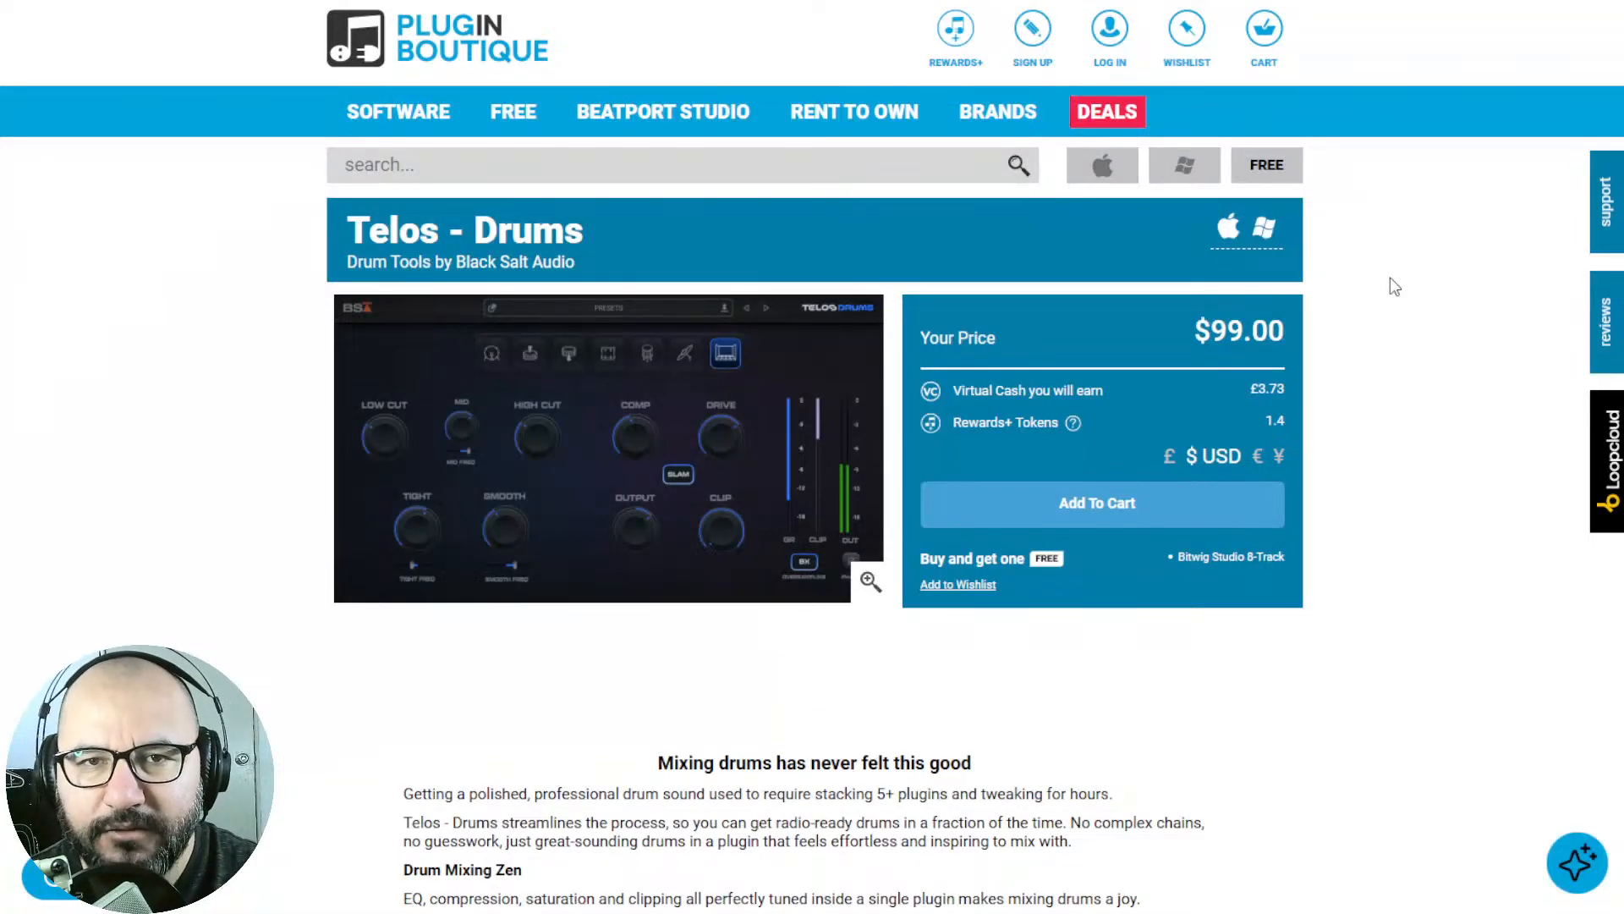
Review the Plugin Boutique pages for Telos - Drums, Bitwig Studio 8-Track and LIMITER, and the music production site's free resources
{"action": "key", "text": "ctrl+Tab"}
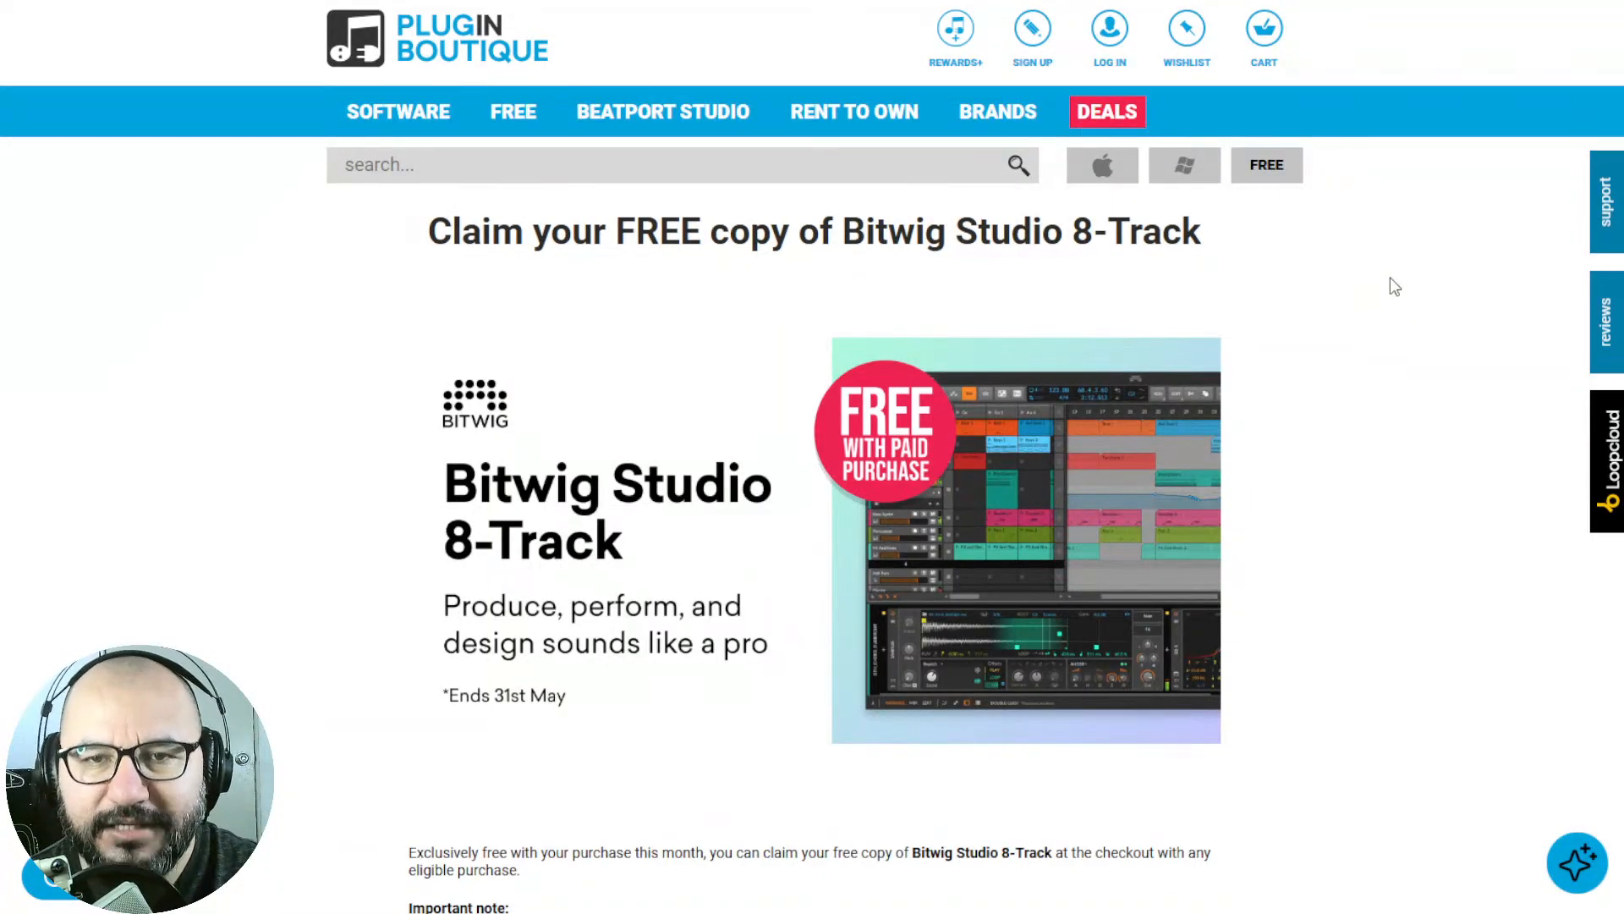
{"action": "key", "text": "ctrl+Tab"}
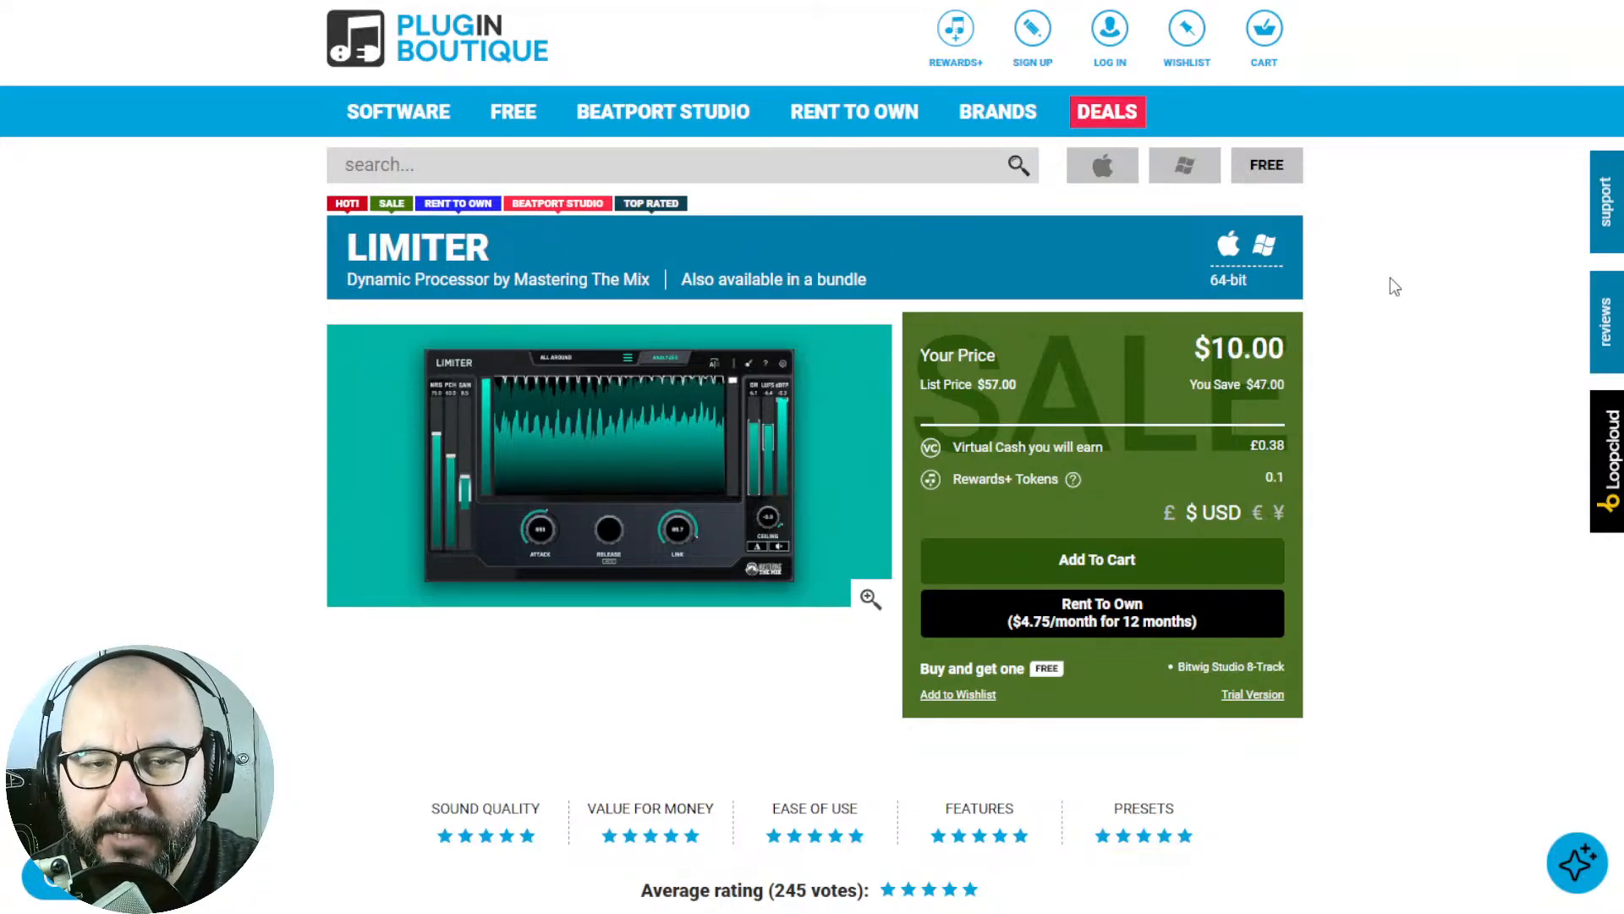
{"action": "key", "text": "ctrl+Tab"}
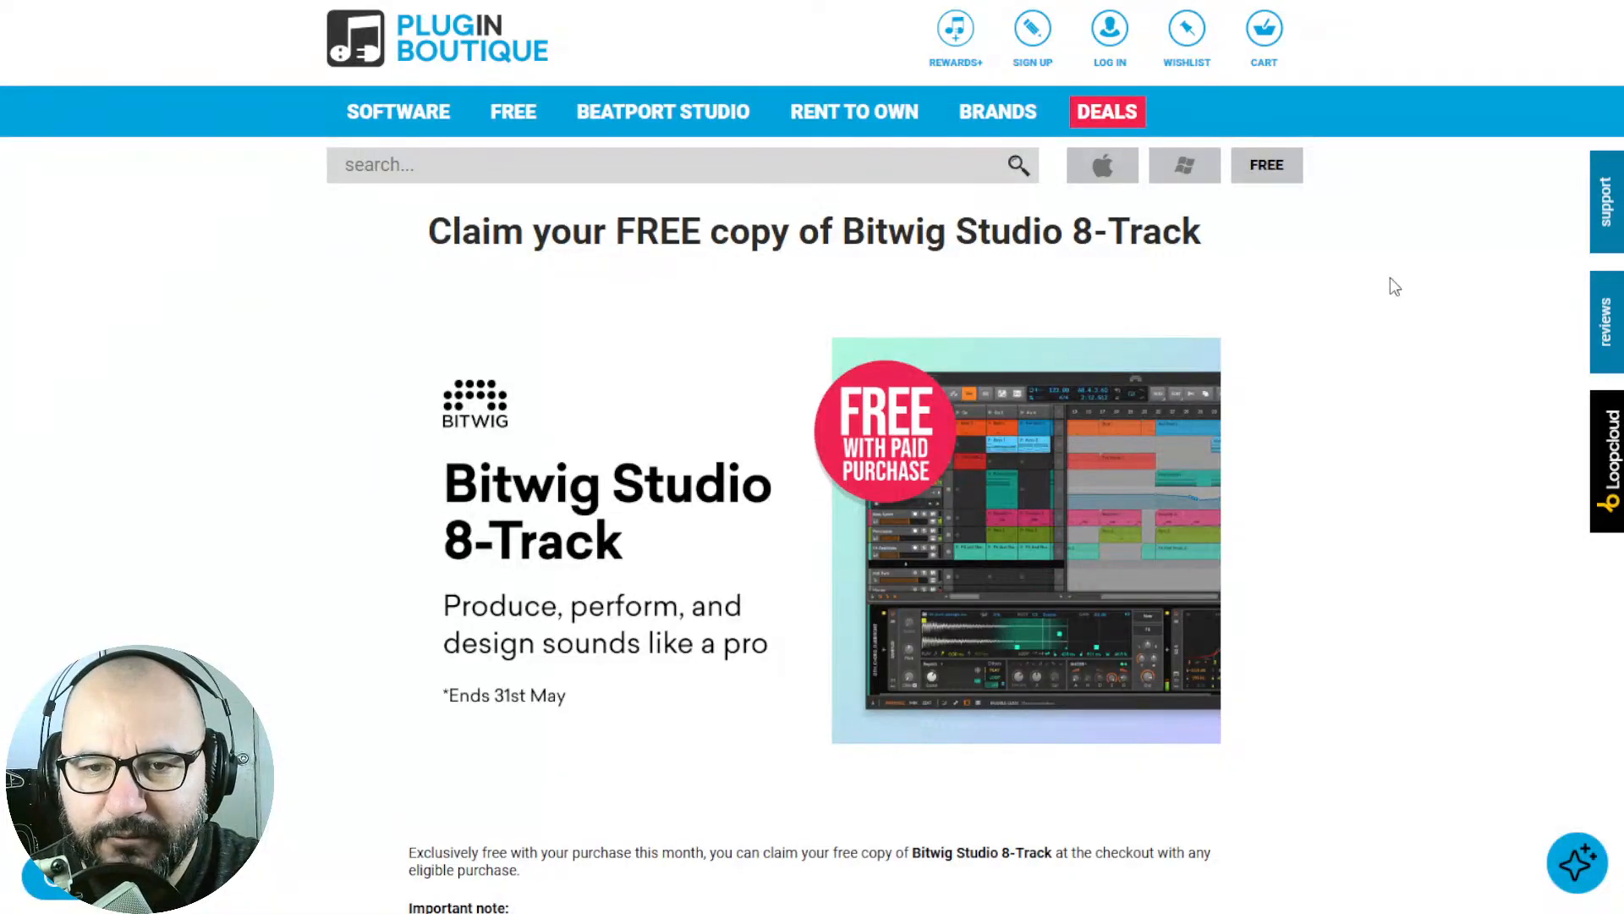
{"action": "key", "text": "ctrl+shift+Tab"}
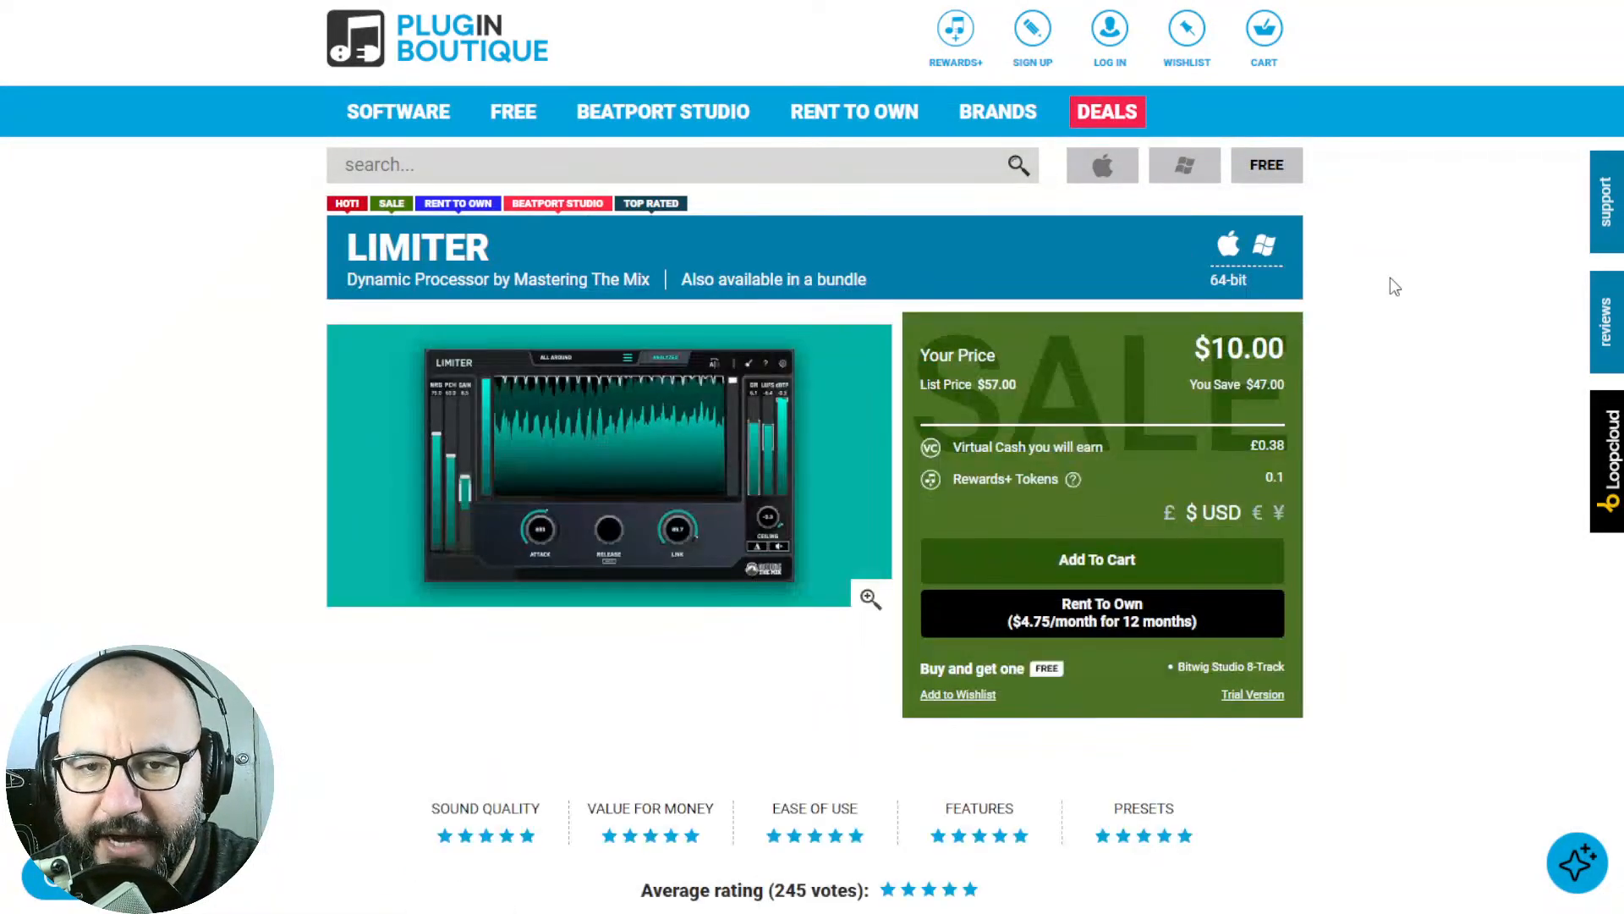
{"action": "key", "text": "ctrl+shift+Tab"}
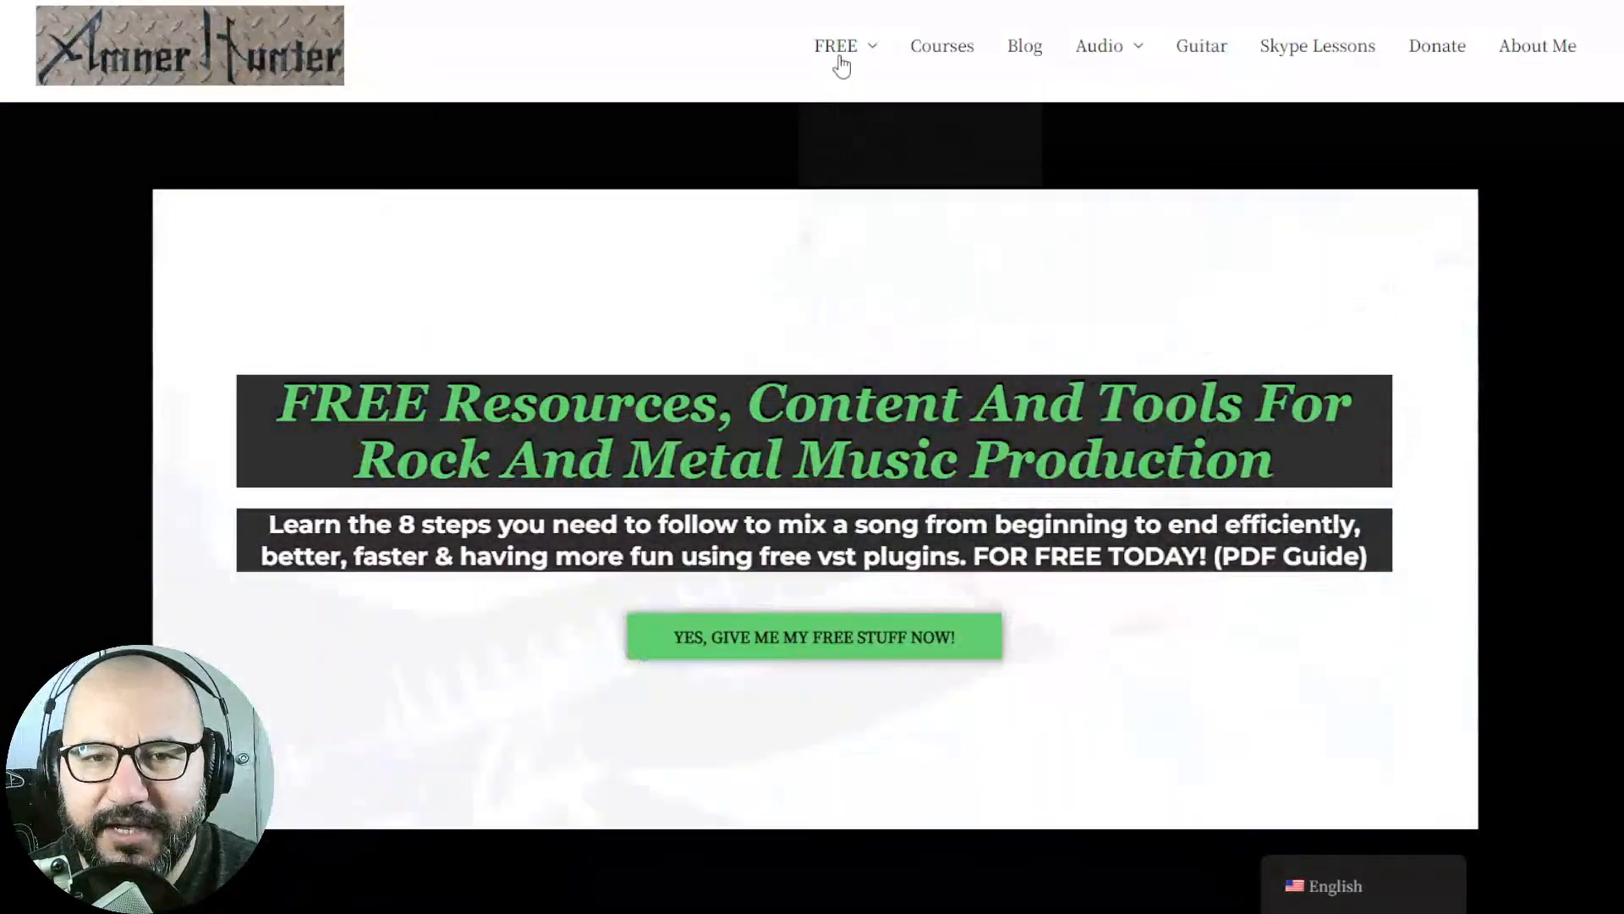
{"action": "mouse_move", "coordinate": [838, 56]}
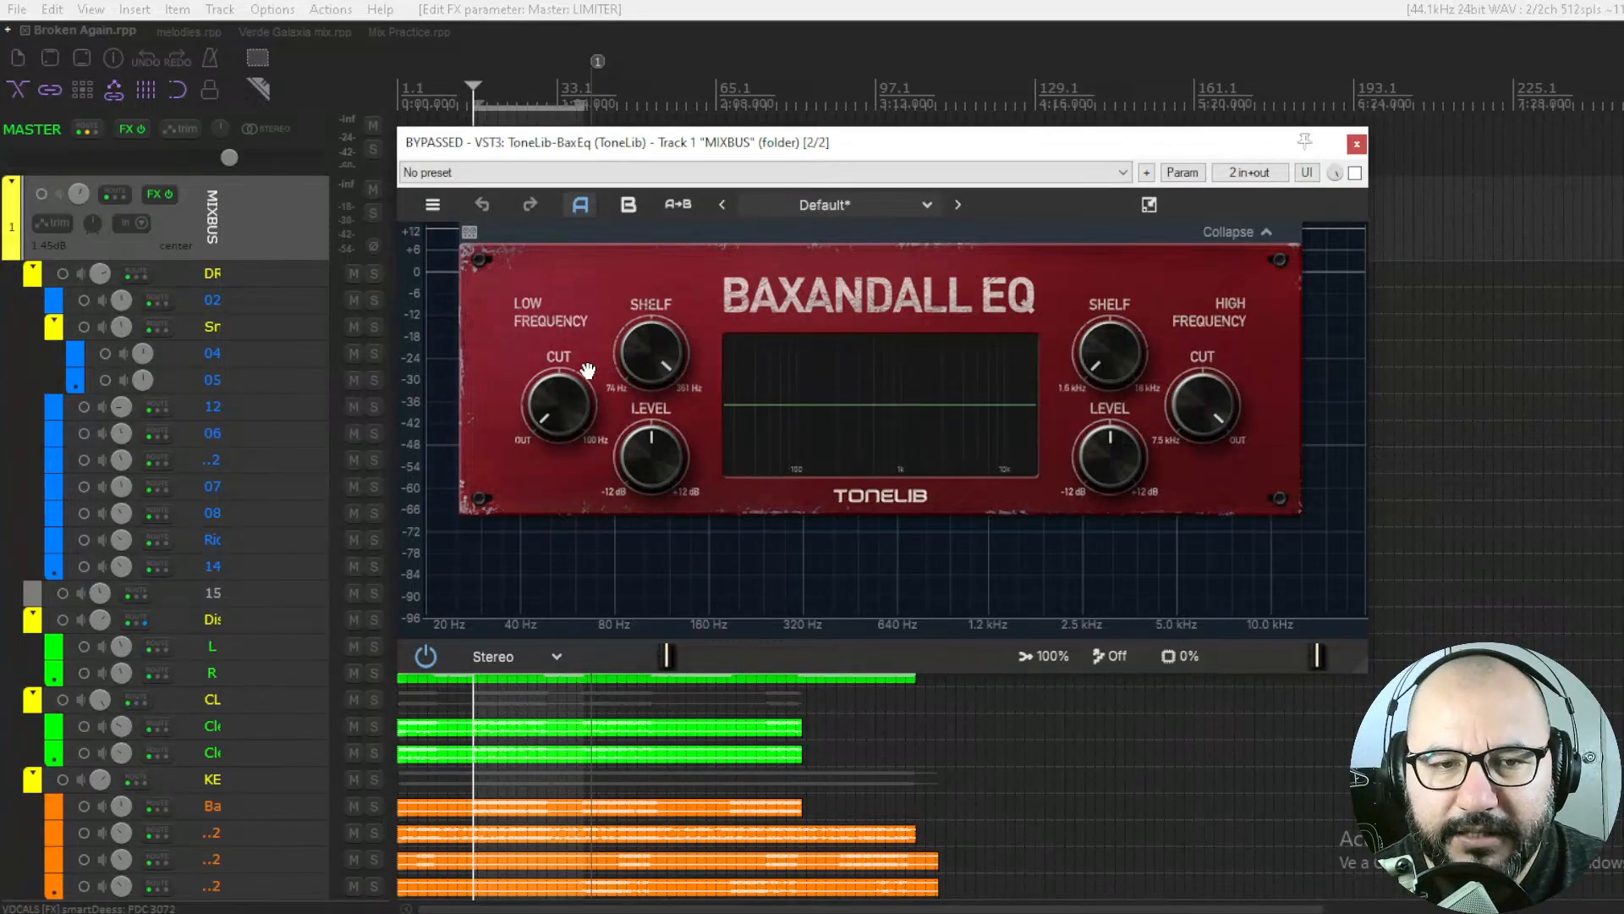
Try the low and high cut controls and a low-shelf boost of about 6.6 dB, then restore the low-shelf defaults
{"action": "left_click_drag", "start_coordinate": [561, 411], "coordinate": [533, 533]}
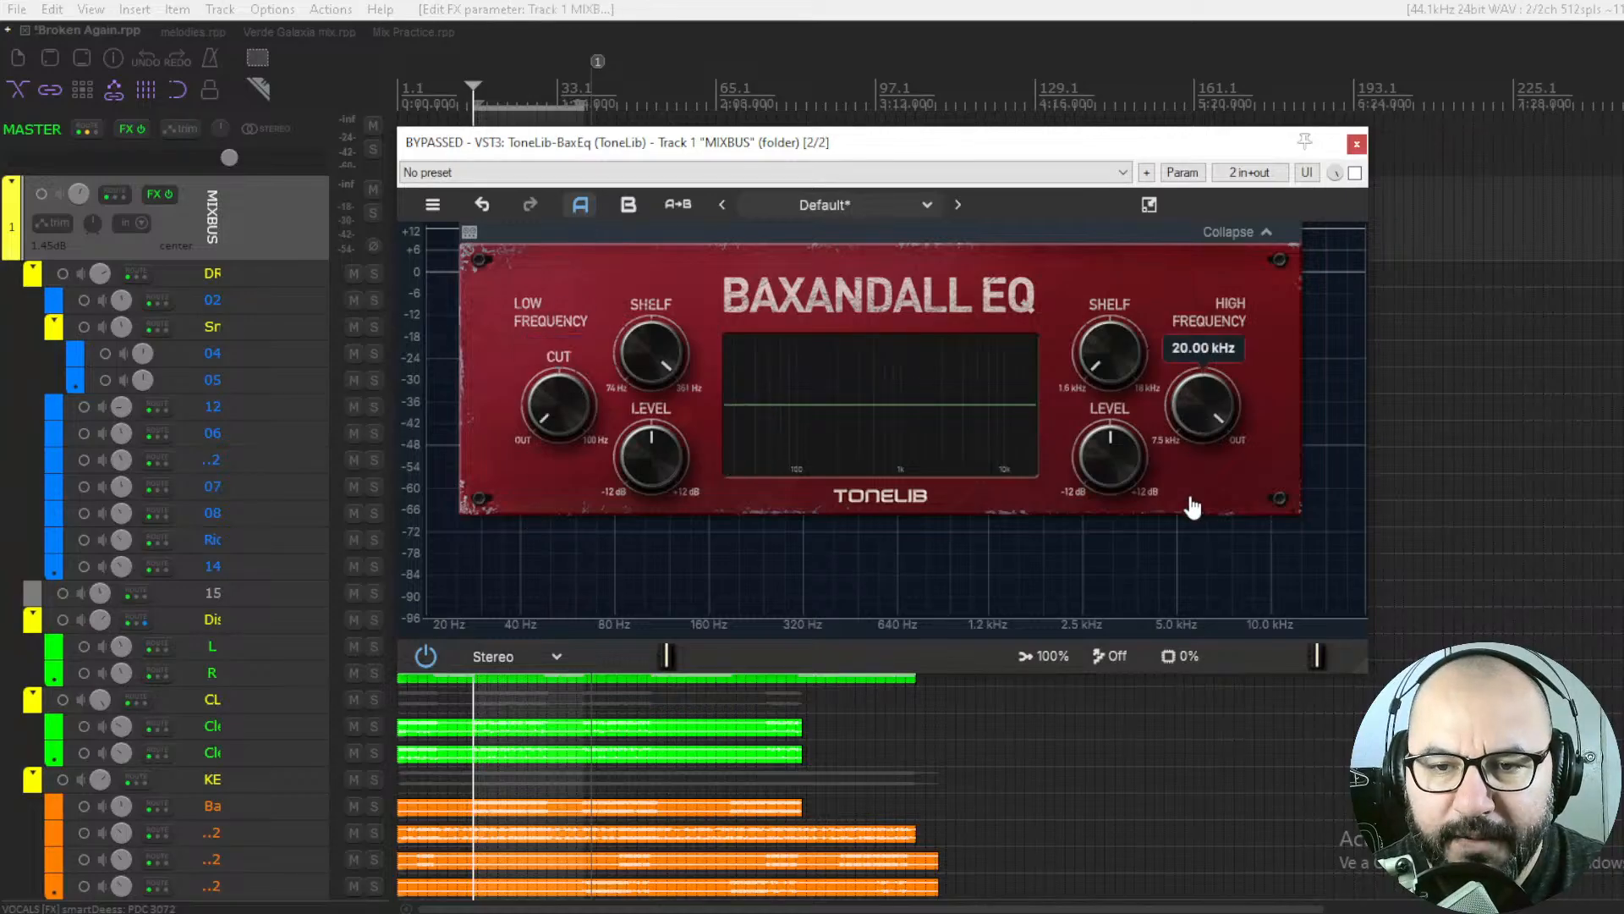
{"action": "left_click_drag", "start_coordinate": [1193, 508], "coordinate": [1176, 474]}
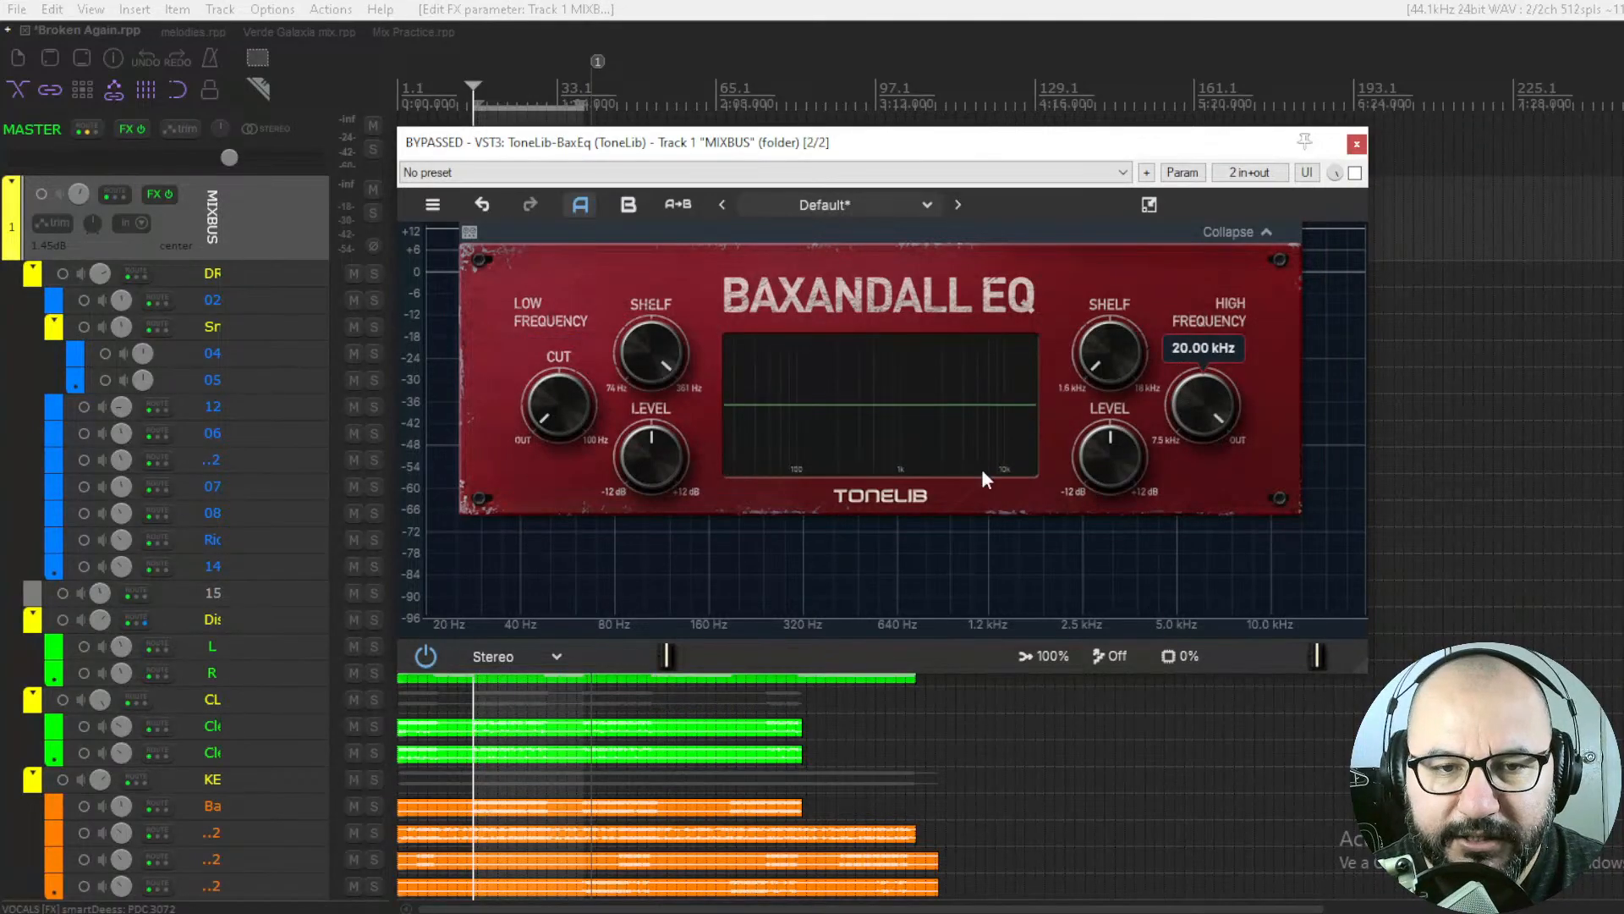
{"action": "left_click_drag", "start_coordinate": [647, 354], "coordinate": [651, 404]}
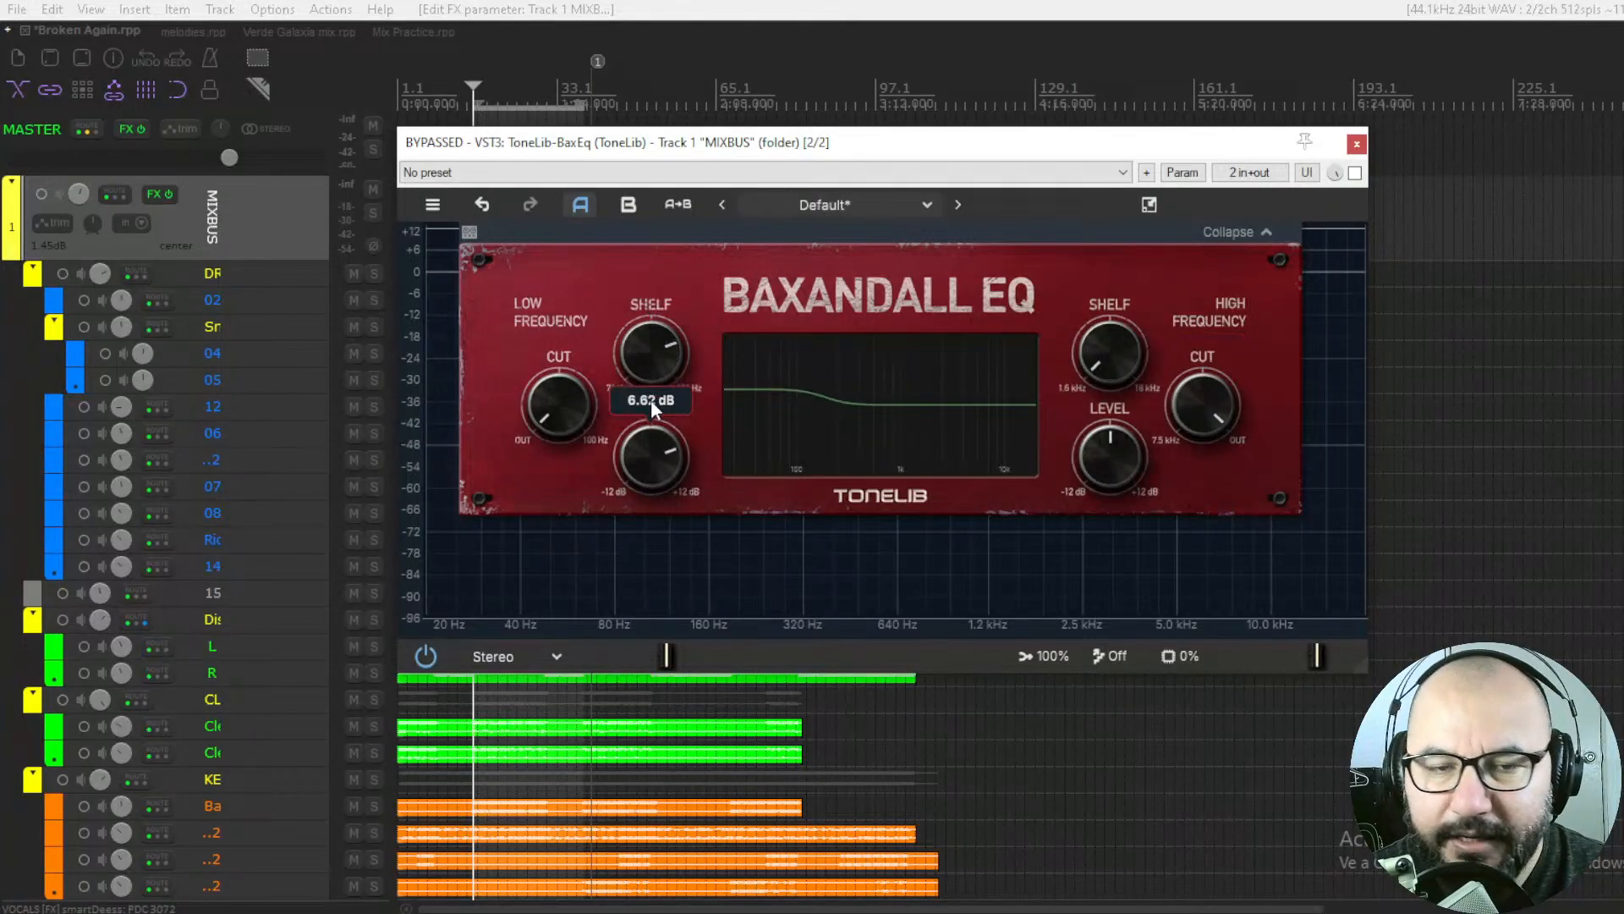
{"action": "double_click", "coordinate": [663, 423]}
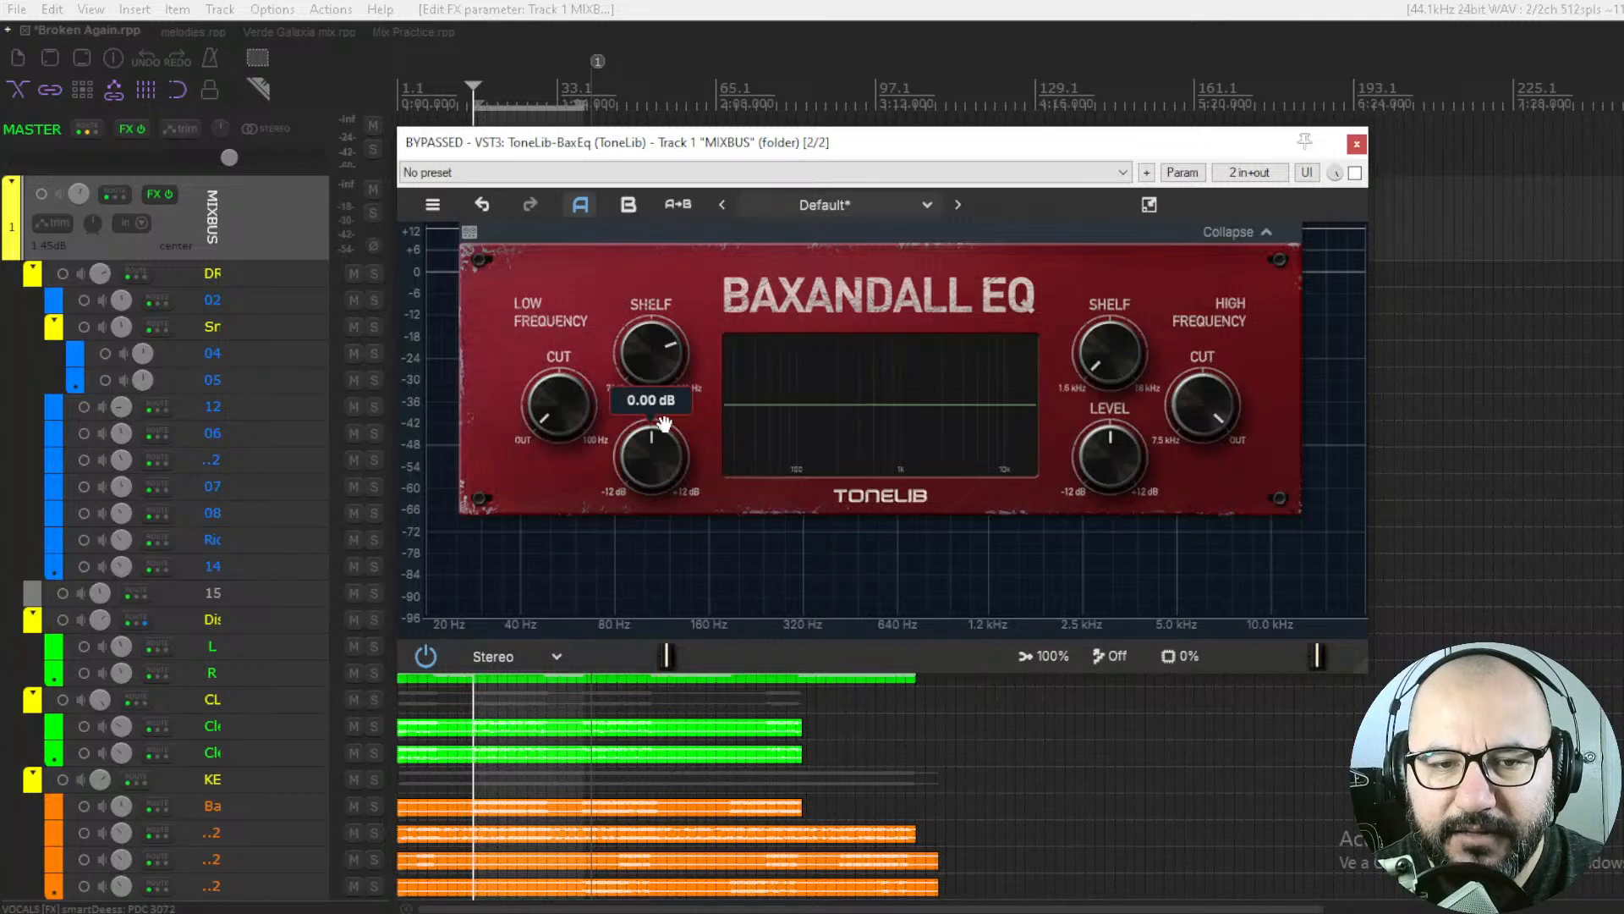
{"action": "double_click", "coordinate": [663, 377]}
Try a high-shelf boost at different shelf frequencies, then restore the high level to 0 dB and the frequency to 1.6 kHz
{"action": "left_click_drag", "start_coordinate": [1111, 377], "coordinate": [1110, 320]}
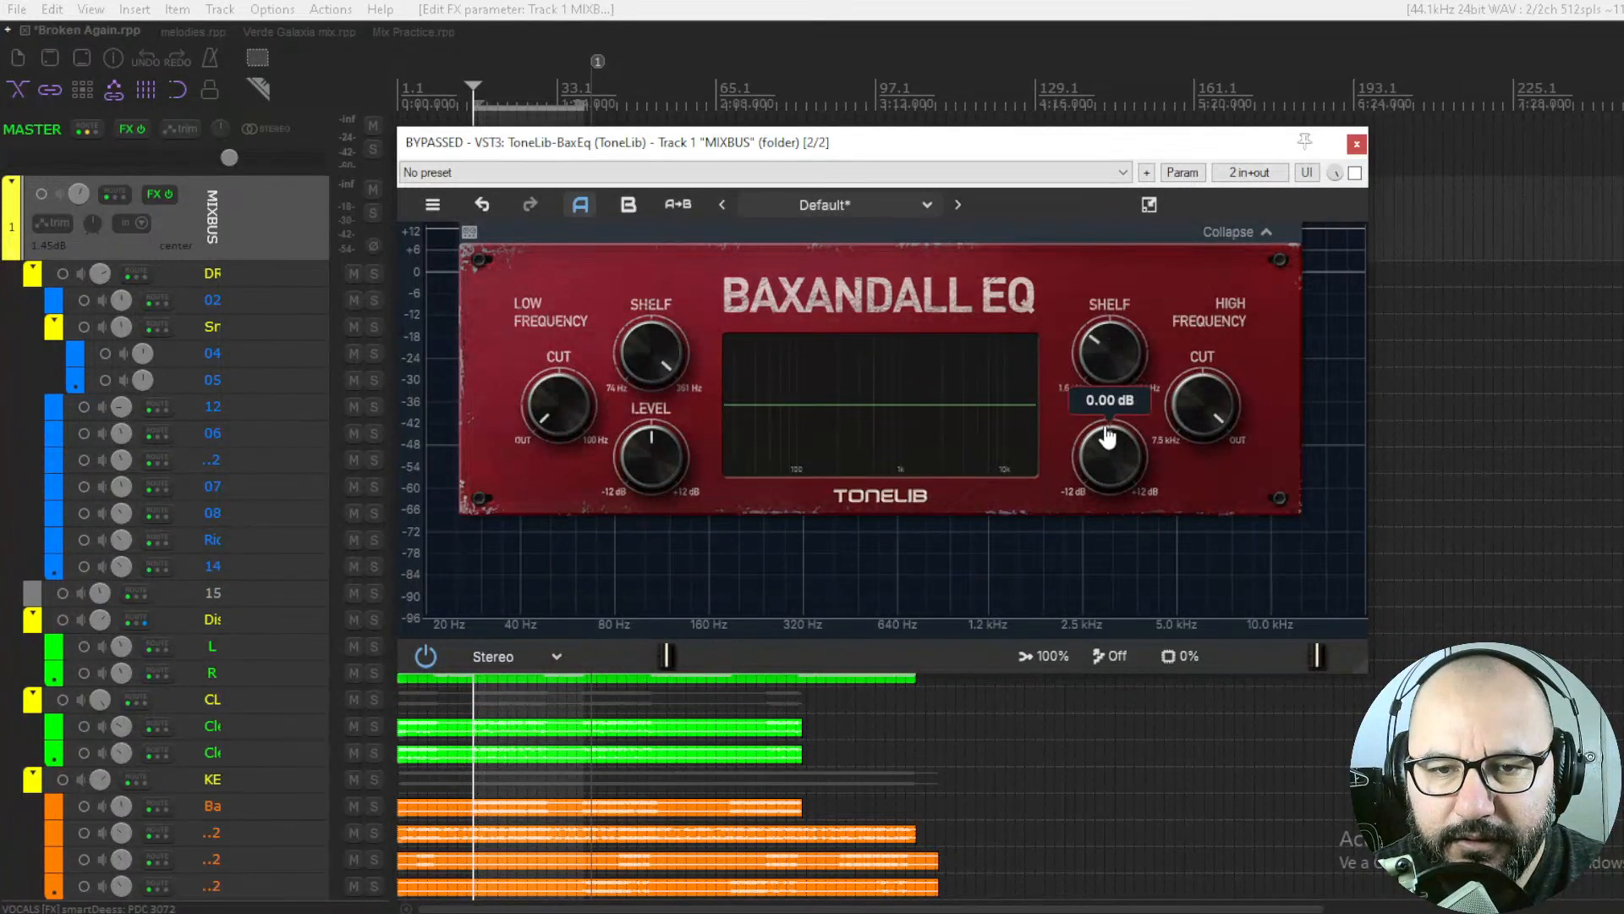
{"action": "left_click_drag", "start_coordinate": [1109, 436], "coordinate": [1092, 338]}
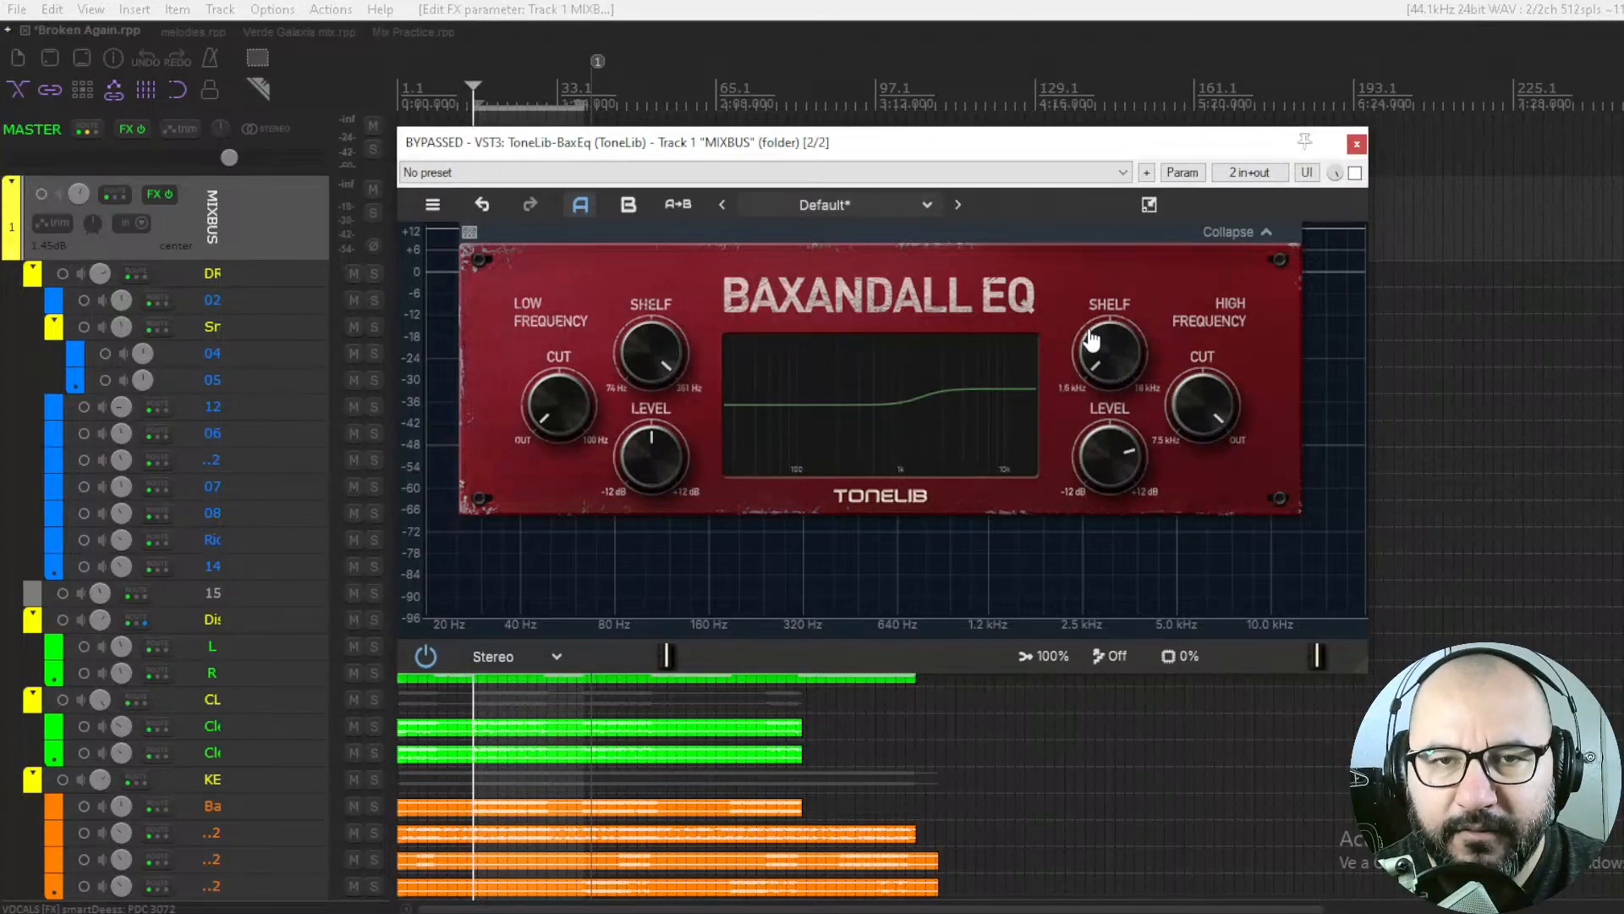
{"action": "left_click_drag", "start_coordinate": [1109, 381], "coordinate": [1109, 379]}
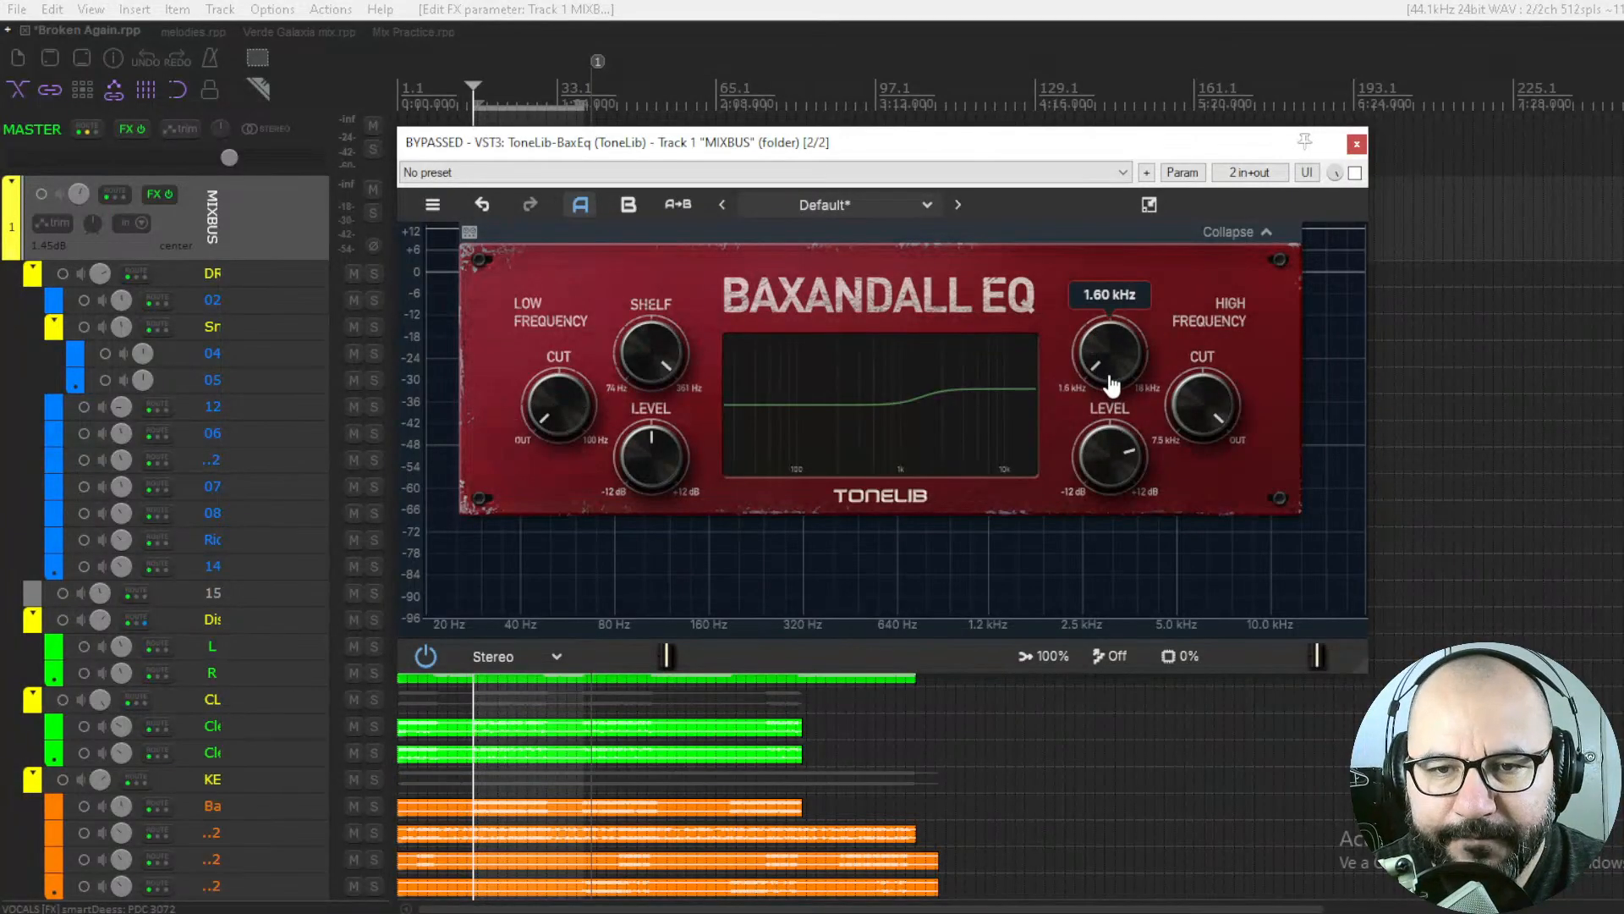
{"action": "left_click_drag", "start_coordinate": [1111, 455], "coordinate": [1115, 463]}
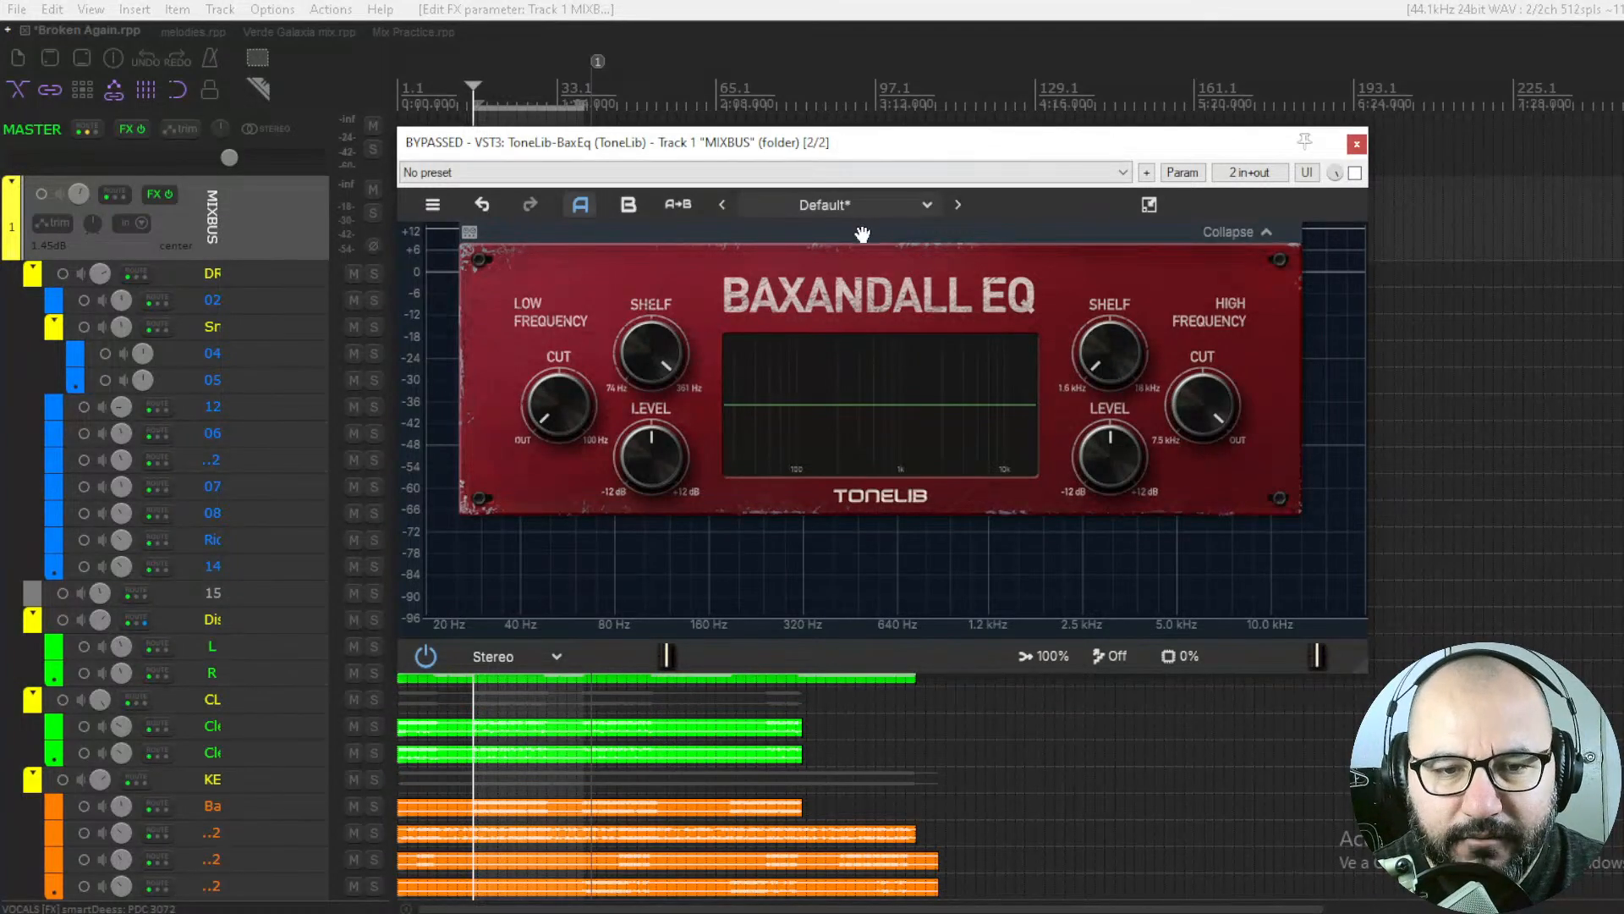
Enable the bypassed Baxandall EQ during playback and inspect the full mix spectrum with its control panel temporarily collapsed
{"action": "key", "text": "space"}
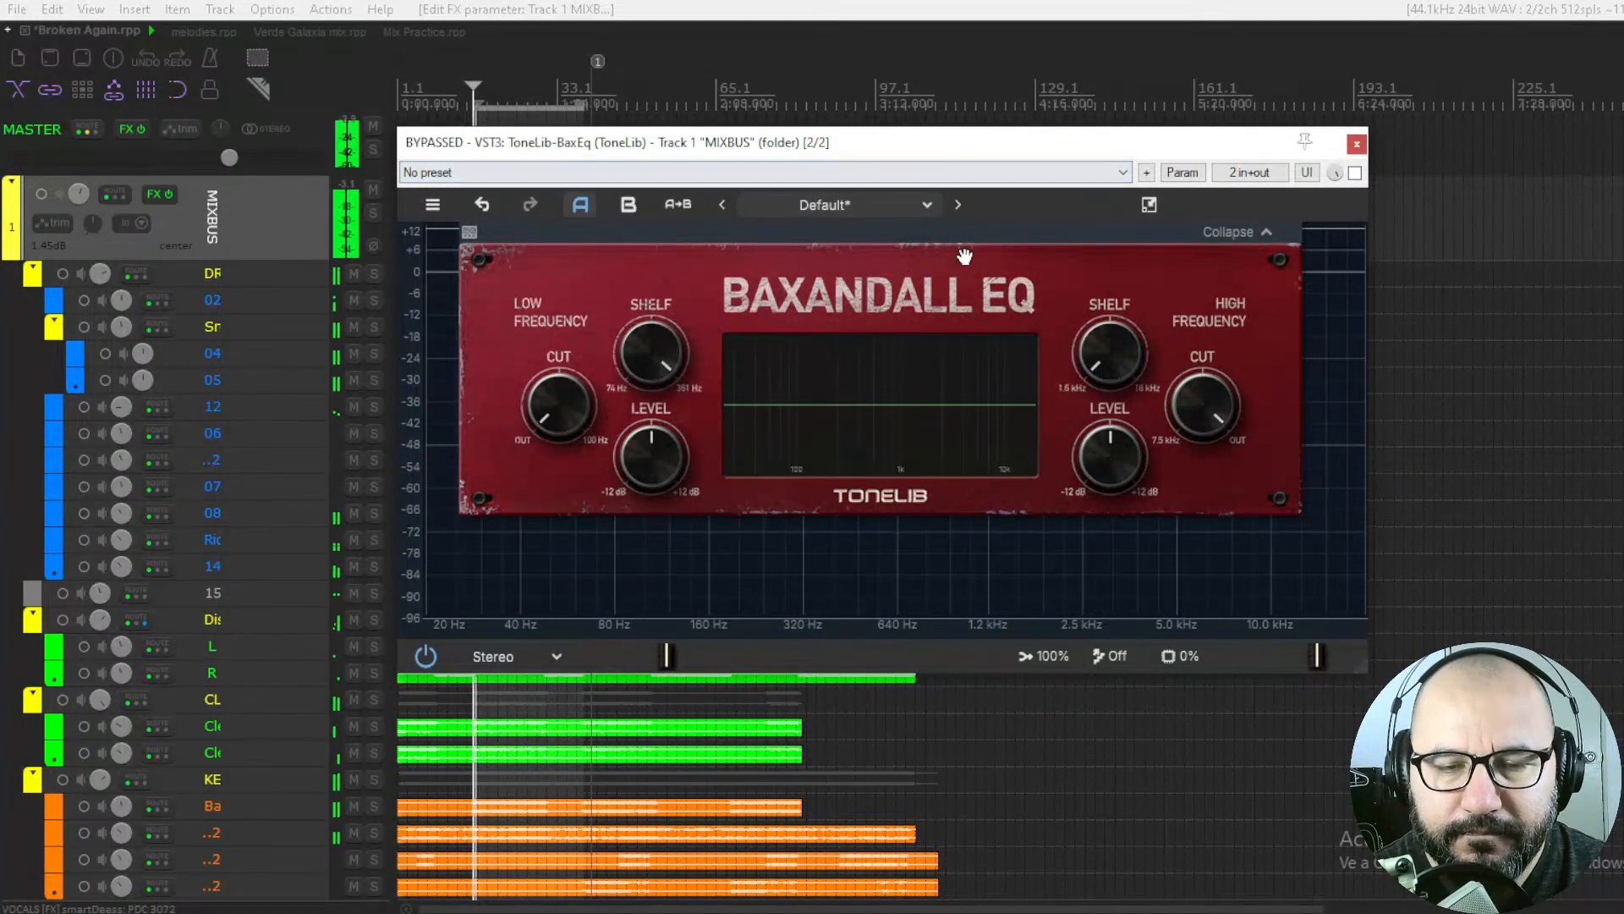
{"action": "left_click", "coordinate": [1355, 174]}
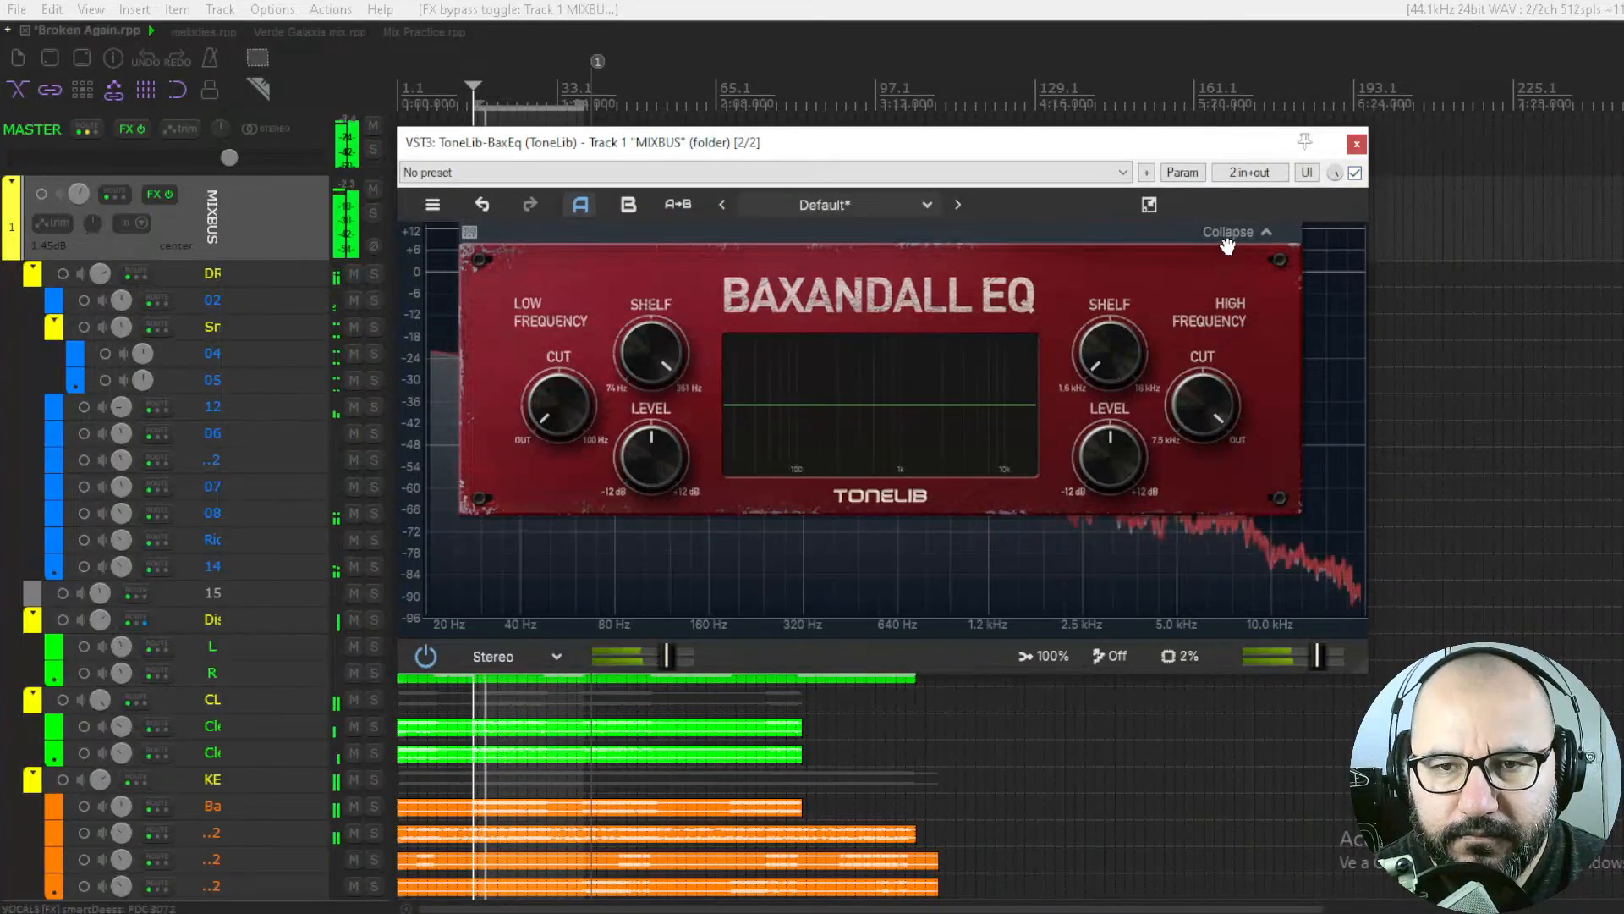
{"action": "left_click", "coordinate": [1262, 231]}
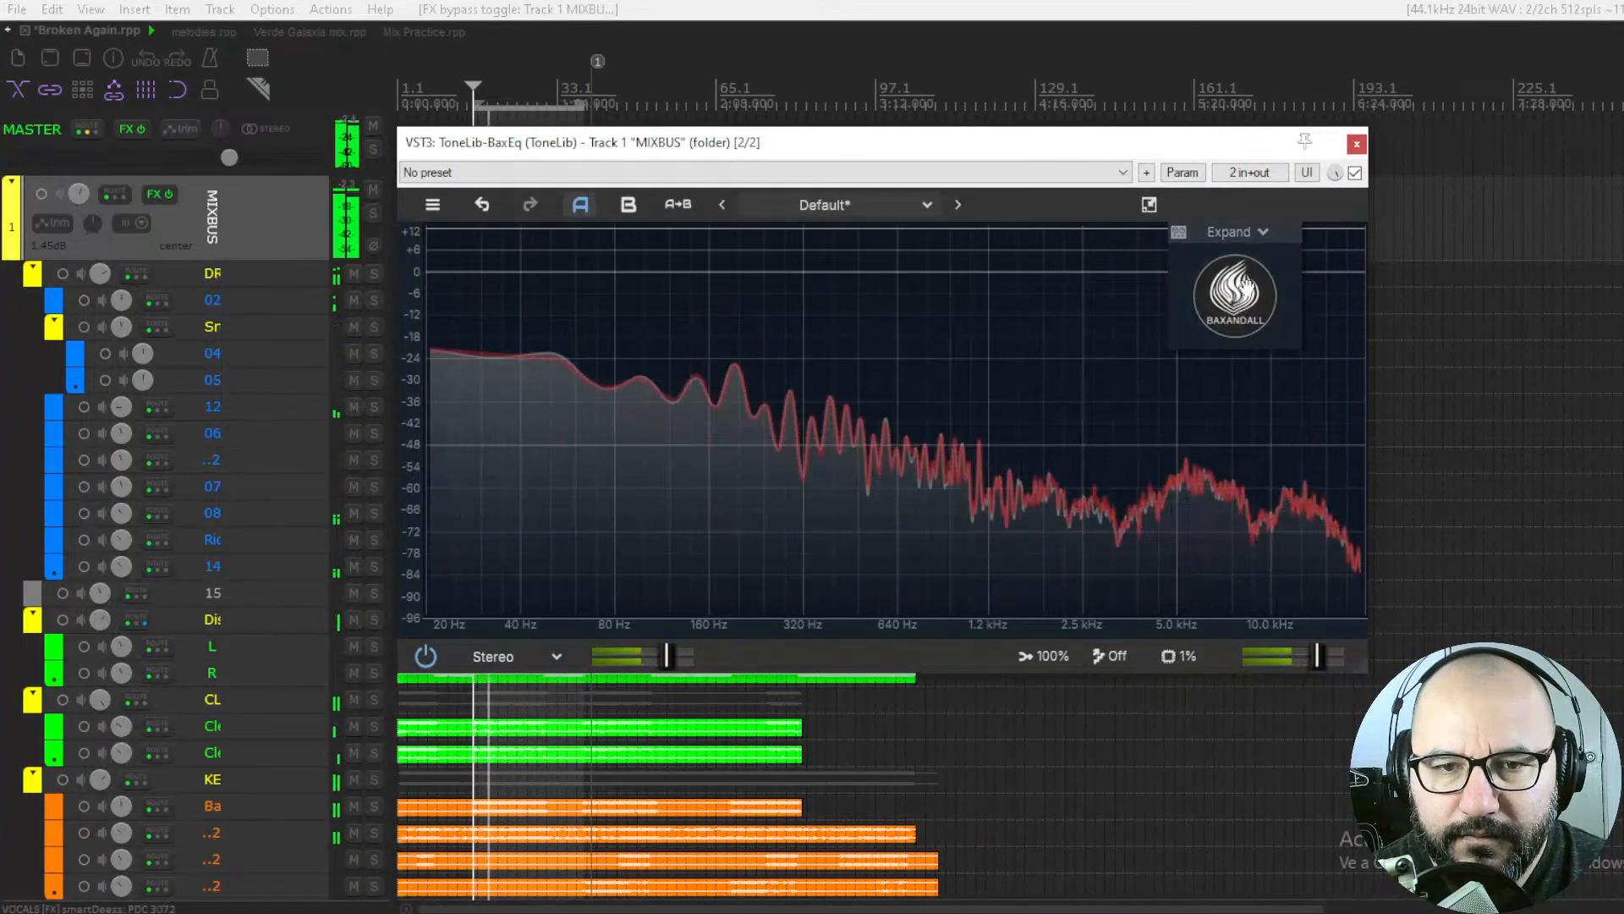
{"action": "left_click", "coordinate": [1263, 231]}
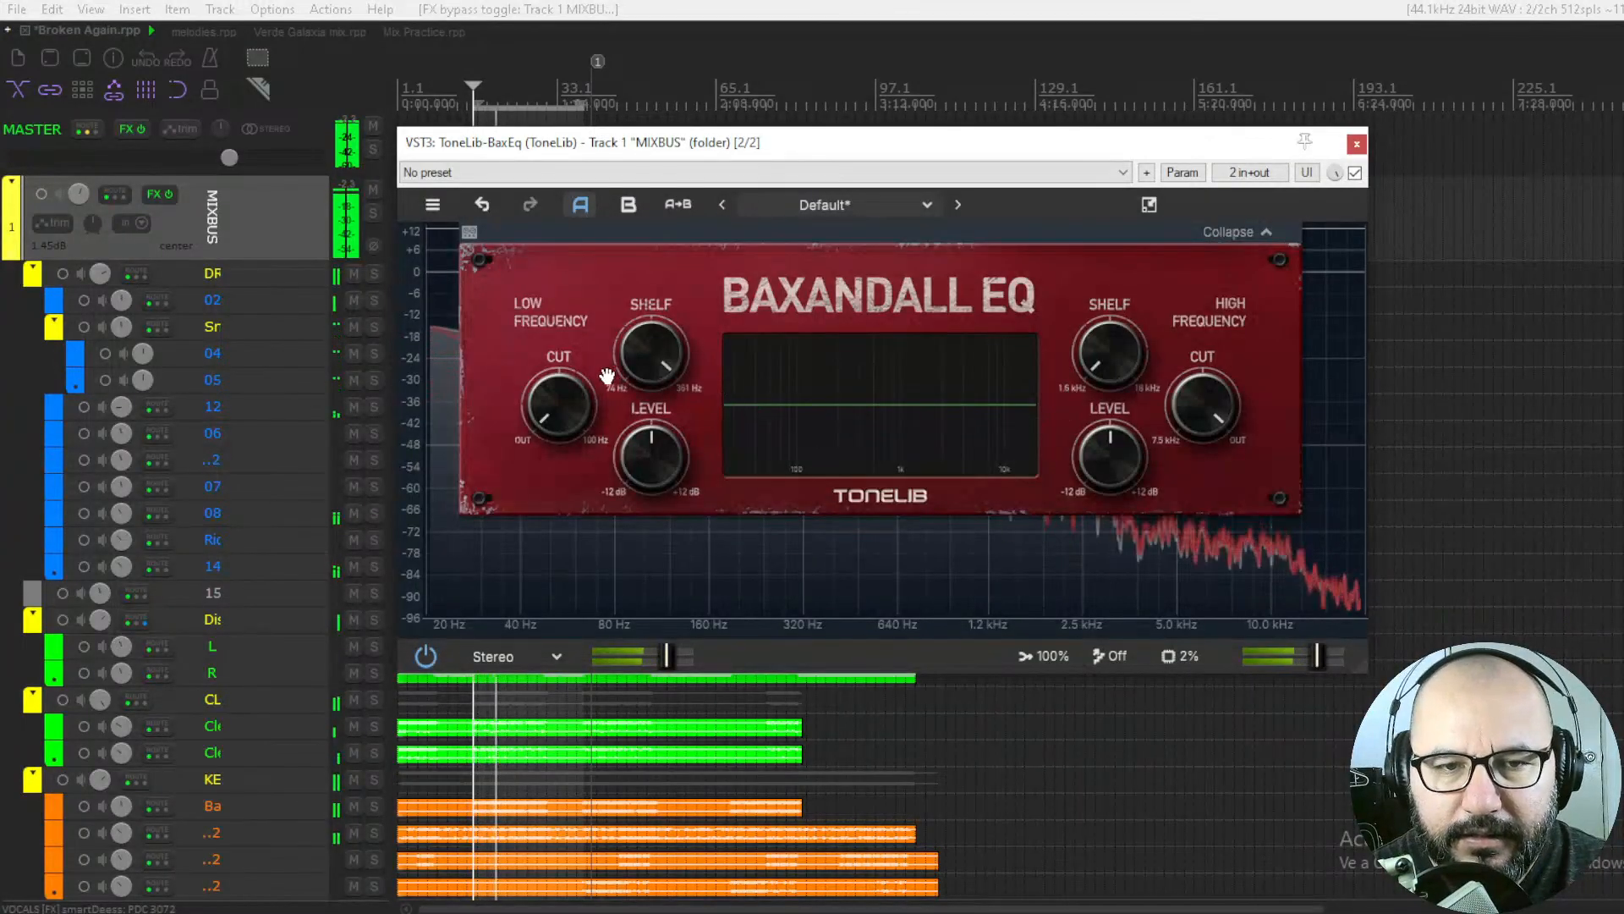
{"action": "key", "text": "space"}
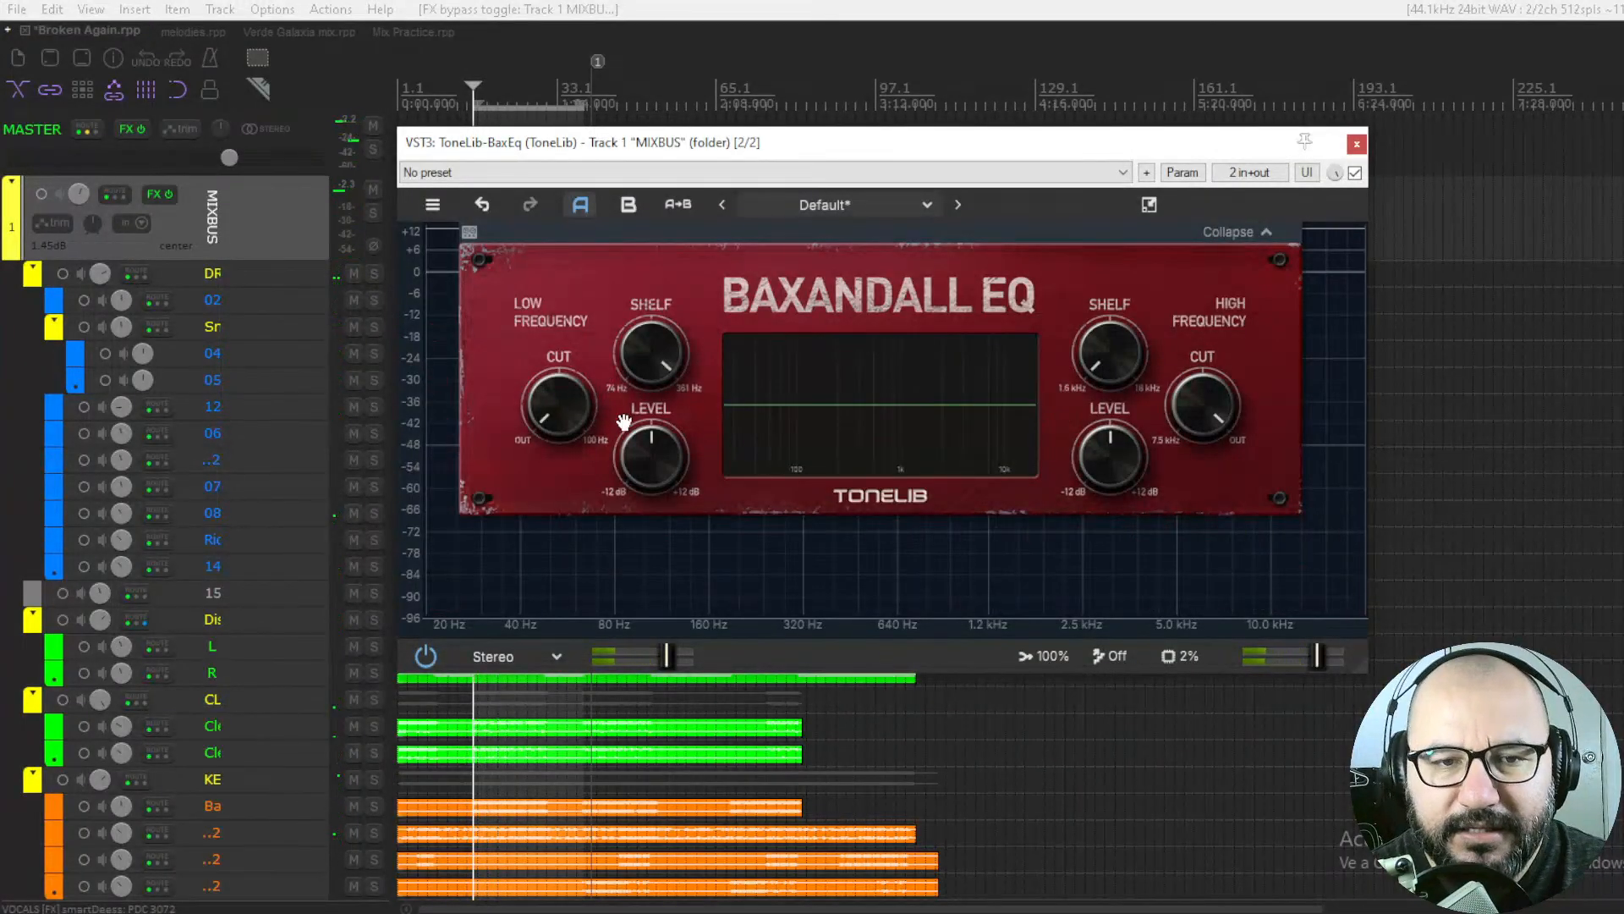
Set the low shelf frequency to slightly below 100 Hz and the high shelf frequency to 10 kHz, keeping both levels at 0 dB
{"action": "left_click_drag", "start_coordinate": [648, 372], "coordinate": [659, 517]}
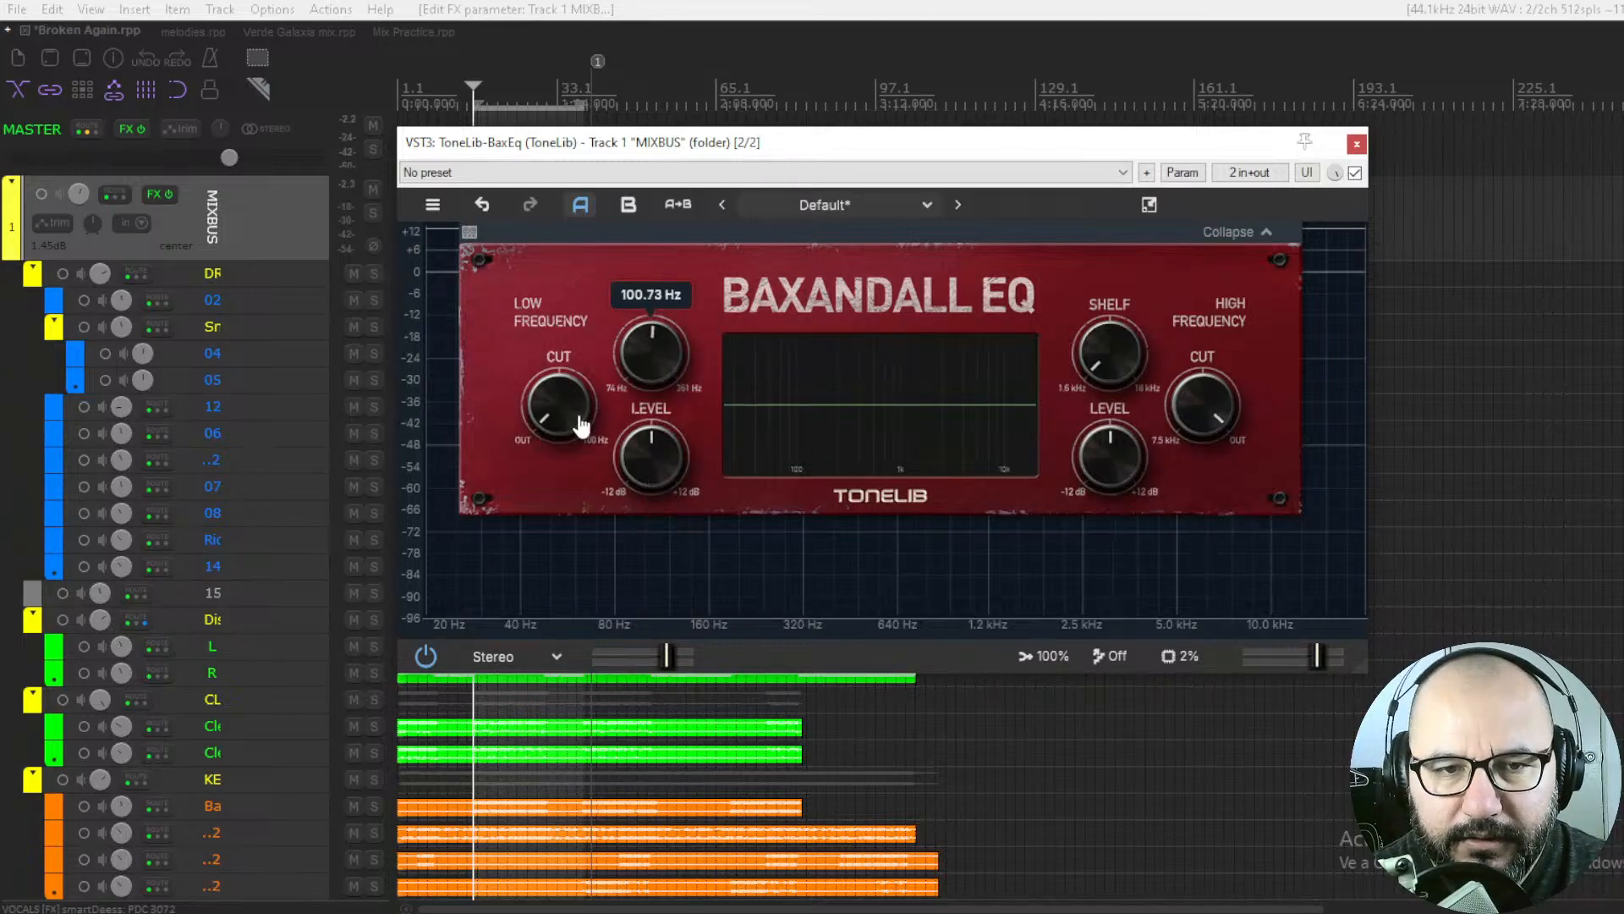
{"action": "left_click_drag", "start_coordinate": [578, 425], "coordinate": [631, 597]}
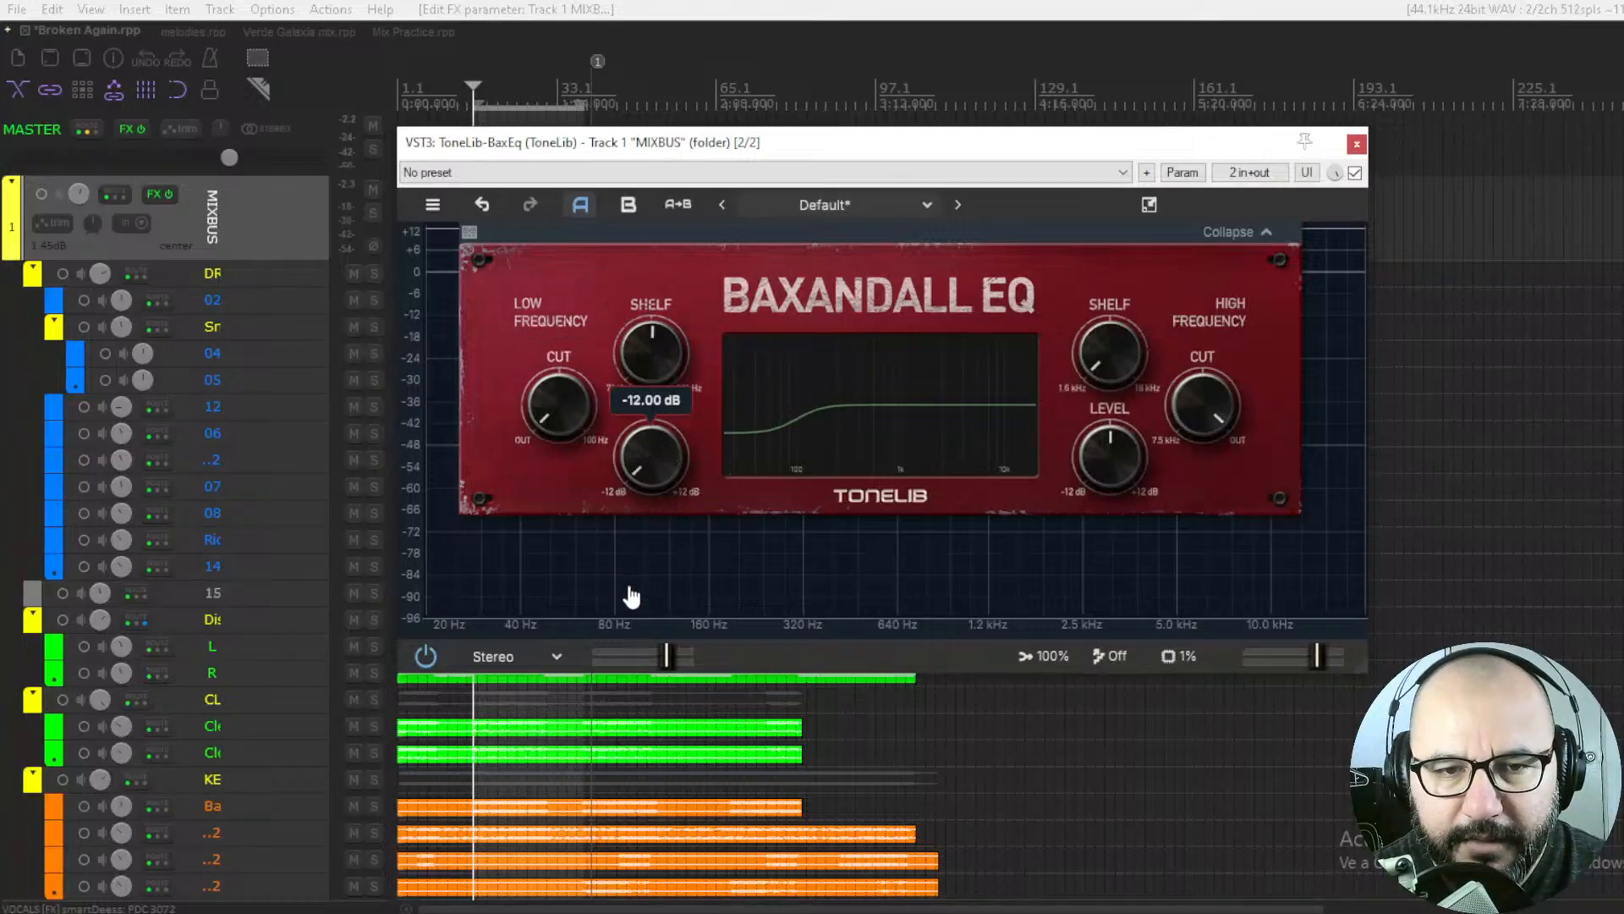
{"action": "double_click", "coordinate": [645, 453]}
{"action": "mouse_move", "coordinate": [659, 381]}
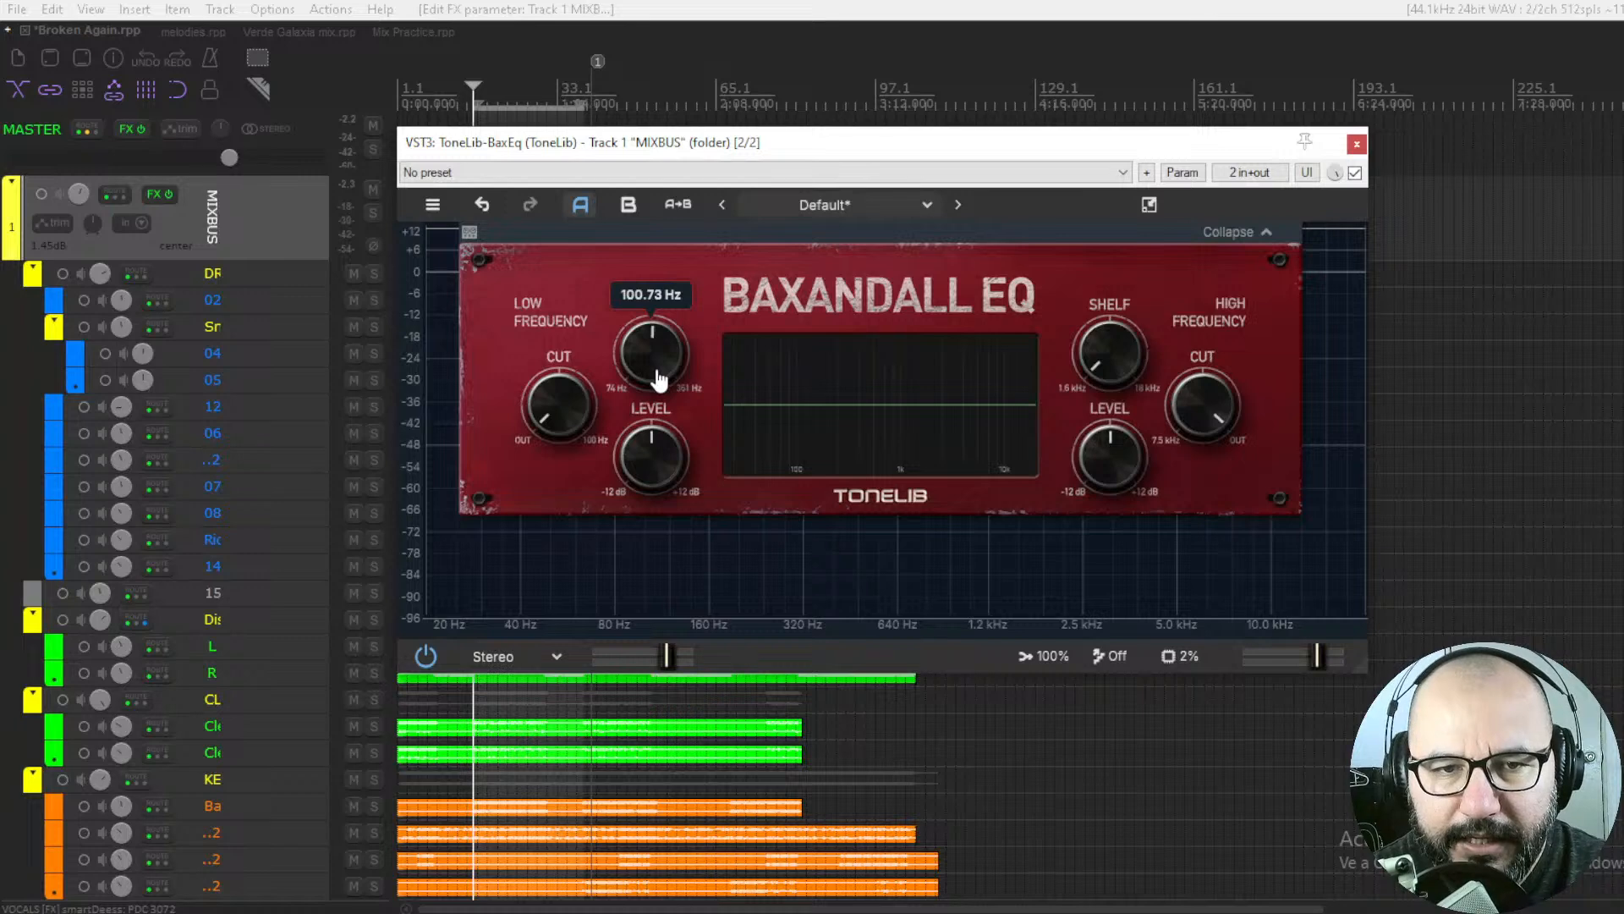
{"action": "mouse_move", "coordinate": [659, 380]}
{"action": "left_mouse_down"}
{"action": "mouse_move", "coordinate": [657, 406]}
{"action": "mouse_move", "coordinate": [653, 388]}
{"action": "left_mouse_up"}
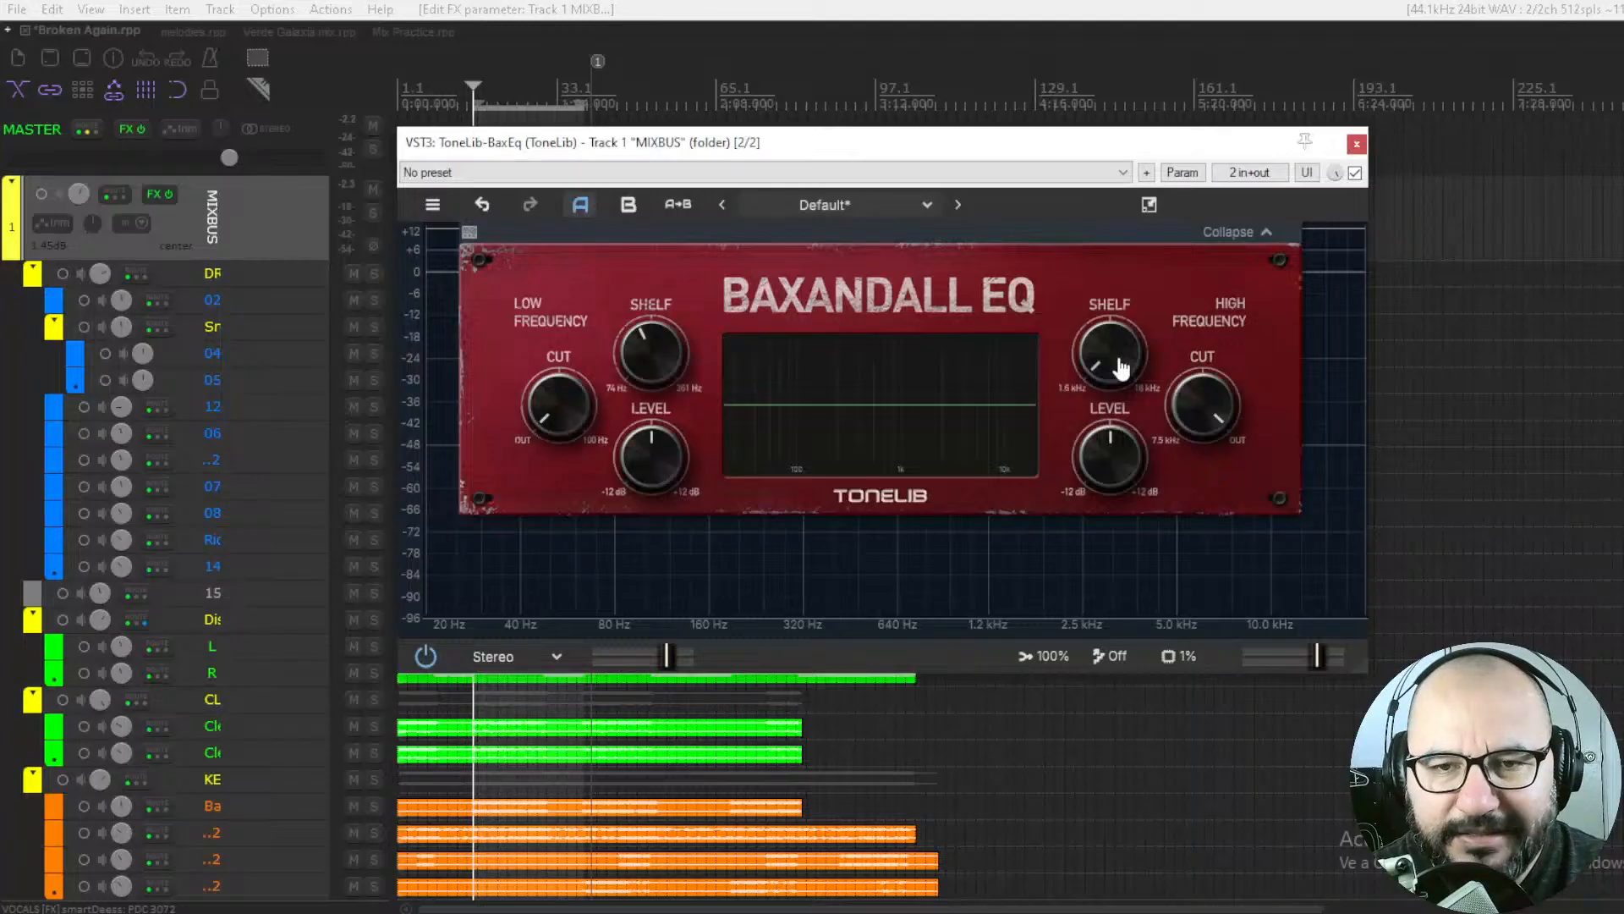
{"action": "left_click_drag", "start_coordinate": [1109, 372], "coordinate": [1136, 268]}
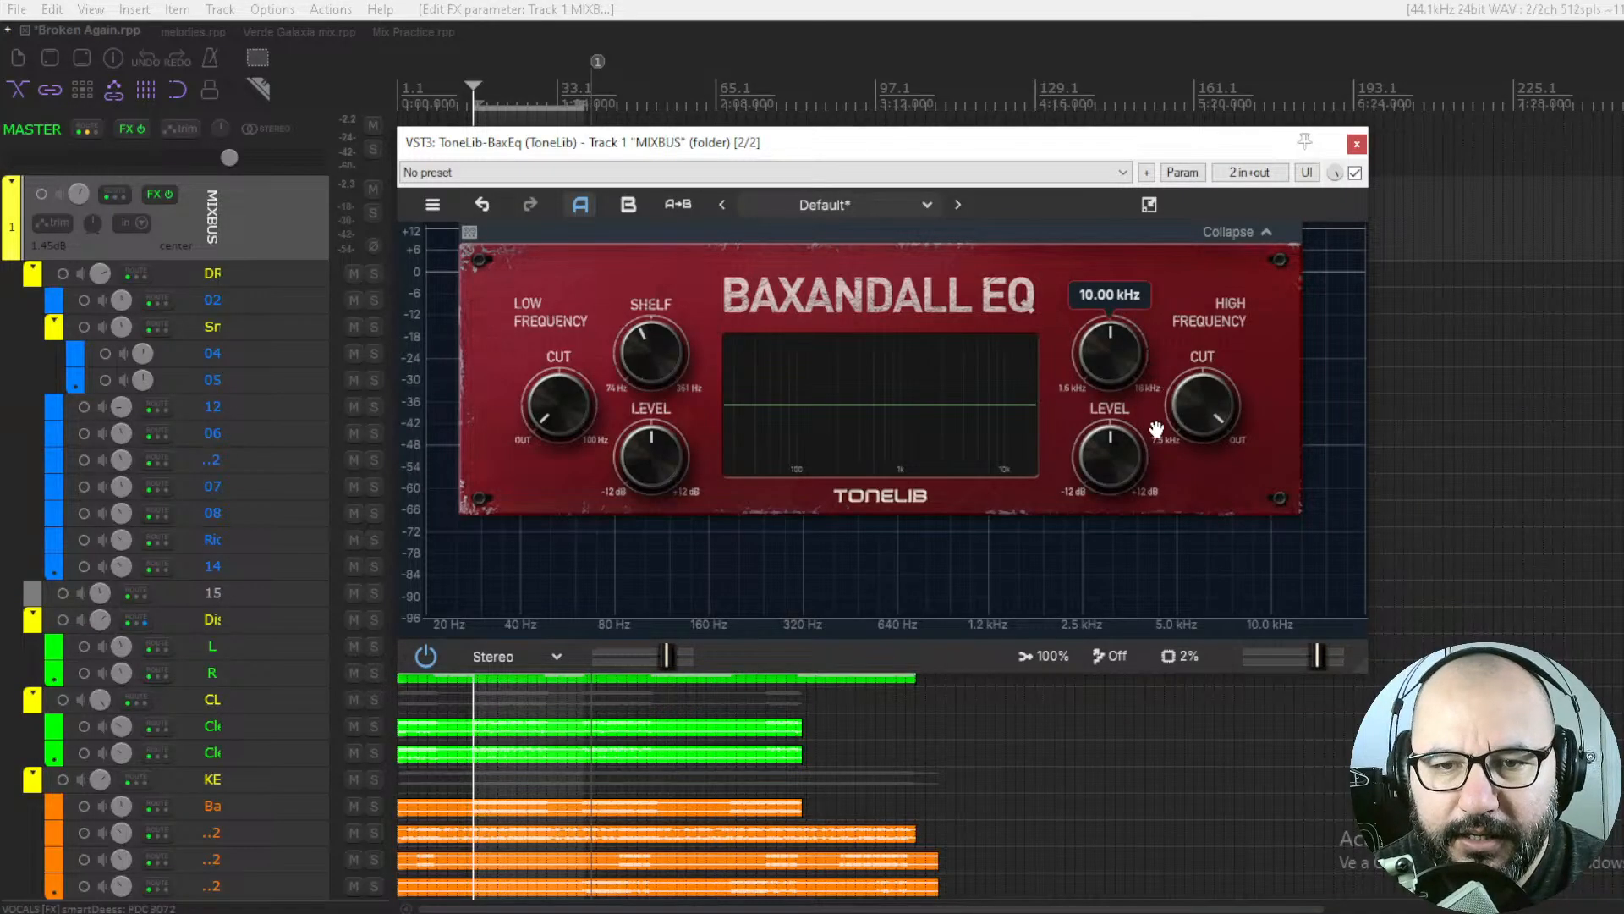
Boost the low-frequency level to about 3.9 dB while listening to the mix
{"action": "key", "text": "space"}
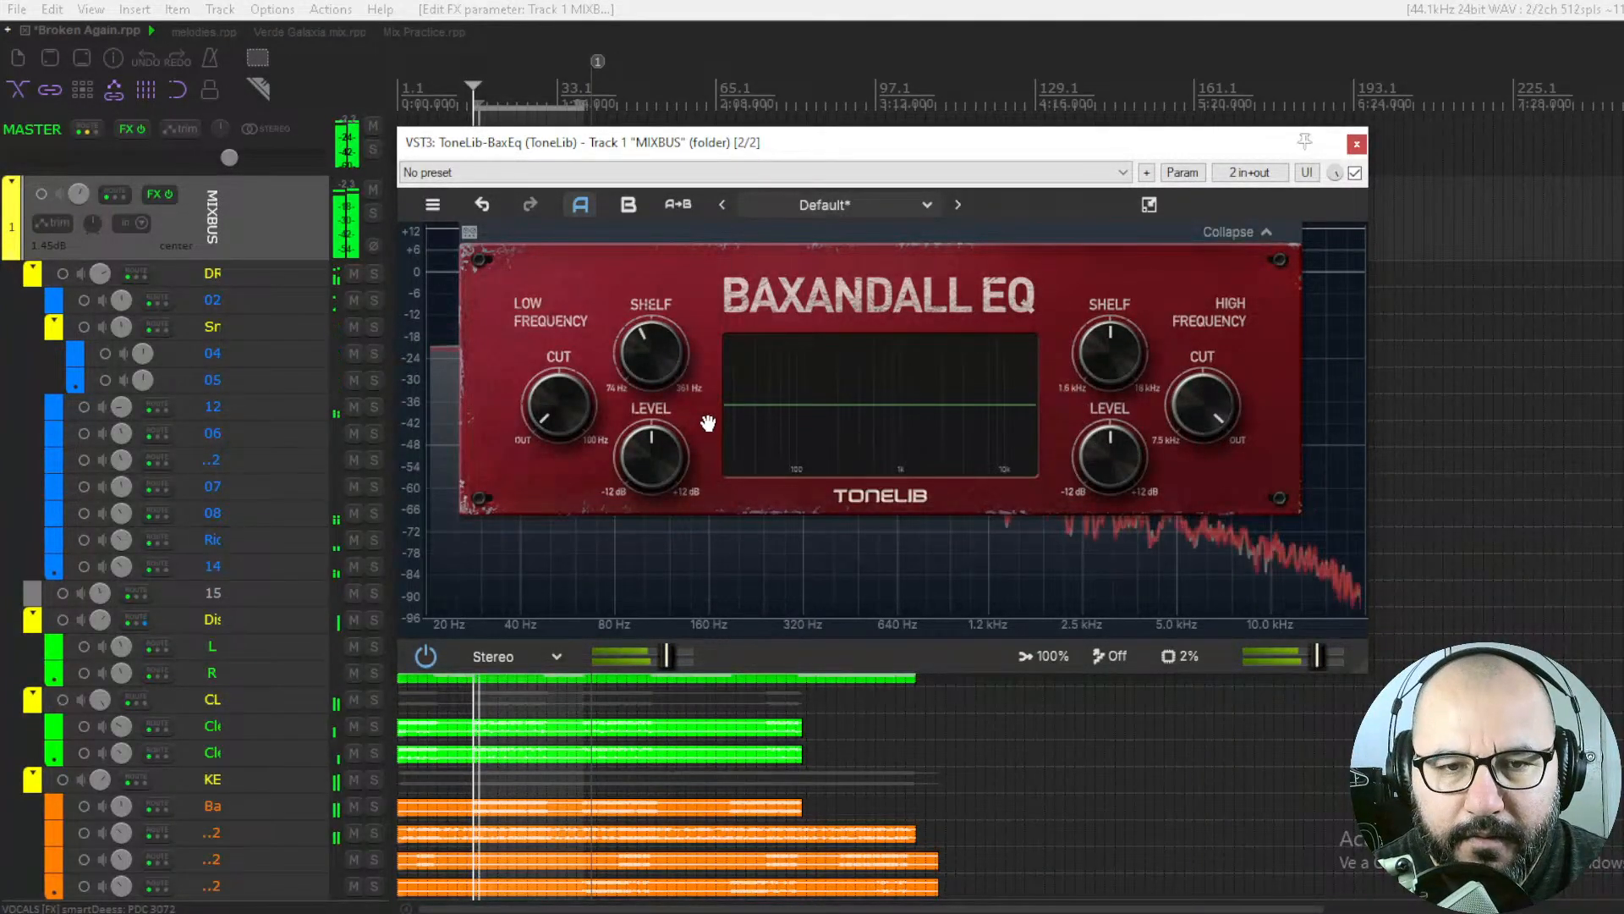
{"action": "left_click_drag", "start_coordinate": [647, 462], "coordinate": [640, 411]}
{"action": "key", "text": "space"}
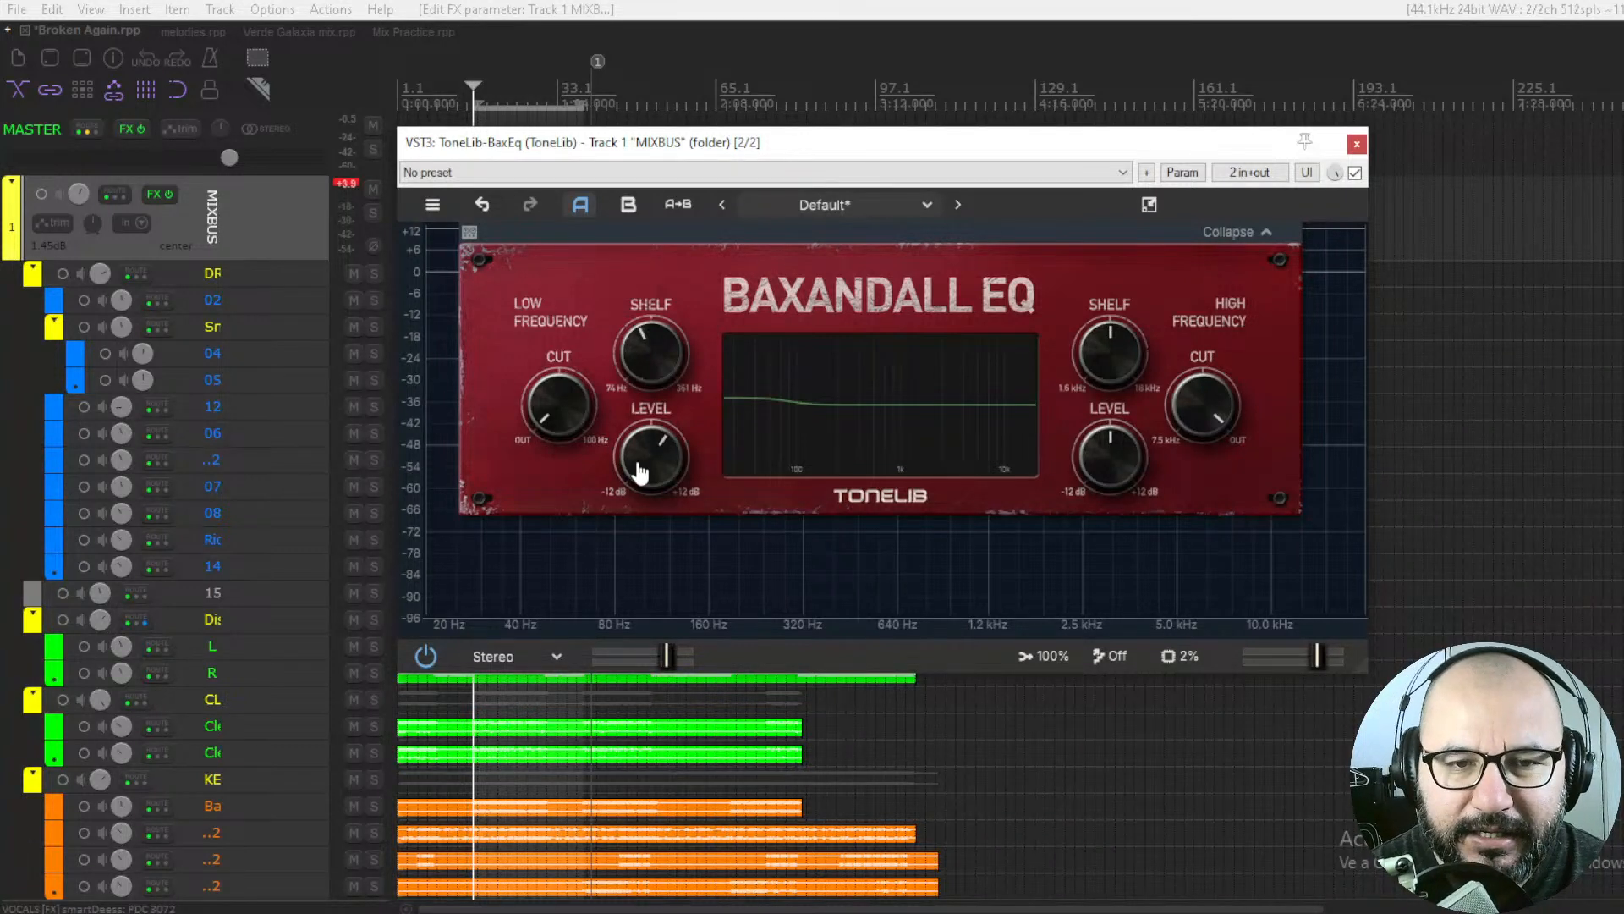
{"action": "key", "text": "space"}
{"action": "left_click_drag", "start_coordinate": [642, 475], "coordinate": [646, 470]}
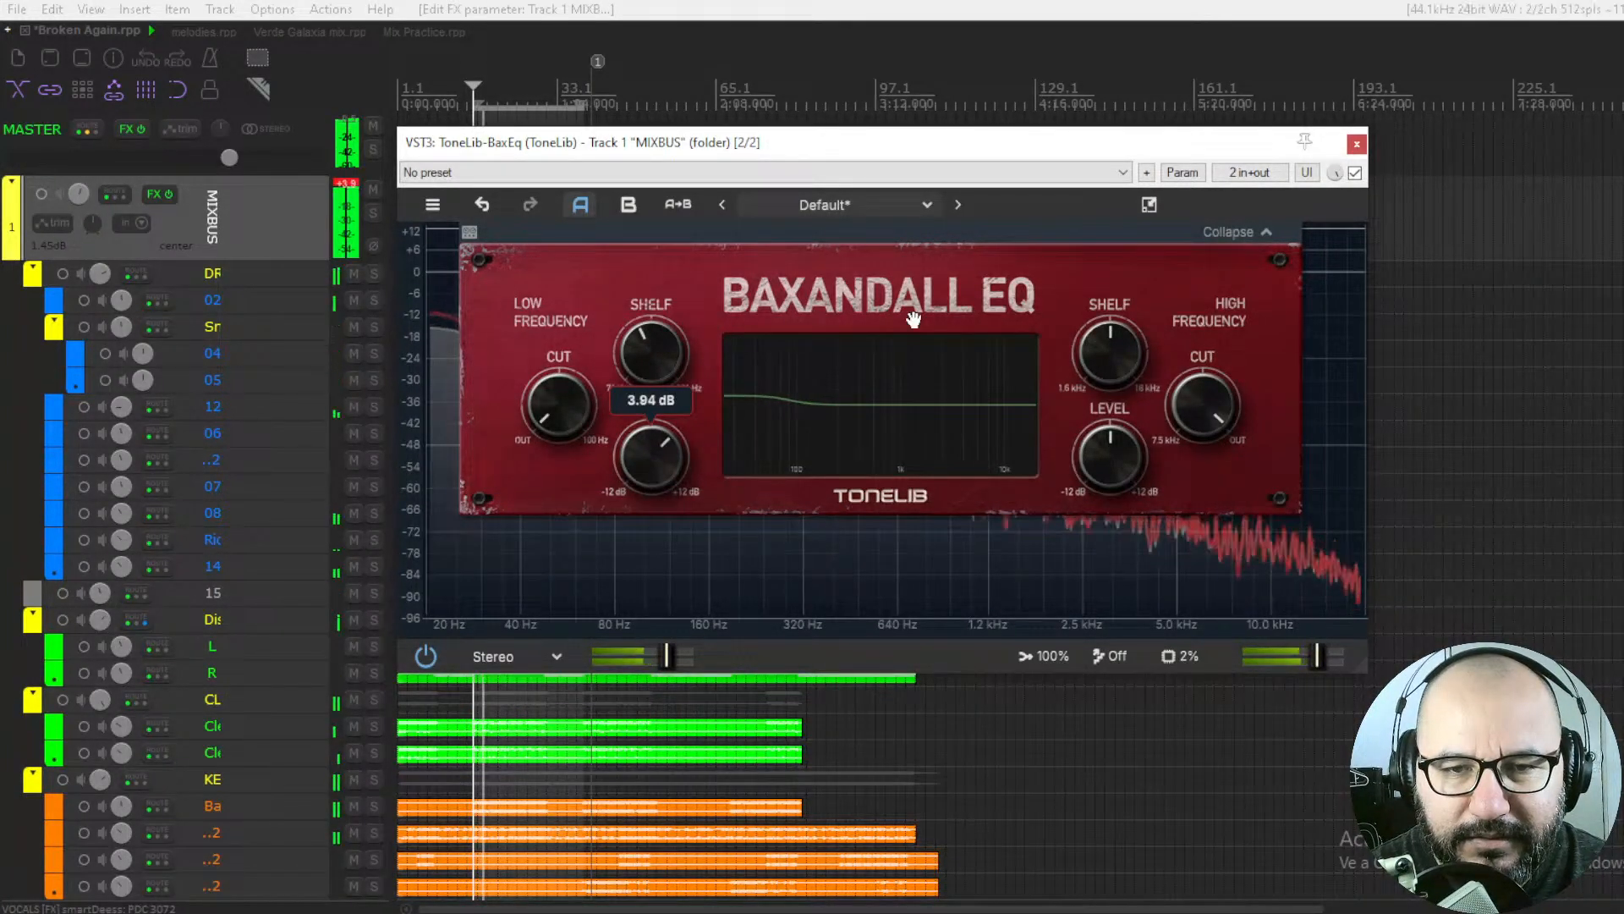
Compare the playing mix with the EQ bypassed and enabled, and set the low-frequency level to 3.36 dB
{"action": "left_click", "coordinate": [1354, 172]}
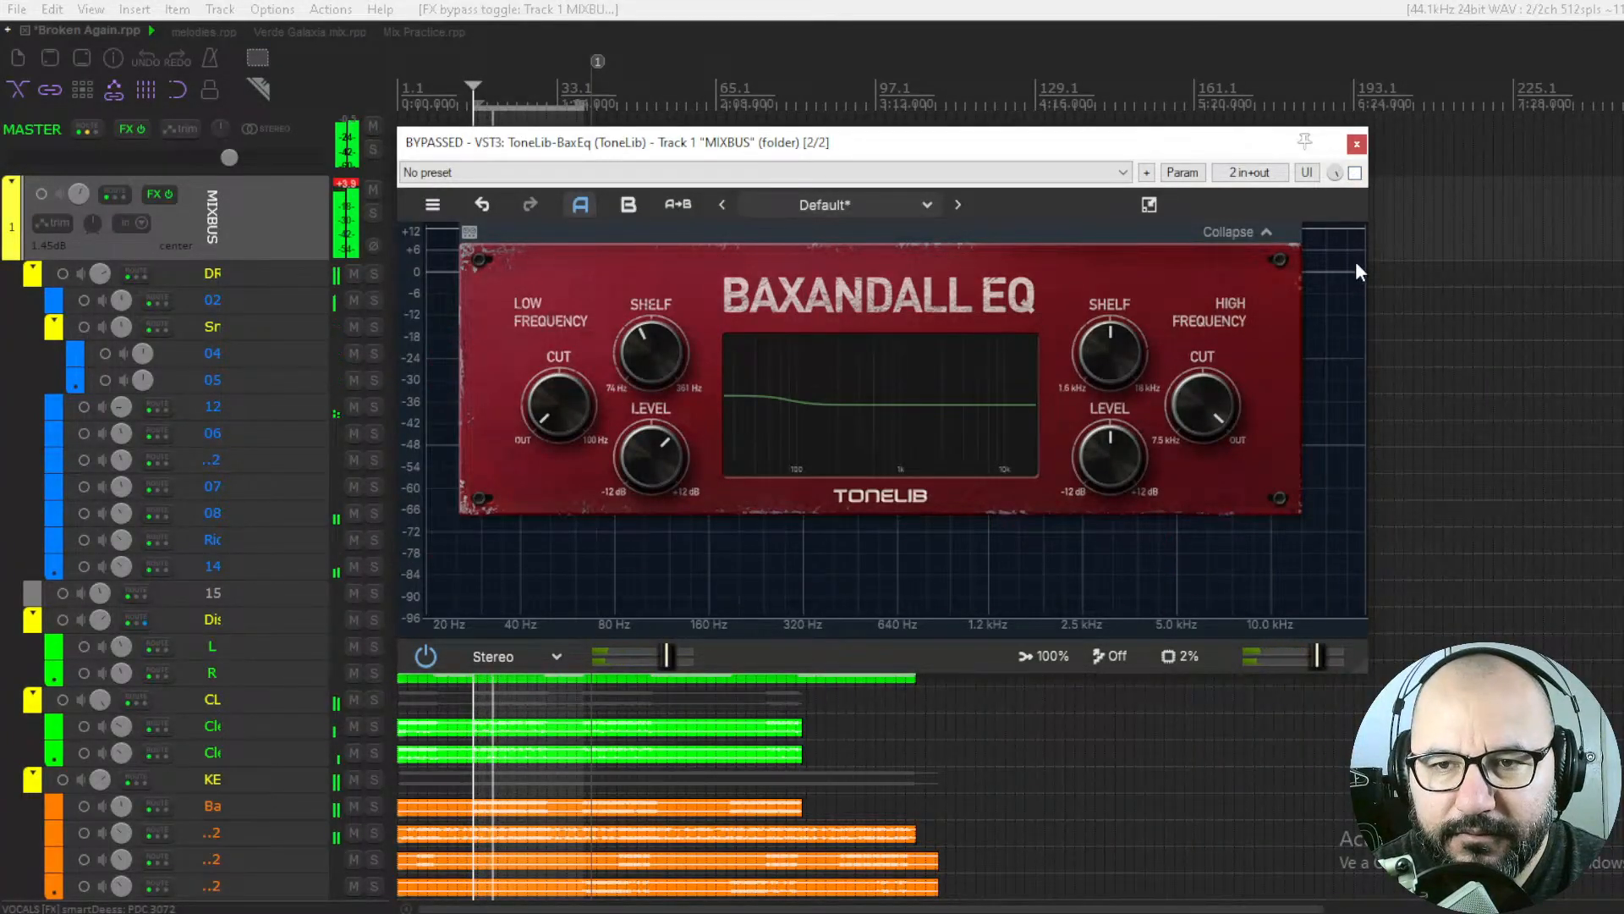
{"action": "left_click", "coordinate": [1354, 172]}
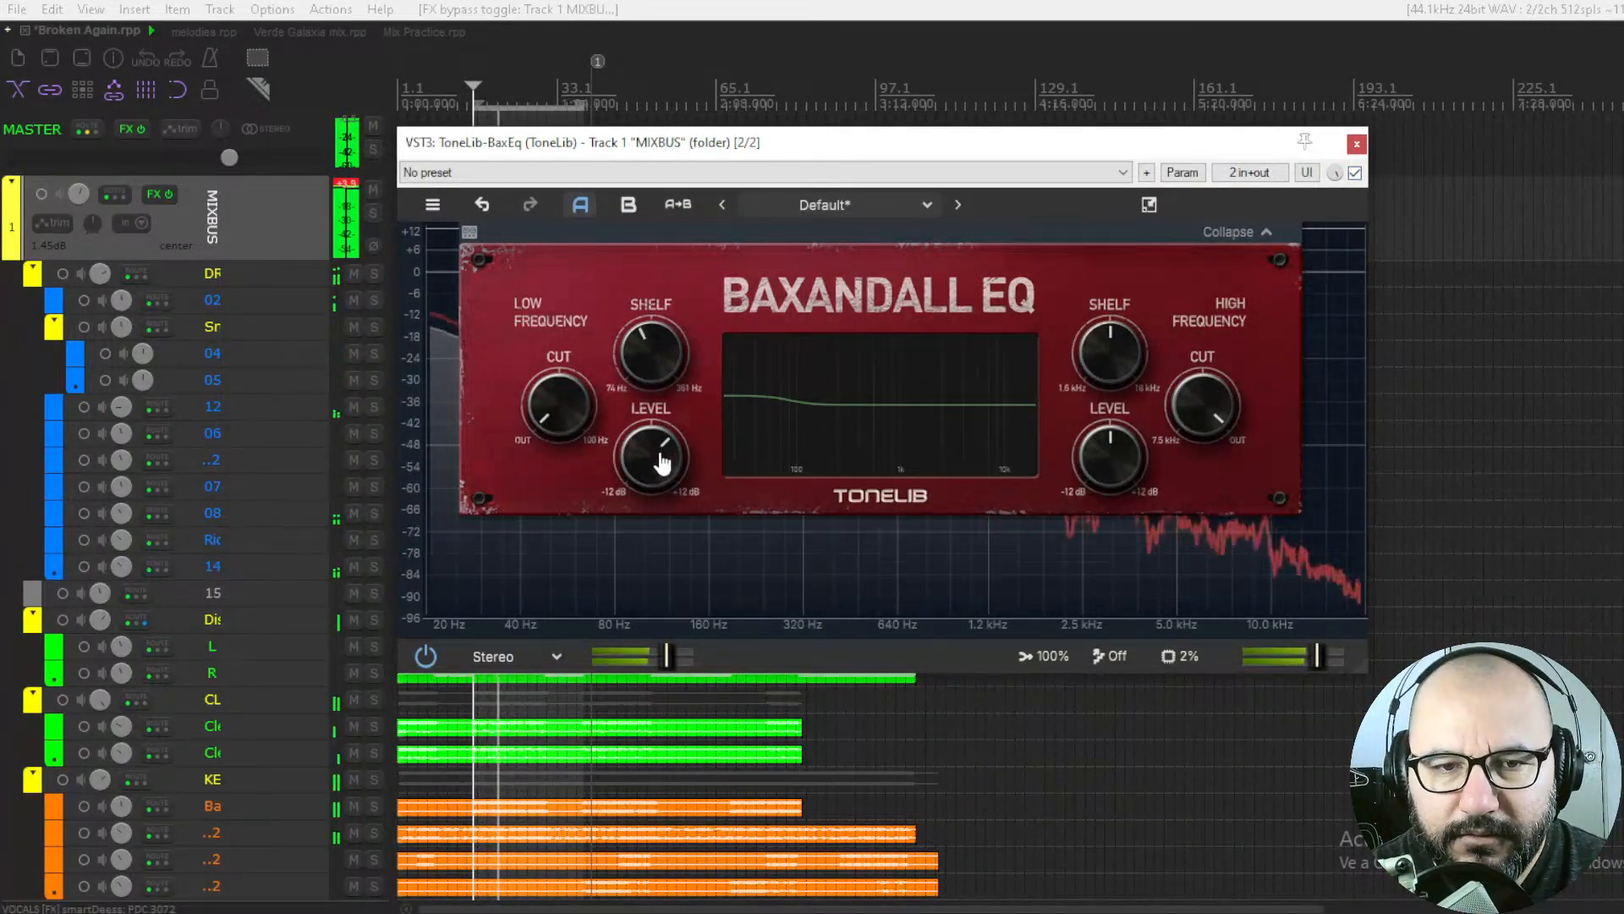
{"action": "mouse_move", "coordinate": [661, 461]}
{"action": "scroll", "coordinate": [656, 455], "scroll_direction": "down", "scroll_amount": 3}
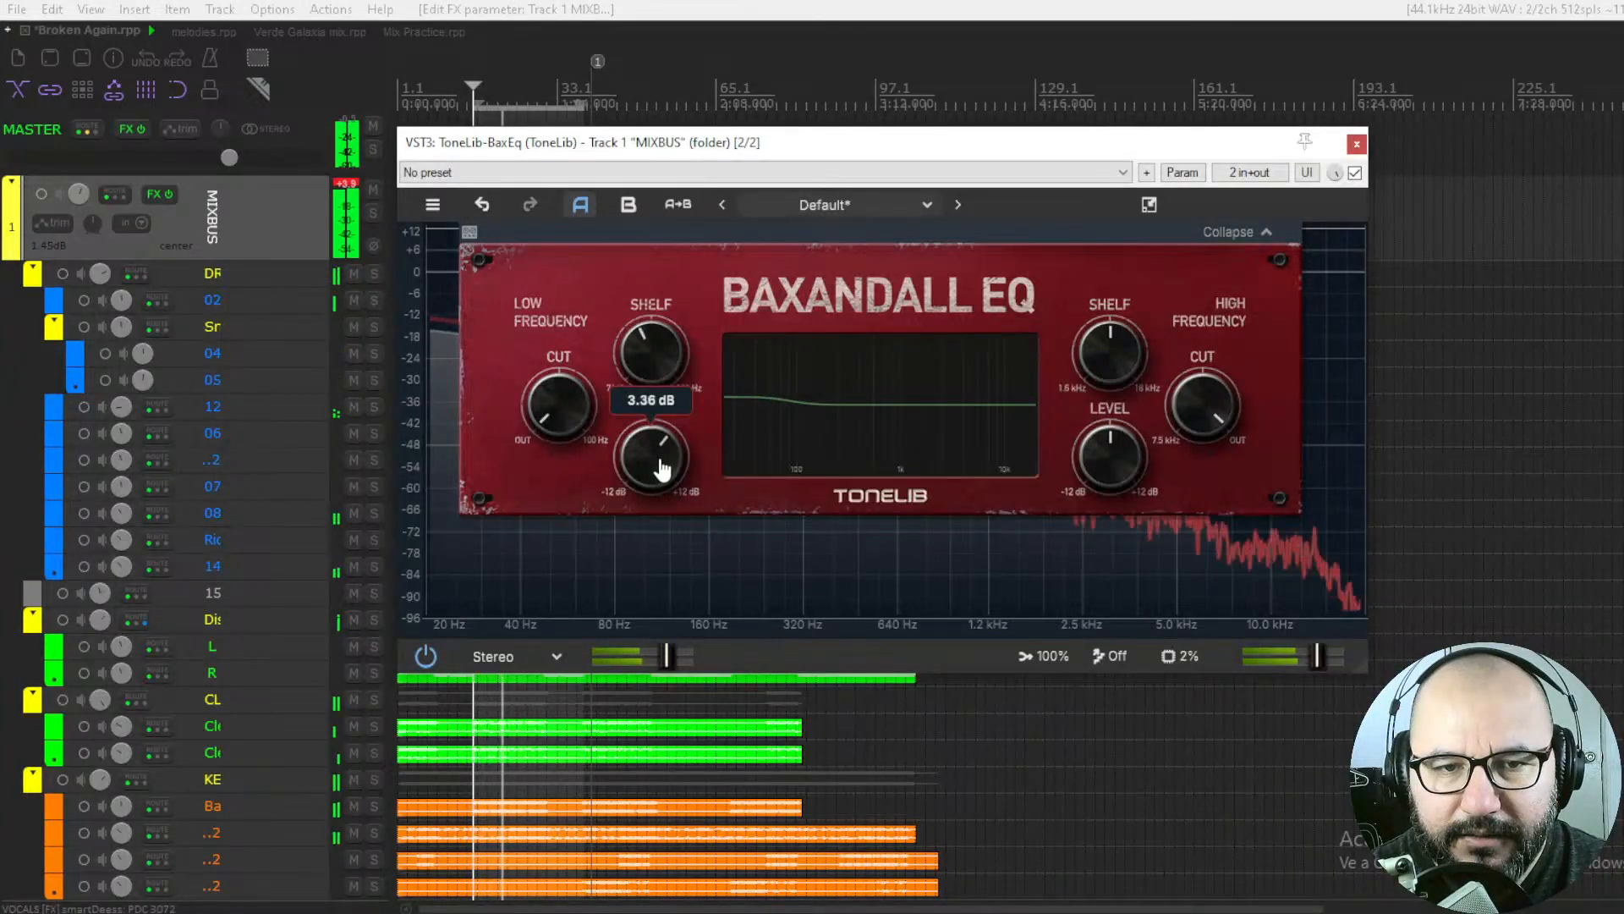
{"action": "key", "text": "space"}
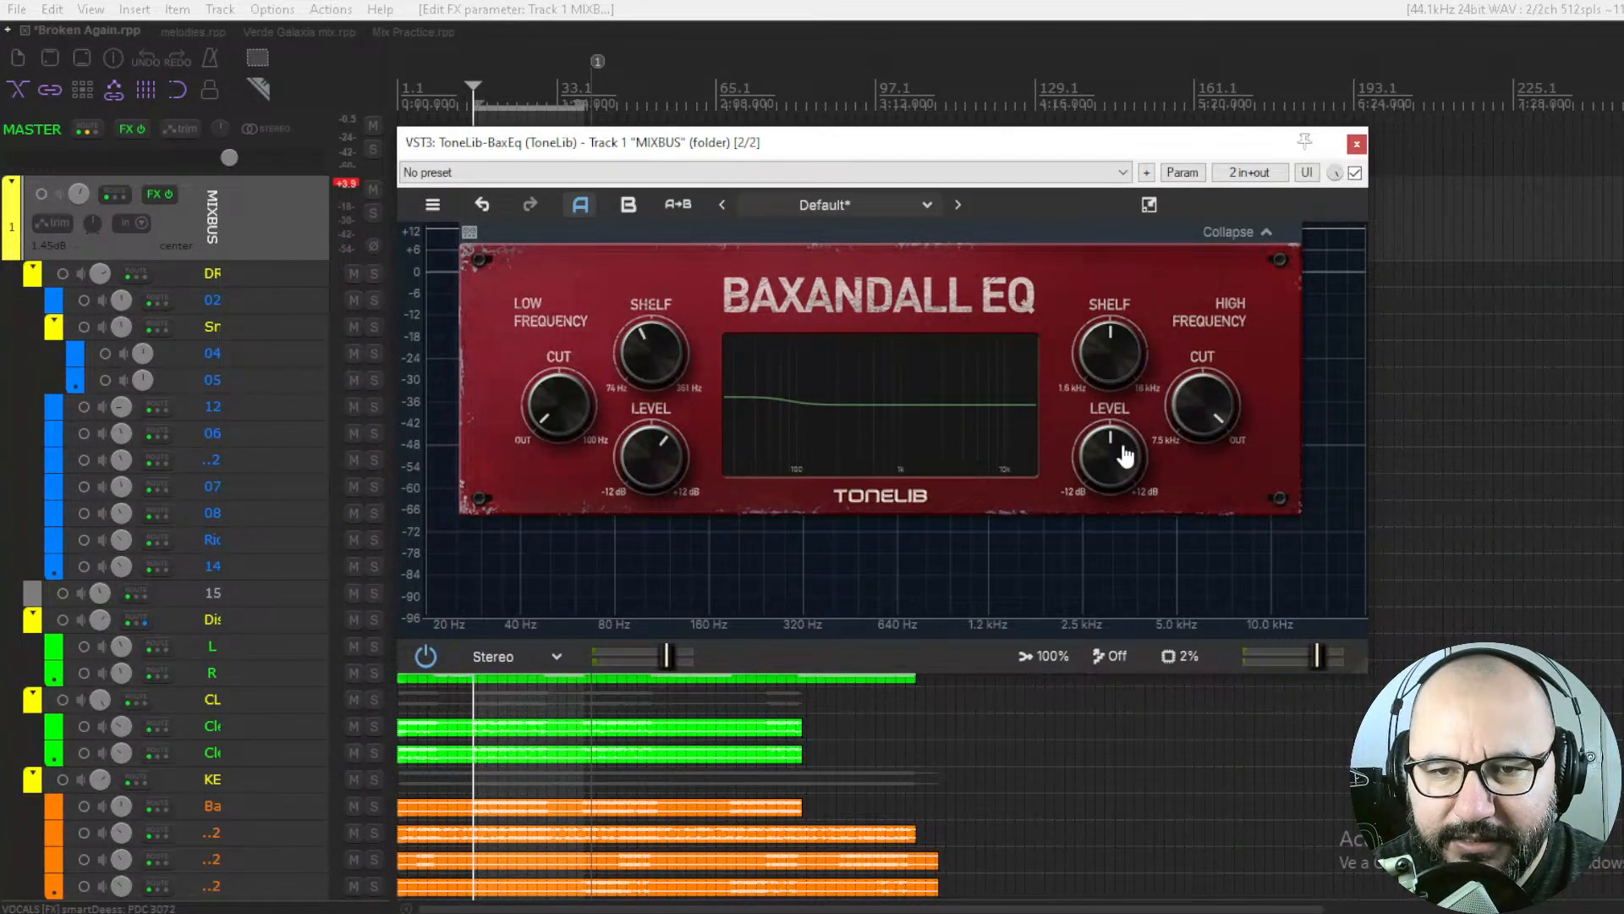
Boost the high-frequency level to about 7.5 dB and set its shelf frequency to 7.85 kHz while auditioning the mix
{"action": "key", "text": "space"}
{"action": "left_click_drag", "start_coordinate": [1101, 457], "coordinate": [1113, 390]}
{"action": "key", "text": "space"}
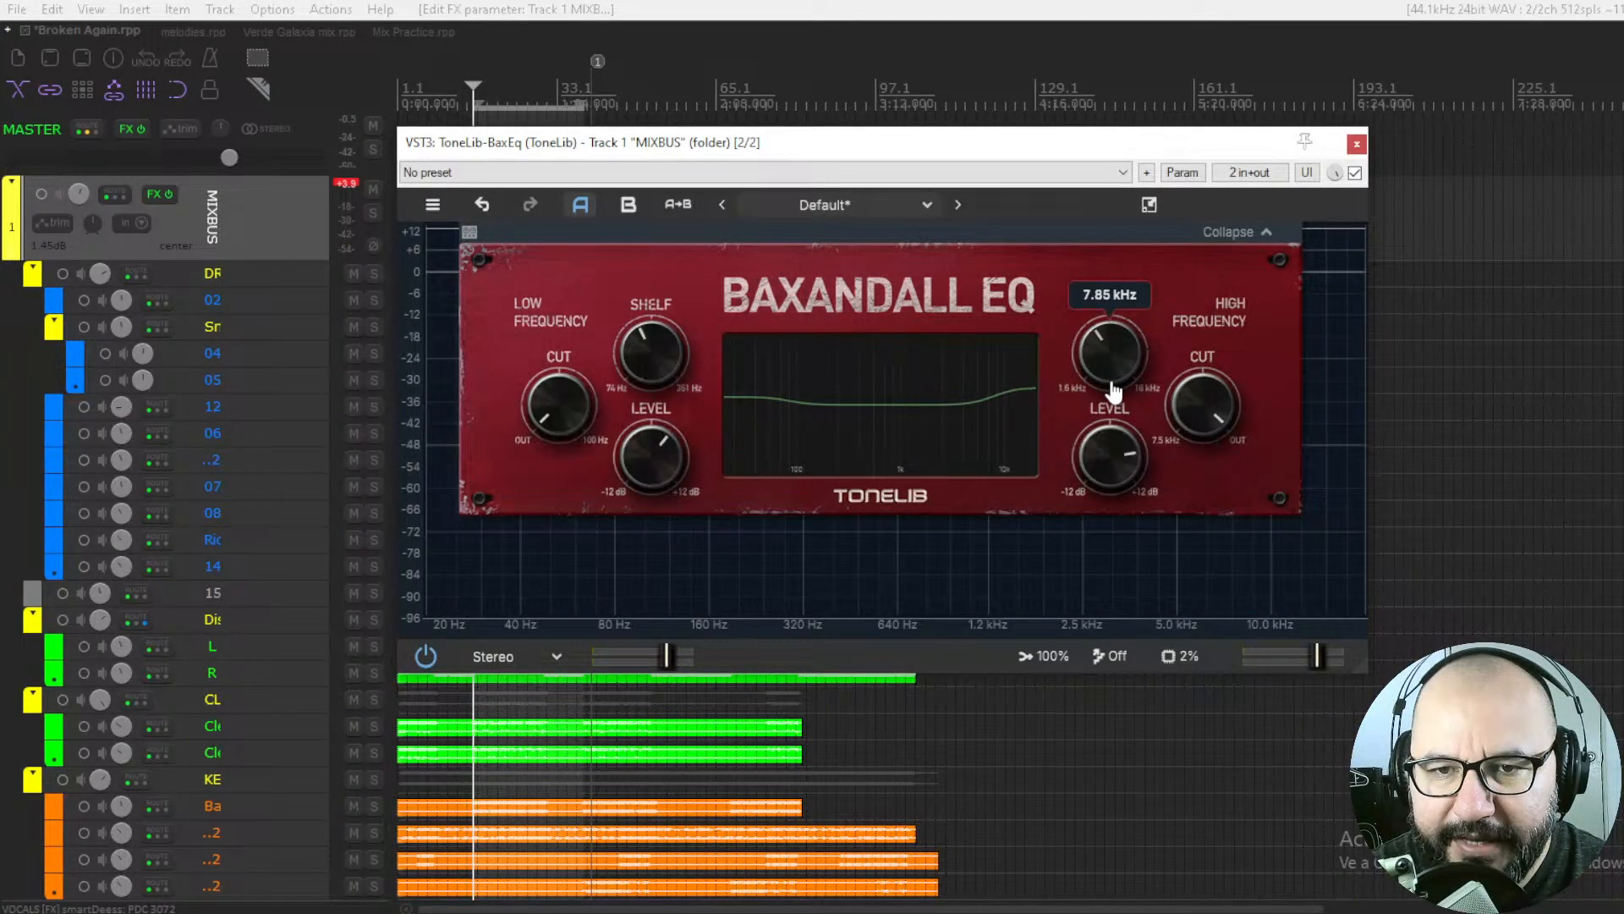
{"action": "key", "text": "space"}
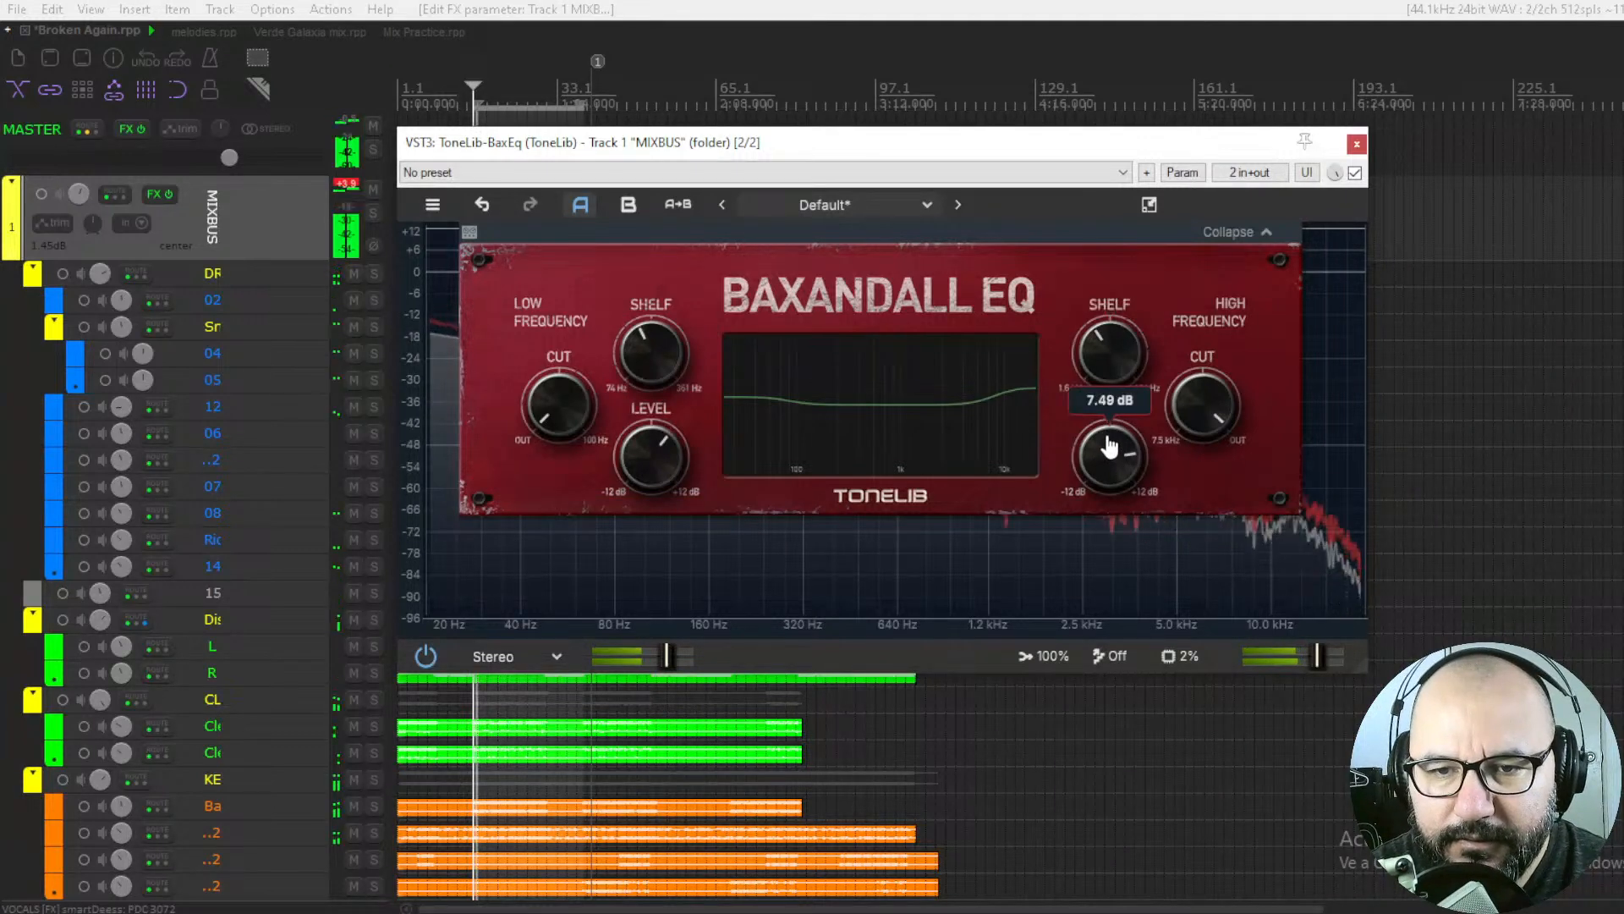
Raise the low-frequency level to 4.32 dB and compare the playing mix with the EQ bypassed and enabled
{"action": "scroll", "coordinate": [1108, 449], "scroll_direction": "up", "scroll_amount": 3}
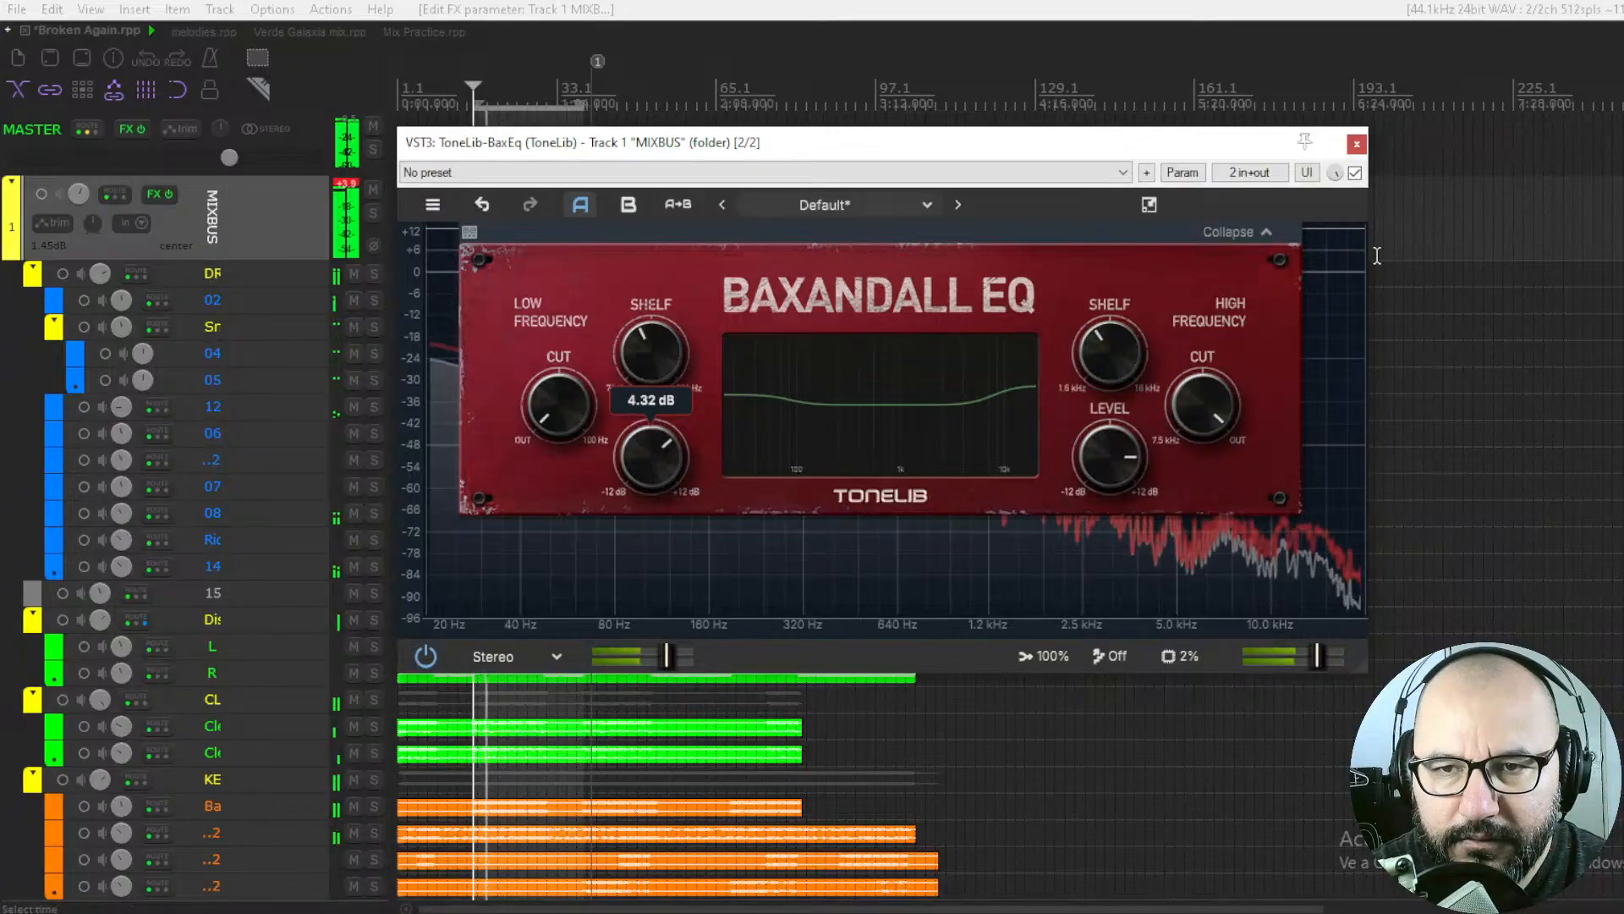
{"action": "left_click", "coordinate": [1354, 173]}
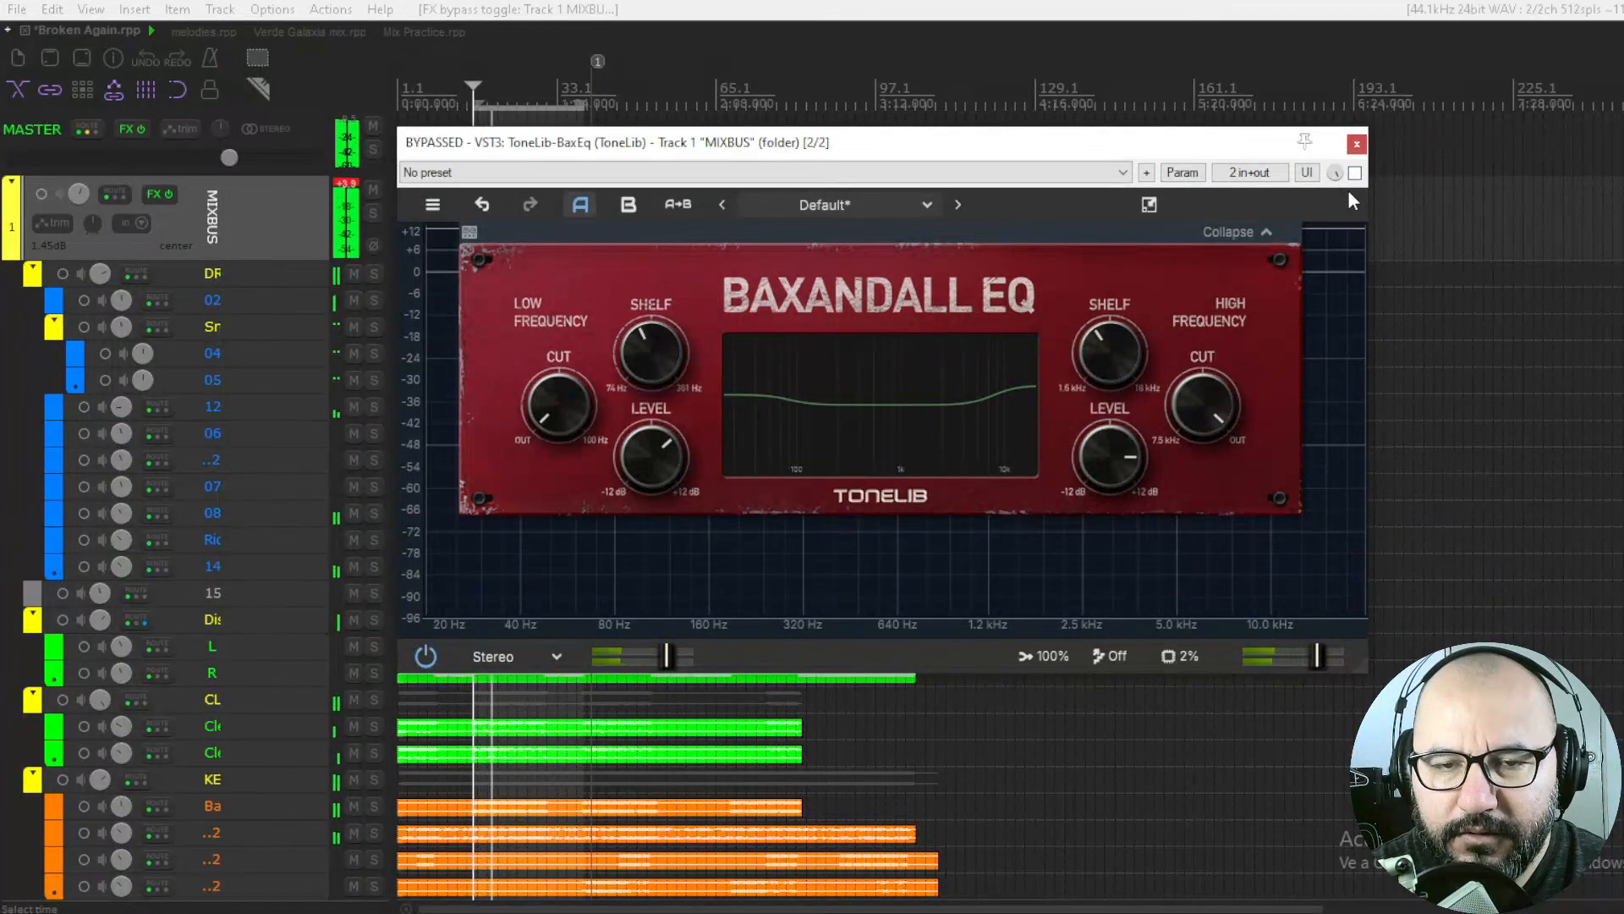
{"action": "left_click", "coordinate": [1355, 173]}
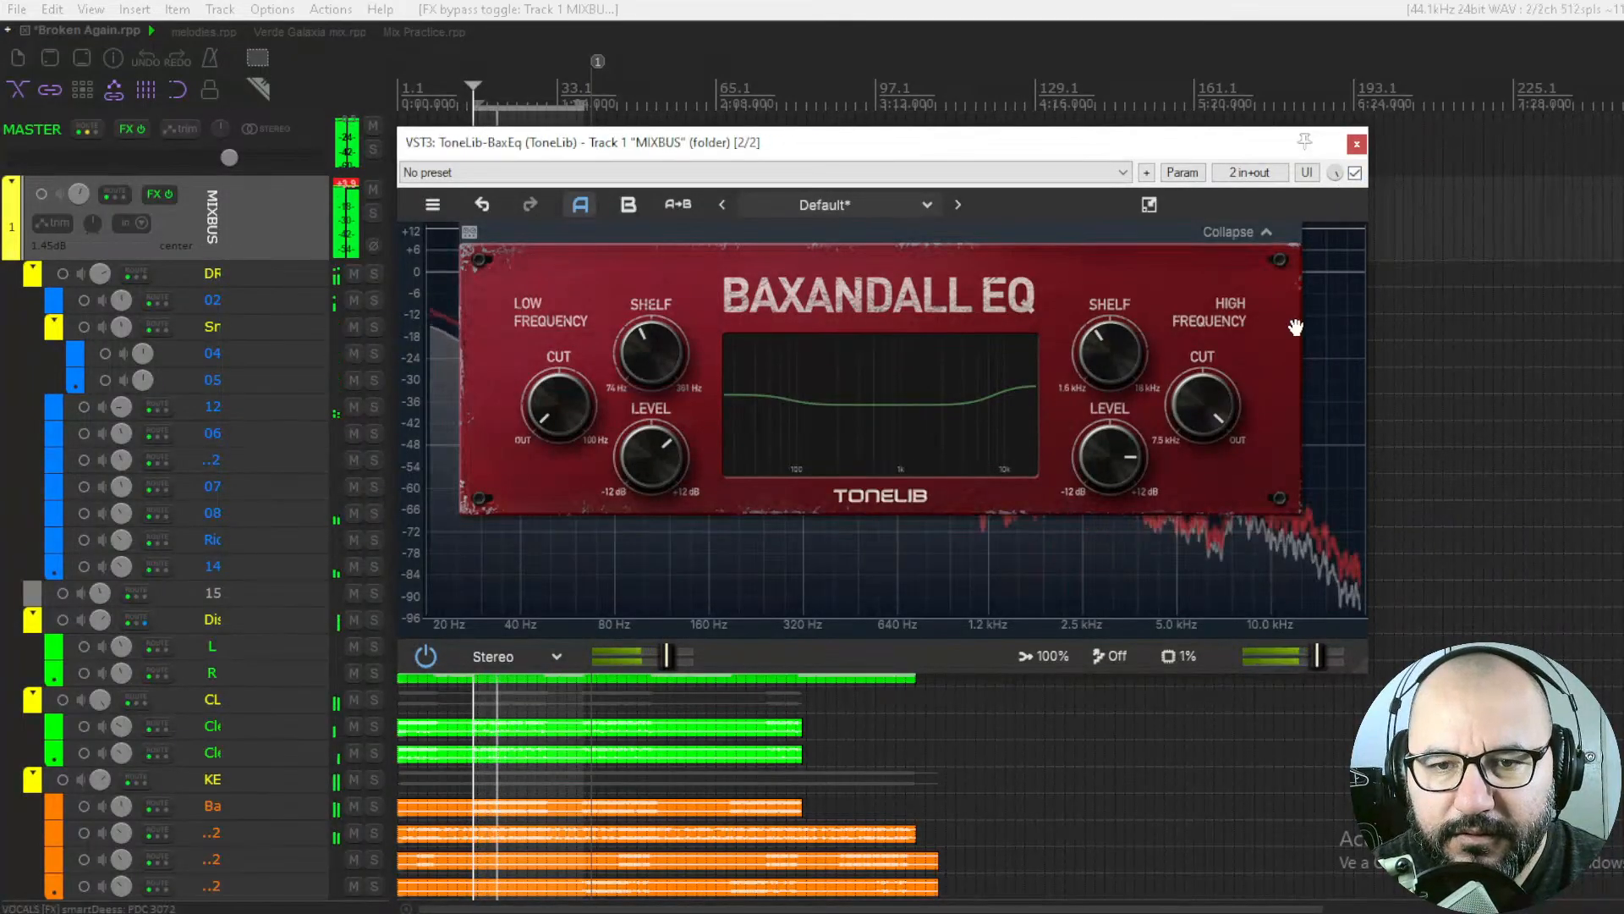
{"action": "left_click", "coordinate": [1355, 172]}
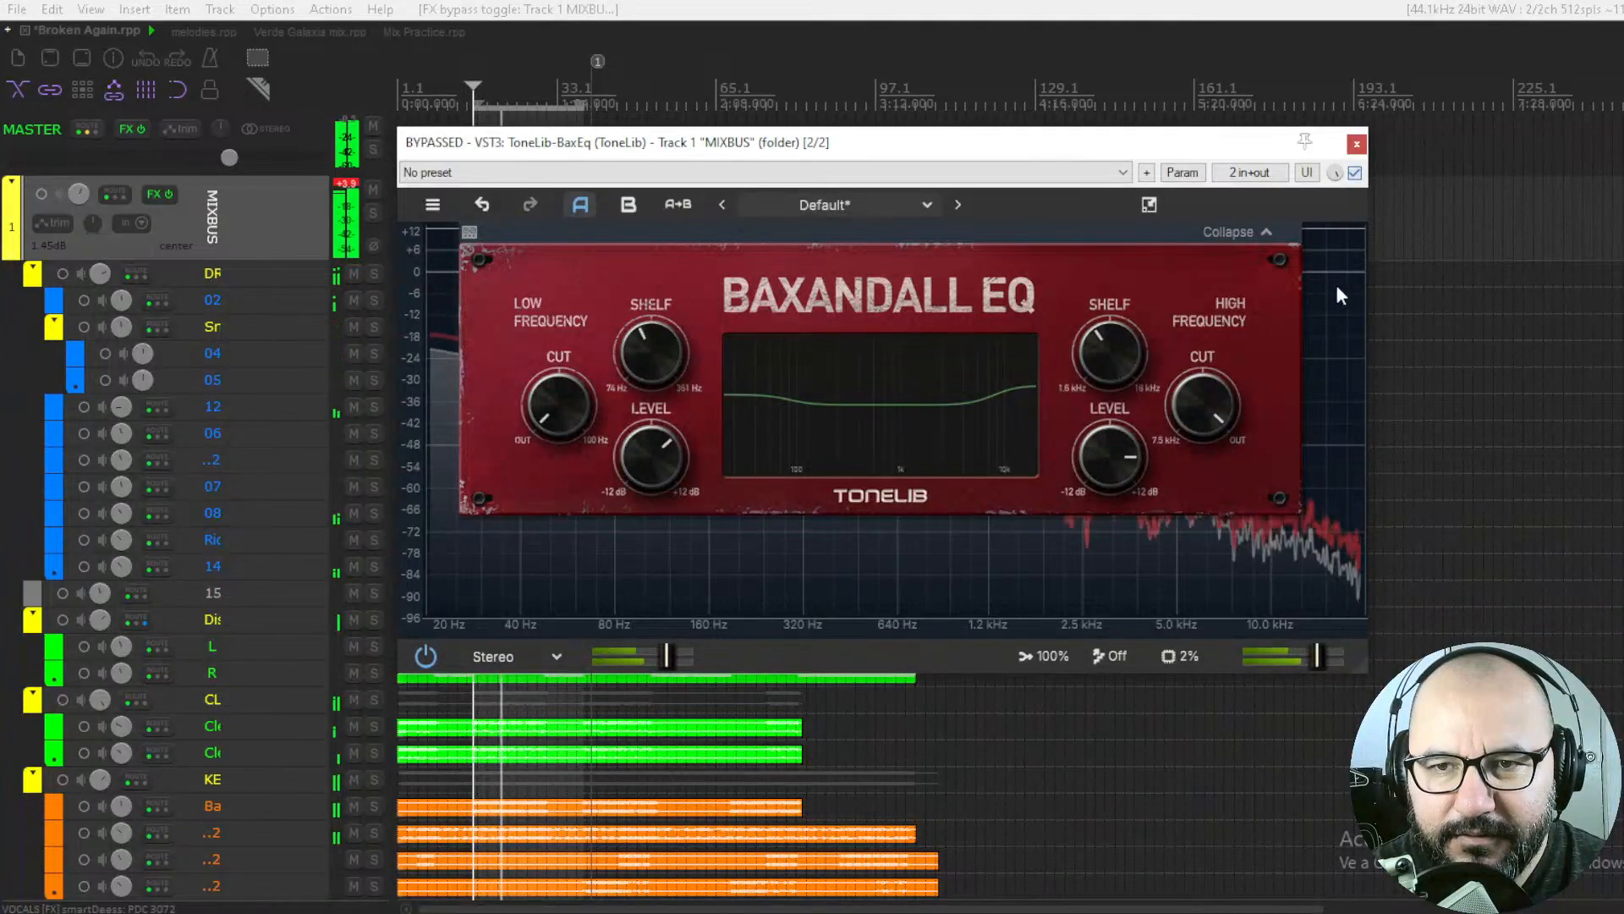
{"action": "left_click", "coordinate": [1354, 174]}
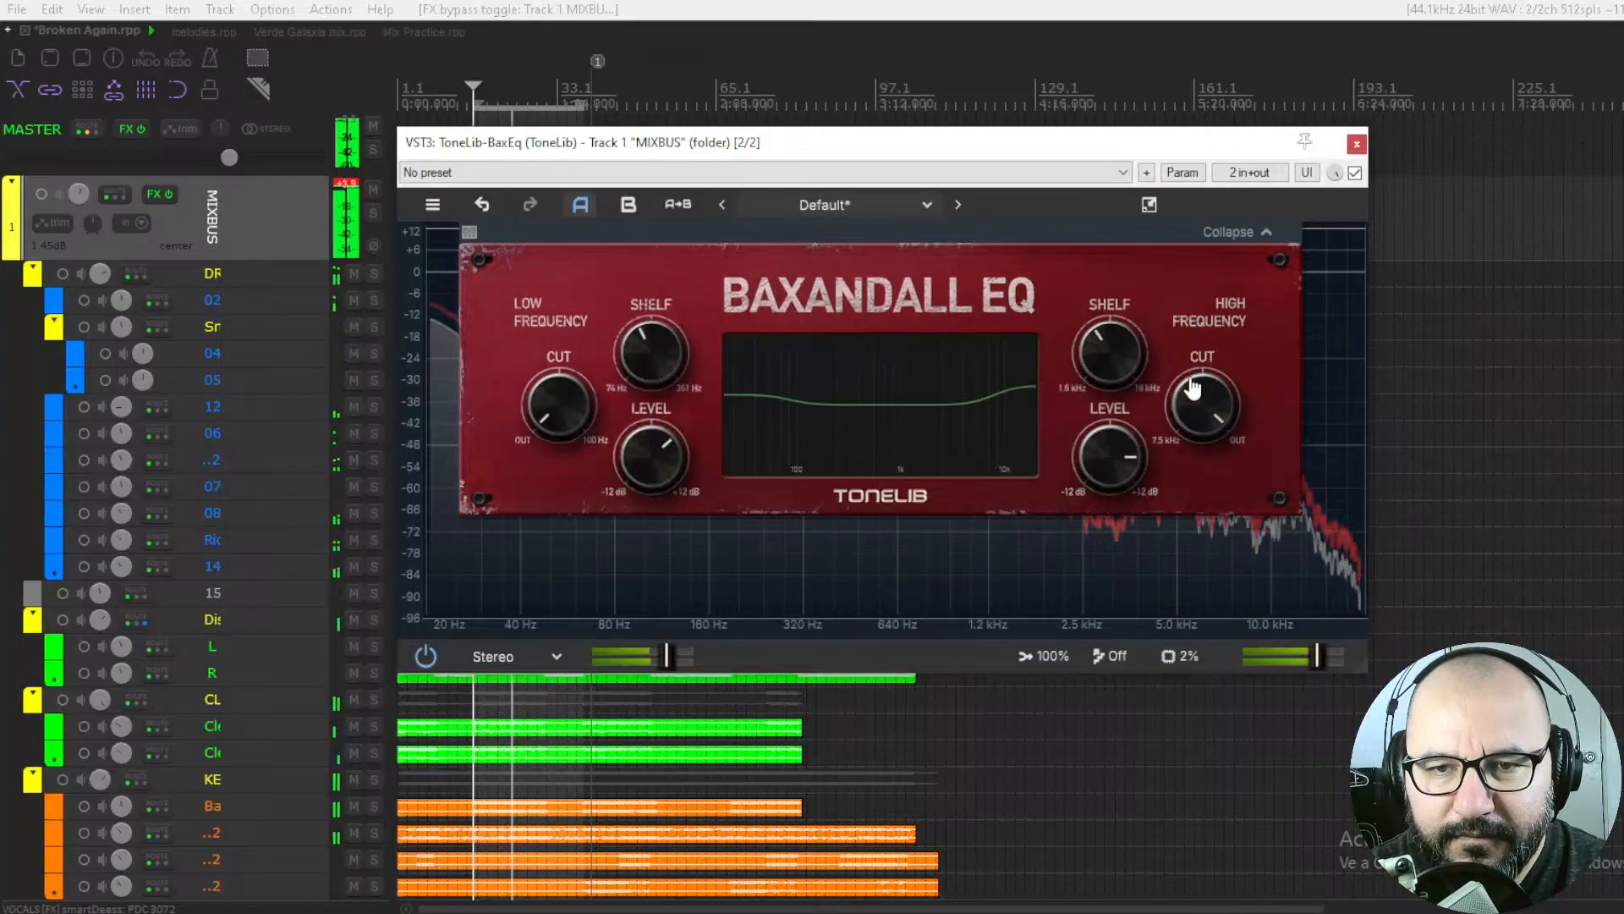
Lower the high shelf frequency, set the low shelf frequency to 95.29 Hz, and compare the mix against bypass
{"action": "mouse_move", "coordinate": [1127, 363]}
{"action": "left_mouse_down"}
{"action": "mouse_move", "coordinate": [1124, 404]}
{"action": "mouse_move", "coordinate": [1121, 380]}
{"action": "left_mouse_up"}
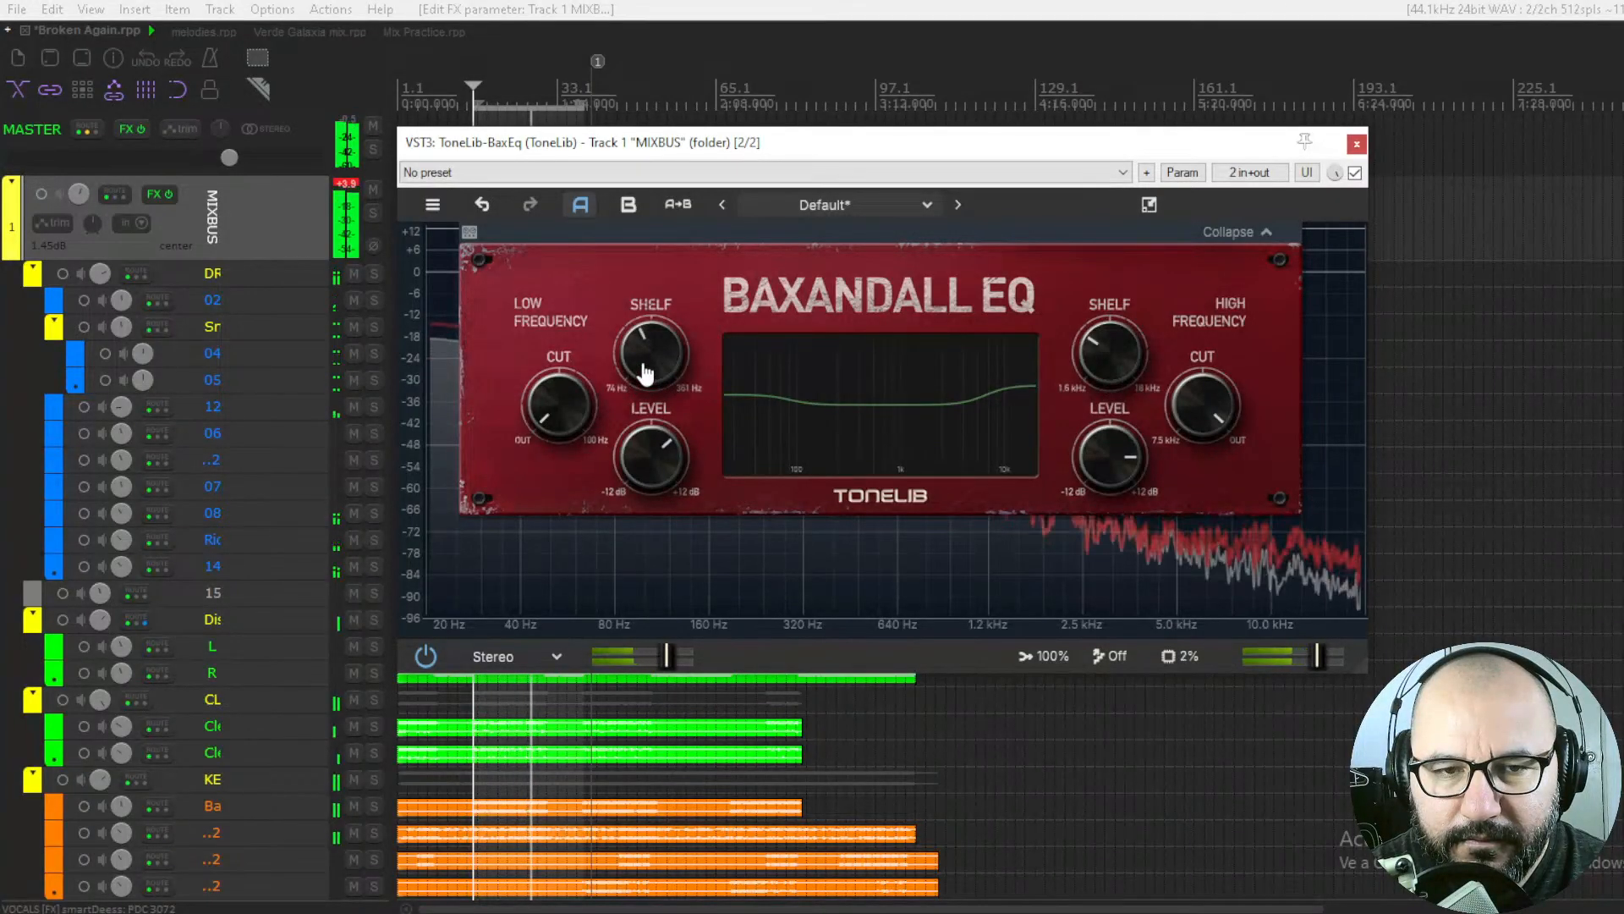
{"action": "mouse_move", "coordinate": [643, 367]}
{"action": "left_mouse_down"}
{"action": "mouse_move", "coordinate": [656, 307]}
{"action": "mouse_move", "coordinate": [648, 359]}
{"action": "left_mouse_up"}
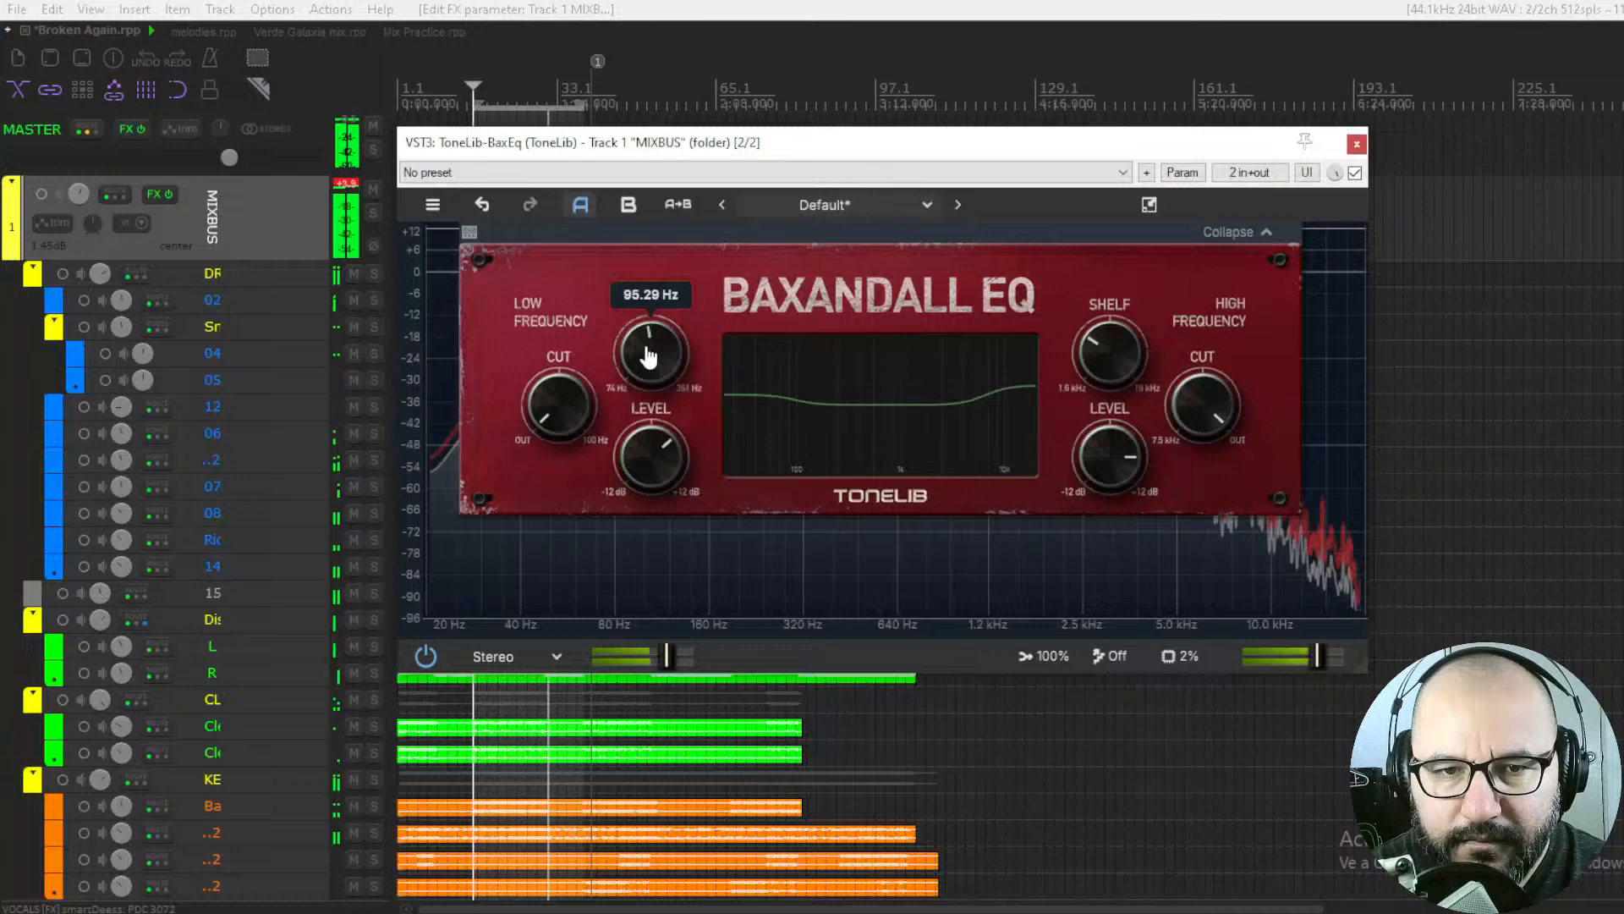
{"action": "left_click", "coordinate": [1355, 173]}
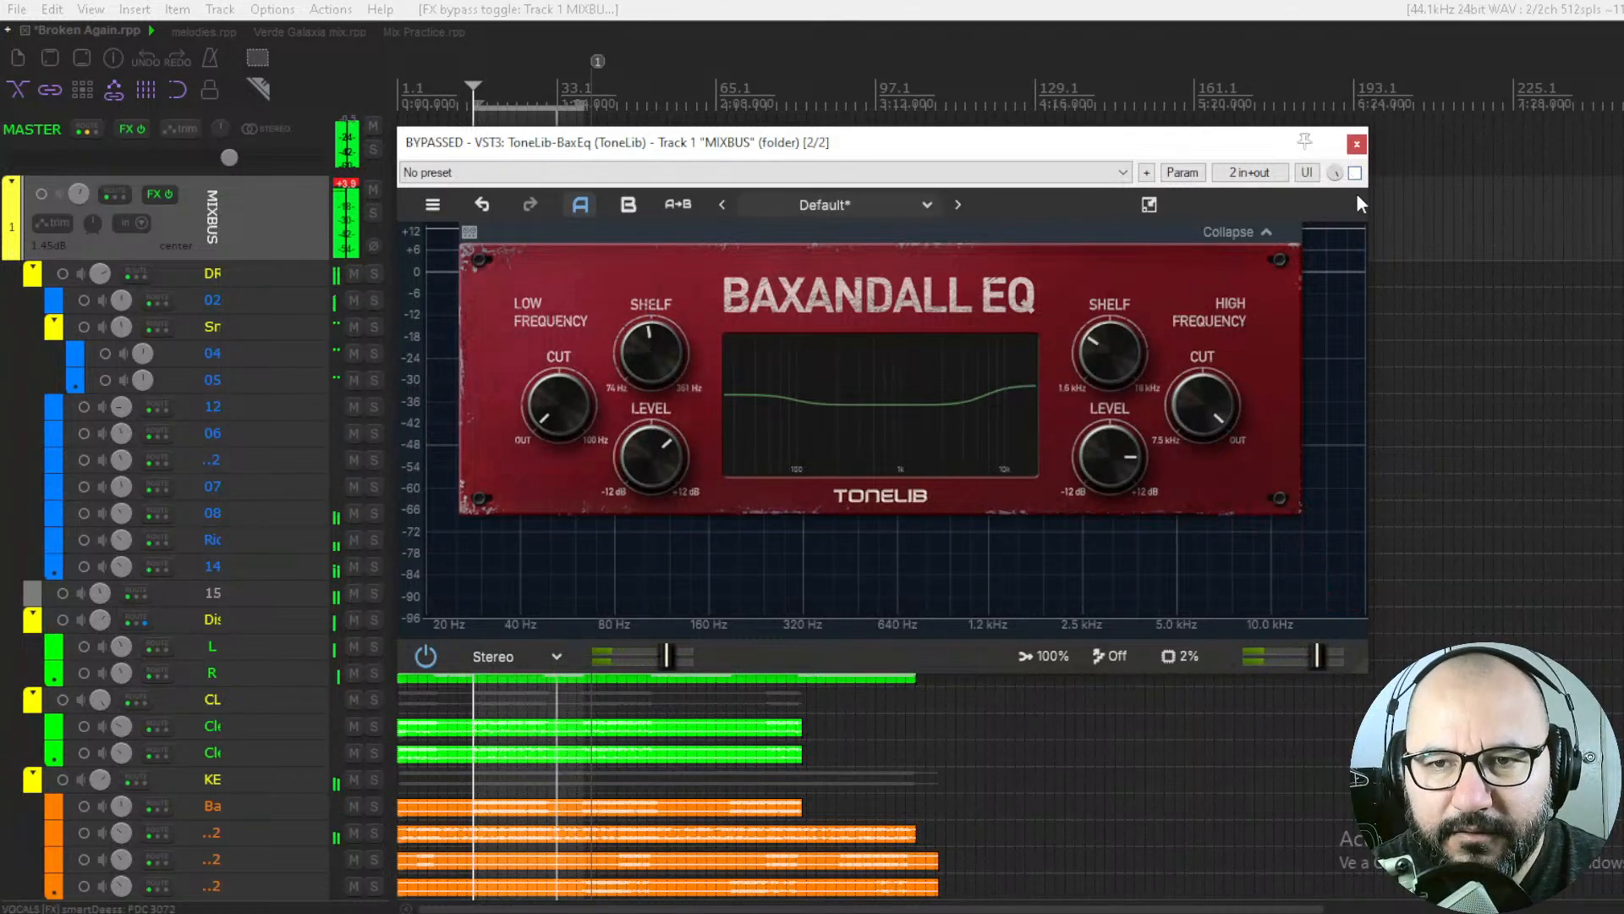
{"action": "left_click", "coordinate": [1355, 173]}
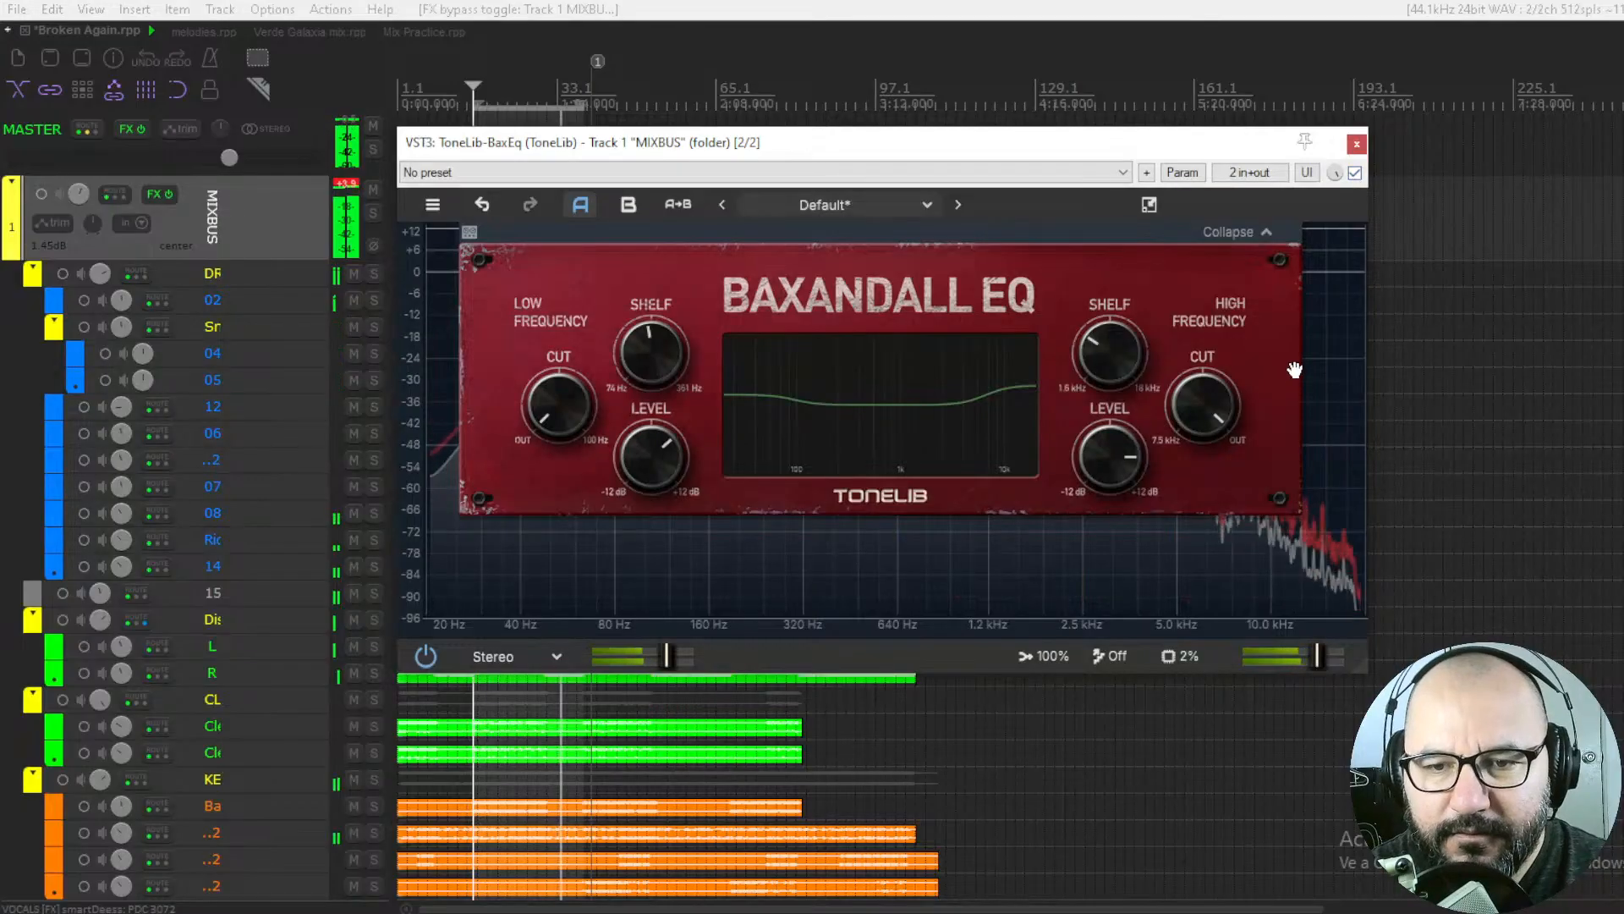
Reduce the EQ's output level slightly, replay the mix to compare it with bypass, and leave the EQ bypassed with playback stopped
{"action": "key", "text": "space"}
{"action": "left_click_drag", "start_coordinate": [1318, 660], "coordinate": [1308, 658]}
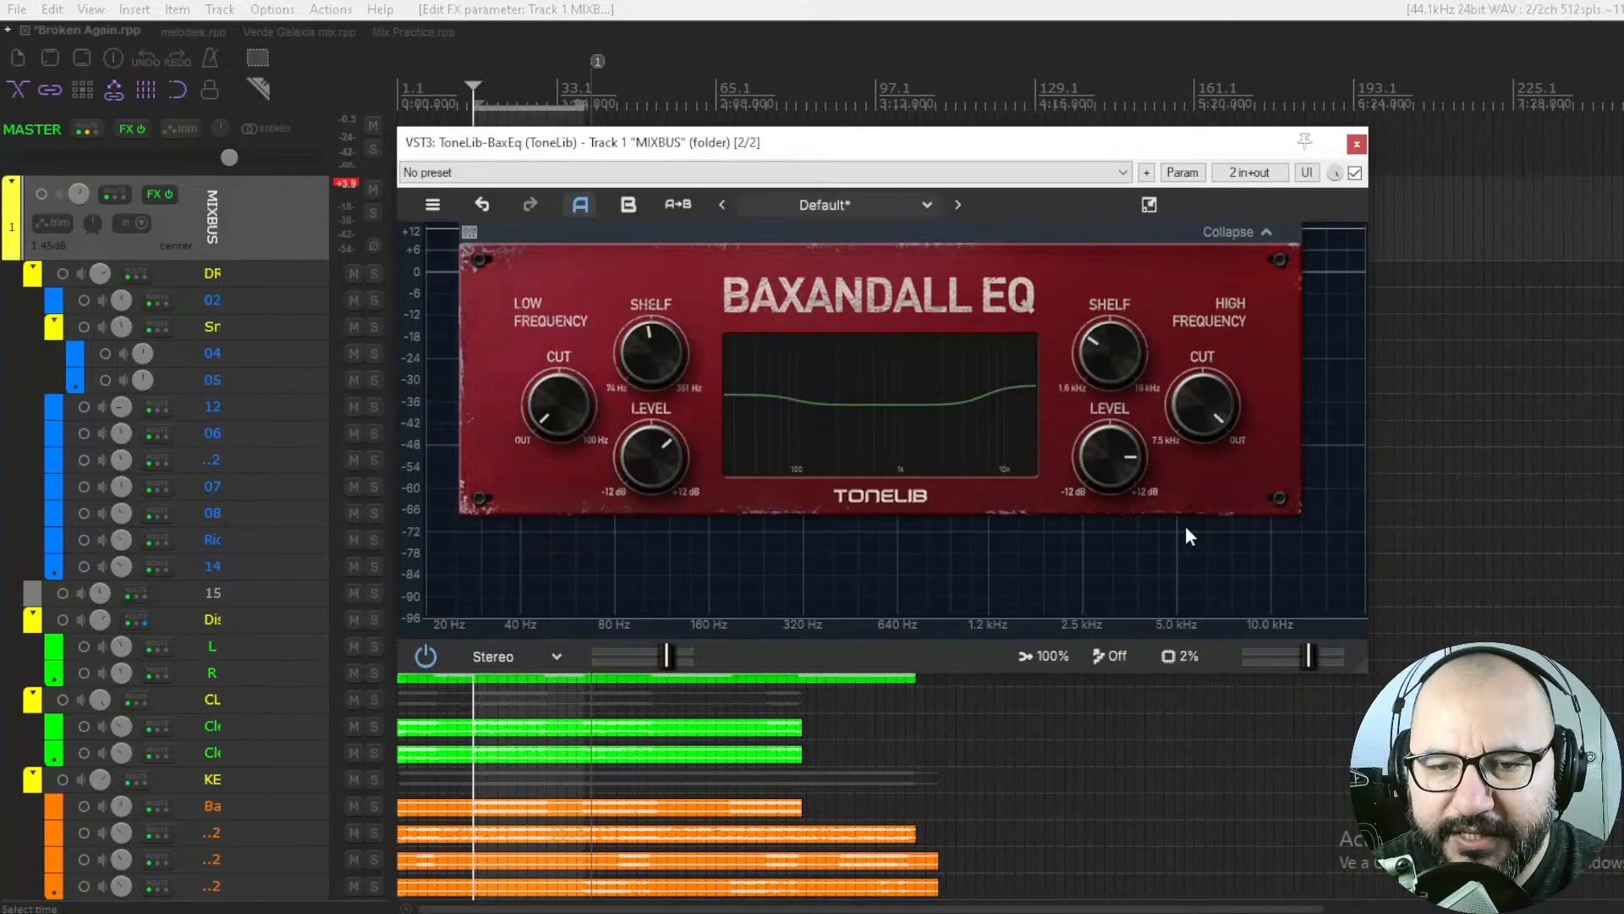
{"action": "key", "text": "space"}
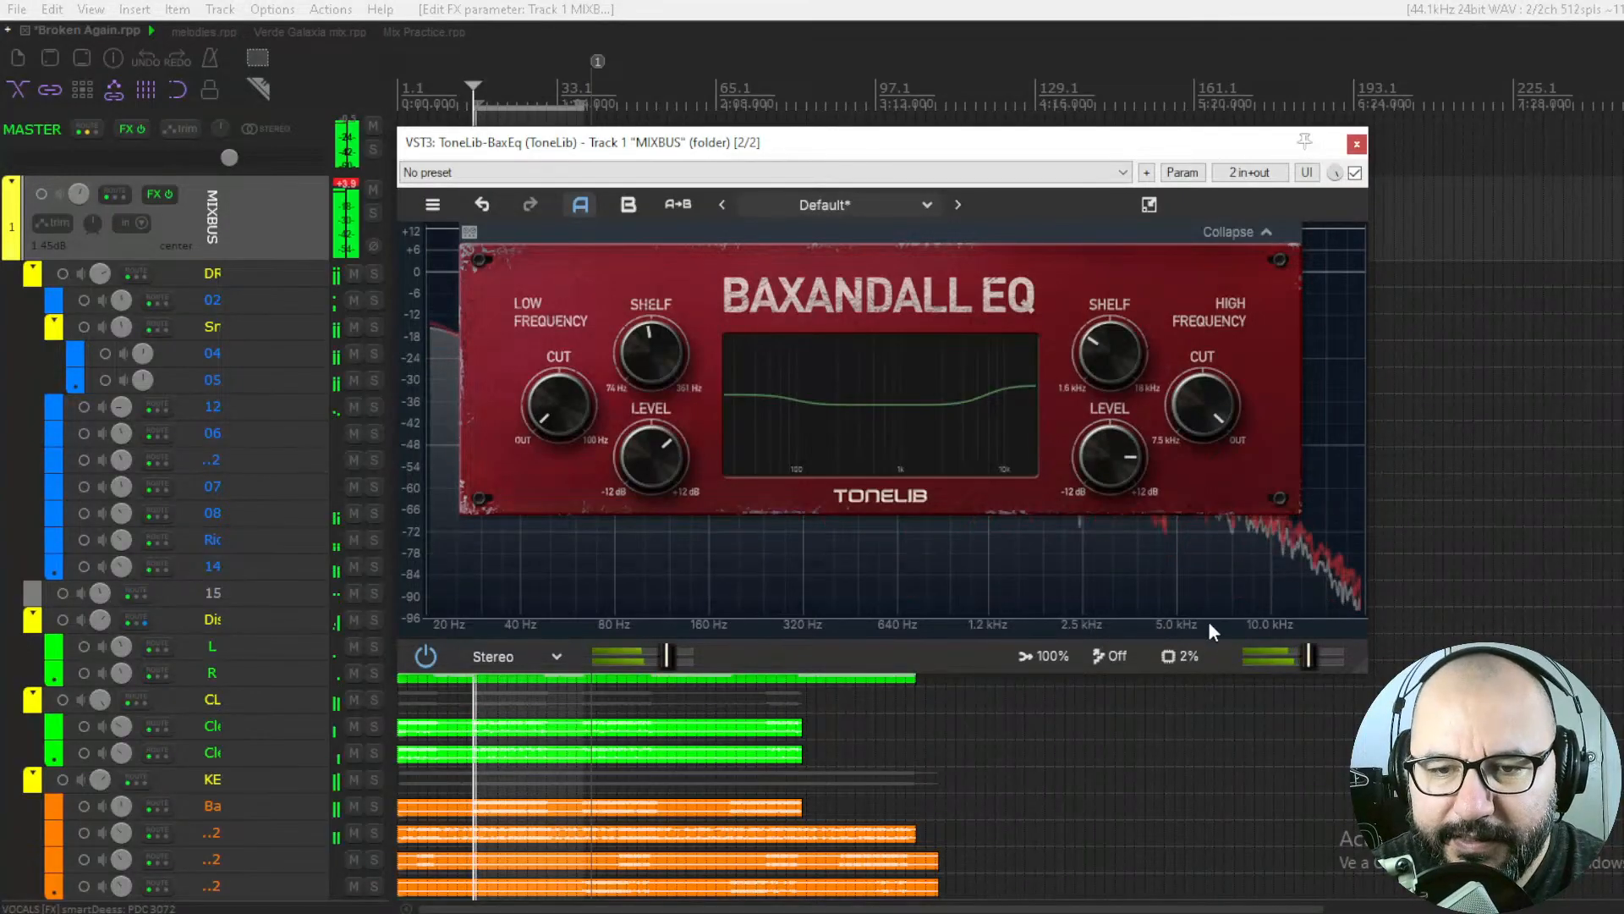
{"action": "left_click", "coordinate": [1354, 172]}
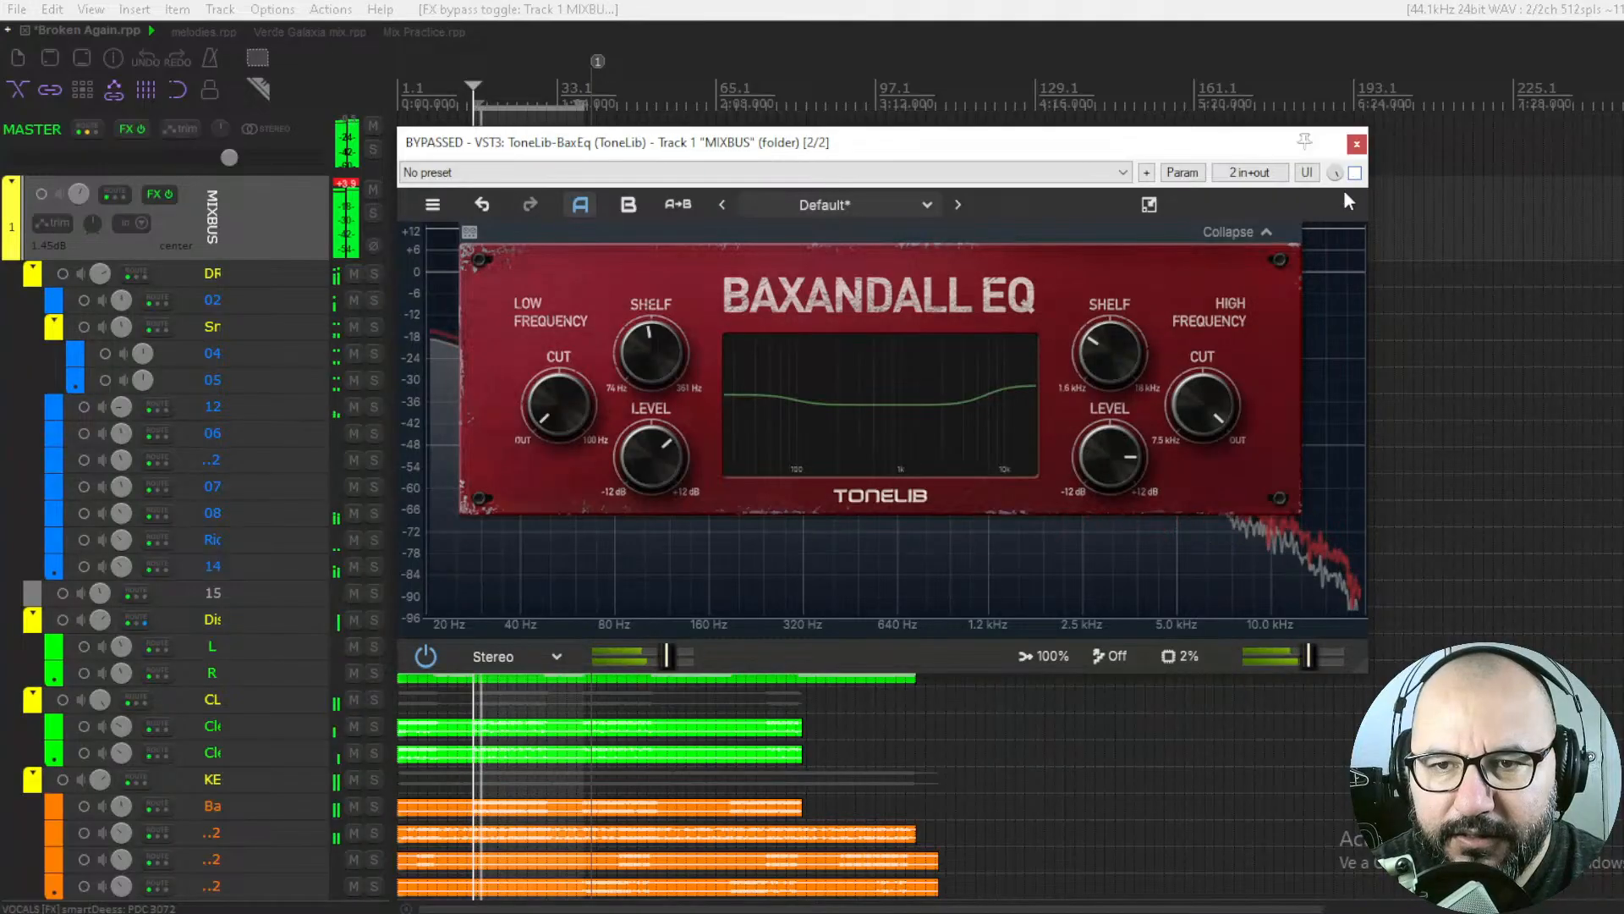
{"action": "left_click", "coordinate": [1354, 174]}
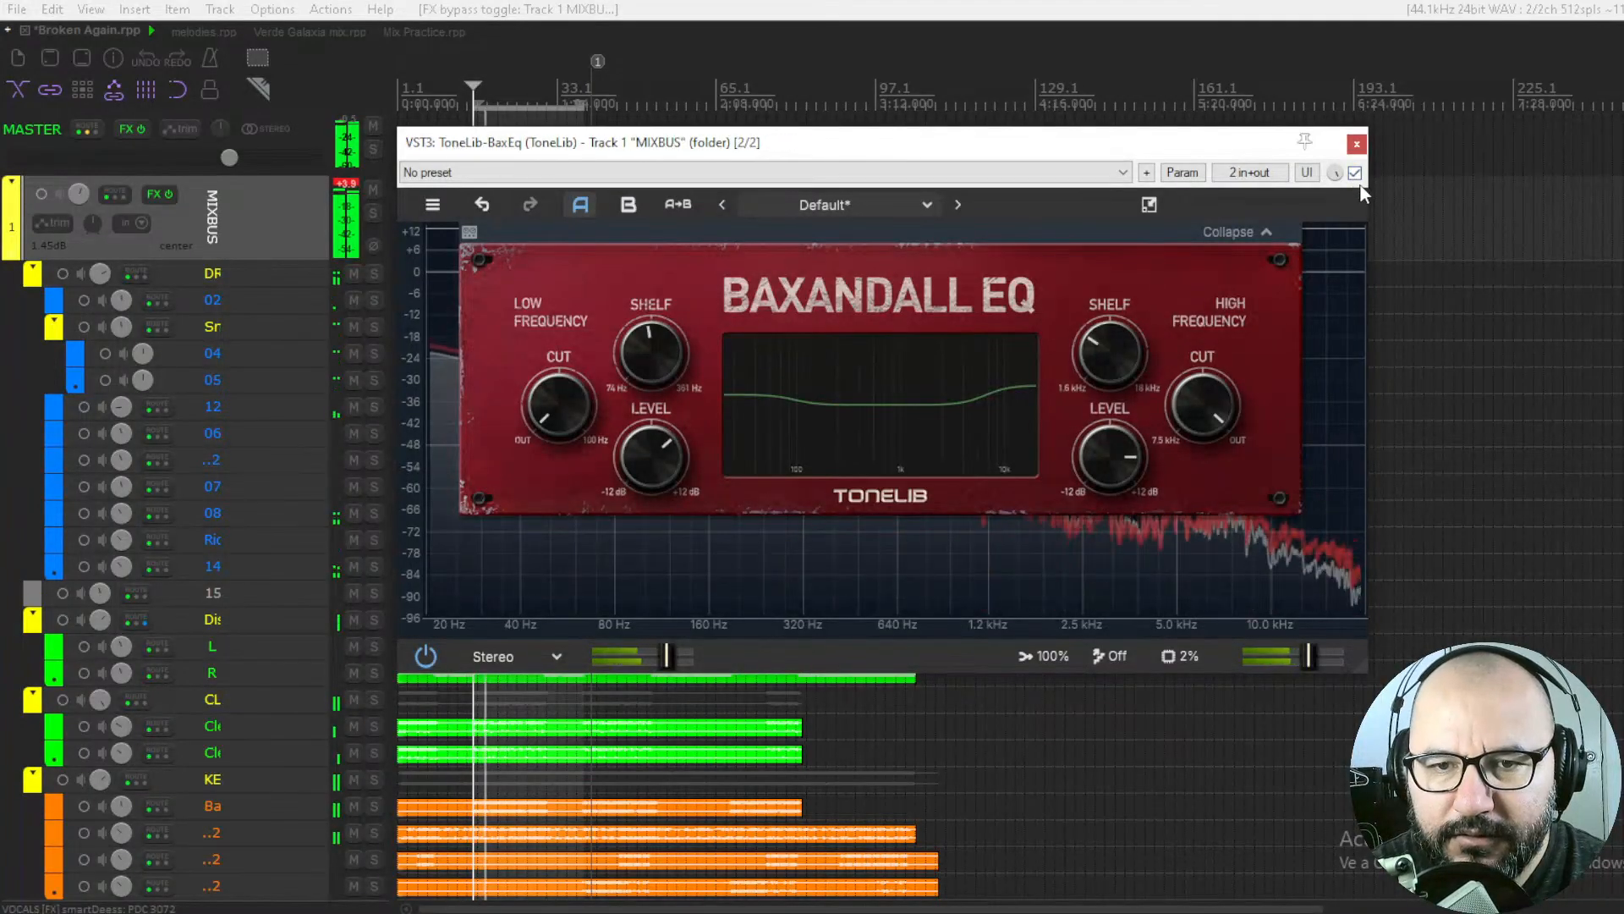
{"action": "key", "text": "space"}
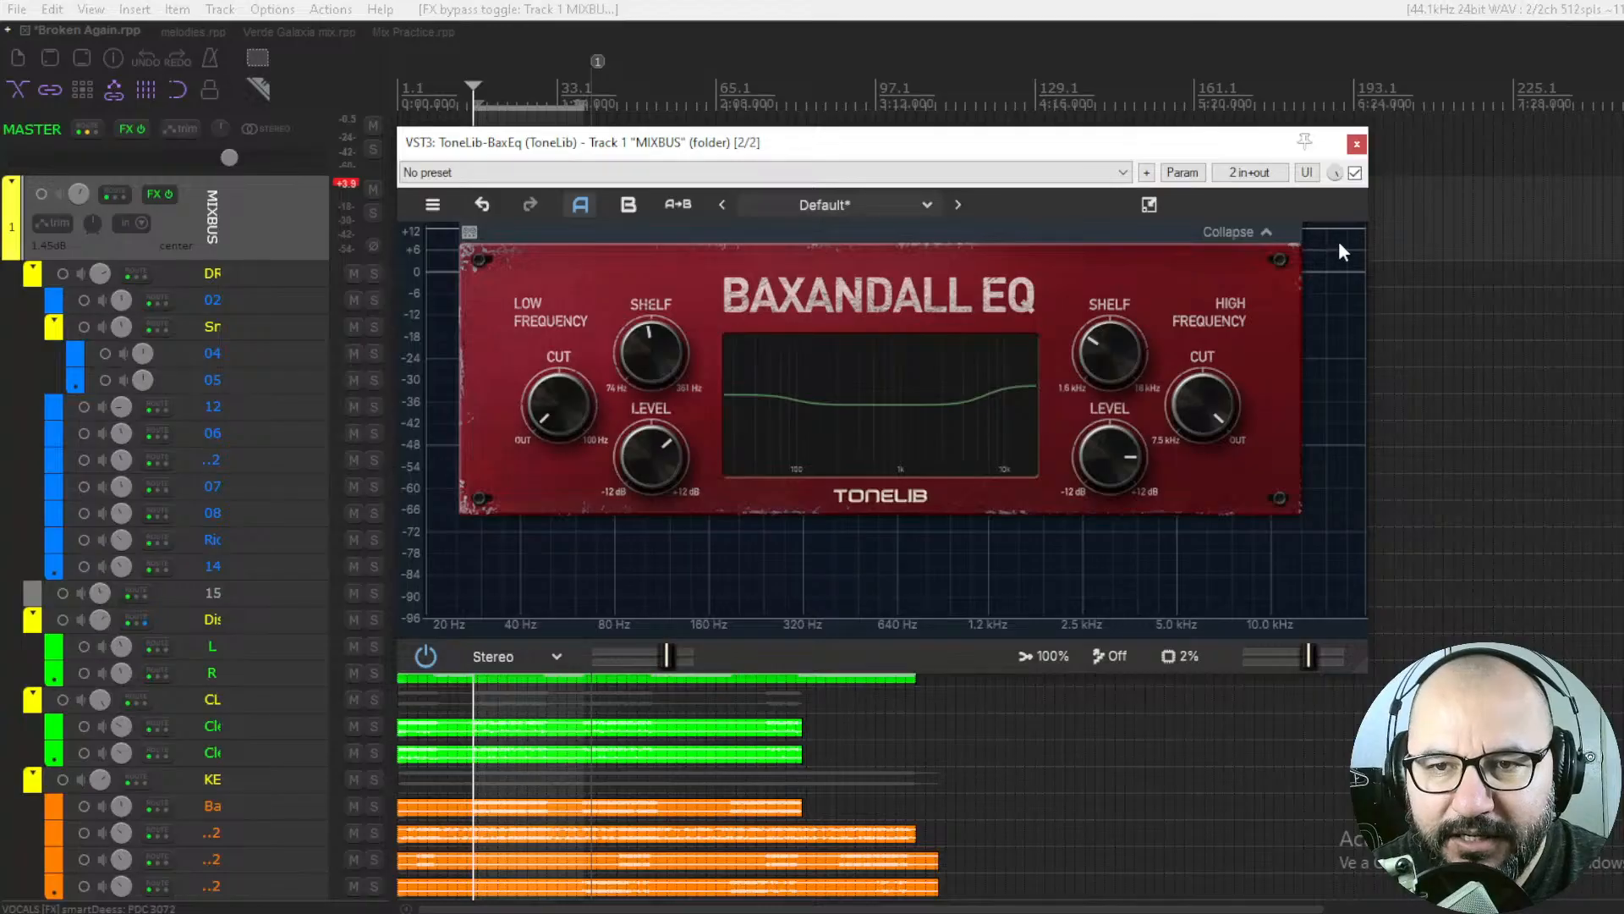
{"action": "left_click", "coordinate": [1355, 173]}
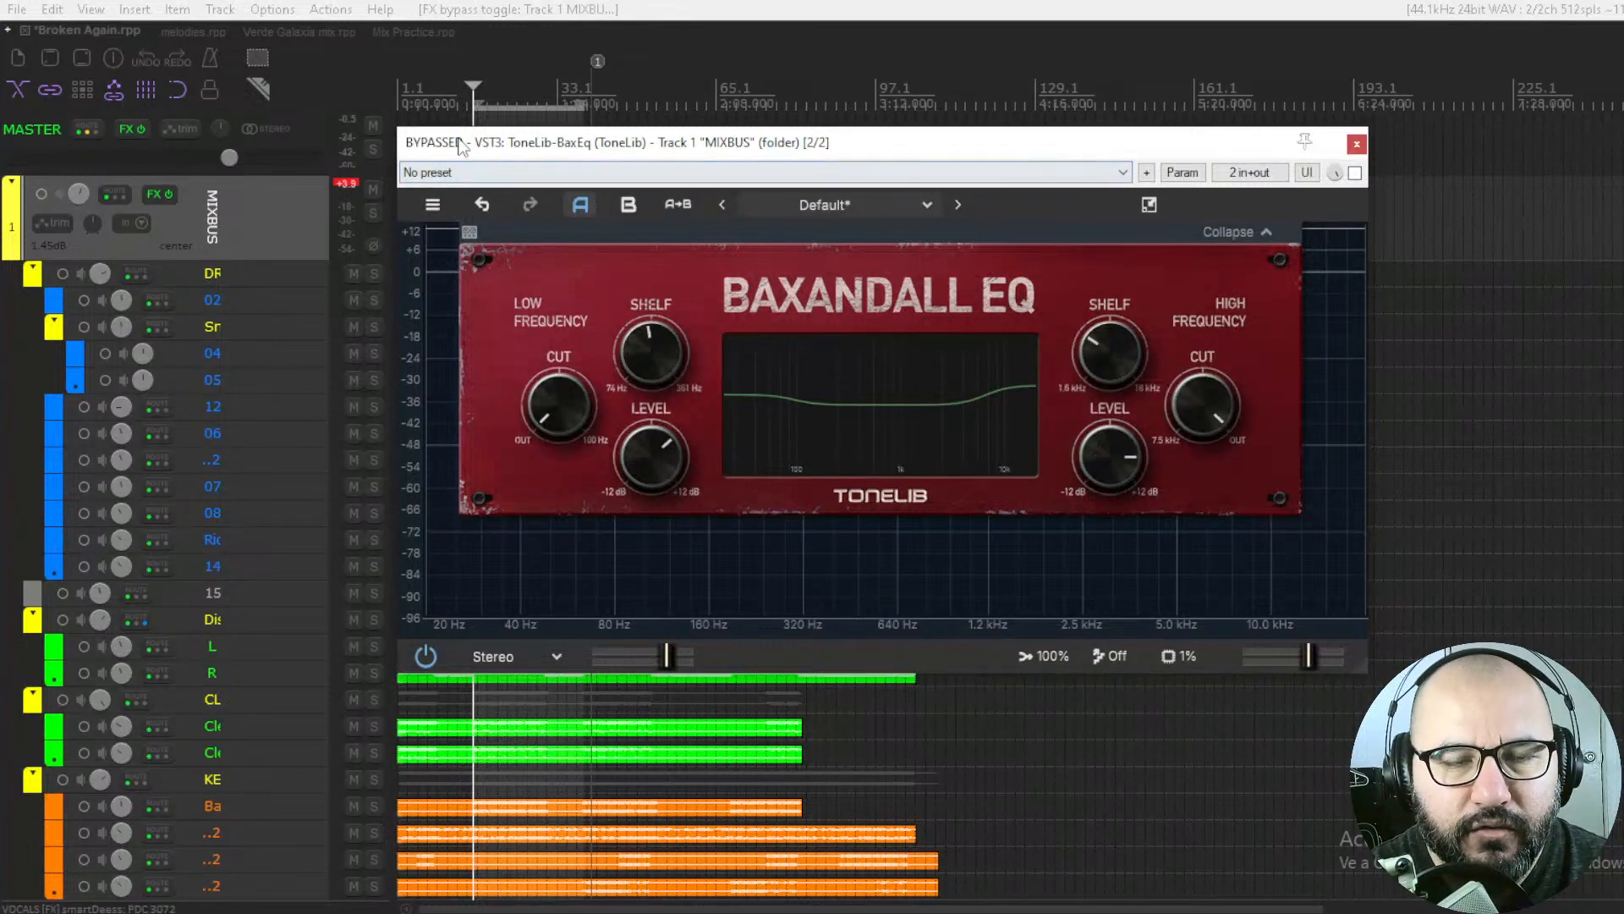
Switch to the melodies.rpp project and show Track 2's Fury68 synth in its Poly68 view before returning to the Fury-68 view
{"action": "left_click", "coordinate": [189, 33]}
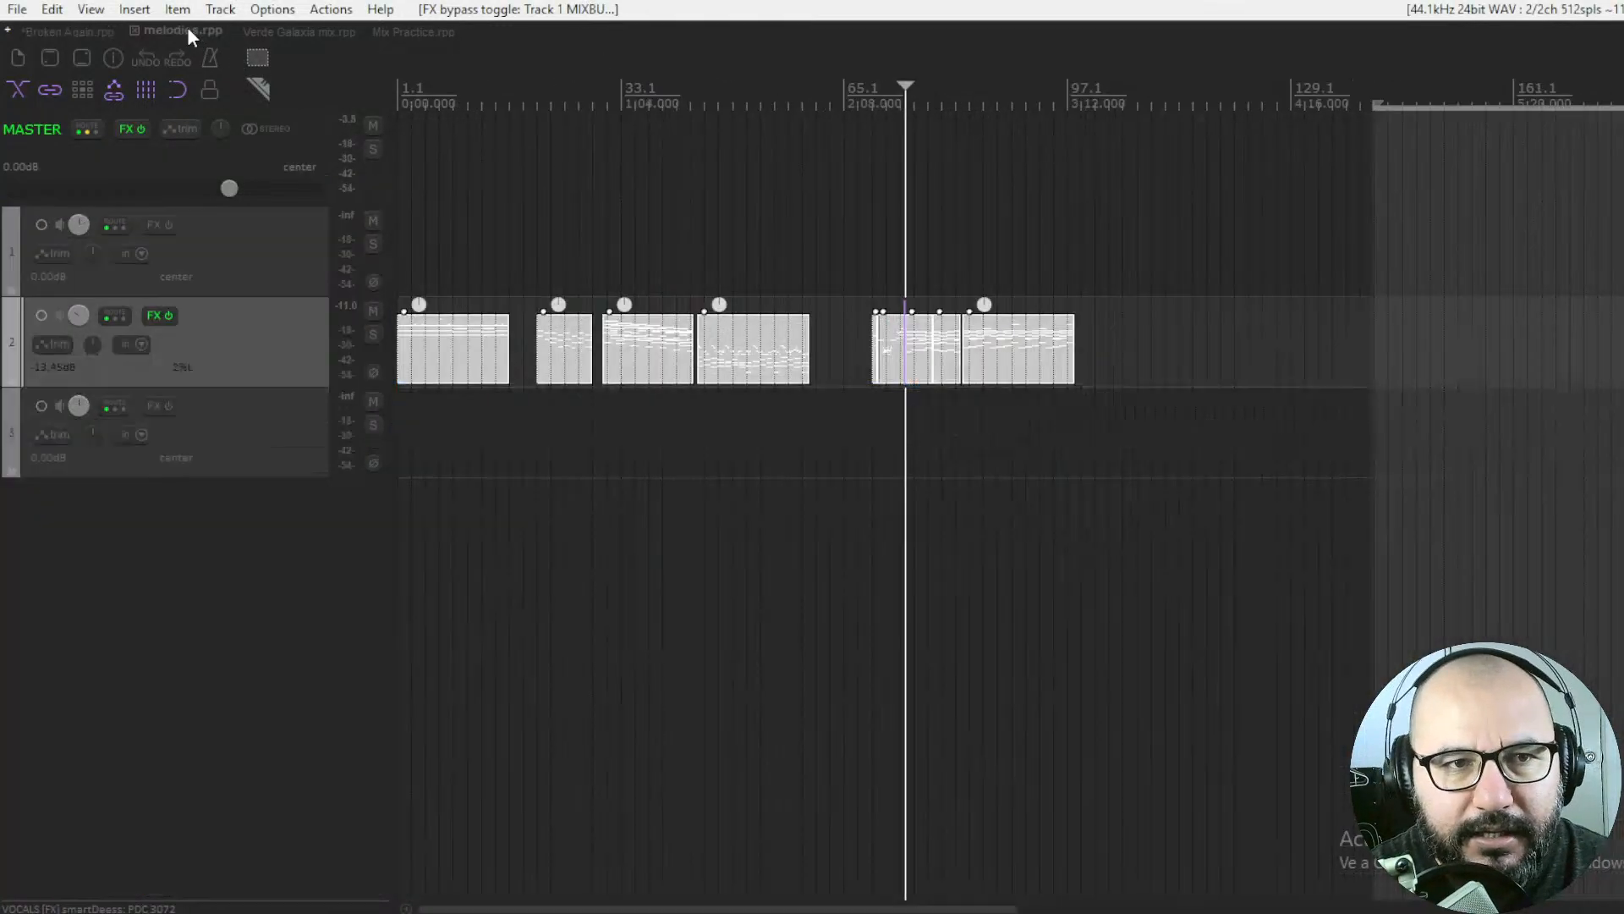
{"action": "left_click_drag", "start_coordinate": [650, 184], "coordinate": [648, 171]}
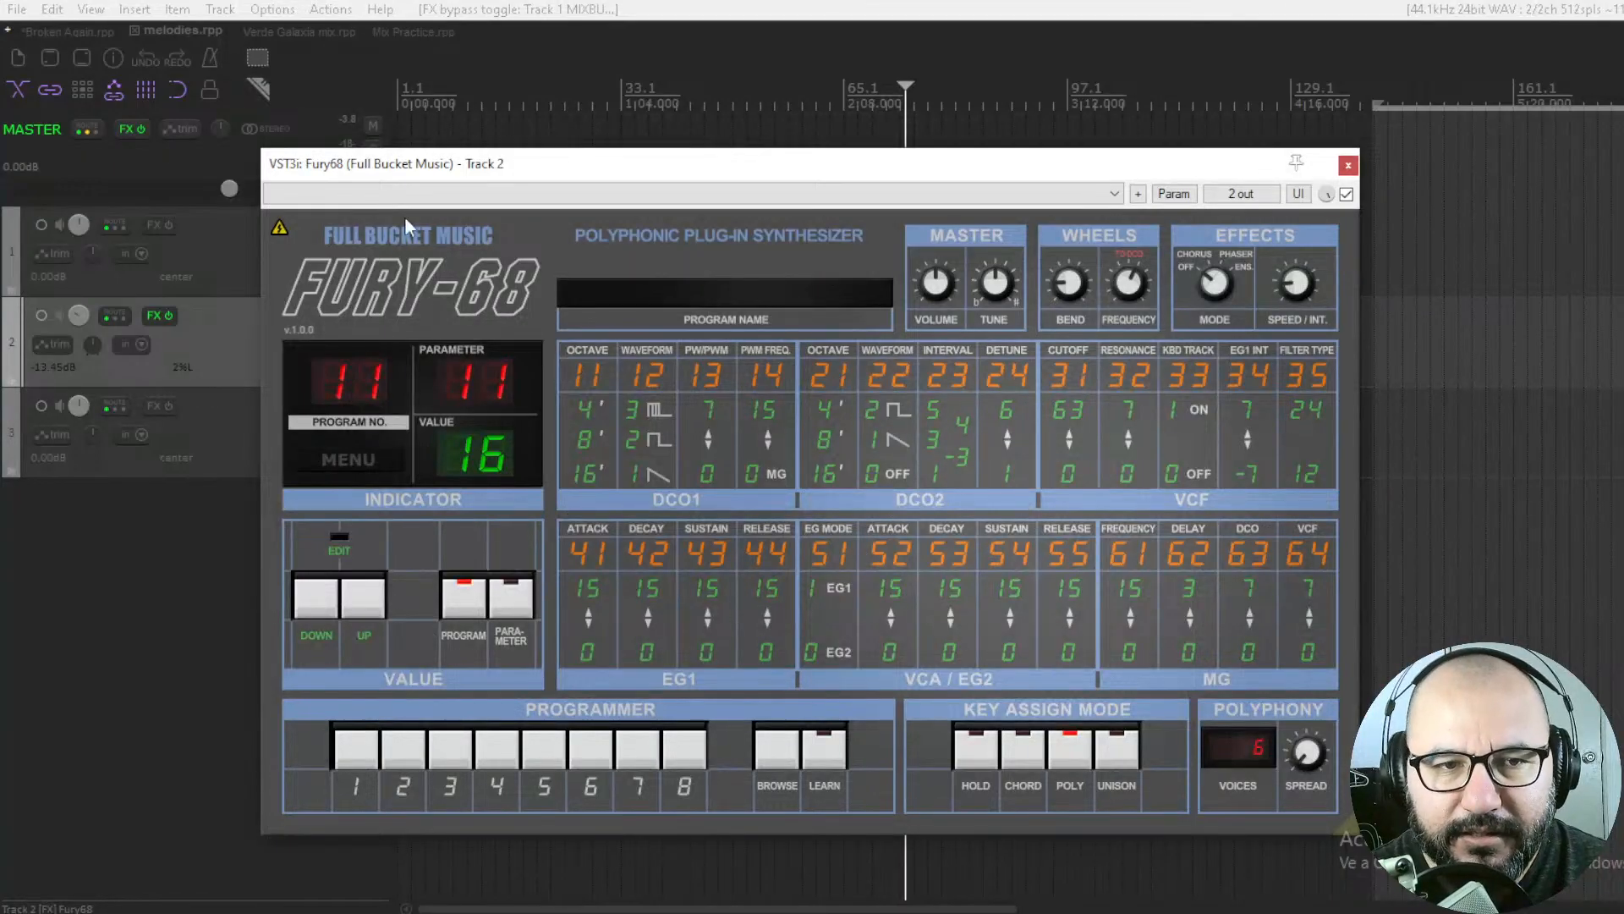
{"action": "left_click", "coordinate": [278, 230]}
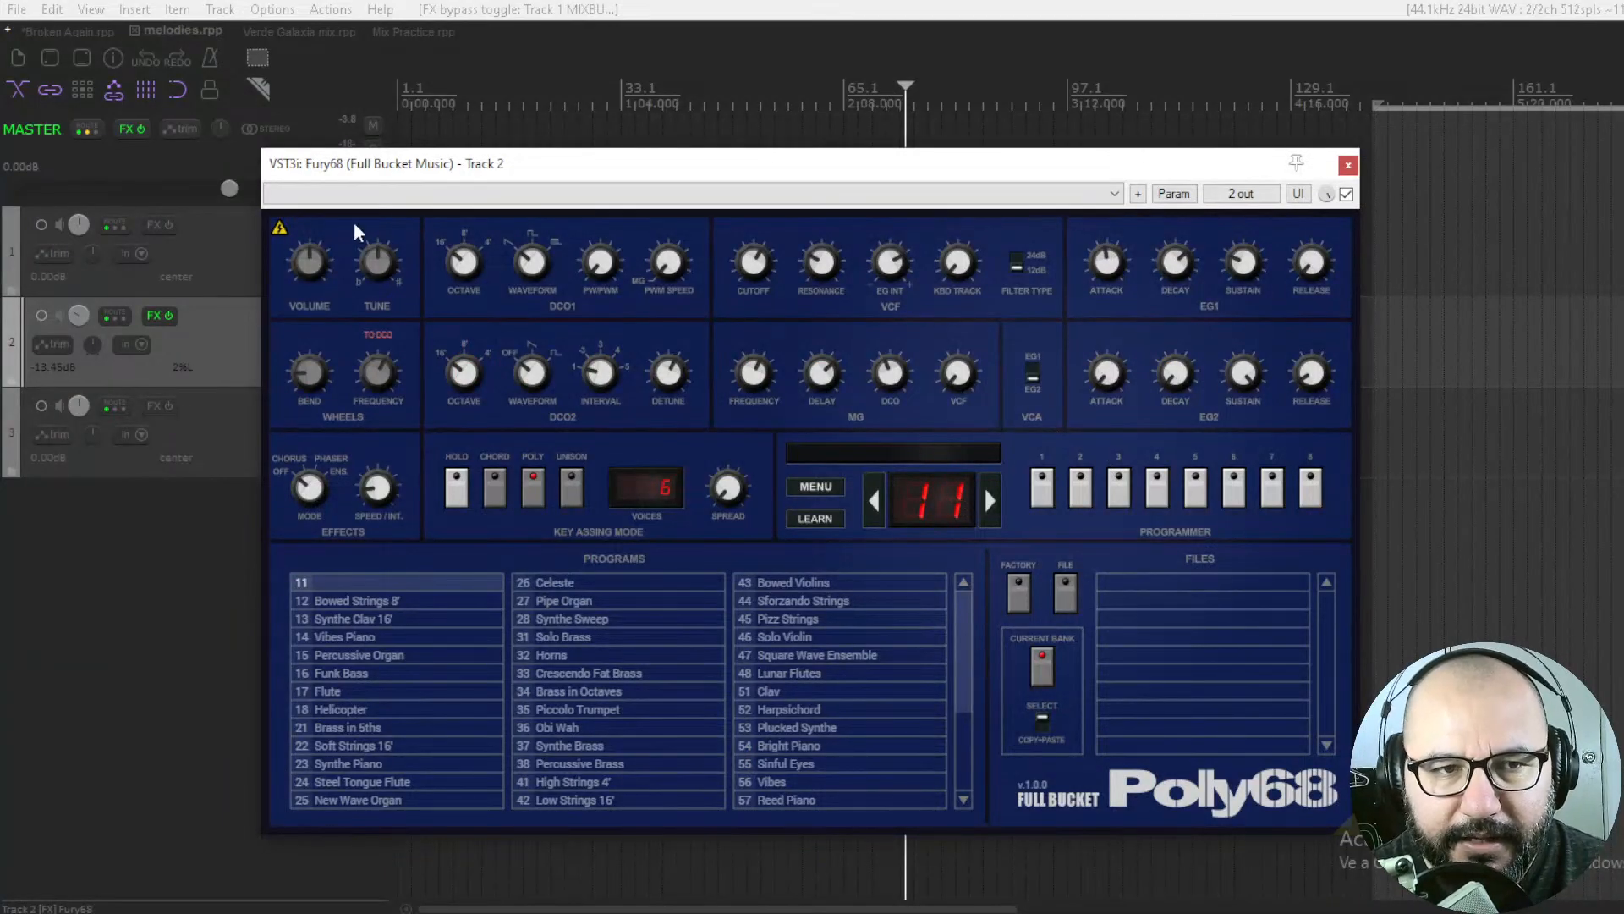
{"action": "left_click", "coordinate": [279, 229]}
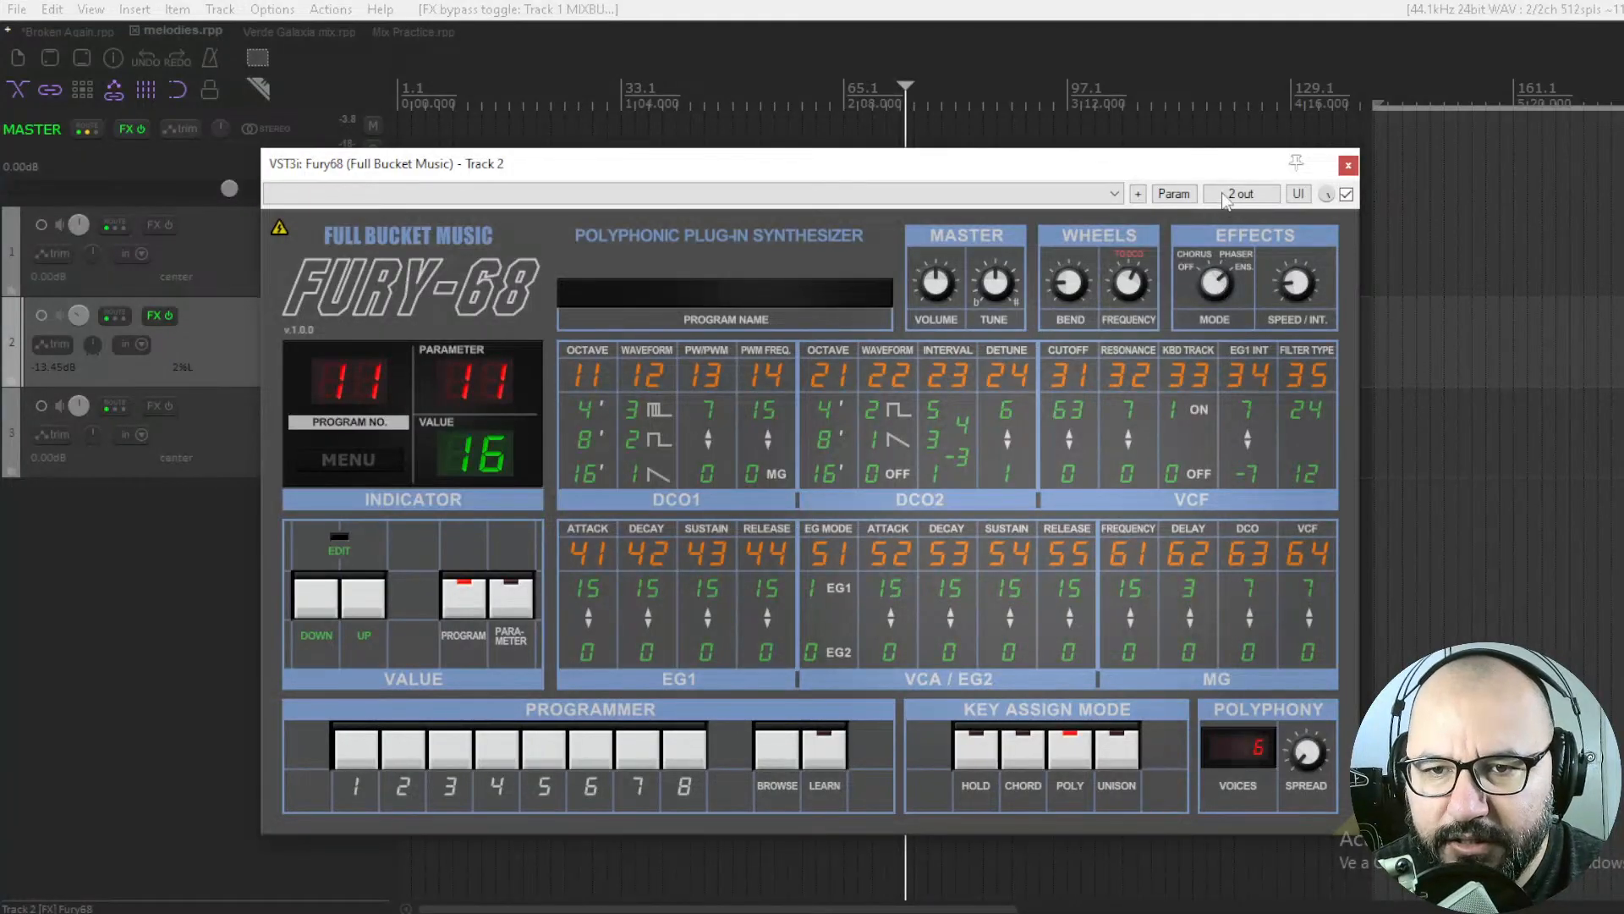
Try the Fury-68 effects mode selector and set the DCO1 octave to 8'
{"action": "left_click_drag", "start_coordinate": [1205, 270], "coordinate": [1206, 294]}
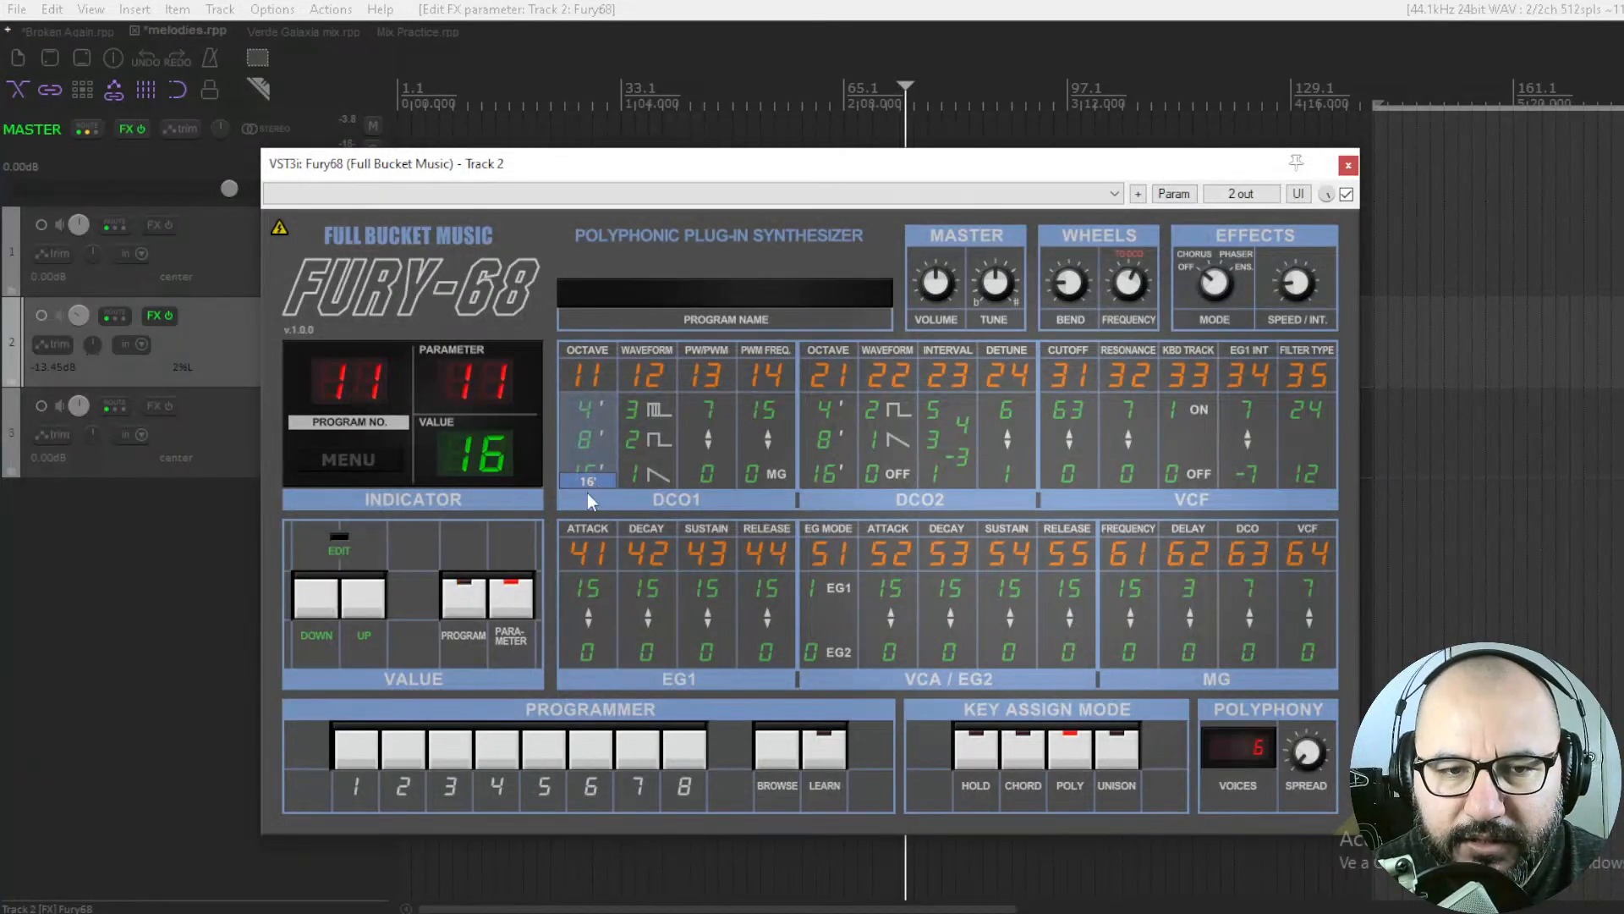
{"action": "left_click", "coordinate": [599, 410]}
{"action": "left_click_drag", "start_coordinate": [606, 381], "coordinate": [602, 440]}
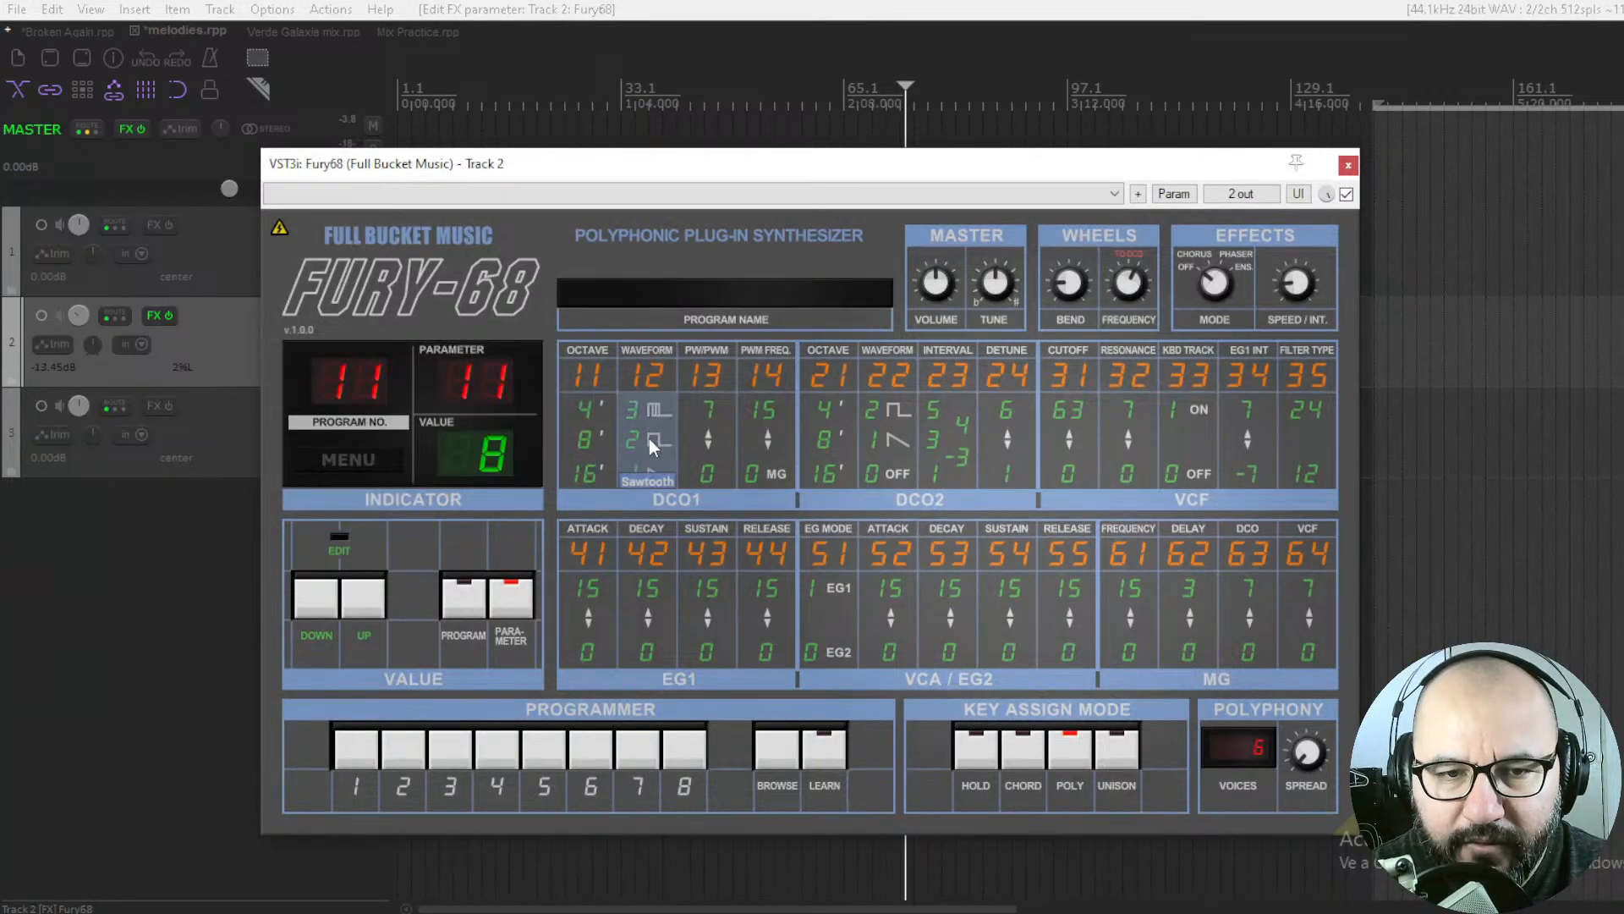
Set the DCO1 waveform to 2, PW/PWM to 4 and PWM frequency to 7, with the EG mode at 0
{"action": "mouse_move", "coordinate": [648, 440]}
{"action": "left_mouse_down"}
{"action": "mouse_move", "coordinate": [650, 463]}
{"action": "mouse_move", "coordinate": [662, 385]}
{"action": "mouse_move", "coordinate": [664, 475]}
{"action": "mouse_move", "coordinate": [663, 396]}
{"action": "mouse_move", "coordinate": [672, 467]}
{"action": "mouse_move", "coordinate": [661, 443]}
{"action": "left_mouse_up"}
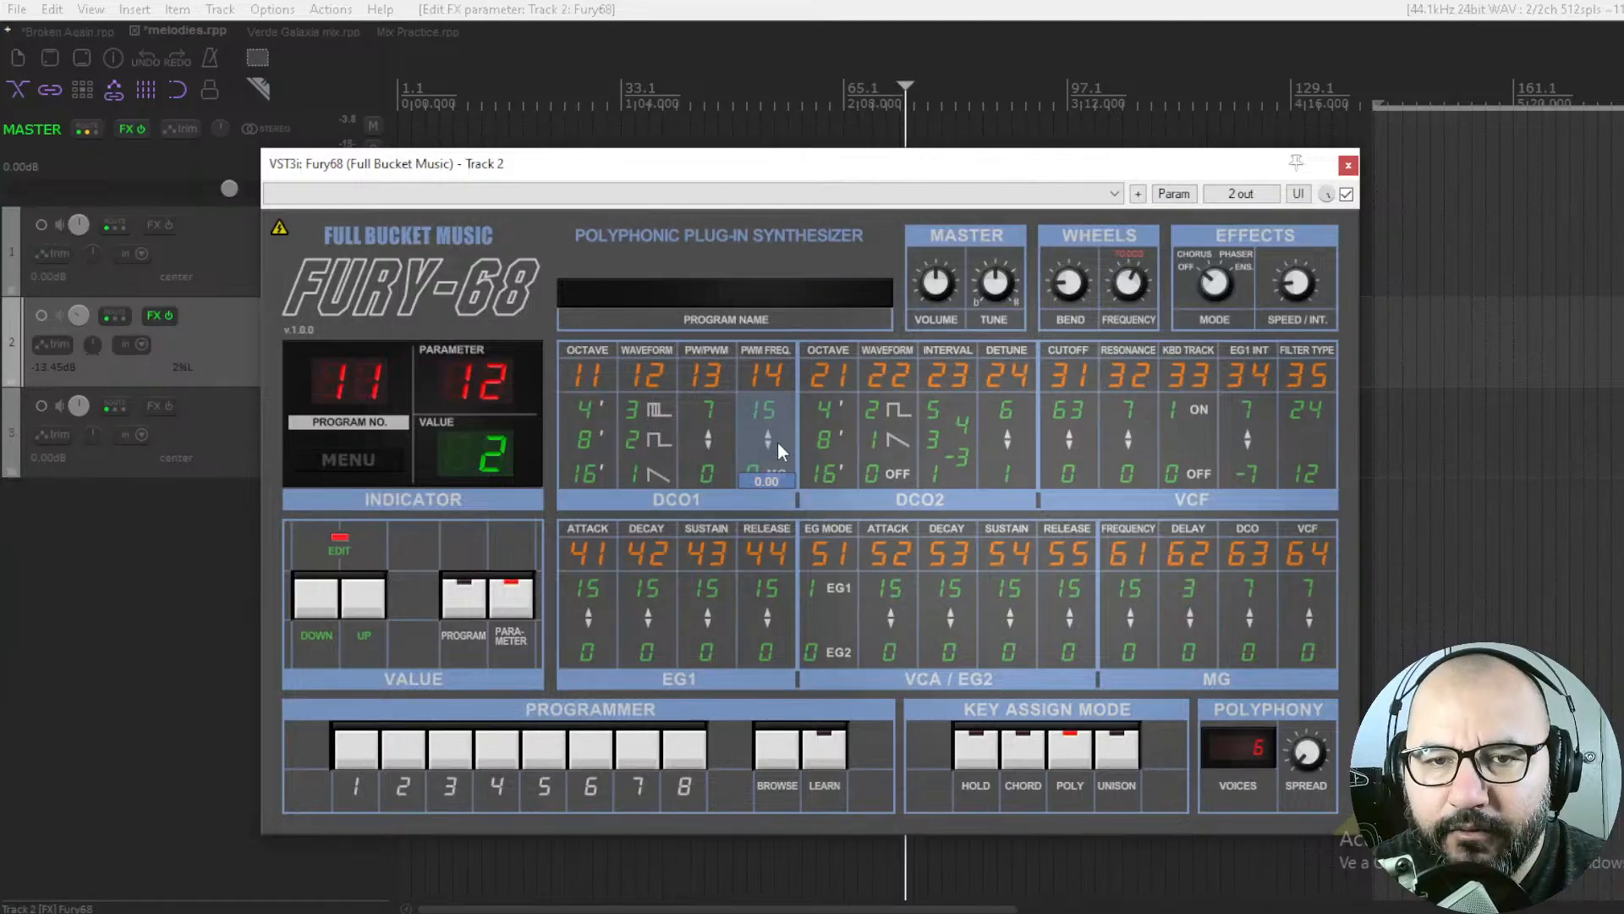
{"action": "mouse_move", "coordinate": [714, 428]}
{"action": "left_mouse_down"}
{"action": "mouse_move", "coordinate": [712, 489]}
{"action": "mouse_move", "coordinate": [723, 379]}
{"action": "mouse_move", "coordinate": [726, 420]}
{"action": "left_mouse_up"}
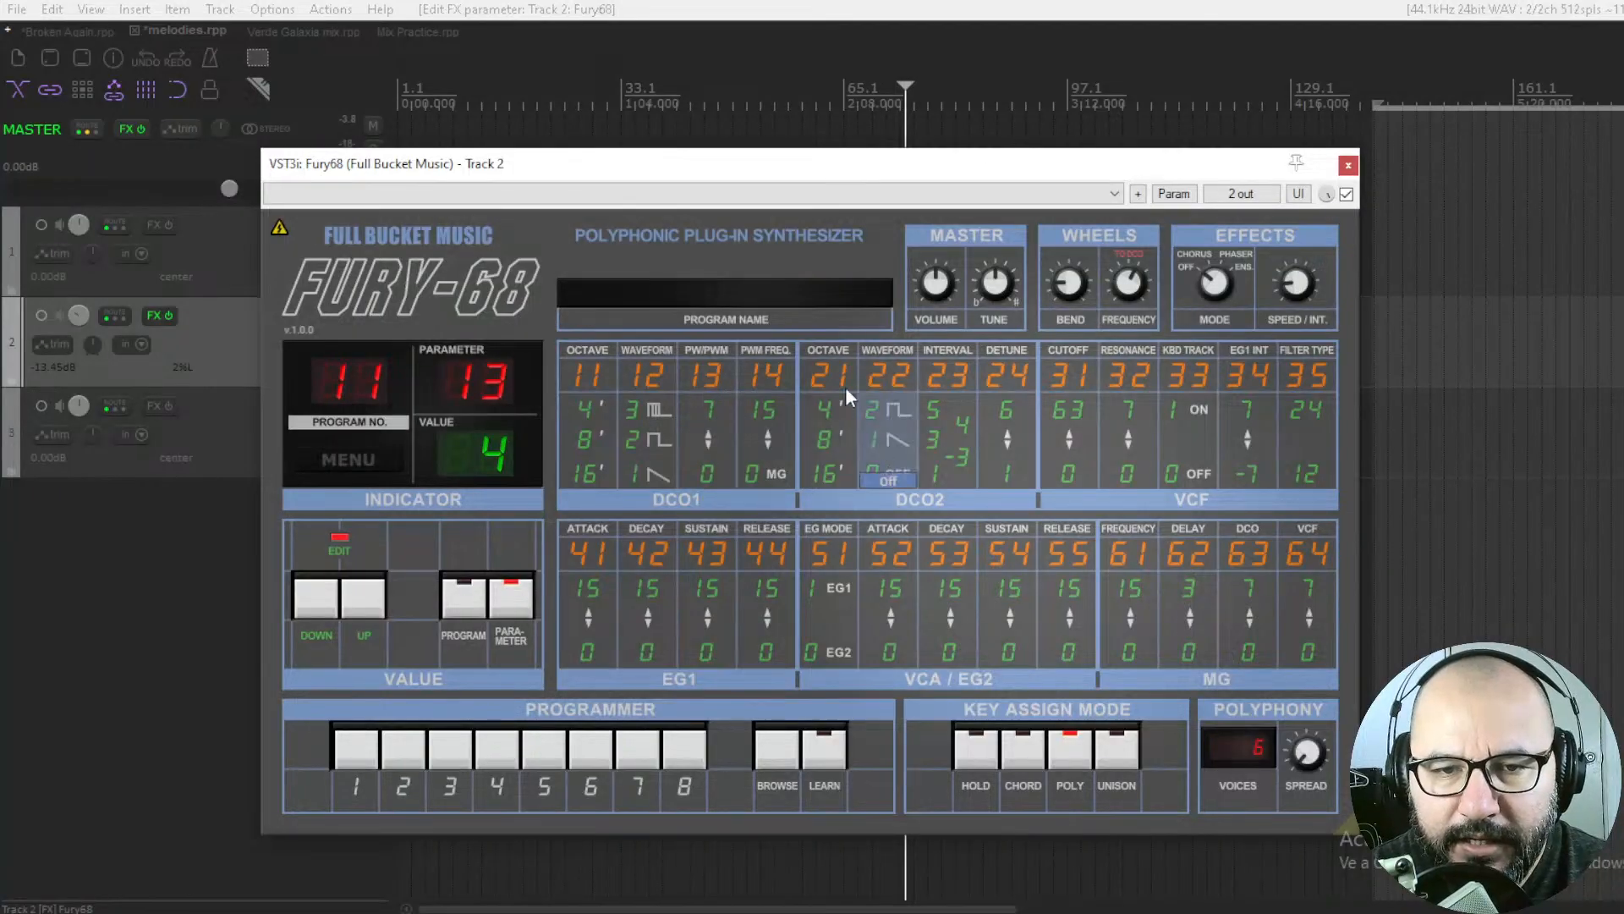
{"action": "mouse_move", "coordinate": [769, 464]}
{"action": "left_mouse_down"}
{"action": "mouse_move", "coordinate": [769, 497]}
{"action": "mouse_move", "coordinate": [775, 373]}
{"action": "mouse_move", "coordinate": [778, 452]}
{"action": "mouse_move", "coordinate": [779, 439]}
{"action": "left_mouse_up"}
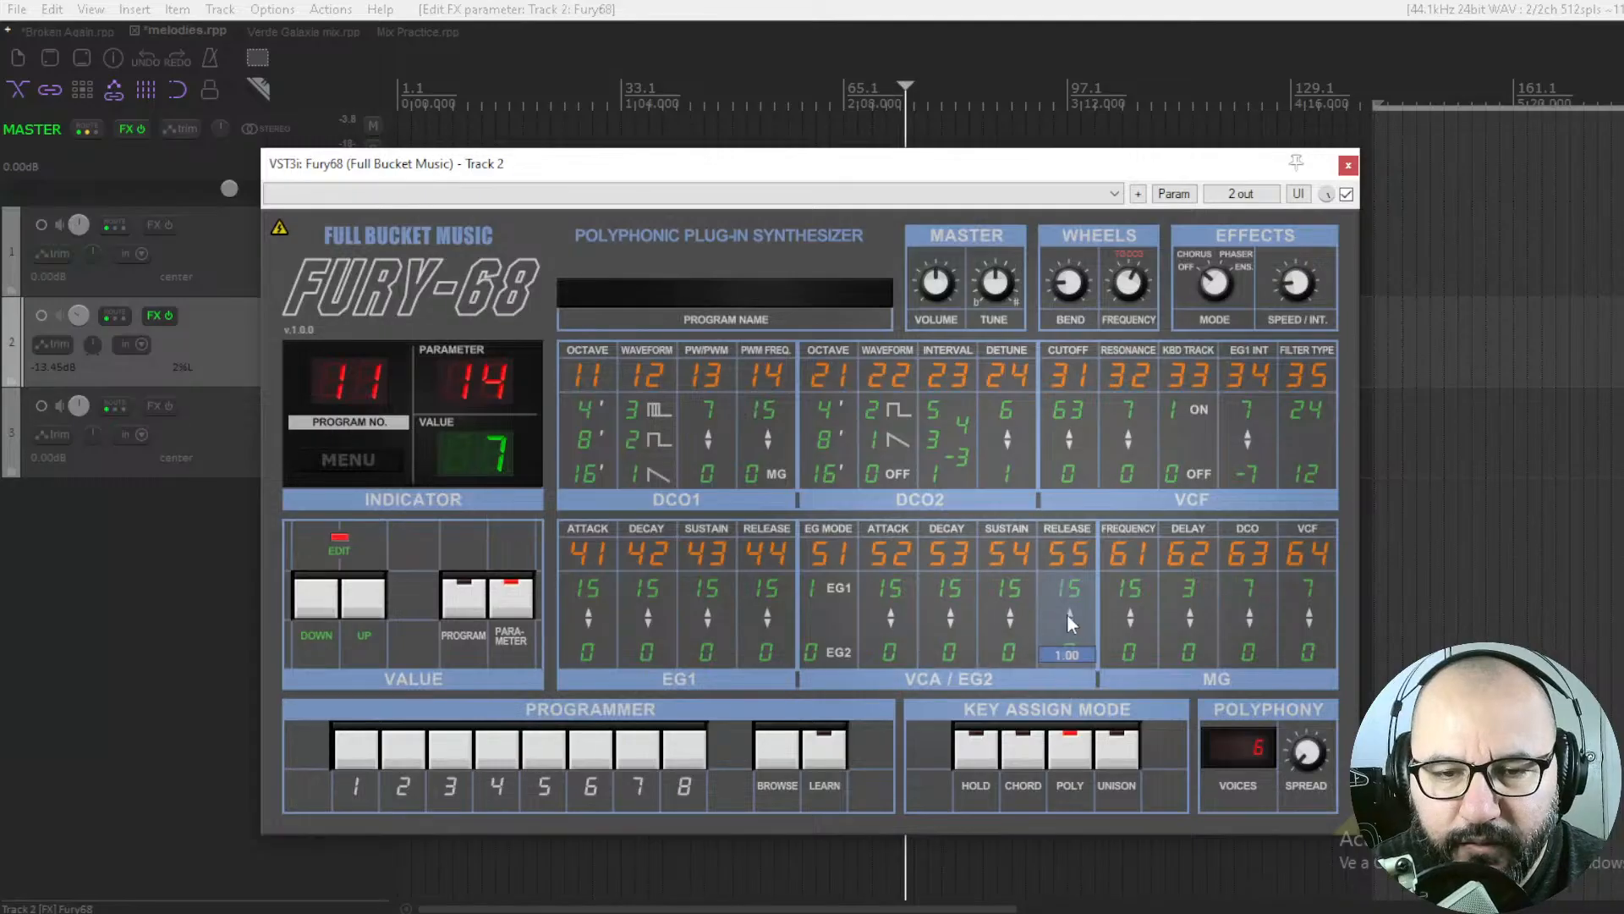
{"action": "mouse_move", "coordinate": [833, 606]}
{"action": "left_mouse_down"}
{"action": "mouse_move", "coordinate": [839, 573]}
{"action": "mouse_move", "coordinate": [839, 626]}
{"action": "left_mouse_up"}
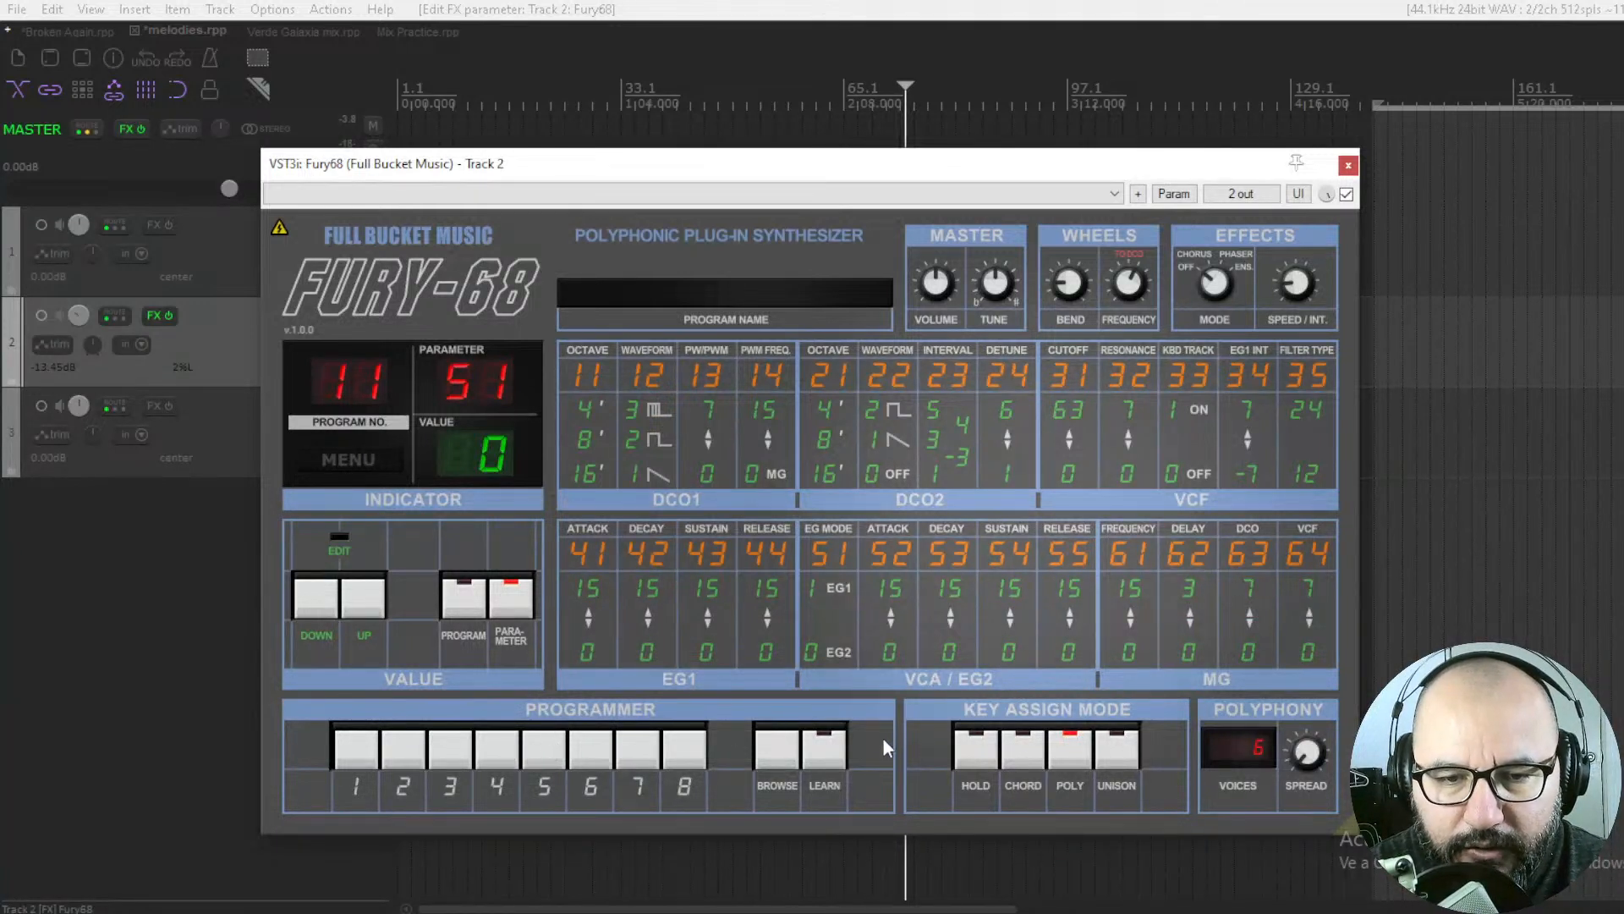
Browse the synth's program banks, including 31-38 and 61-68, without loading a program
{"action": "left_click", "coordinate": [779, 750]}
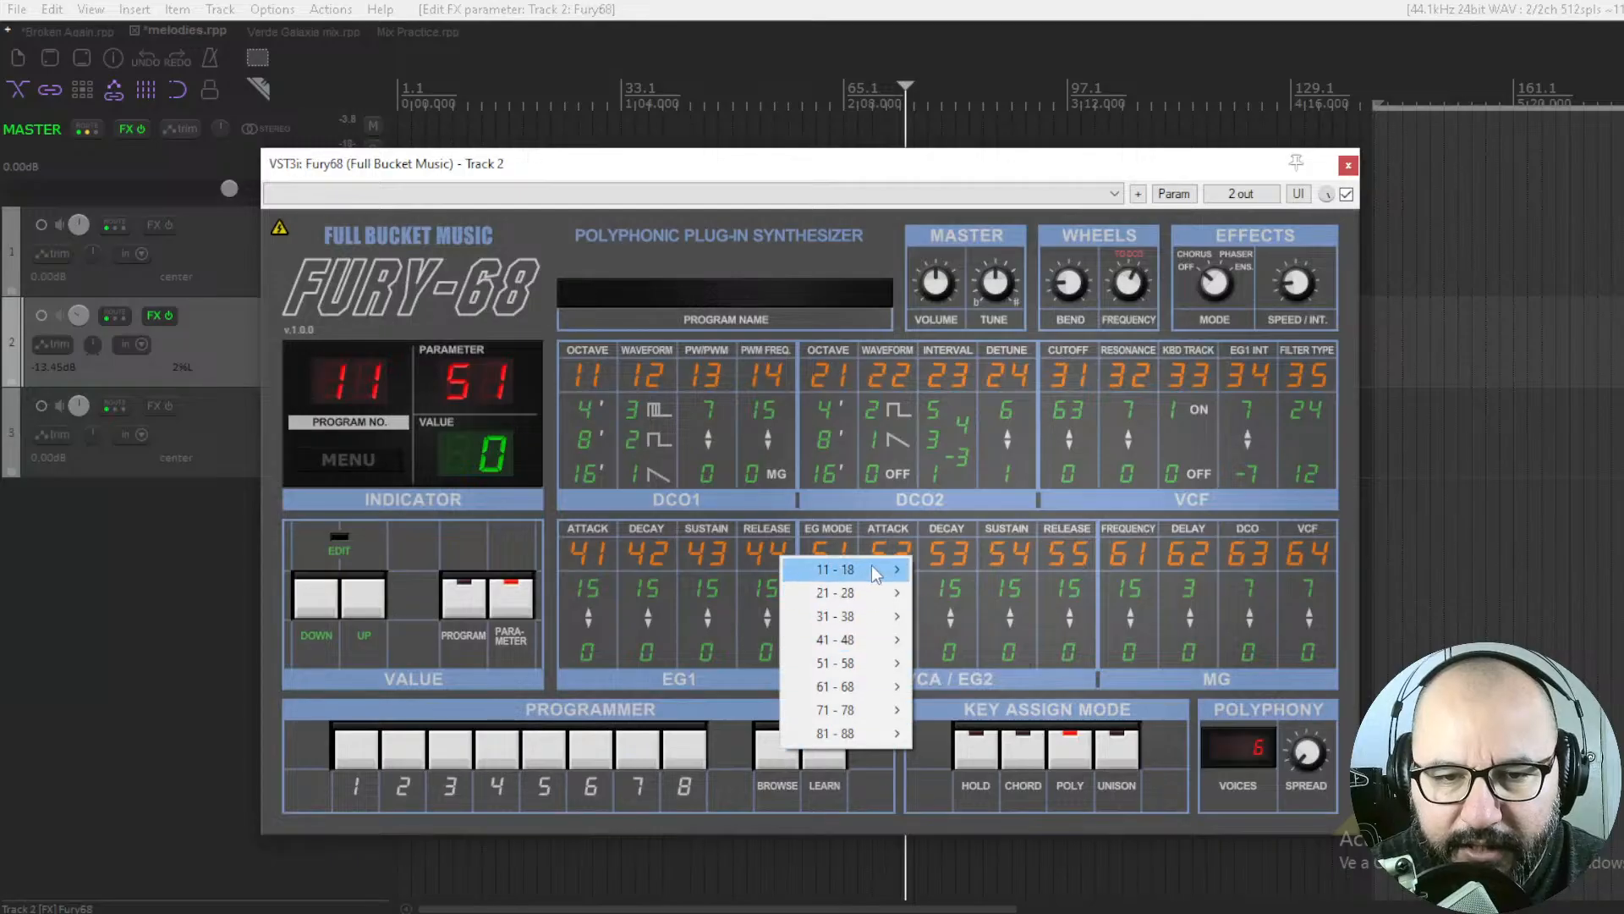
{"action": "mouse_move", "coordinate": [876, 574]}
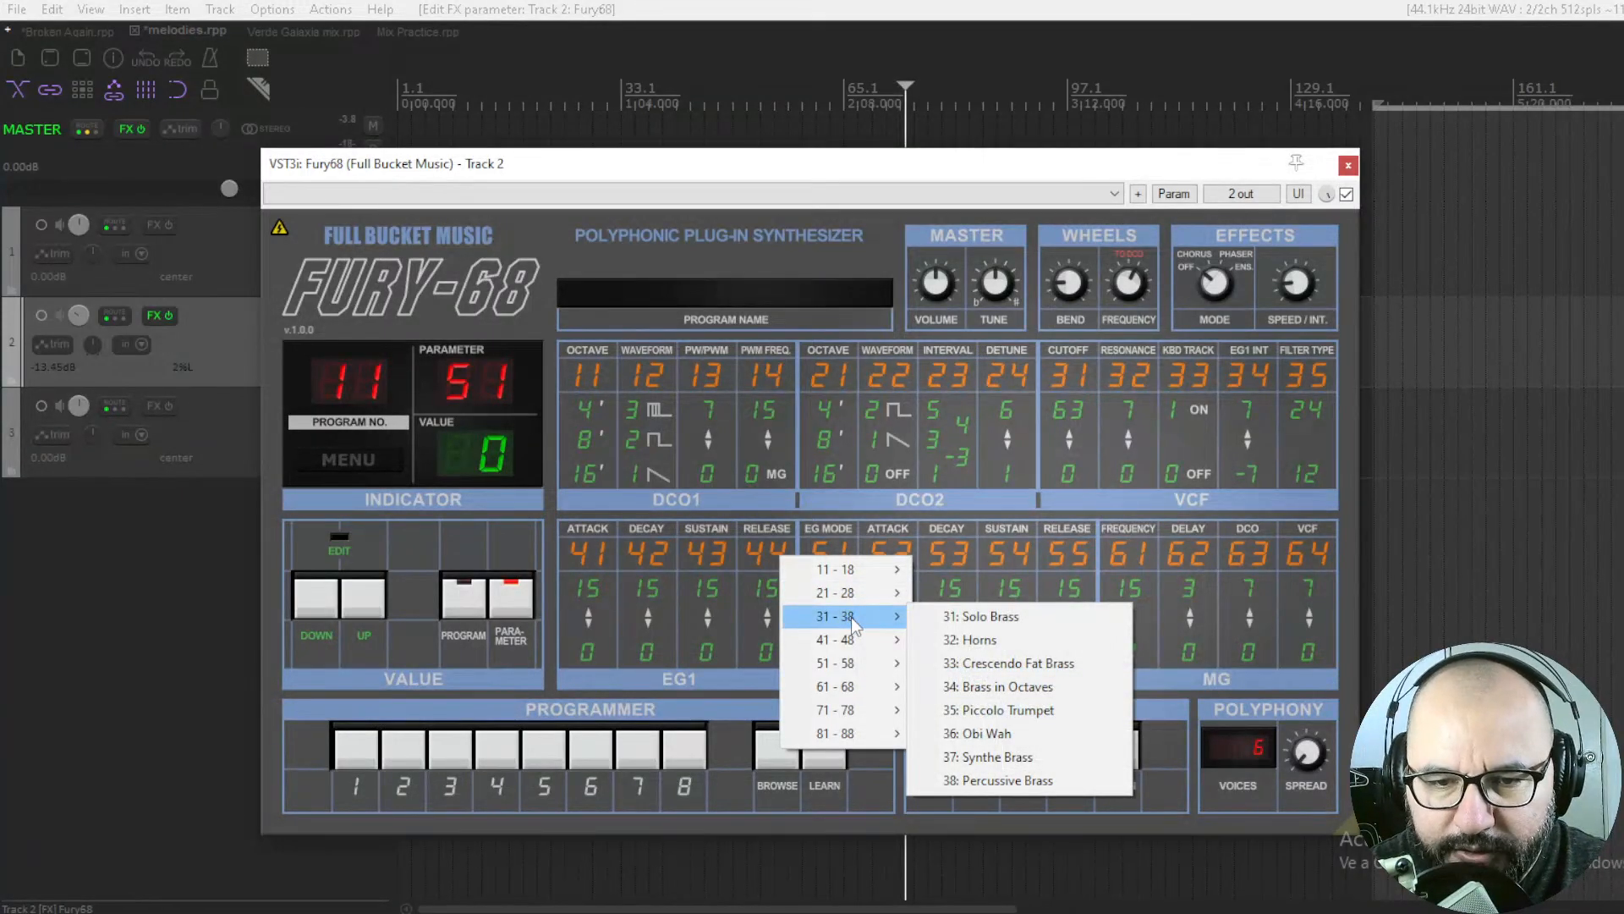
{"action": "mouse_move", "coordinate": [851, 655]}
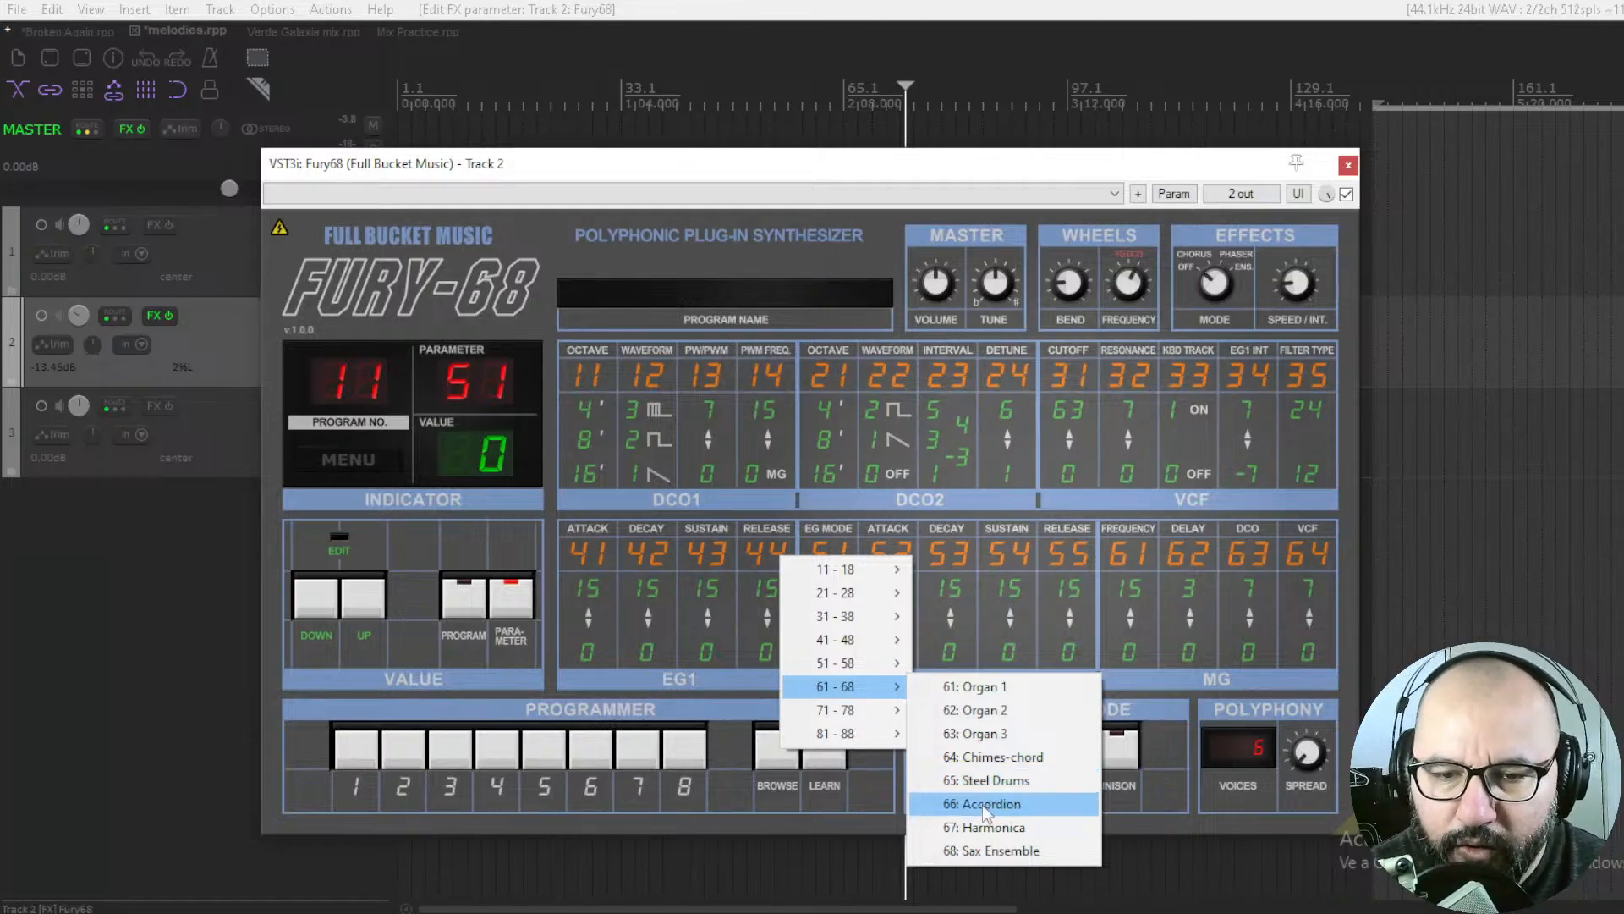
{"action": "left_click", "coordinate": [746, 695]}
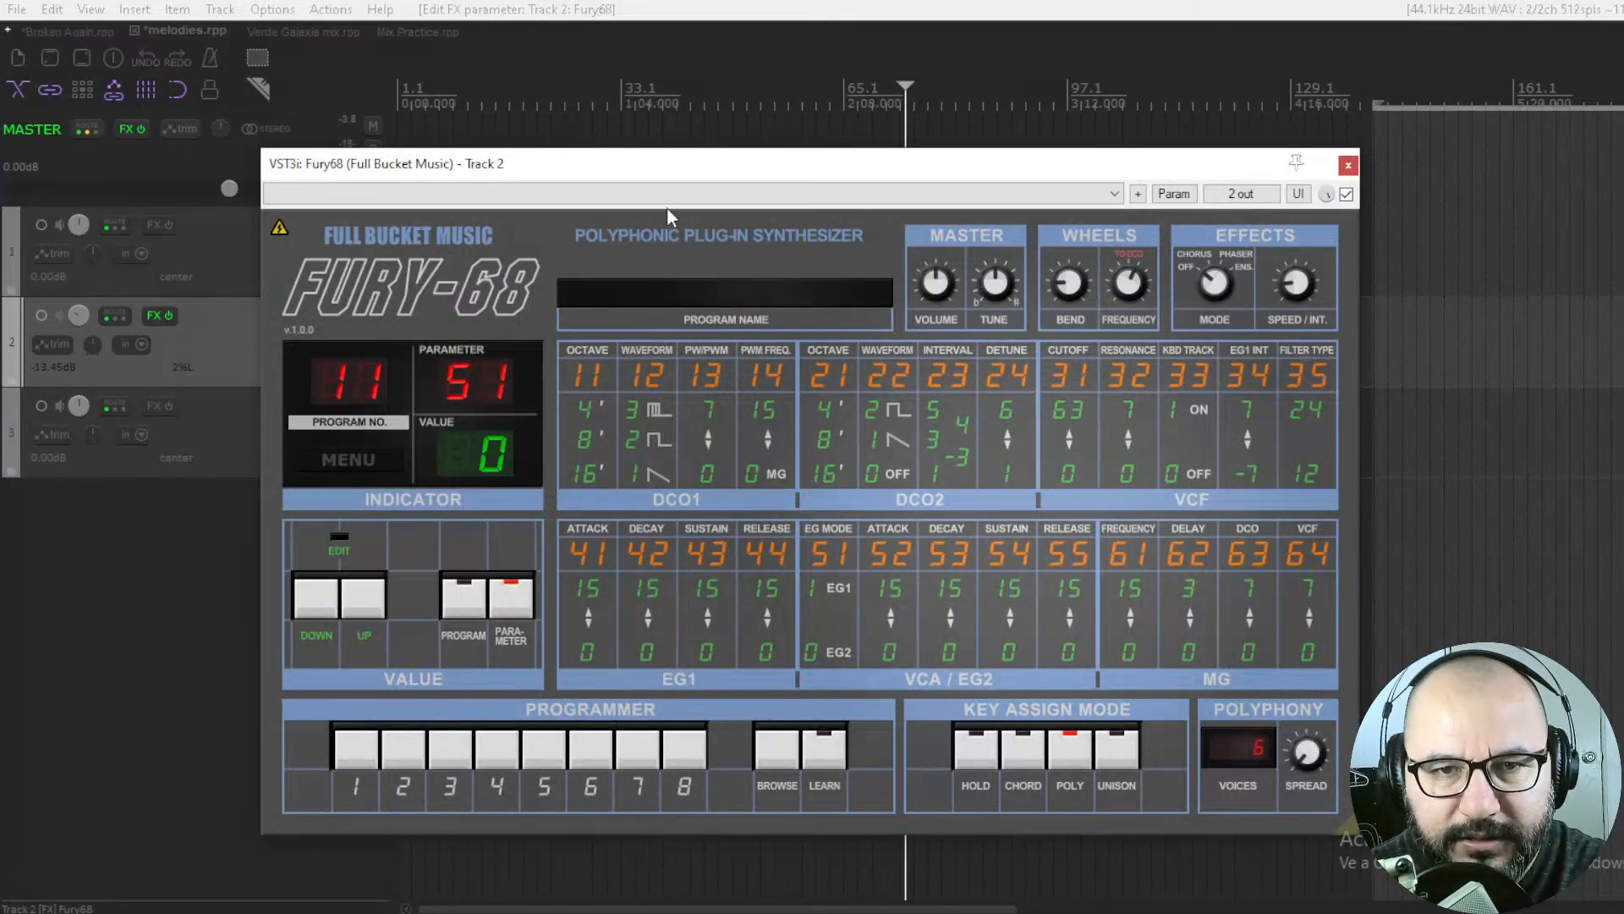
Show the synth in its Poly68 view and audition the Bowed Strings 8' and Synthe Clav 16' programs
{"action": "left_click_drag", "start_coordinate": [670, 166], "coordinate": [670, 169]}
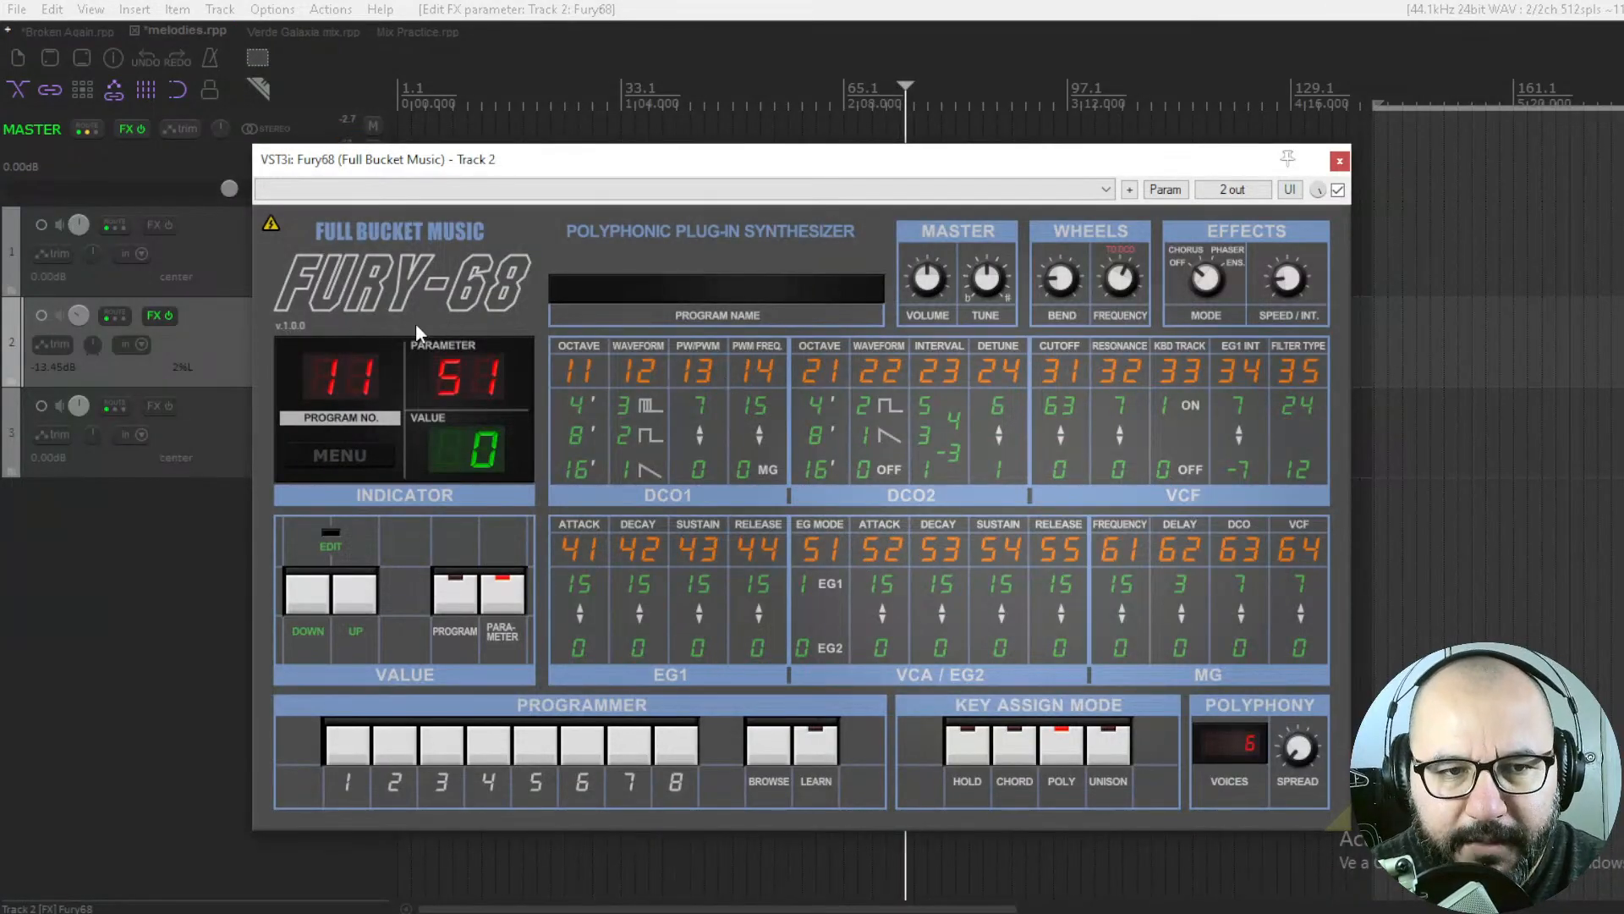
{"action": "left_click", "coordinate": [271, 230]}
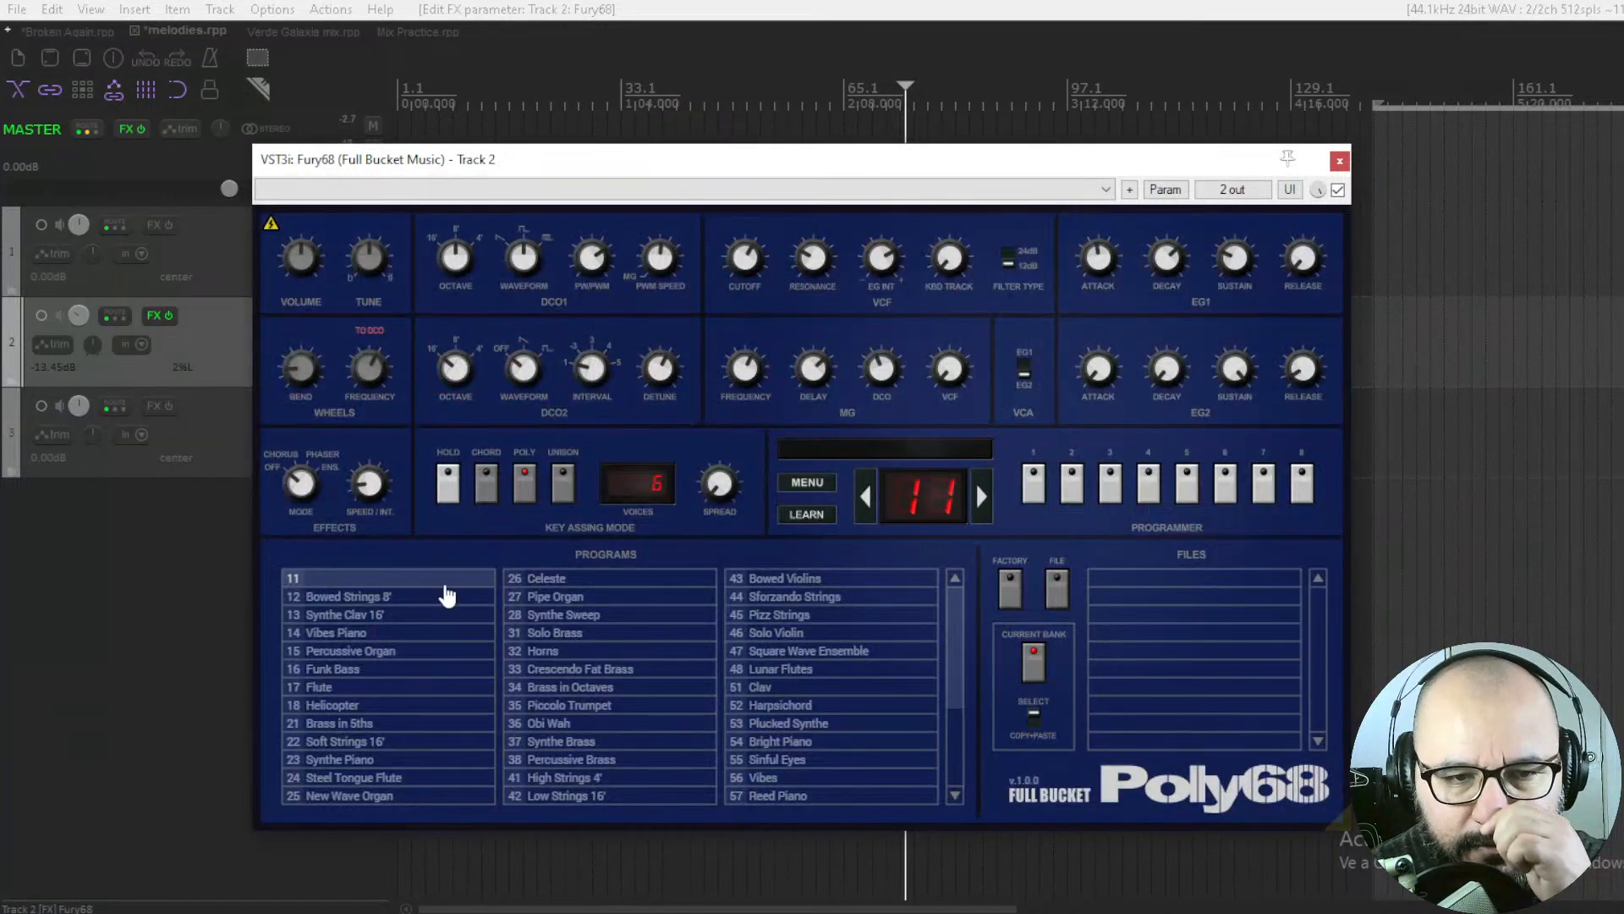
{"action": "left_click", "coordinate": [394, 599]}
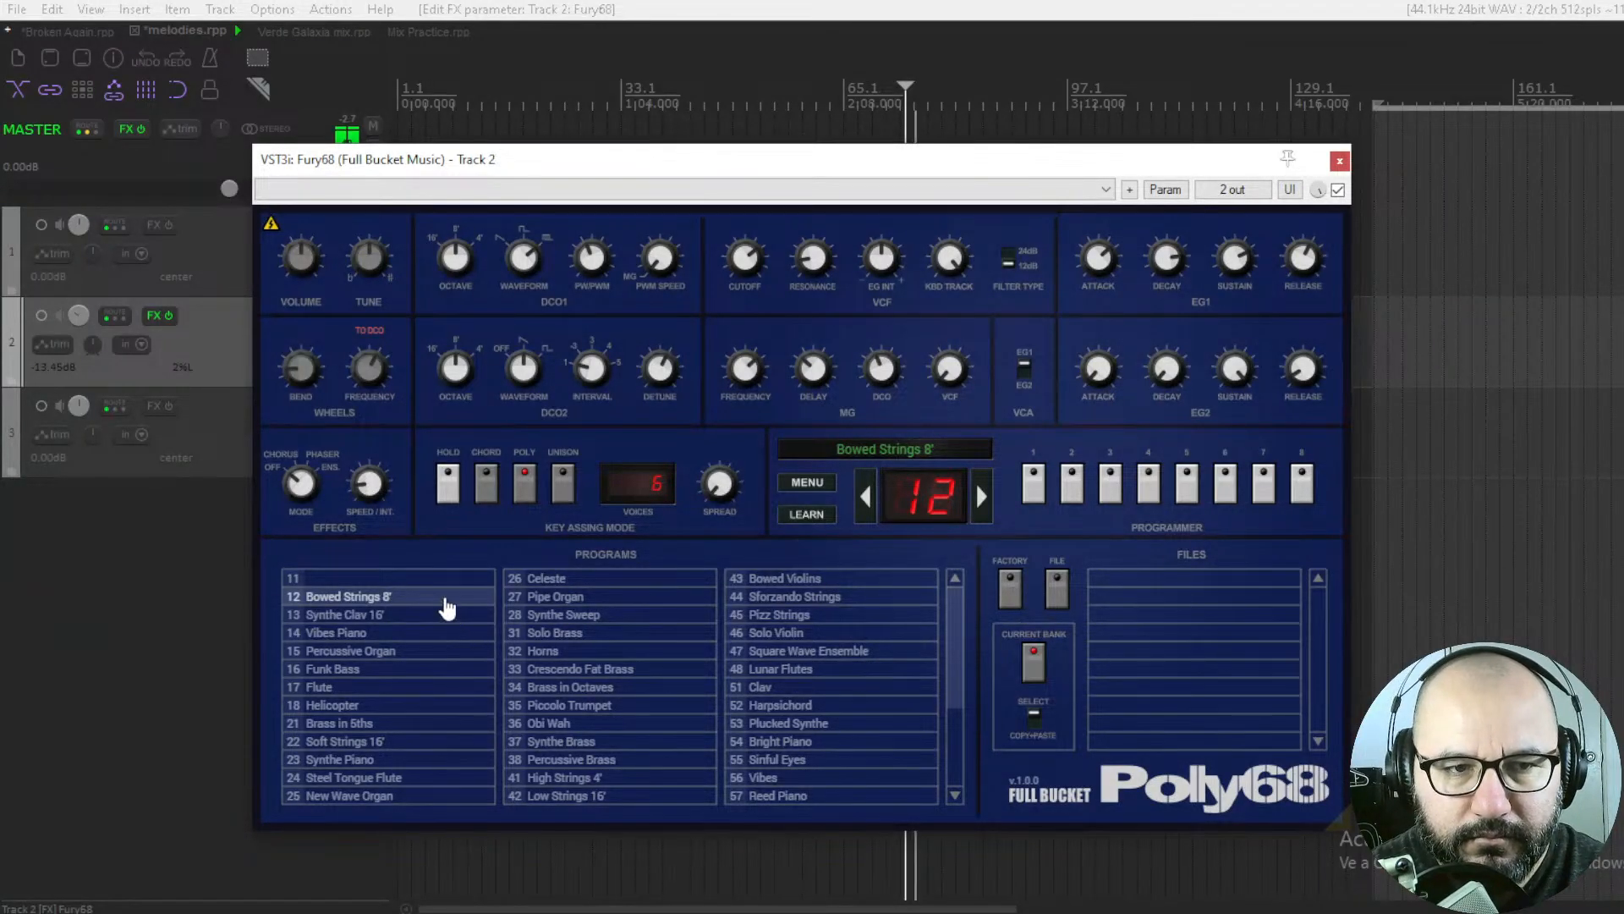
{"action": "left_click", "coordinate": [409, 618]}
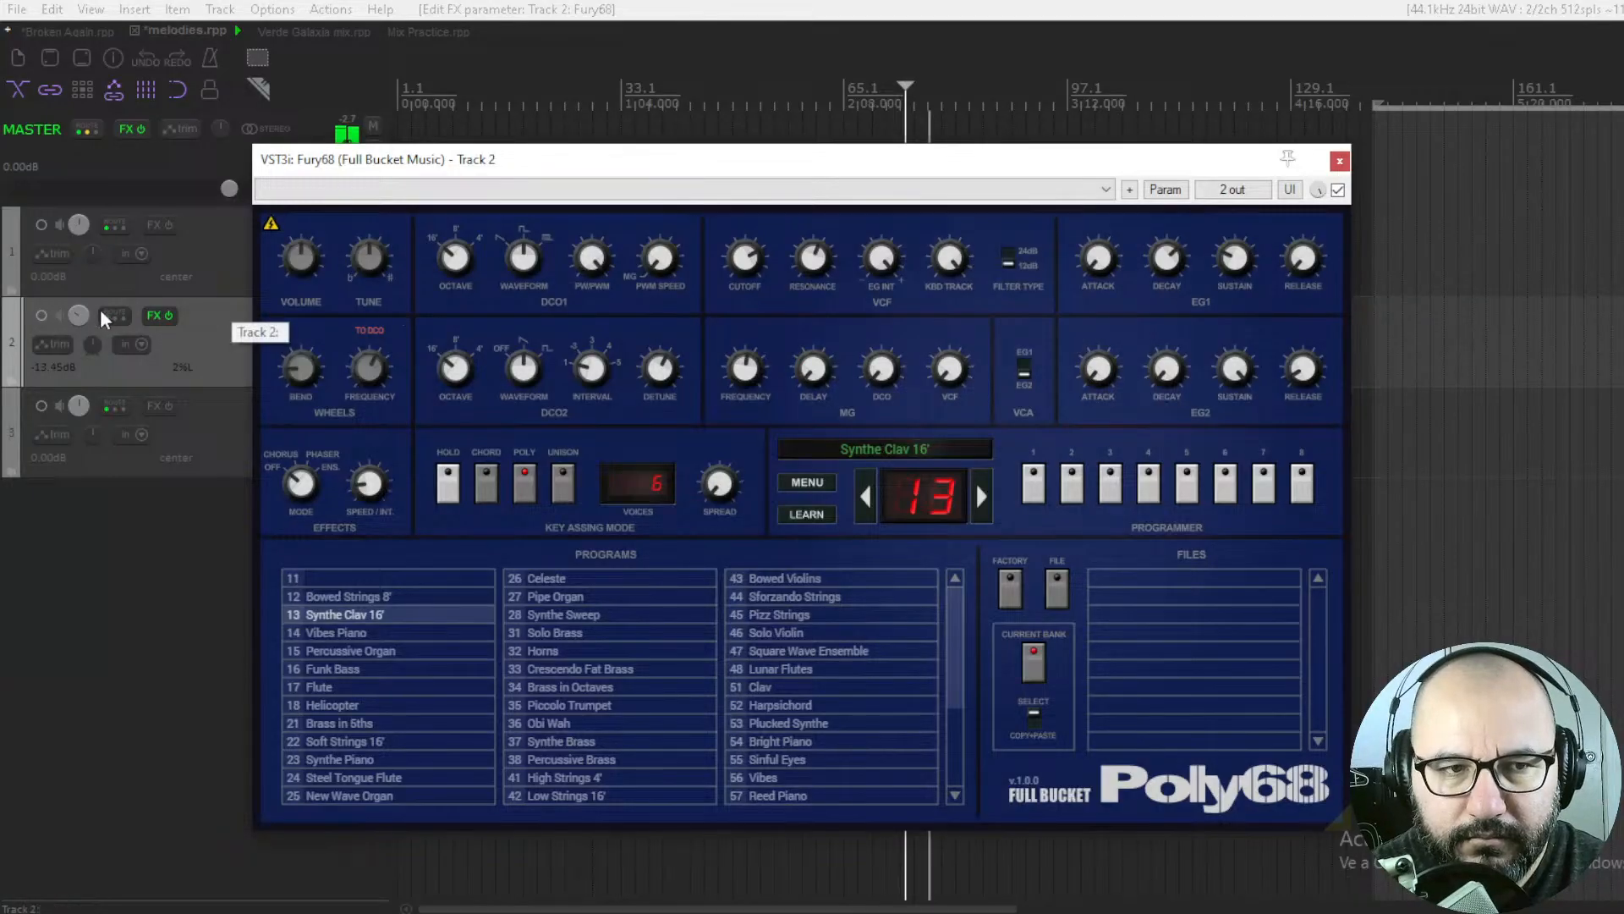
Set Track 2's volume to -12.47 dB and audition the Vibes Piano program
{"action": "left_click", "coordinate": [74, 320]}
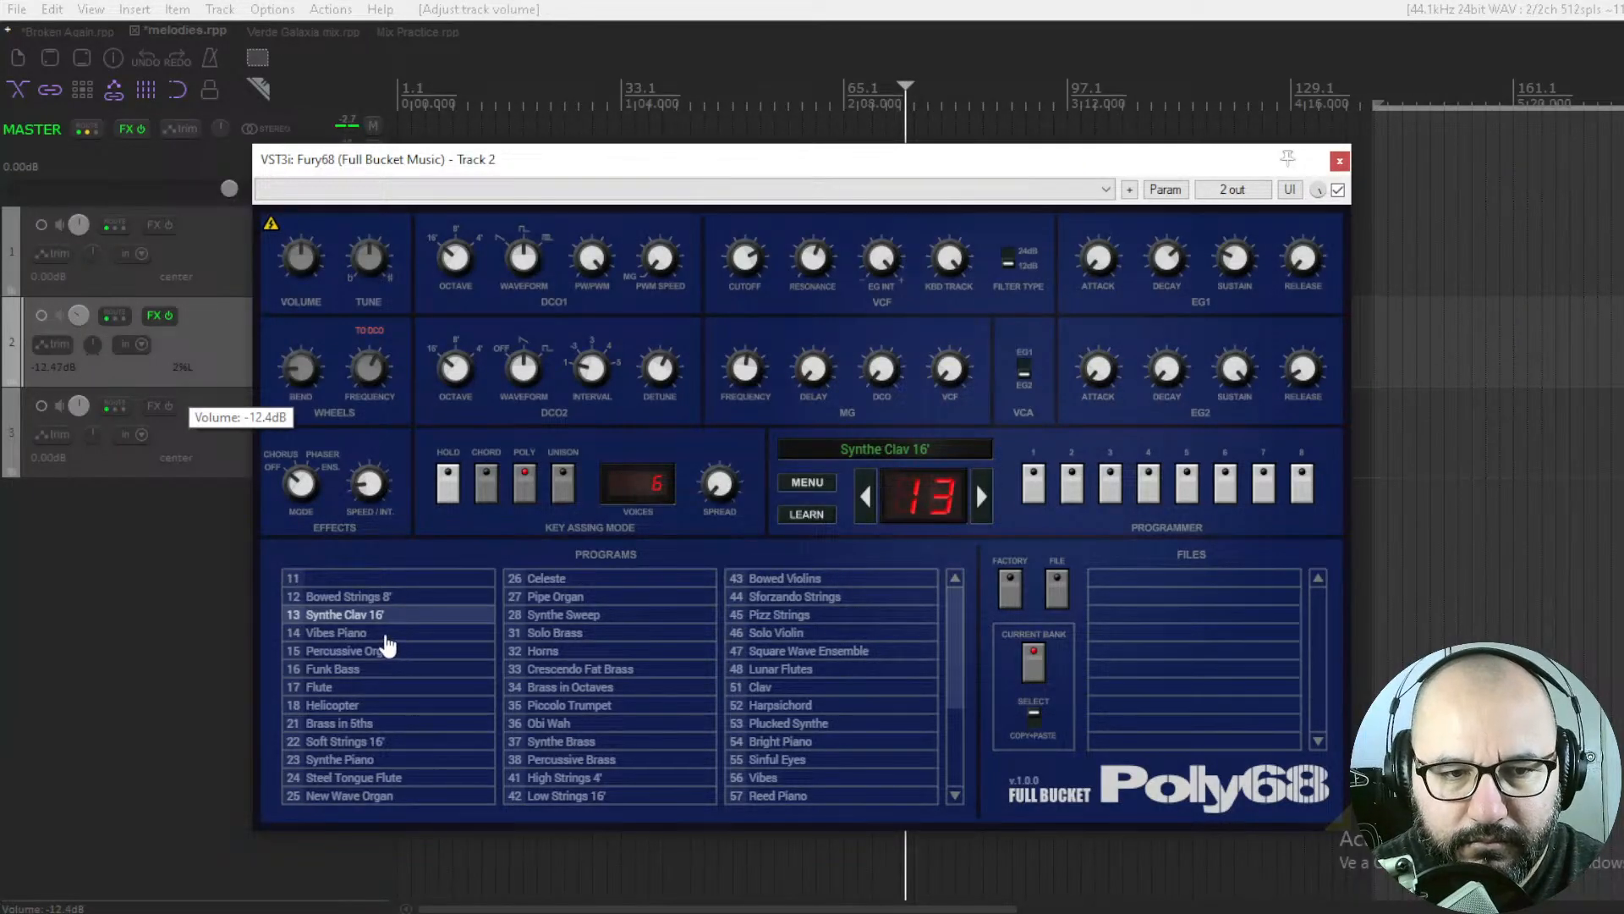
{"action": "left_click", "coordinate": [383, 635]}
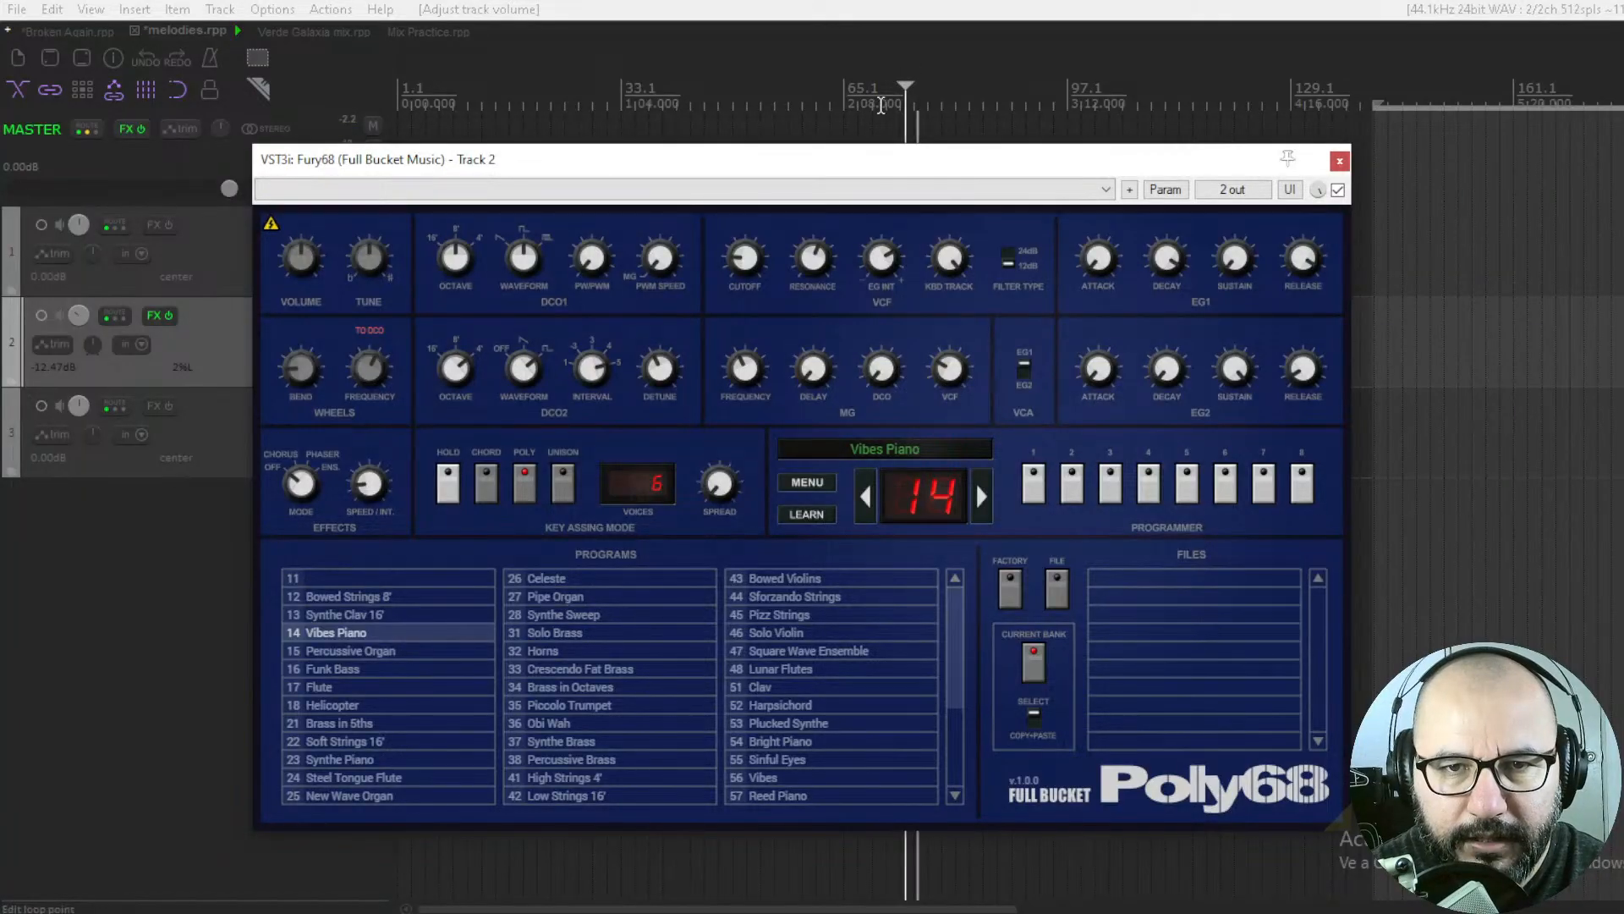
Audition the synth's Percussive Organ, Helicopter, Brass in 5ths, Soft Strings 16' and Synthe Piano programs
{"action": "scroll", "coordinate": [1392, 419], "scroll_direction": "up", "scroll_amount": 3}
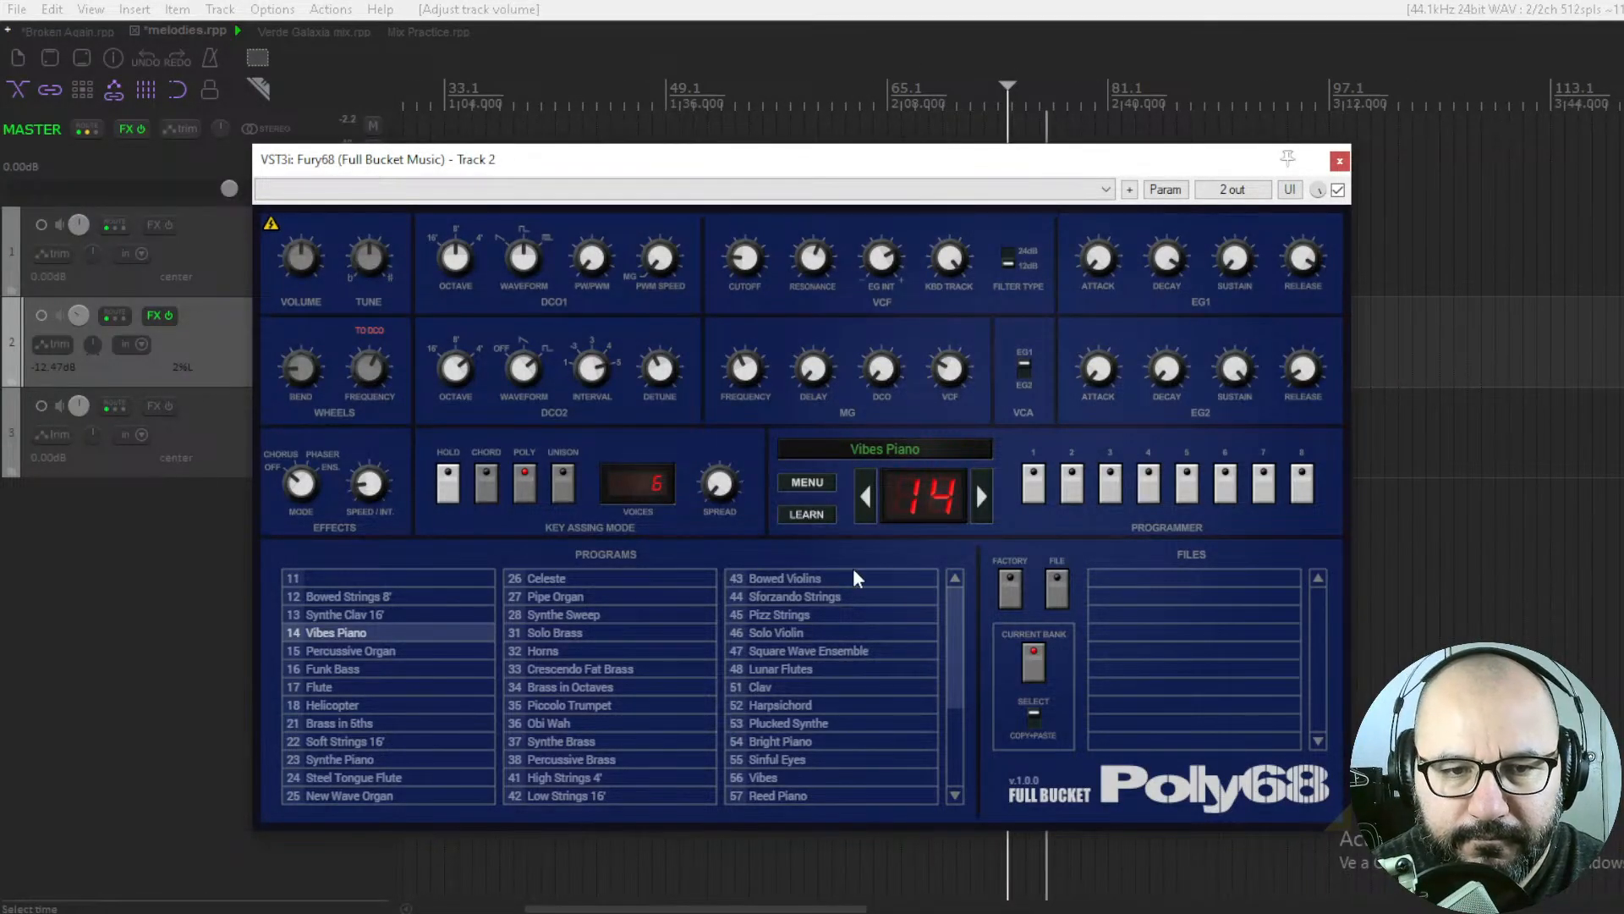
{"action": "left_click", "coordinate": [371, 652]}
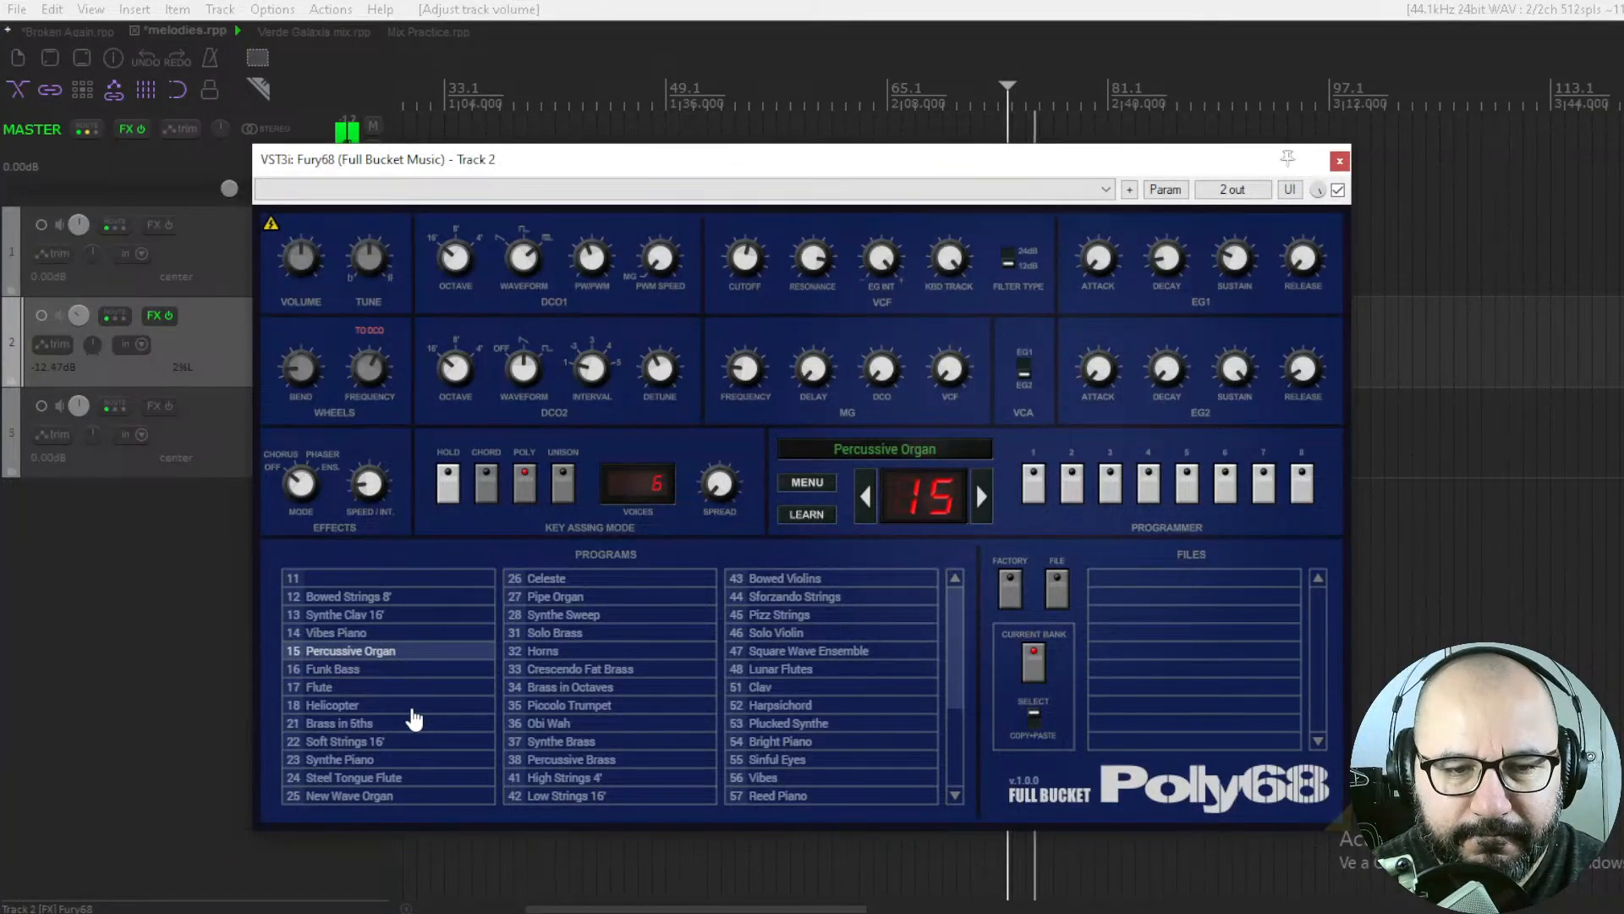
{"action": "left_click", "coordinate": [336, 707]}
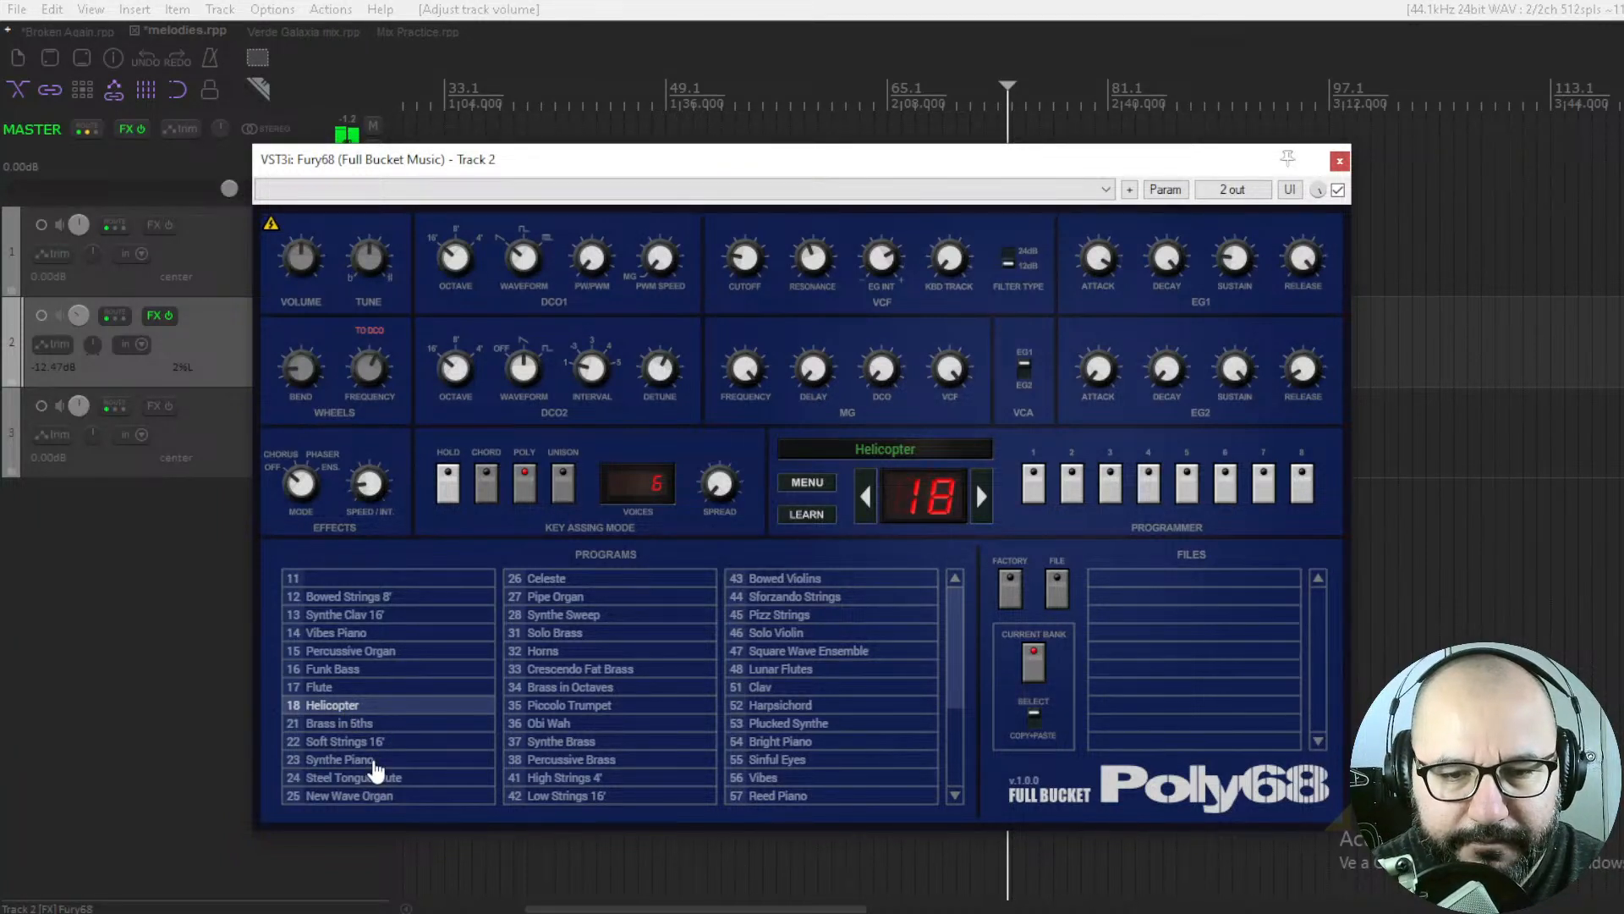
{"action": "left_click", "coordinate": [356, 724]}
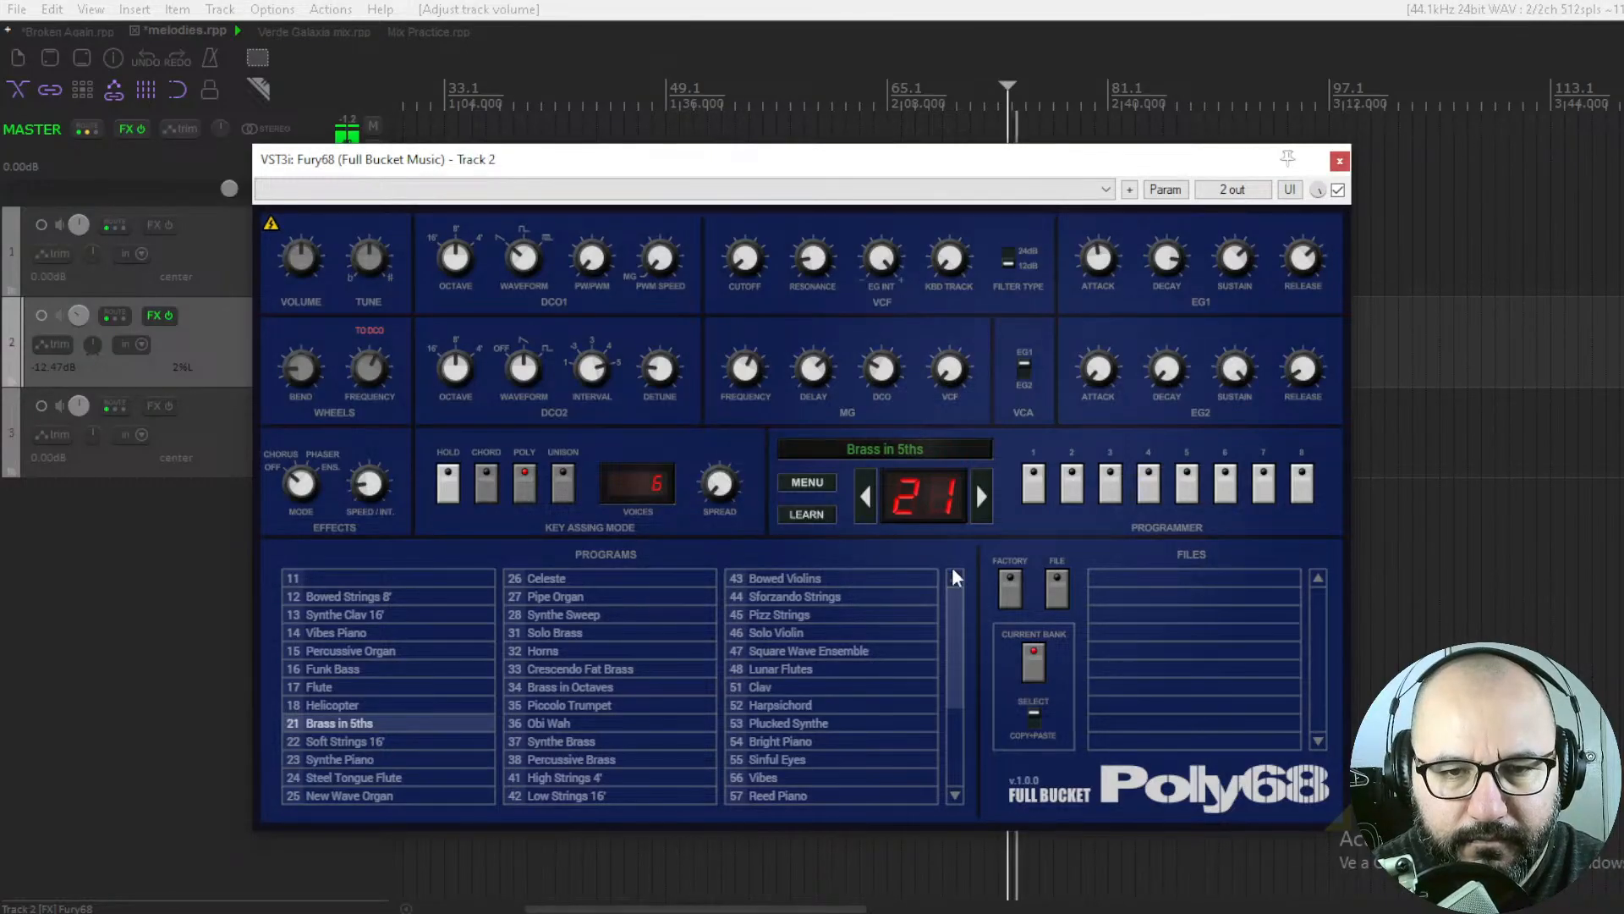
{"action": "left_click", "coordinate": [981, 497]}
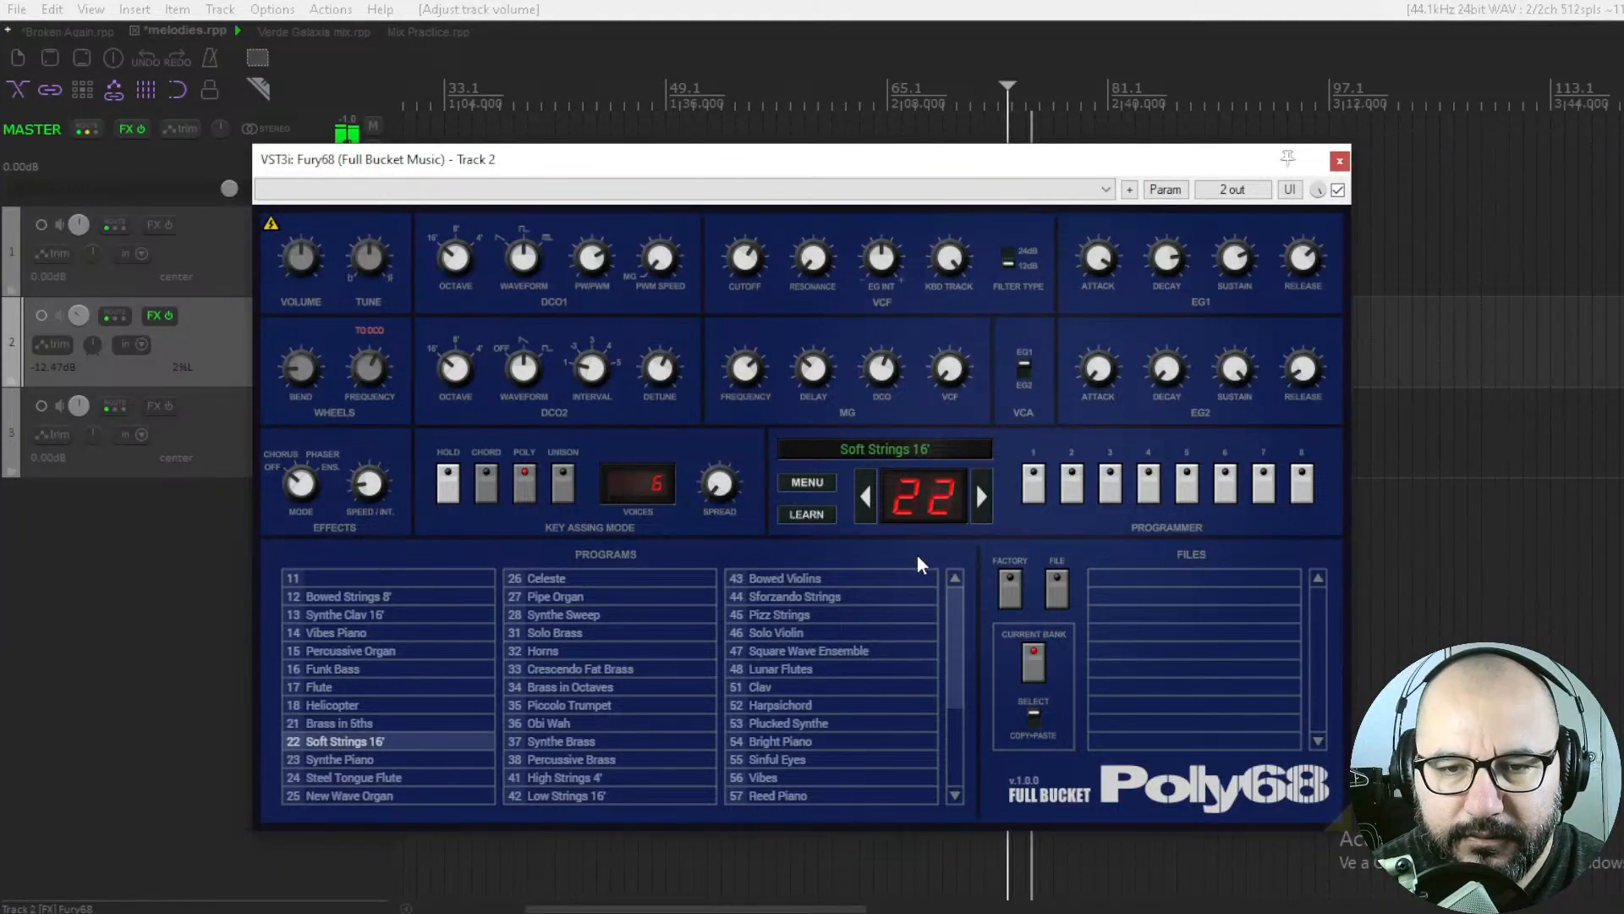
{"action": "left_click", "coordinate": [407, 761]}
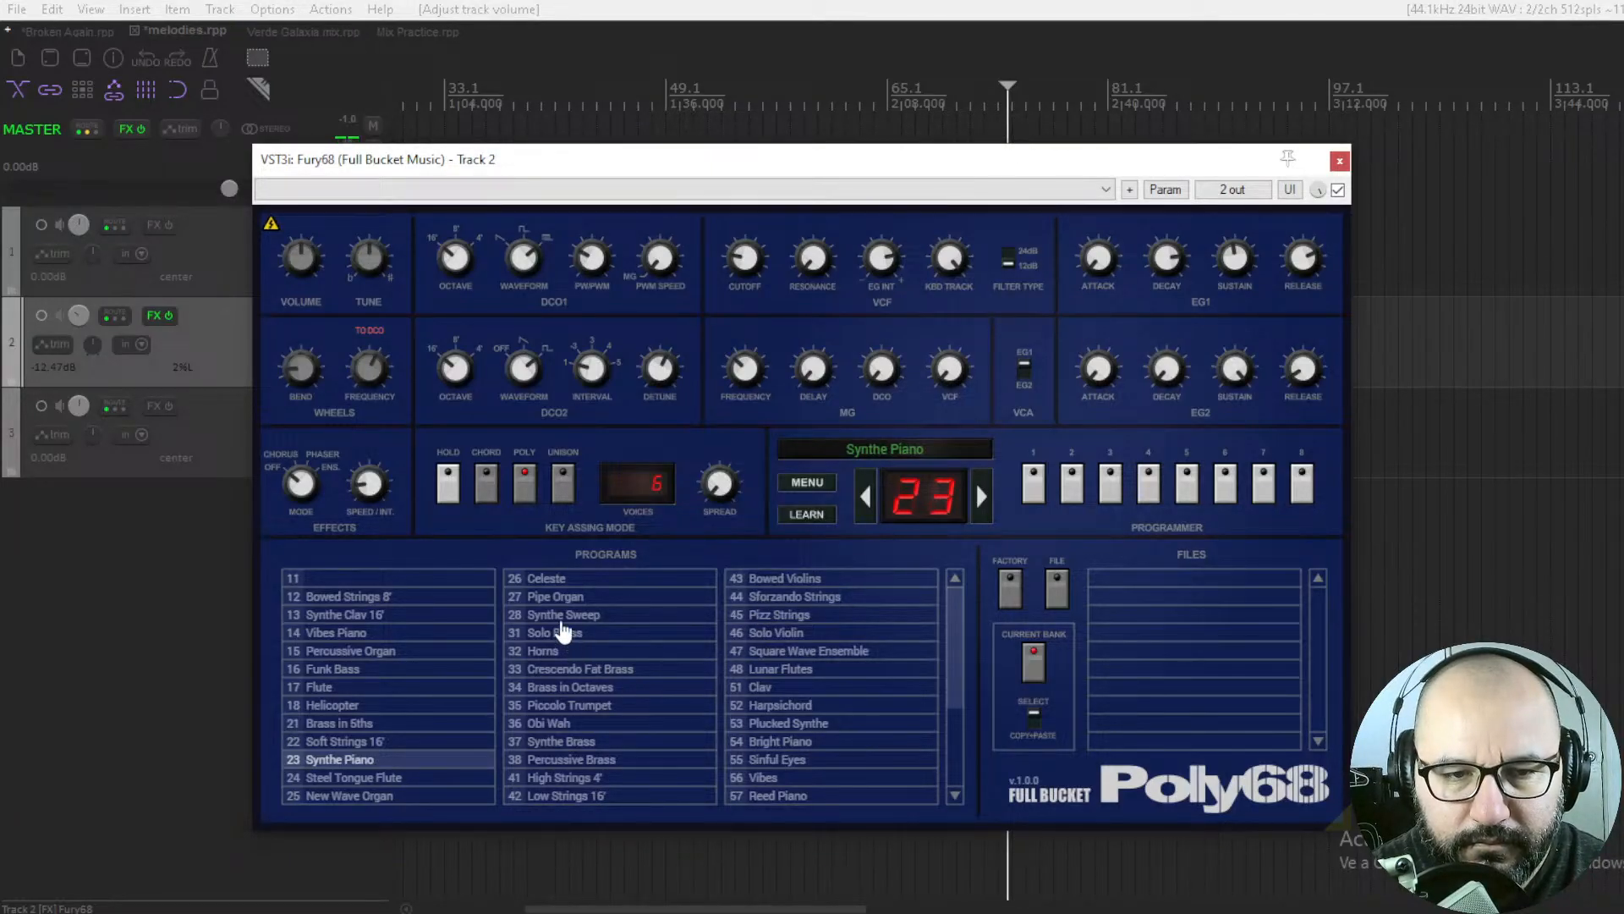
Set Track 2's volume to -13.45 dB while auditioning the Synthe Sweep and Pipe Organ programs
{"action": "left_click", "coordinate": [564, 616]}
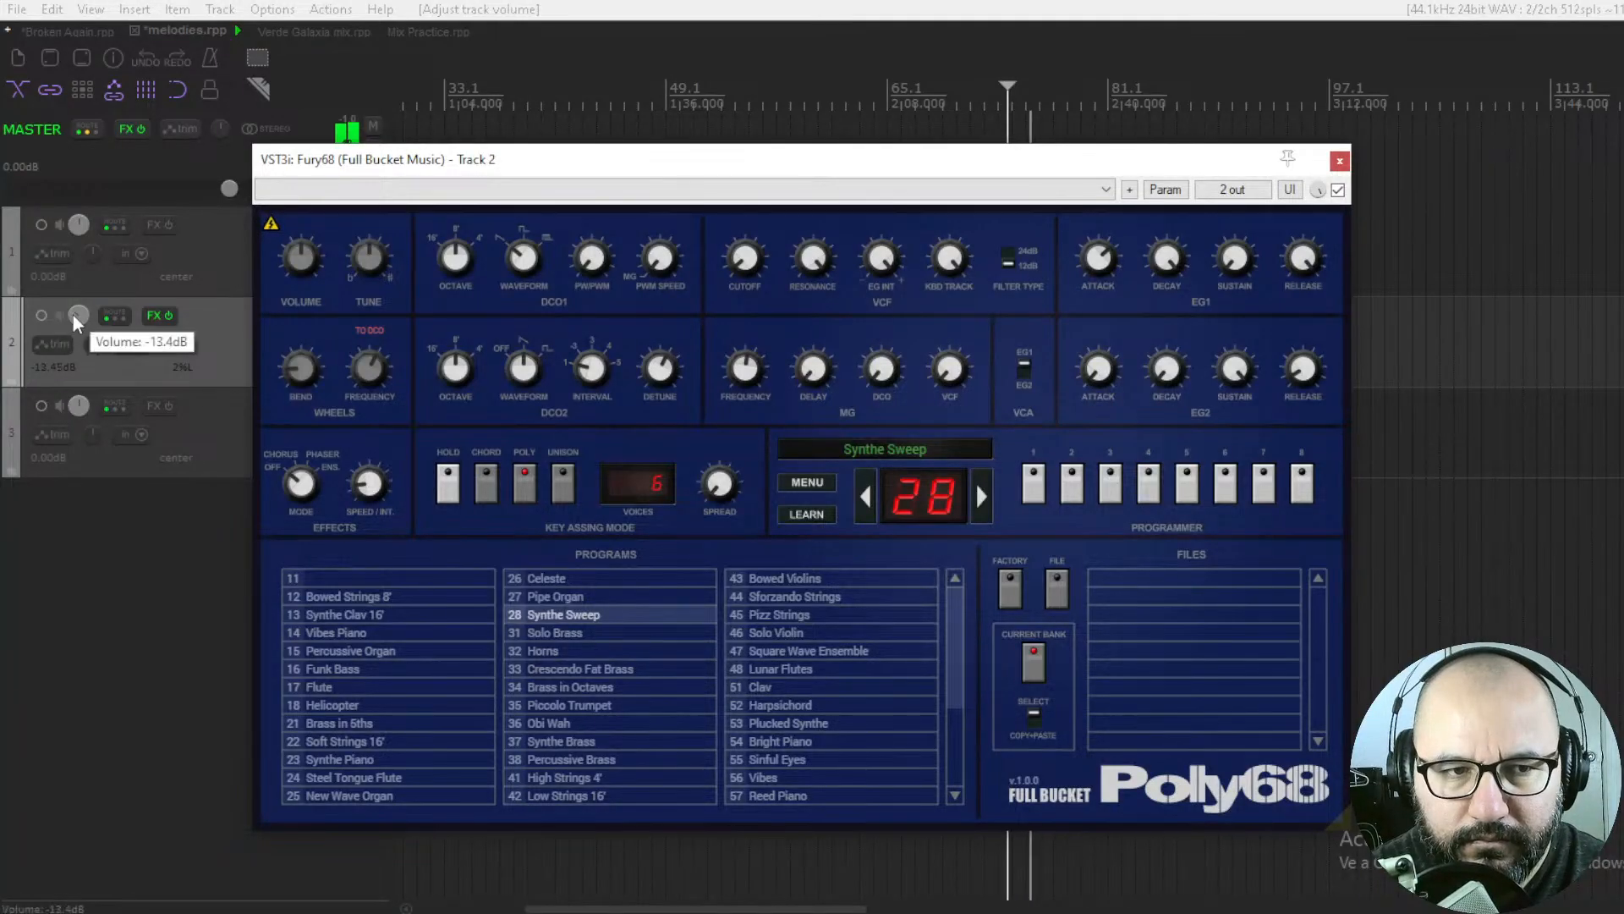
{"action": "left_click_drag", "start_coordinate": [73, 315], "coordinate": [225, 405]}
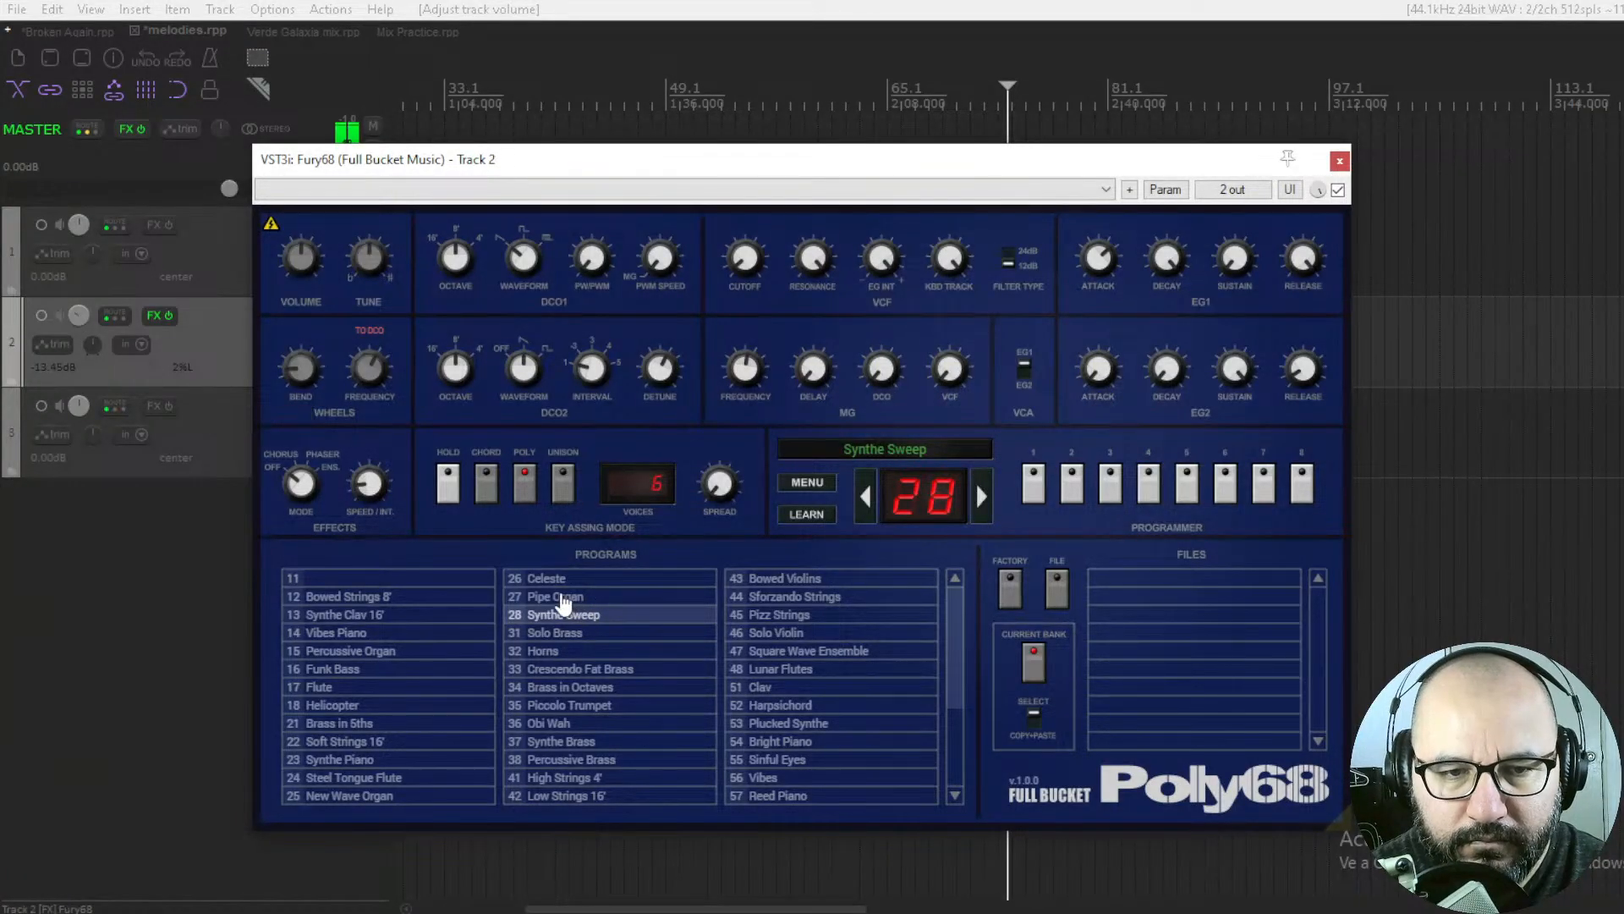
{"action": "left_click", "coordinate": [564, 598]}
{"action": "key", "text": "space"}
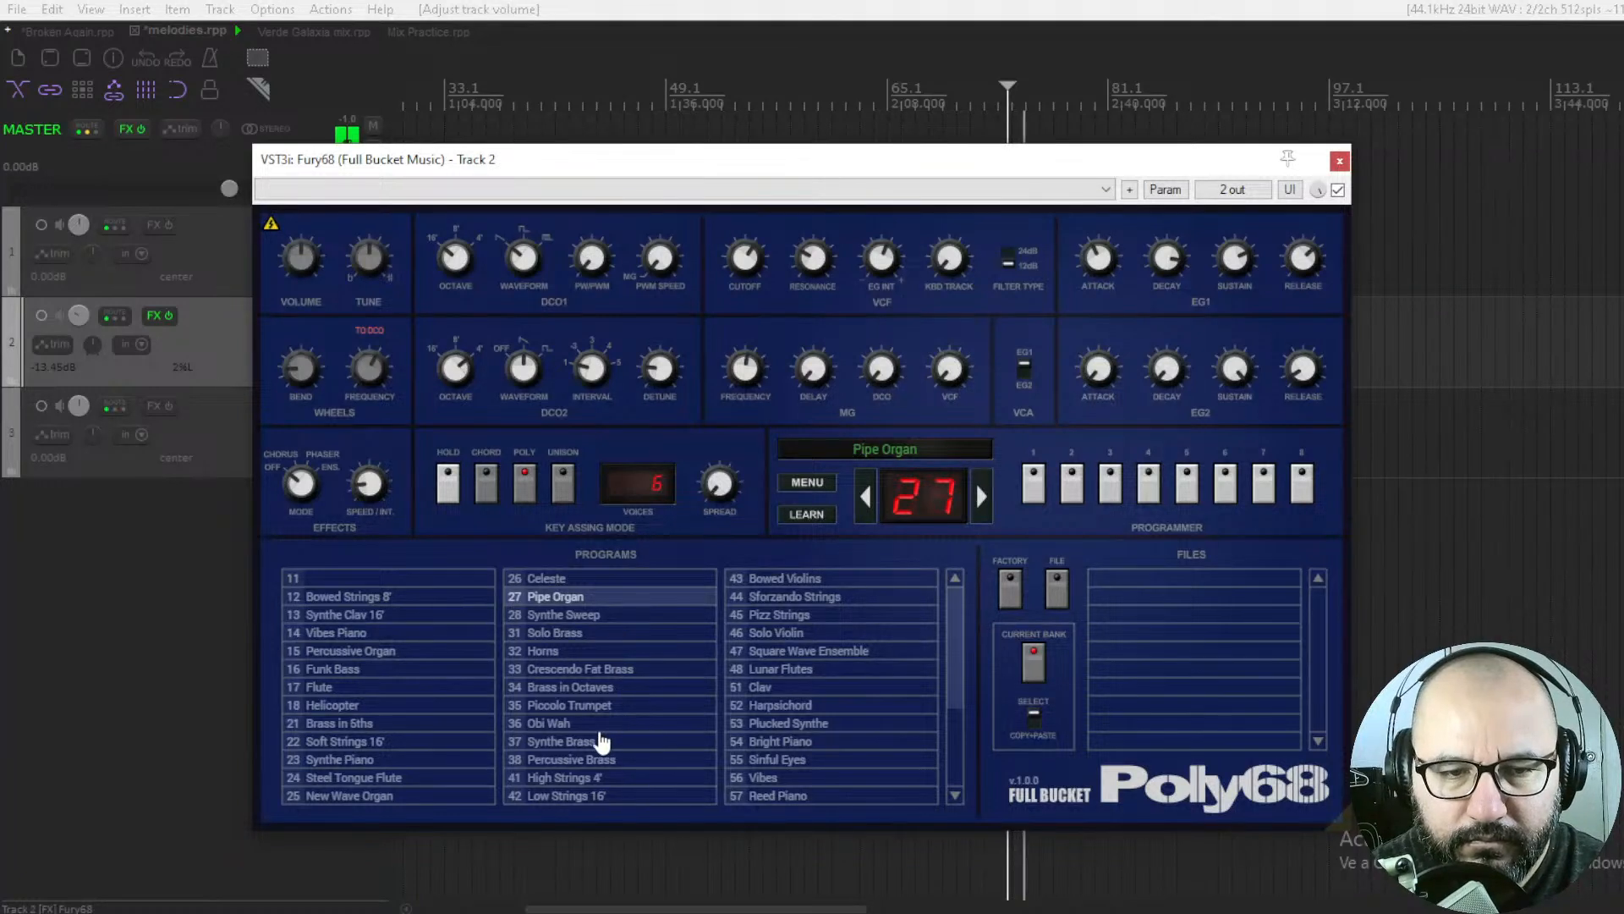
{"action": "key", "text": "space"}
Audition the Obi Wah and Synthe Brass programs, stopping playback after each one
{"action": "left_click", "coordinate": [558, 726]}
{"action": "key", "text": "space"}
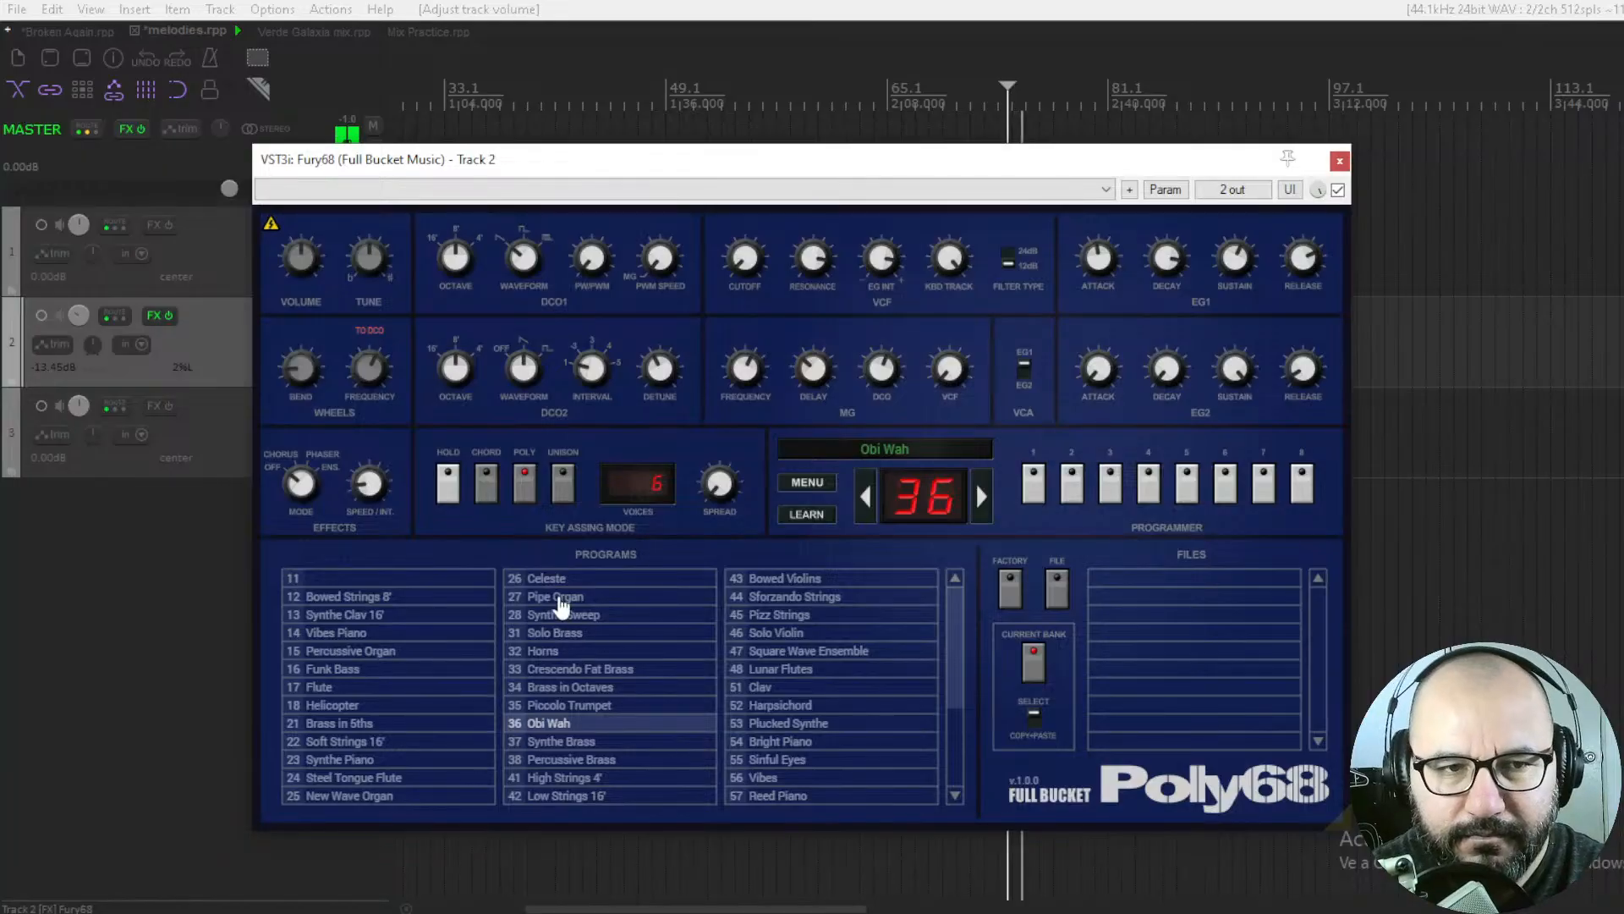
{"action": "key", "text": "space"}
{"action": "left_click", "coordinate": [597, 744]}
{"action": "key", "text": "space"}
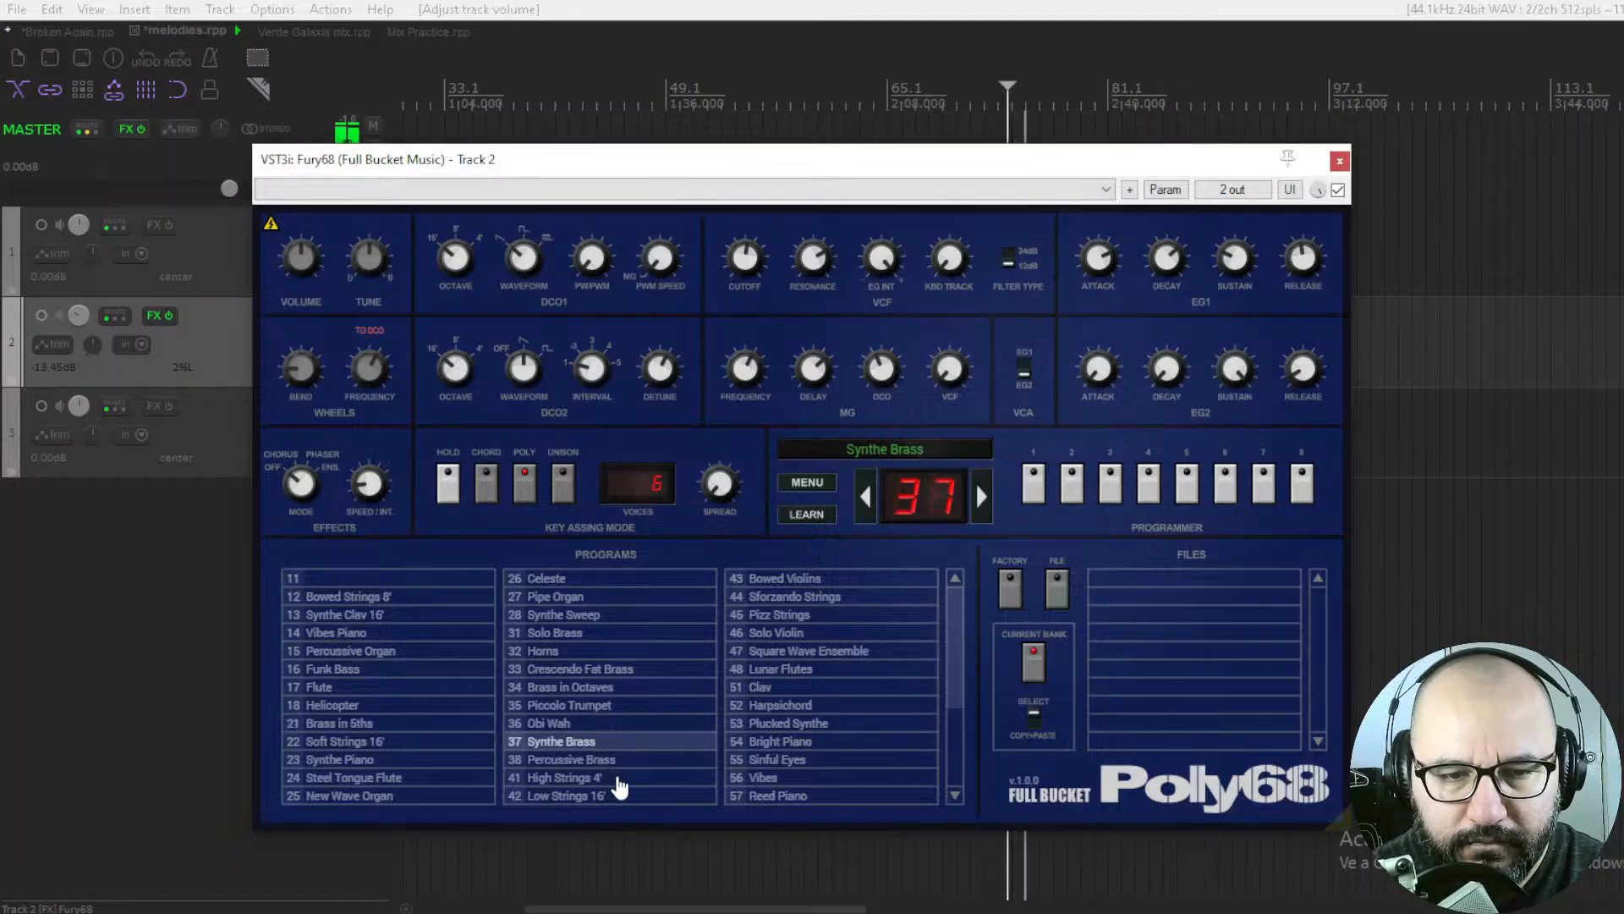
{"action": "key", "text": "space"}
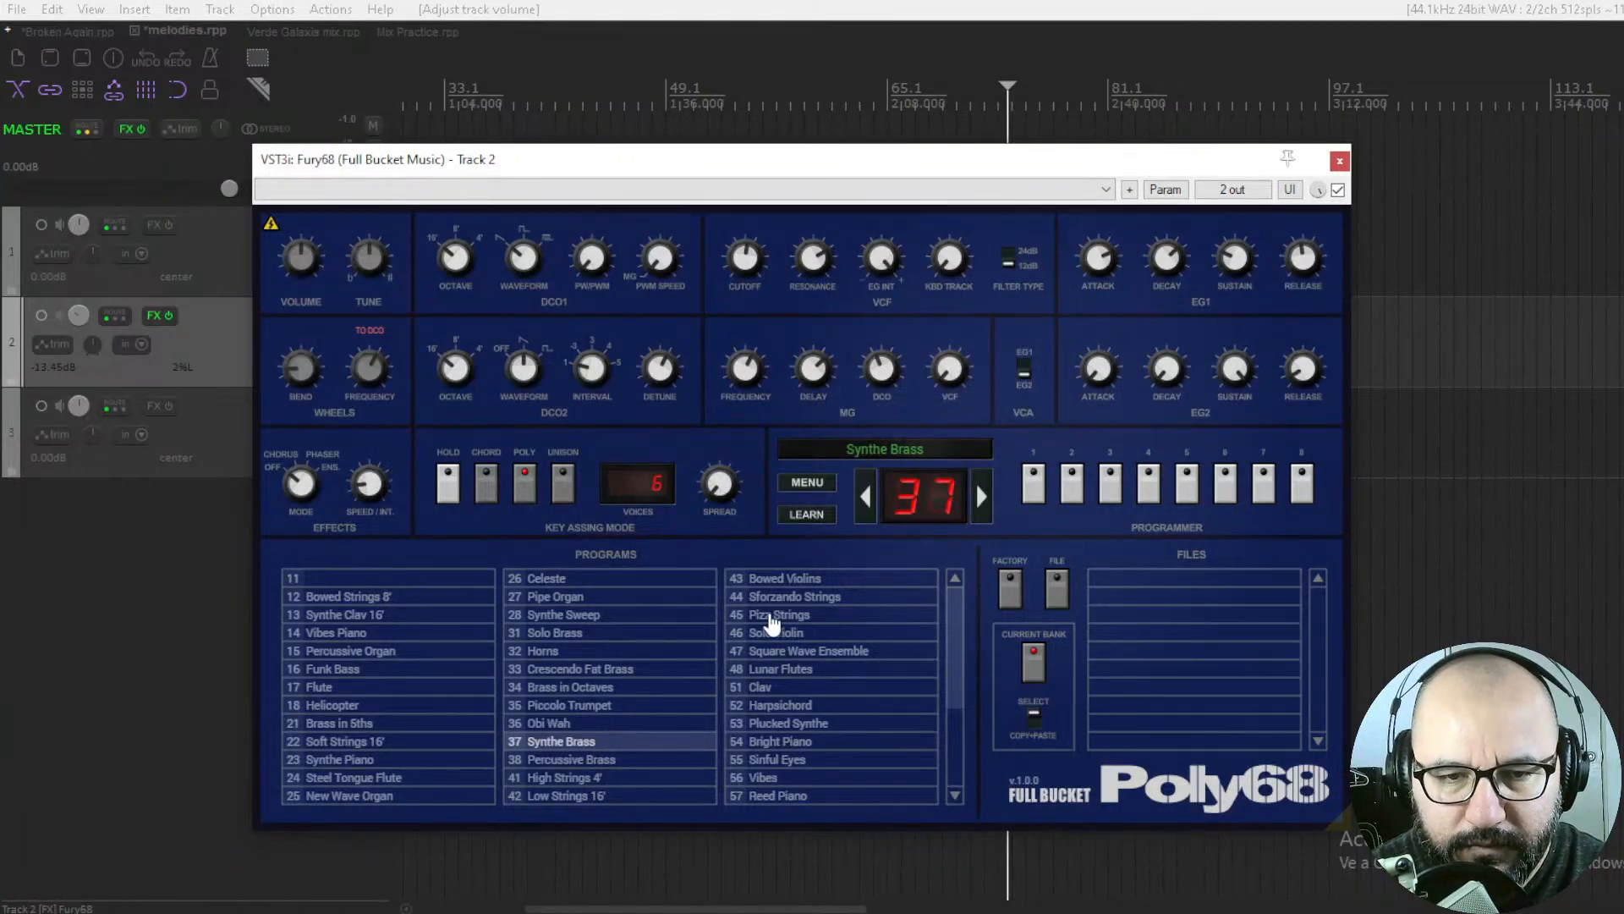
Select Pizz Strings, then audition the Solo Violin and Harpsichord programs
{"action": "left_click", "coordinate": [777, 616]}
{"action": "left_click", "coordinate": [776, 634]}
{"action": "key", "text": "space"}
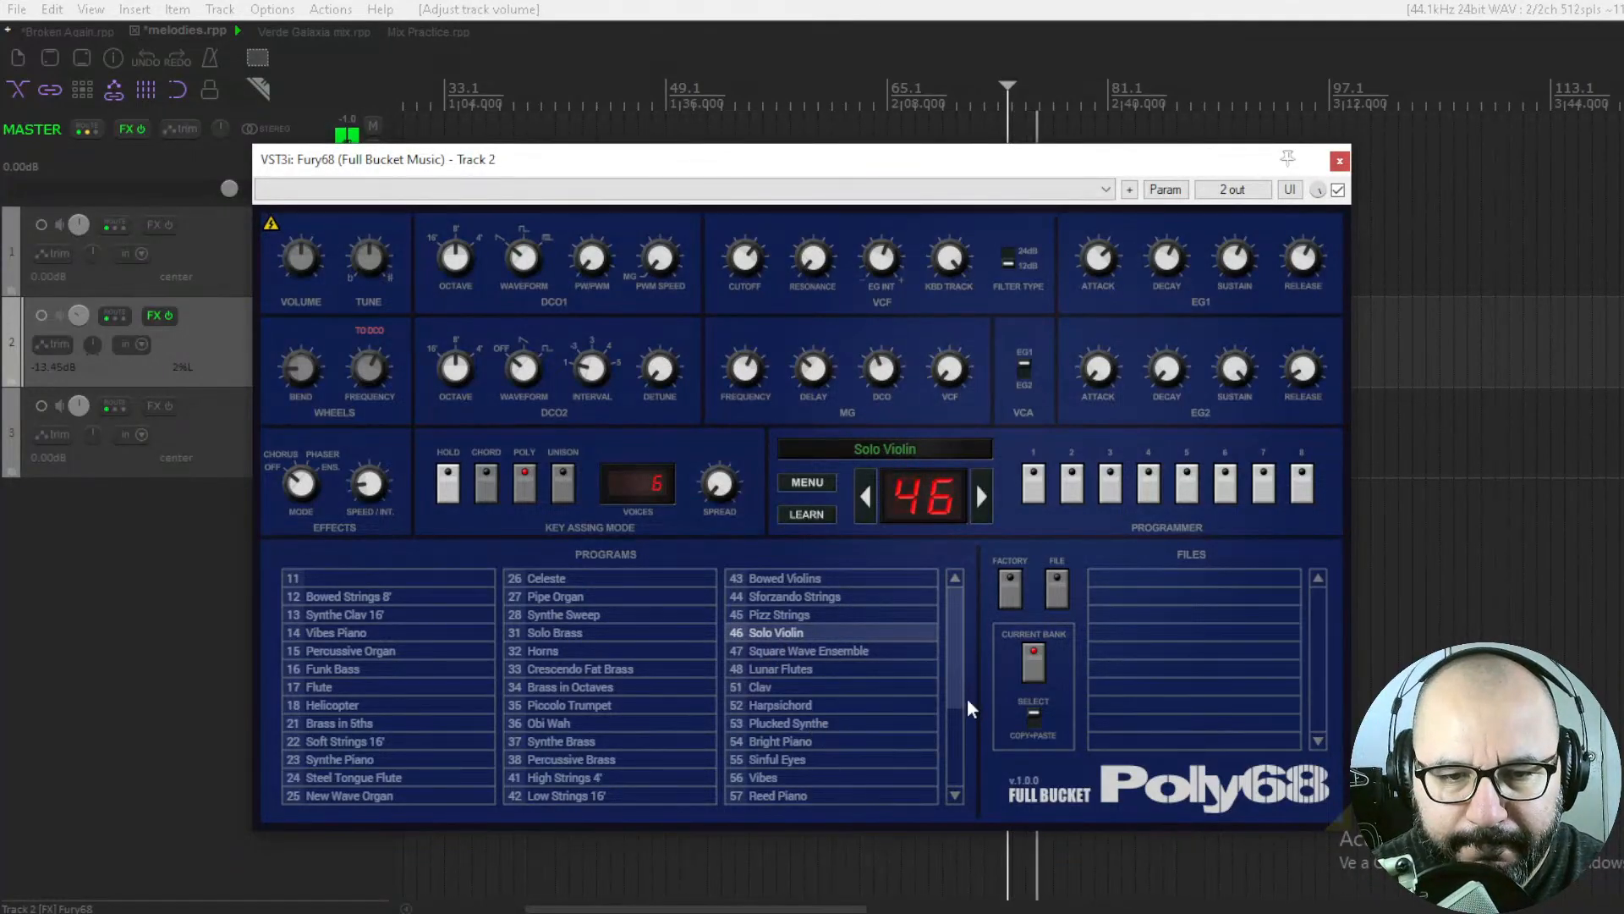
{"action": "left_click", "coordinate": [795, 707]}
{"action": "key", "text": "space"}
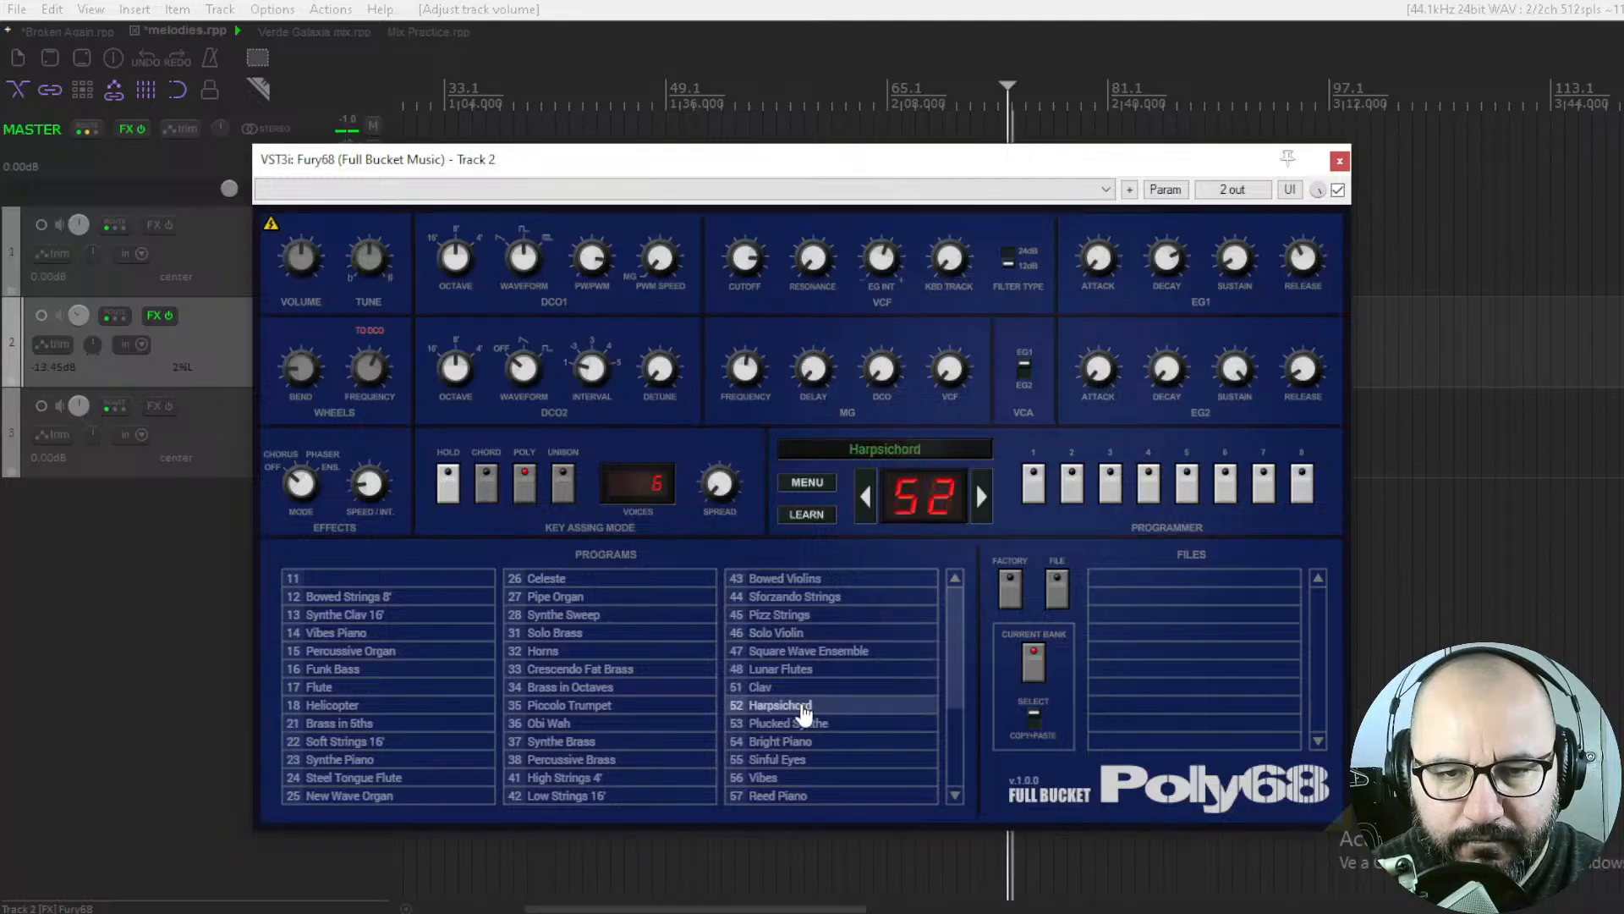
{"action": "key", "text": "space"}
Reposition the playback start on the timeline and audition the Lunar Flutes and Sinful Eyes programs
{"action": "left_click", "coordinate": [967, 103]}
{"action": "key", "text": "space"}
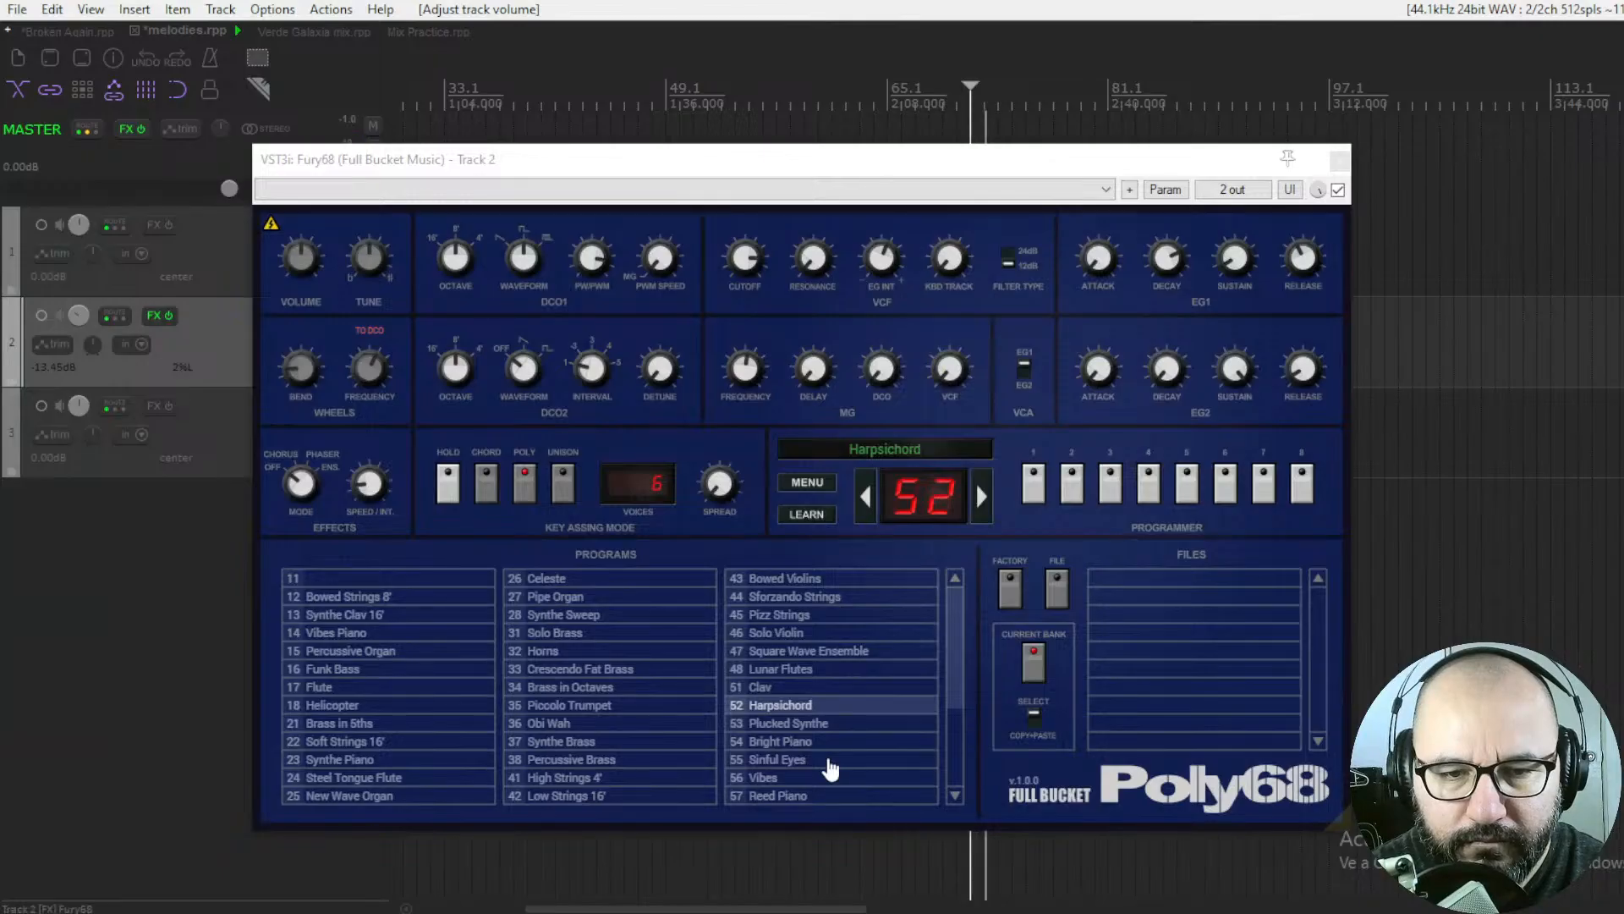
{"action": "left_click", "coordinate": [800, 670]}
{"action": "left_click", "coordinate": [778, 759]}
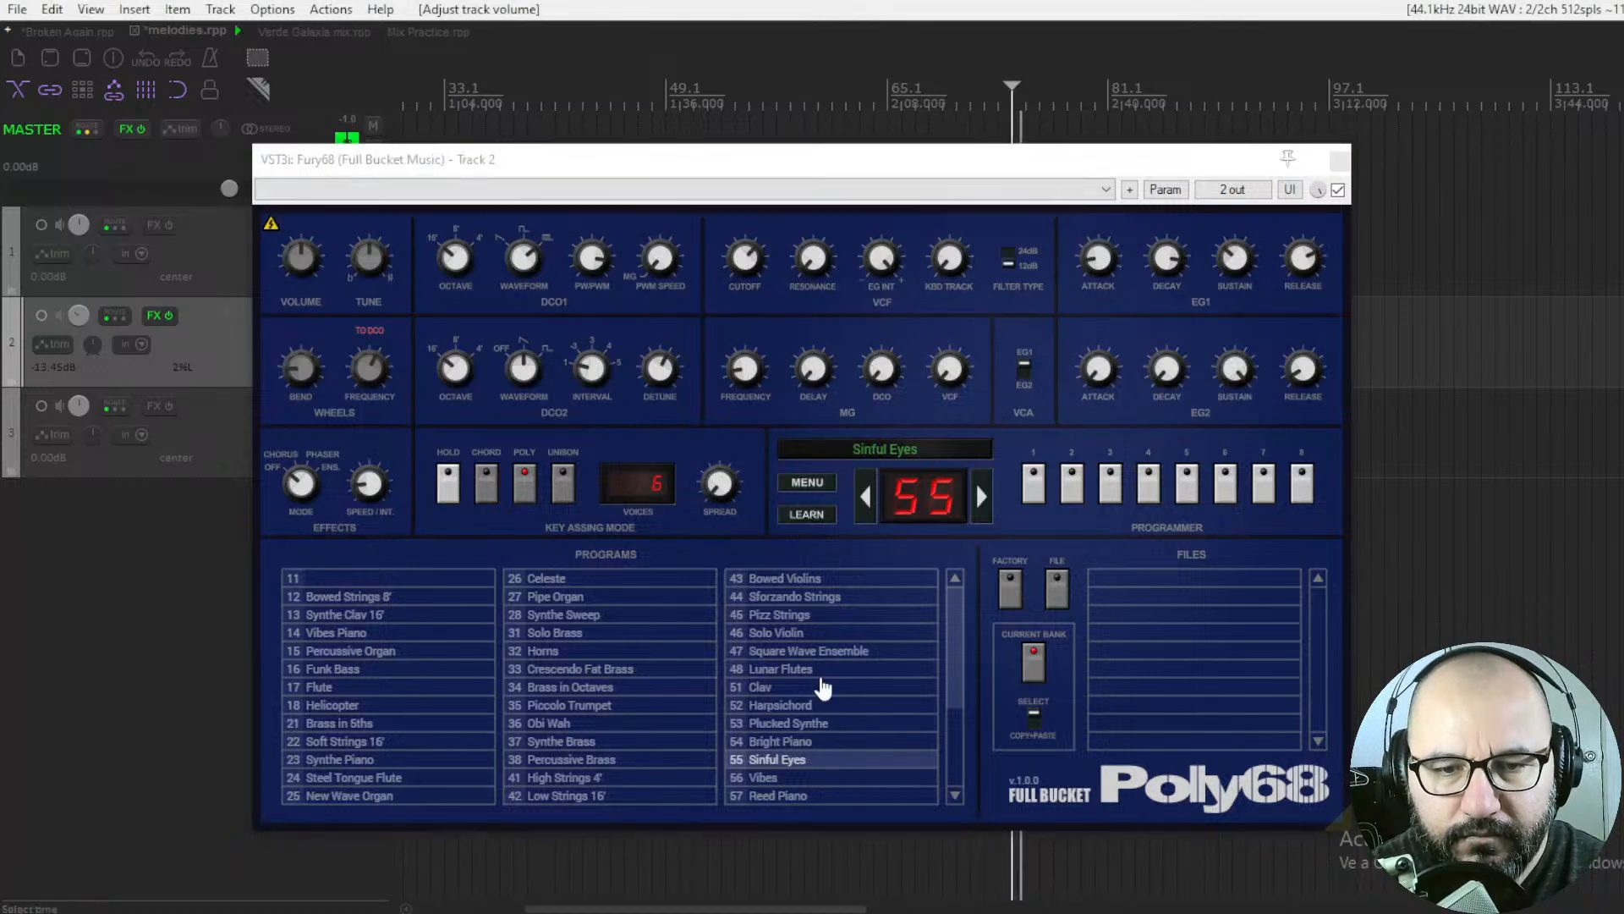
Audition Organ 3, Sax Ensemble, Harmonica and Accordion from the remaining part of the program list
{"action": "left_click_drag", "start_coordinate": [952, 692], "coordinate": [950, 798]}
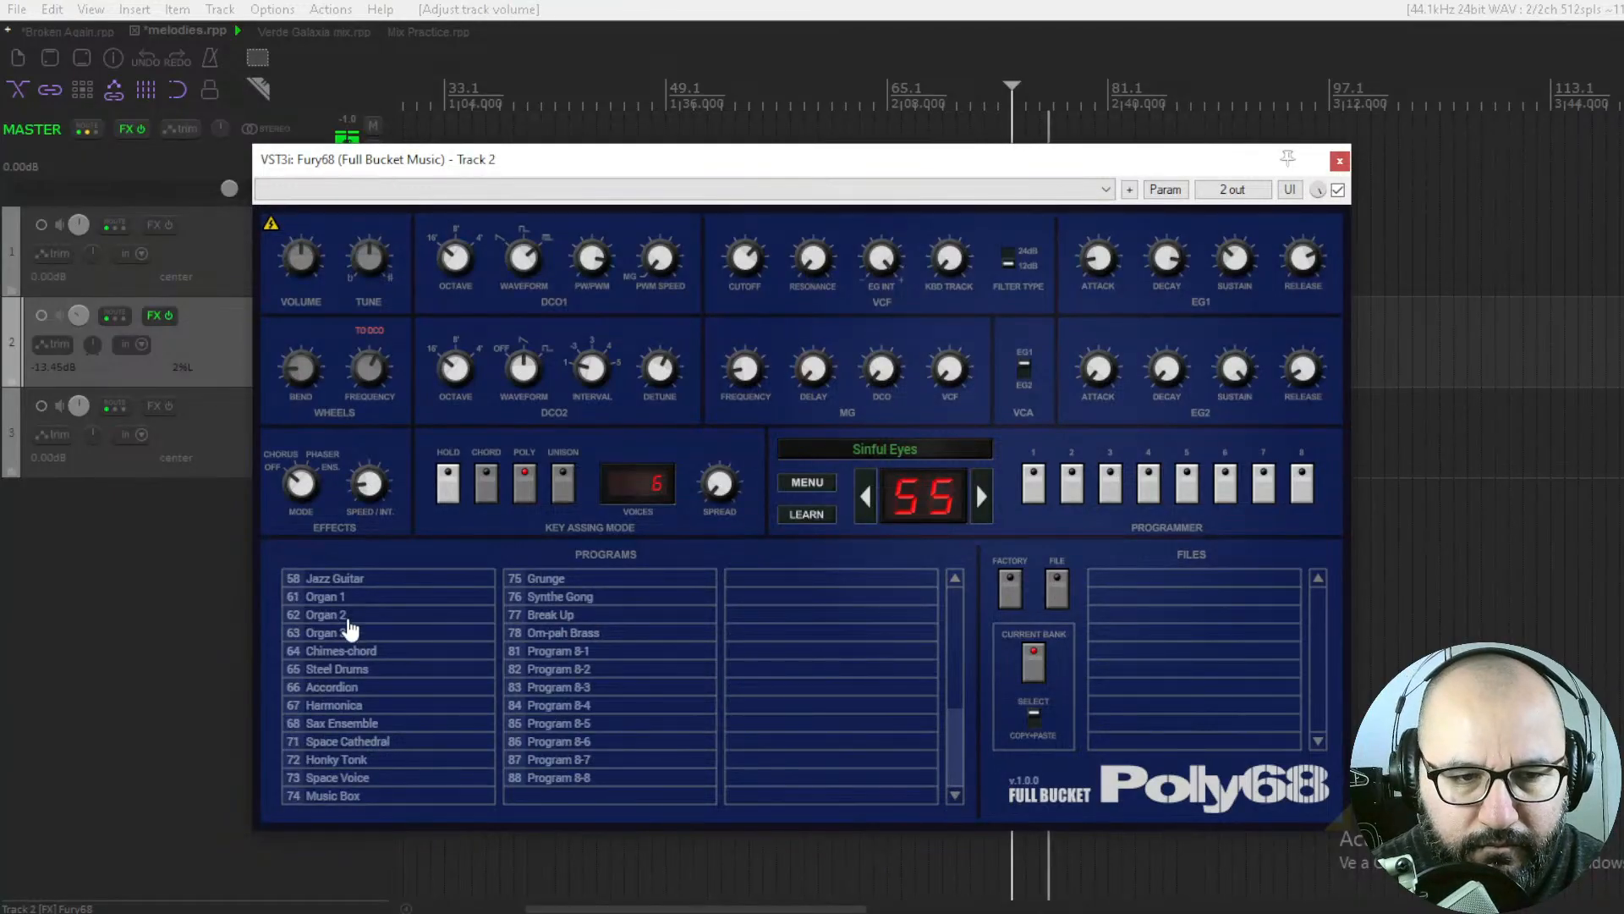
{"action": "left_click", "coordinate": [349, 635]}
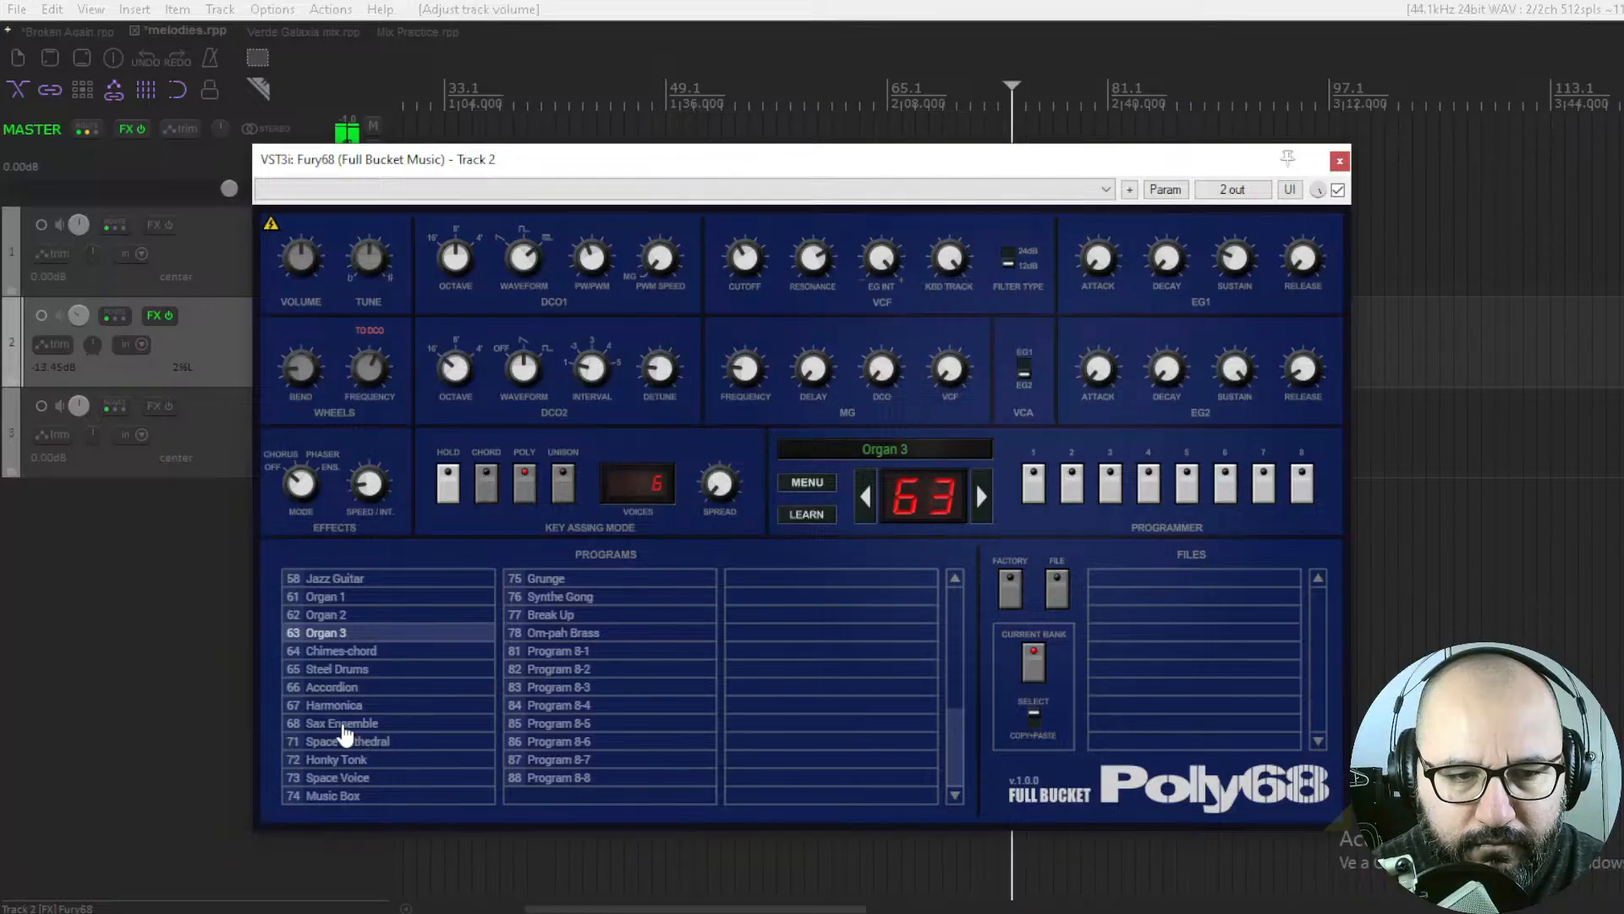
{"action": "left_click", "coordinate": [351, 724]}
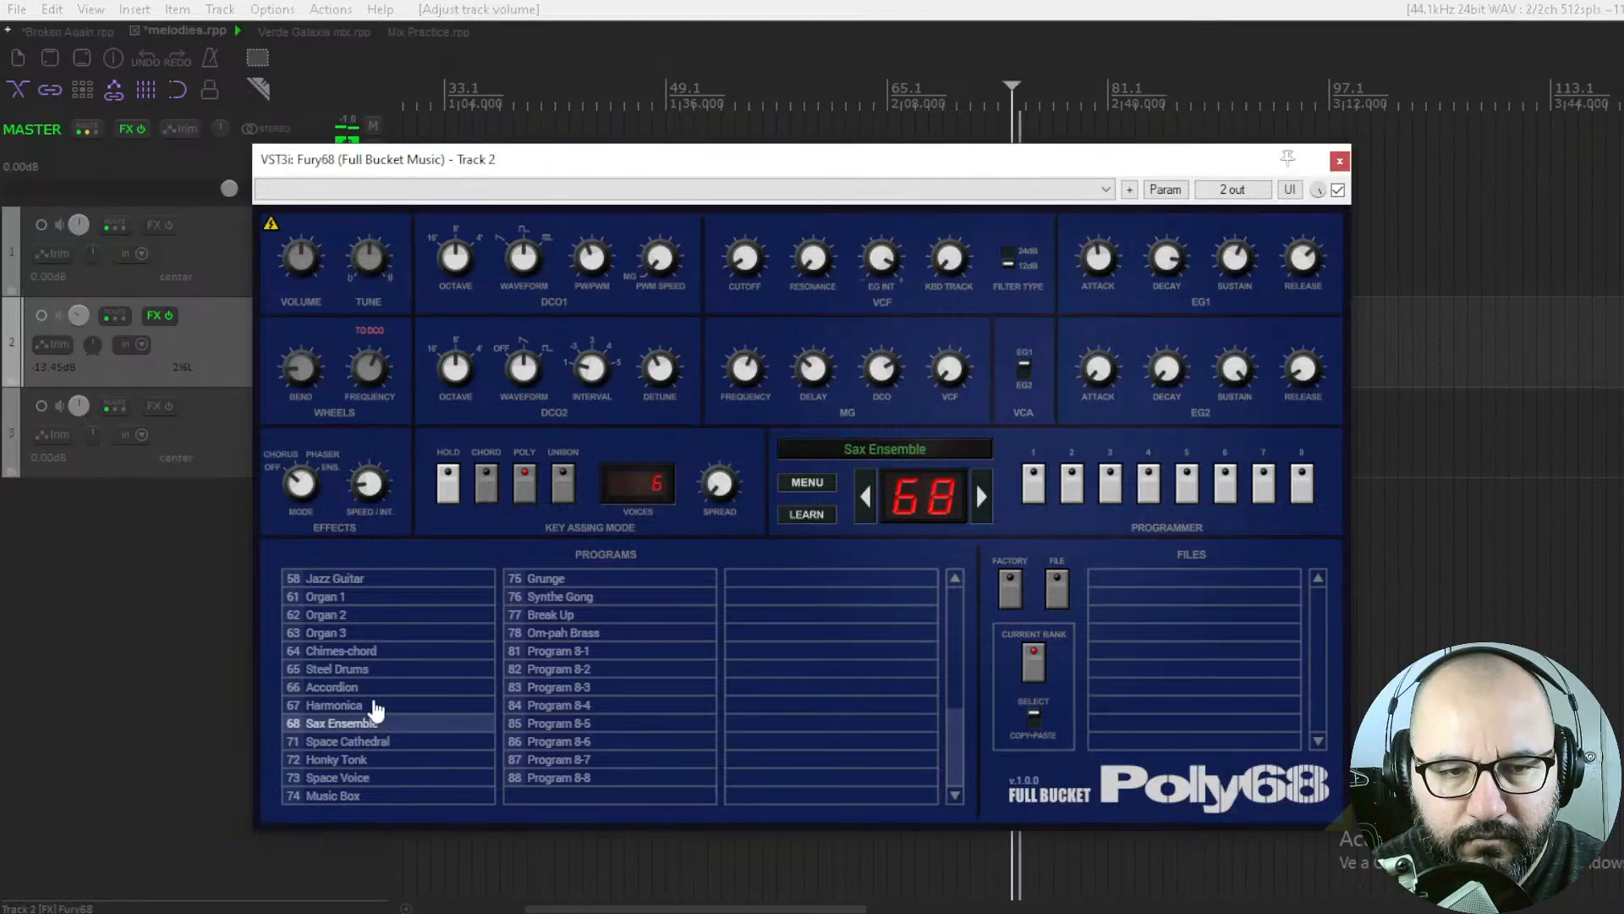
{"action": "left_click", "coordinate": [351, 707]}
{"action": "key", "text": "space"}
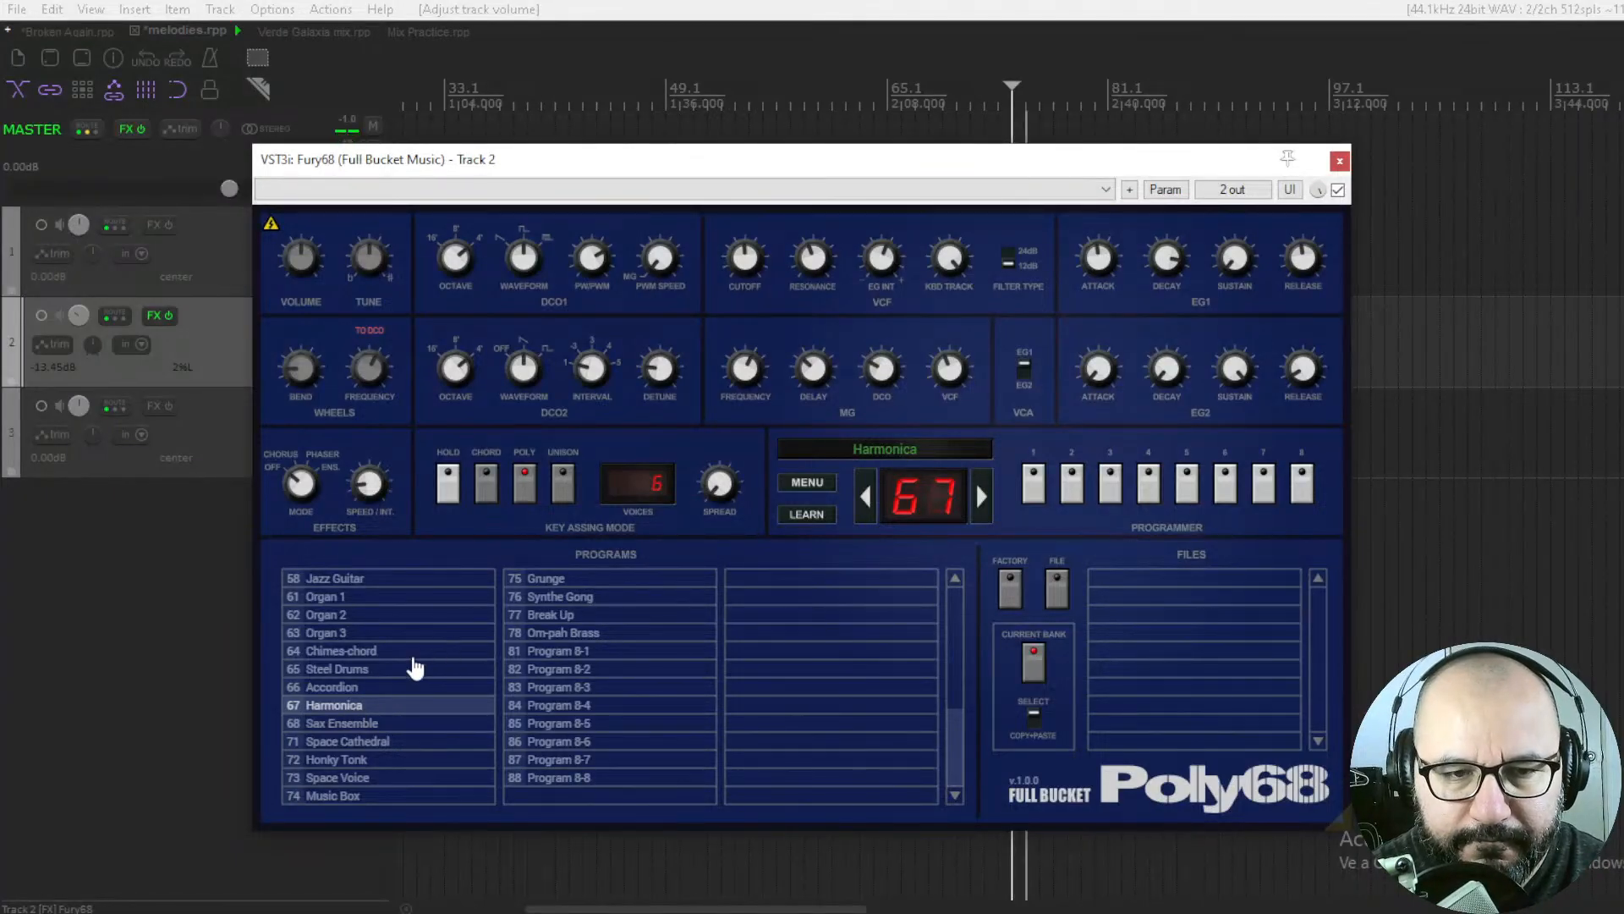
{"action": "left_click", "coordinate": [369, 688]}
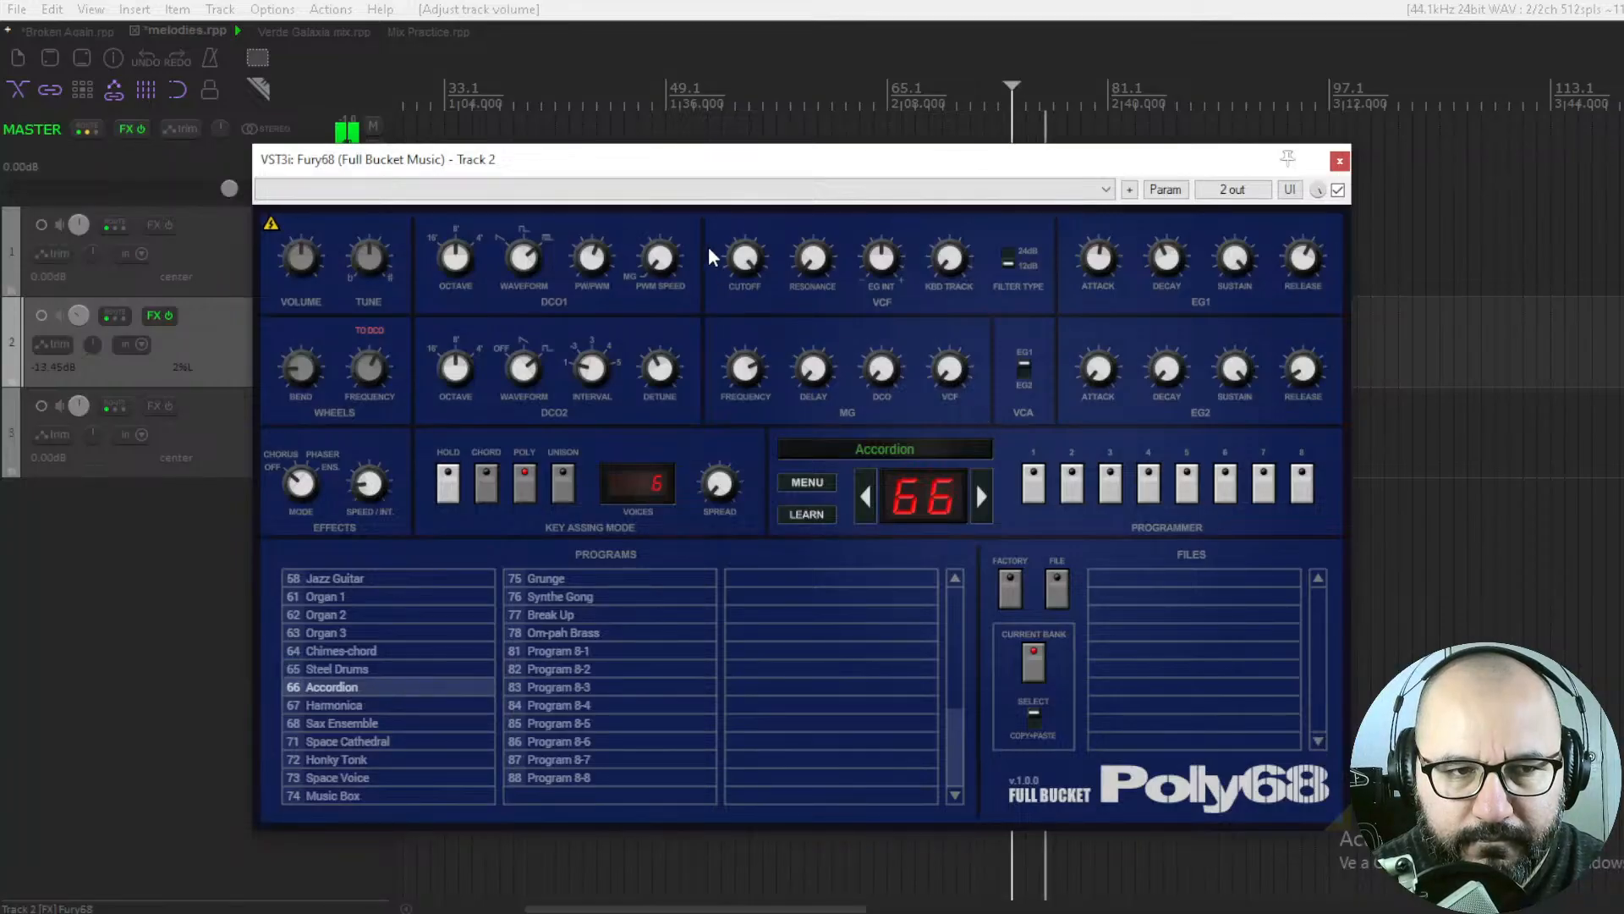
Move the synth window slightly lower and audition the Synthe Gong, Break Up and Om-pah Brass programs
{"action": "mouse_move", "coordinate": [665, 182]}
{"action": "left_mouse_down"}
{"action": "mouse_move", "coordinate": [805, 174]}
{"action": "mouse_move", "coordinate": [707, 206]}
{"action": "mouse_move", "coordinate": [667, 201]}
{"action": "left_mouse_up"}
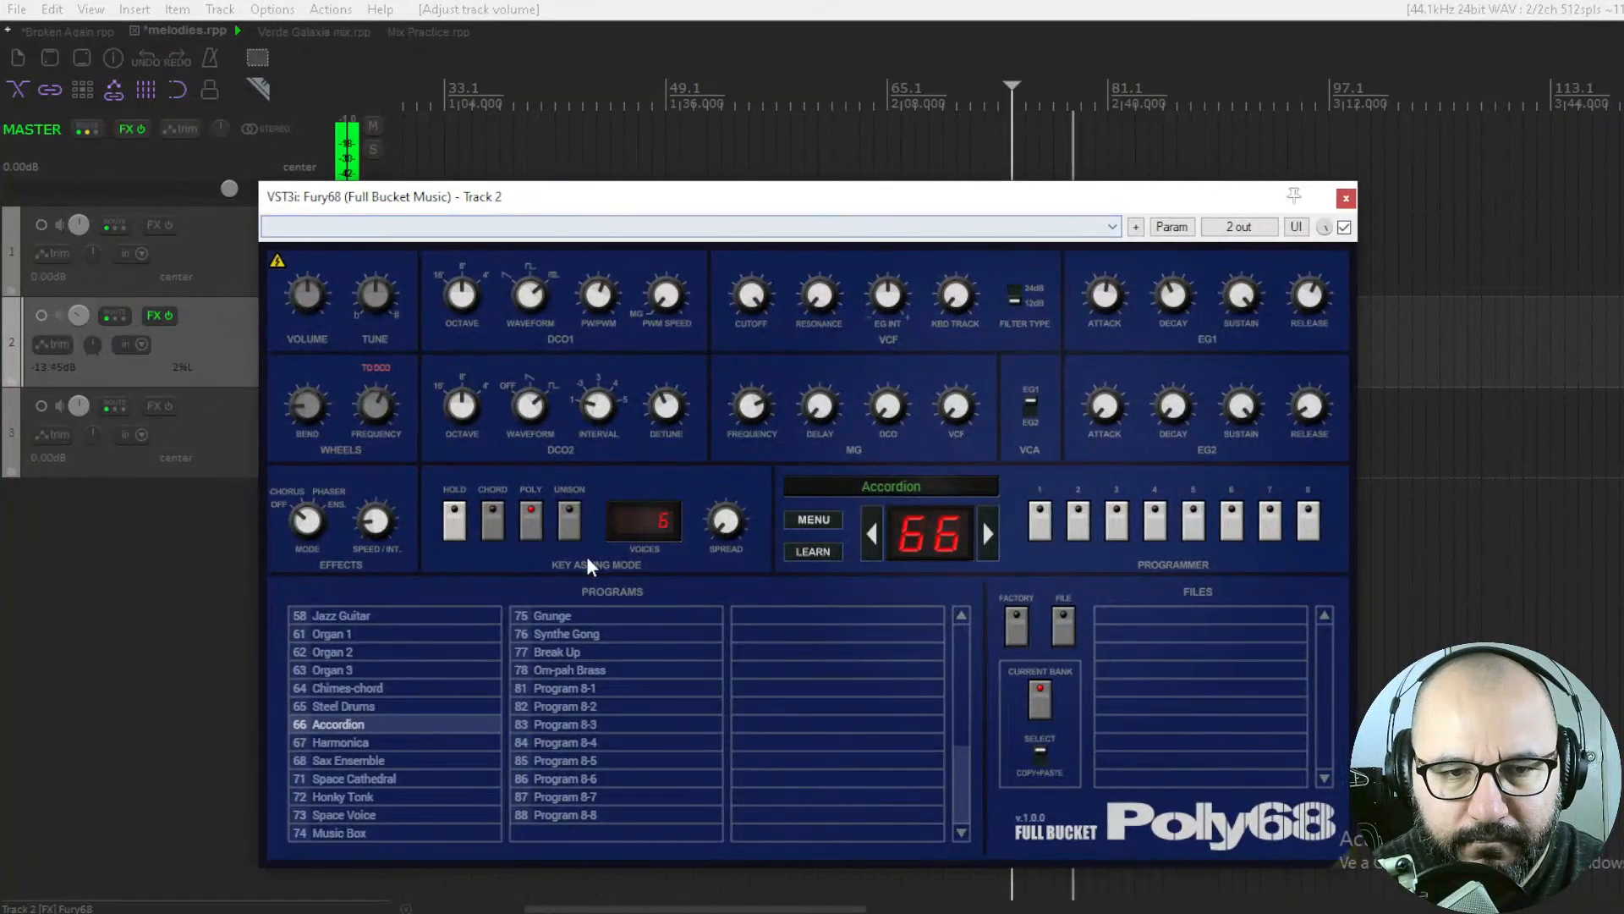
{"action": "left_click", "coordinate": [573, 637]}
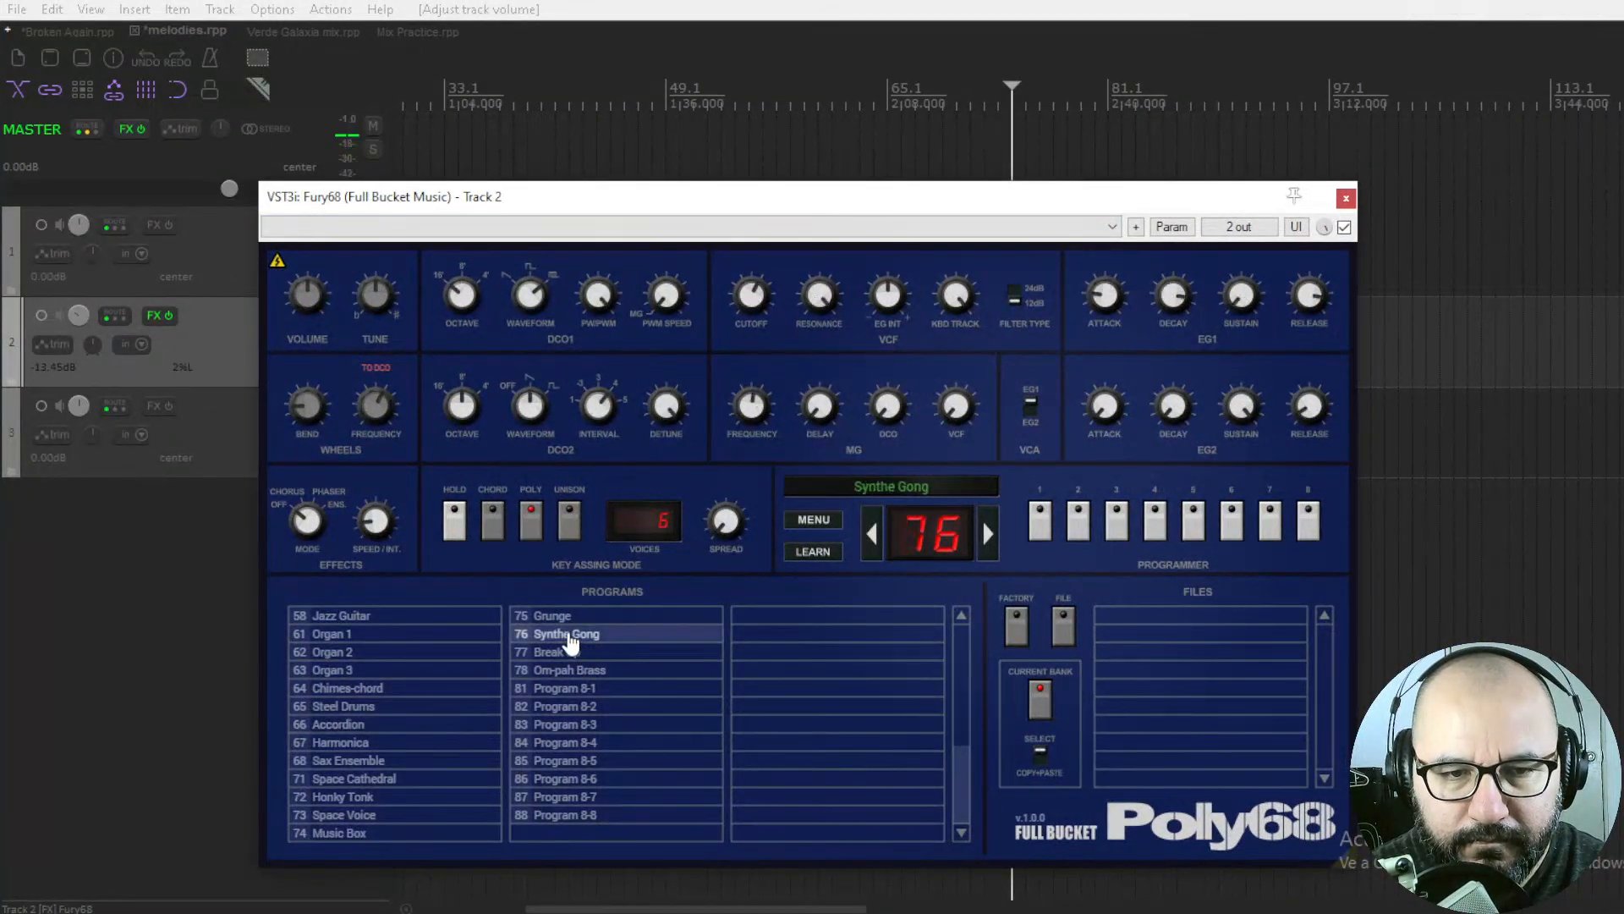
{"action": "left_click", "coordinate": [569, 655]}
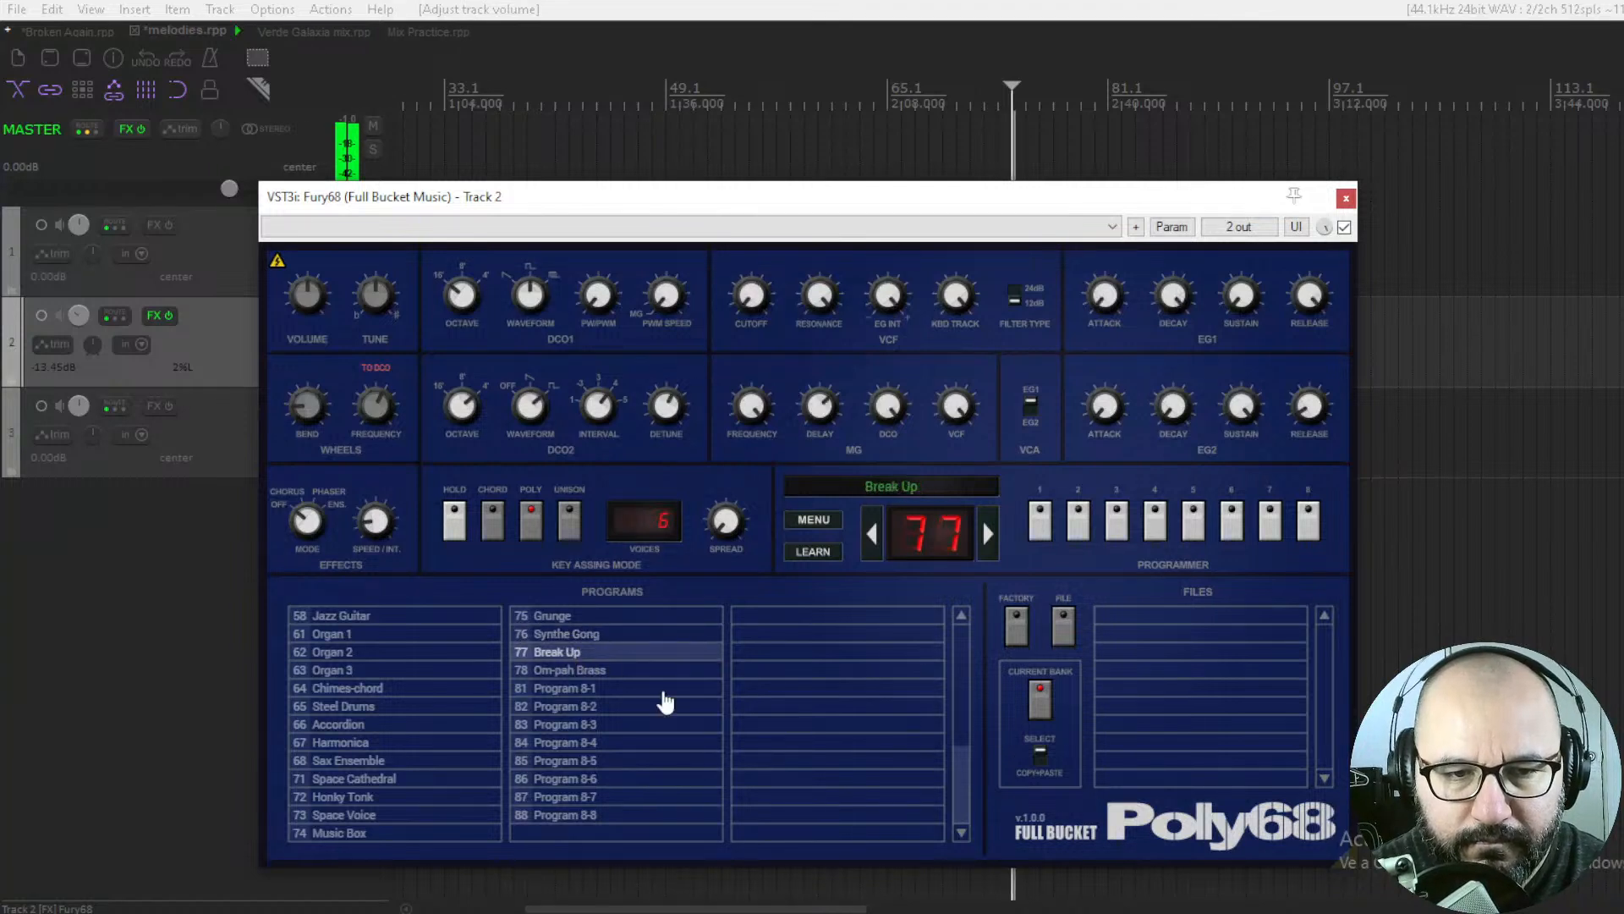
{"action": "left_click", "coordinate": [563, 673]}
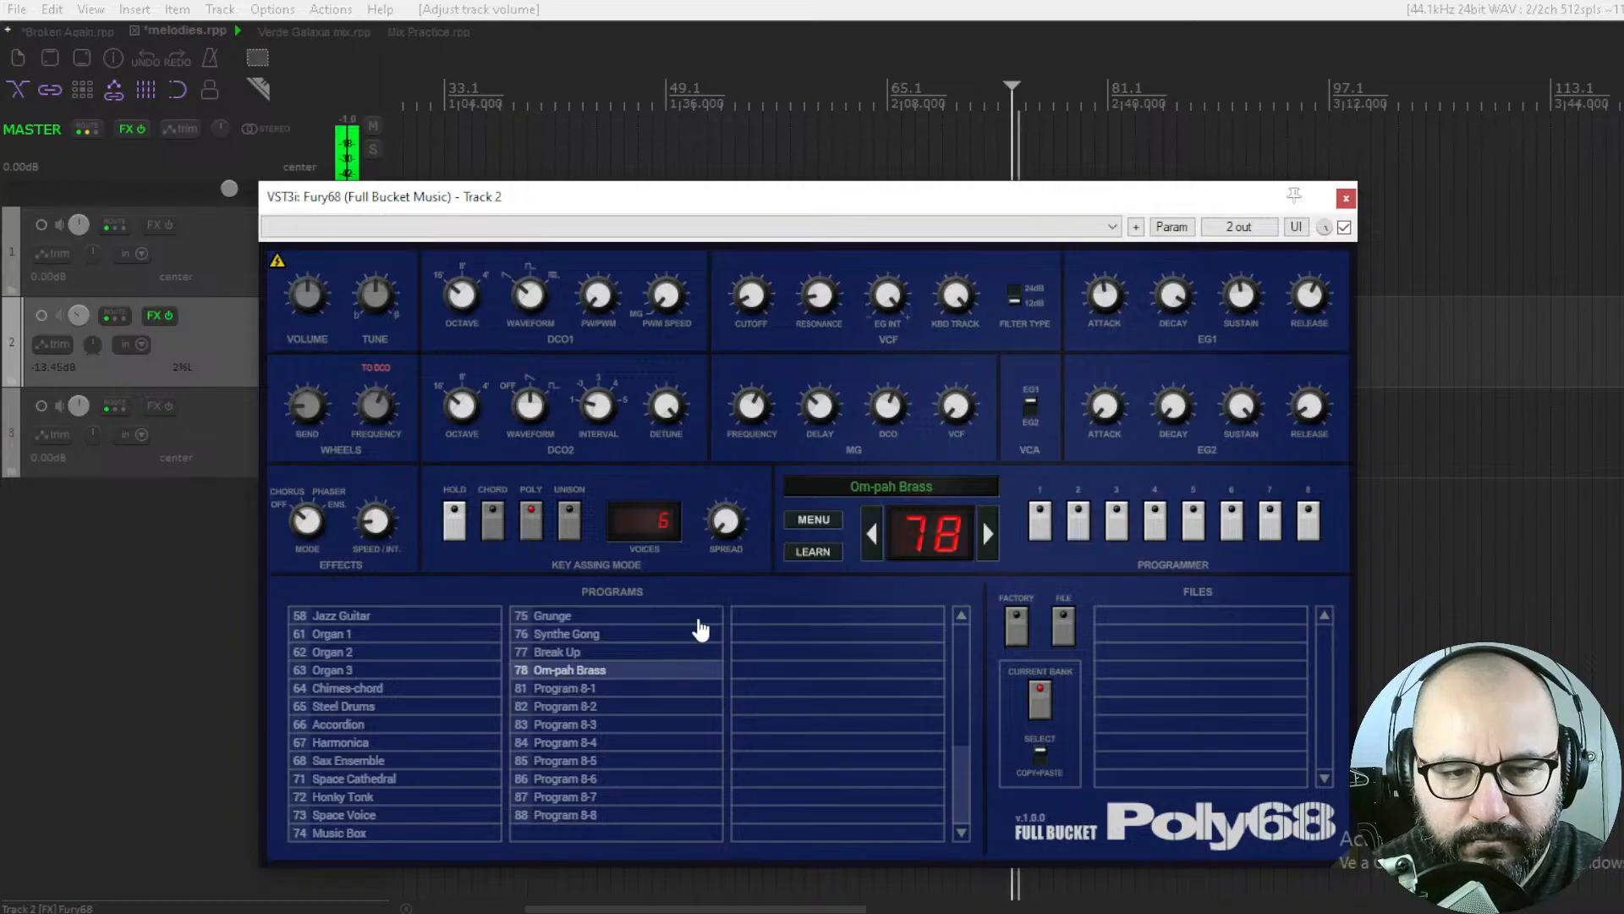
Audition the Space Voice and Space Cathedral programs and leave Sax Ensemble loaded
{"action": "left_click", "coordinate": [402, 817]}
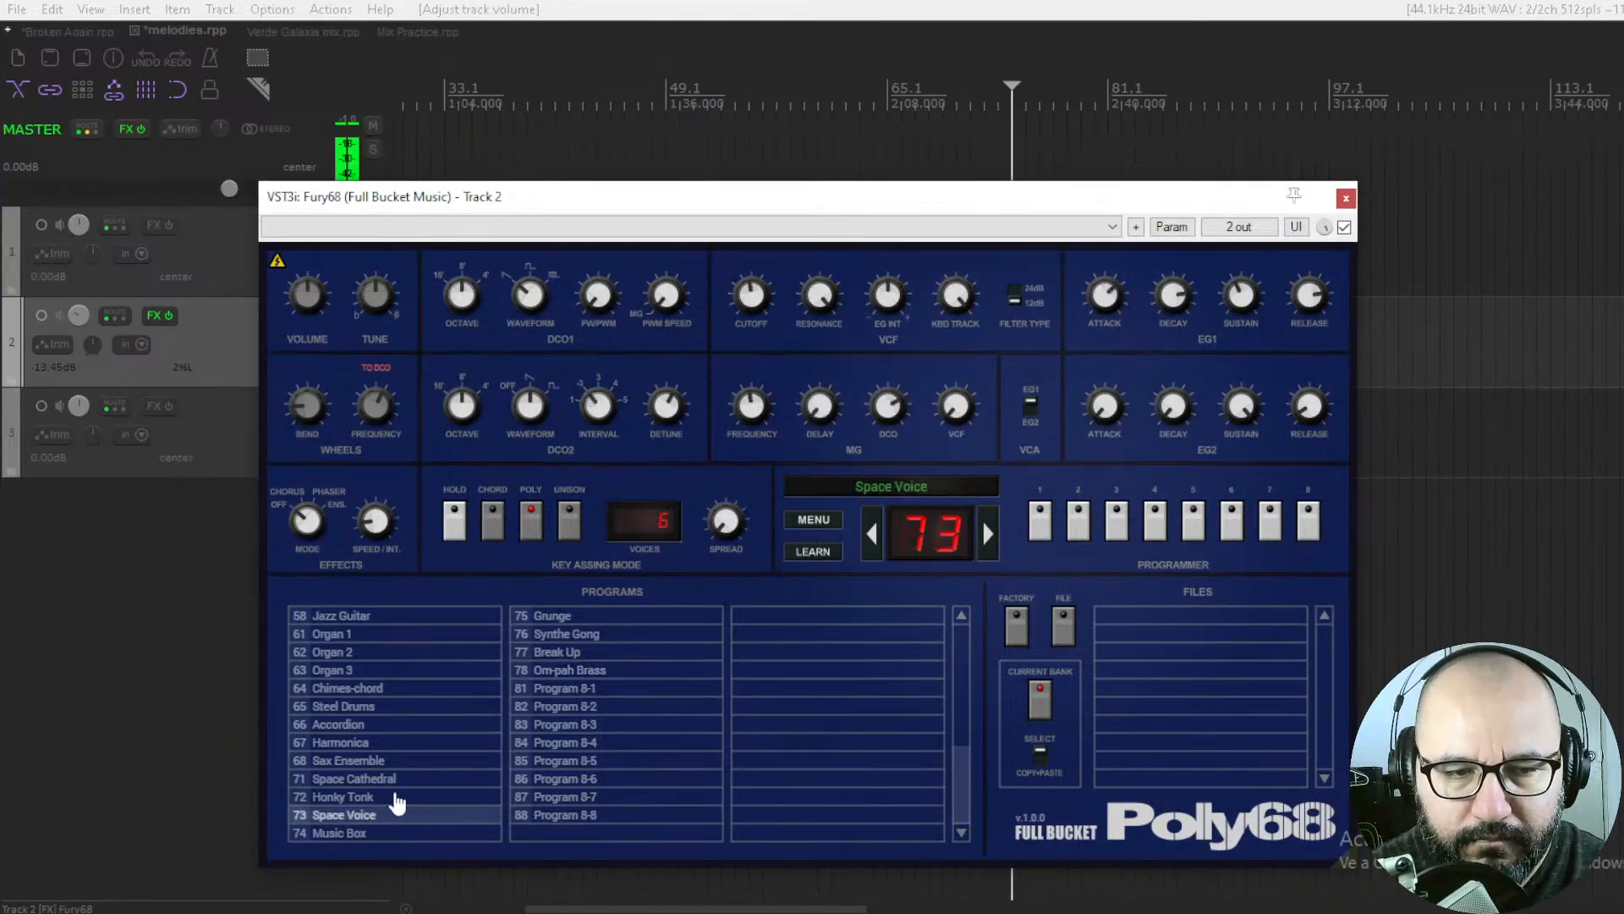
{"action": "left_click", "coordinate": [394, 780]}
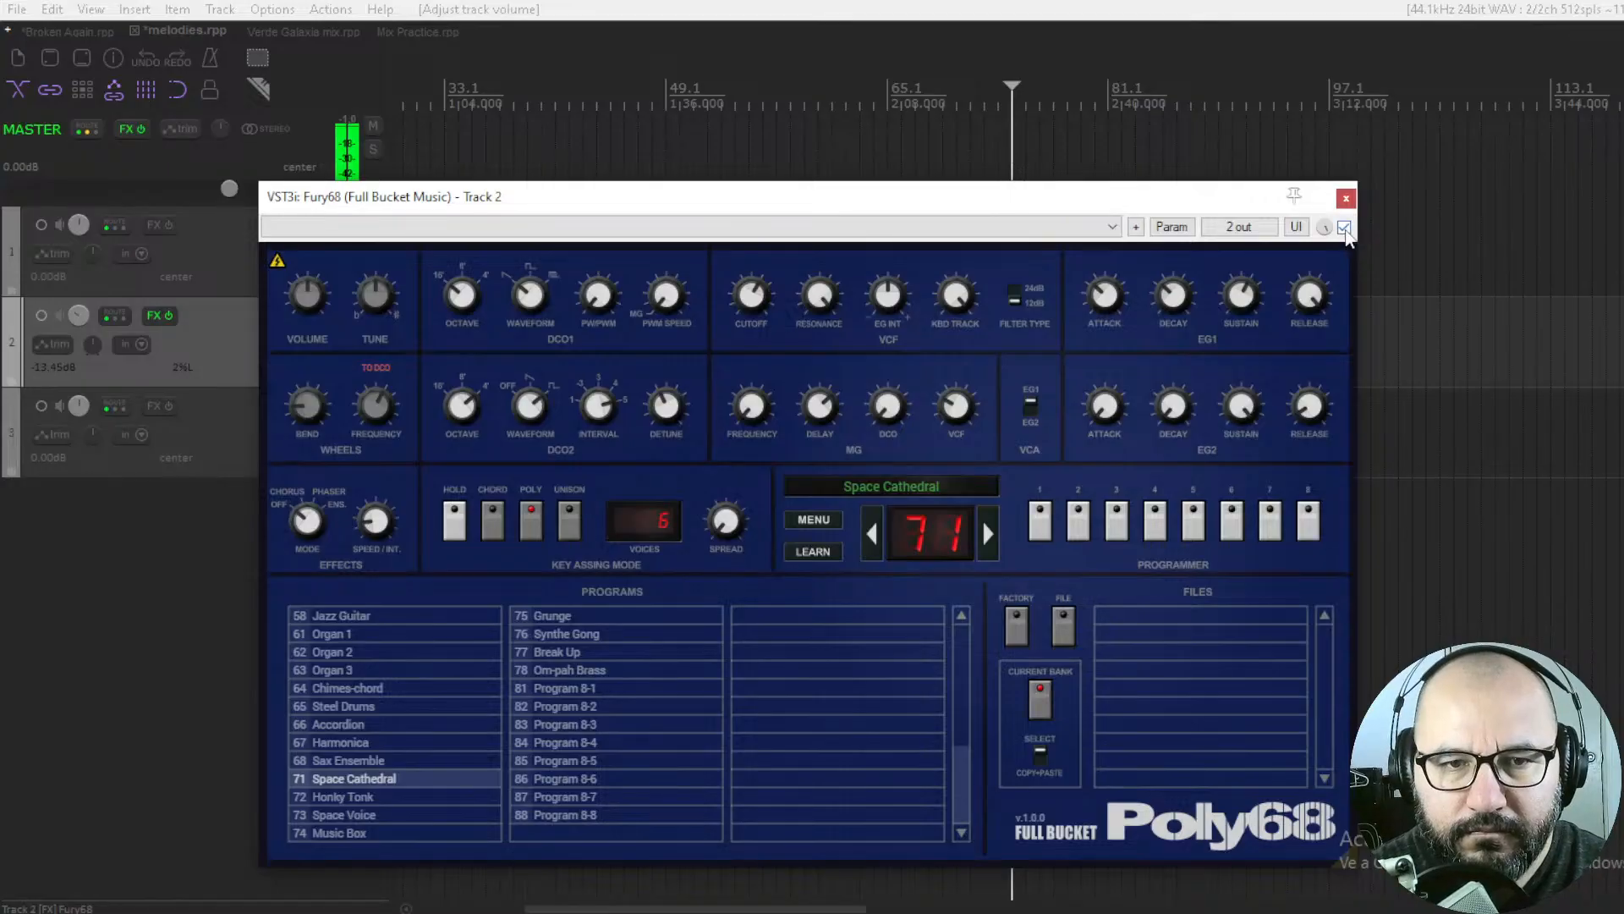
{"action": "left_click", "coordinate": [391, 762]}
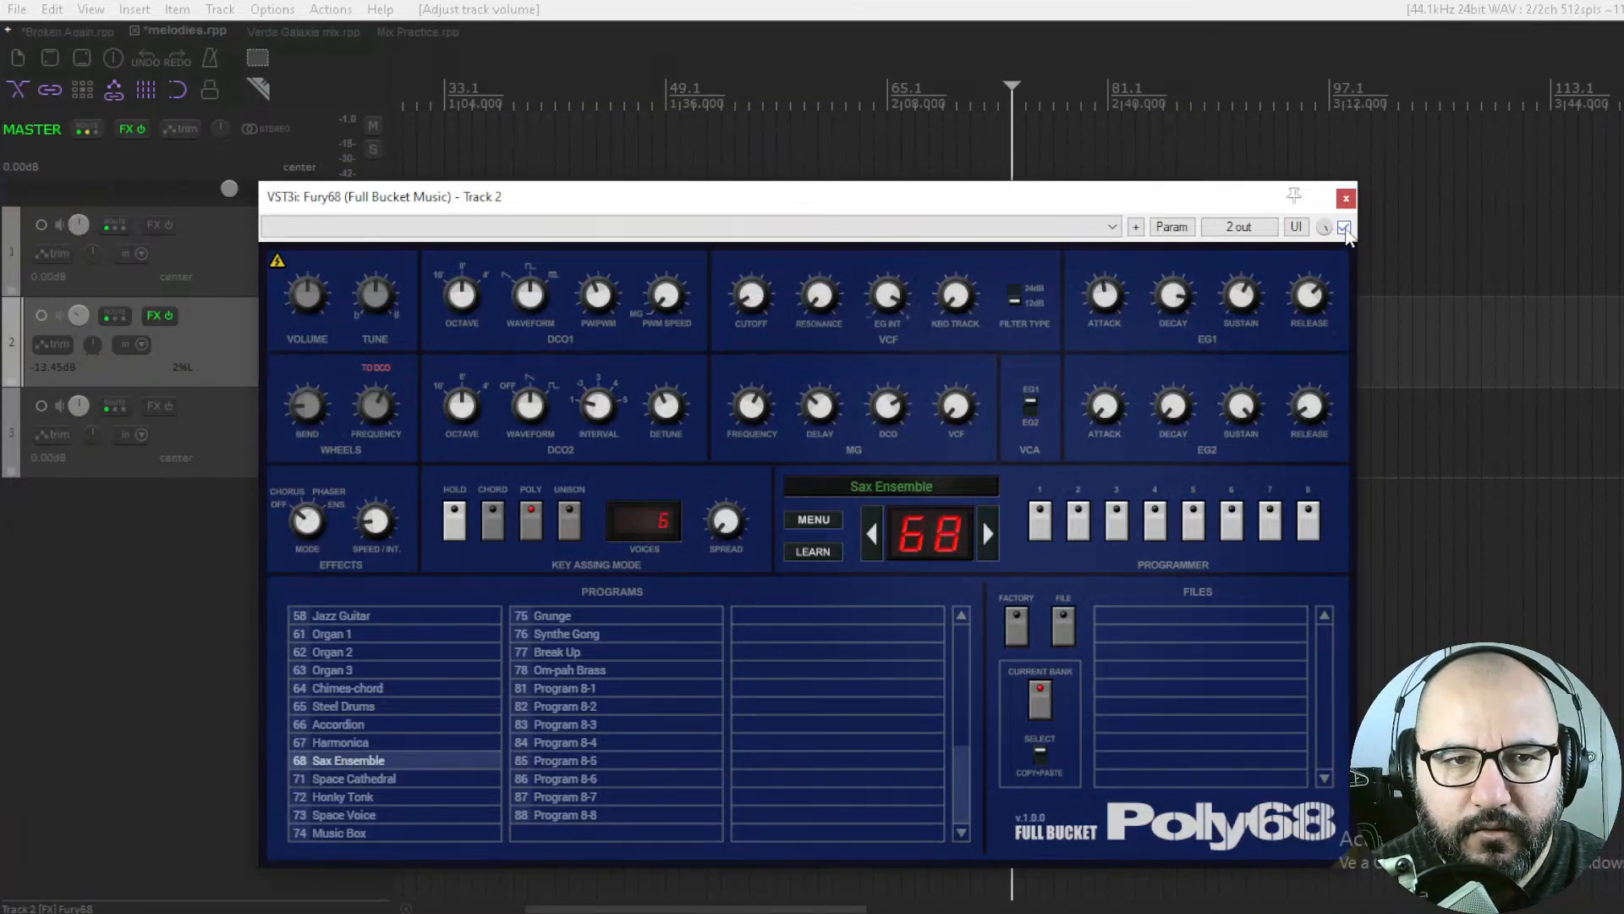
Bypass the synth from its original Fury-68 view and switch to the Verde Galaxia mix project
{"action": "left_click", "coordinate": [279, 263]}
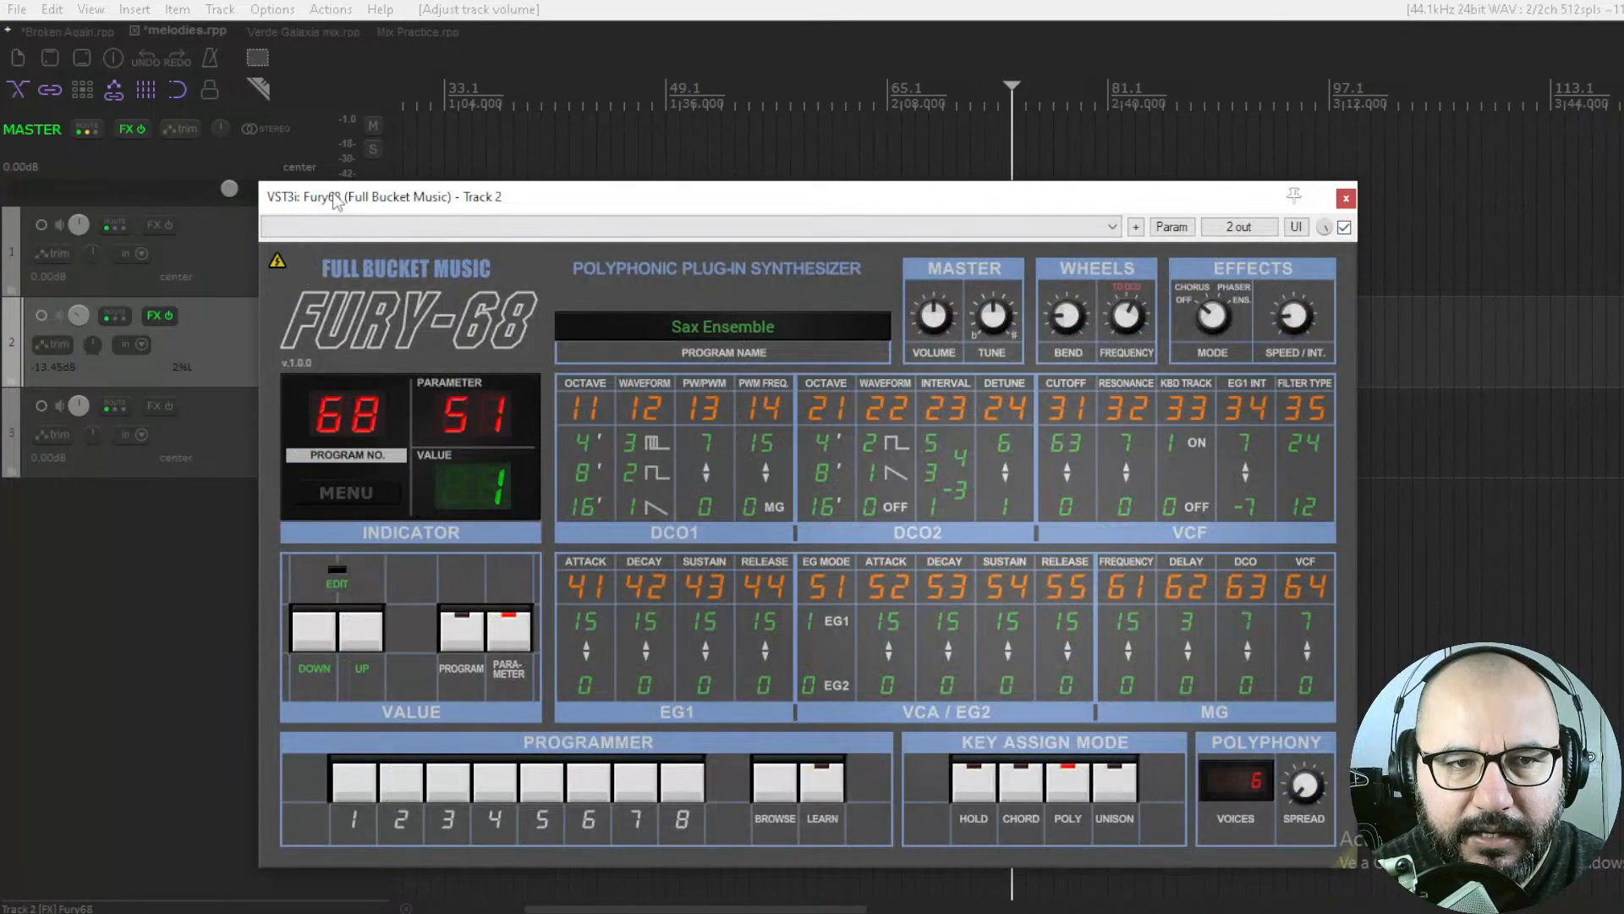
{"action": "left_click", "coordinate": [1344, 227]}
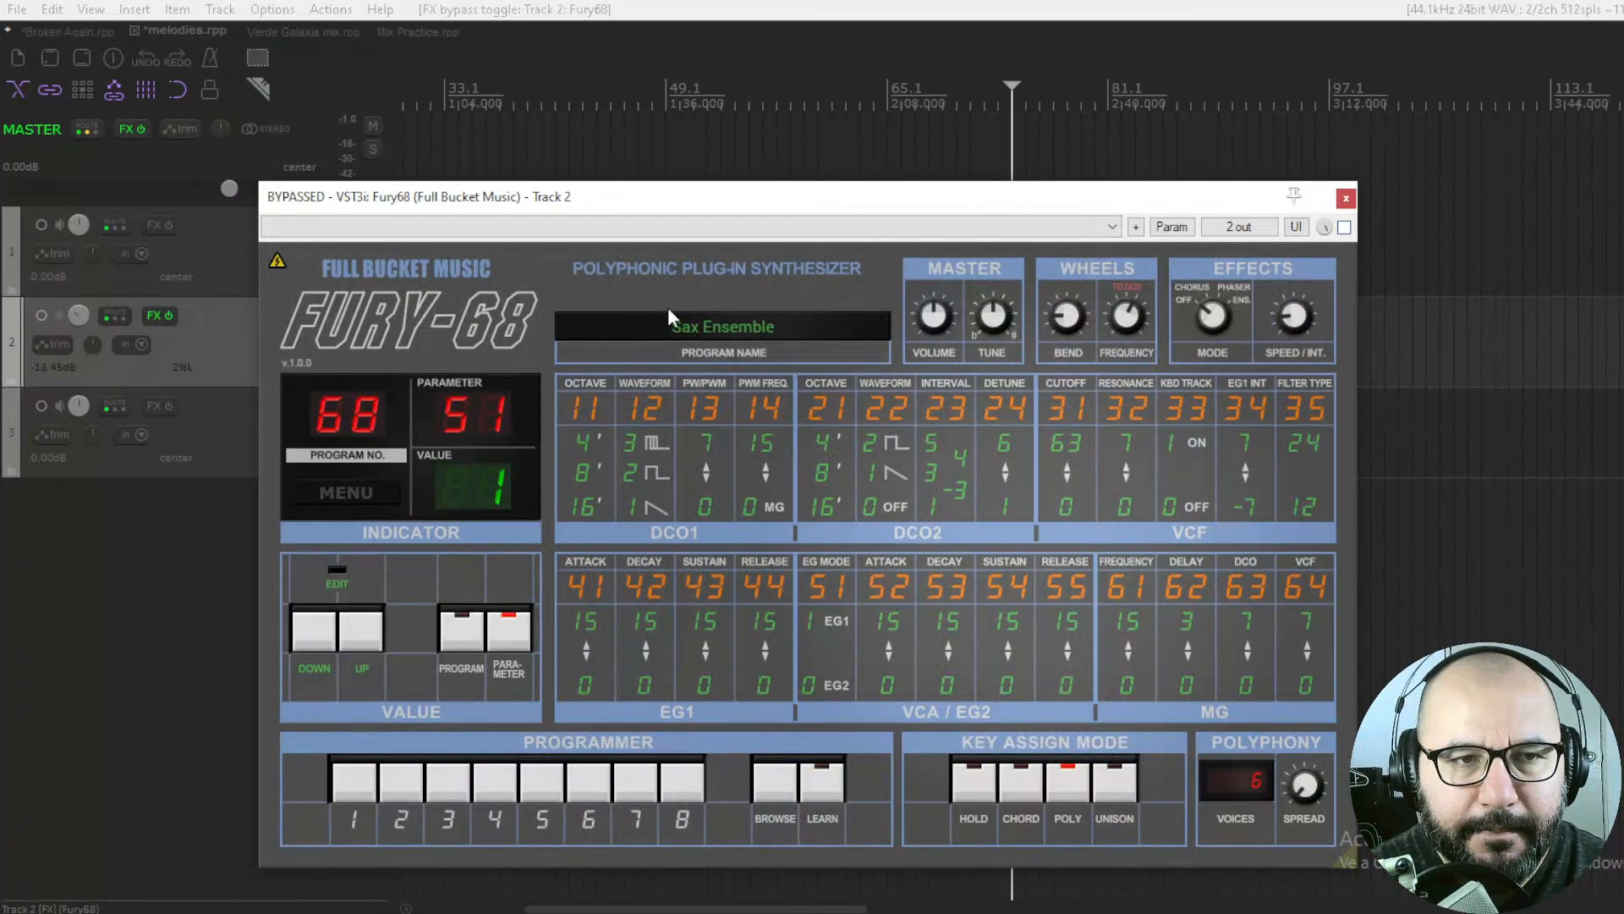
{"action": "left_click", "coordinate": [295, 31]}
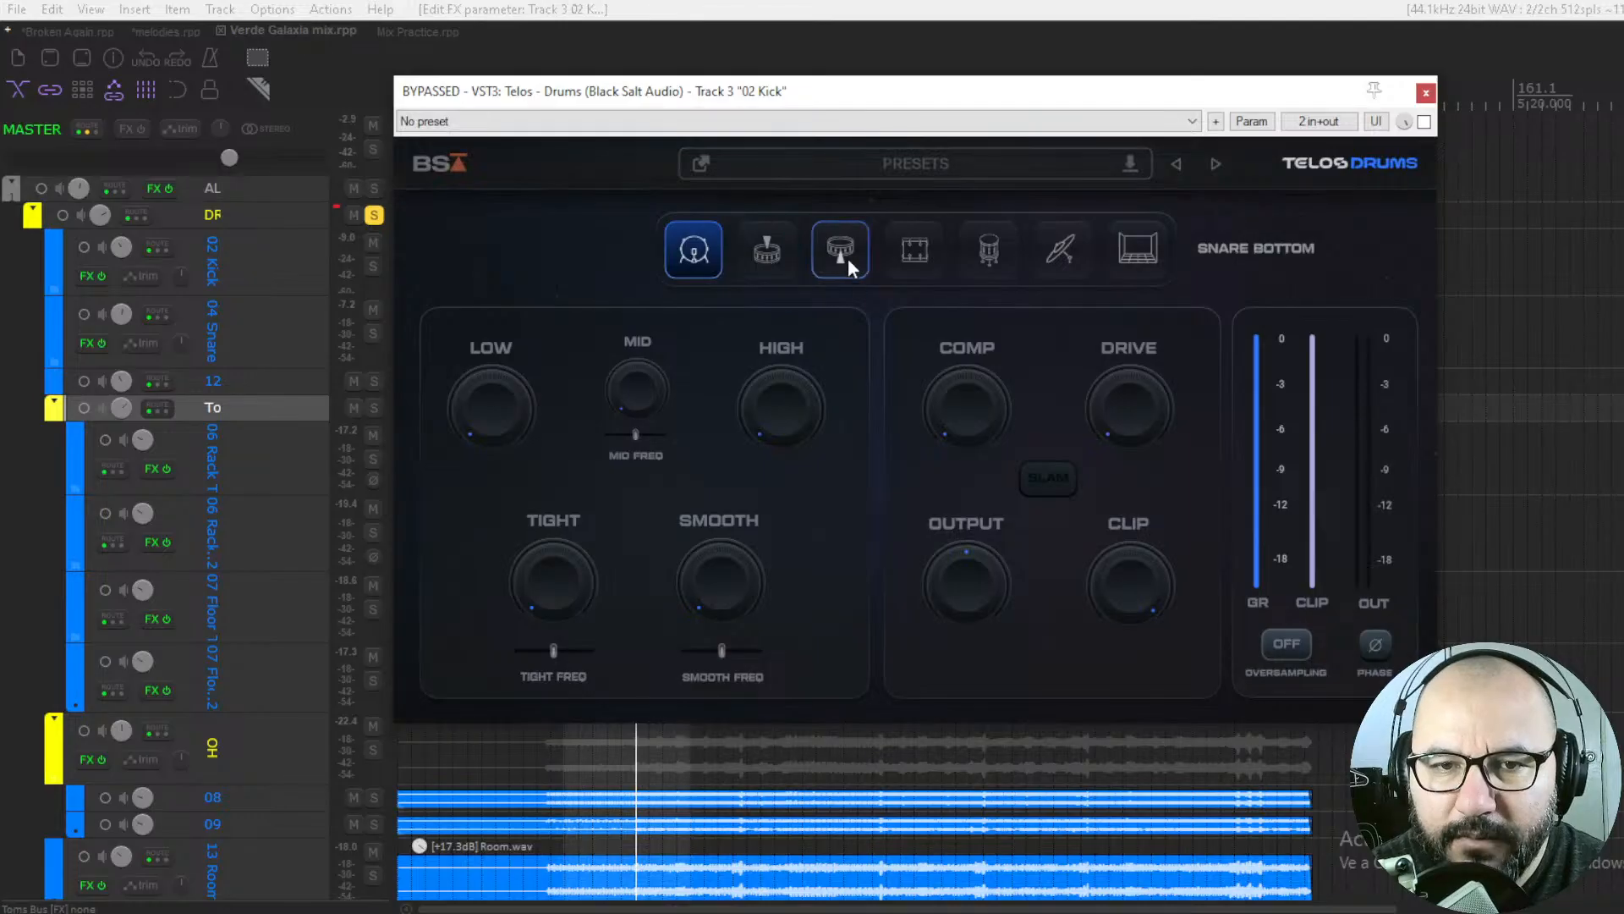
Show the Telos Drums modes on the 02 Kick track, from Rack Toms and Floor Toms through Room, and return to Kick Drum
{"action": "left_click", "coordinate": [915, 252]}
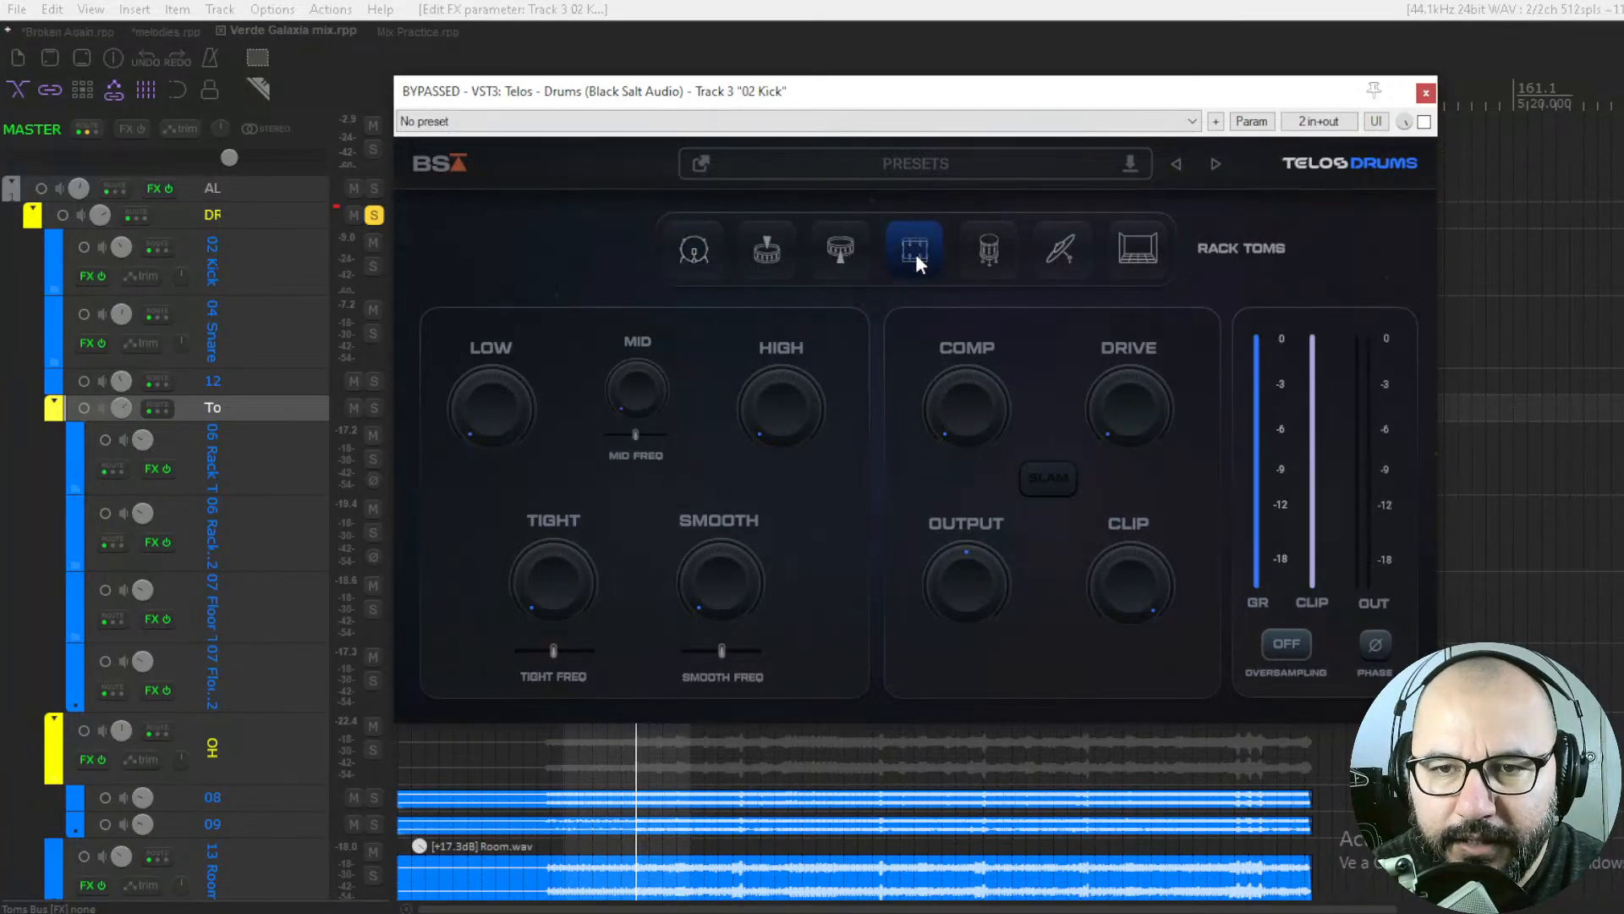
{"action": "left_click", "coordinate": [1005, 251]}
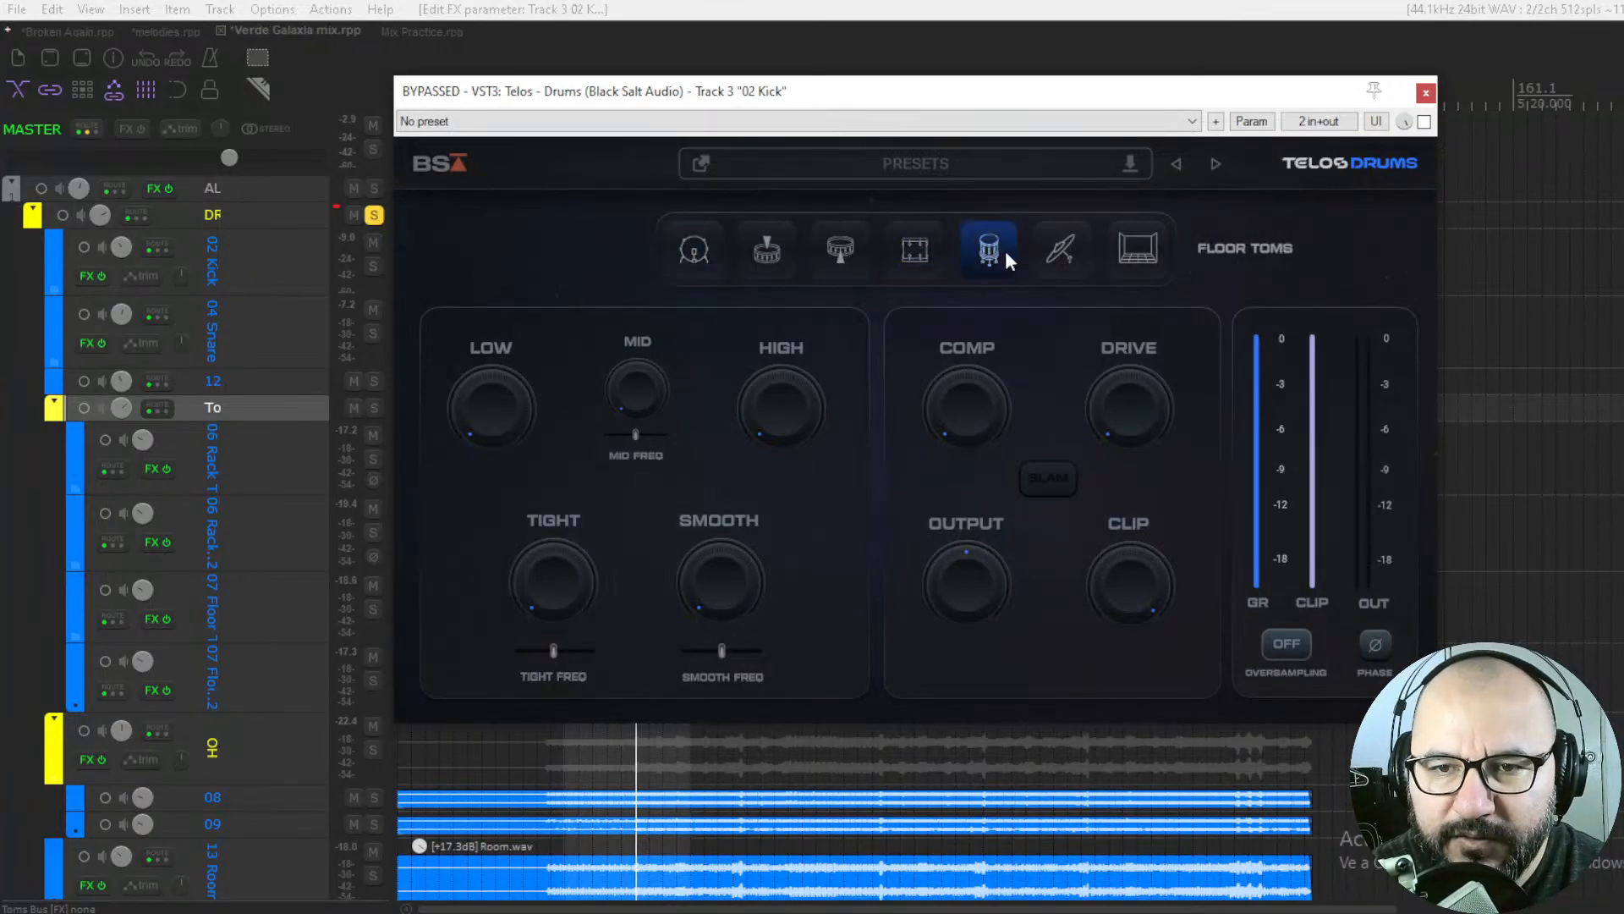
{"action": "left_click", "coordinate": [1059, 250]}
{"action": "left_click", "coordinate": [1149, 251]}
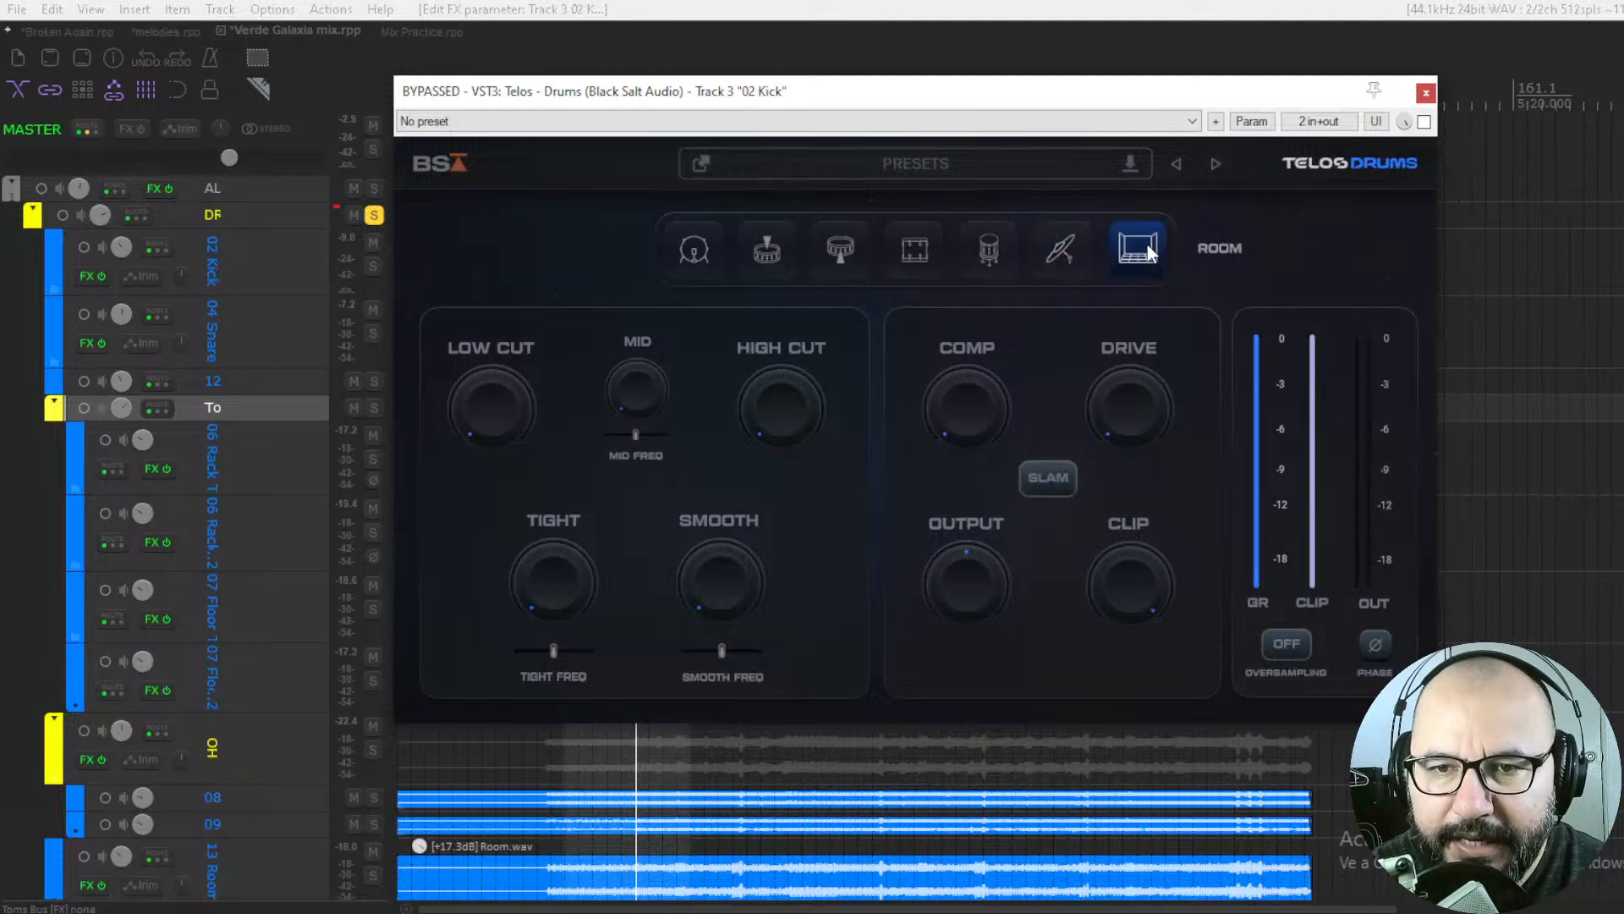
{"action": "left_click", "coordinate": [689, 252]}
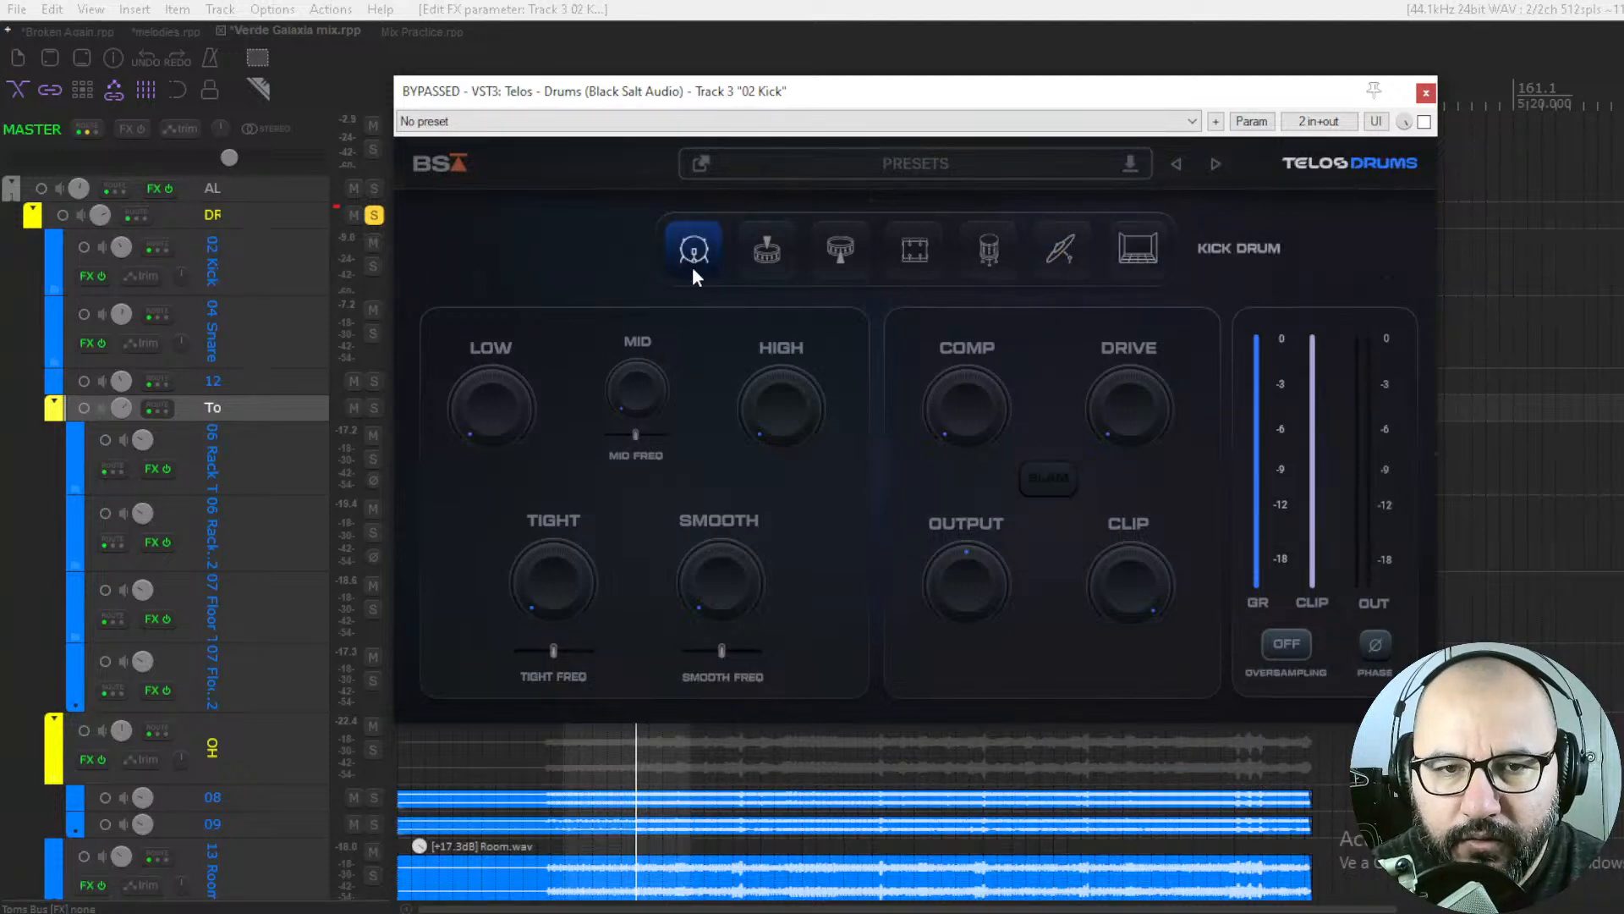
Show the Telos Drums modes from Snare Top and Snare Bottom through Cymbals and Room, and return to Kick Drum
{"action": "left_click", "coordinate": [761, 254]}
{"action": "left_click", "coordinate": [819, 250]}
{"action": "left_click", "coordinate": [1063, 250]}
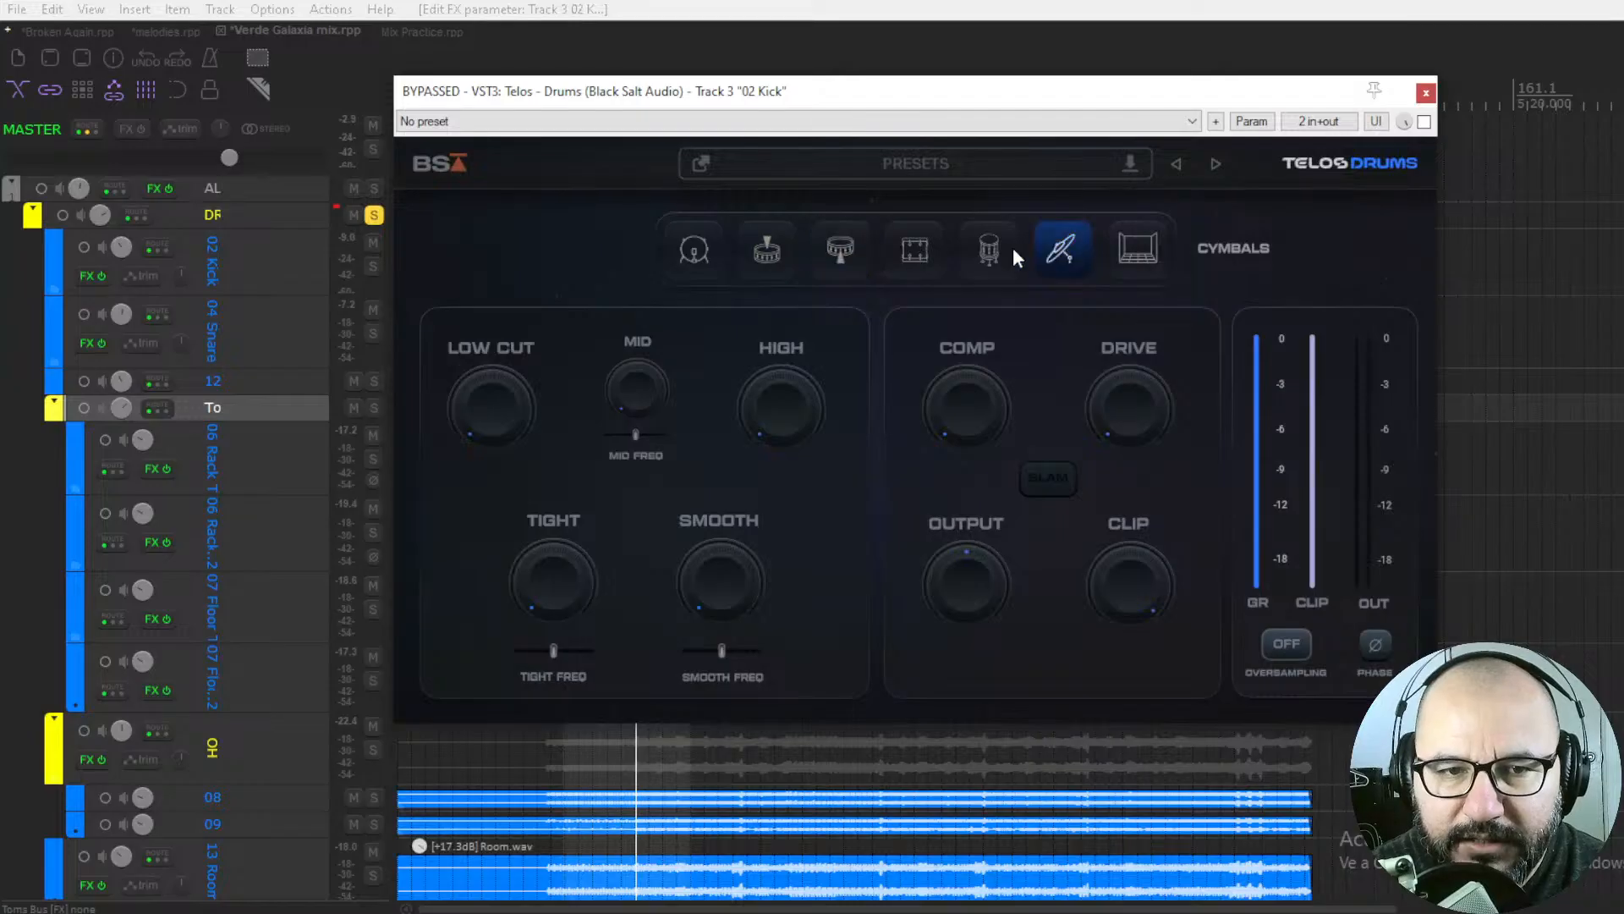
{"action": "left_click", "coordinate": [1137, 249]}
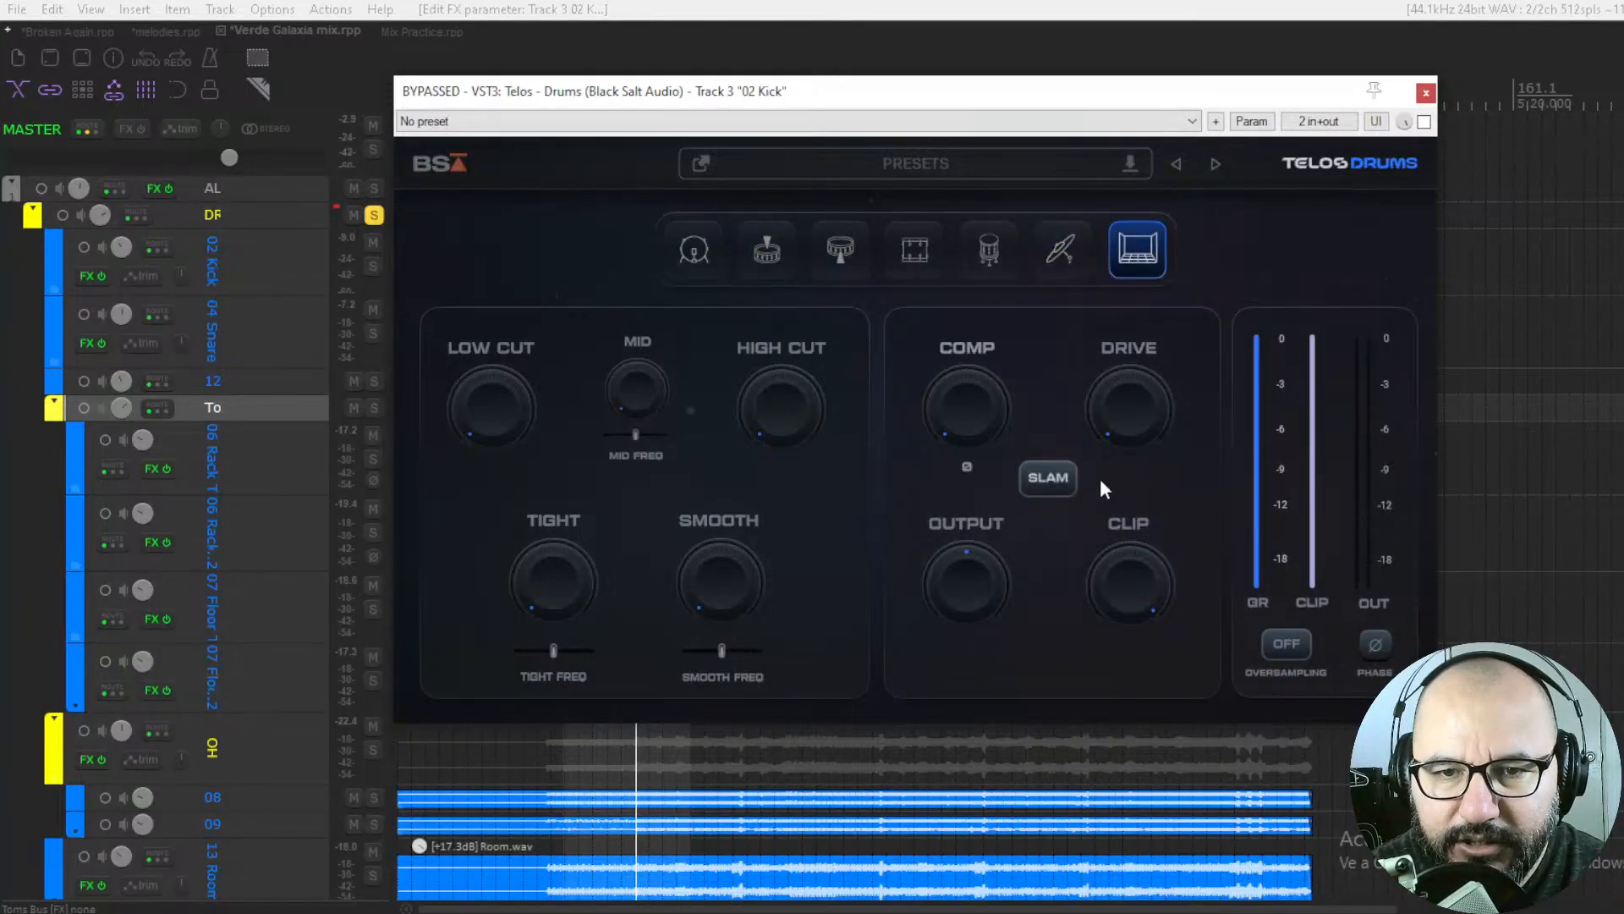
{"action": "left_click", "coordinate": [1063, 251]}
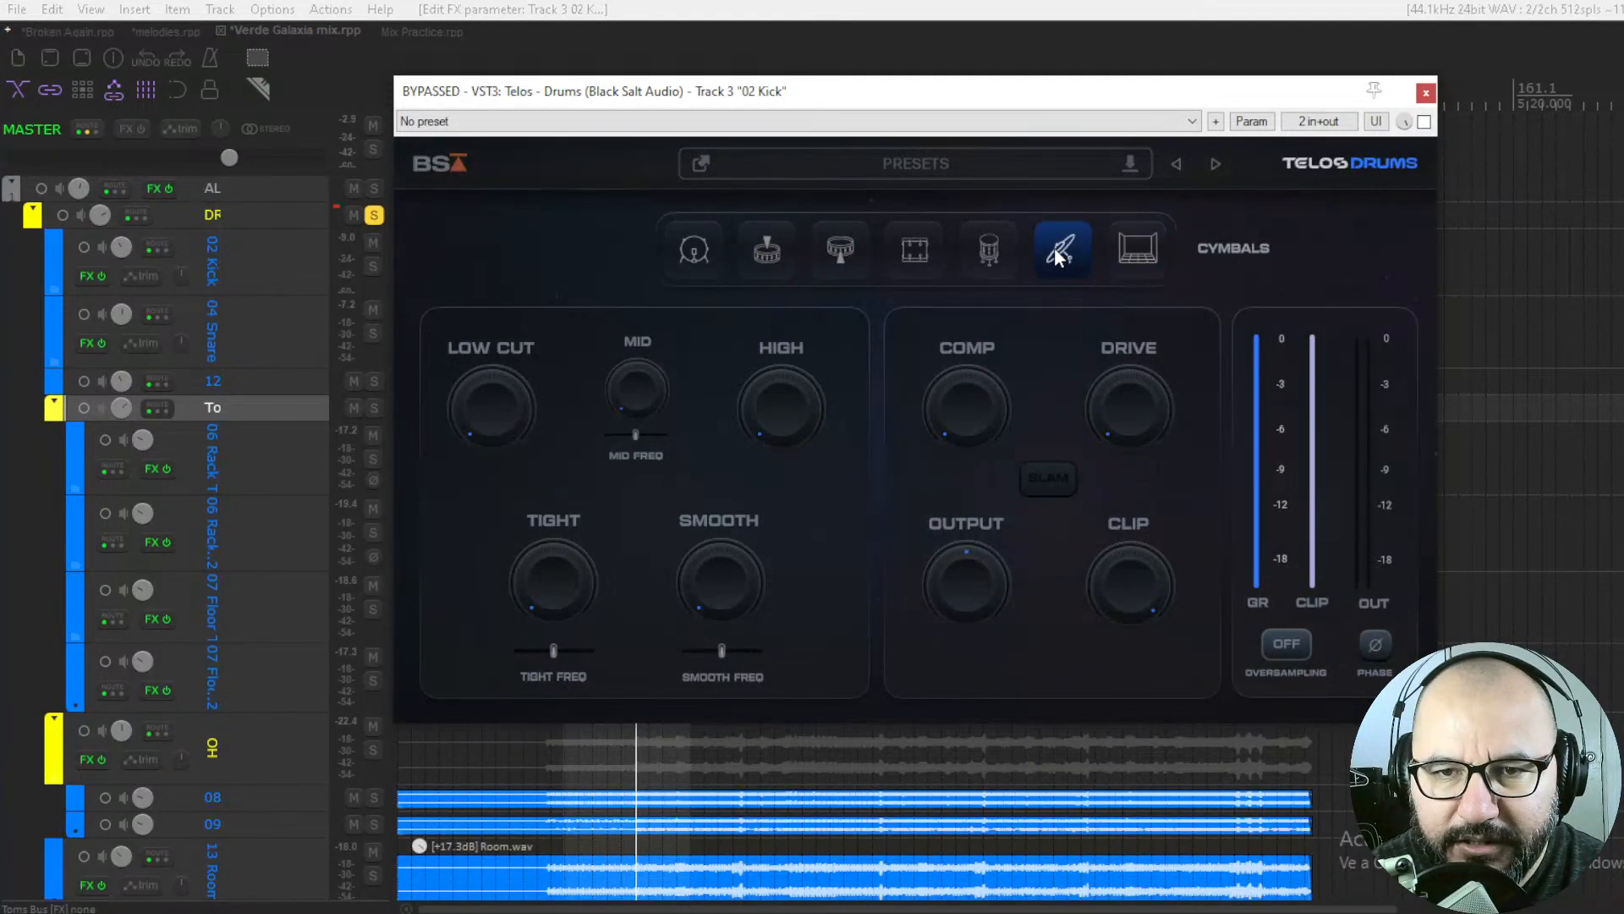
{"action": "left_click", "coordinate": [1126, 247]}
{"action": "left_click", "coordinate": [695, 252]}
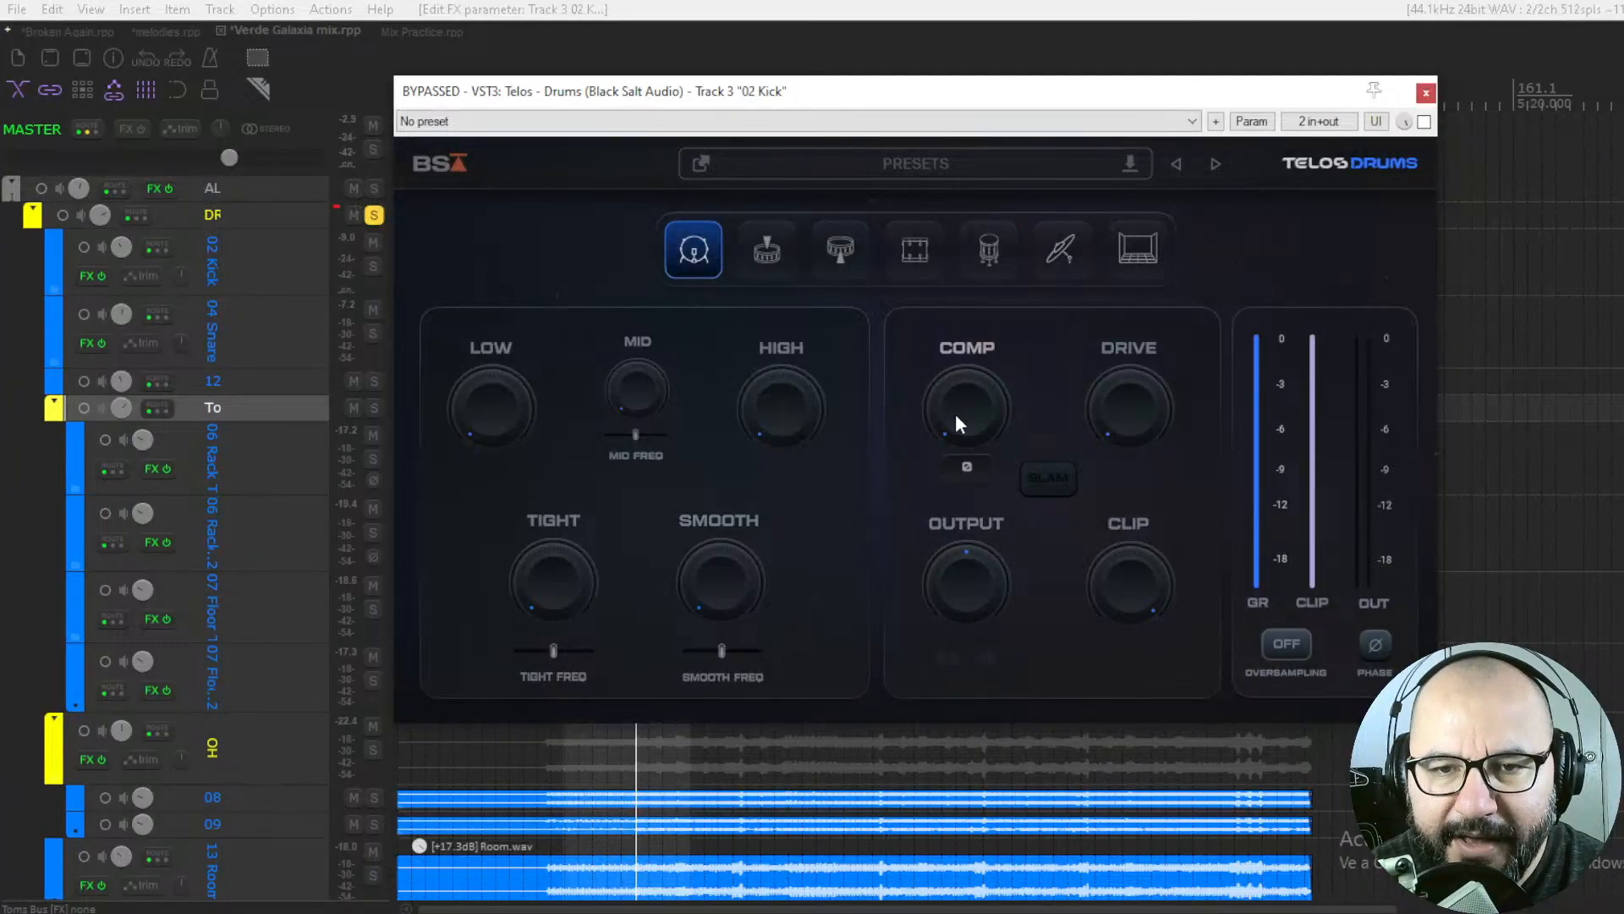
Show the Comp, Drive and Clip controls of the Kick Drum mode, leaving their settings as they are
{"action": "left_click_drag", "start_coordinate": [976, 411], "coordinate": [964, 466]}
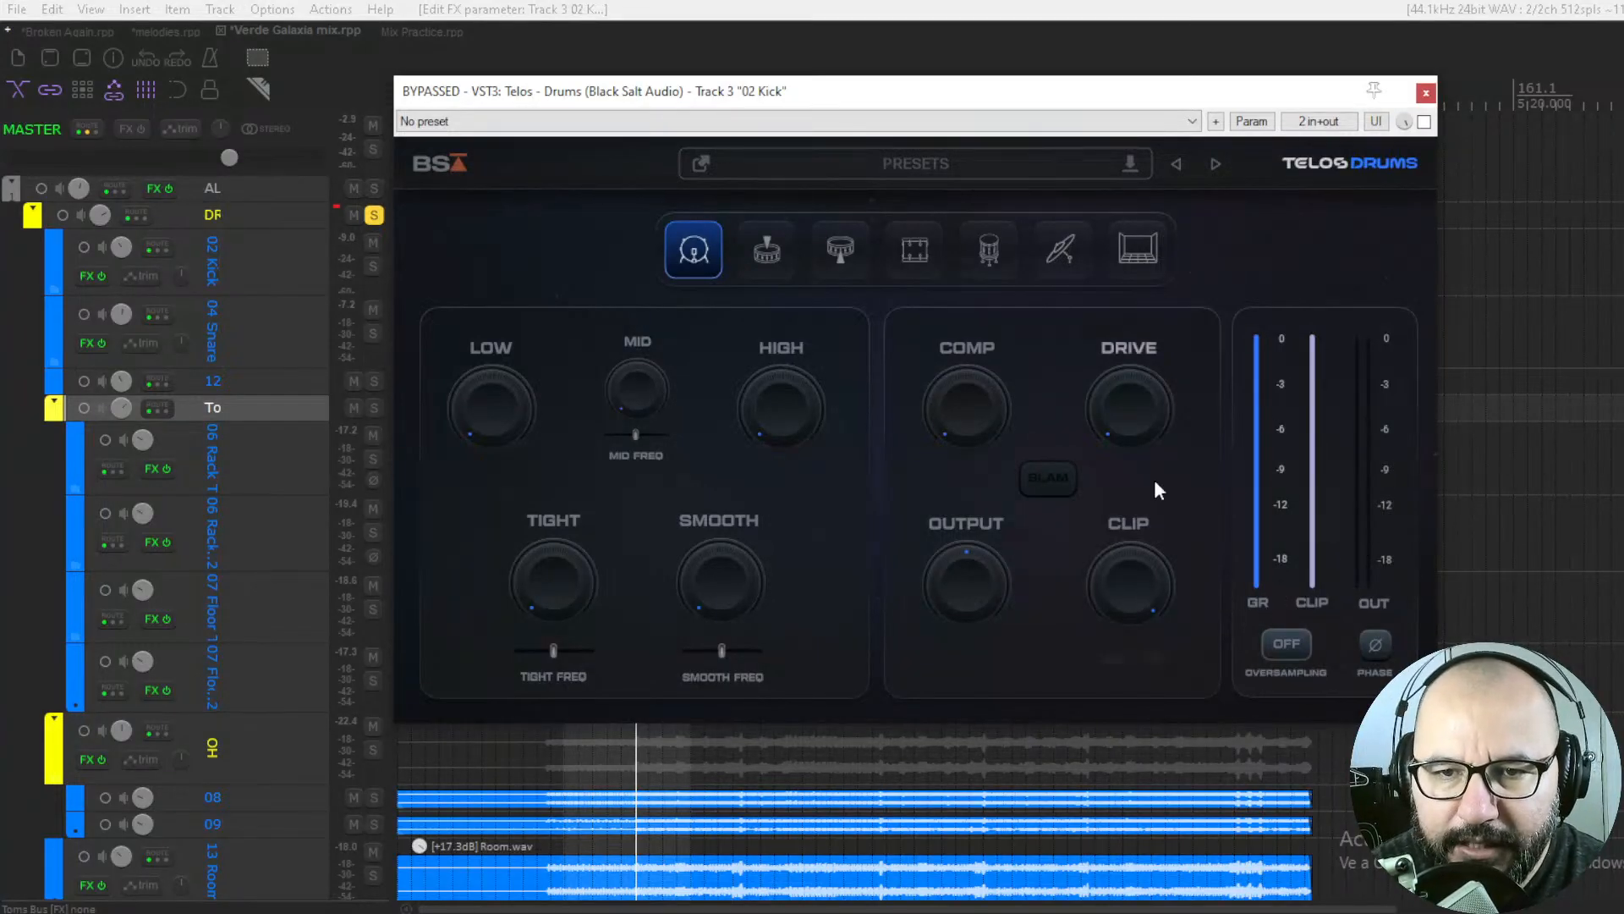
{"action": "mouse_move", "coordinate": [1117, 424]}
{"action": "left_mouse_down"}
{"action": "mouse_move", "coordinate": [1144, 213]}
{"action": "mouse_move", "coordinate": [1099, 423]}
{"action": "left_mouse_up"}
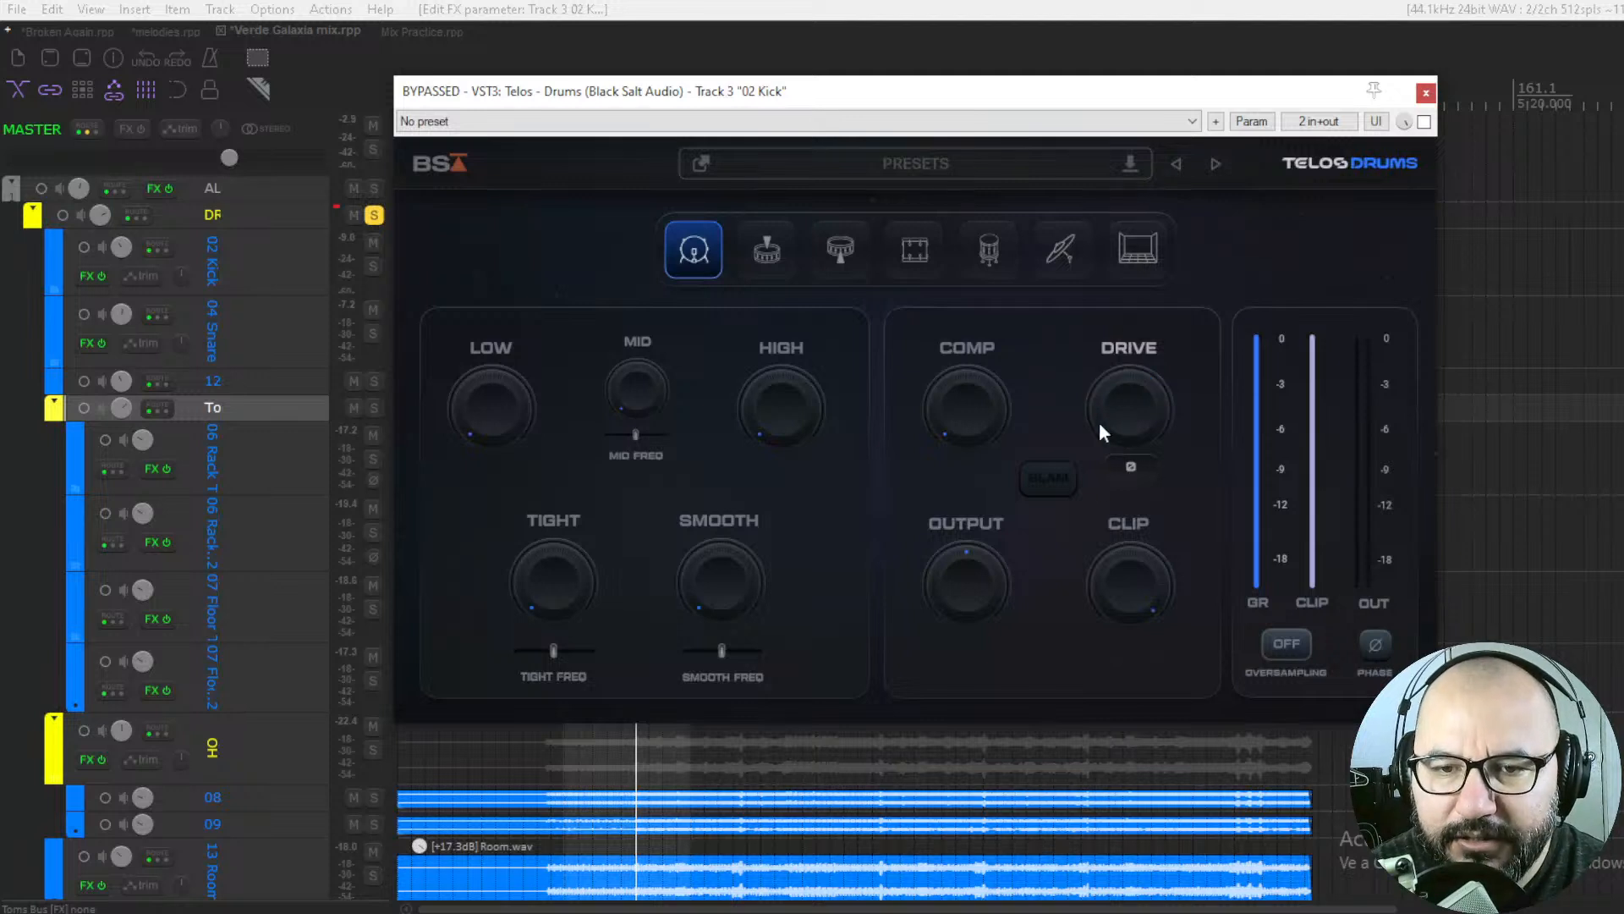
{"action": "mouse_move", "coordinate": [1059, 577]}
{"action": "mouse_move", "coordinate": [1137, 546]}
{"action": "left_mouse_down"}
{"action": "mouse_move", "coordinate": [1136, 504]}
{"action": "mouse_move", "coordinate": [1113, 747]}
{"action": "mouse_move", "coordinate": [1142, 524]}
{"action": "left_mouse_up"}
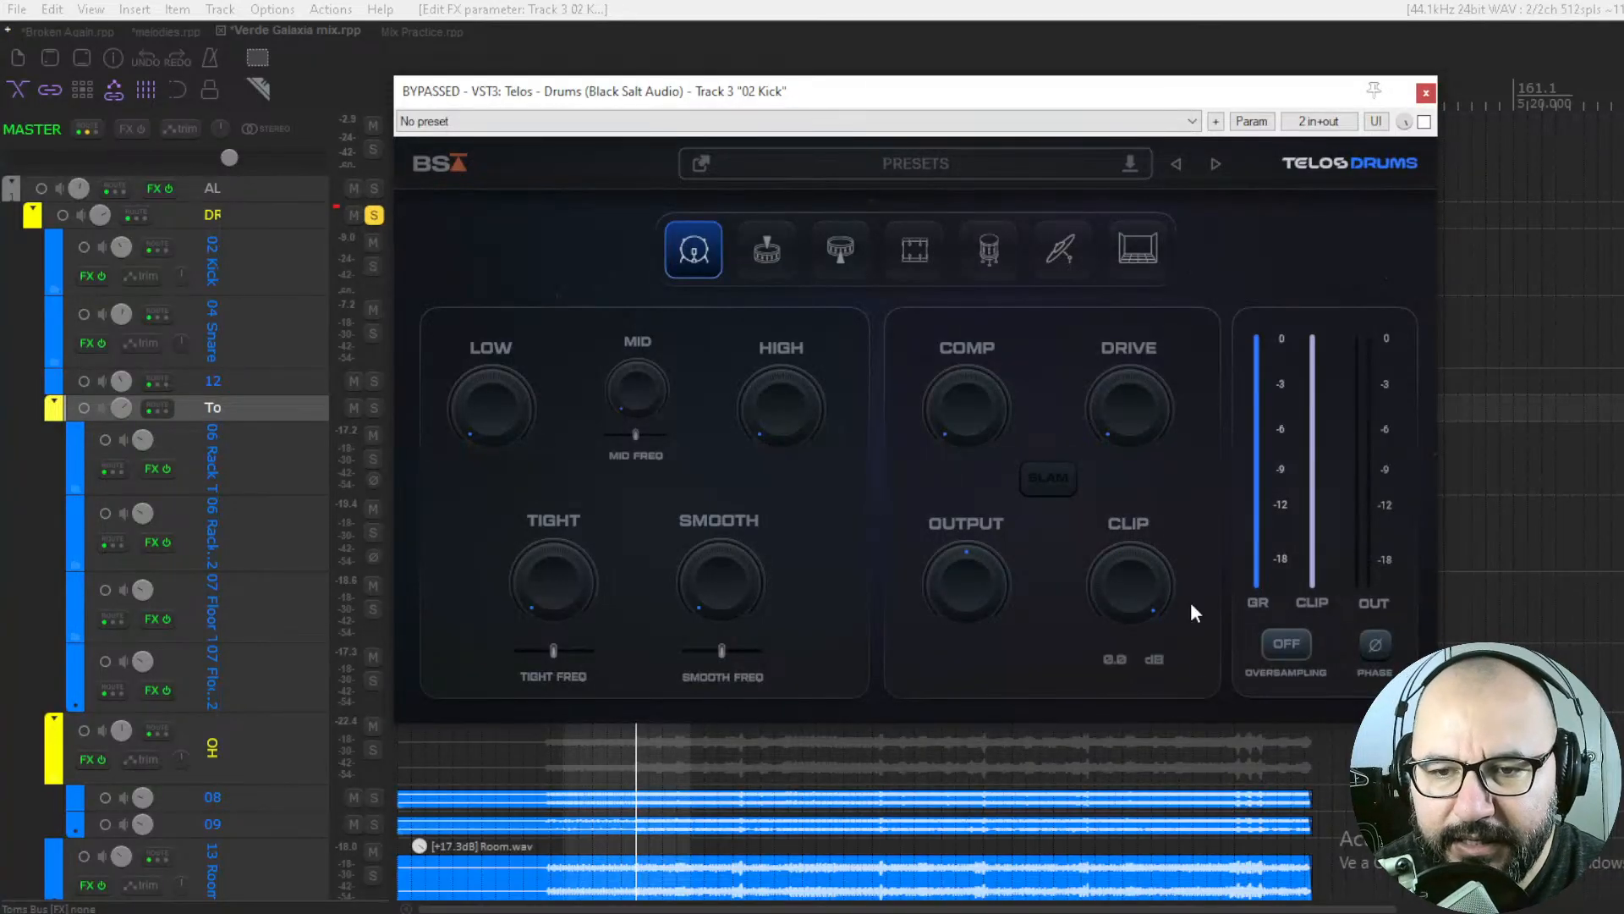
{"action": "mouse_move", "coordinate": [1137, 526]}
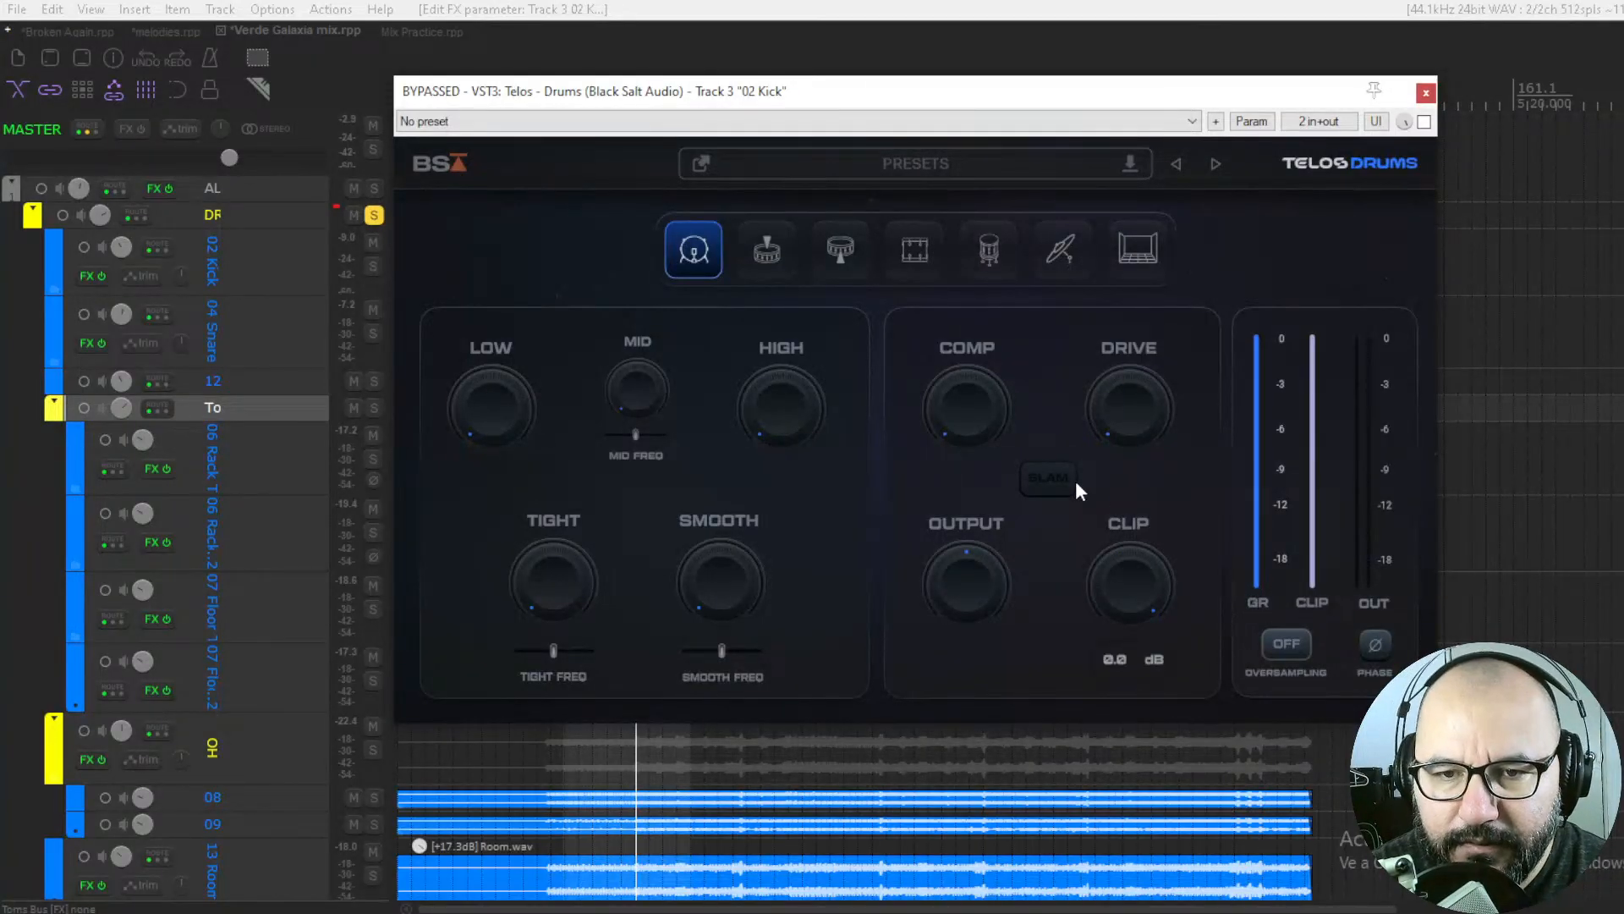
Switch to Room mode and turn its Slam option on and off again
{"action": "left_click", "coordinate": [1136, 248]}
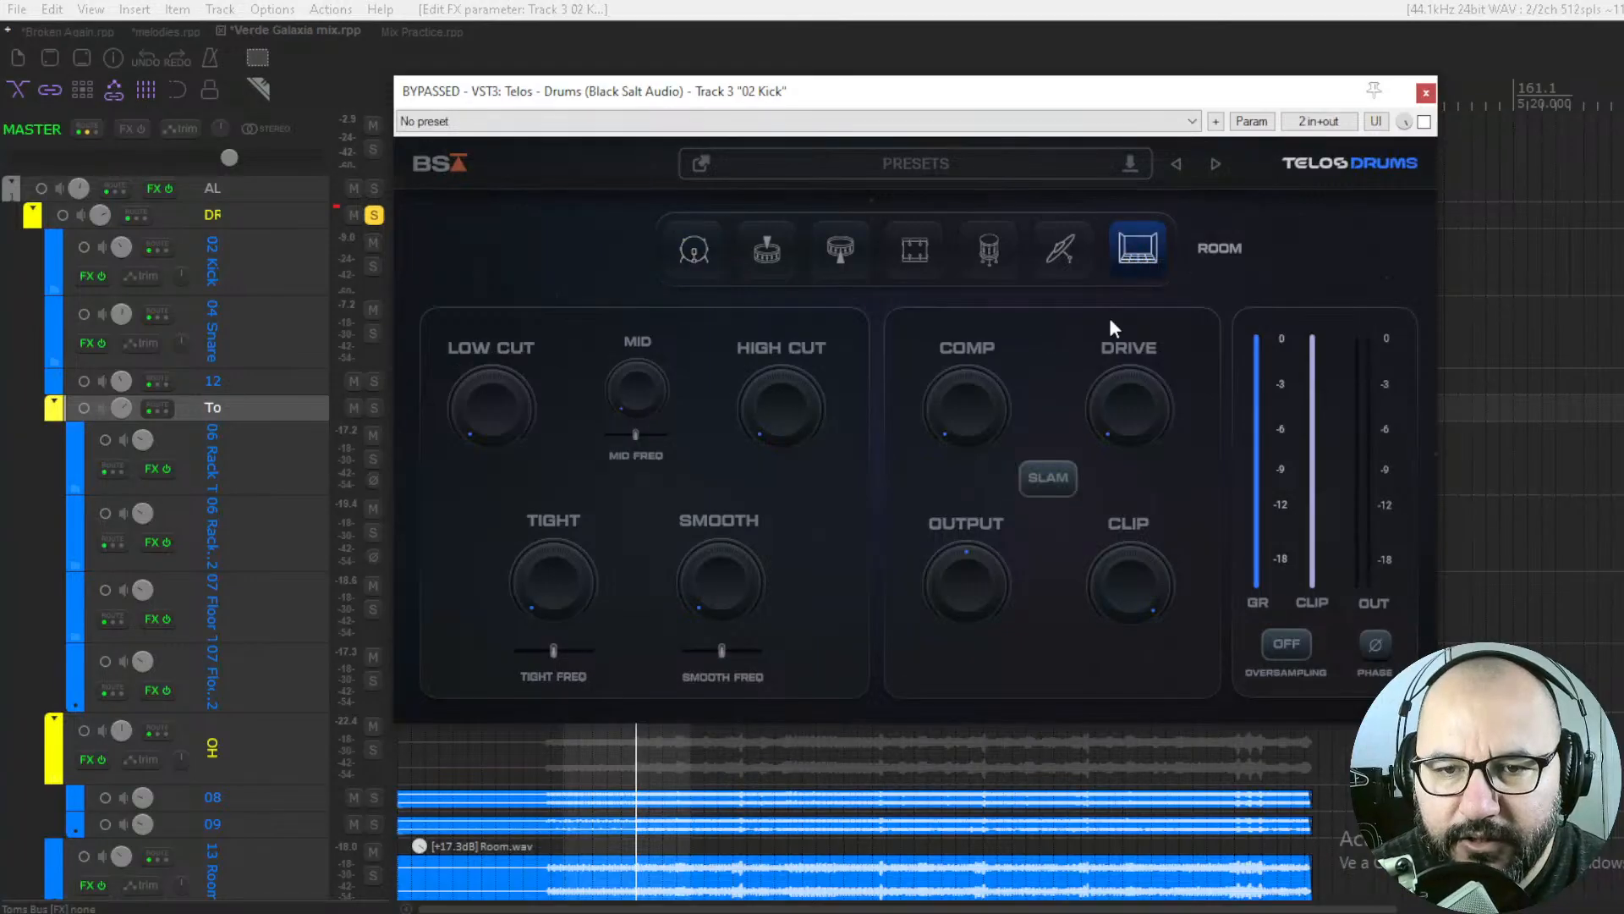
{"action": "left_click", "coordinate": [1039, 488]}
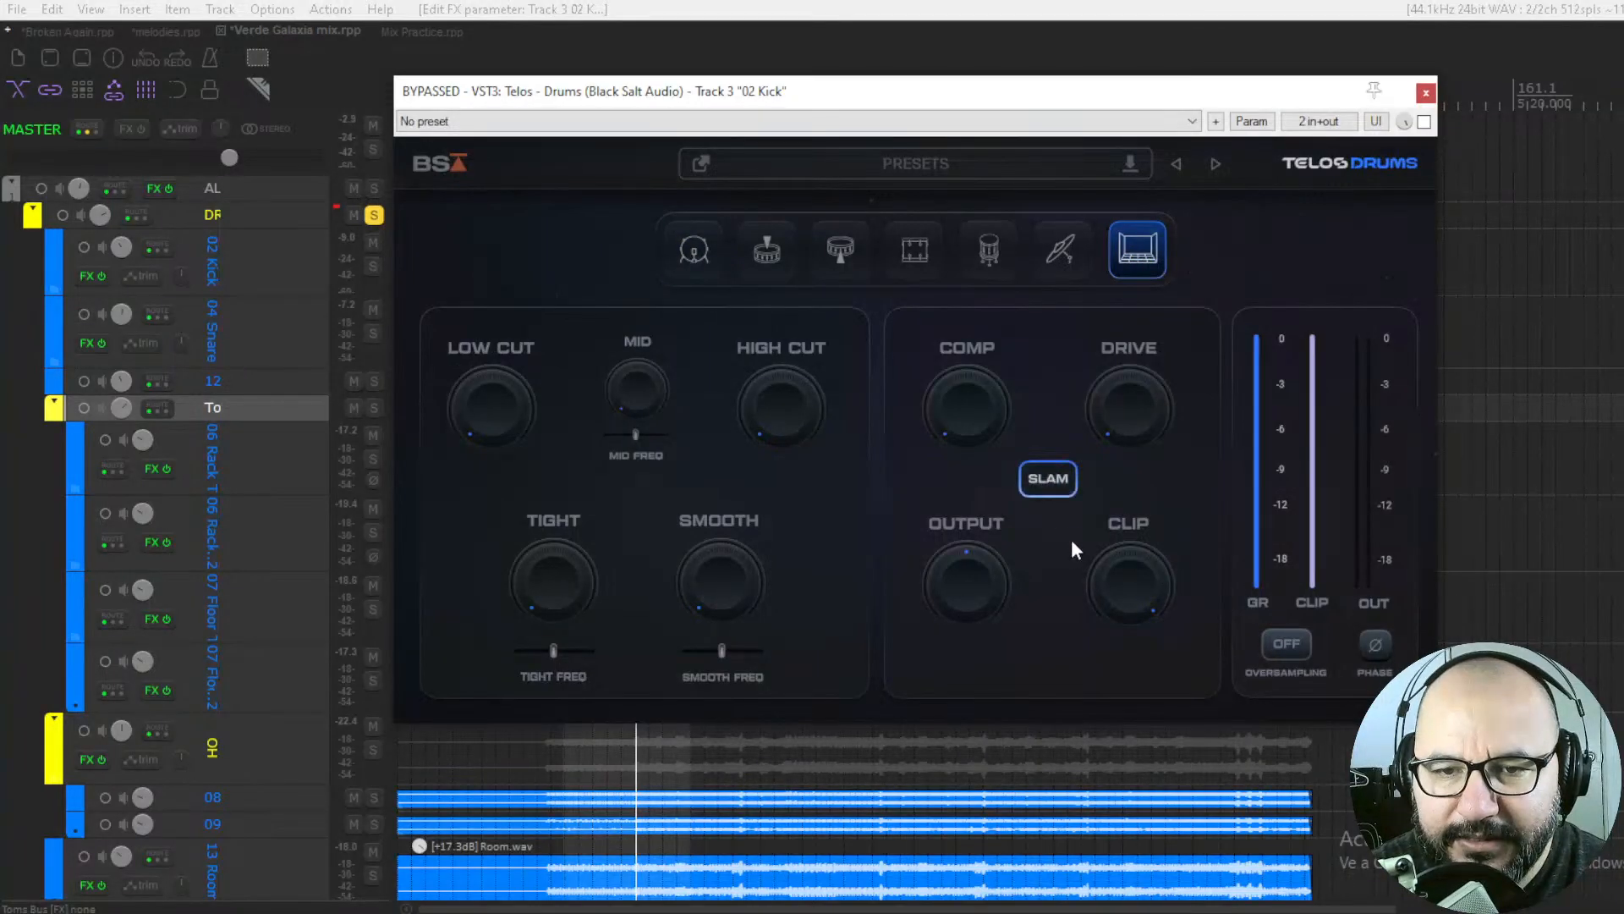
{"action": "left_click", "coordinate": [1049, 479]}
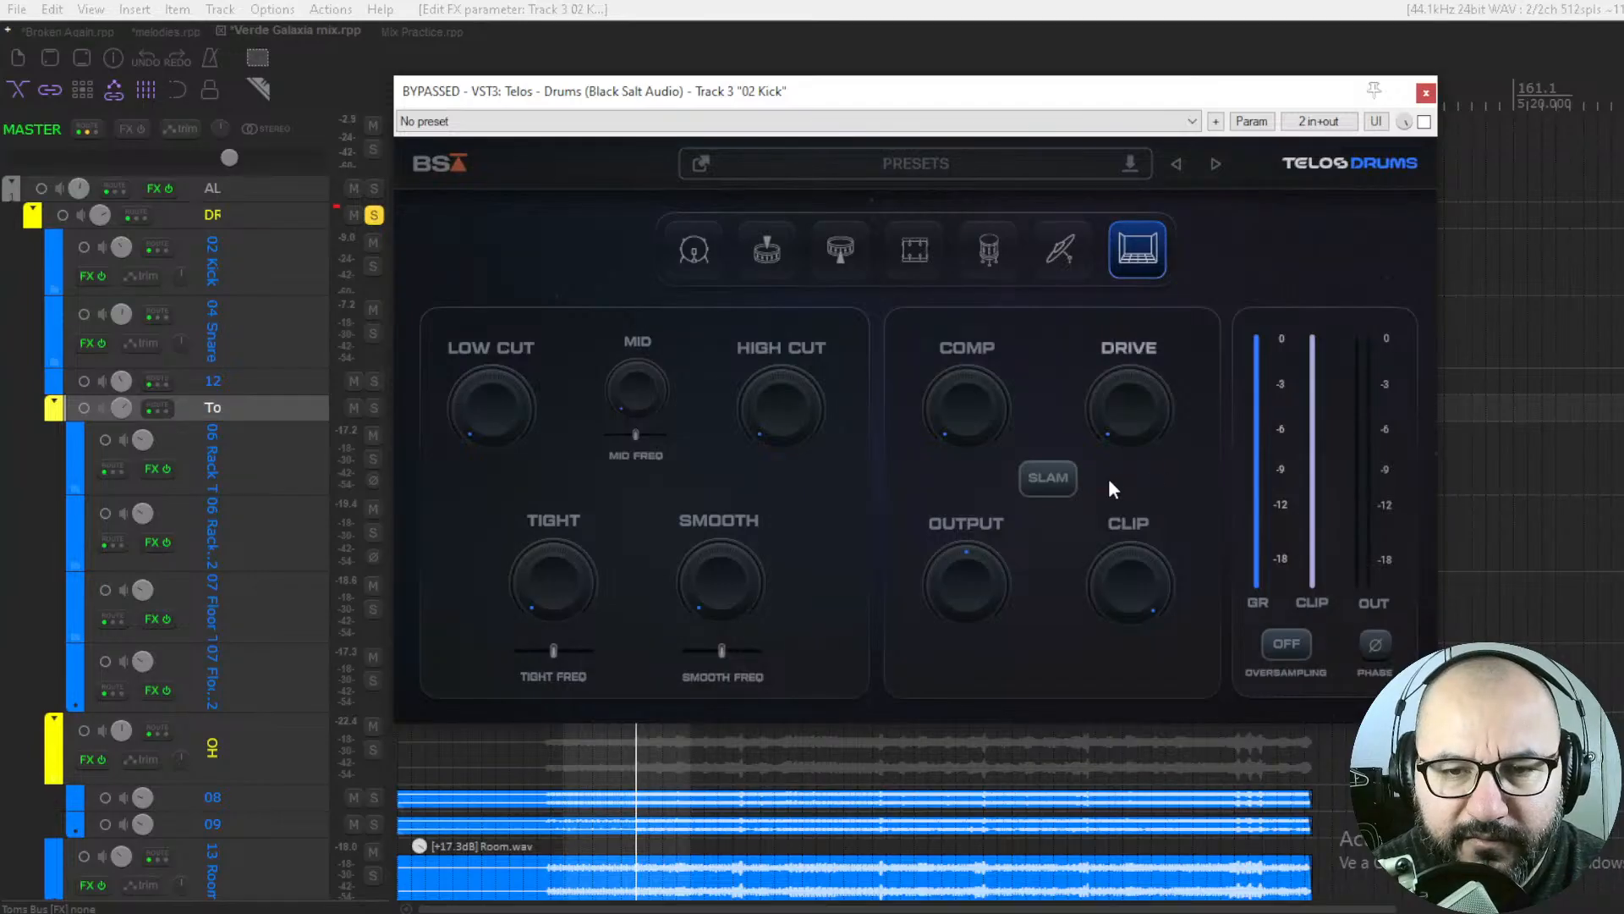
Compare the Kick Drum controls with the neighbouring drum modes, including Snare Top, and return to Kick Drum
{"action": "left_click", "coordinate": [704, 257]}
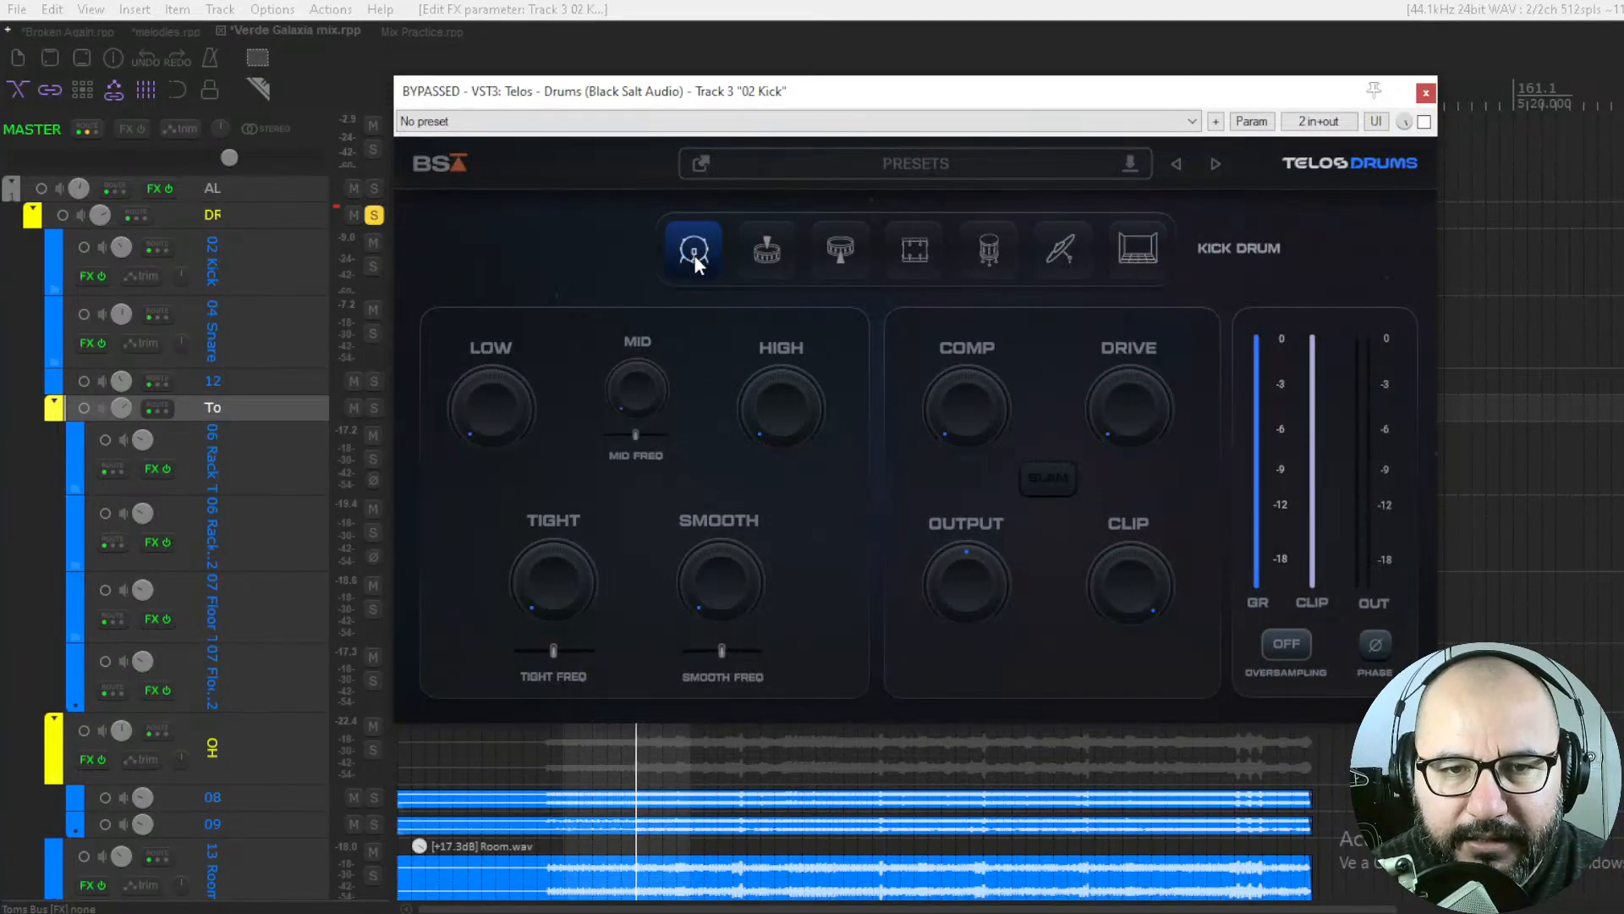
{"action": "left_click", "coordinate": [840, 249]}
{"action": "left_click", "coordinate": [772, 247]}
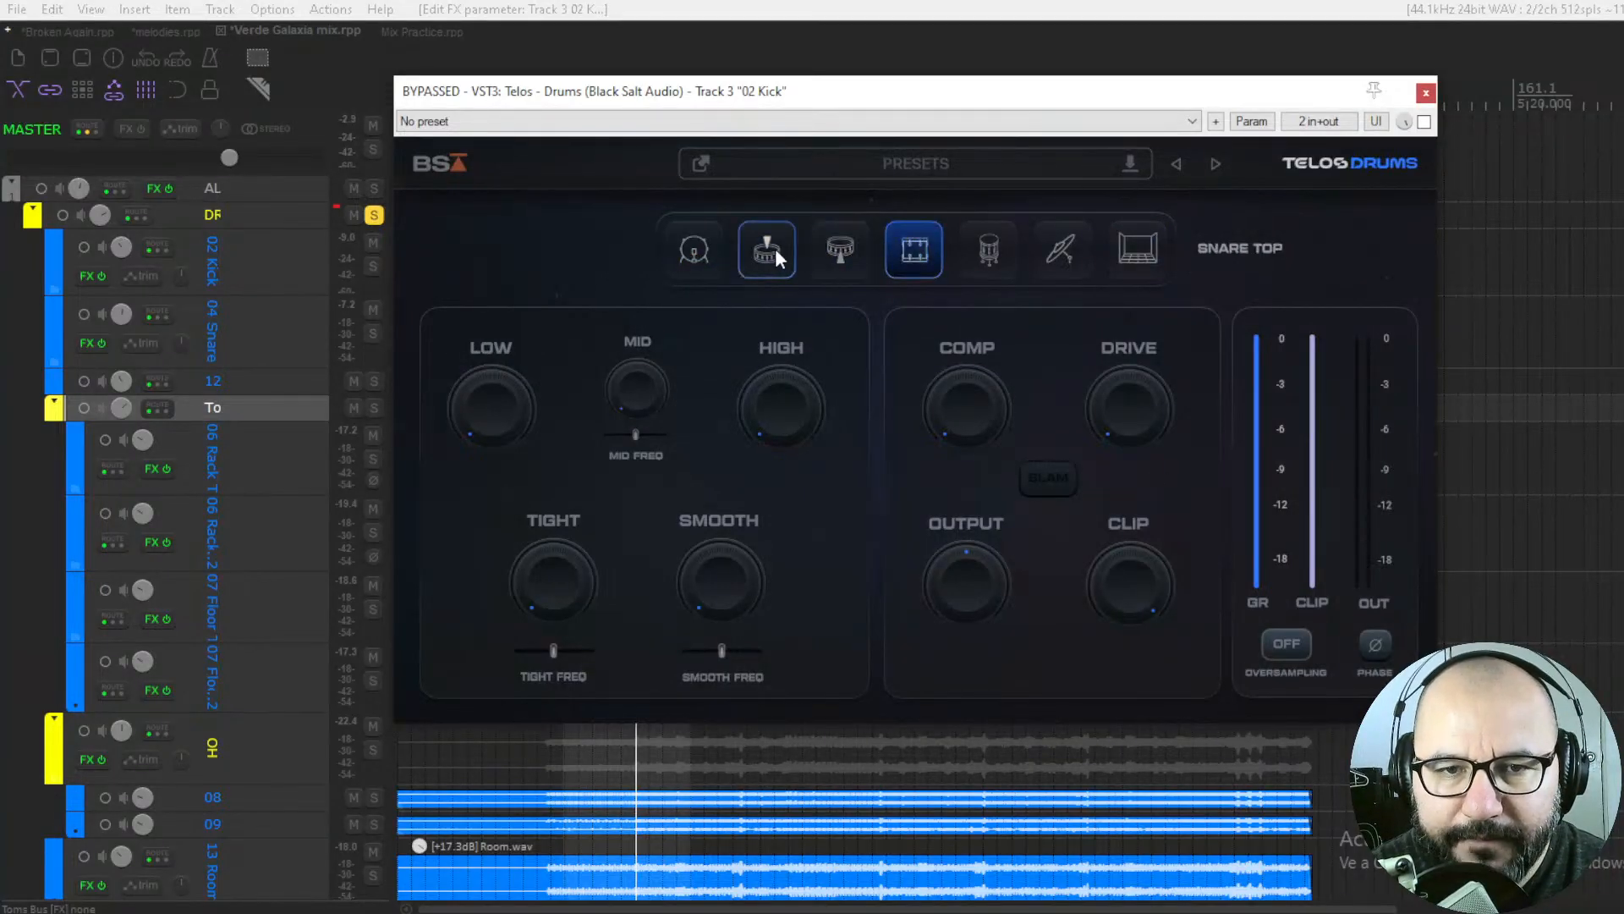
{"action": "left_click", "coordinate": [705, 251]}
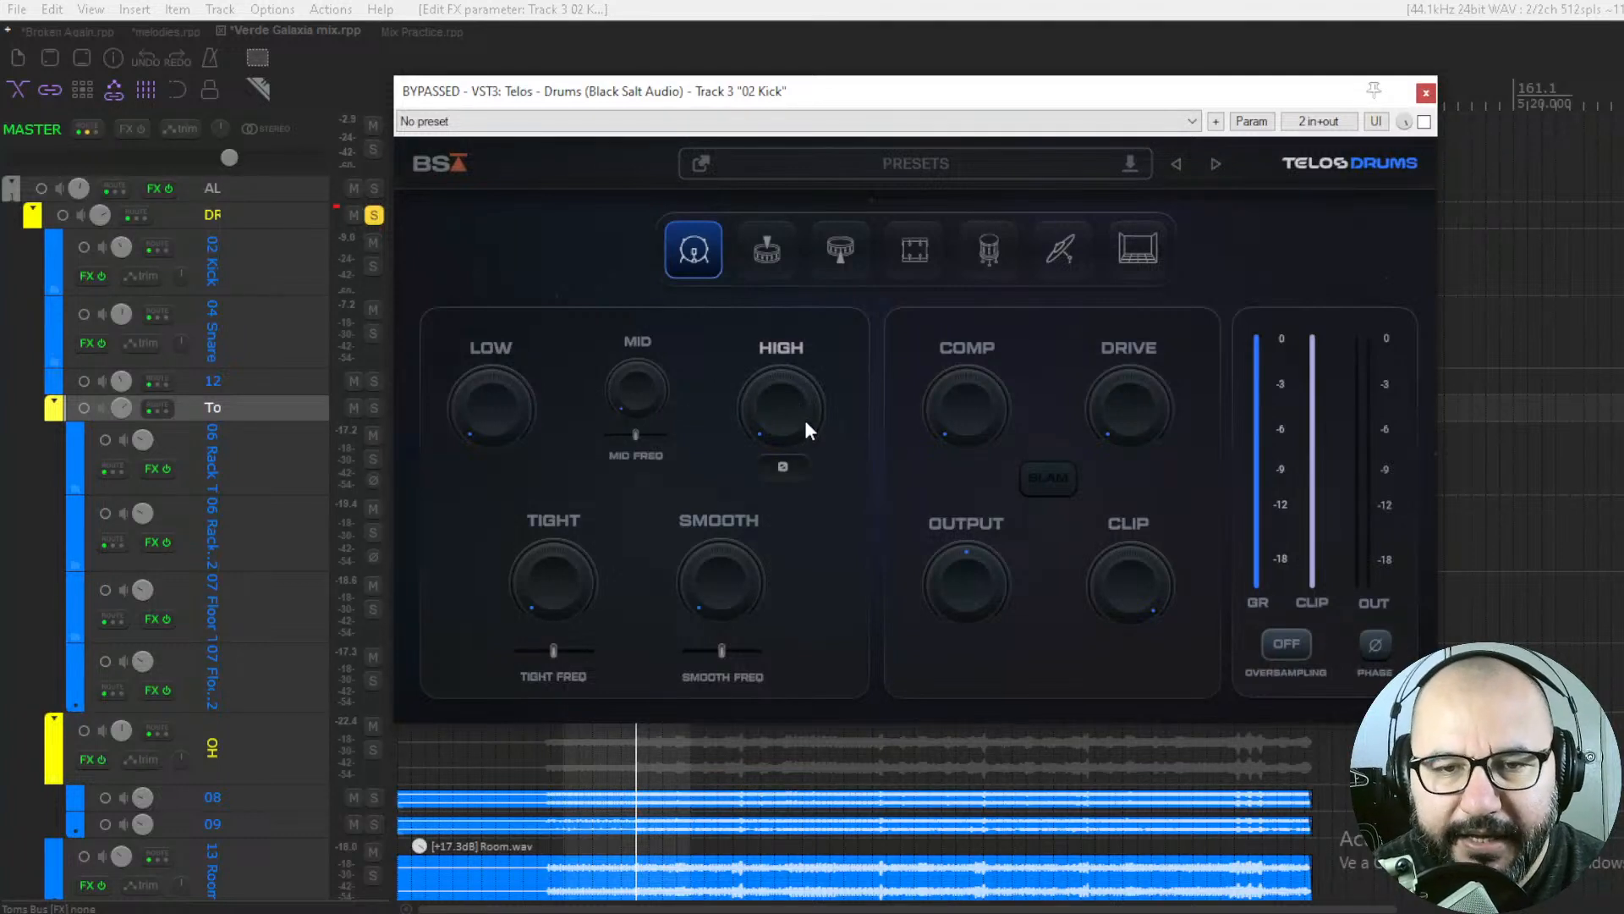
Point out the Comp, Drive, Low and High knobs in Kick Drum mode
{"action": "mouse_move", "coordinate": [961, 421]}
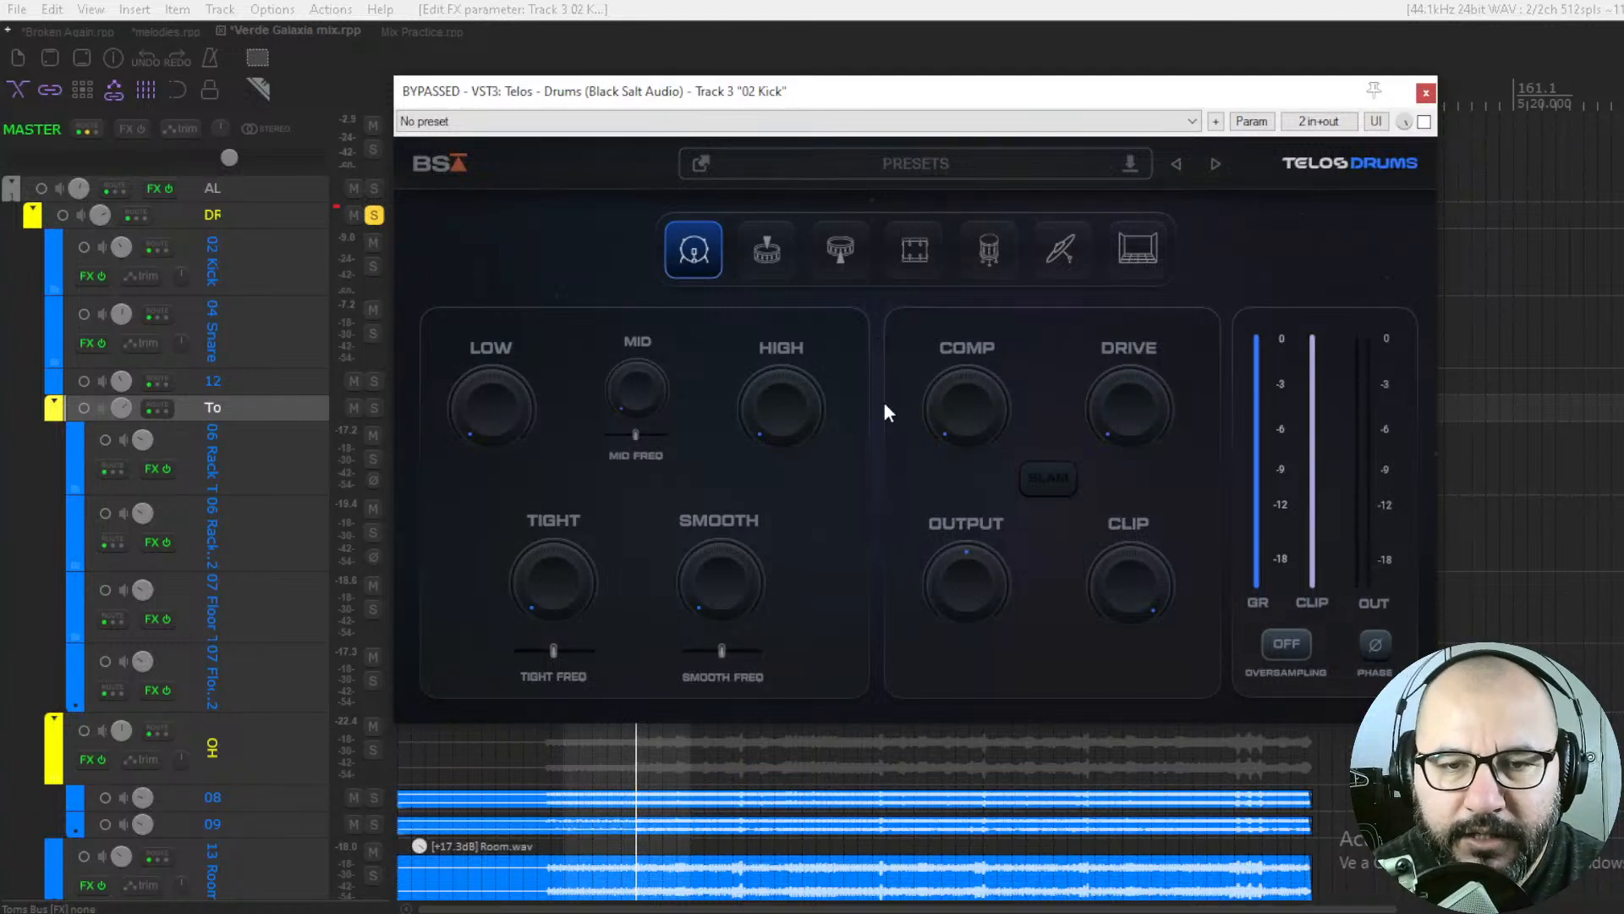
{"action": "mouse_move", "coordinate": [959, 405]}
{"action": "left_mouse_down"}
{"action": "mouse_move", "coordinate": [973, 288]}
{"action": "mouse_move", "coordinate": [955, 436]}
{"action": "left_mouse_up"}
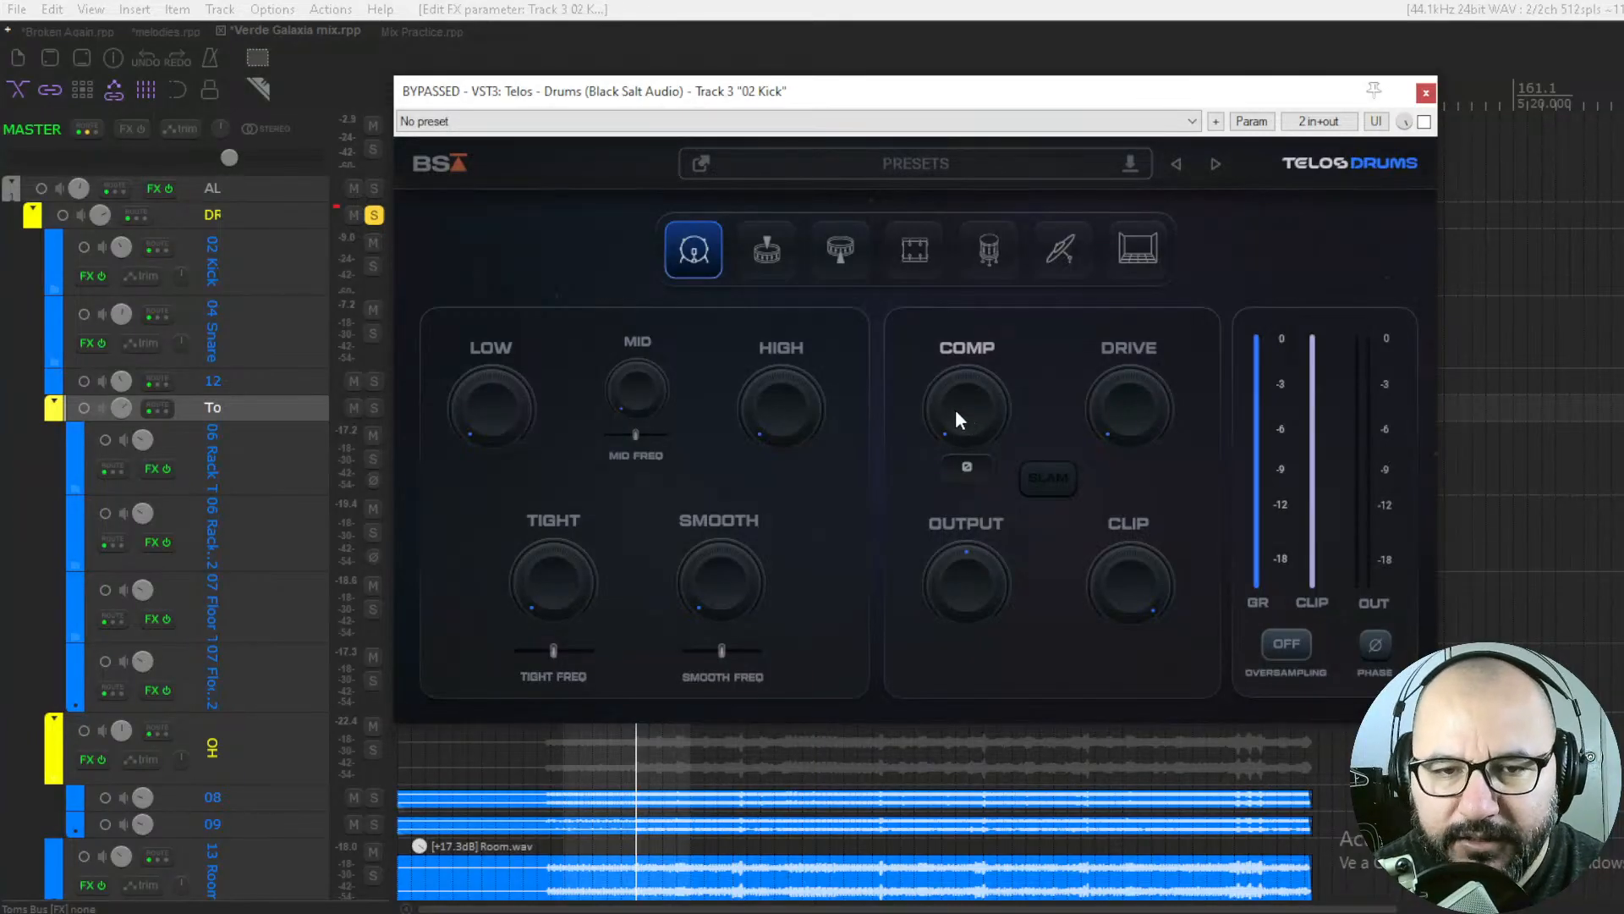
{"action": "mouse_move", "coordinate": [1140, 397]}
{"action": "left_mouse_down"}
{"action": "mouse_move", "coordinate": [1156, 297]}
{"action": "mouse_move", "coordinate": [1134, 411]}
{"action": "left_mouse_up"}
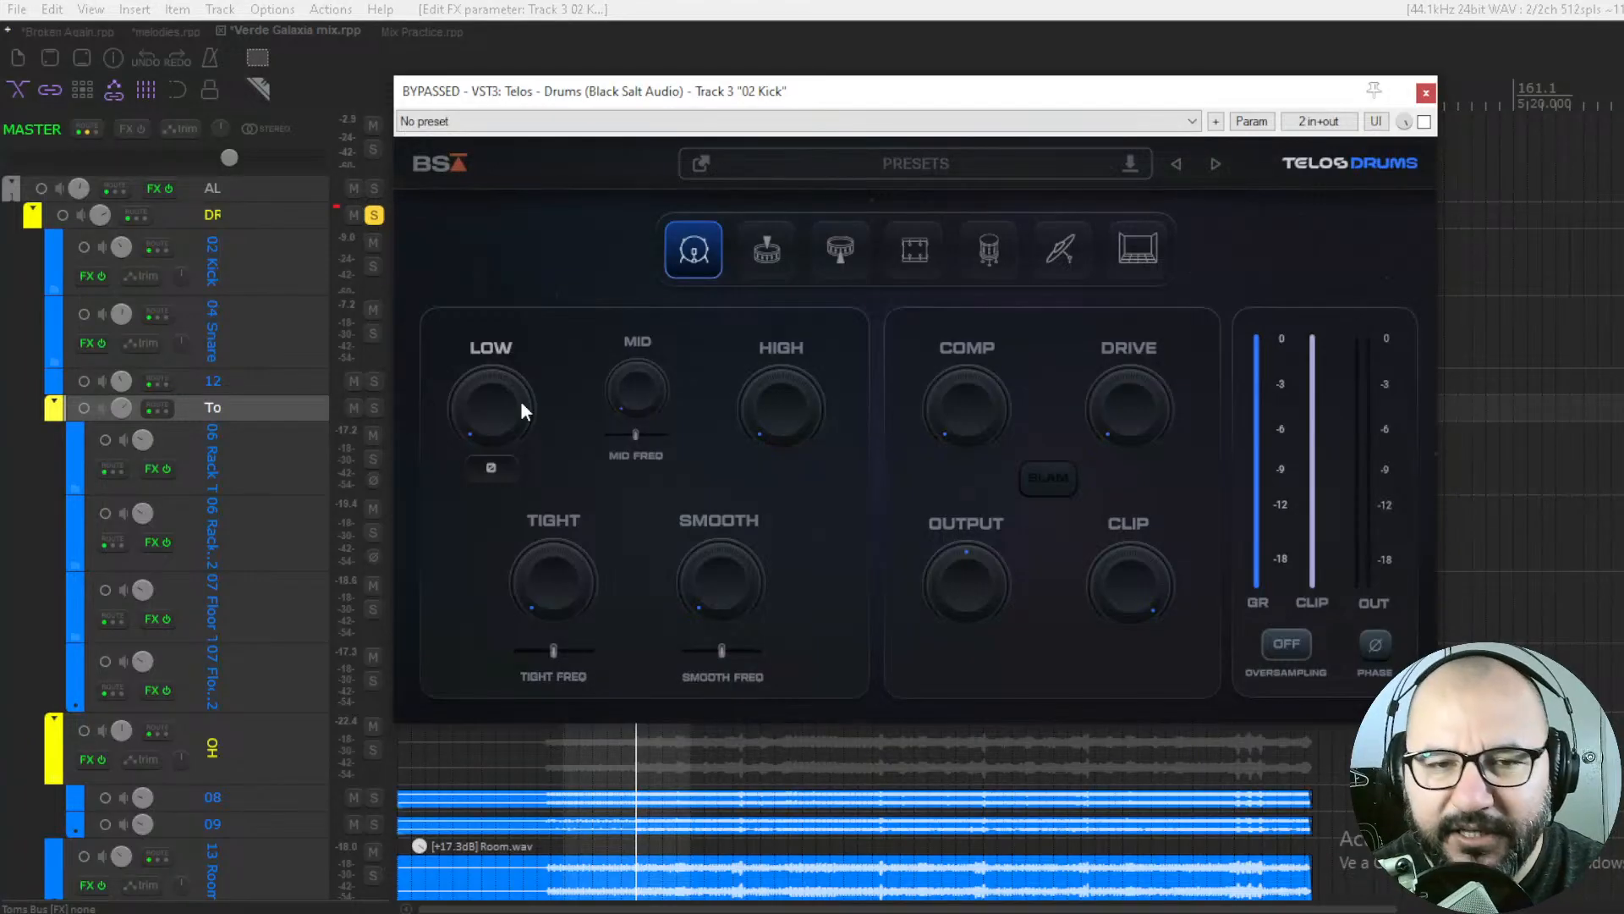
{"action": "left_click_drag", "start_coordinate": [758, 409], "coordinate": [752, 448]}
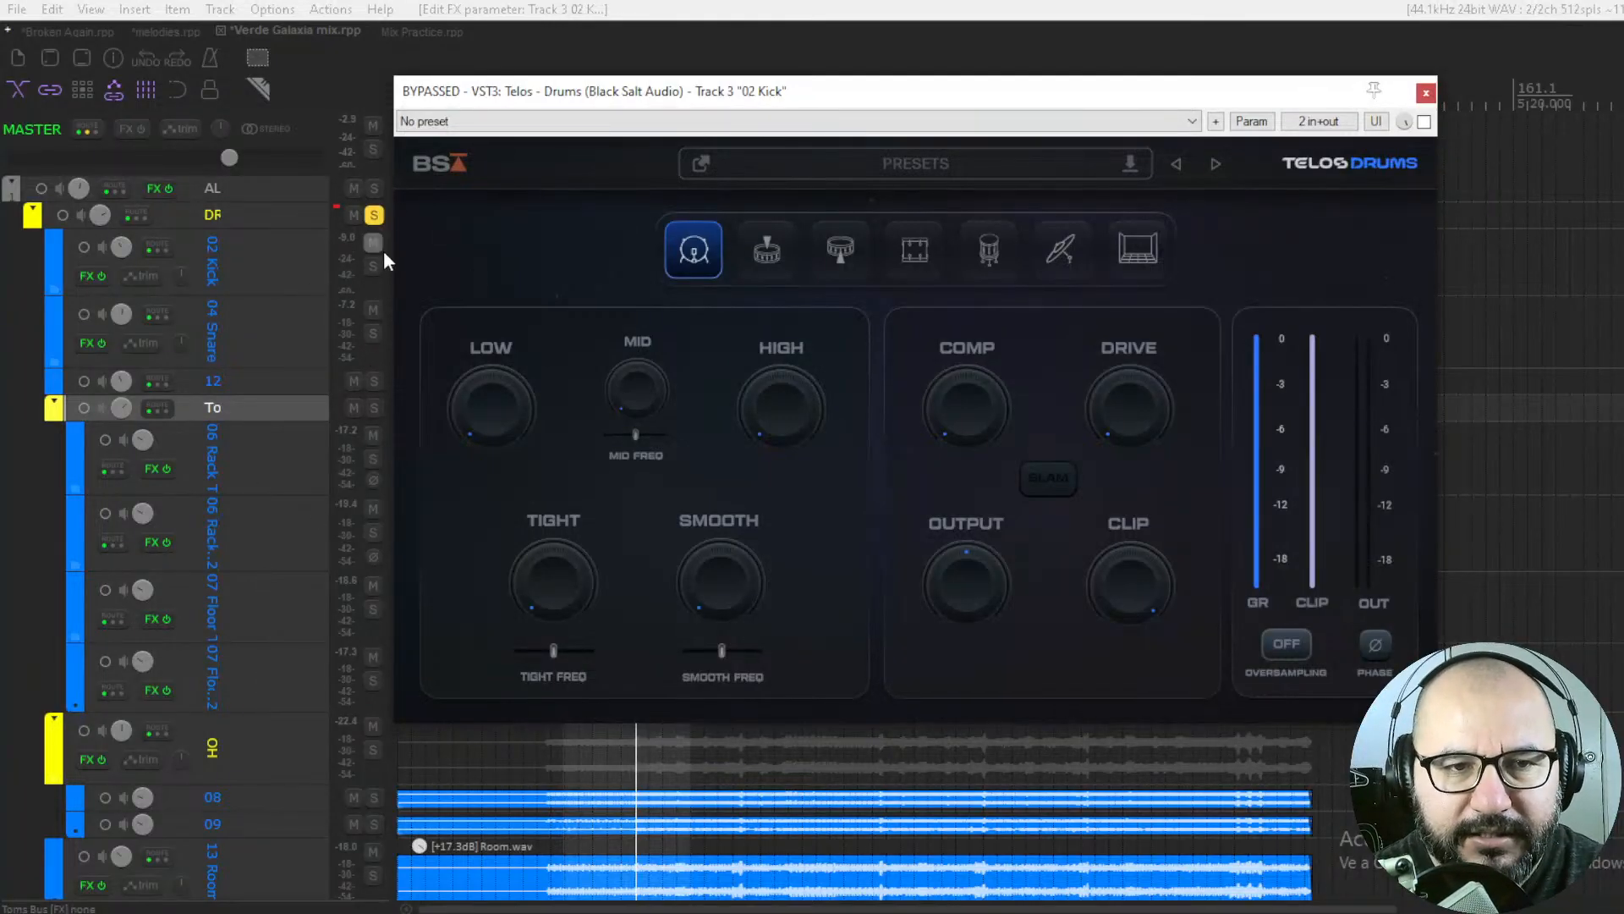
Play the mix, solo the 02 Kick track and take its Telos Drums plugin out of bypass
{"action": "key", "text": "space"}
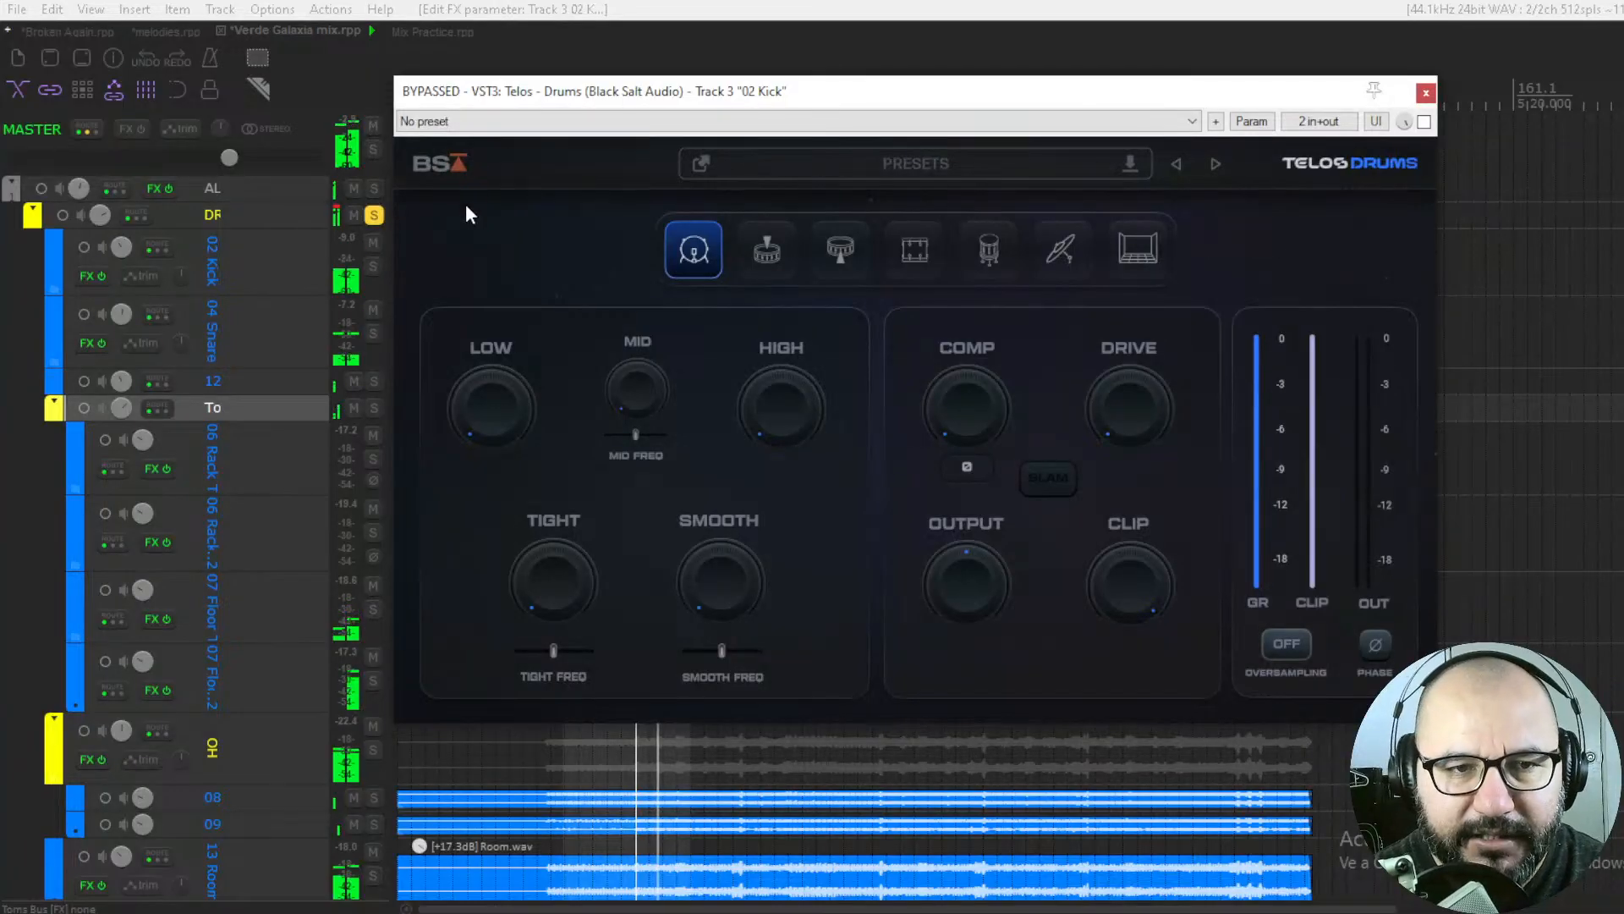
{"action": "left_click", "coordinate": [372, 269]}
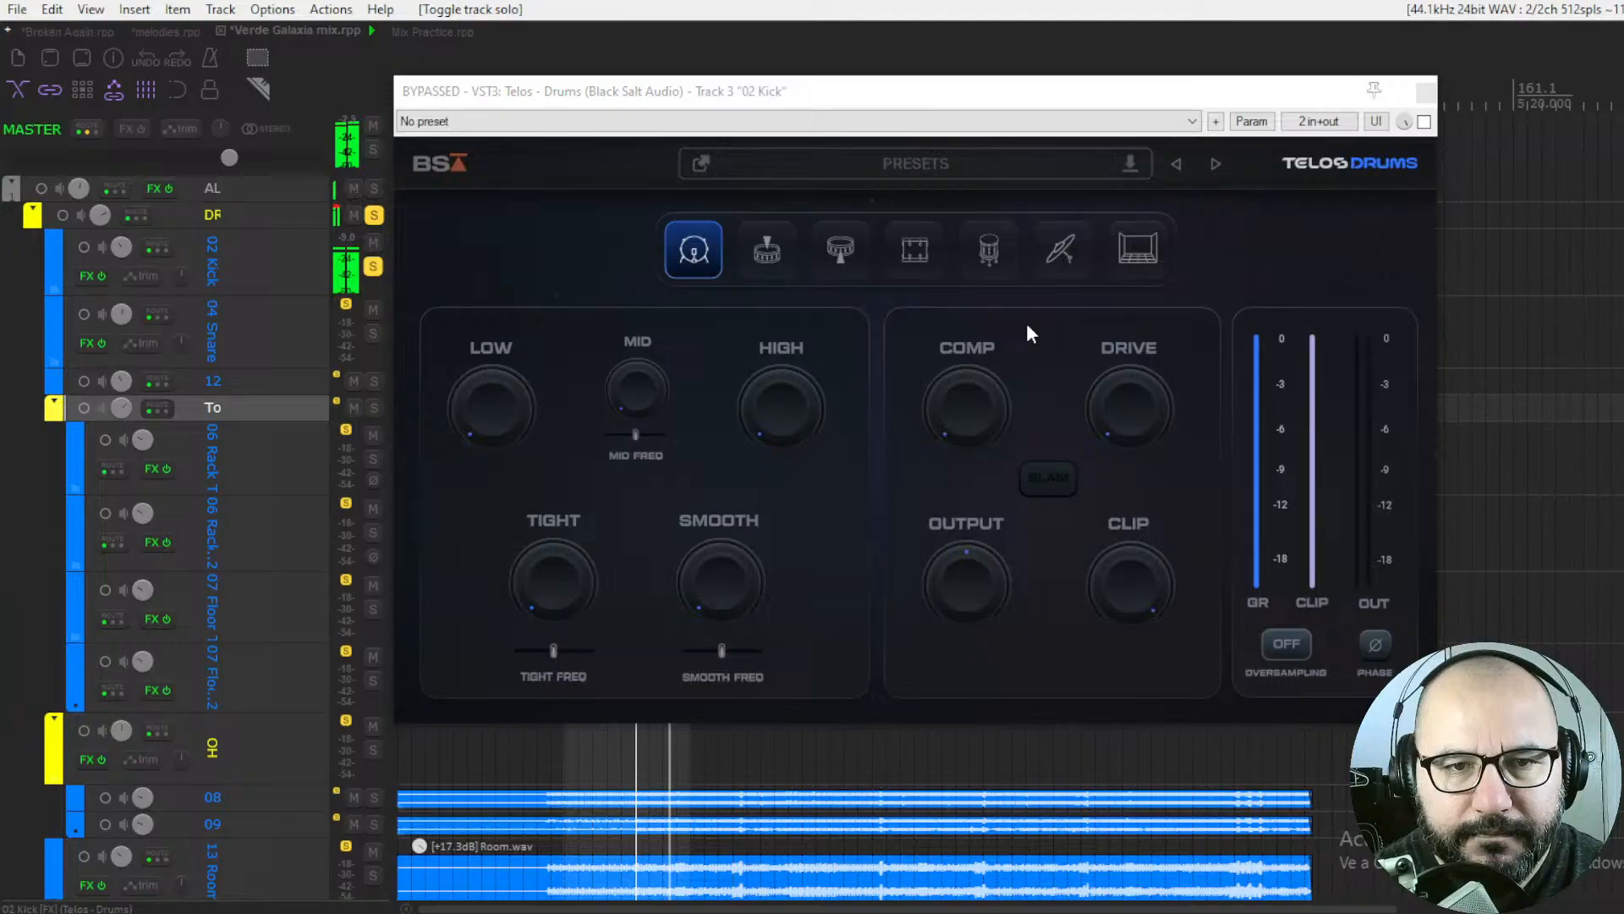
{"action": "left_click", "coordinate": [1425, 124]}
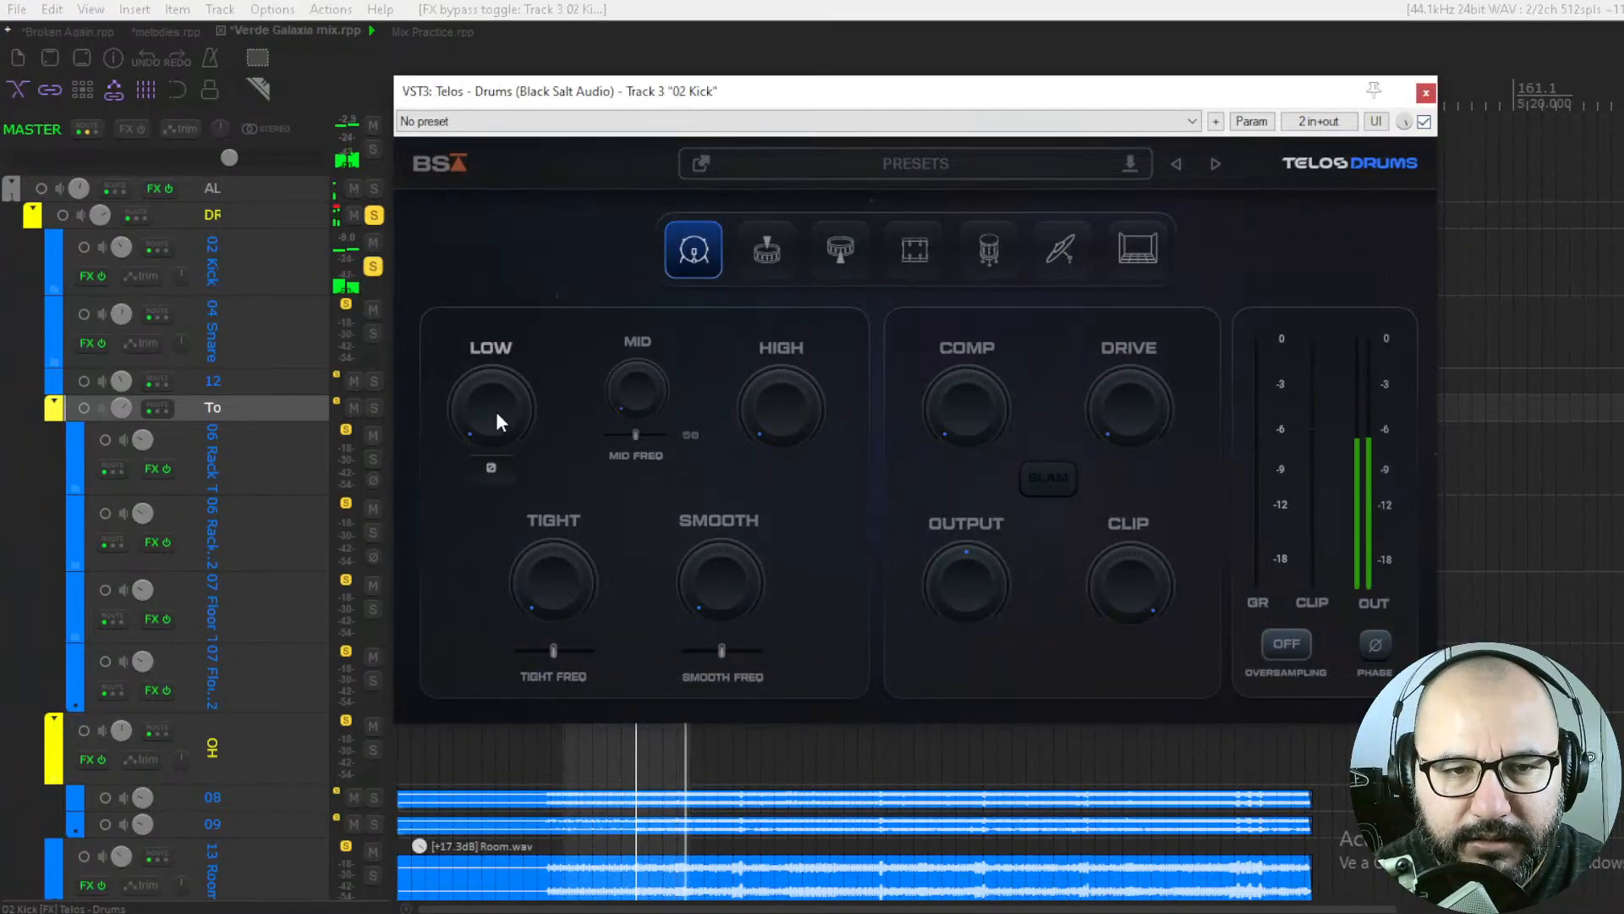
Raise the High knob on the kick to slightly past halfway and compare the sound with Telos Drums bypassed and active
{"action": "mouse_move", "coordinate": [495, 411]}
{"action": "left_mouse_down"}
{"action": "mouse_move", "coordinate": [520, 222]}
{"action": "mouse_move", "coordinate": [504, 428]}
{"action": "mouse_move", "coordinate": [495, 413]}
{"action": "left_mouse_up"}
{"action": "mouse_move", "coordinate": [811, 419]}
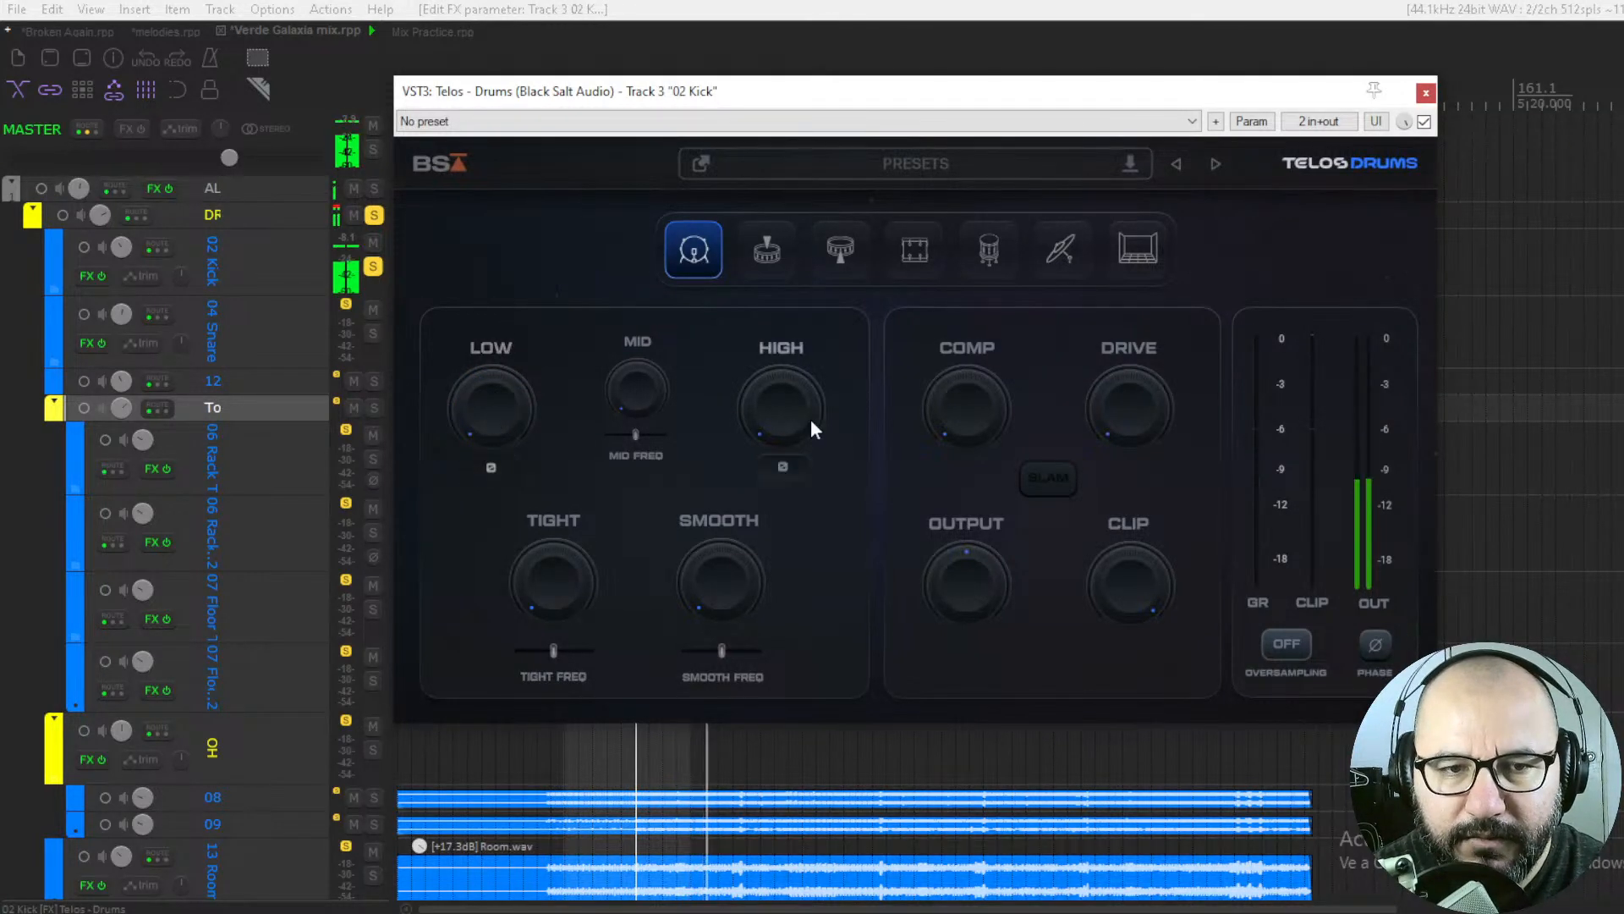
{"action": "left_click_drag", "start_coordinate": [792, 406], "coordinate": [754, 224]}
{"action": "left_click", "coordinate": [1425, 121]}
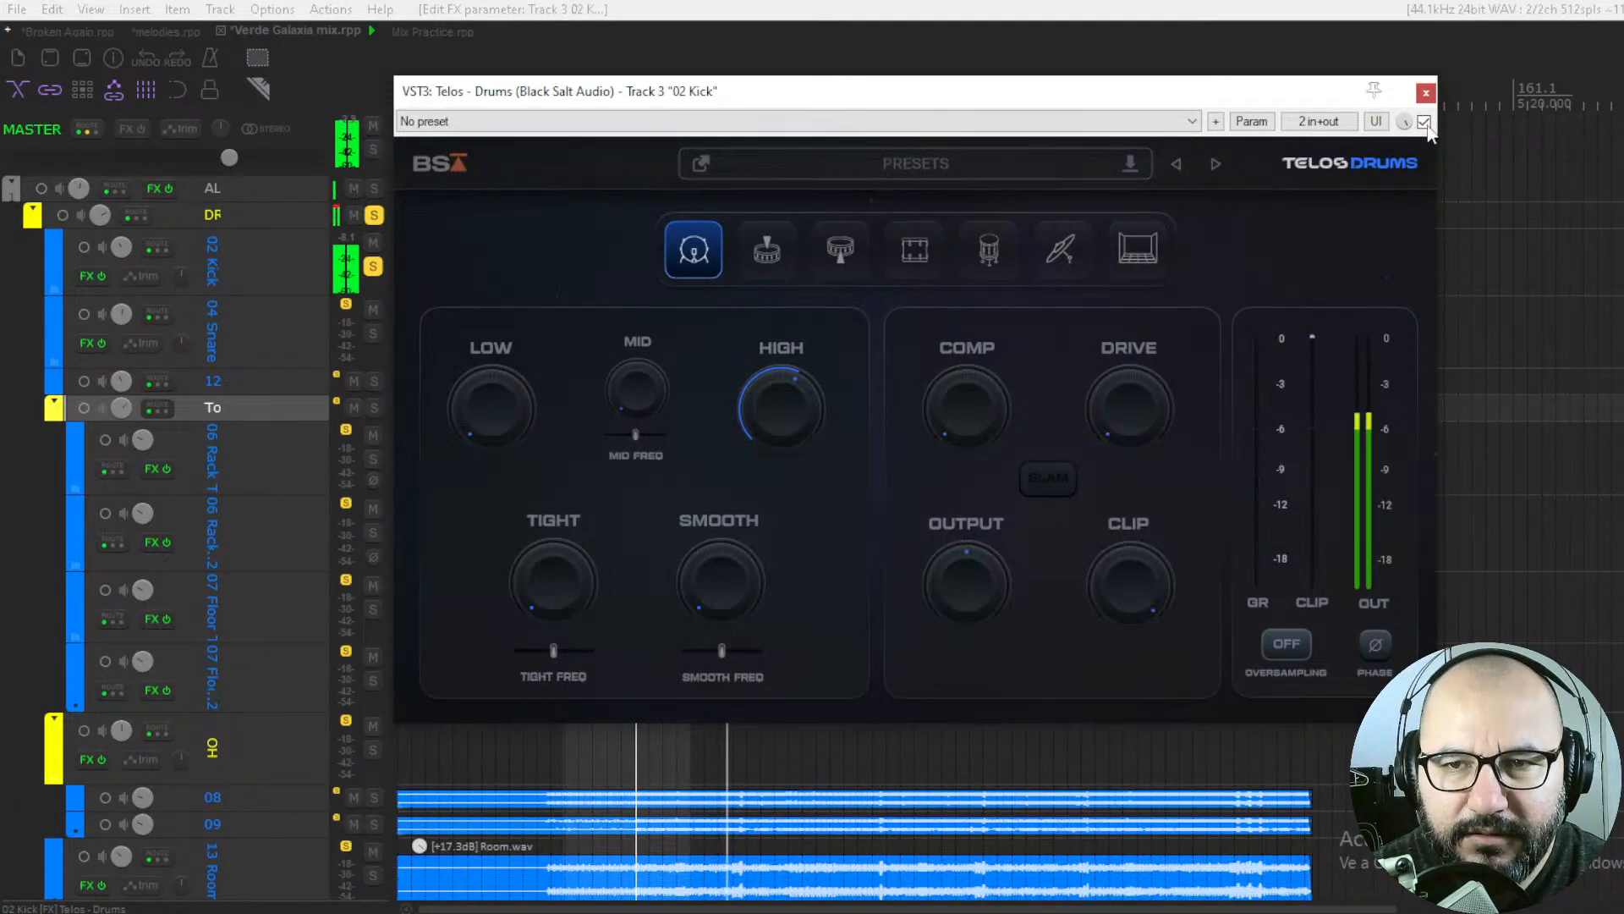
{"action": "left_click", "coordinate": [1425, 121]}
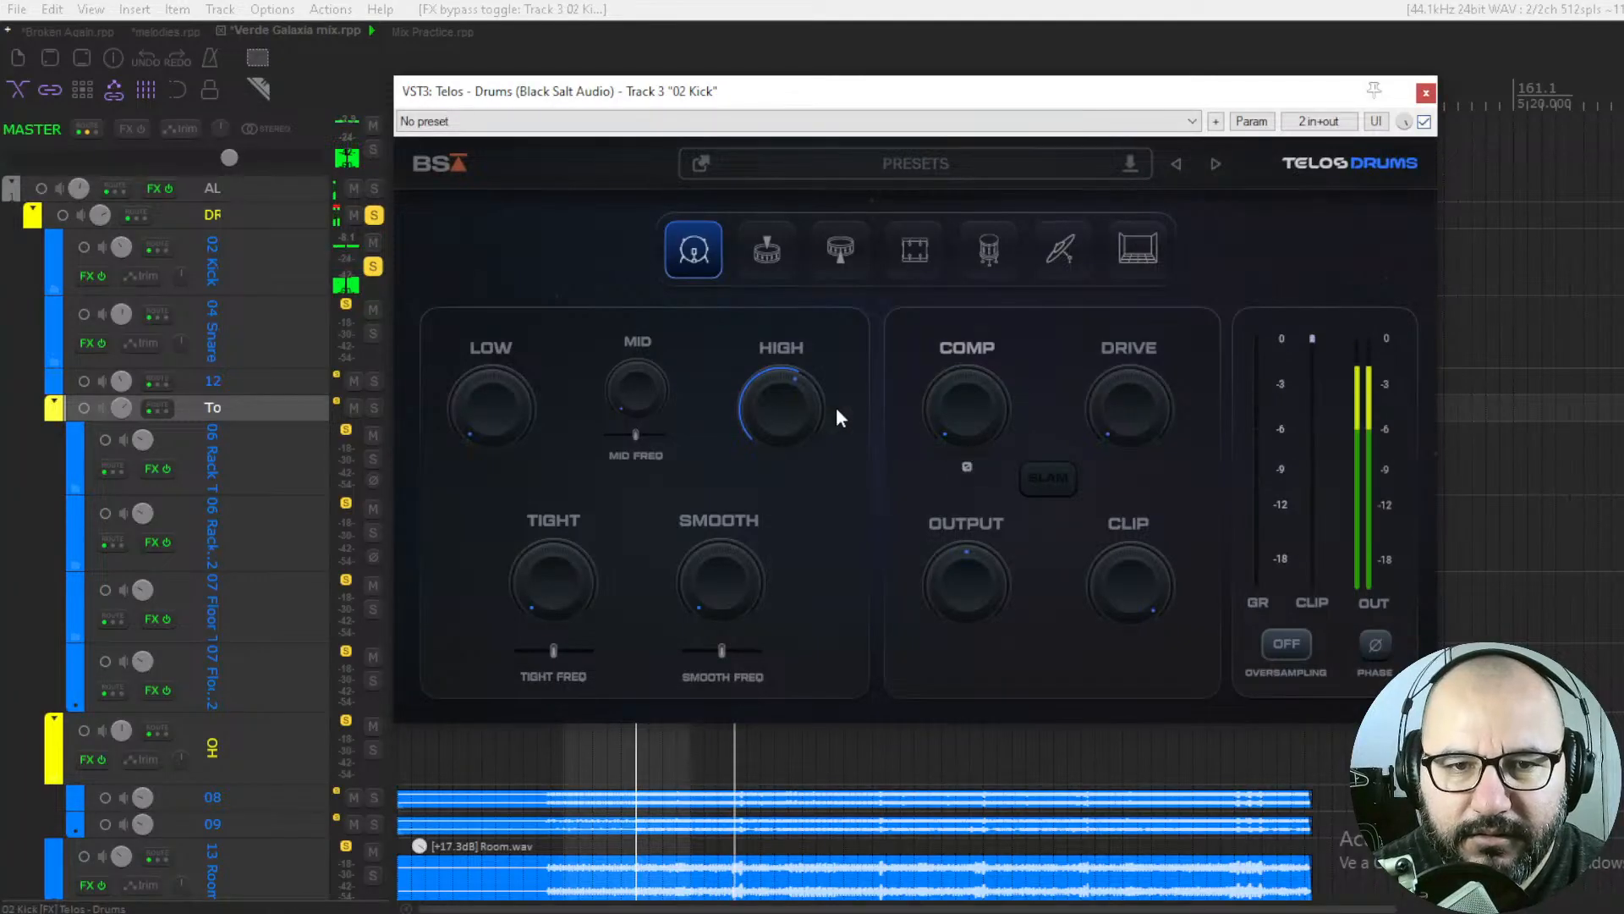
Set Tight to about 26, try Smooth at 100, and settle Smooth at 6
{"action": "mouse_move", "coordinate": [631, 394]}
{"action": "left_mouse_down"}
{"action": "mouse_move", "coordinate": [652, 200]}
{"action": "mouse_move", "coordinate": [616, 409]}
{"action": "left_mouse_up"}
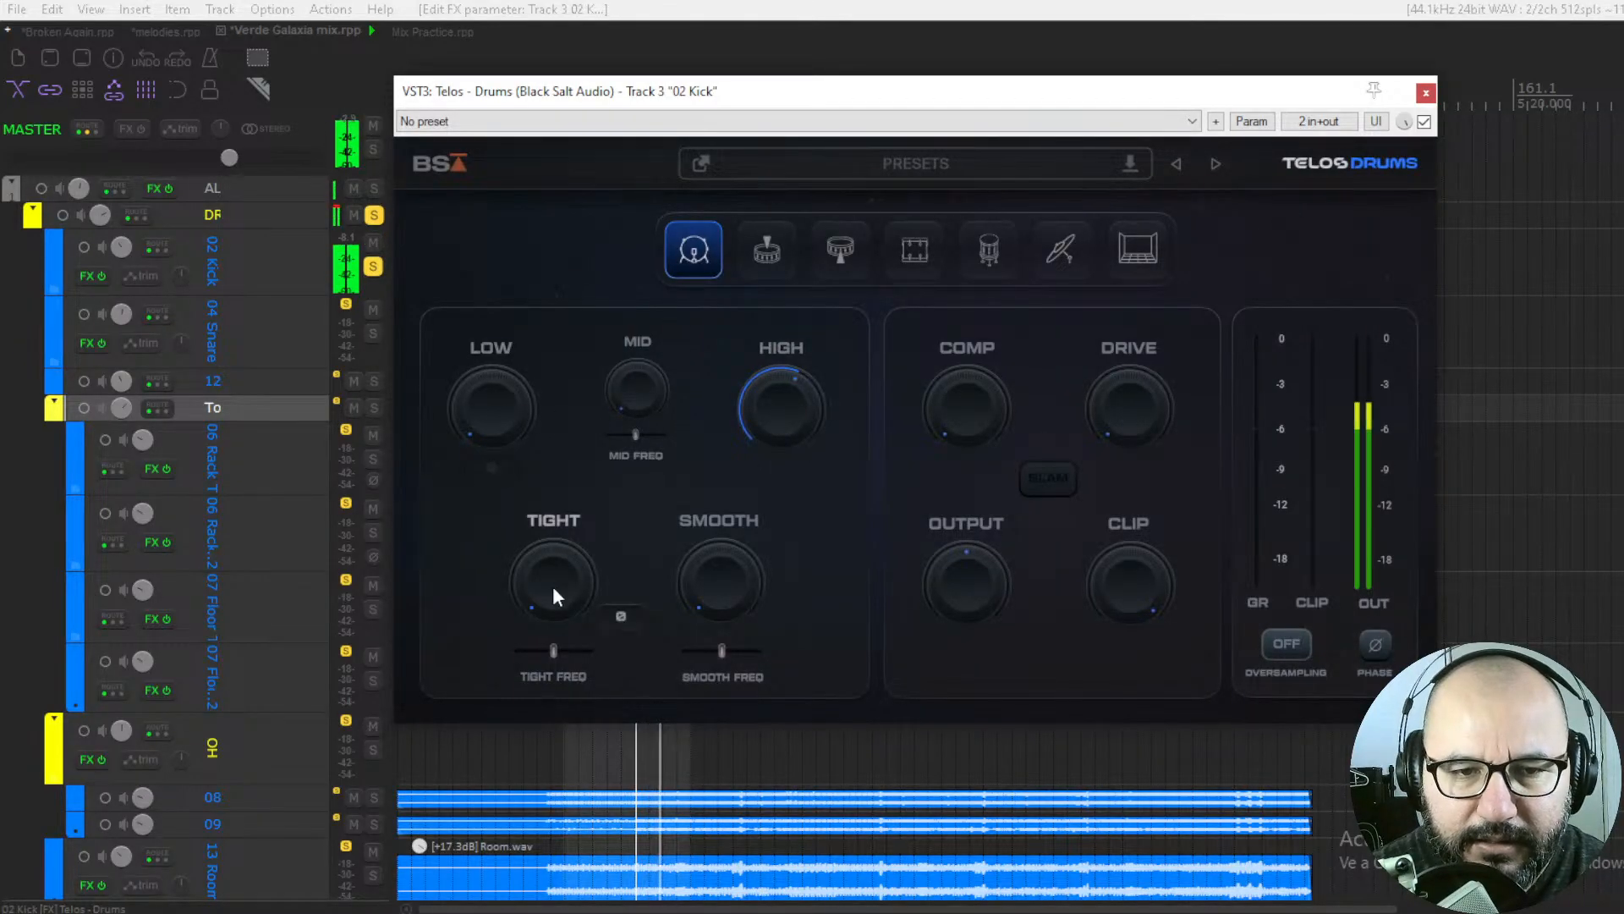
{"action": "left_click_drag", "start_coordinate": [547, 586], "coordinate": [514, 459]}
{"action": "left_click_drag", "start_coordinate": [541, 567], "coordinate": [531, 588]}
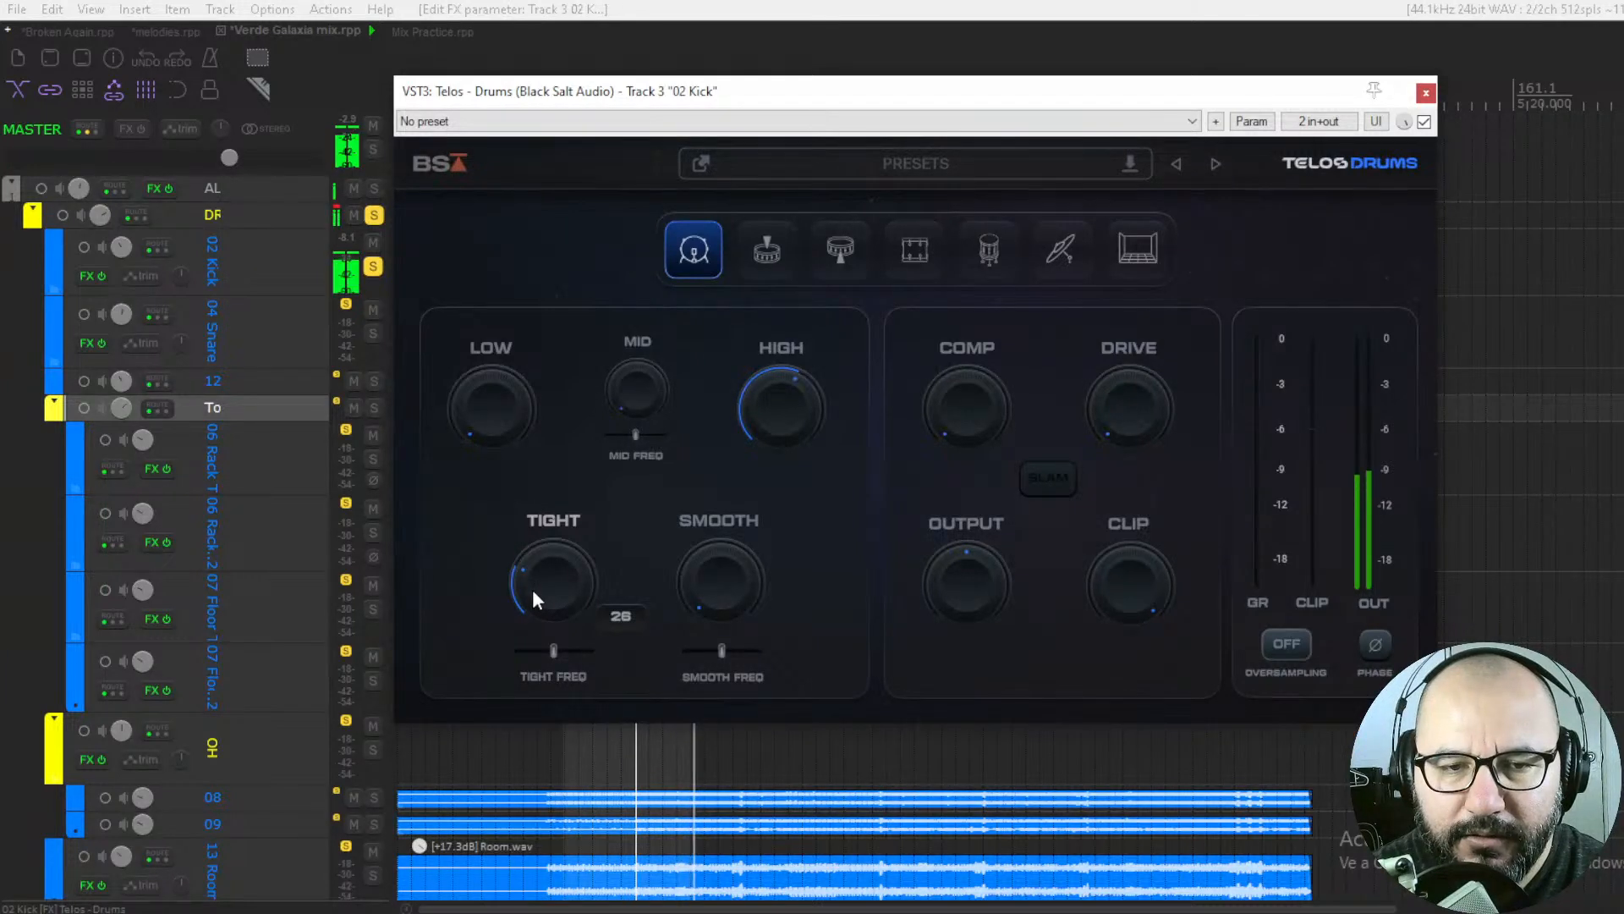
{"action": "left_click_drag", "start_coordinate": [719, 580], "coordinate": [738, 331]}
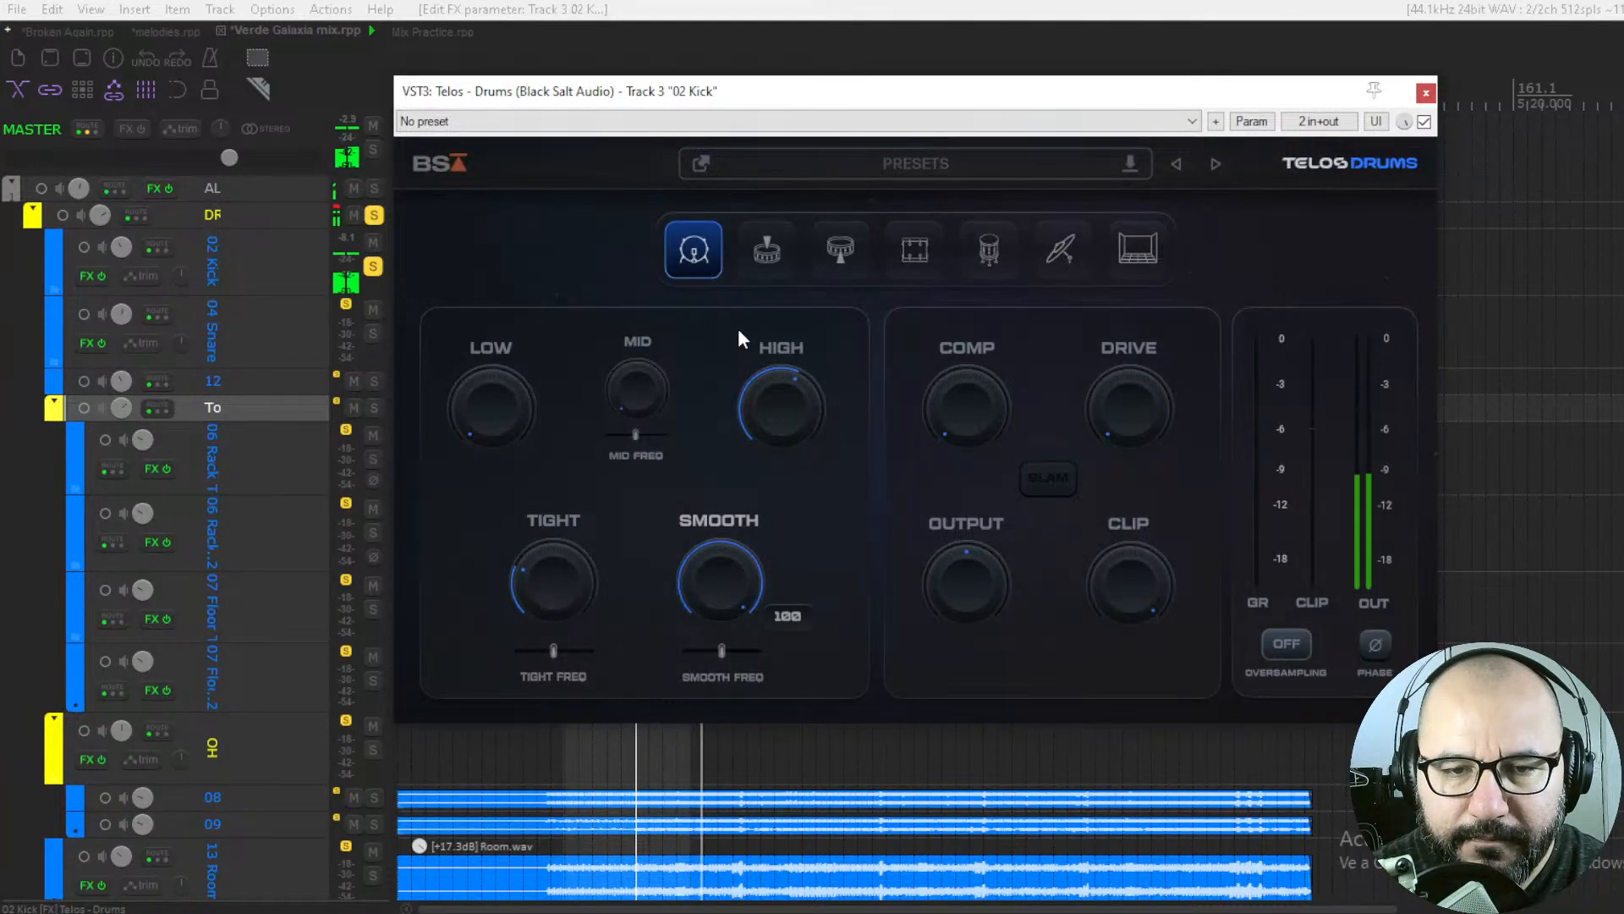
{"action": "left_click_drag", "start_coordinate": [686, 513], "coordinate": [642, 521]}
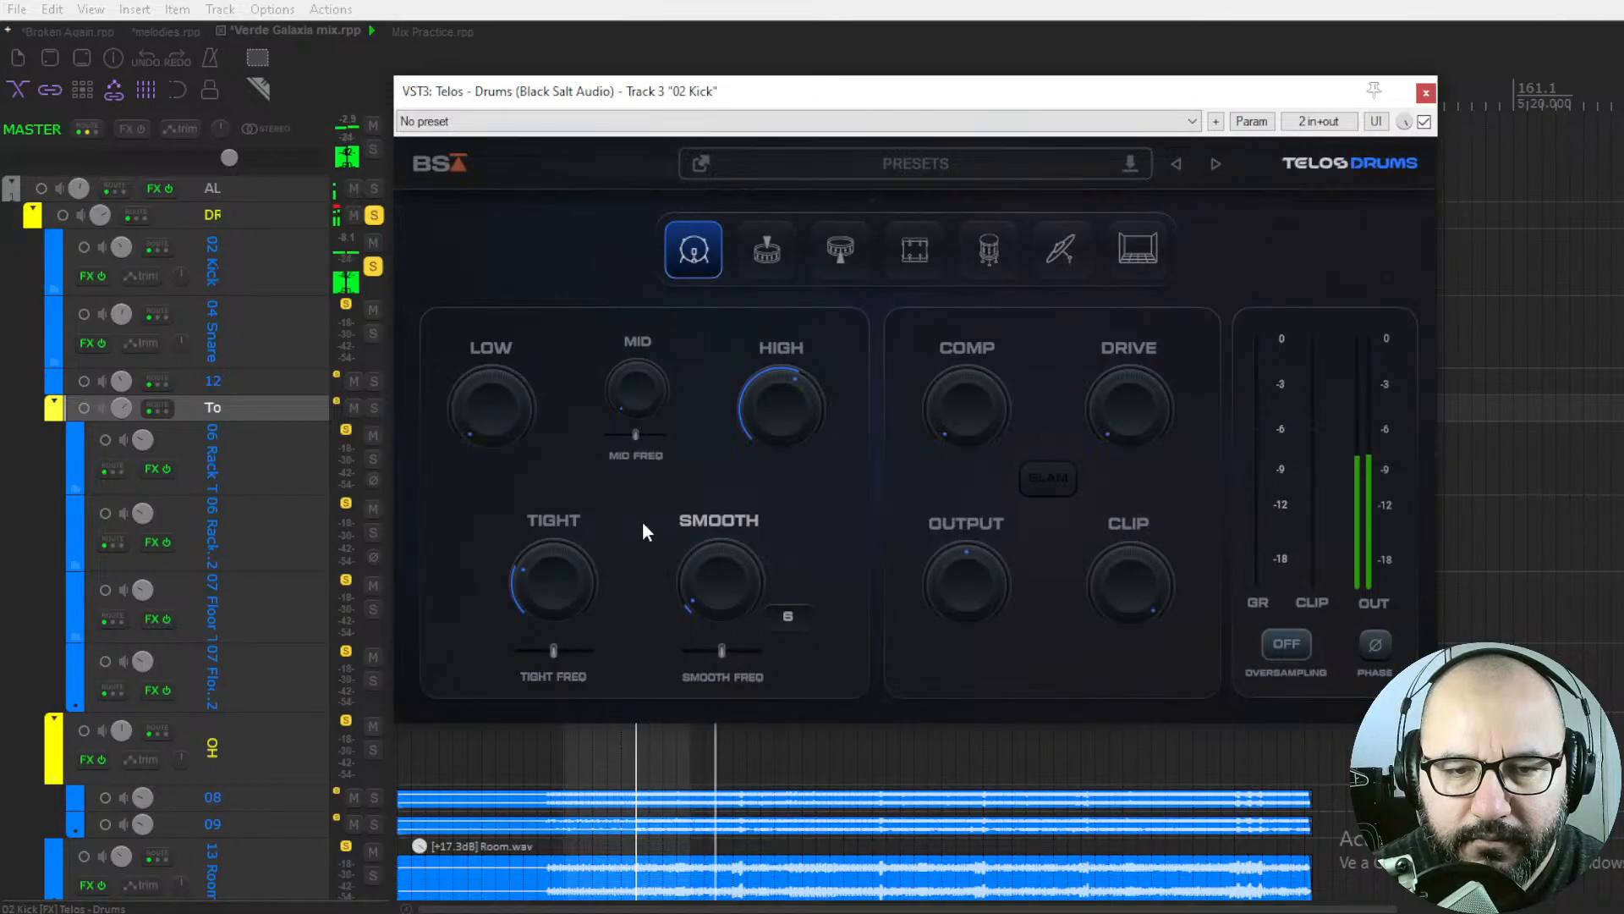
Demonstrate the Smooth Freq and Tight Freq sliders on the kick, leaving both at 50
{"action": "left_click", "coordinate": [719, 652]}
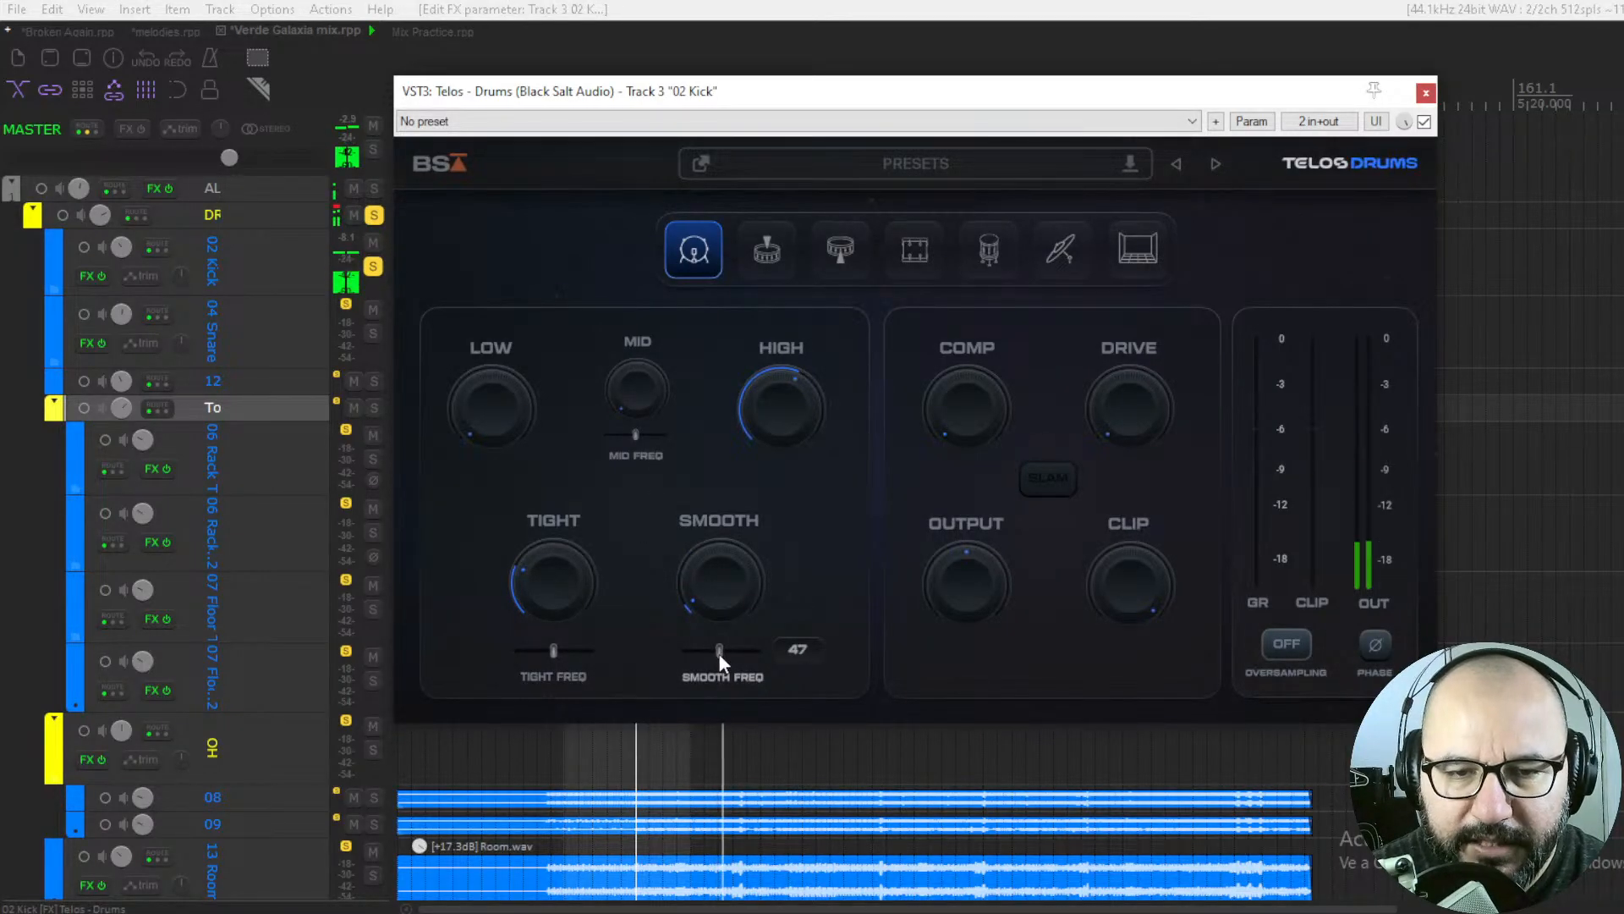
{"action": "double_click", "coordinate": [717, 654]}
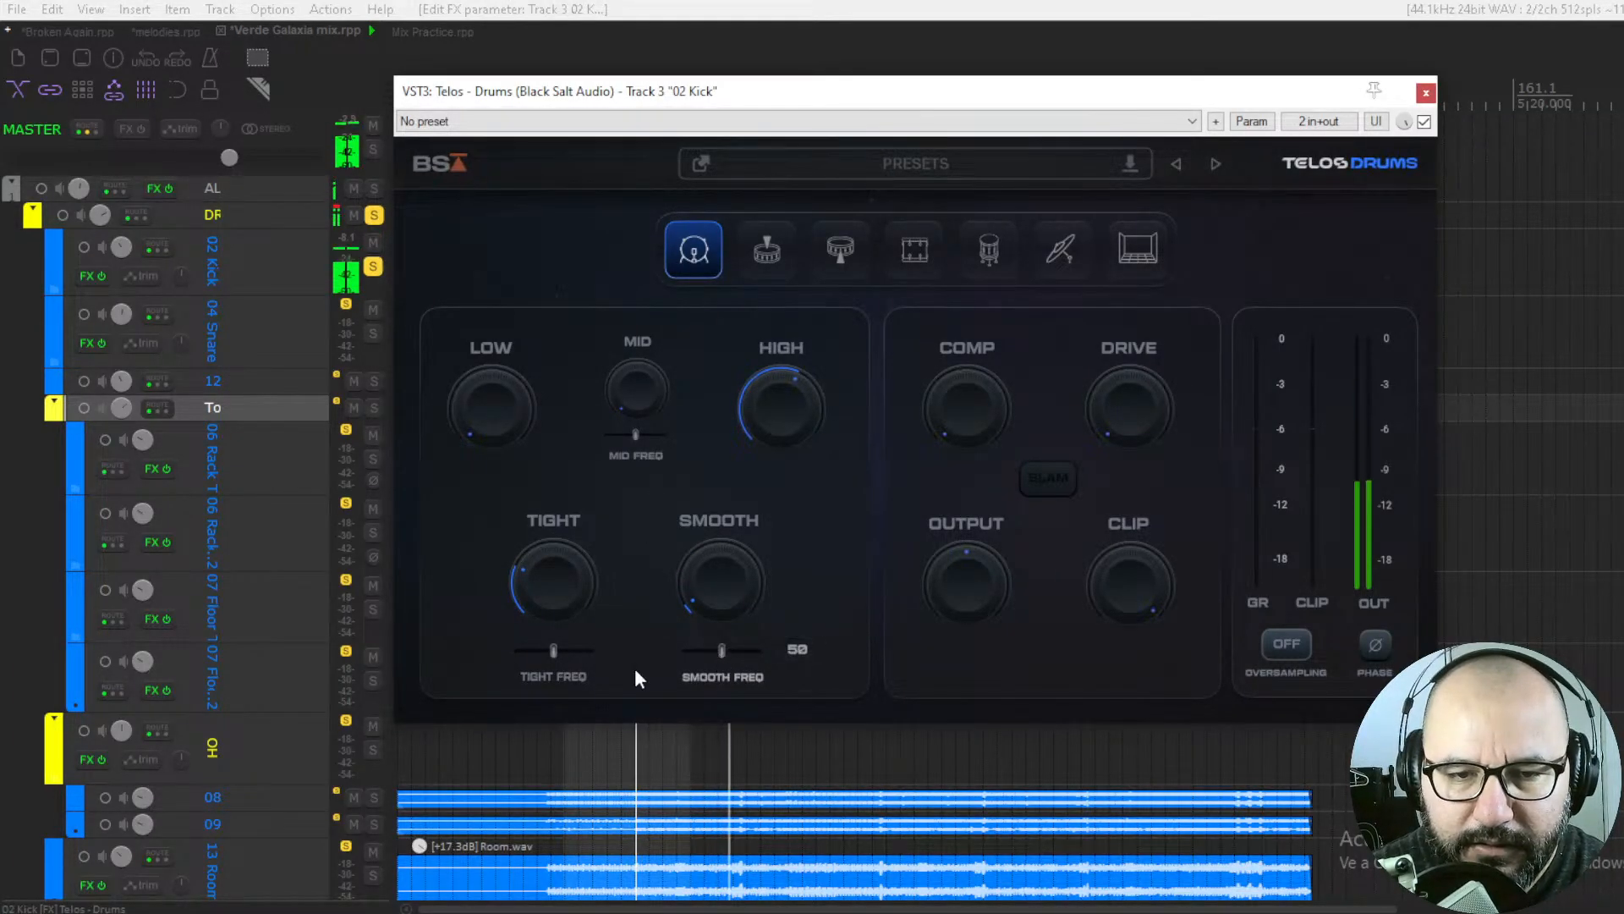
{"action": "mouse_move", "coordinate": [553, 652]}
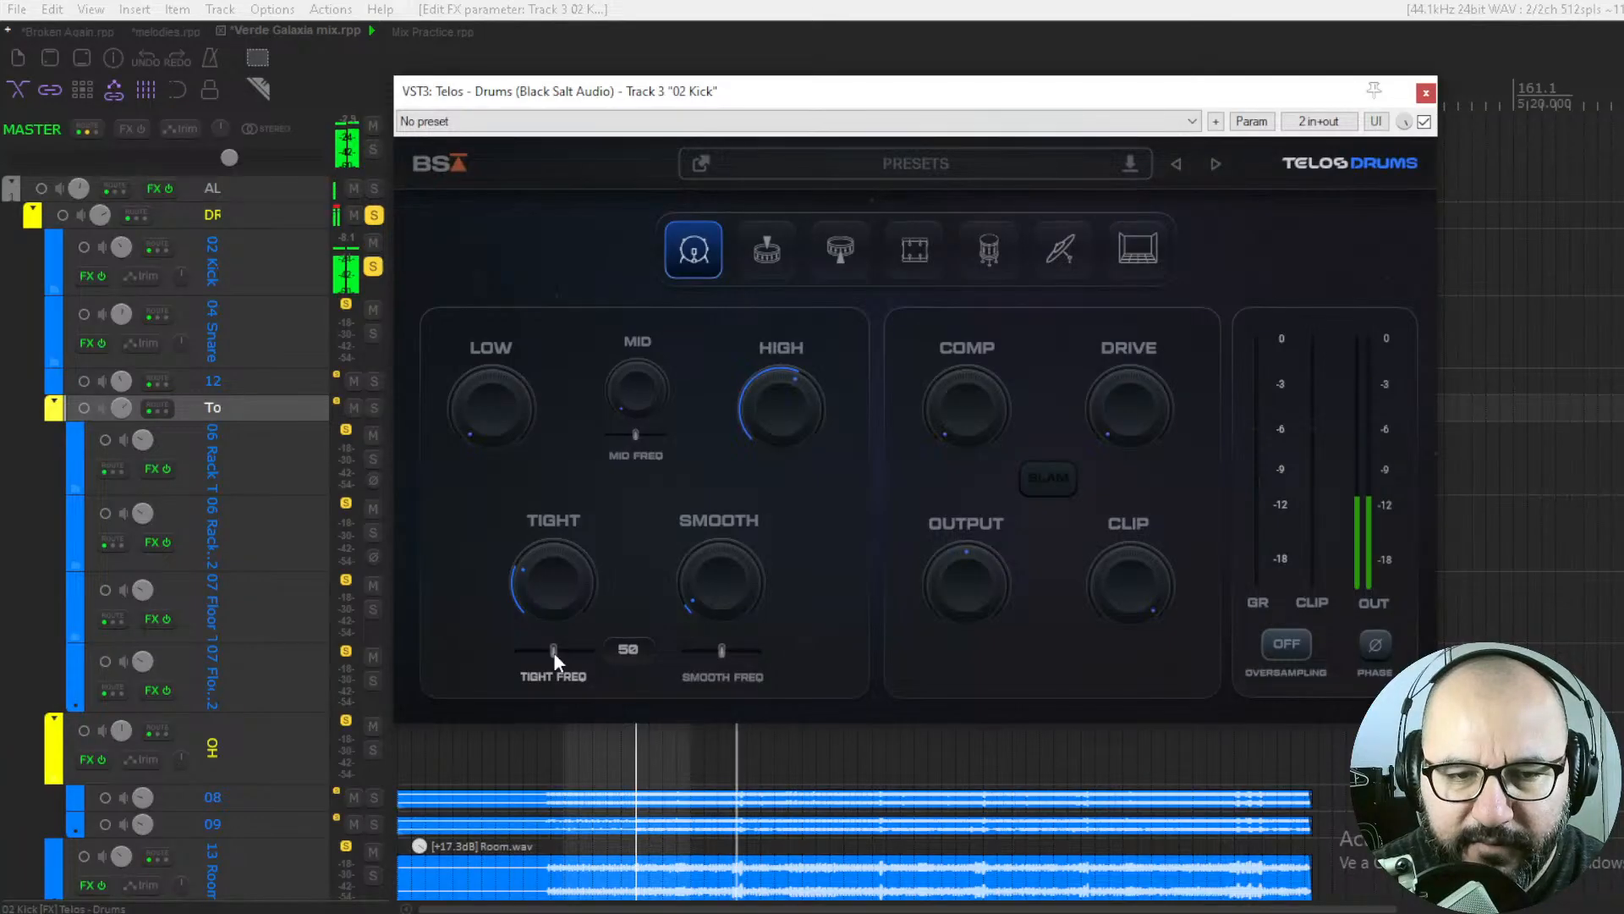
{"action": "left_click_drag", "start_coordinate": [553, 649], "coordinate": [553, 653]}
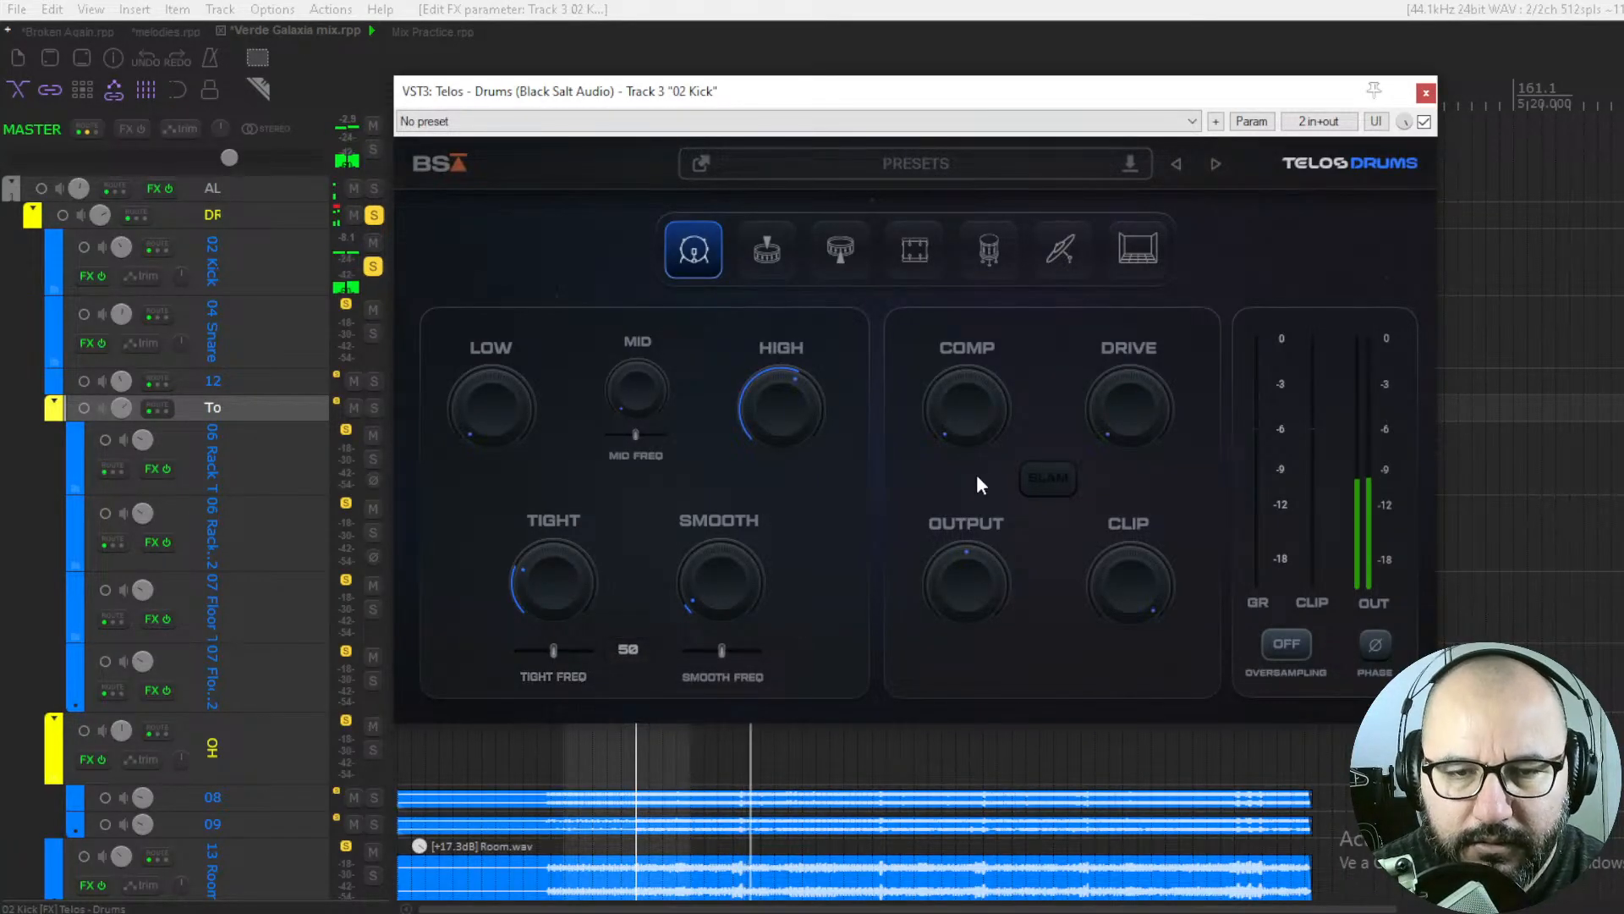
Restart playback, raise Comp on the kick to 38, and bypass Telos Drums to compare
{"action": "key", "text": "space"}
{"action": "key", "text": "space"}
{"action": "mouse_move", "coordinate": [968, 430]}
{"action": "left_mouse_down"}
{"action": "mouse_move", "coordinate": [980, 296]}
{"action": "mouse_move", "coordinate": [946, 384]}
{"action": "left_mouse_up"}
{"action": "key", "text": "space"}
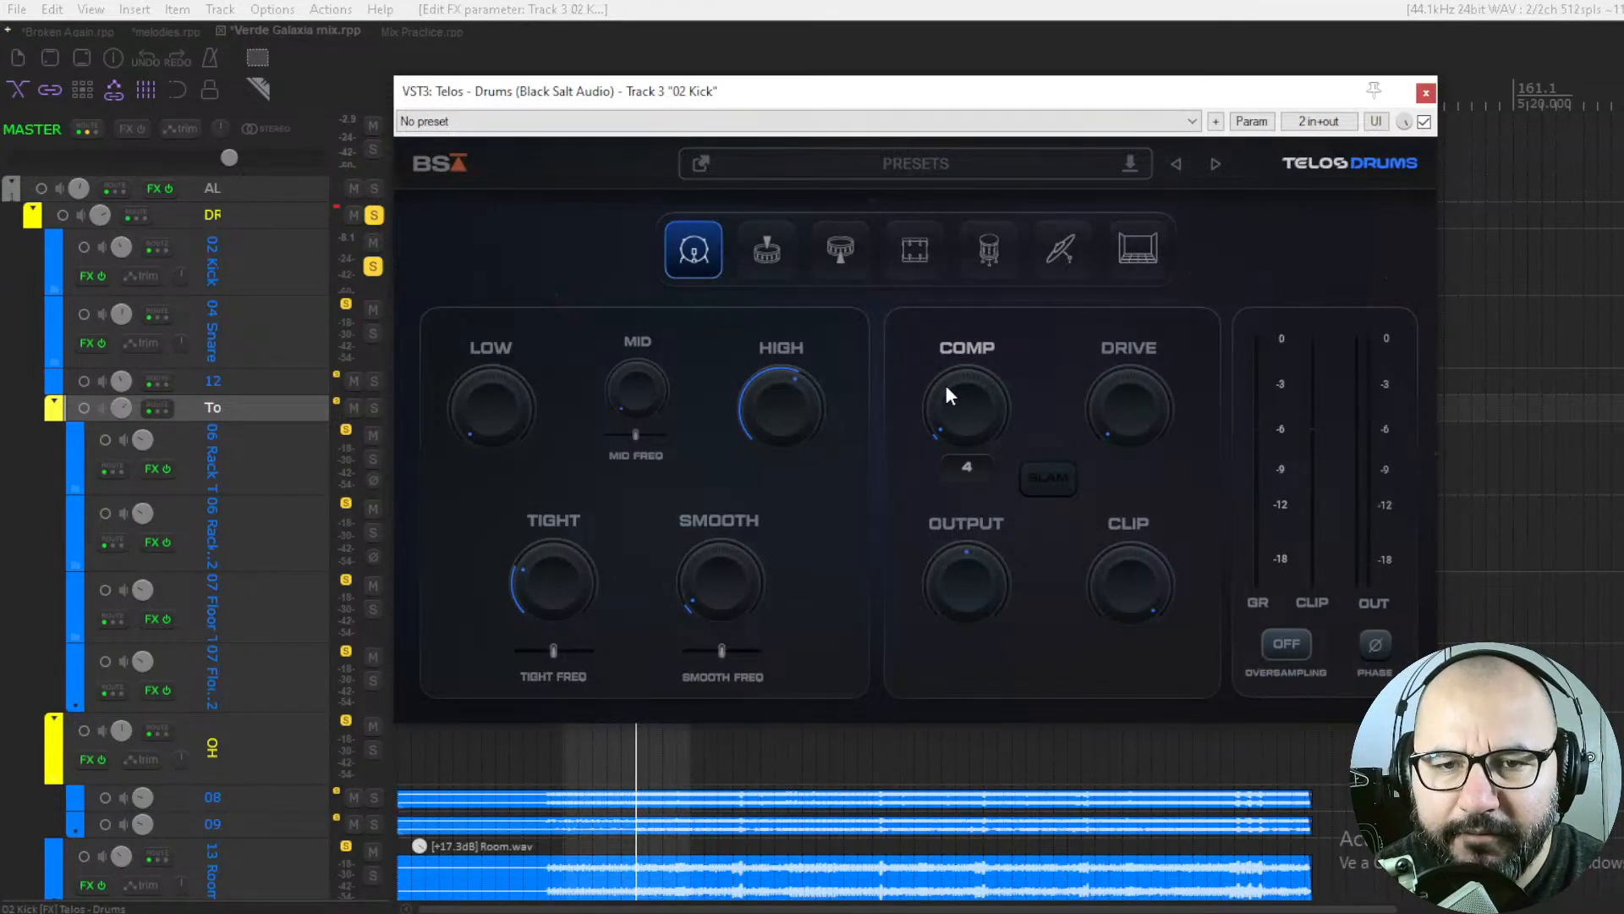
{"action": "key", "text": "space"}
{"action": "mouse_move", "coordinate": [951, 413]}
{"action": "left_mouse_down"}
{"action": "mouse_move", "coordinate": [947, 293]}
{"action": "mouse_move", "coordinate": [941, 312]}
{"action": "left_mouse_up"}
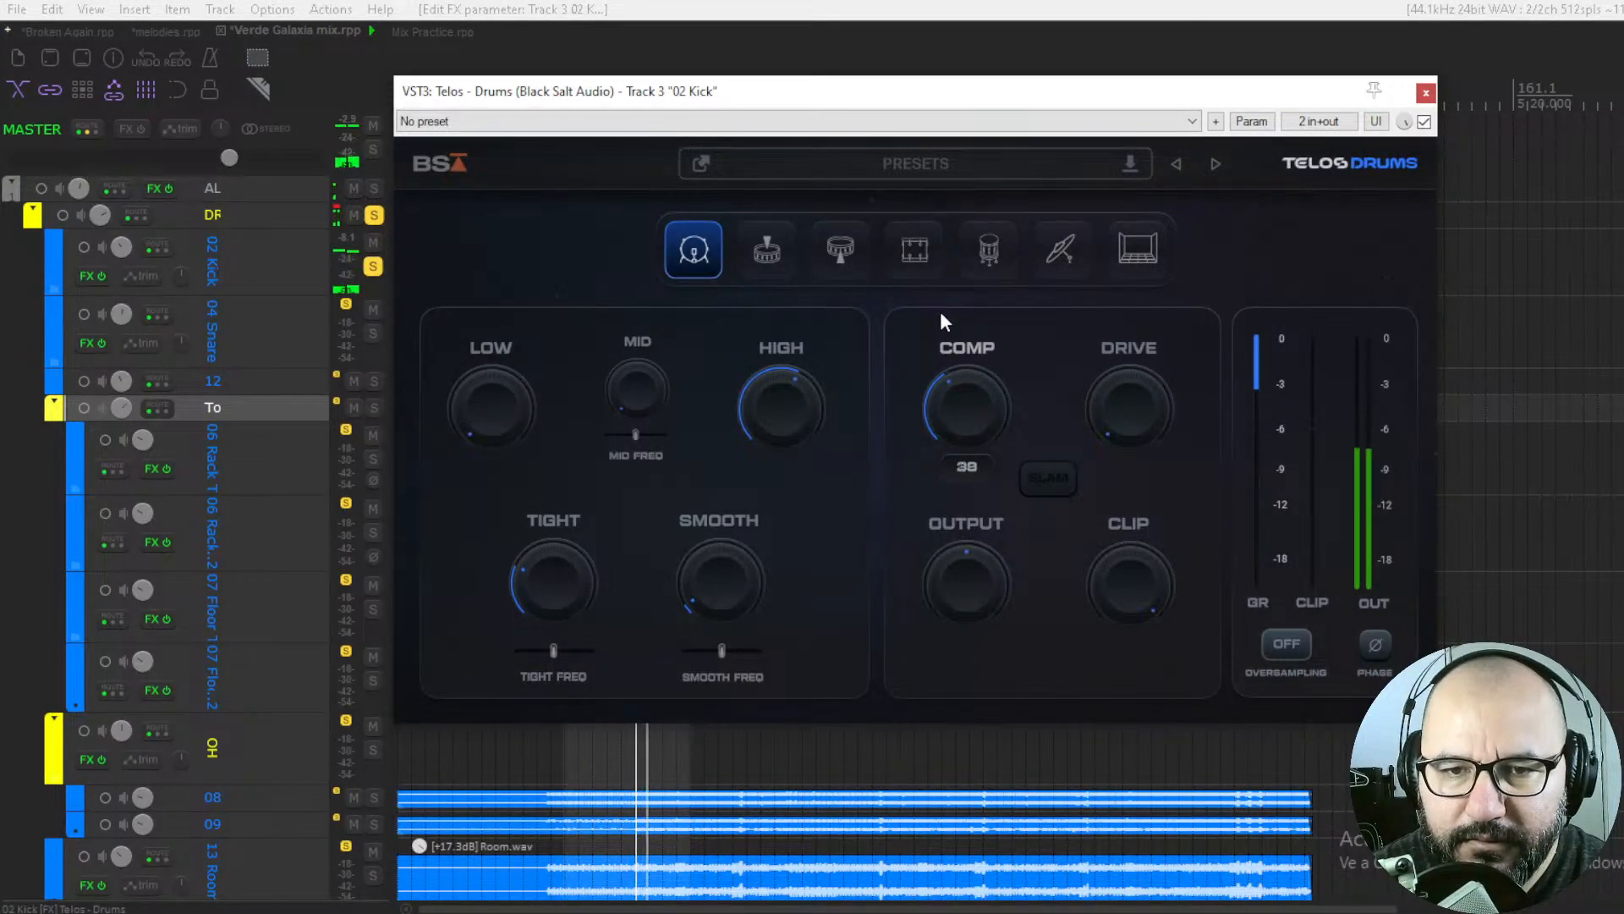
{"action": "left_click", "coordinate": [1425, 121]}
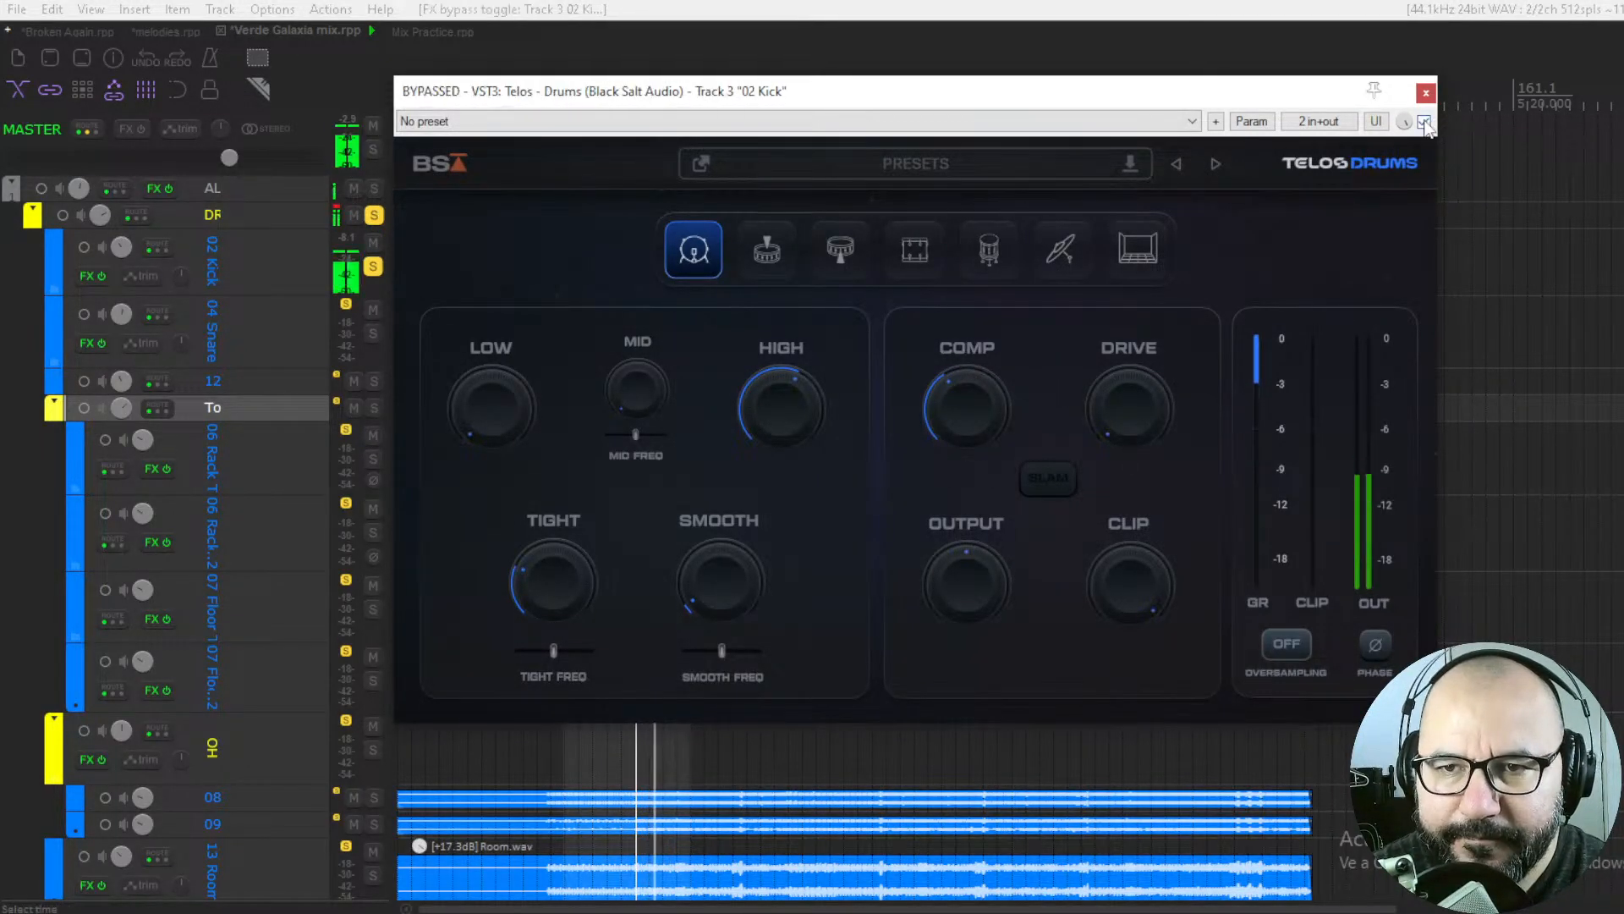
Reactivate Telos Drums on the kick, setting High to 51, Drive to 52 and Clip to -5.5 dB
{"action": "left_click", "coordinate": [1424, 122]}
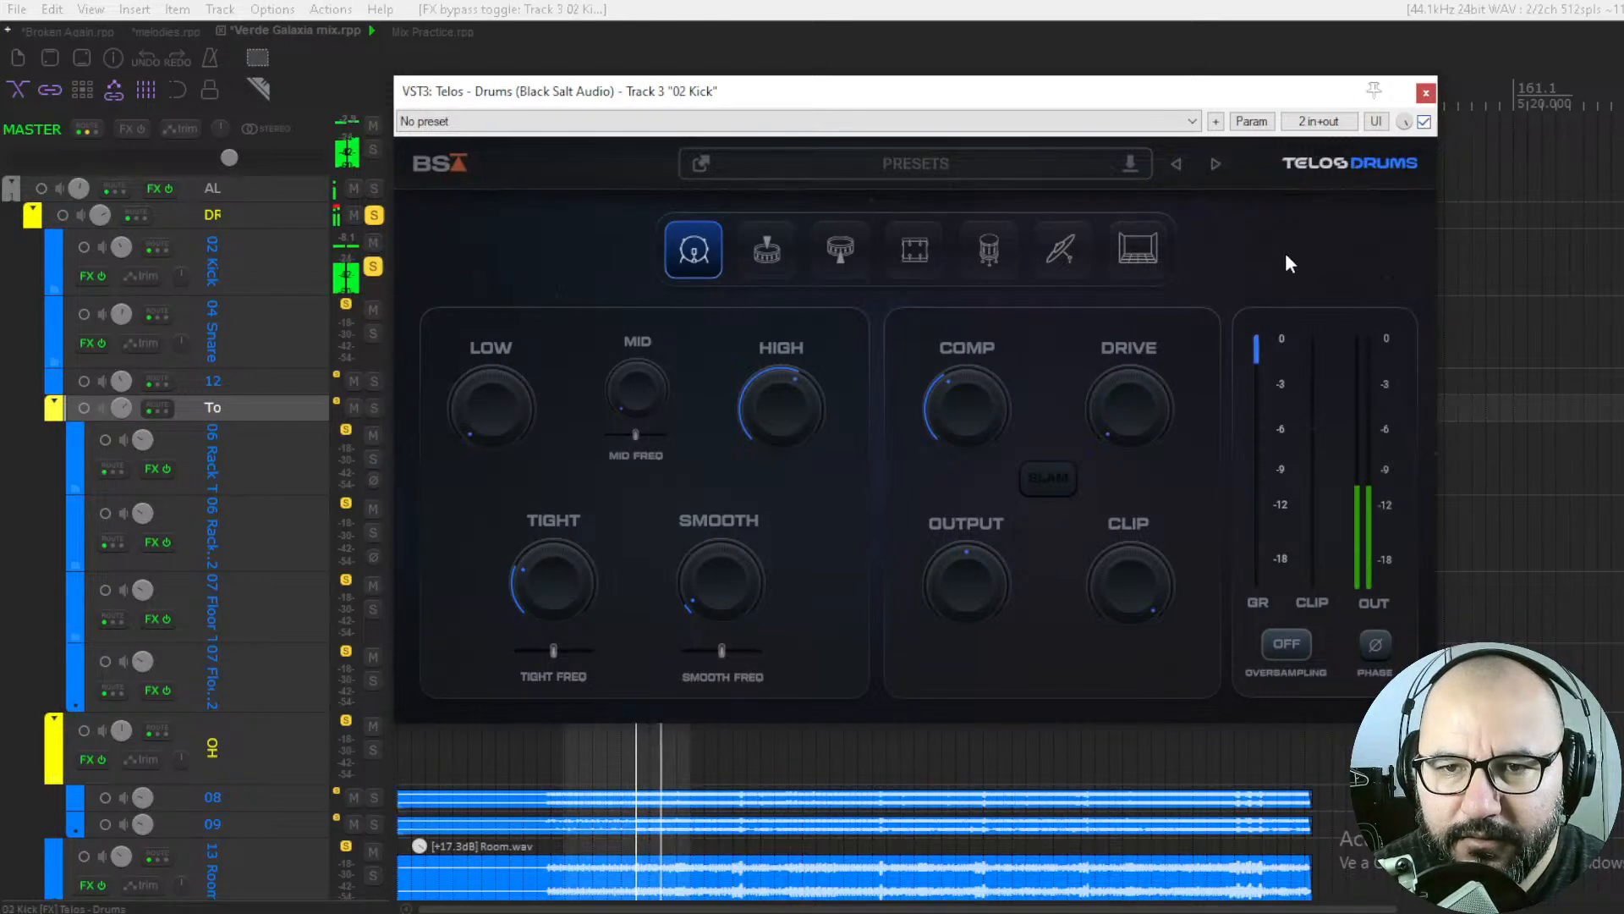
{"action": "left_click_drag", "start_coordinate": [787, 408], "coordinate": [783, 423]}
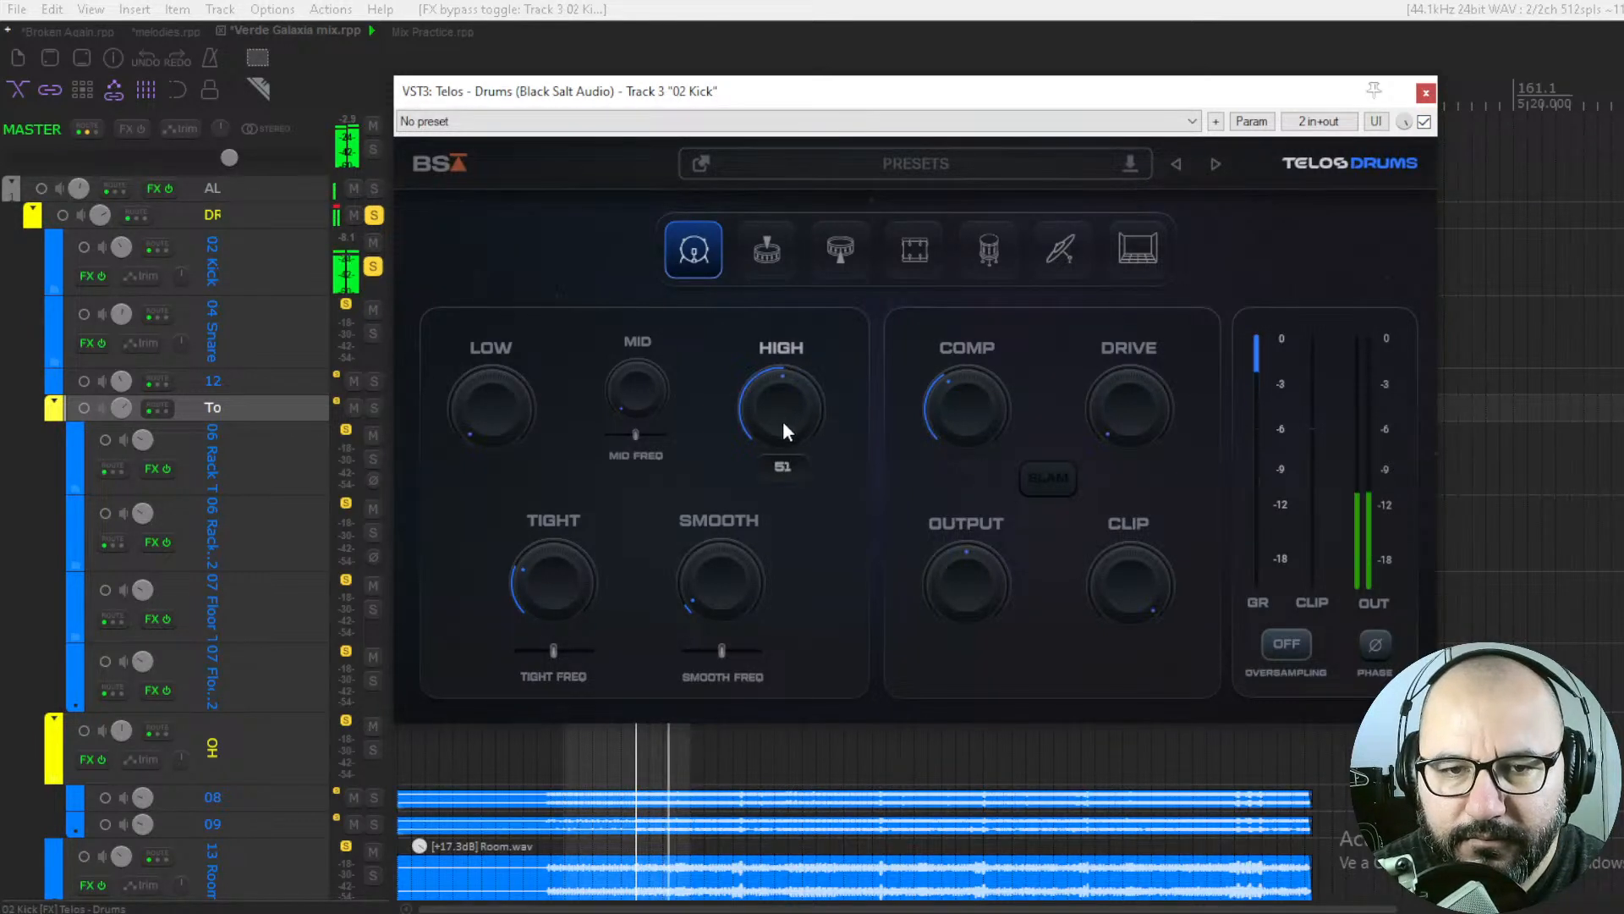
{"action": "left_click_drag", "start_coordinate": [1100, 419], "coordinate": [1093, 283]}
{"action": "left_click_drag", "start_coordinate": [1111, 594], "coordinate": [1103, 766]}
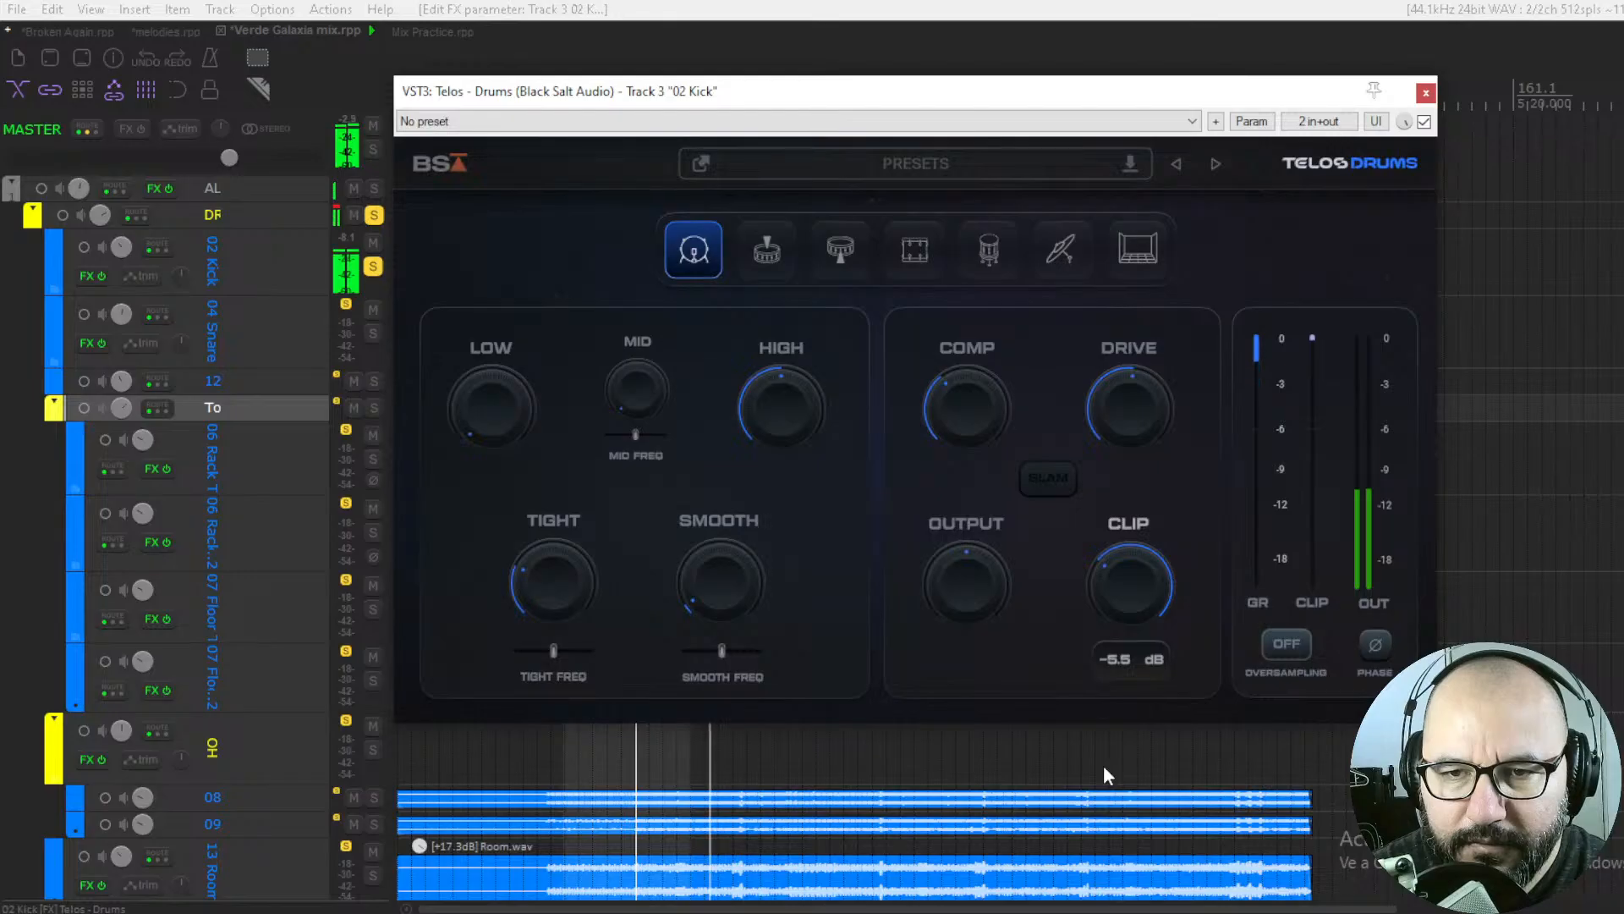
Compare the soloed kick with Telos Drums bypassed and active, and reduce High to 41
{"action": "left_click", "coordinate": [1424, 122]}
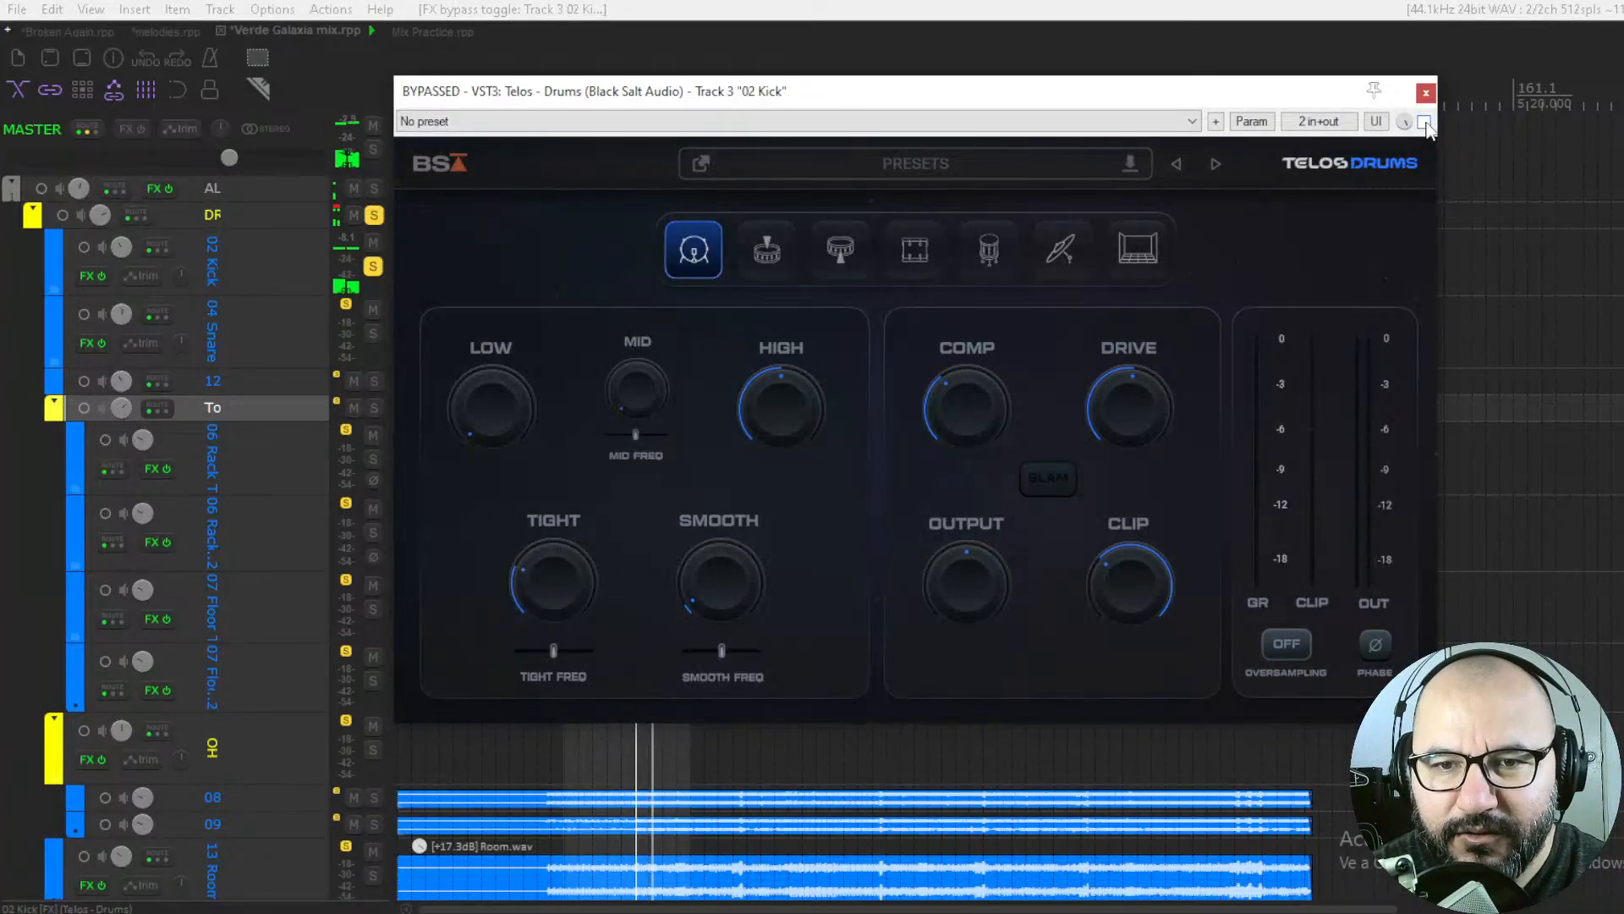
{"action": "left_click", "coordinate": [1424, 121]}
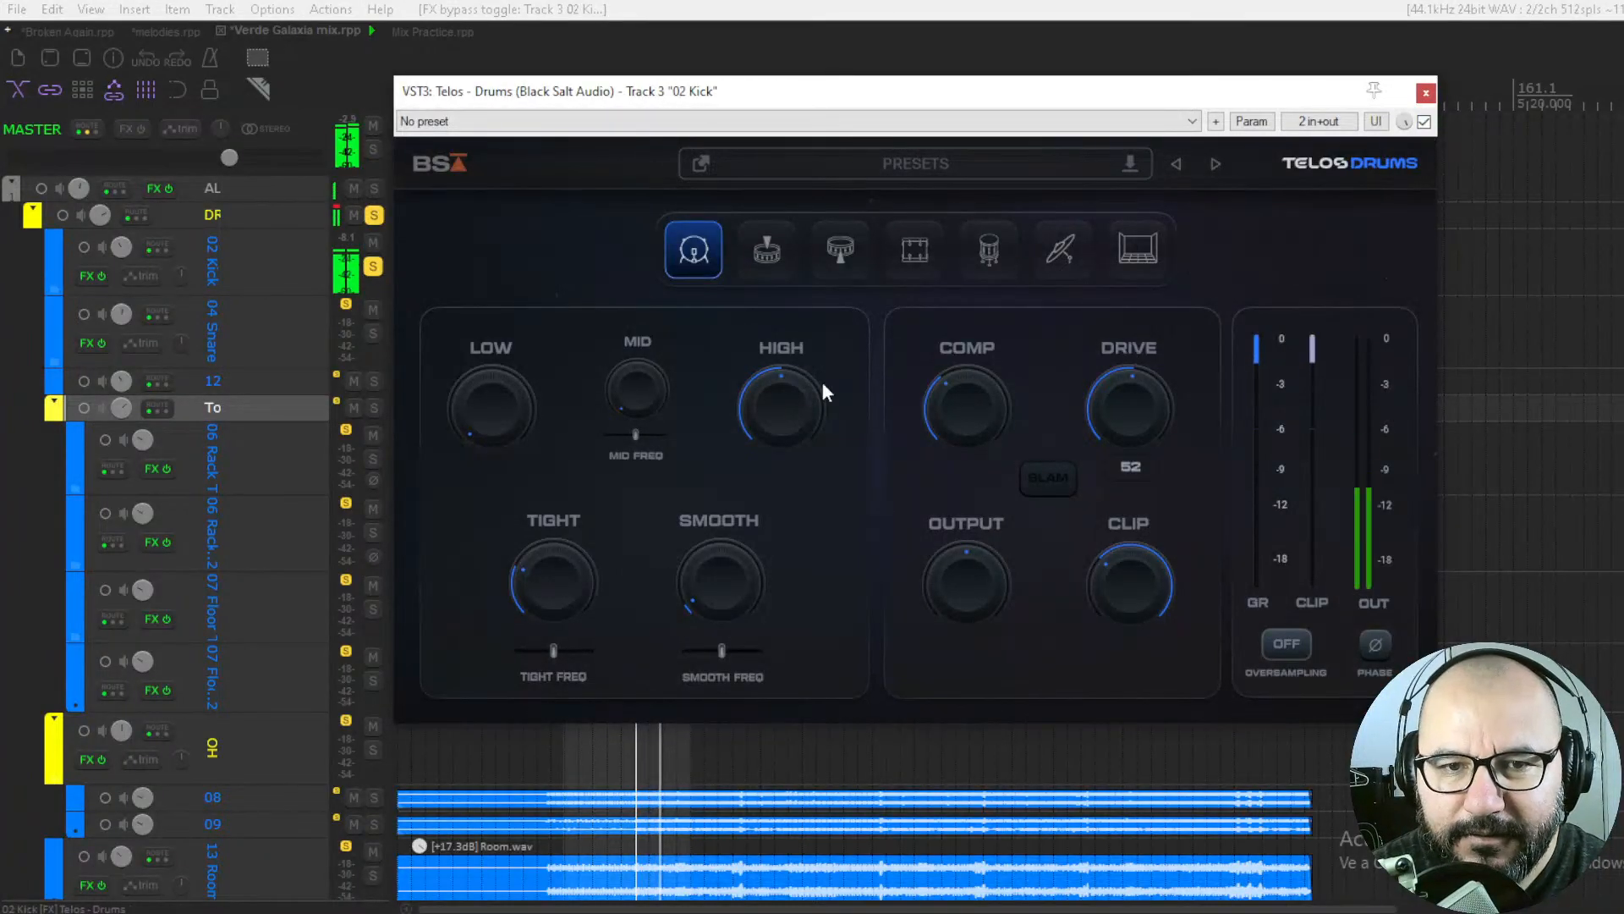
{"action": "left_click_drag", "start_coordinate": [790, 403], "coordinate": [792, 426]}
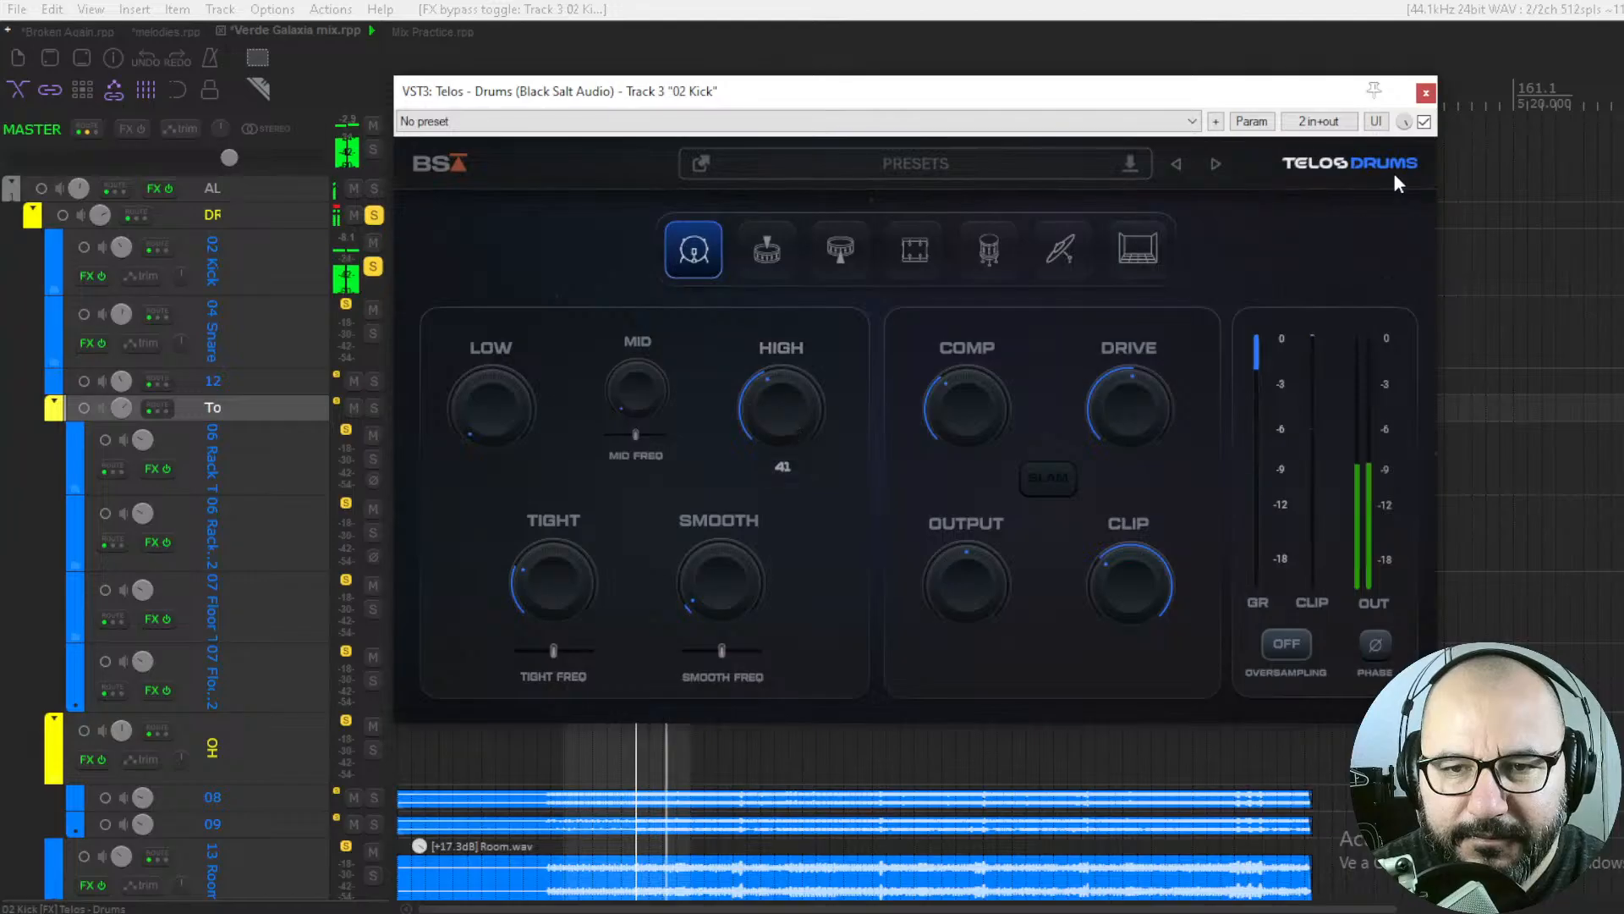
Unsolo the kick and play the full drum bus, comparing Telos Drums on the kick bypassed and active
{"action": "key", "text": "space"}
{"action": "left_click", "coordinate": [1425, 122]}
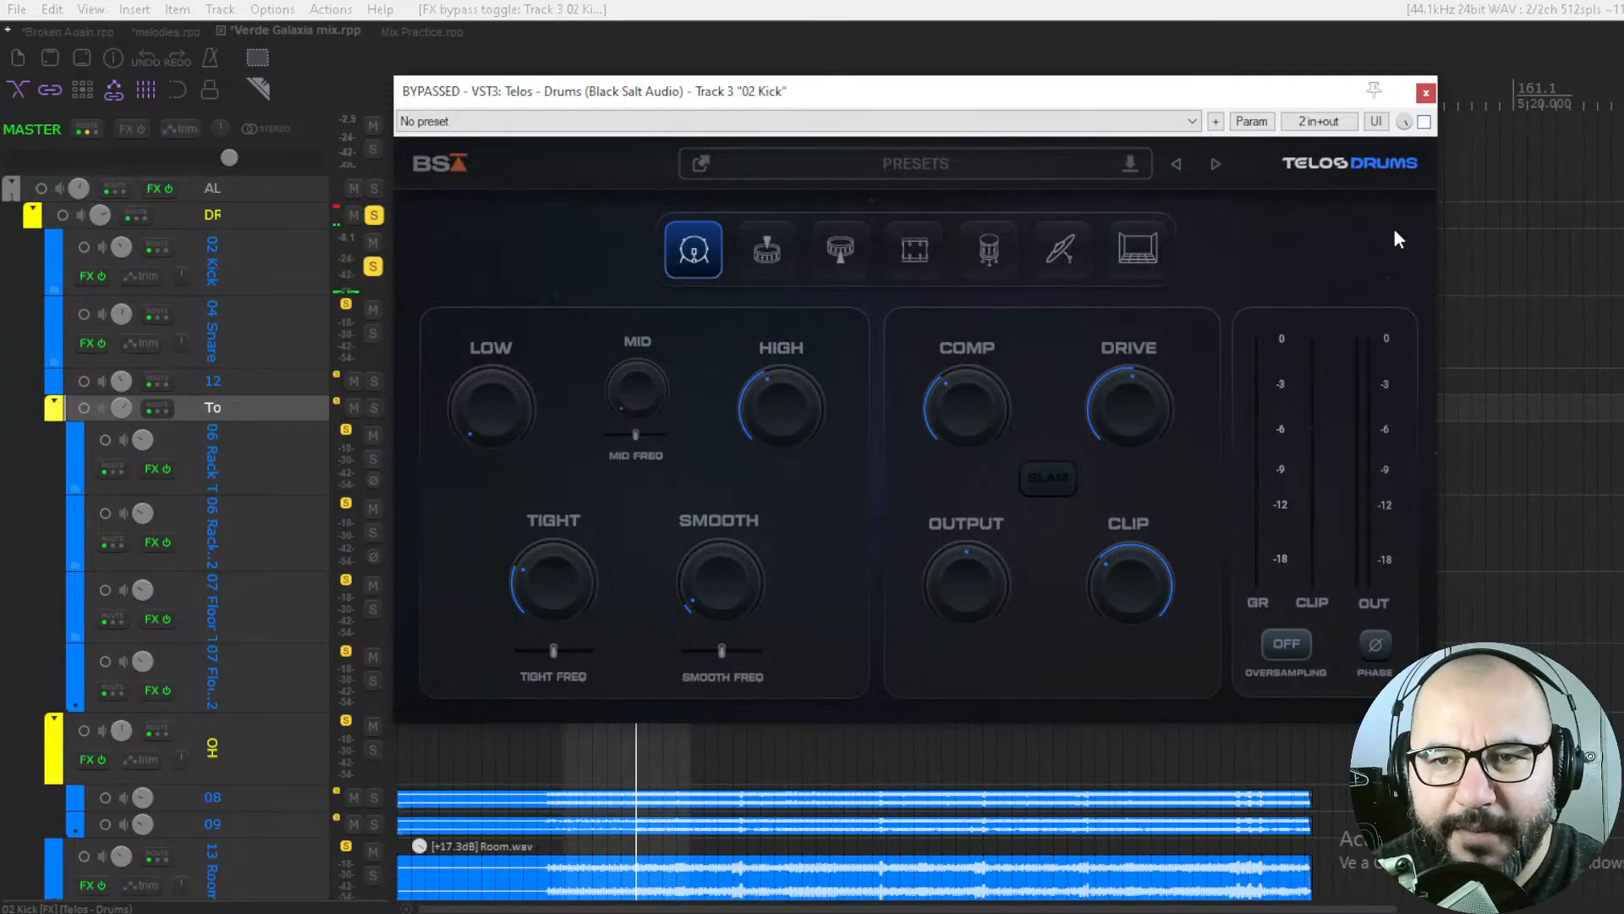
{"action": "left_click", "coordinate": [373, 268]}
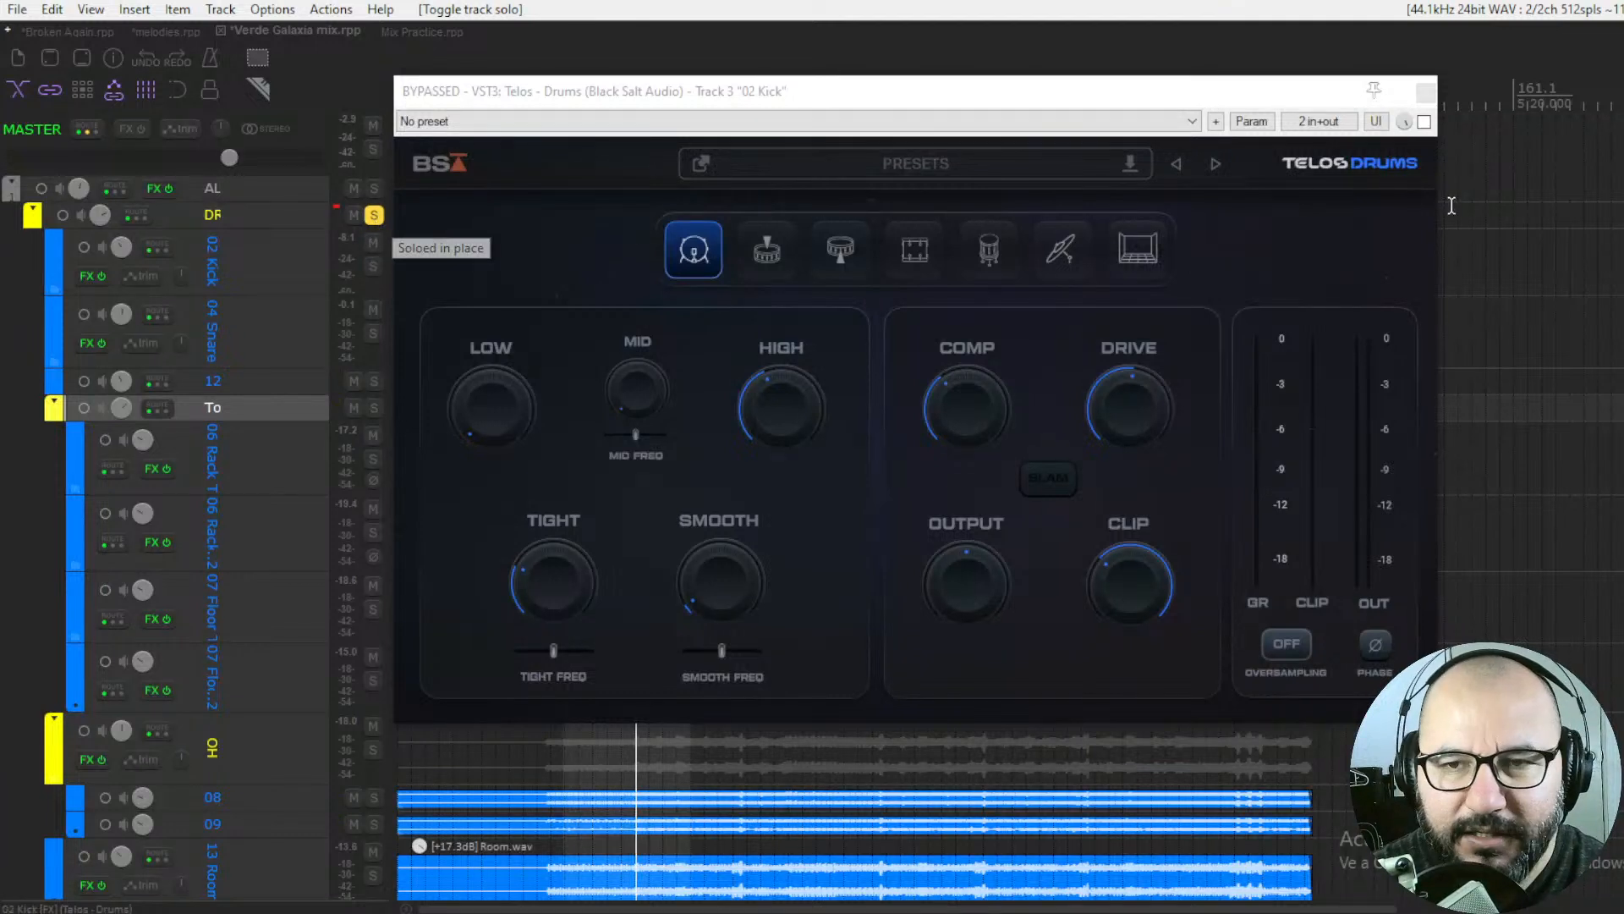
{"action": "key", "text": "space"}
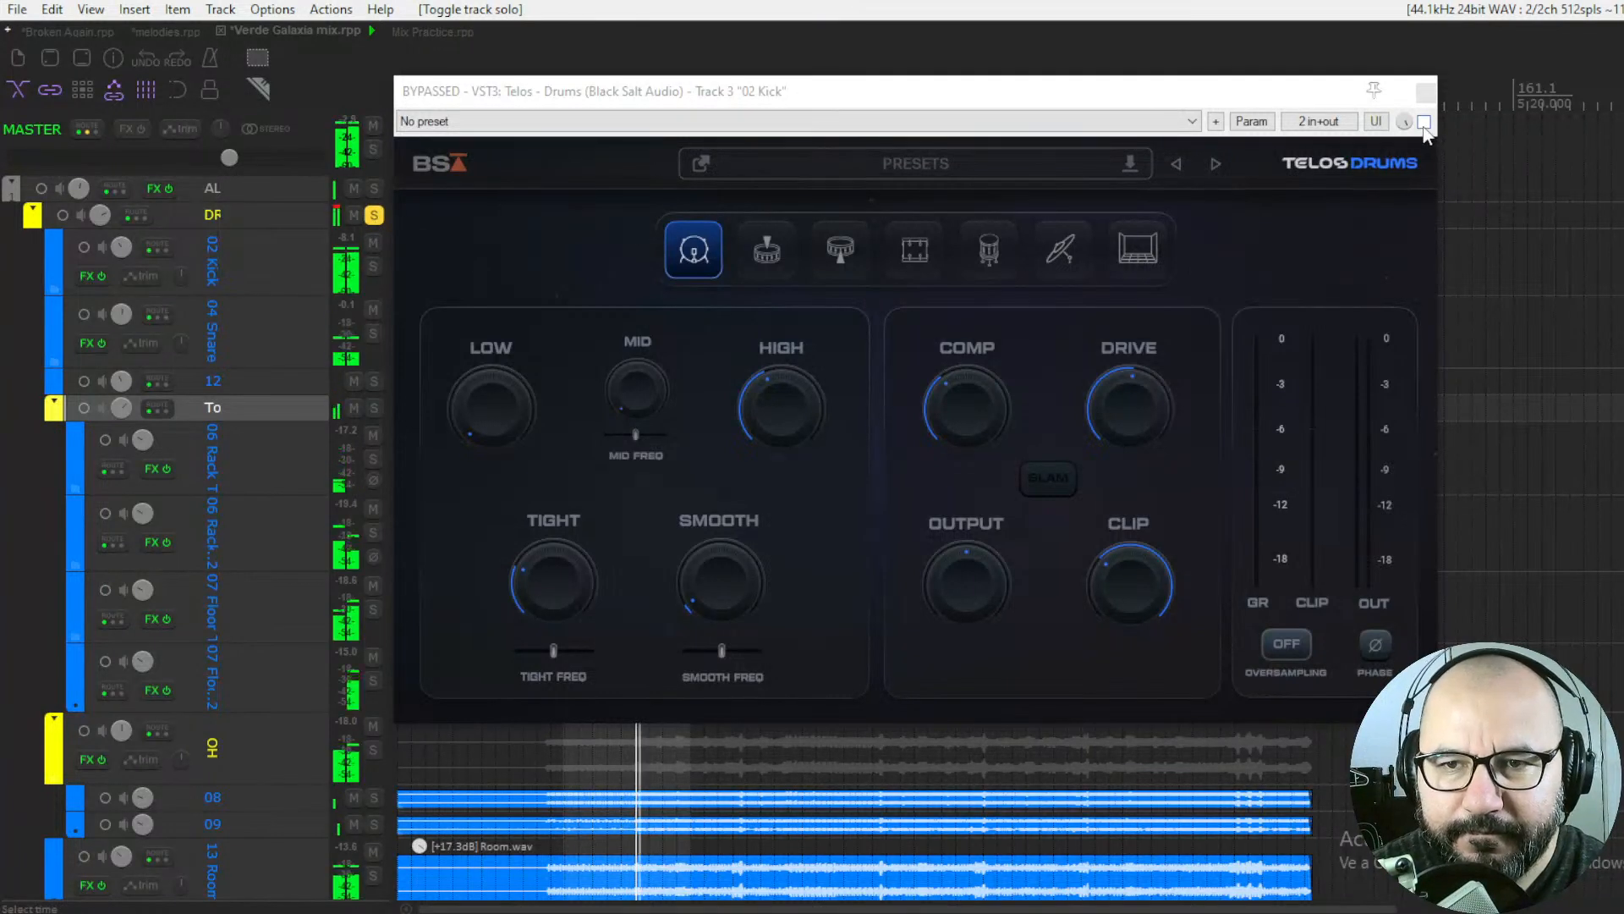
{"action": "left_click", "coordinate": [1425, 122]}
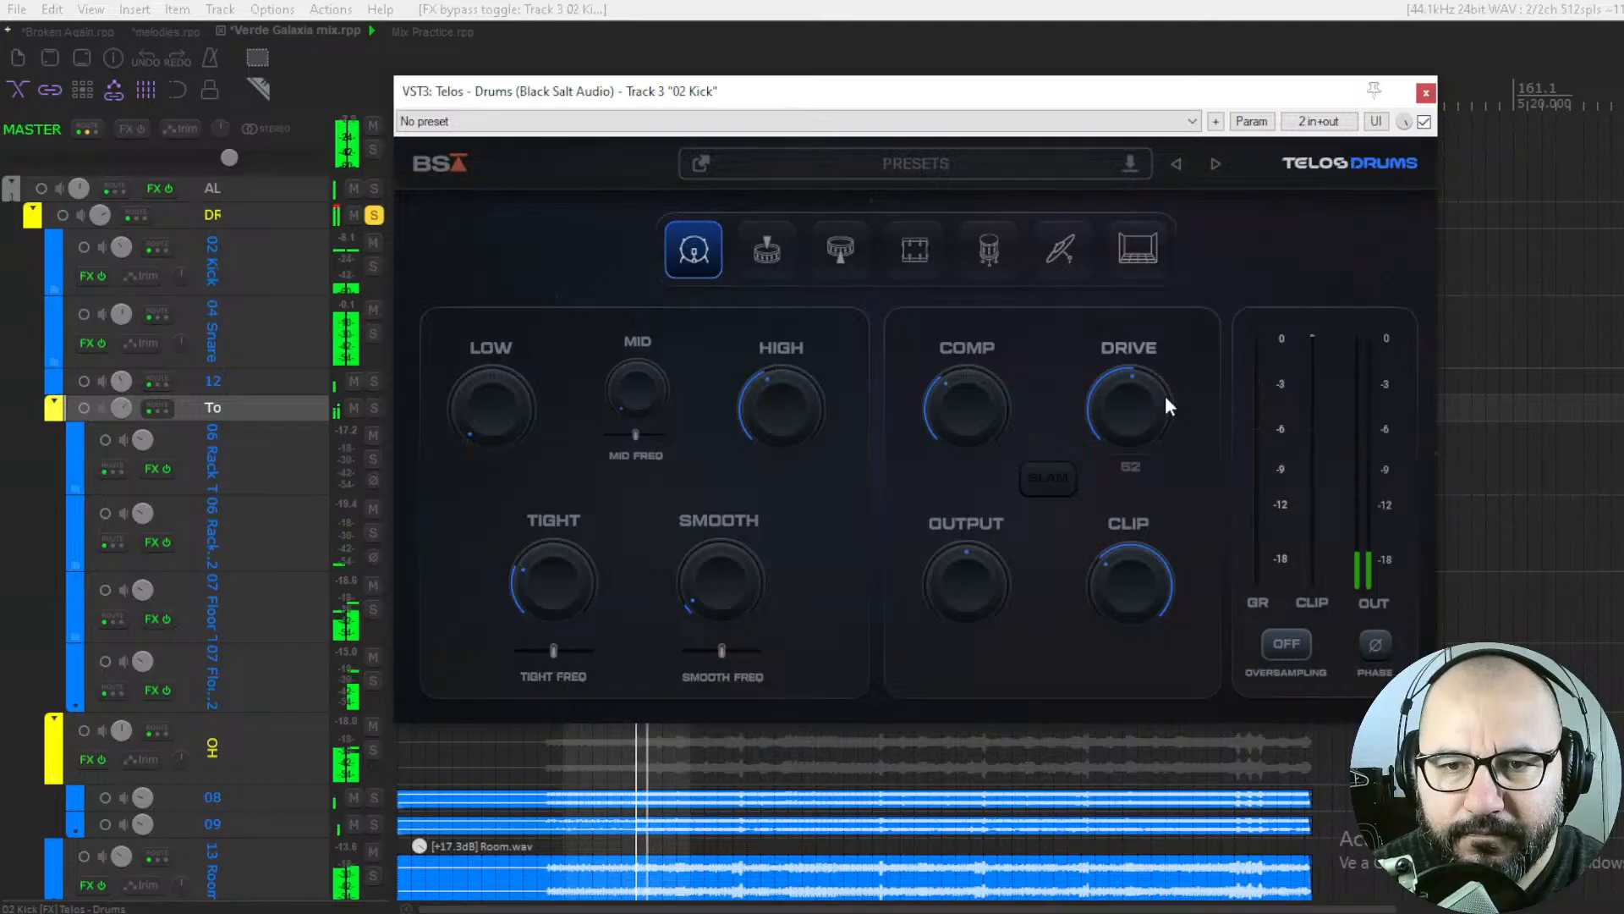
Reduce High on the kick to 33 and compare it bypassed and active within the full drums
{"action": "left_click_drag", "start_coordinate": [795, 413], "coordinate": [790, 428]}
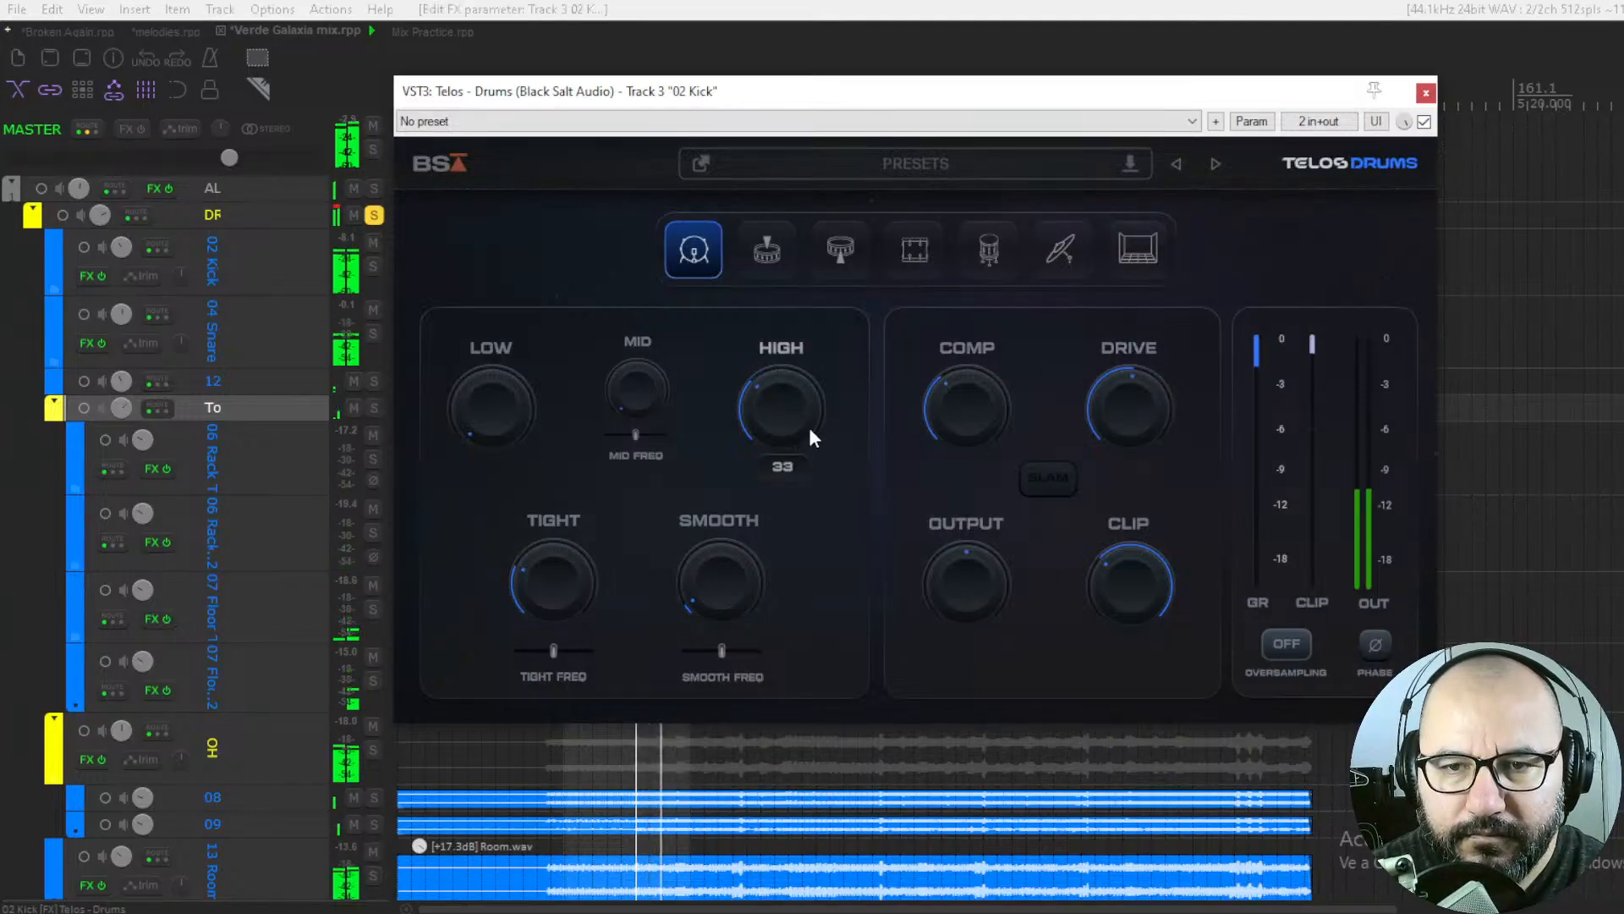
{"action": "left_click", "coordinate": [1425, 121]}
{"action": "left_click", "coordinate": [1424, 121]}
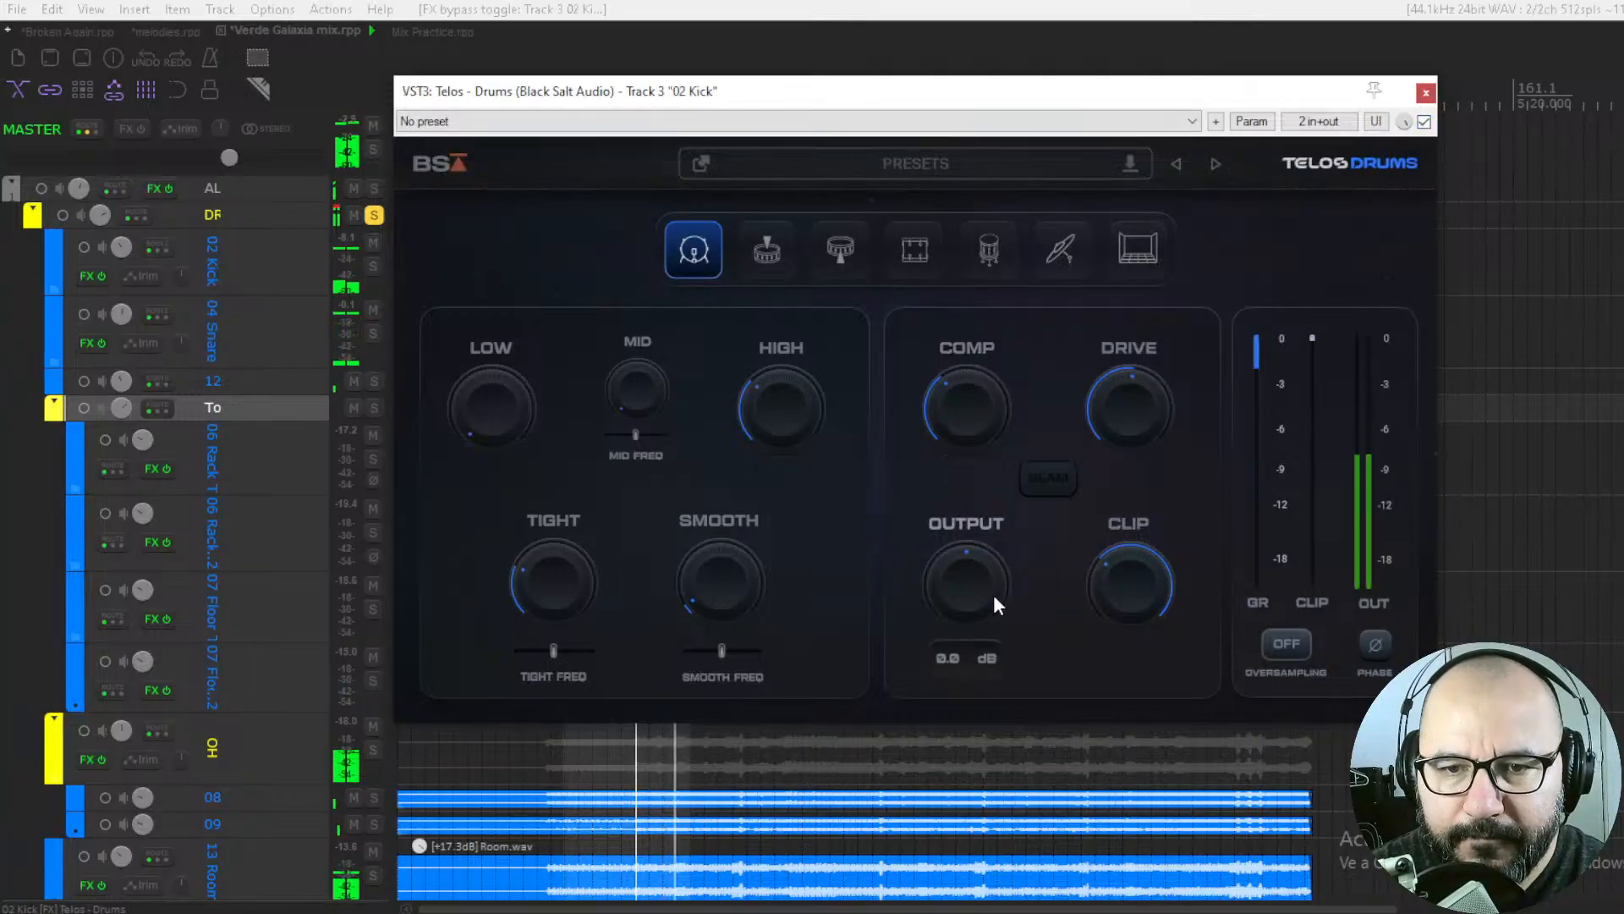
Lower the kick's Output slightly below 0 dB and compare the level with Telos Drums bypassed and active
{"action": "left_click_drag", "start_coordinate": [993, 594], "coordinate": [985, 601]}
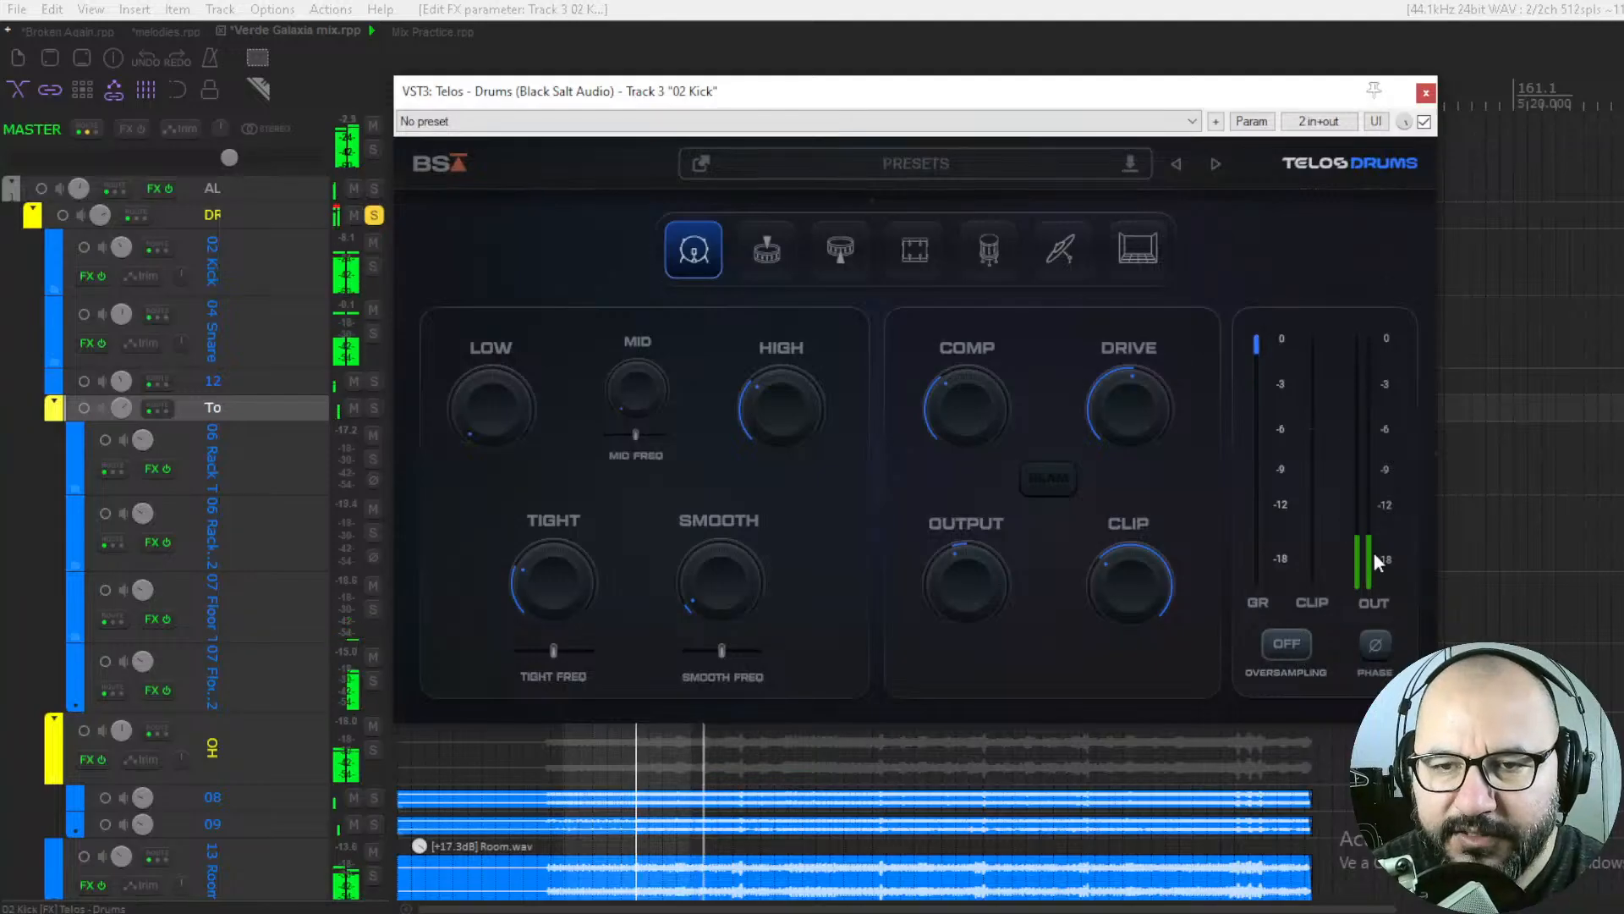
{"action": "left_click", "coordinate": [1424, 122]}
{"action": "left_click", "coordinate": [1423, 122]}
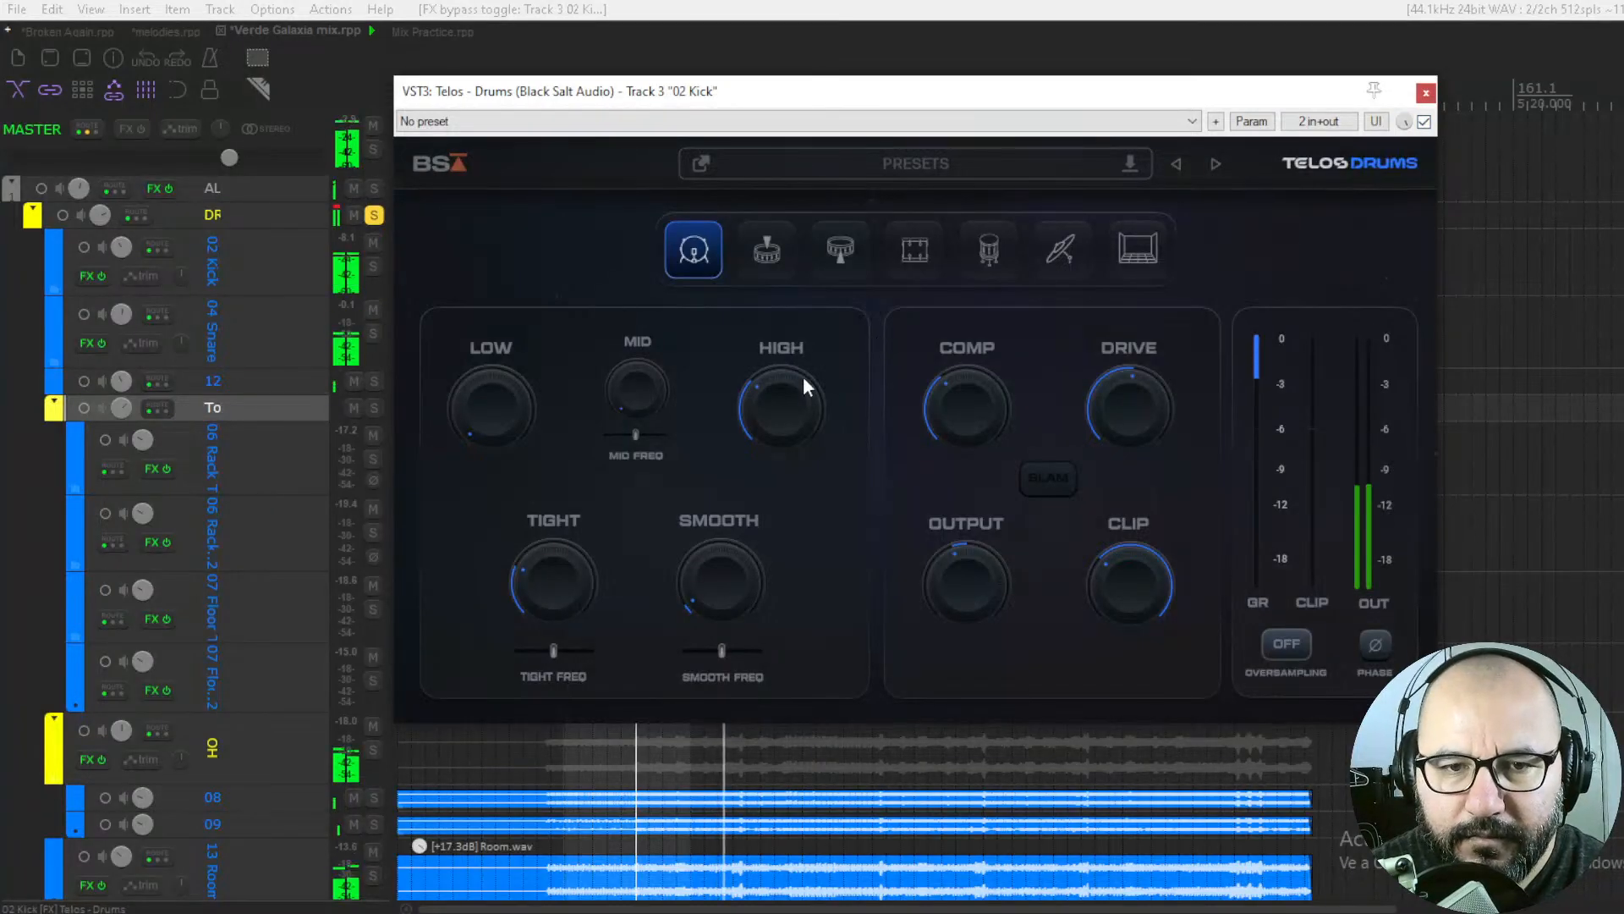
Restart playback, try Low on the kick at 30, settle it at 23, and compare bypassed and active
{"action": "mouse_move", "coordinate": [566, 585]}
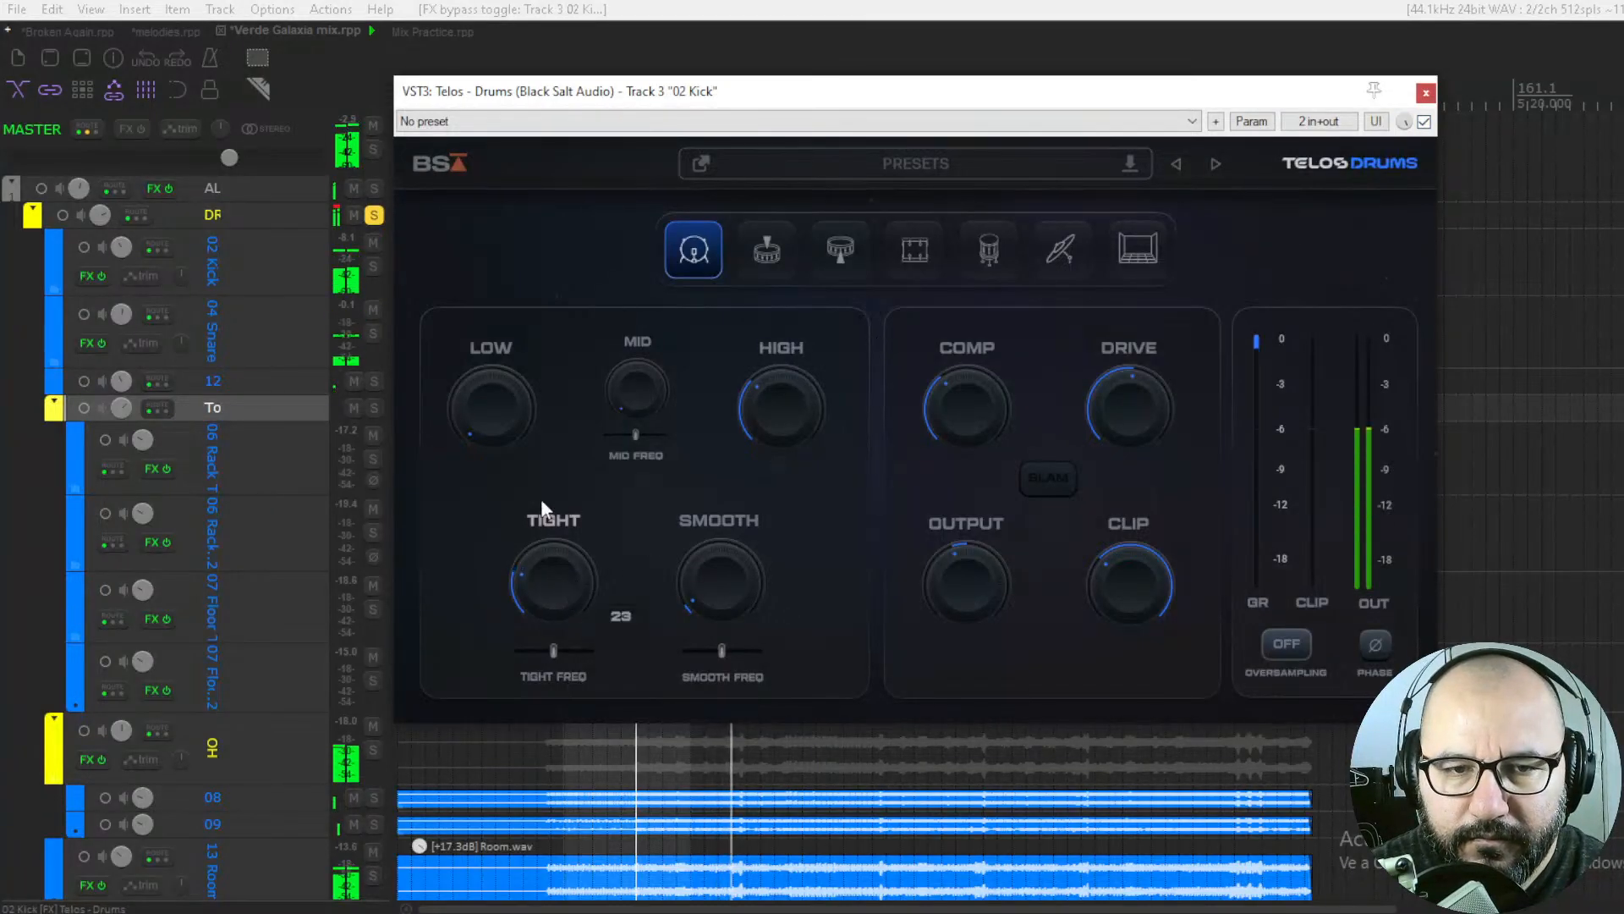
{"action": "key", "text": "space"}
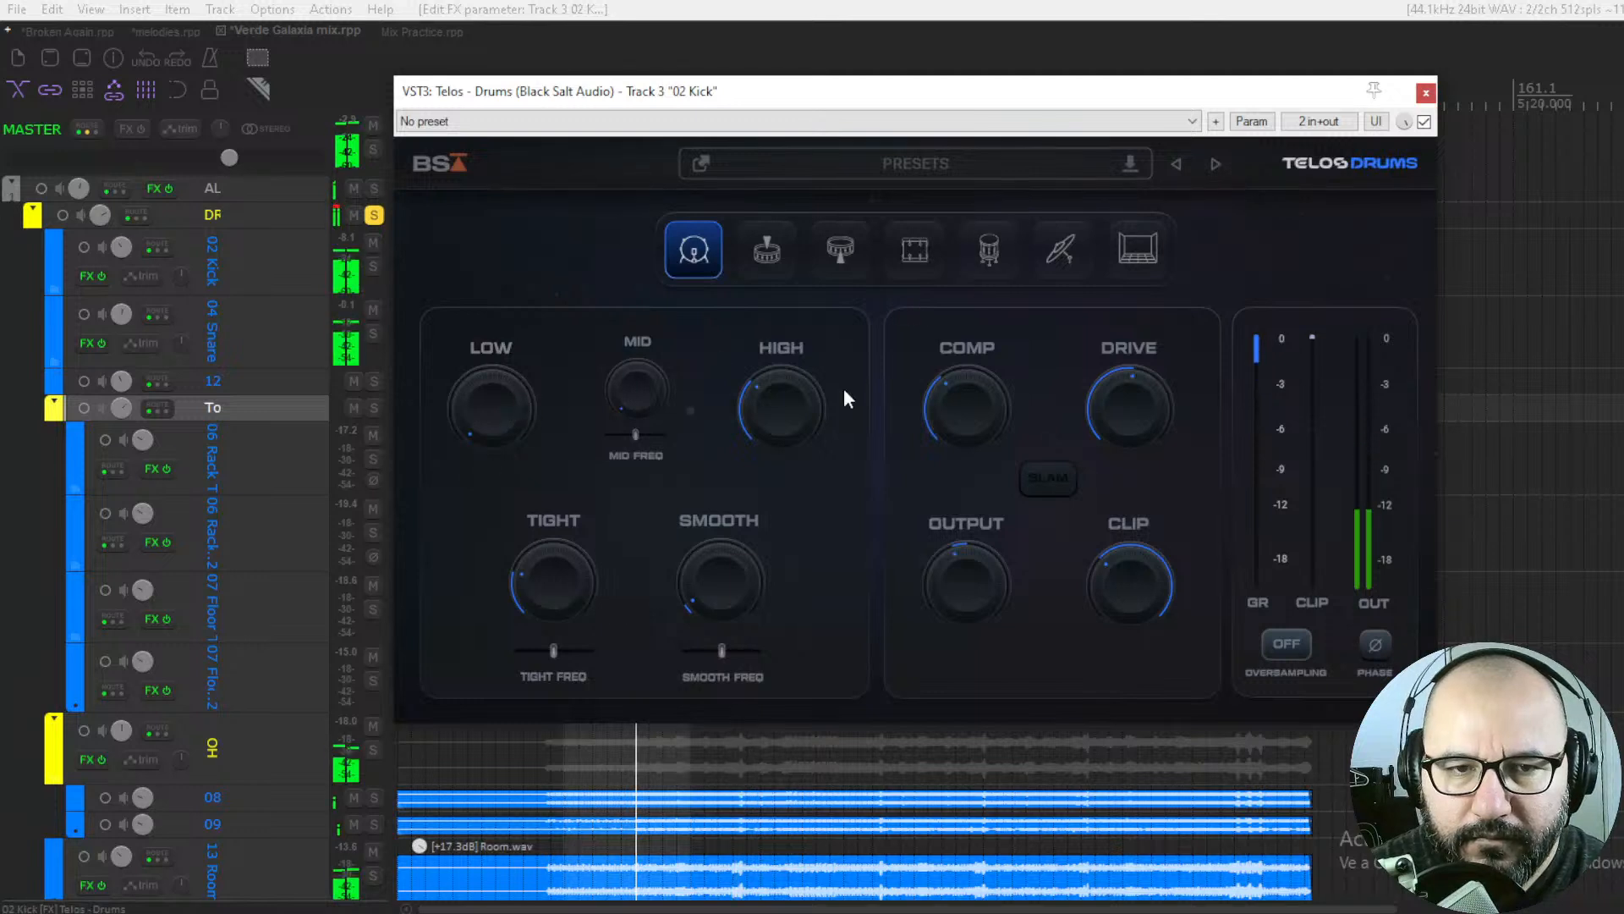
{"action": "mouse_move", "coordinate": [502, 398]}
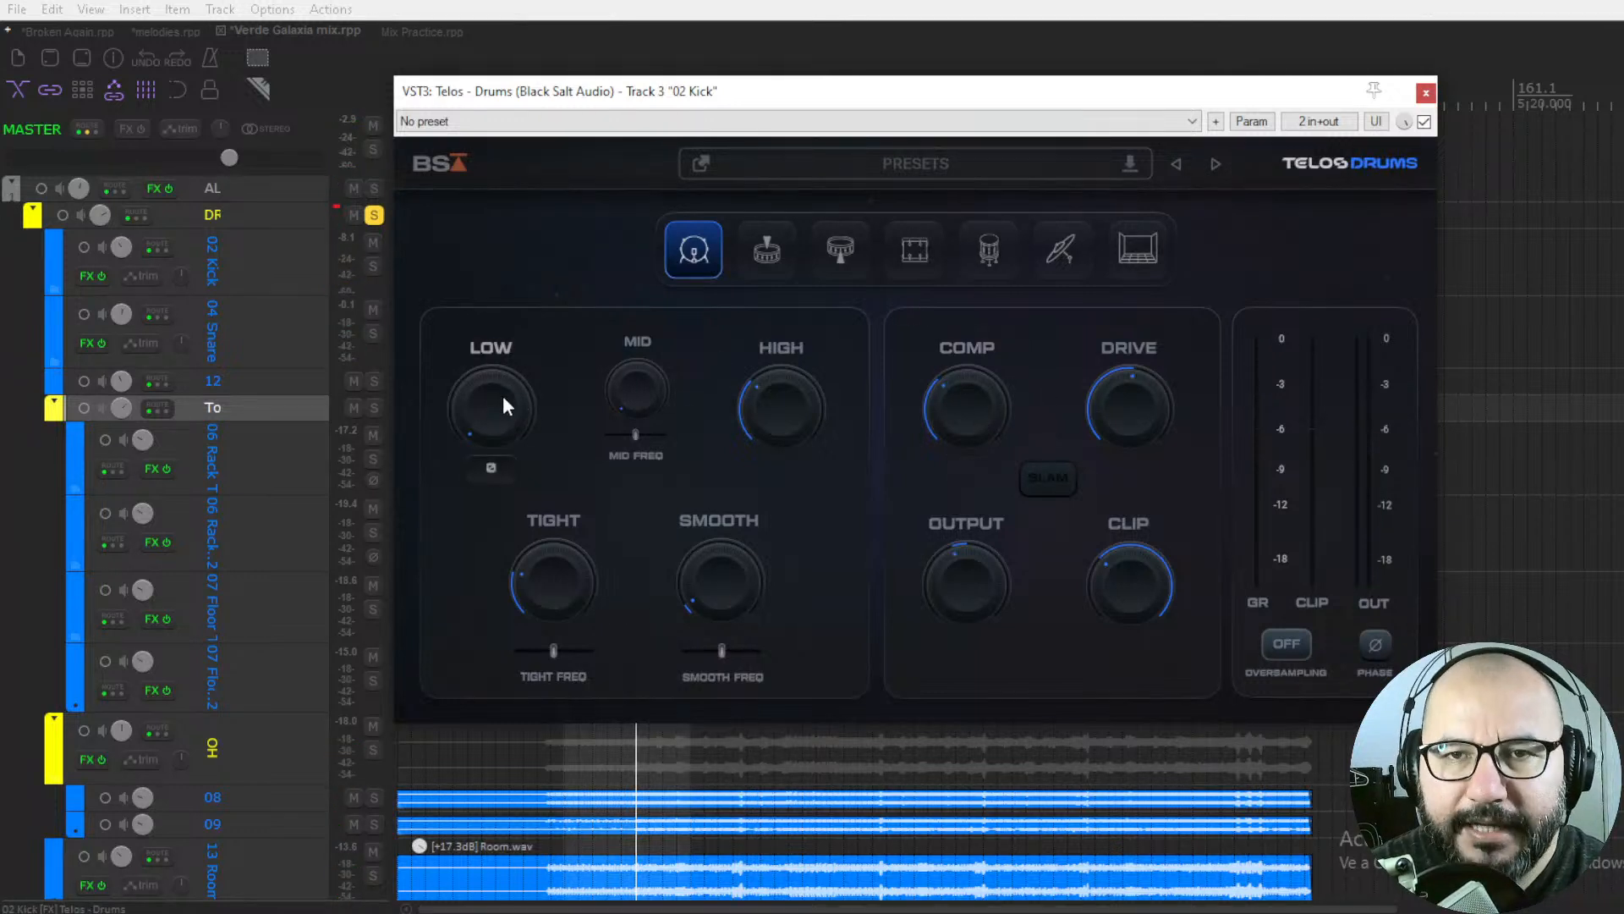
{"action": "key", "text": "space"}
{"action": "left_click_drag", "start_coordinate": [502, 394], "coordinate": [513, 341]}
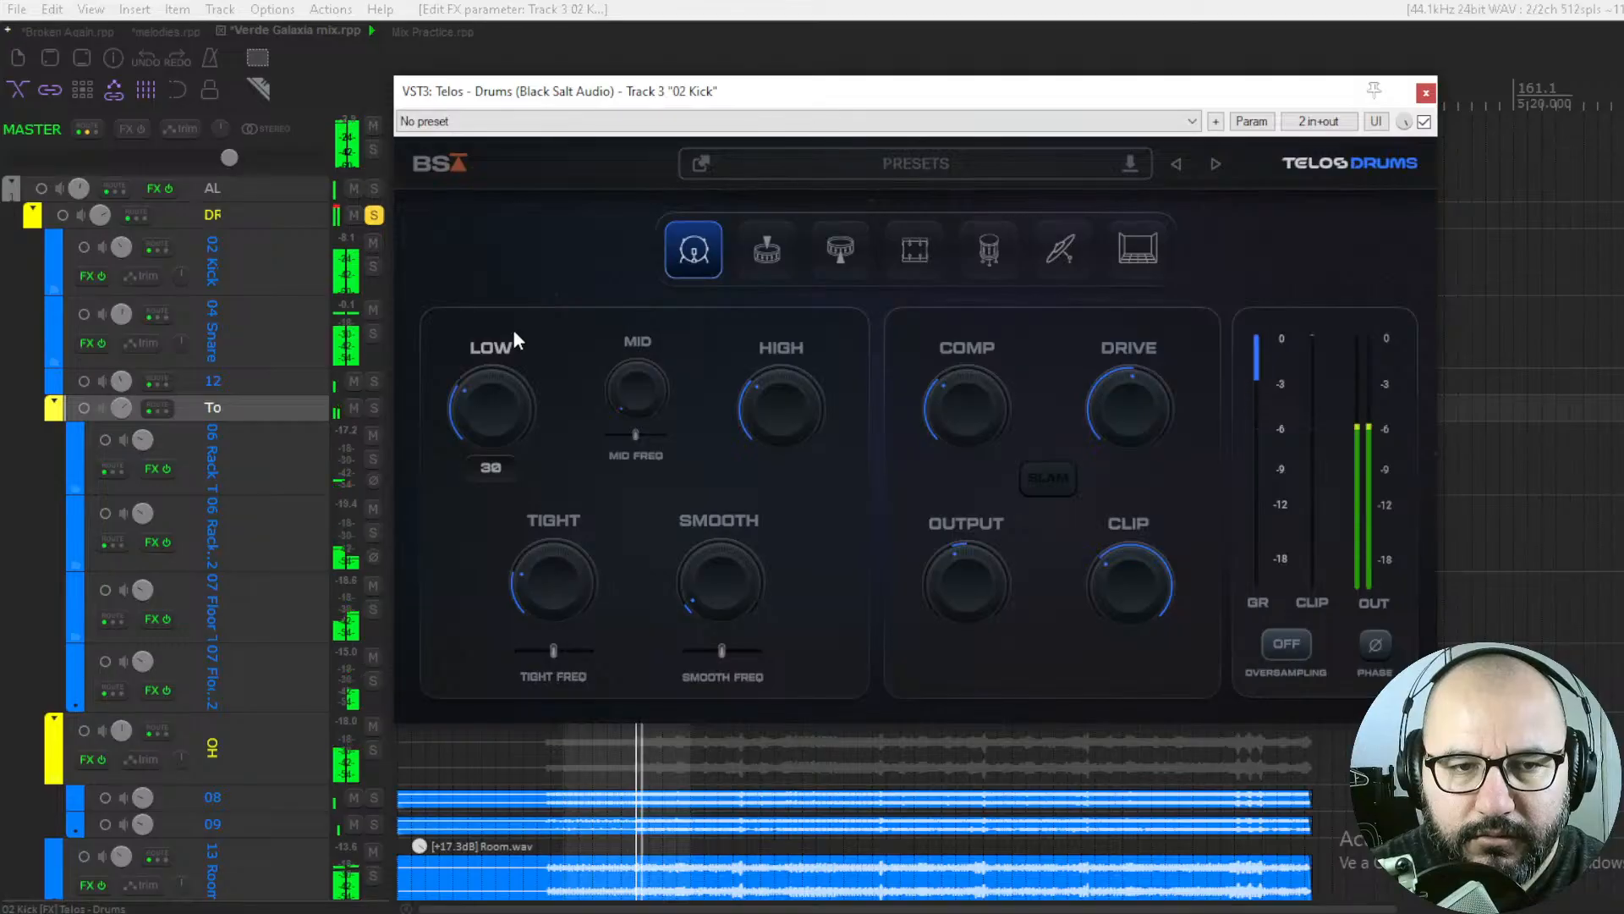
{"action": "left_click_drag", "start_coordinate": [513, 334], "coordinate": [506, 345]}
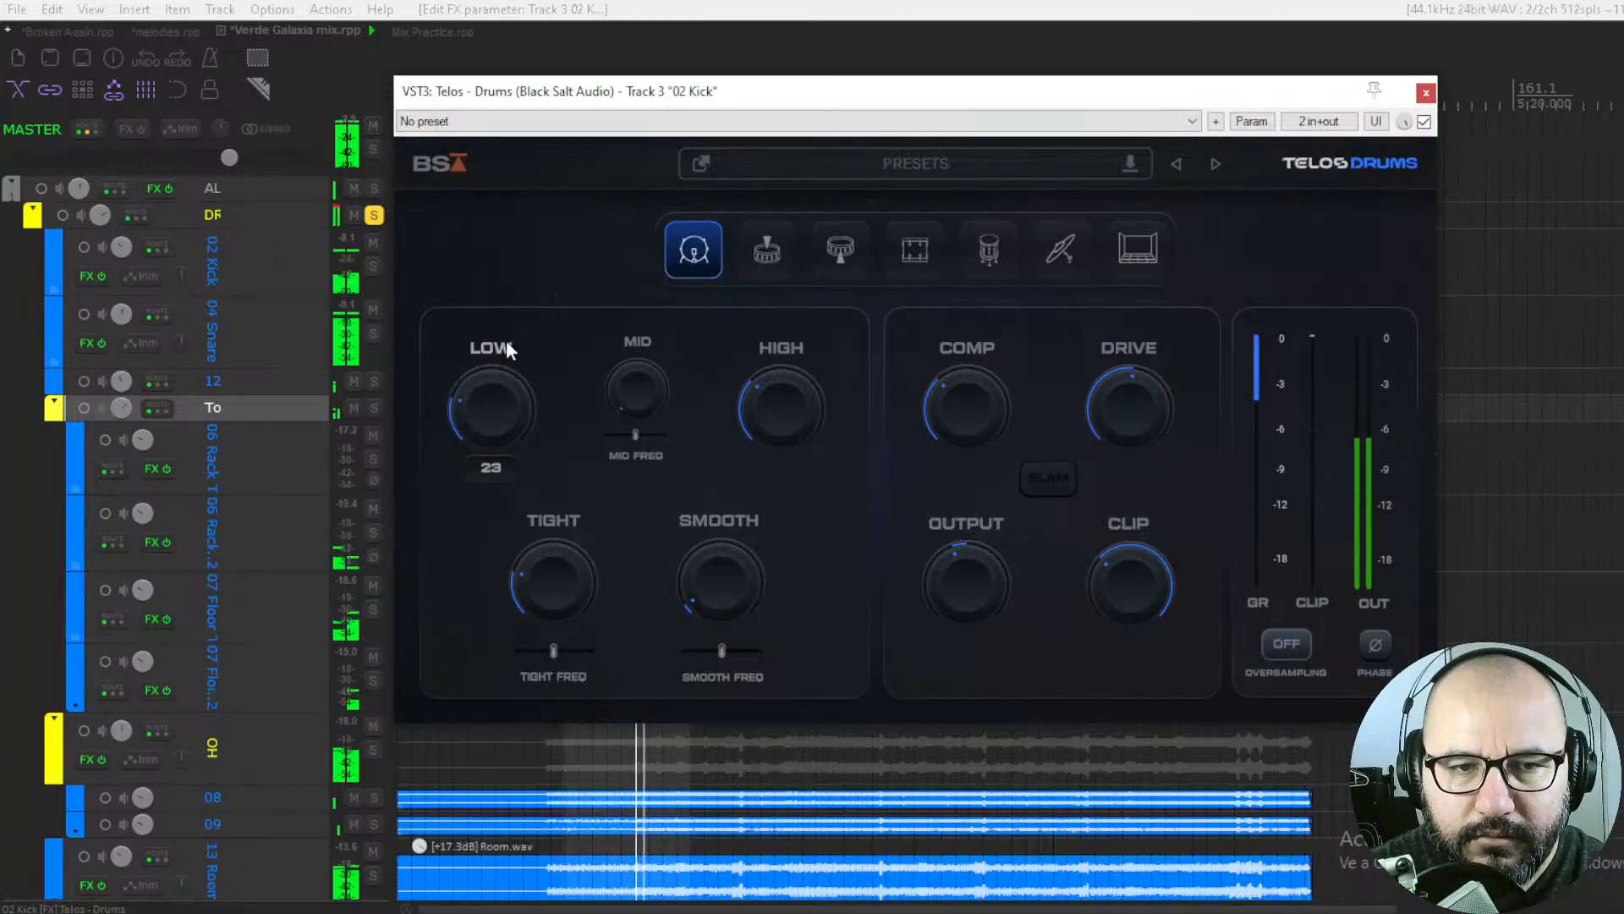
{"action": "left_click", "coordinate": [1424, 121]}
{"action": "left_click", "coordinate": [1425, 121]}
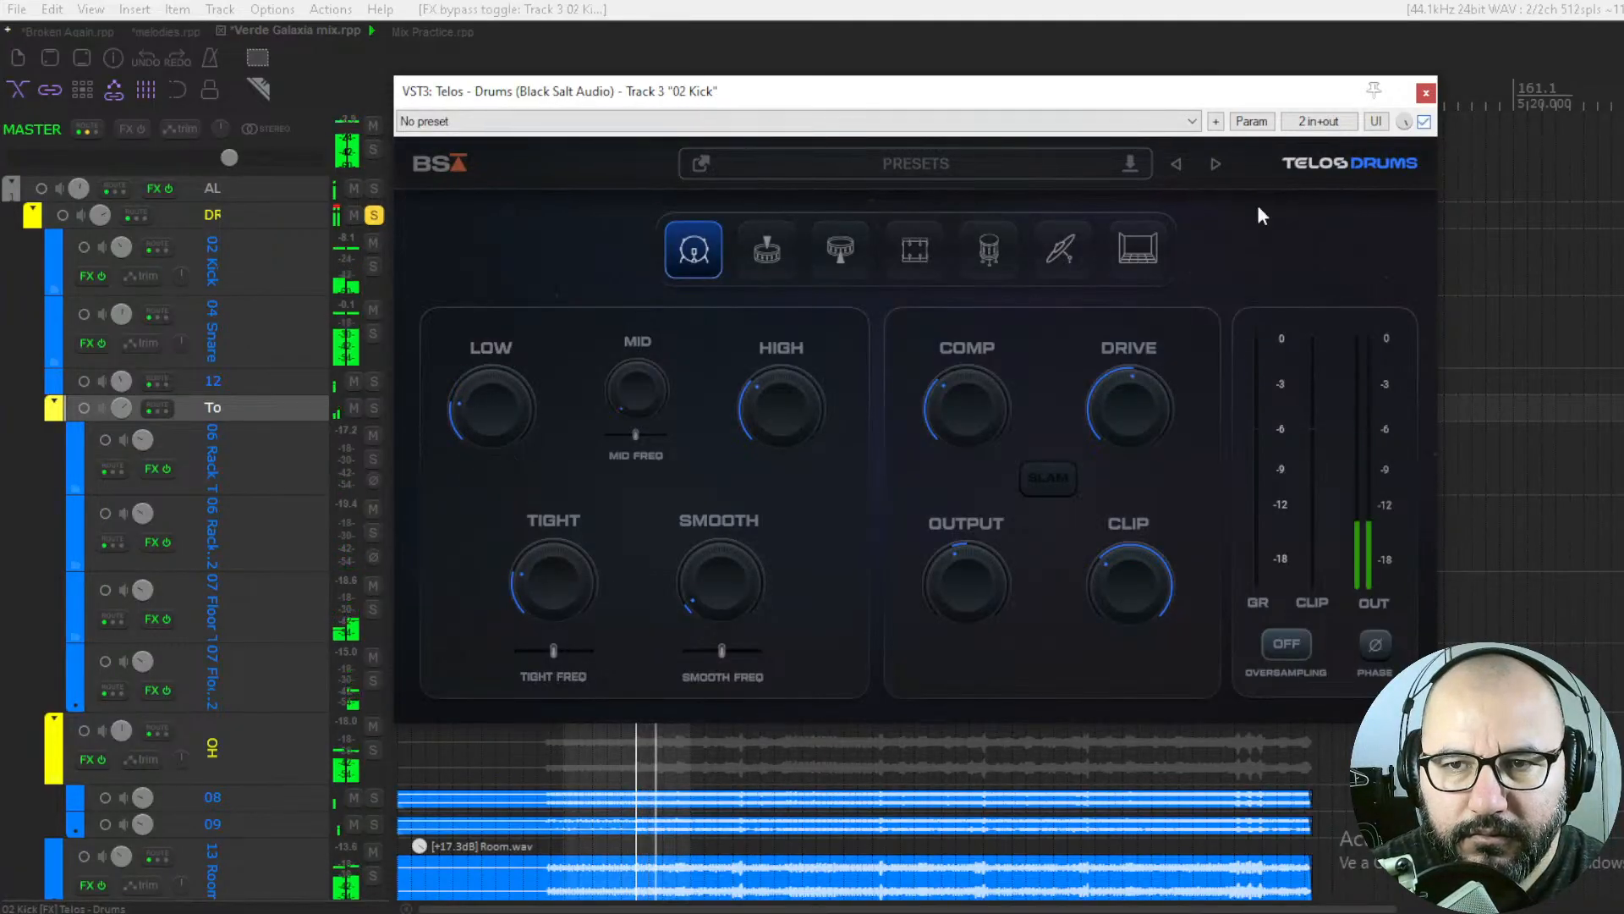
Set High on the kick to 35, lower Drive slightly, and close the plugin window
{"action": "mouse_move", "coordinate": [775, 399]}
{"action": "left_mouse_down"}
{"action": "mouse_move", "coordinate": [775, 379]}
{"action": "mouse_move", "coordinate": [785, 389]}
{"action": "left_mouse_up"}
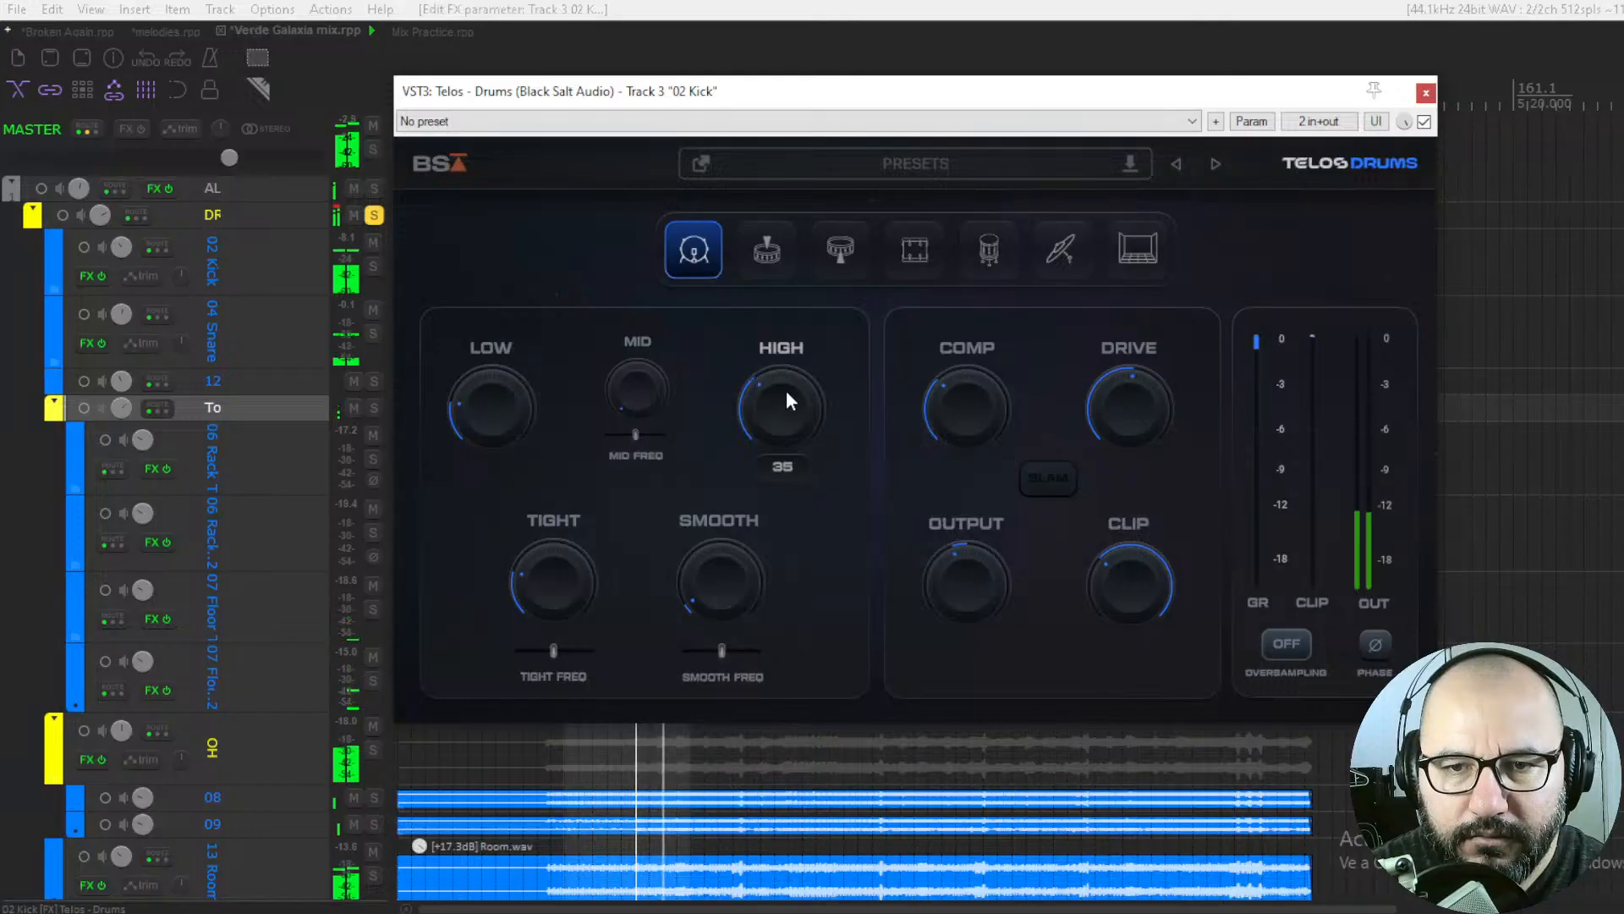
{"action": "left_click_drag", "start_coordinate": [1137, 403], "coordinate": [1139, 419]}
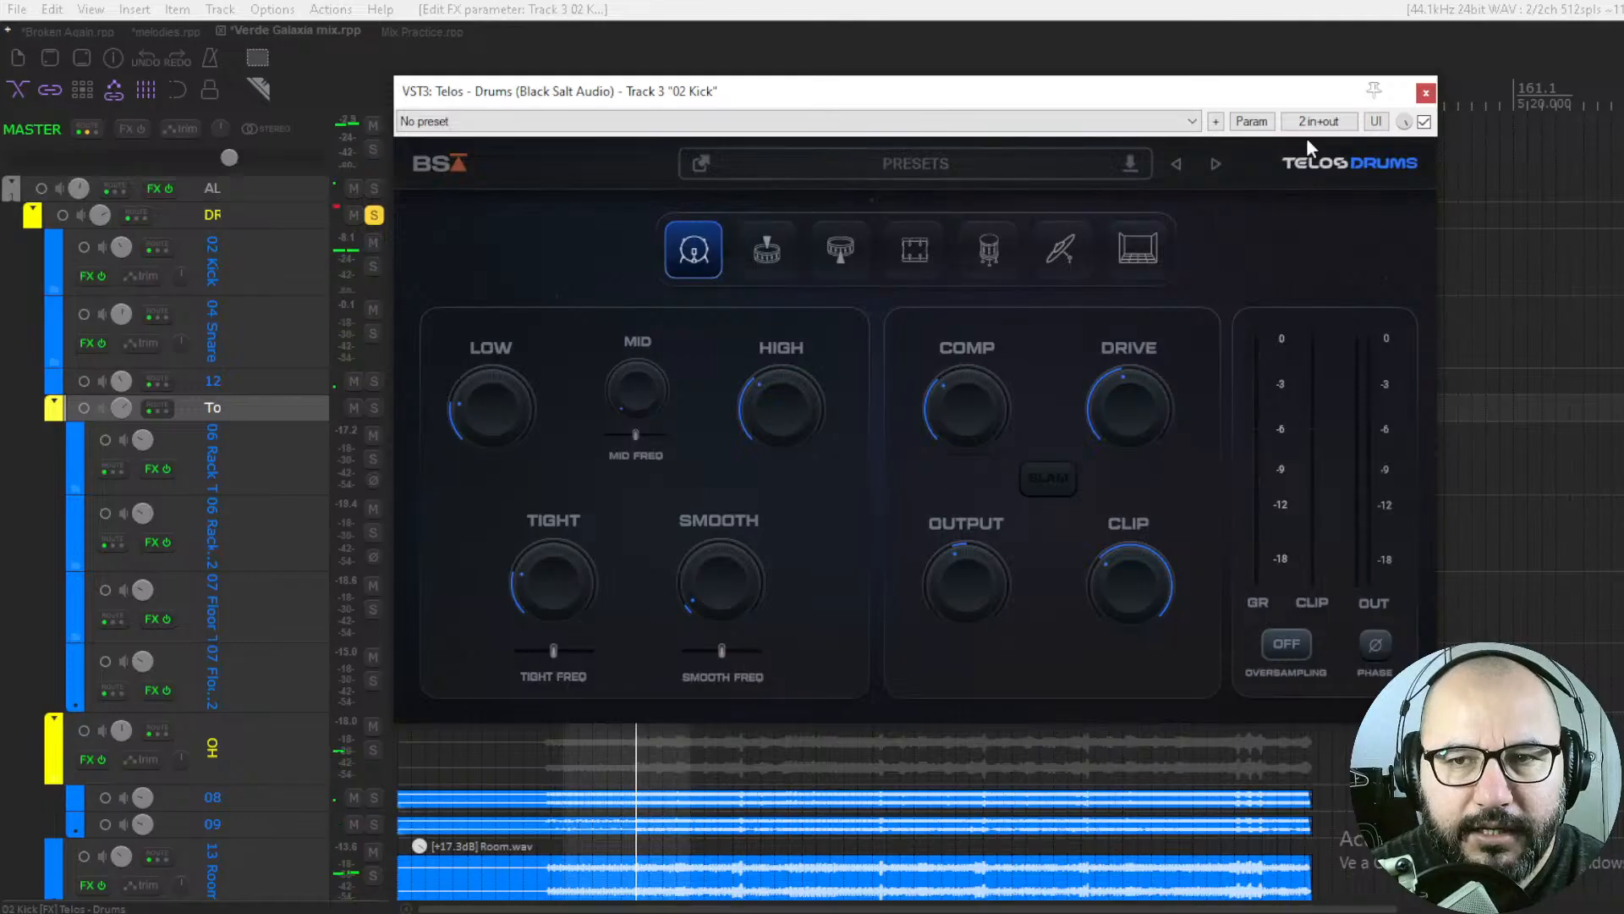
{"action": "left_click", "coordinate": [1426, 94]}
Remove the solo from the drum bus, solo the 04 Snare track and start playback
{"action": "left_click", "coordinate": [374, 215]}
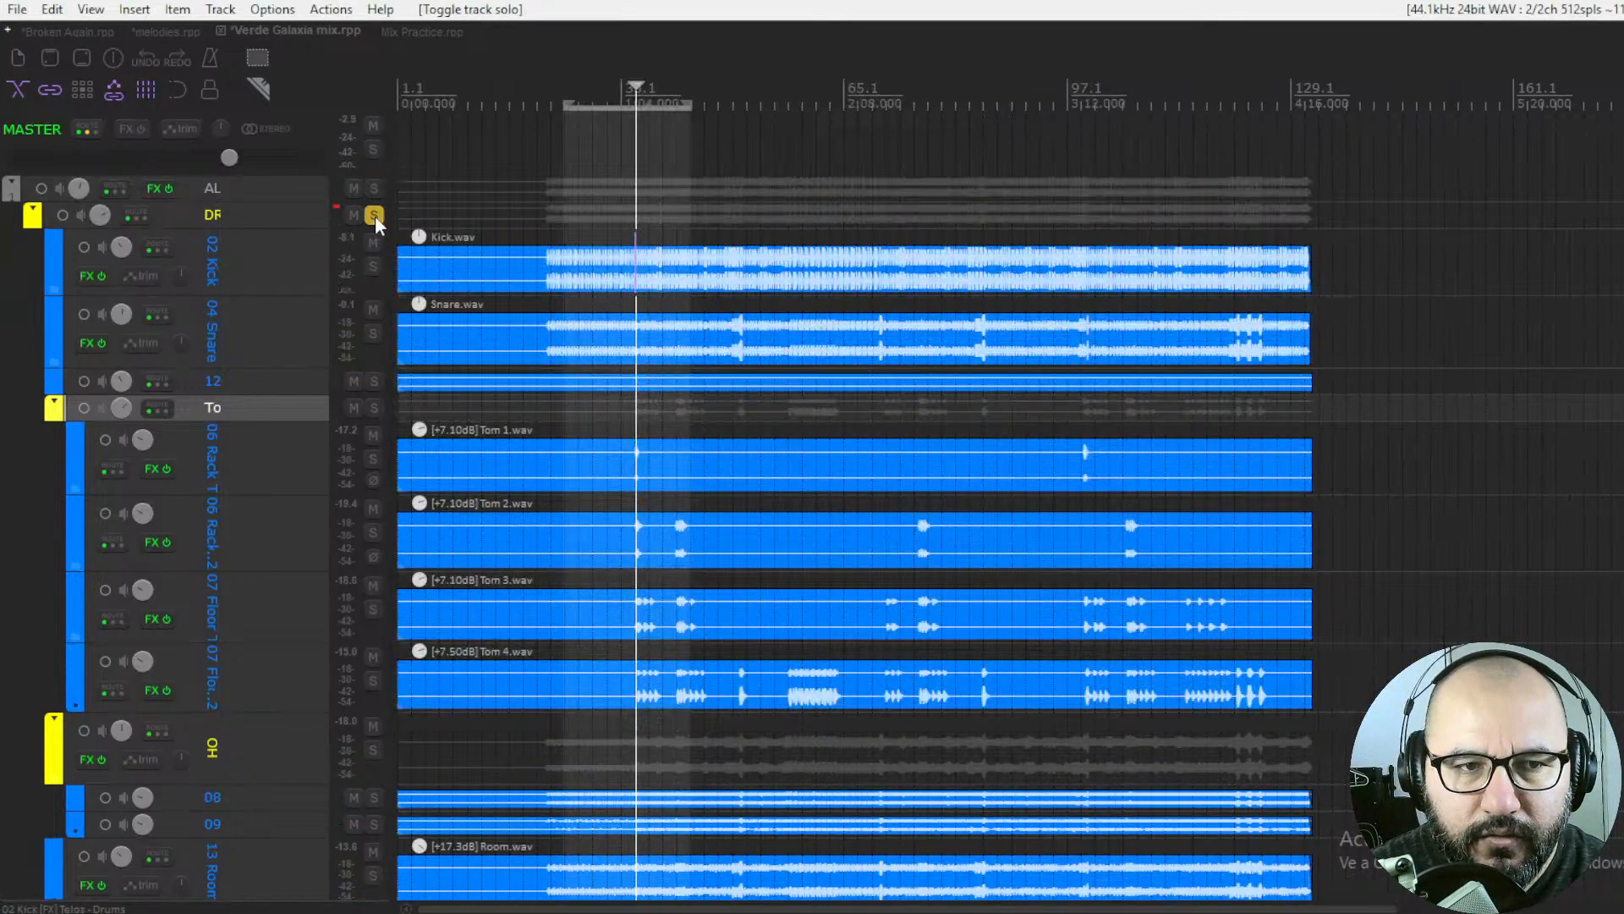
{"action": "left_click", "coordinate": [373, 335]}
{"action": "key", "text": "space"}
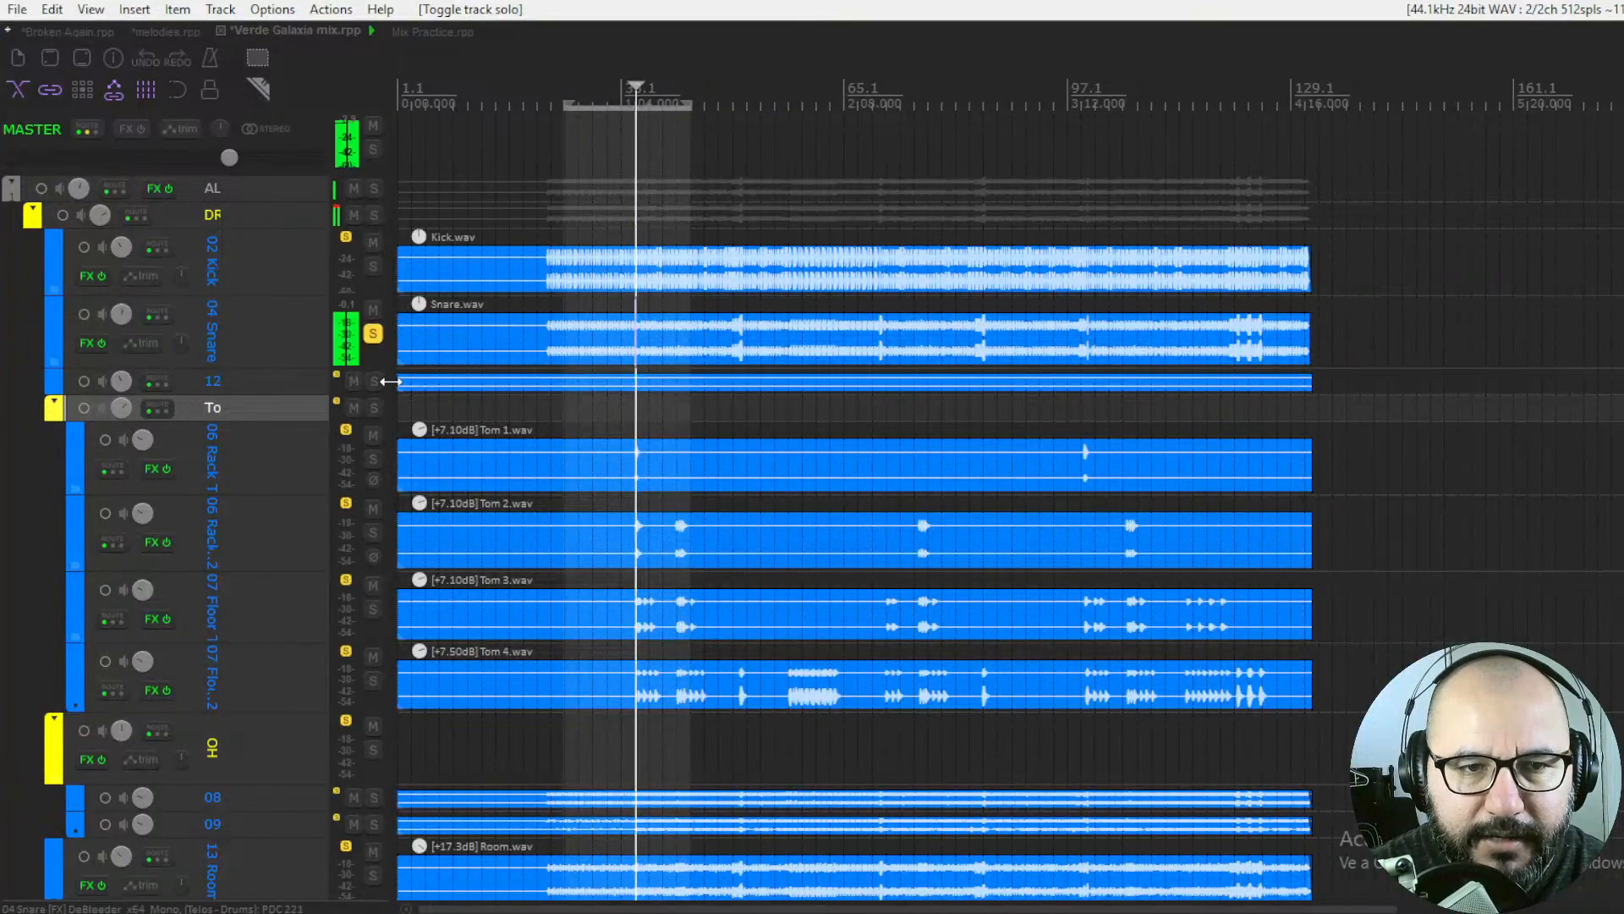
Open the bypassed Telos Drums instance on the 04 Snare track and move its window clear of the track list
{"action": "right_click", "coordinate": [87, 349]}
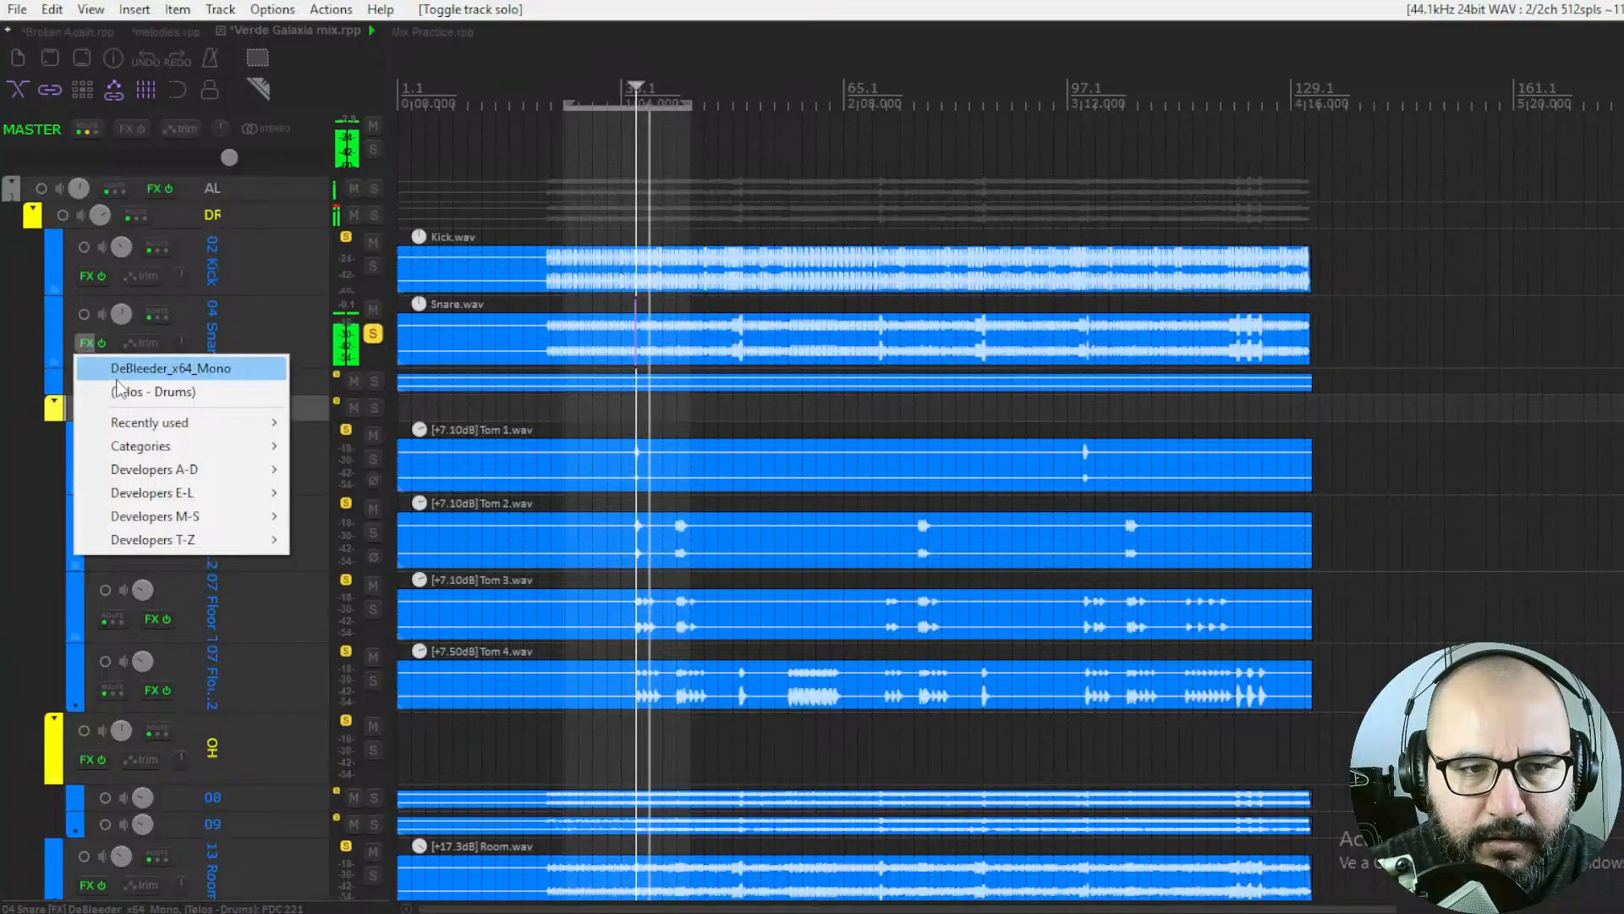
{"action": "left_click", "coordinate": [153, 392]}
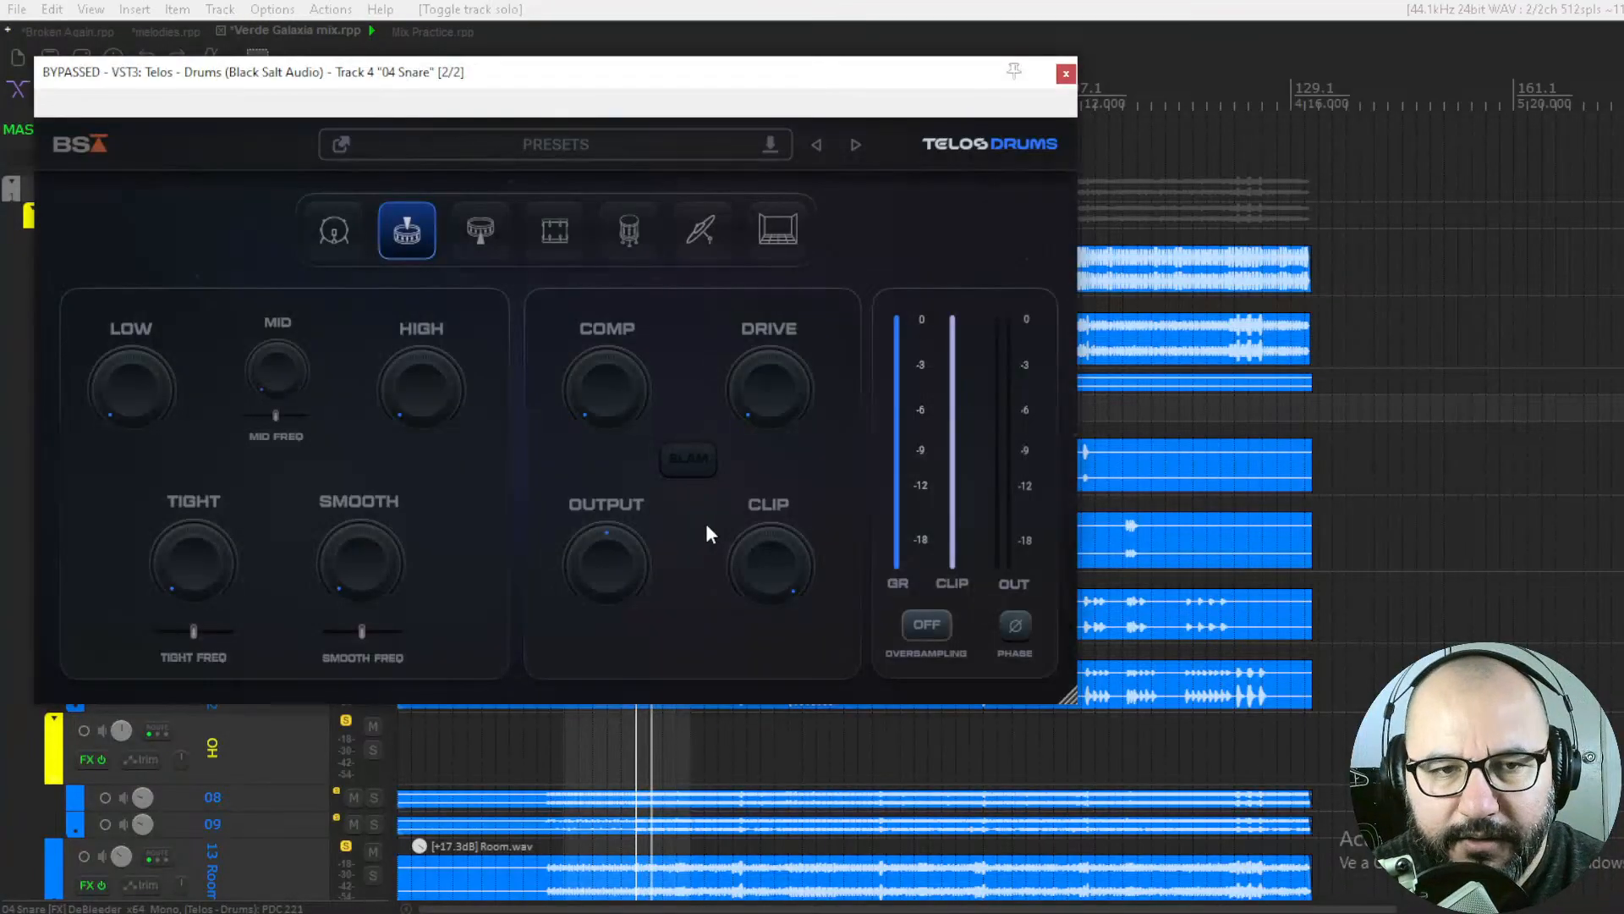
{"action": "left_click_drag", "start_coordinate": [554, 86], "coordinate": [810, 141]}
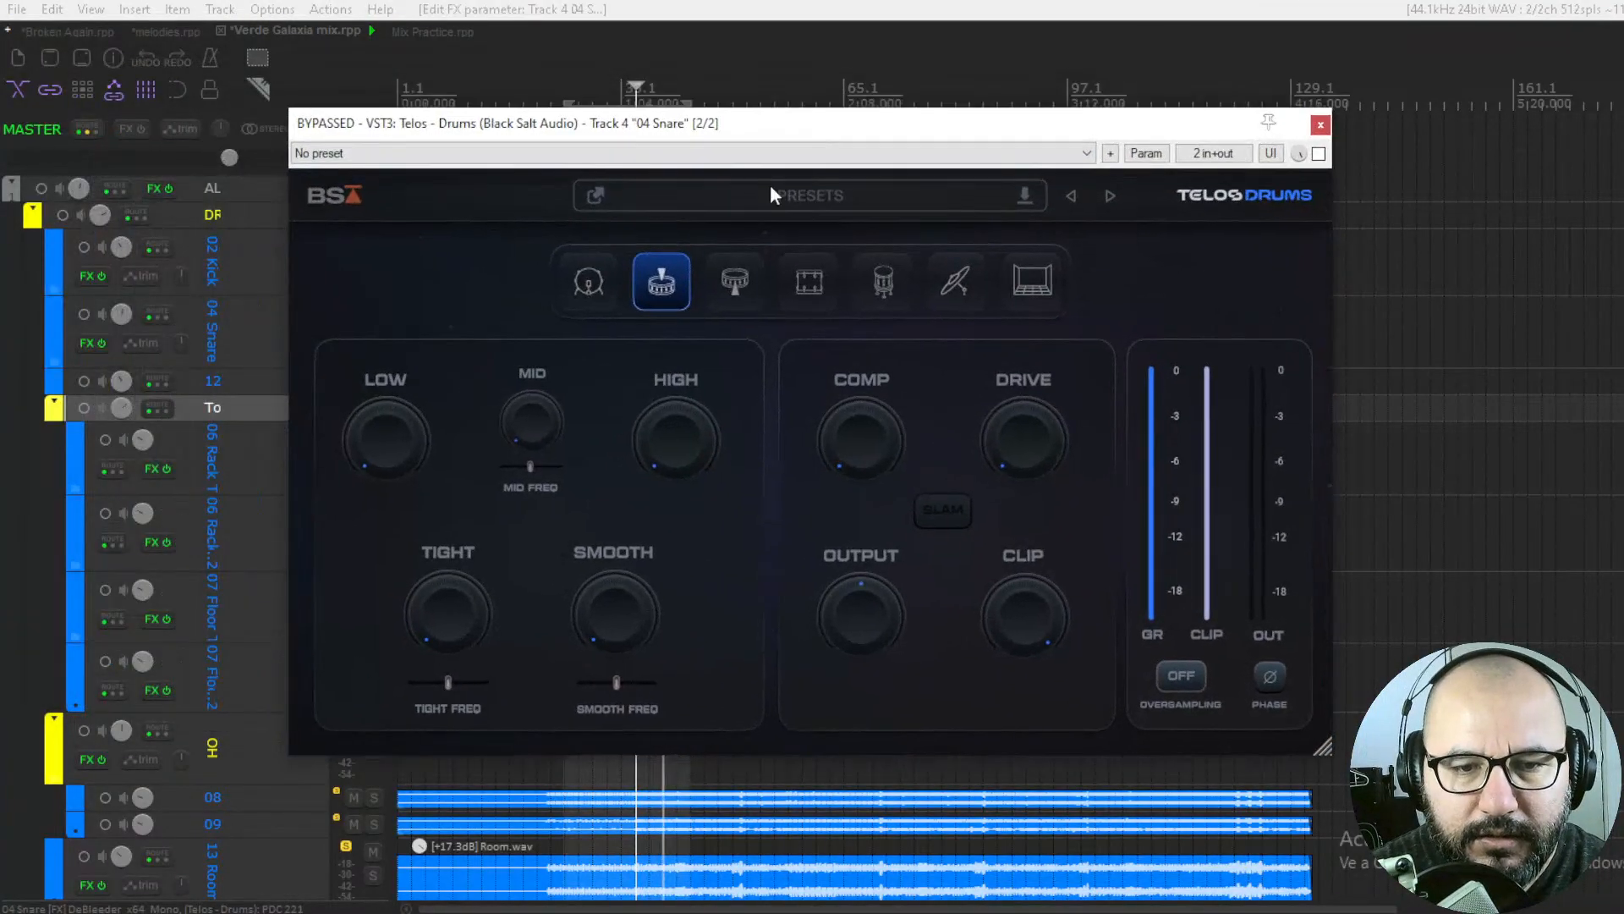
{"action": "mouse_move", "coordinate": [672, 445]}
{"action": "left_click_drag", "start_coordinate": [672, 445], "coordinate": [662, 344]}
{"action": "double_click", "coordinate": [674, 438]}
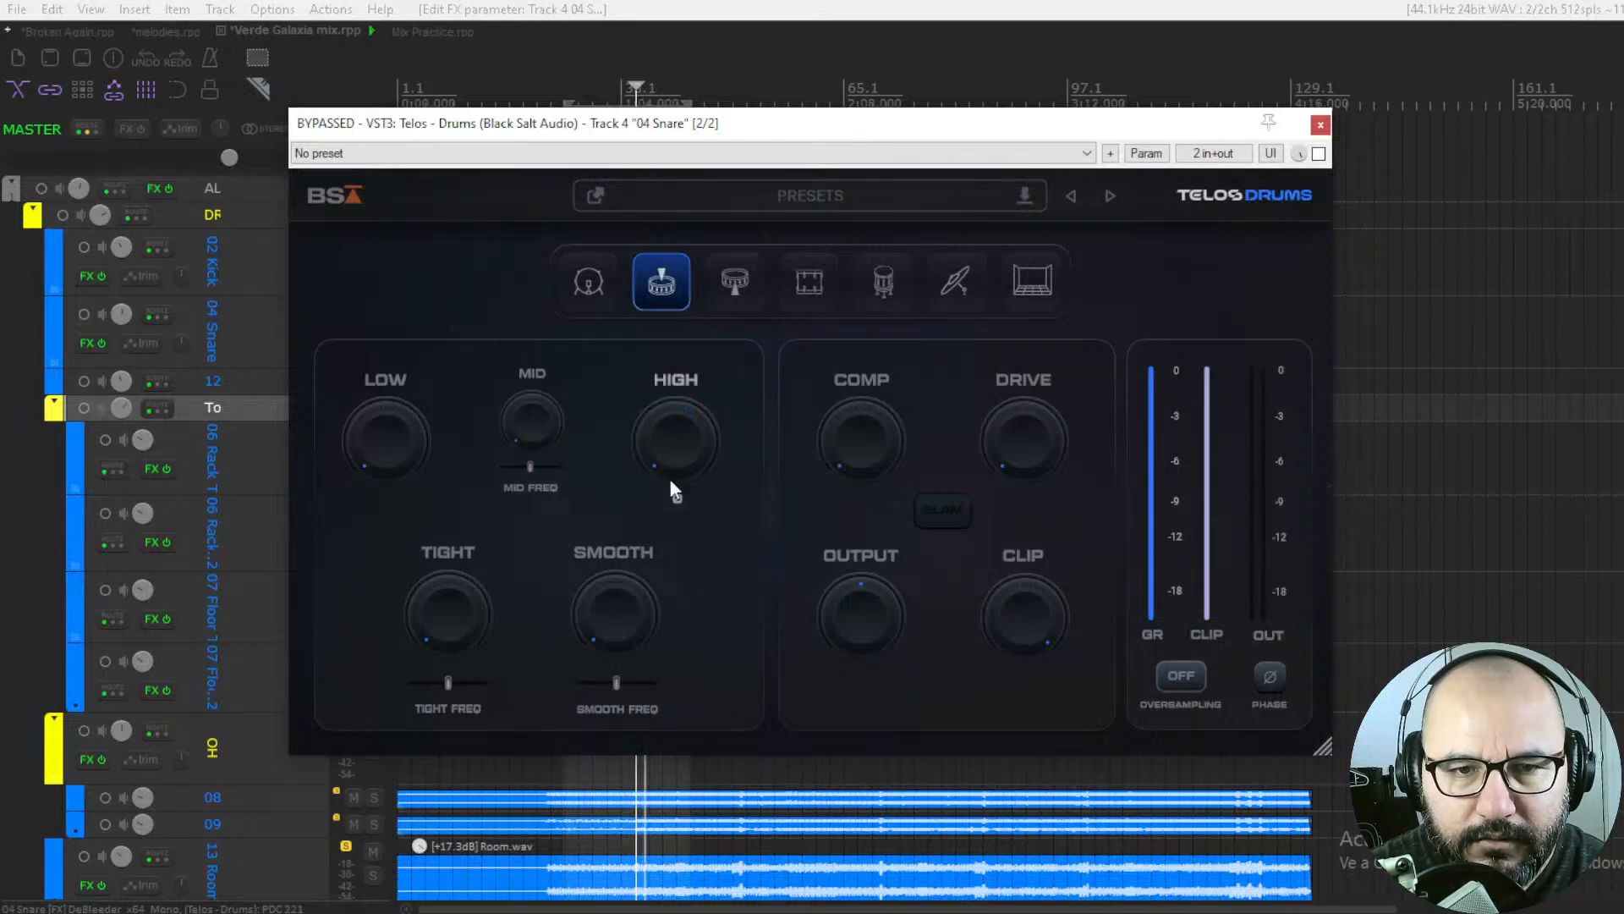
Activate Telos Drums on the snare, raise High to 28, and try Low, leaving it at minimum
{"action": "left_click", "coordinate": [1318, 154]}
{"action": "left_click_drag", "start_coordinate": [683, 437], "coordinate": [670, 342]}
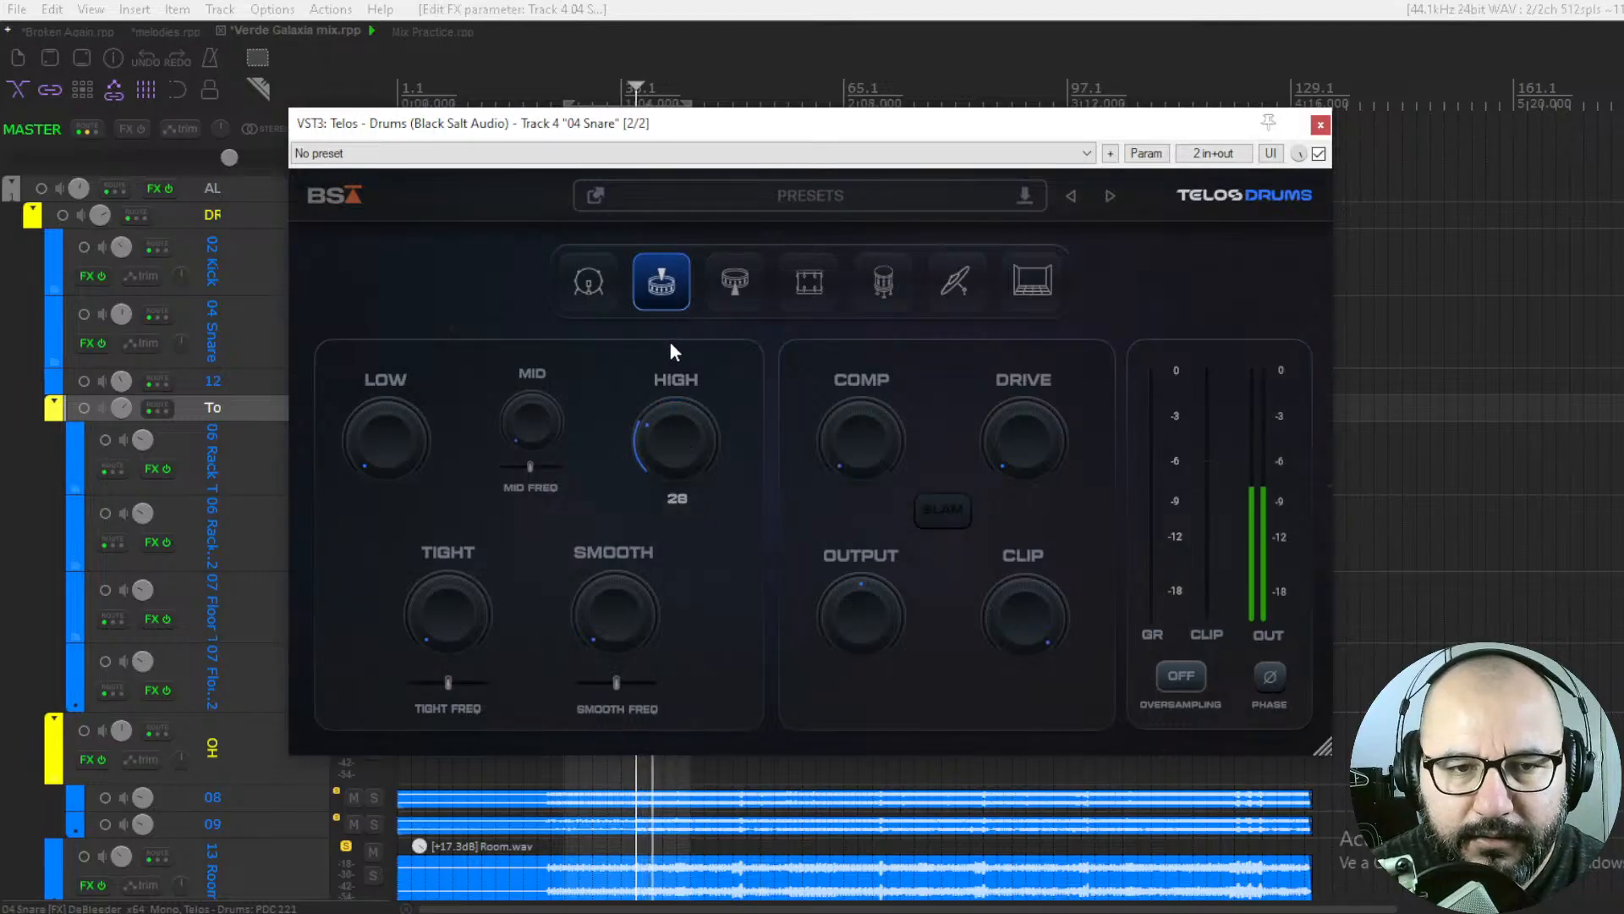
{"action": "left_click_drag", "start_coordinate": [383, 450], "coordinate": [339, 501]}
Set Tight to about 49 and Smooth to 16 on the snare
{"action": "left_click_drag", "start_coordinate": [457, 624], "coordinate": [446, 687]}
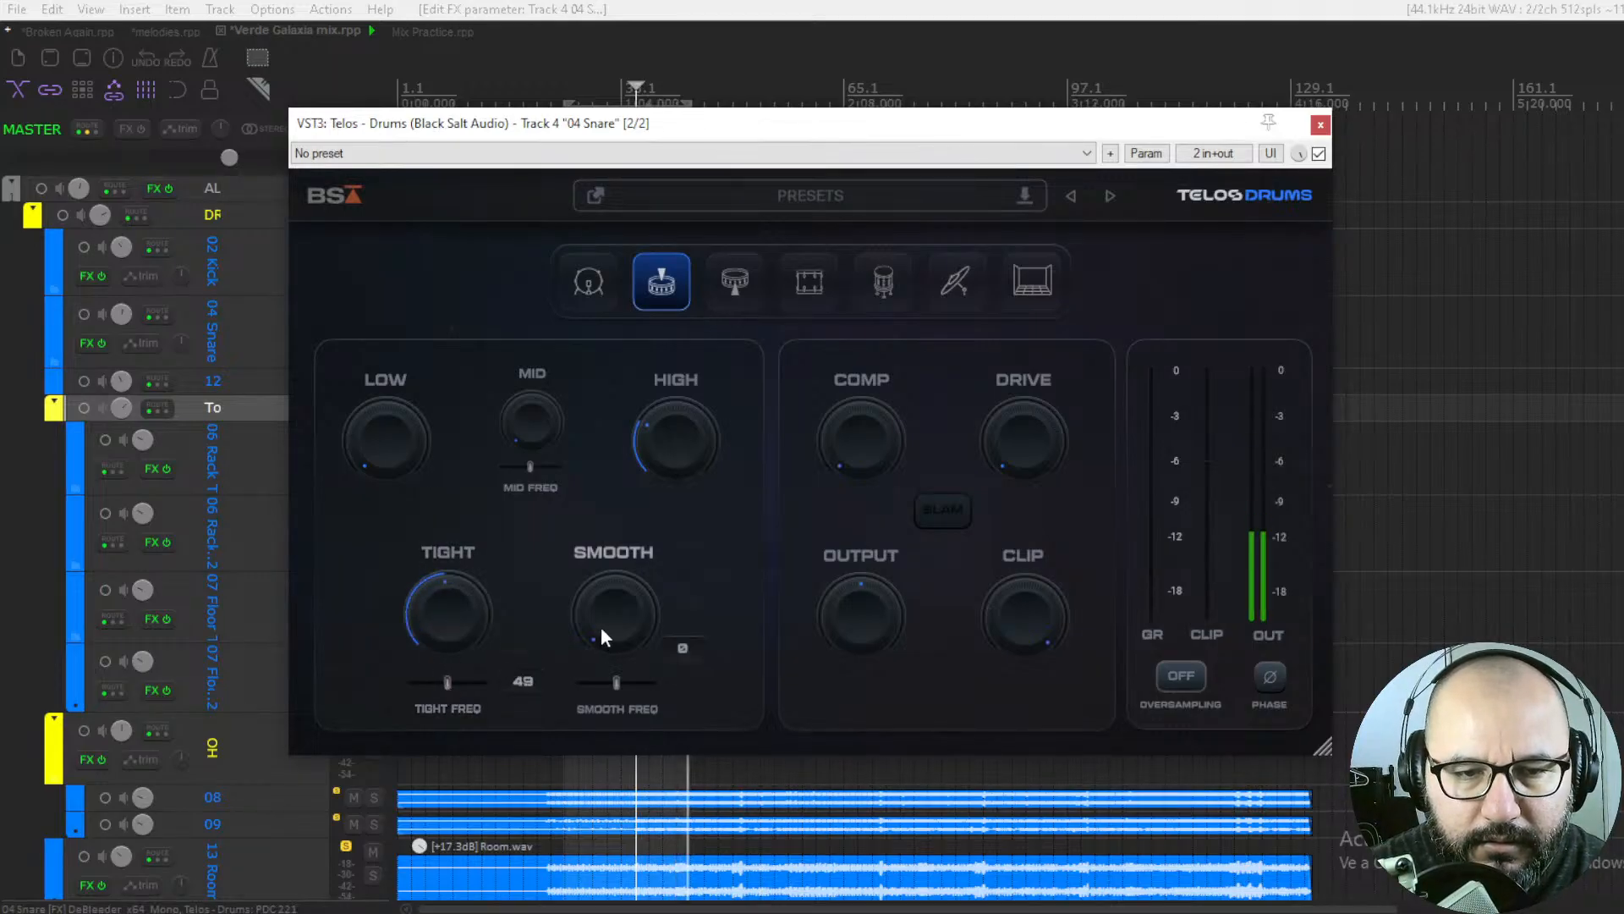
{"action": "left_click_drag", "start_coordinate": [601, 626], "coordinate": [597, 581]}
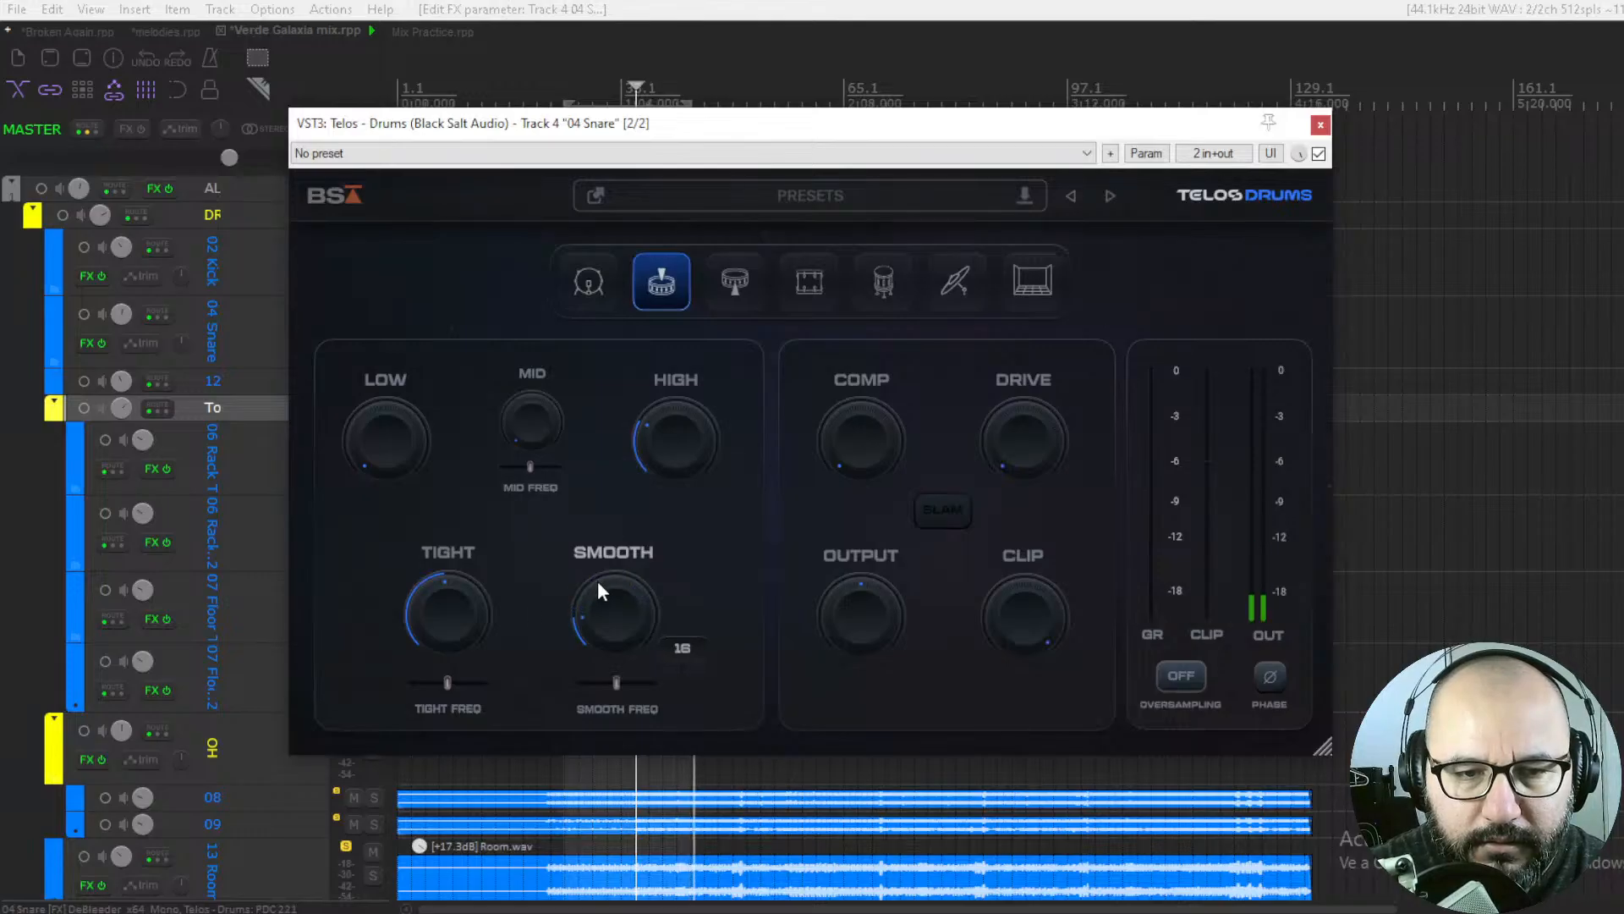
{"action": "left_click_drag", "start_coordinate": [460, 608], "coordinate": [460, 613]}
Raise Comp on the snare to 49 and Drive to 16
{"action": "left_click_drag", "start_coordinate": [846, 428], "coordinate": [845, 319]}
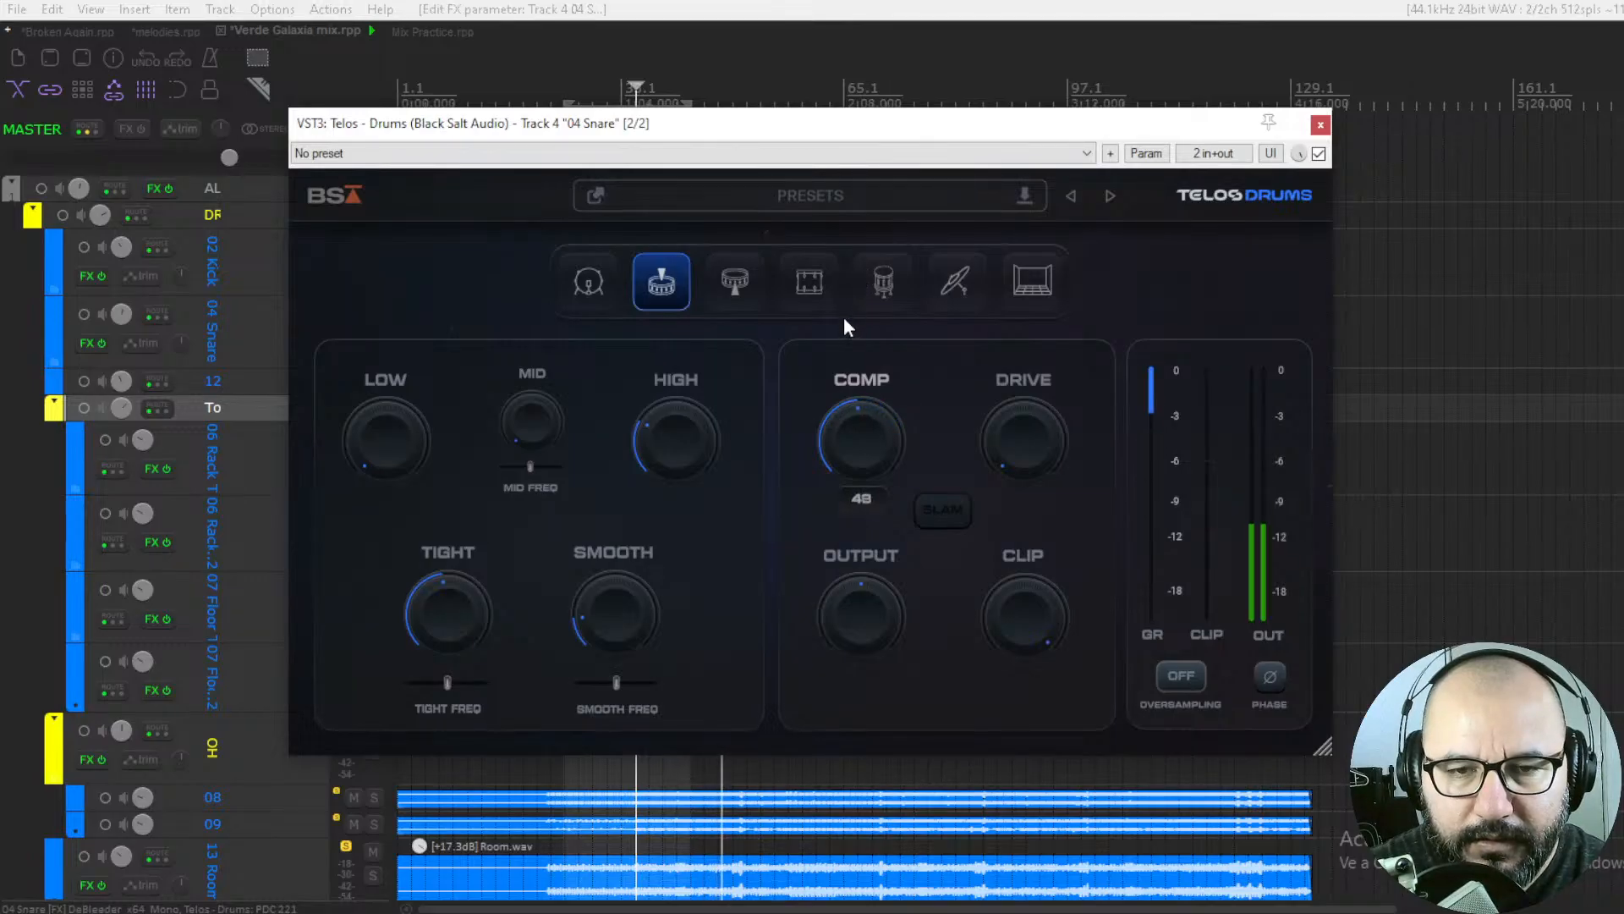
{"action": "left_click_drag", "start_coordinate": [1020, 454], "coordinate": [973, 362]}
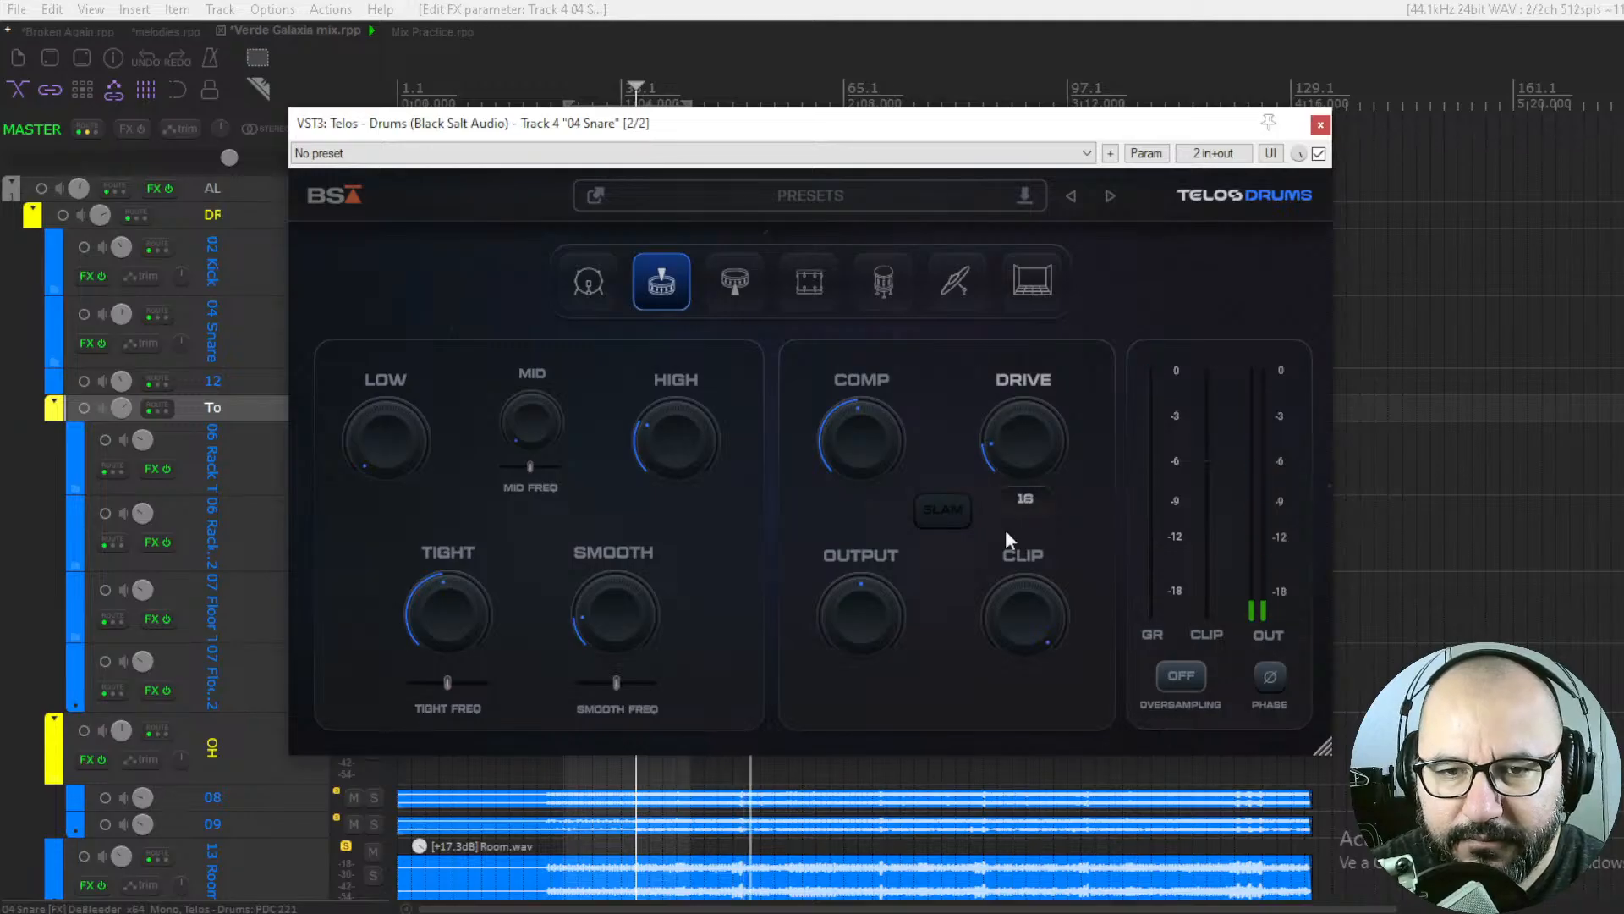
Lower the snare's Clip threshold well below maximum and compare with Telos Drums bypassed and active
{"action": "left_click_drag", "start_coordinate": [1009, 596], "coordinate": [994, 815]}
{"action": "left_click", "coordinate": [1318, 155]}
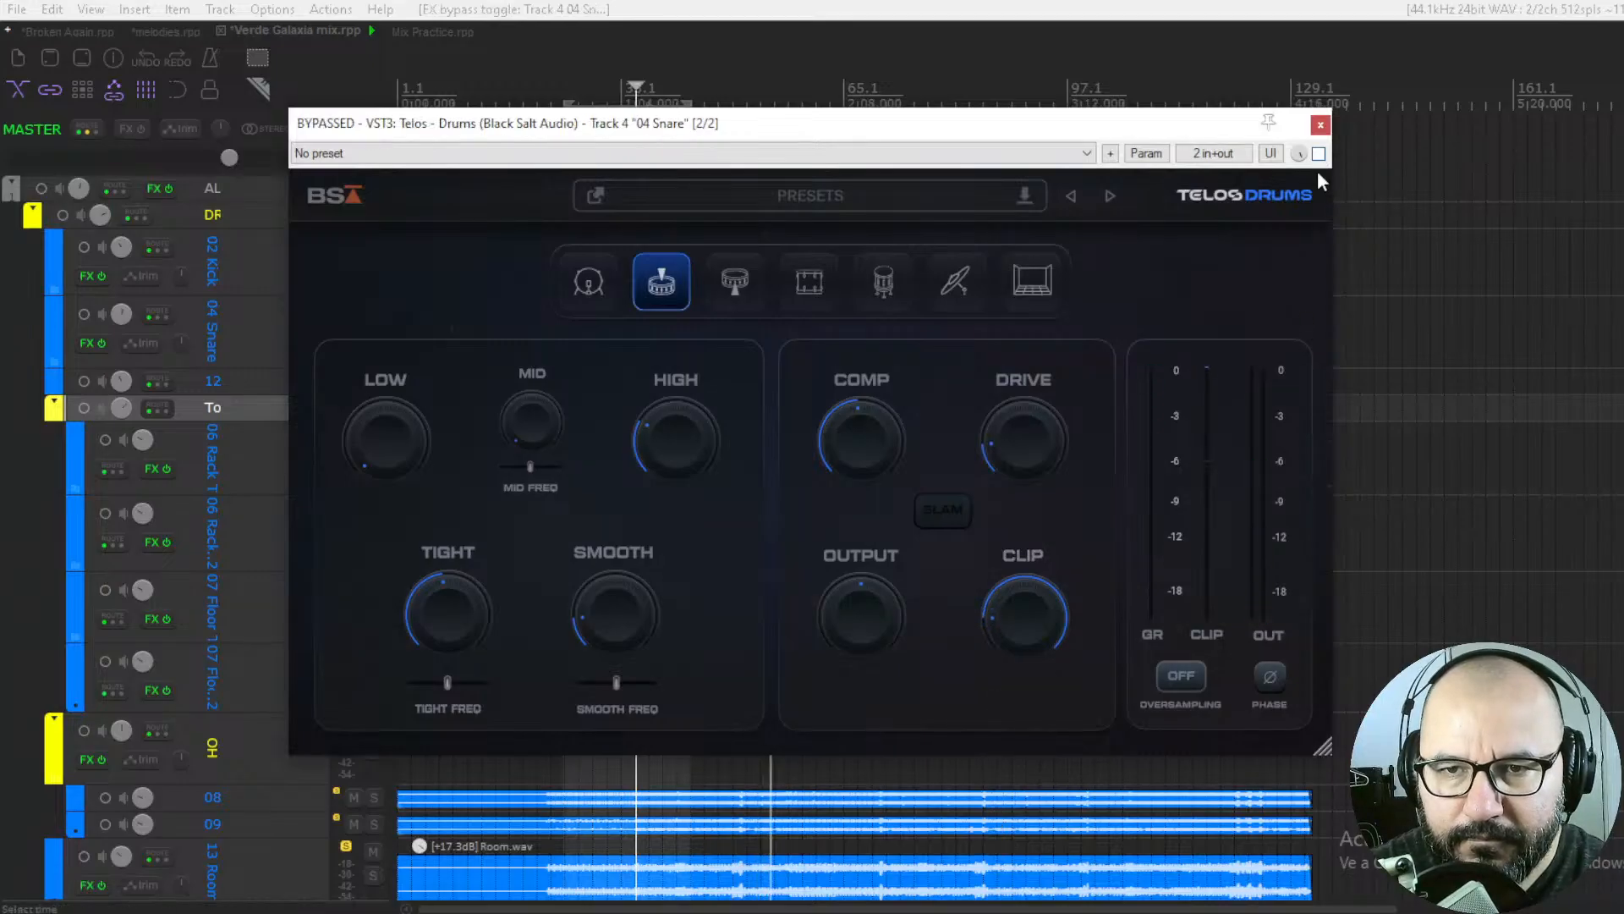
{"action": "left_click", "coordinate": [1318, 155]}
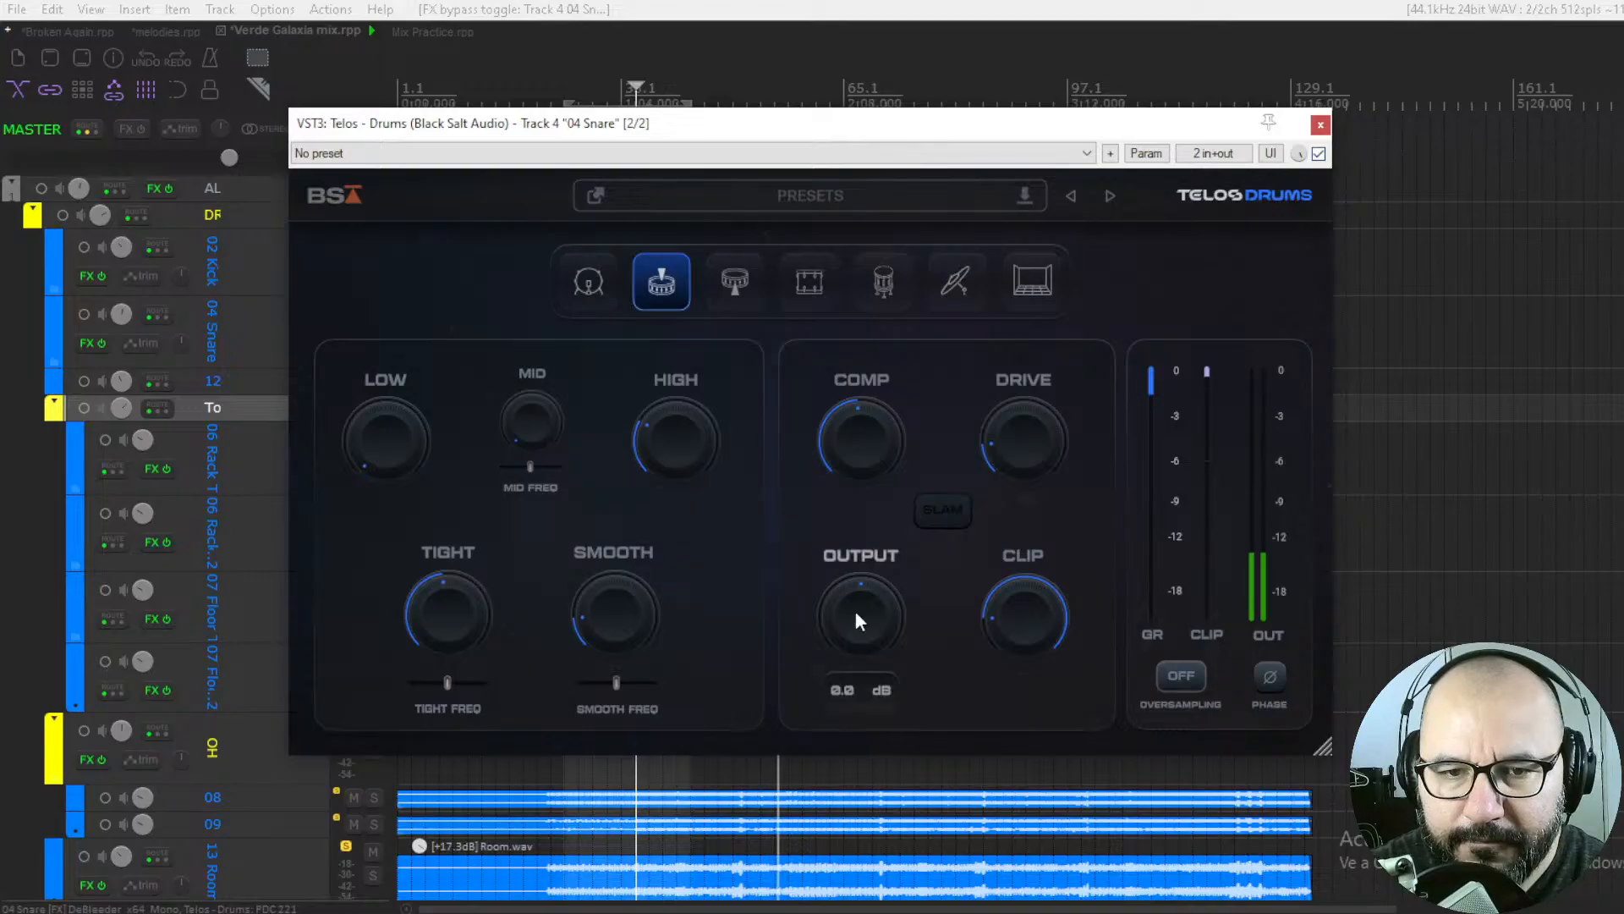
Lower the snare's Telos Drums Output to -5.0 dB and compare the plugin bypassed and active
{"action": "mouse_move", "coordinate": [856, 610]}
{"action": "left_mouse_down"}
{"action": "mouse_move", "coordinate": [856, 639]}
{"action": "mouse_move", "coordinate": [864, 611]}
{"action": "left_mouse_up"}
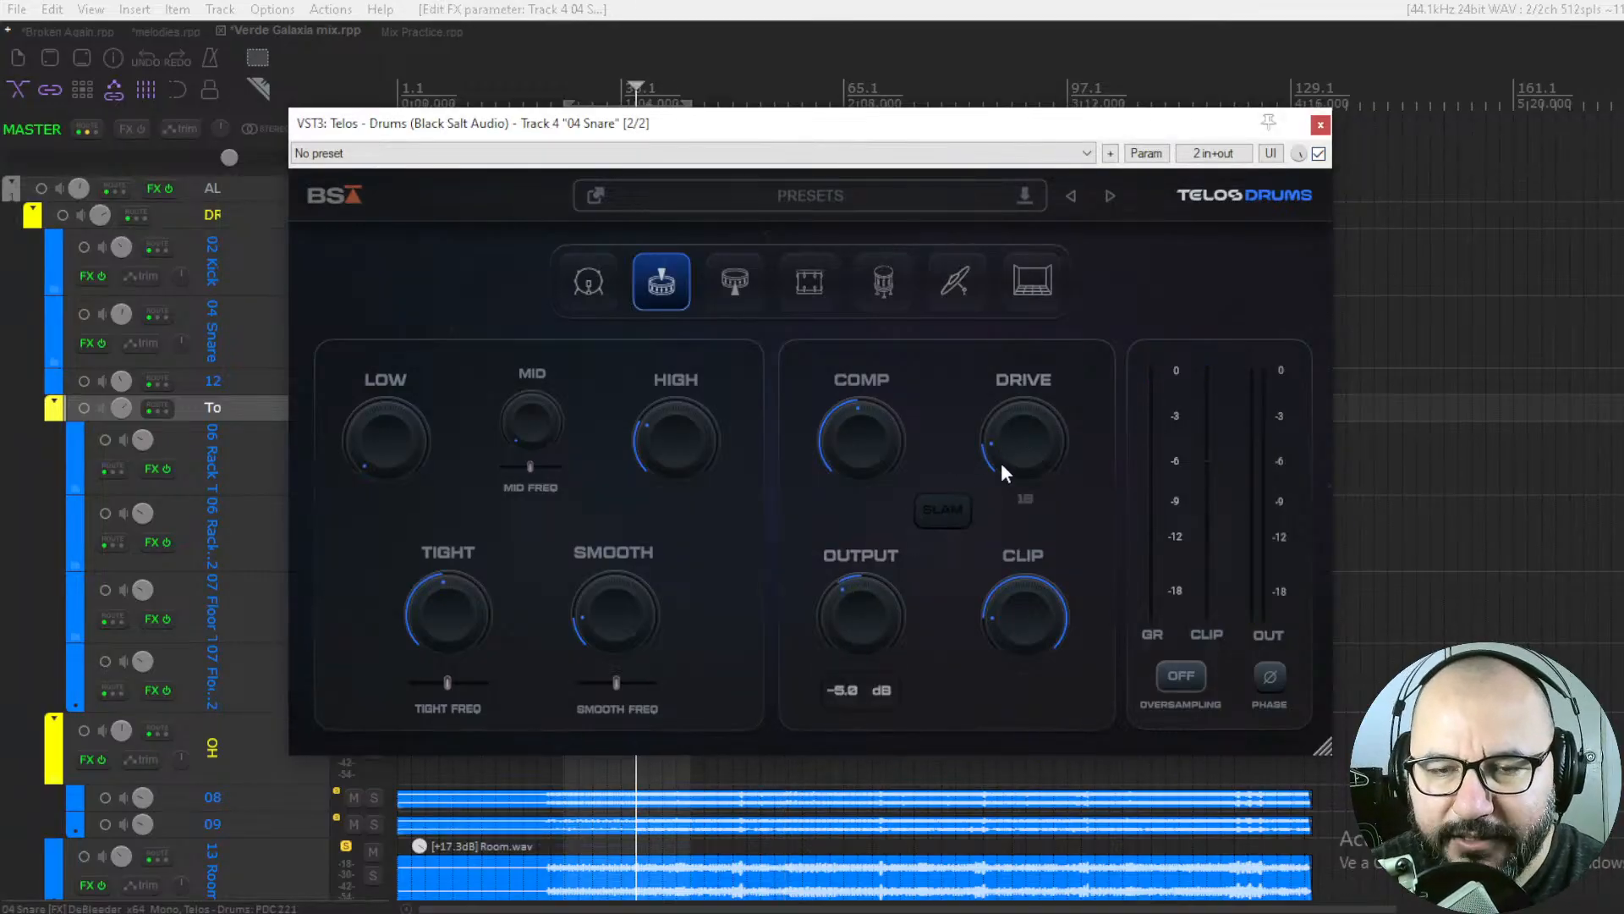
{"action": "left_click", "coordinate": [1318, 154]}
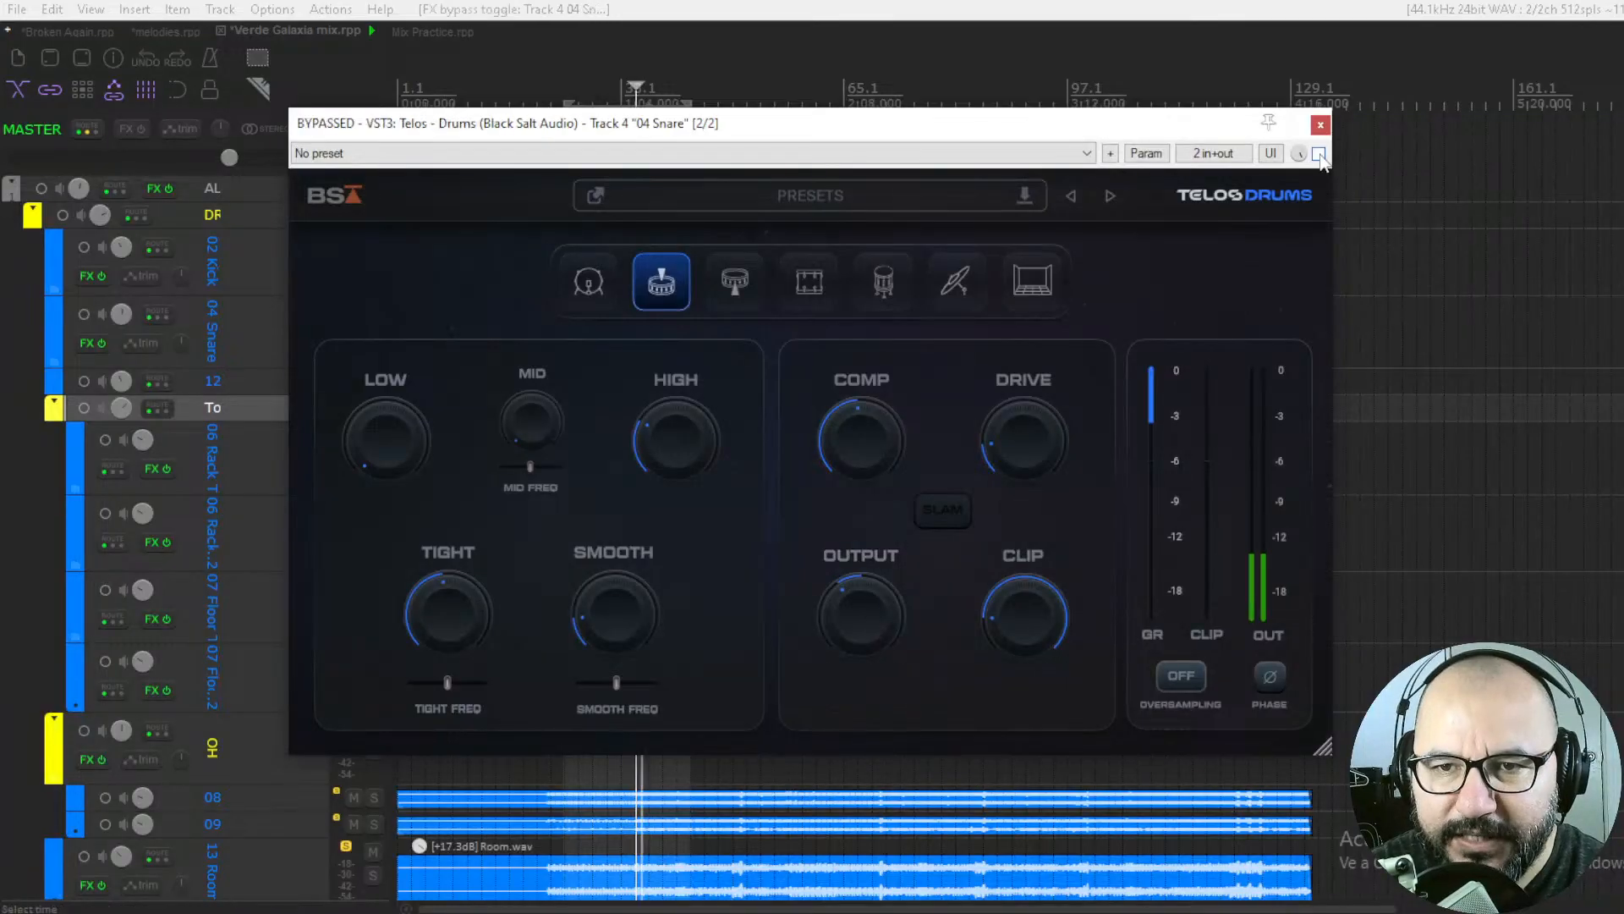
{"action": "left_click", "coordinate": [1318, 154]}
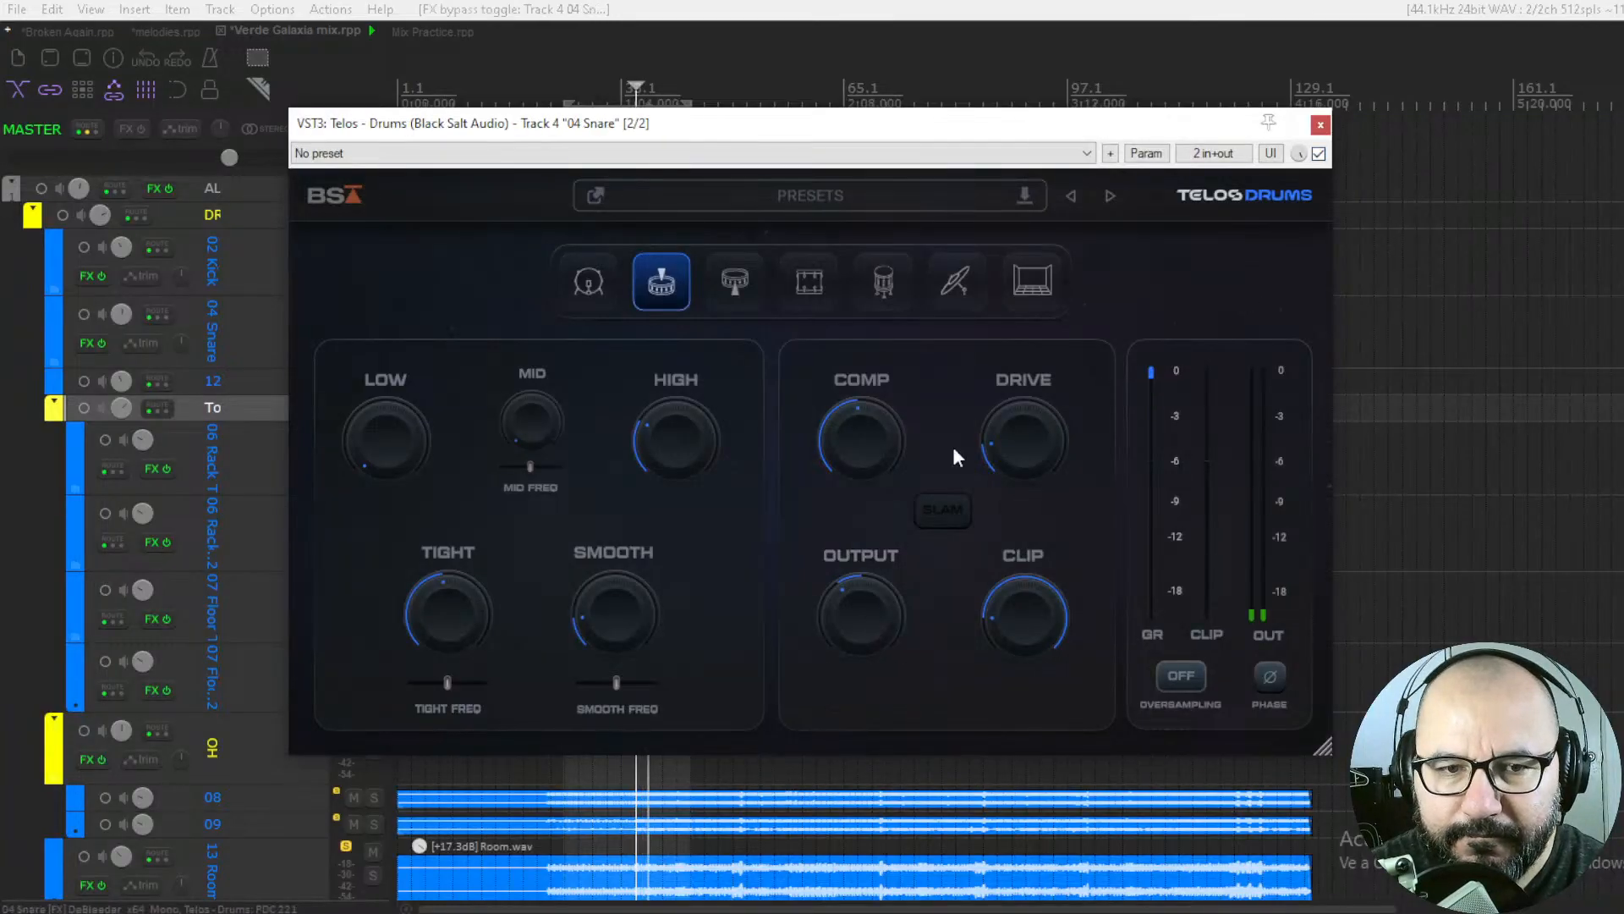
Raise Tight past halfway and increase Smooth on the snare, comparing Telos Drums bypassed and active
{"action": "left_click_drag", "start_coordinate": [433, 611], "coordinate": [442, 518]}
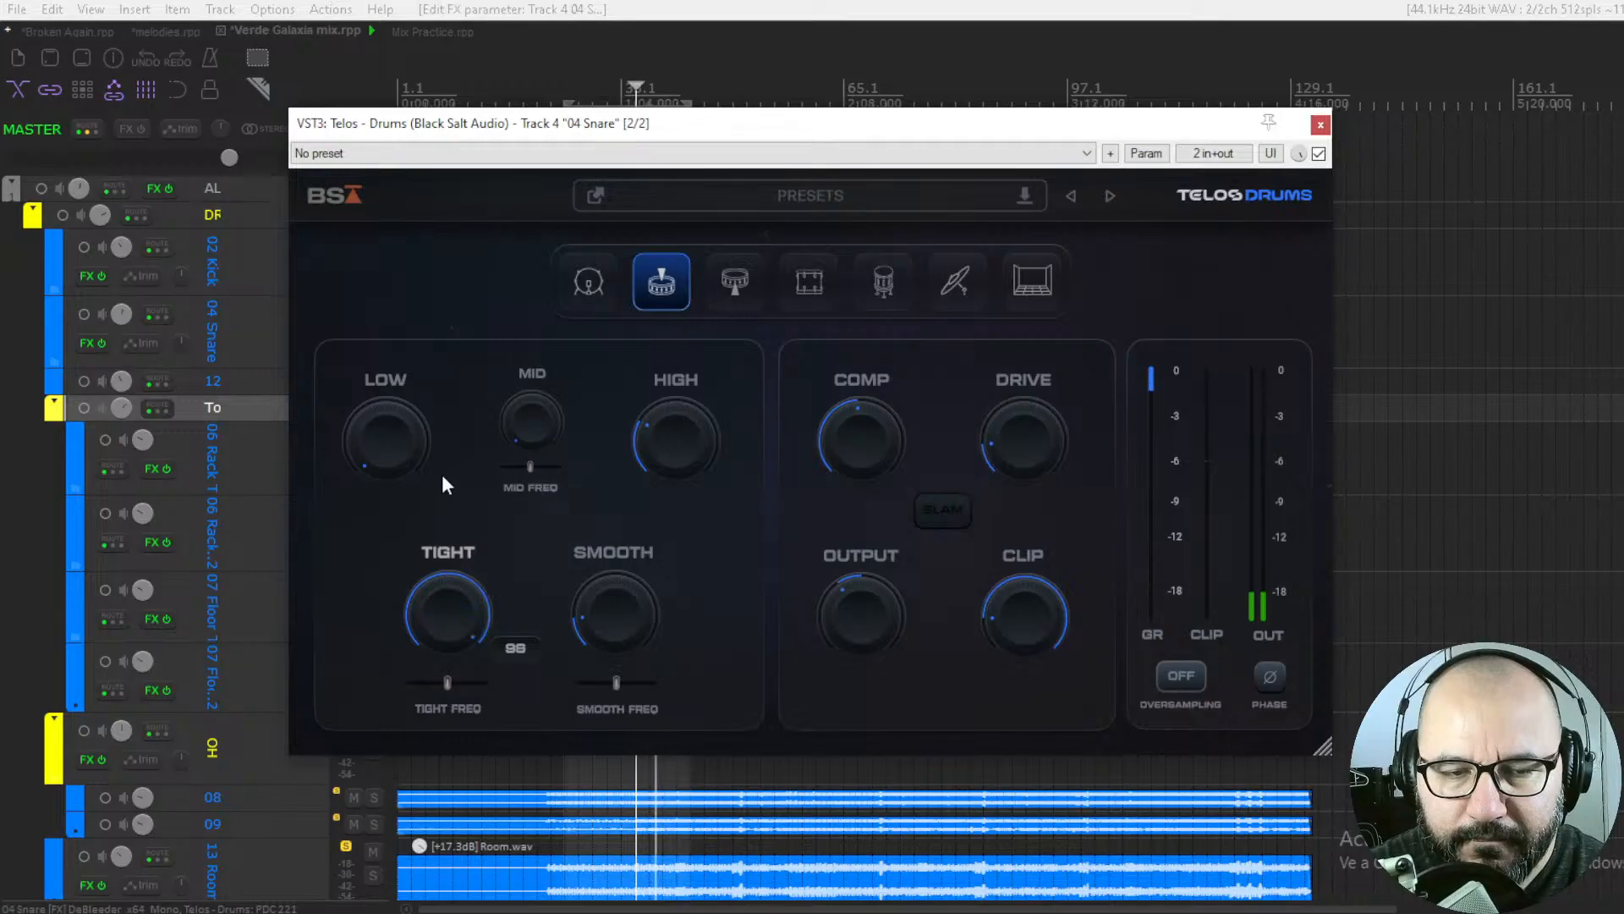
{"action": "left_click_drag", "start_coordinate": [430, 503], "coordinate": [421, 552]}
{"action": "left_click_drag", "start_coordinate": [602, 626], "coordinate": [630, 455]}
{"action": "left_click_drag", "start_coordinate": [604, 548], "coordinate": [598, 584]}
{"action": "mouse_move", "coordinate": [435, 682]}
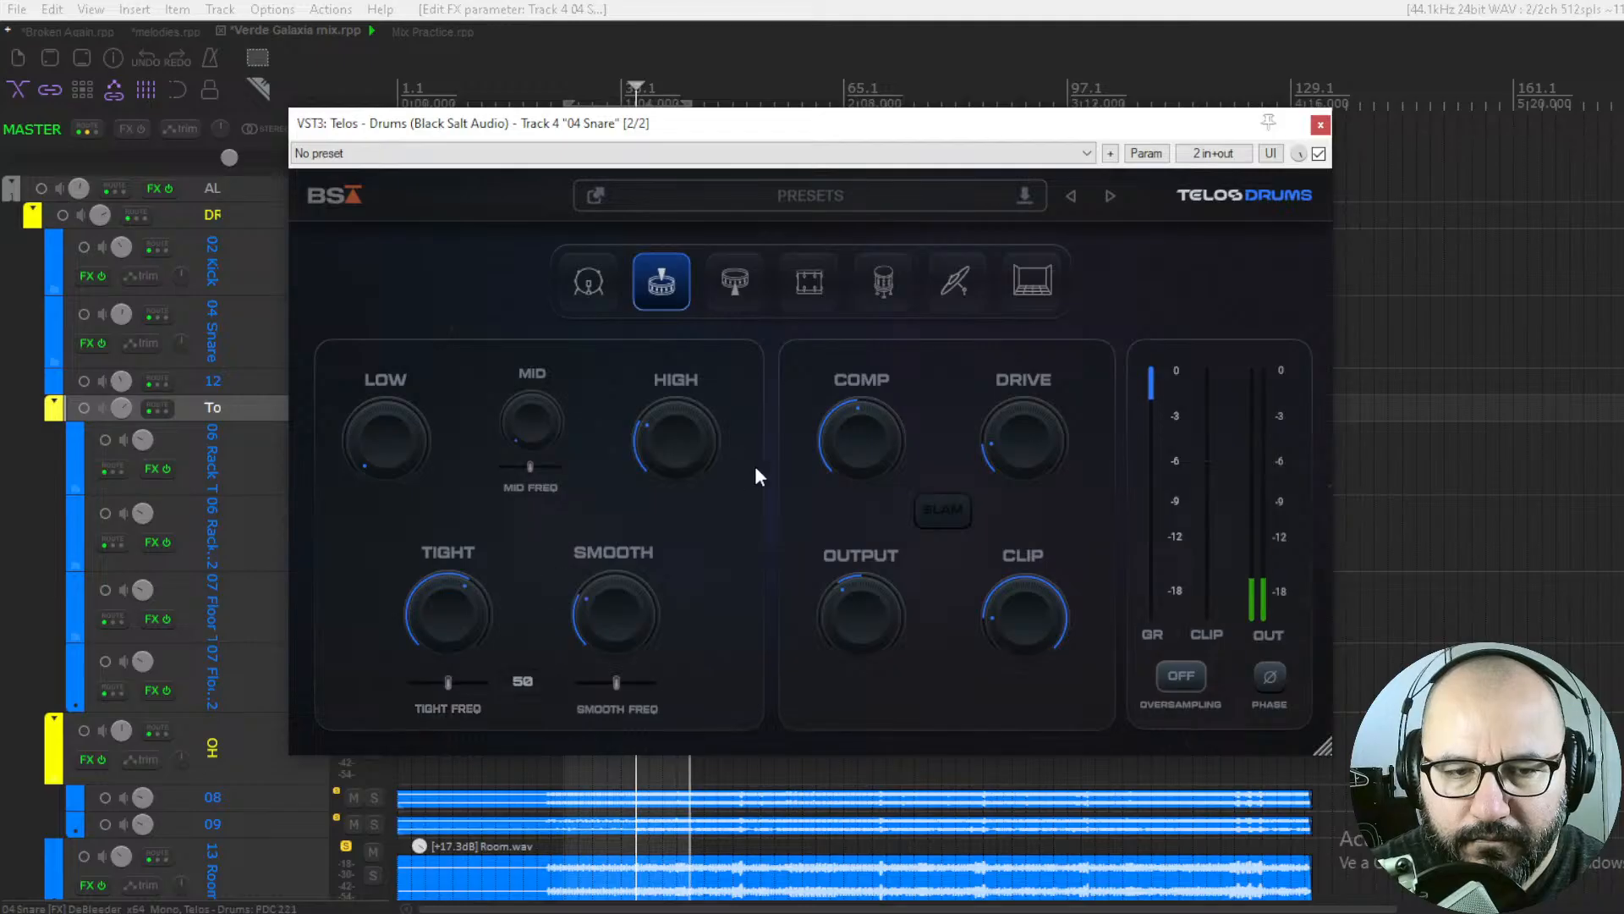
{"action": "left_click", "coordinate": [1319, 153]}
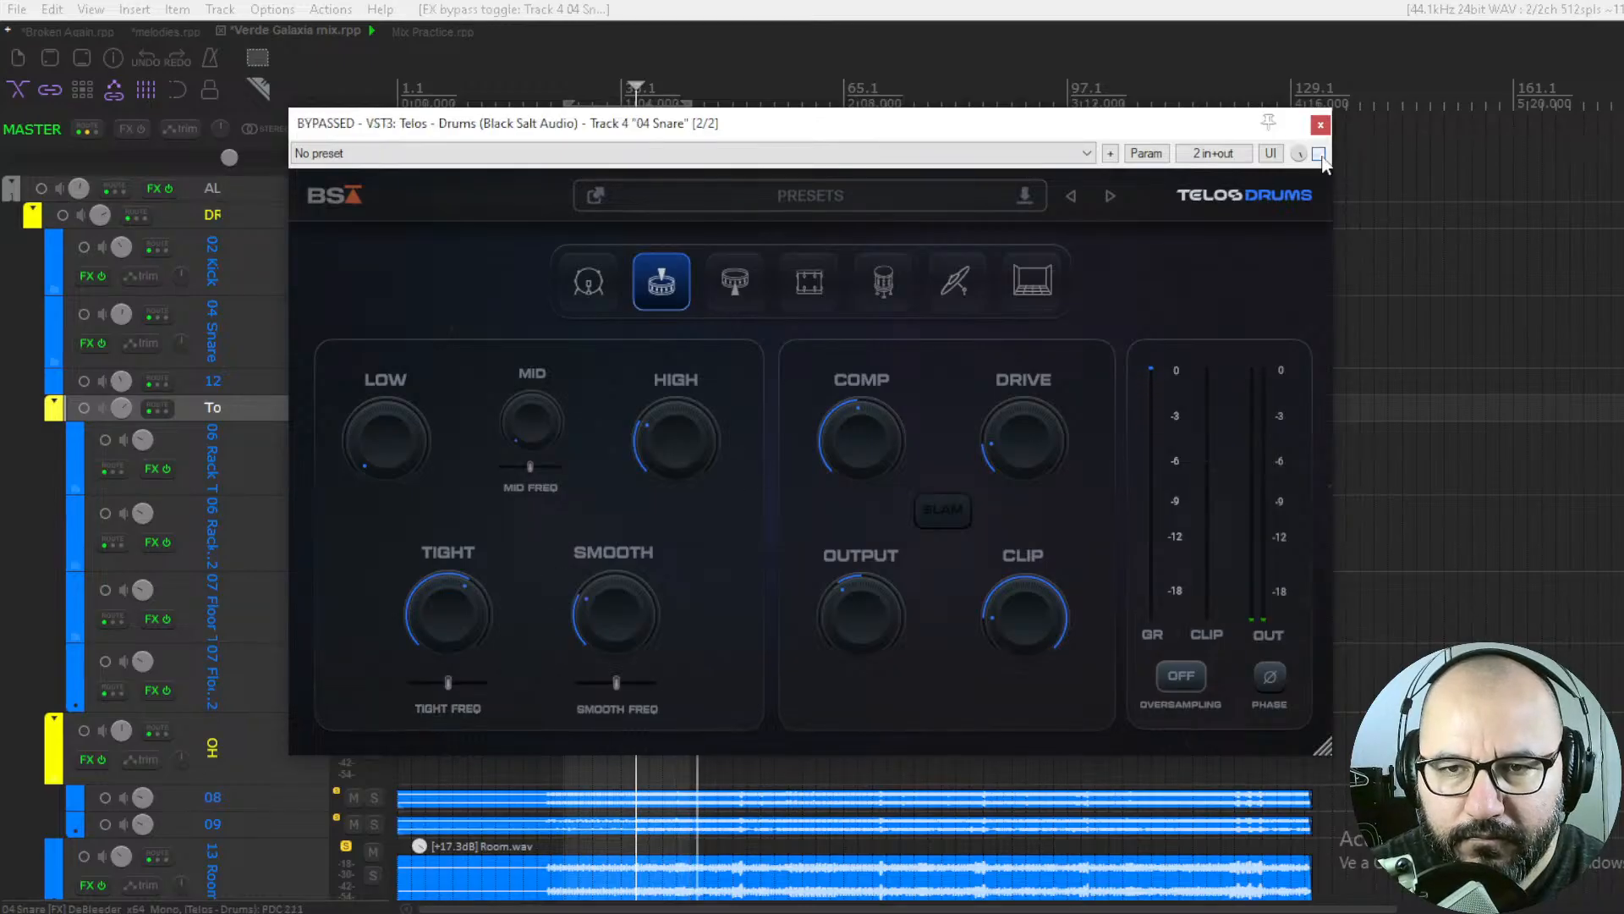
{"action": "left_click", "coordinate": [1319, 153]}
Set the snare's Clip threshold to -7.1 dB and compare the processed and bypassed sound
{"action": "mouse_move", "coordinate": [1036, 630]}
{"action": "mouse_move", "coordinate": [1034, 628]}
{"action": "left_mouse_down"}
{"action": "mouse_move", "coordinate": [1032, 661]}
{"action": "mouse_move", "coordinate": [1027, 633]}
{"action": "left_mouse_up"}
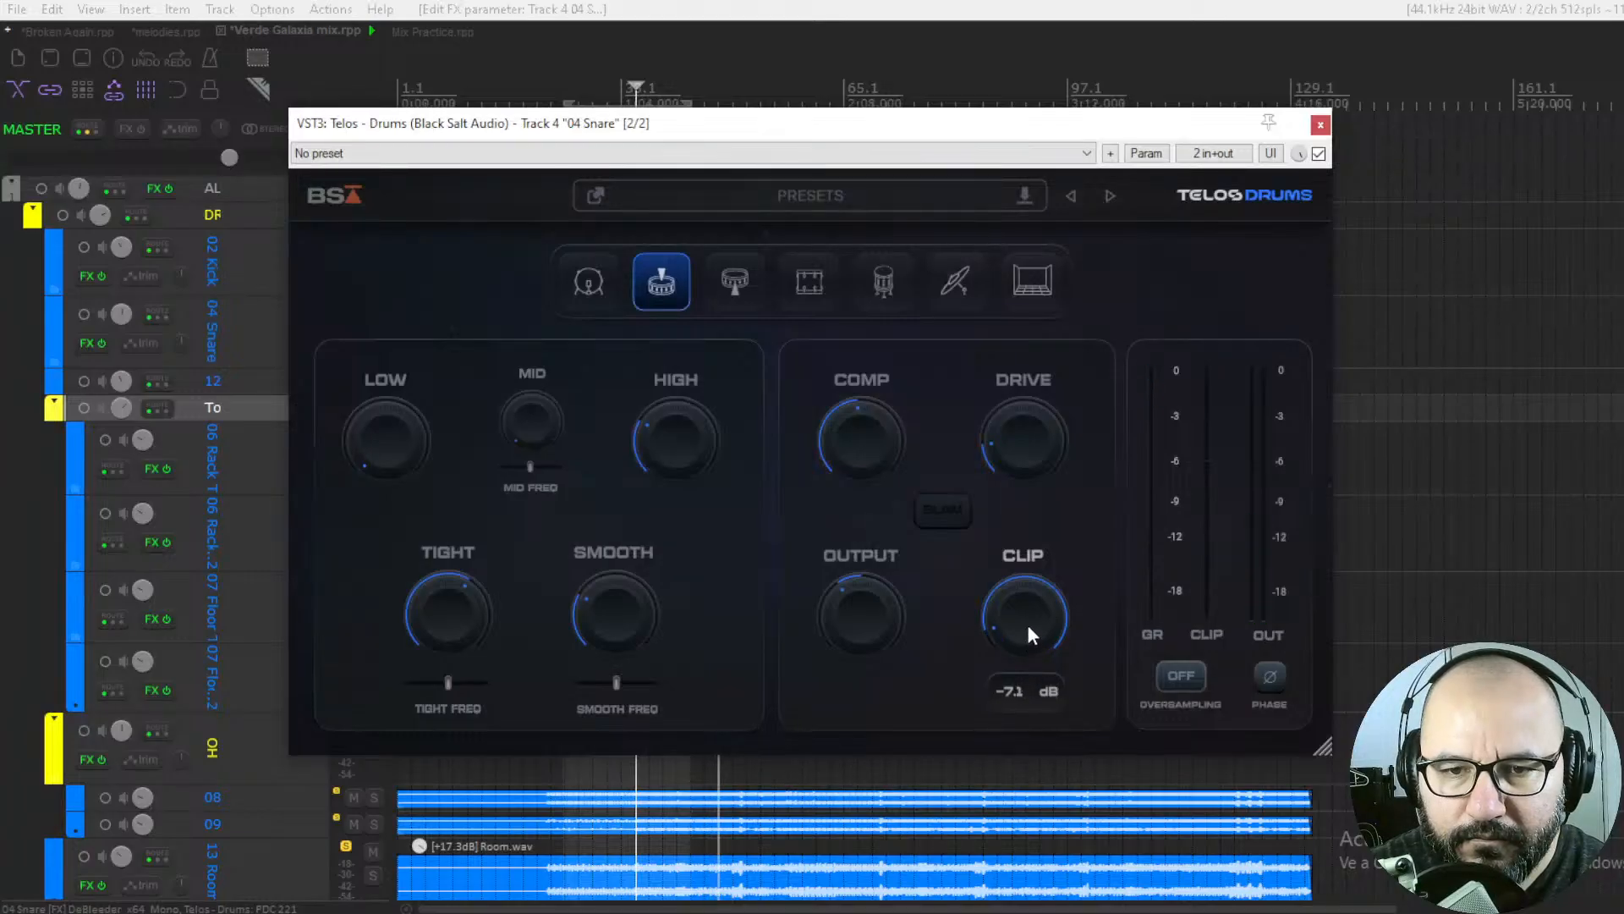
{"action": "left_click", "coordinate": [1319, 153]}
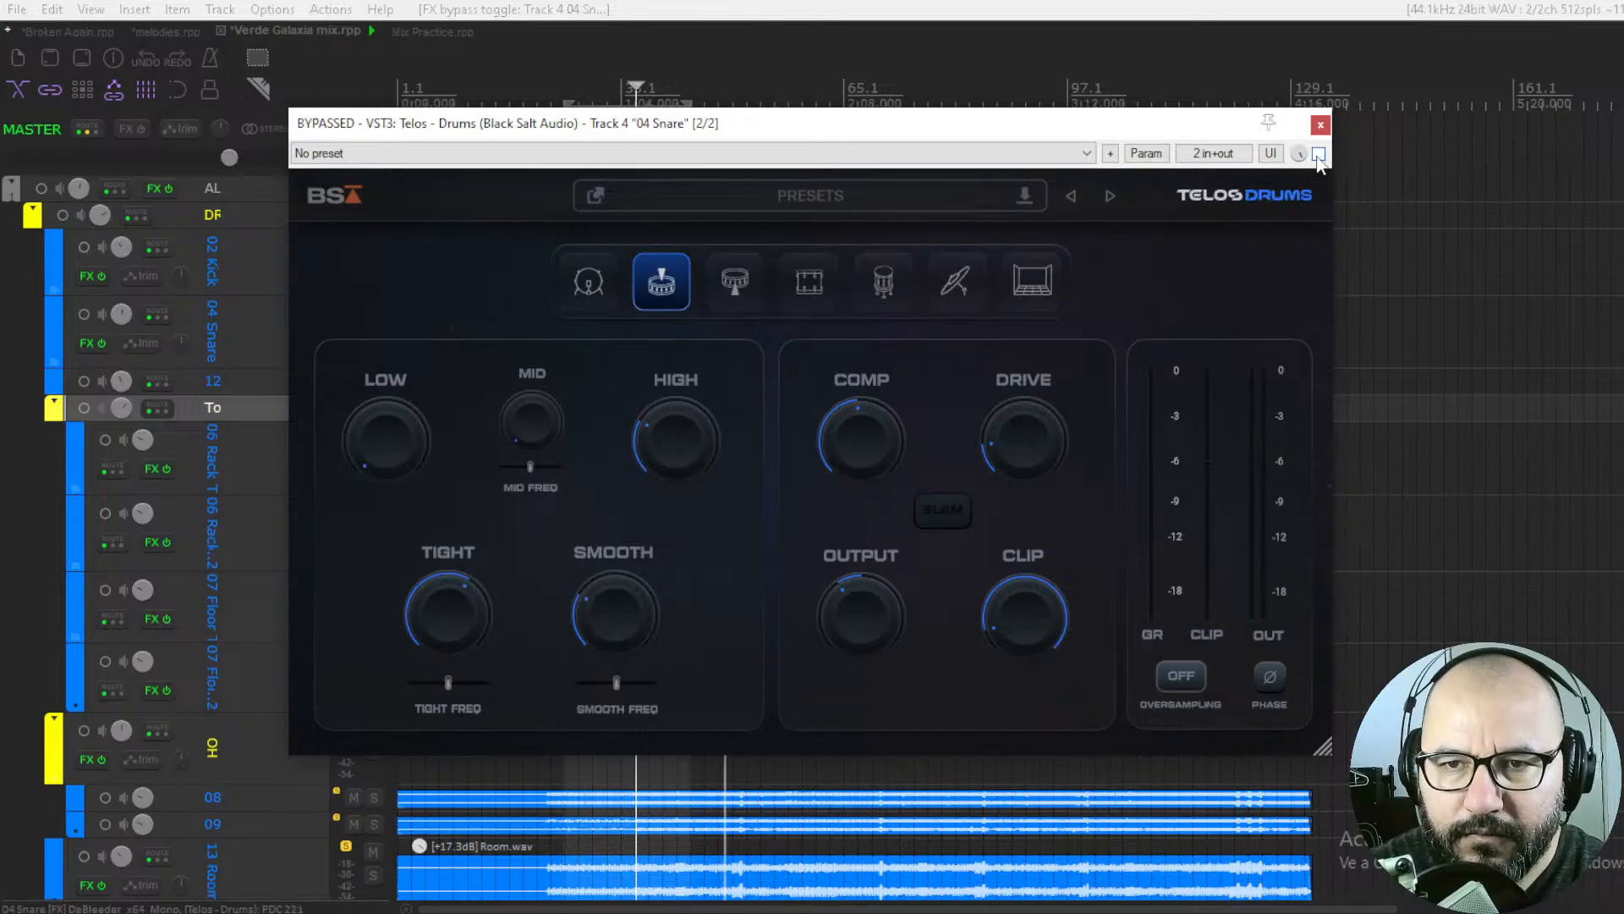
{"action": "left_click", "coordinate": [1319, 153]}
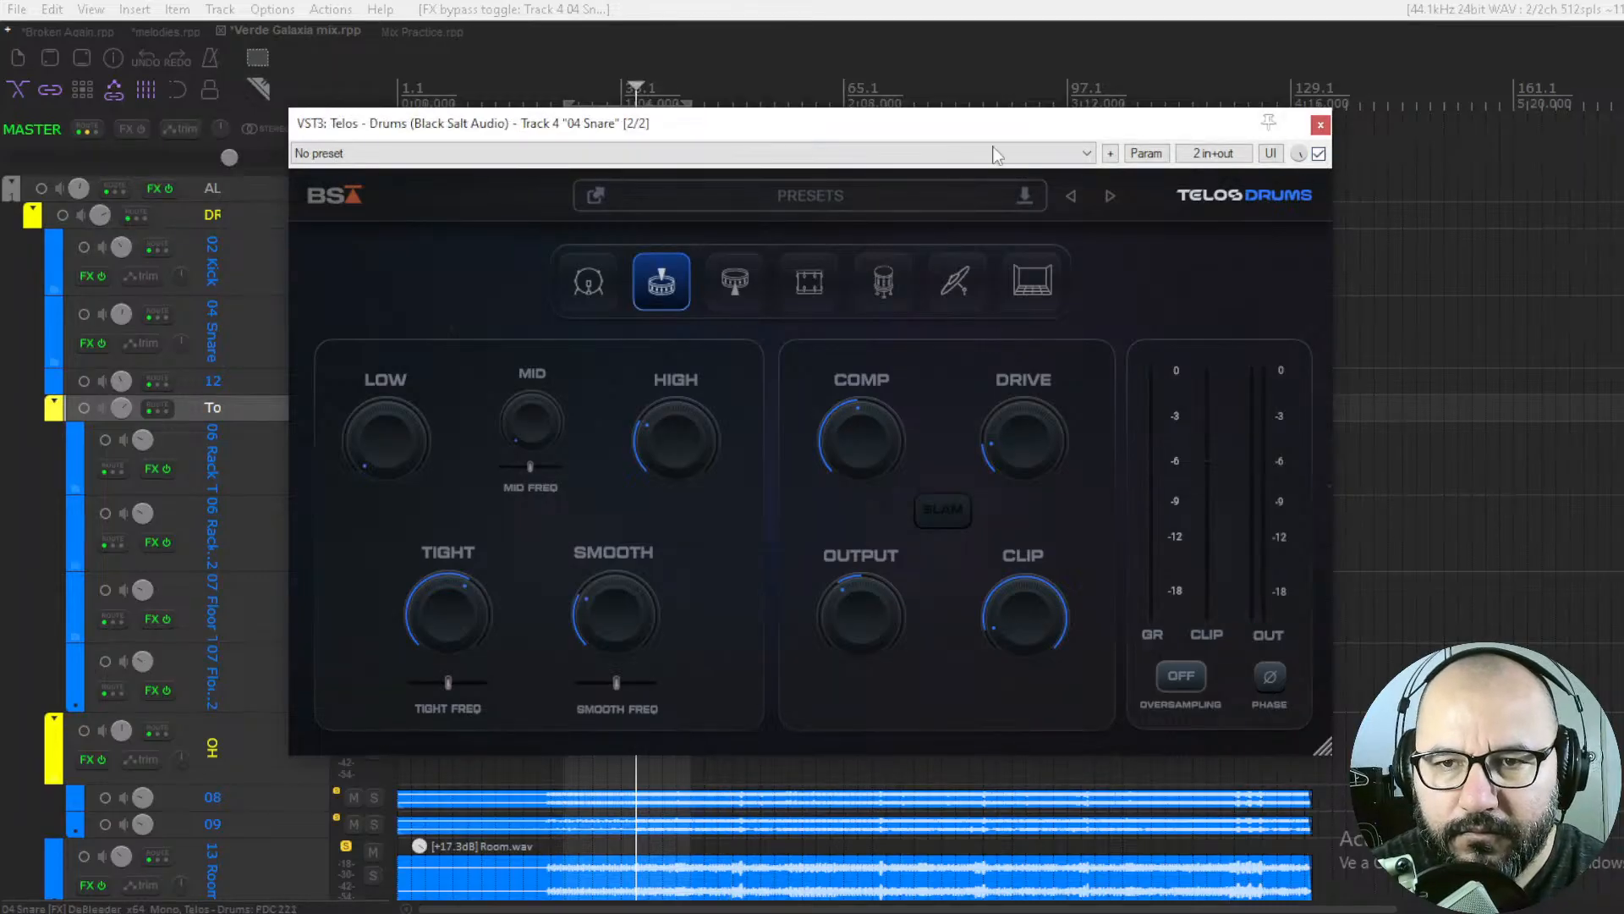
Unsolo the snare, solo the drums folder track and play it, keeping the plugin window clear of the track controls
{"action": "left_click_drag", "start_coordinate": [653, 132], "coordinate": [681, 131]}
{"action": "left_click_drag", "start_coordinate": [1329, 133], "coordinate": [1429, 117]}
{"action": "left_click", "coordinate": [373, 334]}
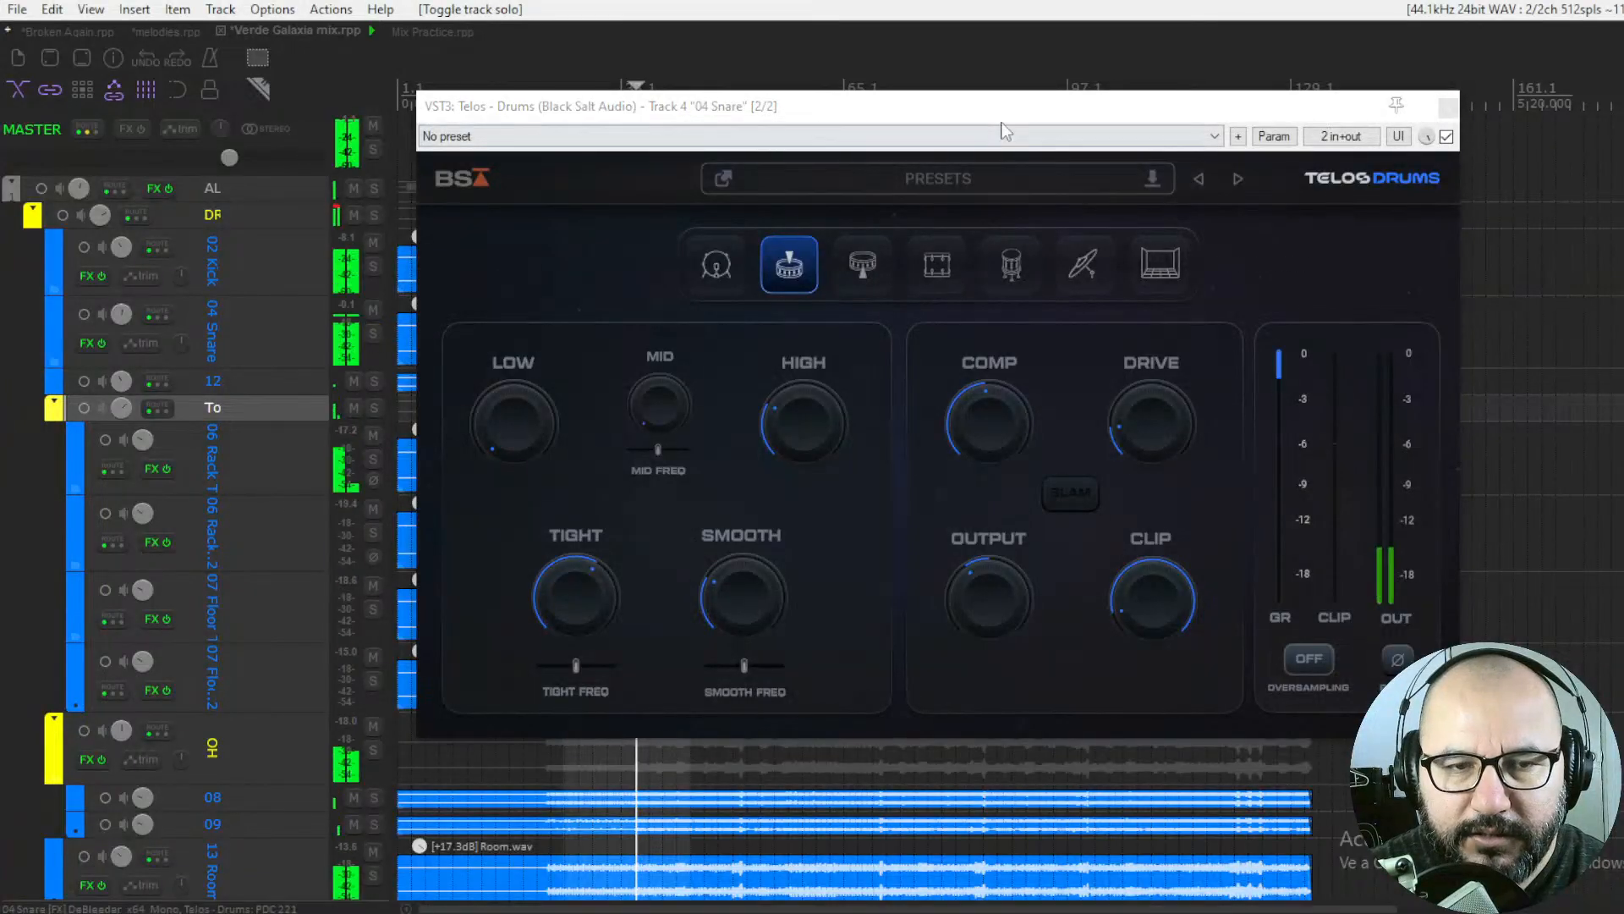
{"action": "mouse_move", "coordinate": [664, 120]}
{"action": "left_mouse_down"}
{"action": "mouse_move", "coordinate": [626, 140]}
{"action": "mouse_move", "coordinate": [667, 142]}
{"action": "left_mouse_up"}
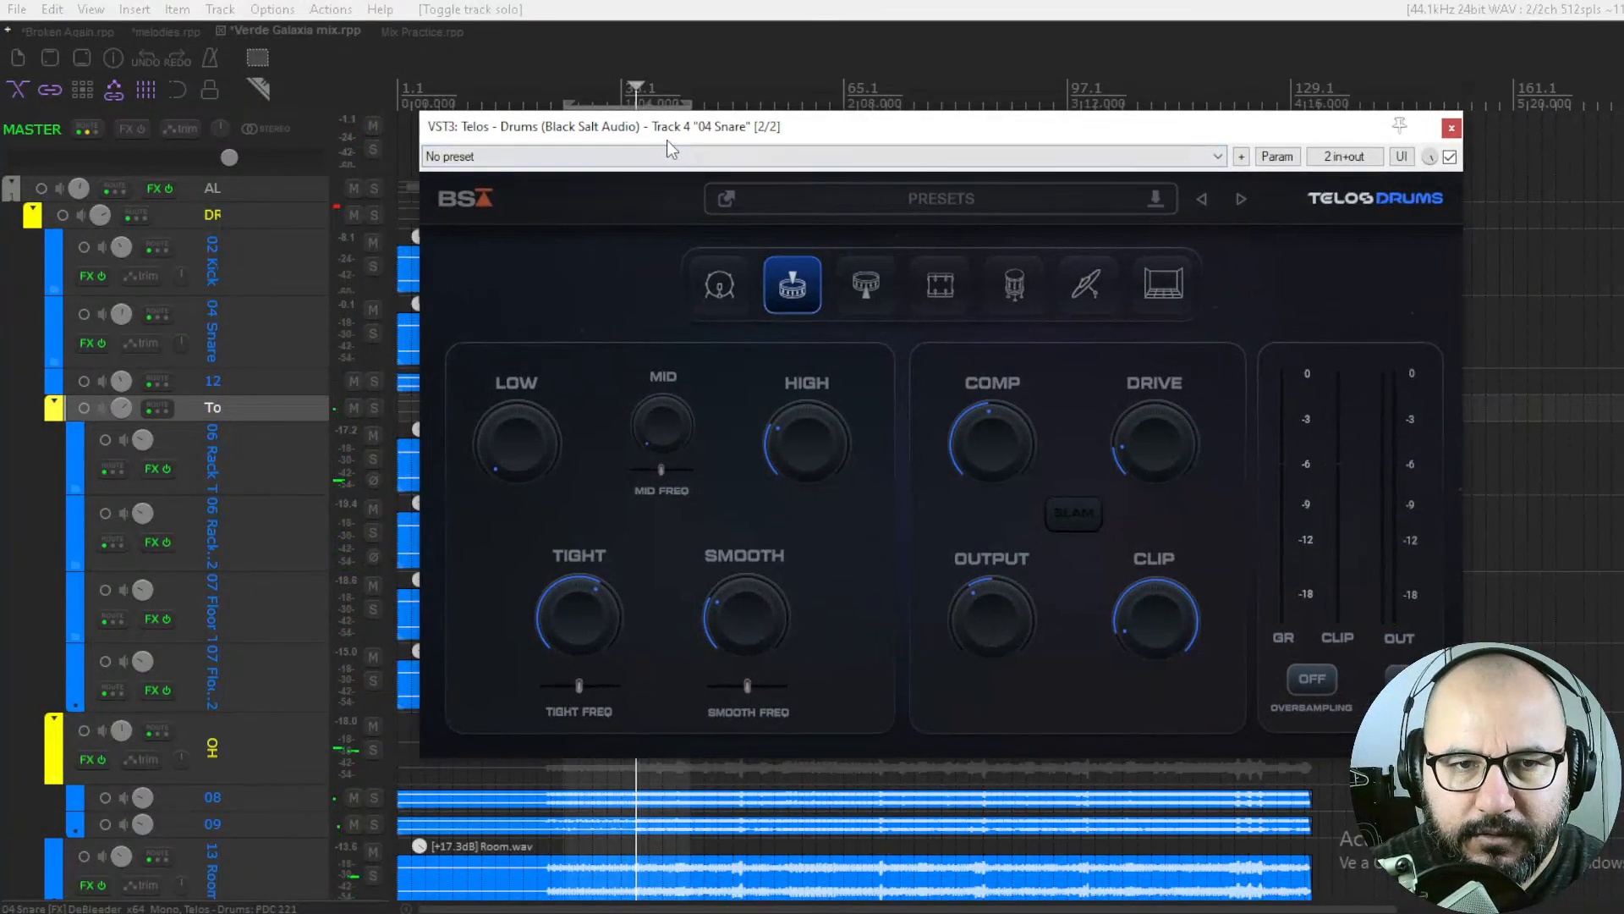
{"action": "left_click", "coordinate": [373, 215]}
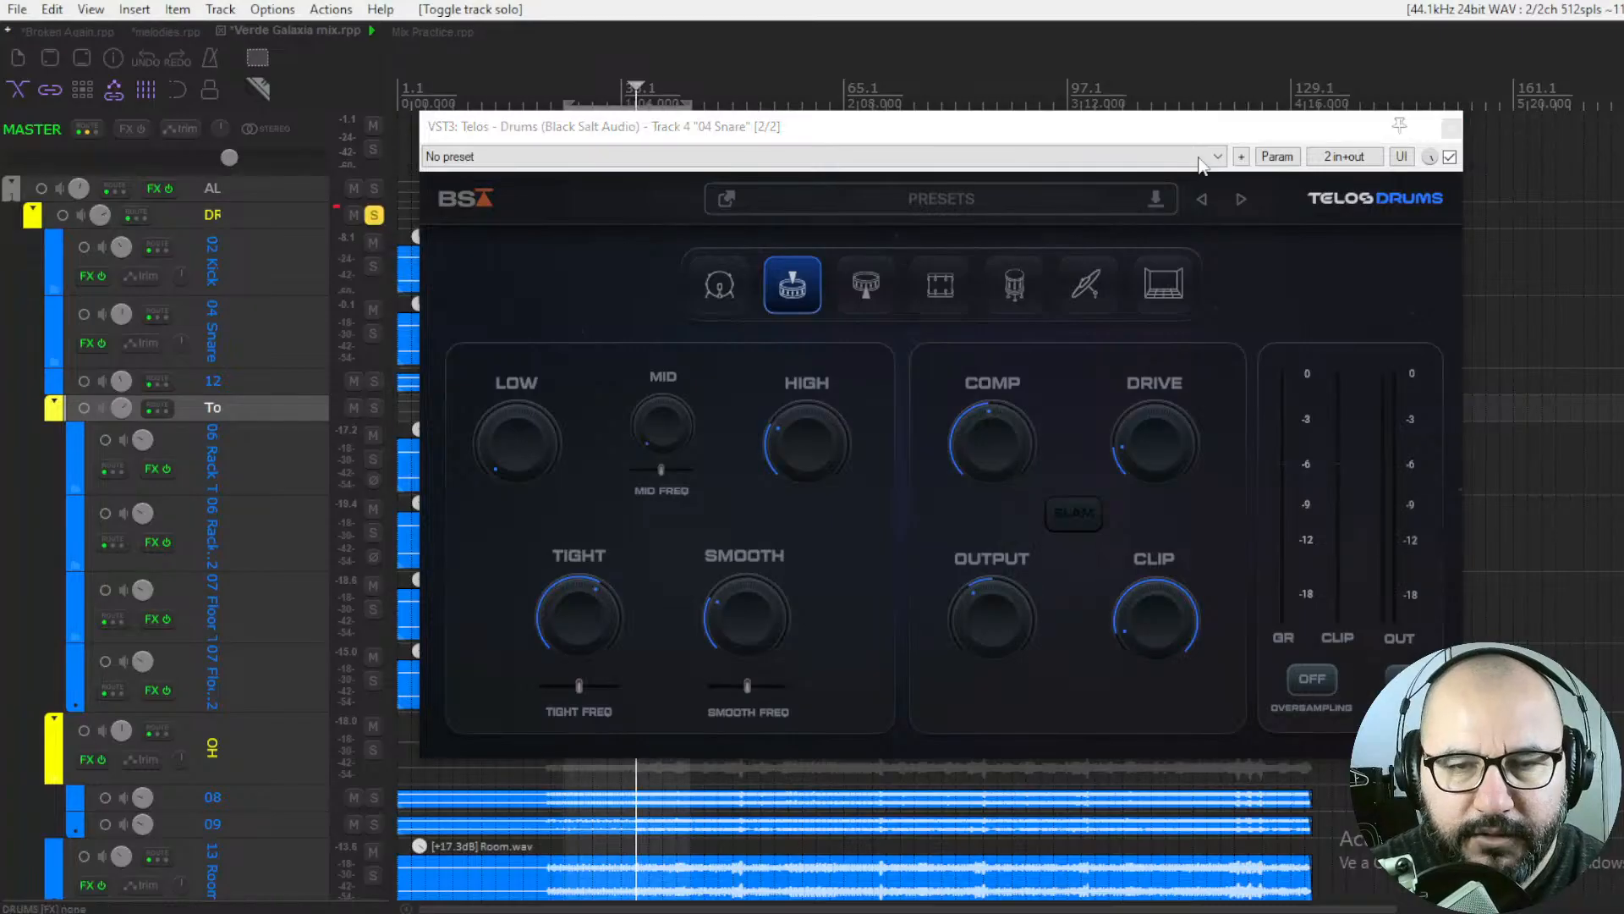
{"action": "key", "text": "space"}
{"action": "left_click_drag", "start_coordinate": [1167, 140], "coordinate": [1143, 144]}
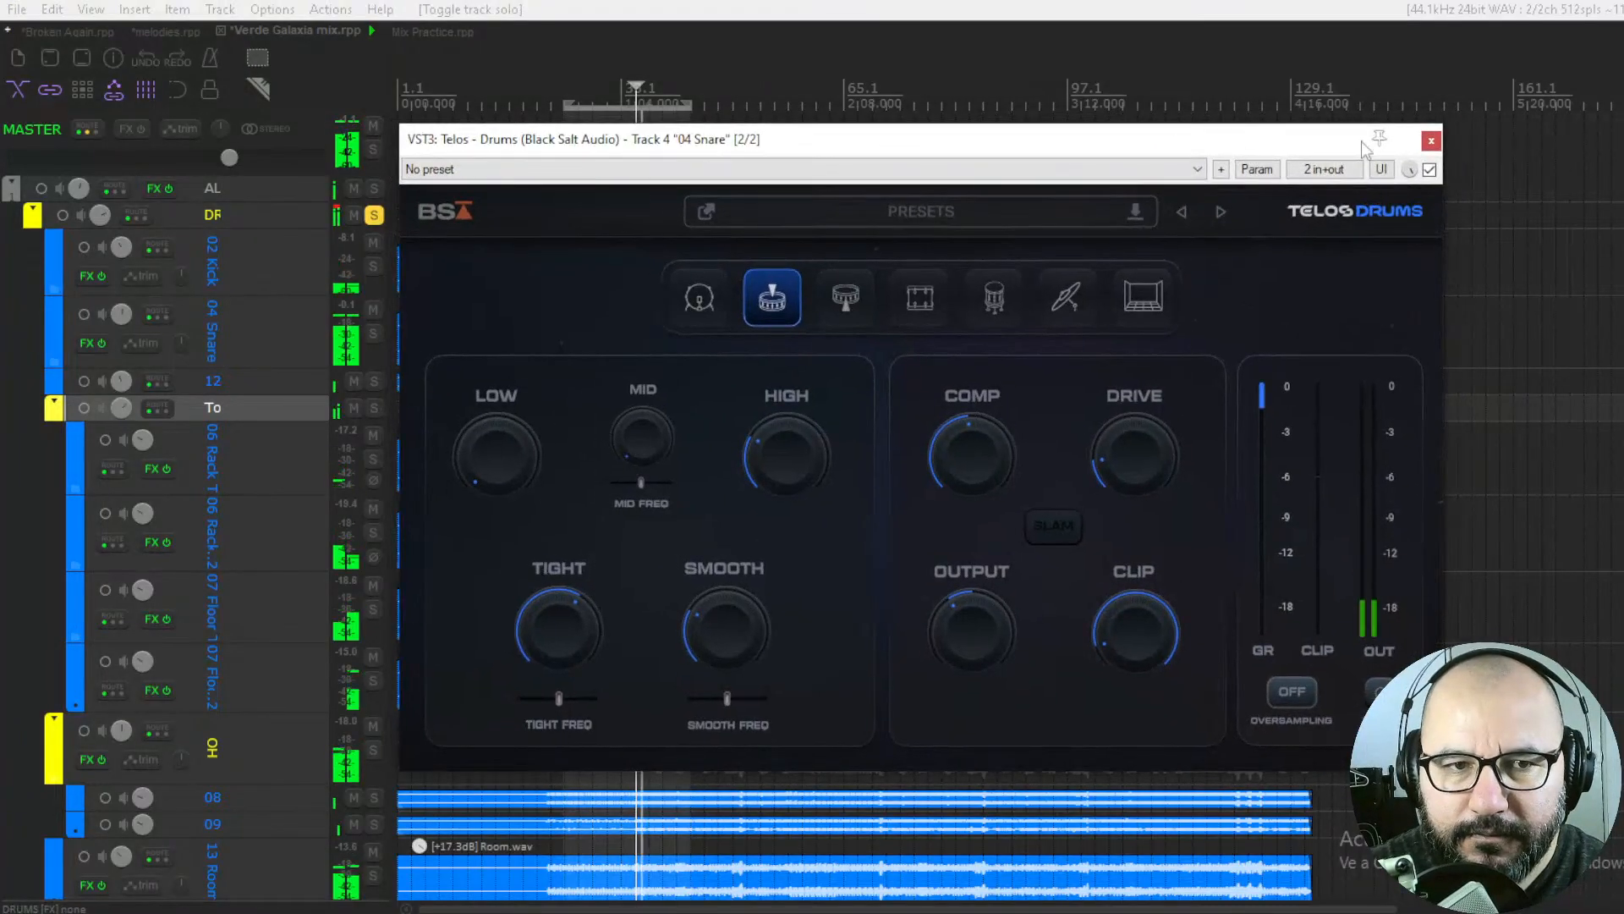
Compare the snare's Telos Drums bypassed and active within the drums, set Comp to 55, and close the plugin window
{"action": "left_click", "coordinate": [1429, 170]}
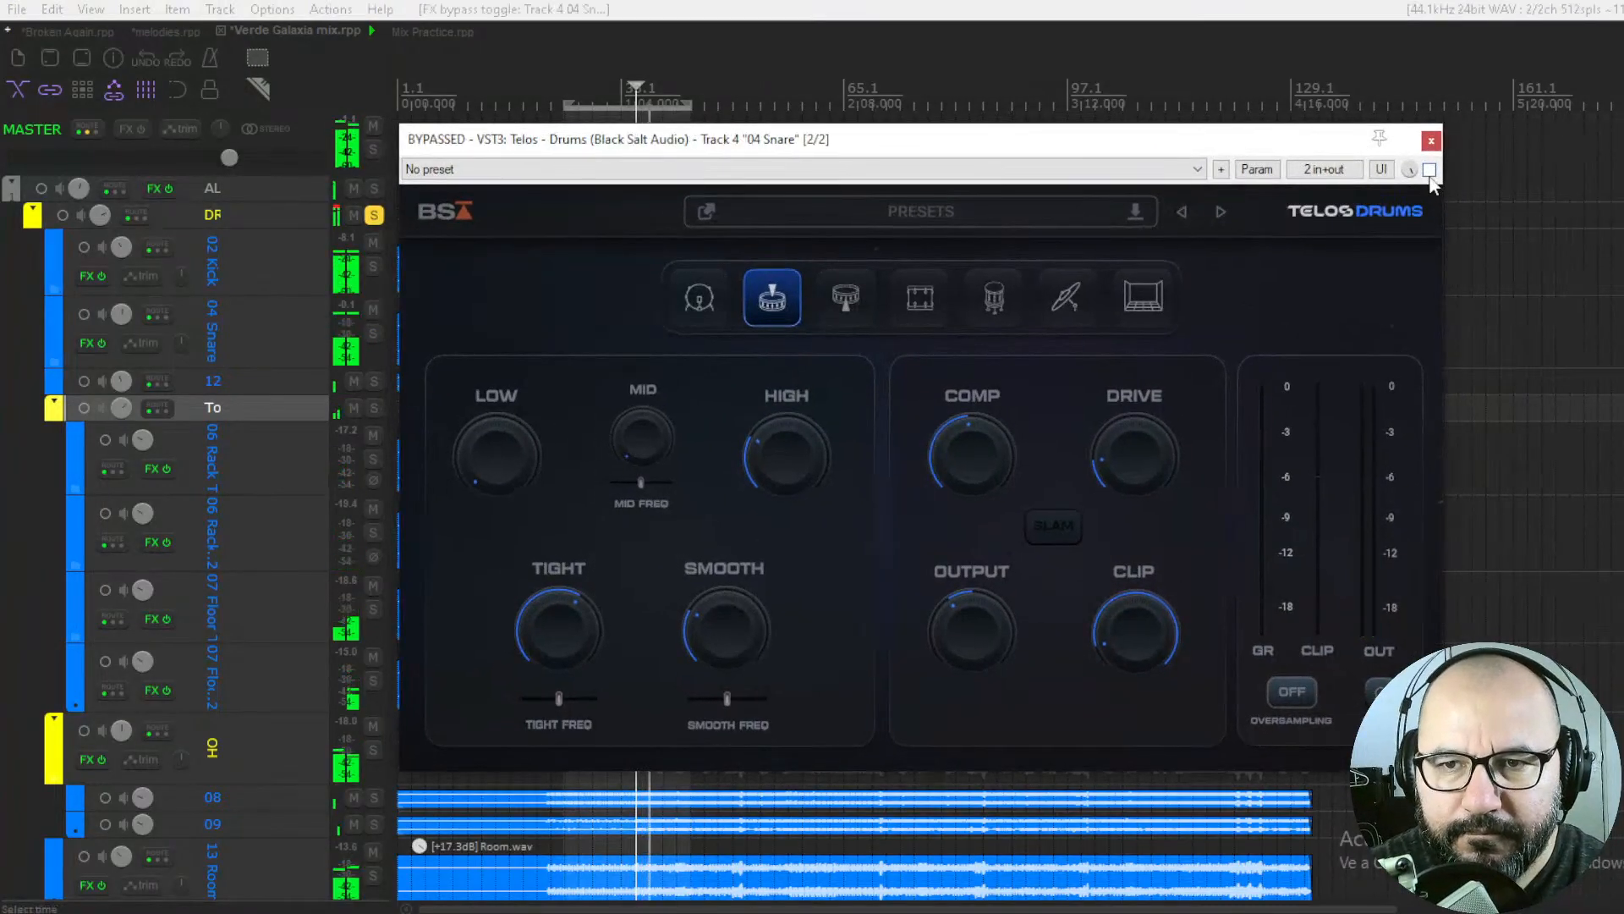
{"action": "left_click", "coordinate": [1429, 170]}
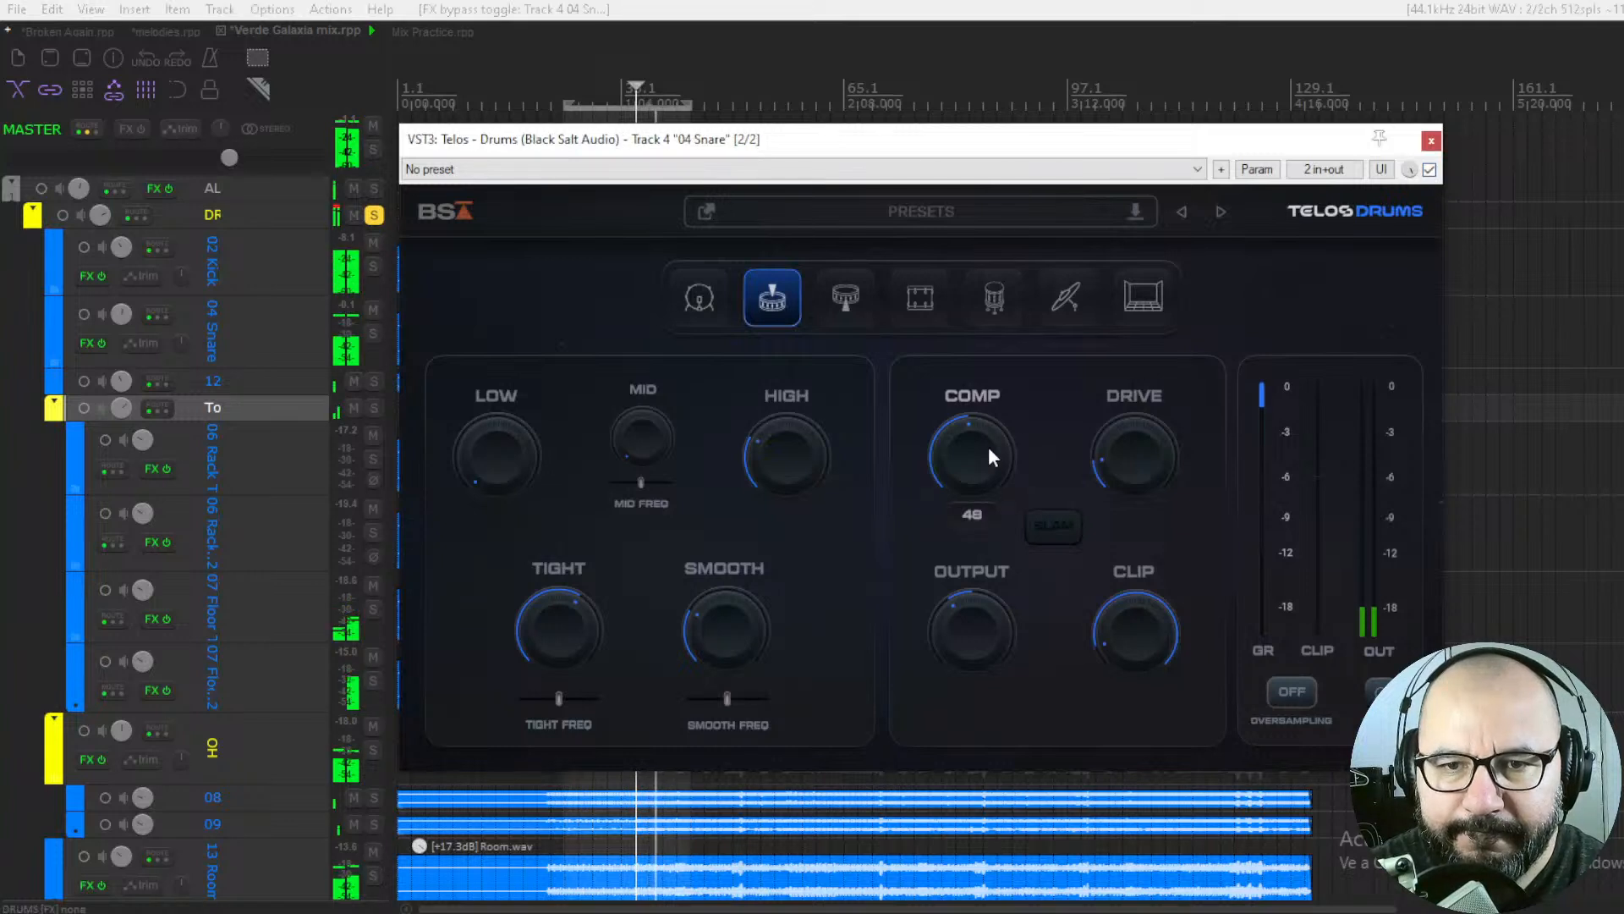
{"action": "left_click_drag", "start_coordinate": [988, 445], "coordinate": [992, 431]}
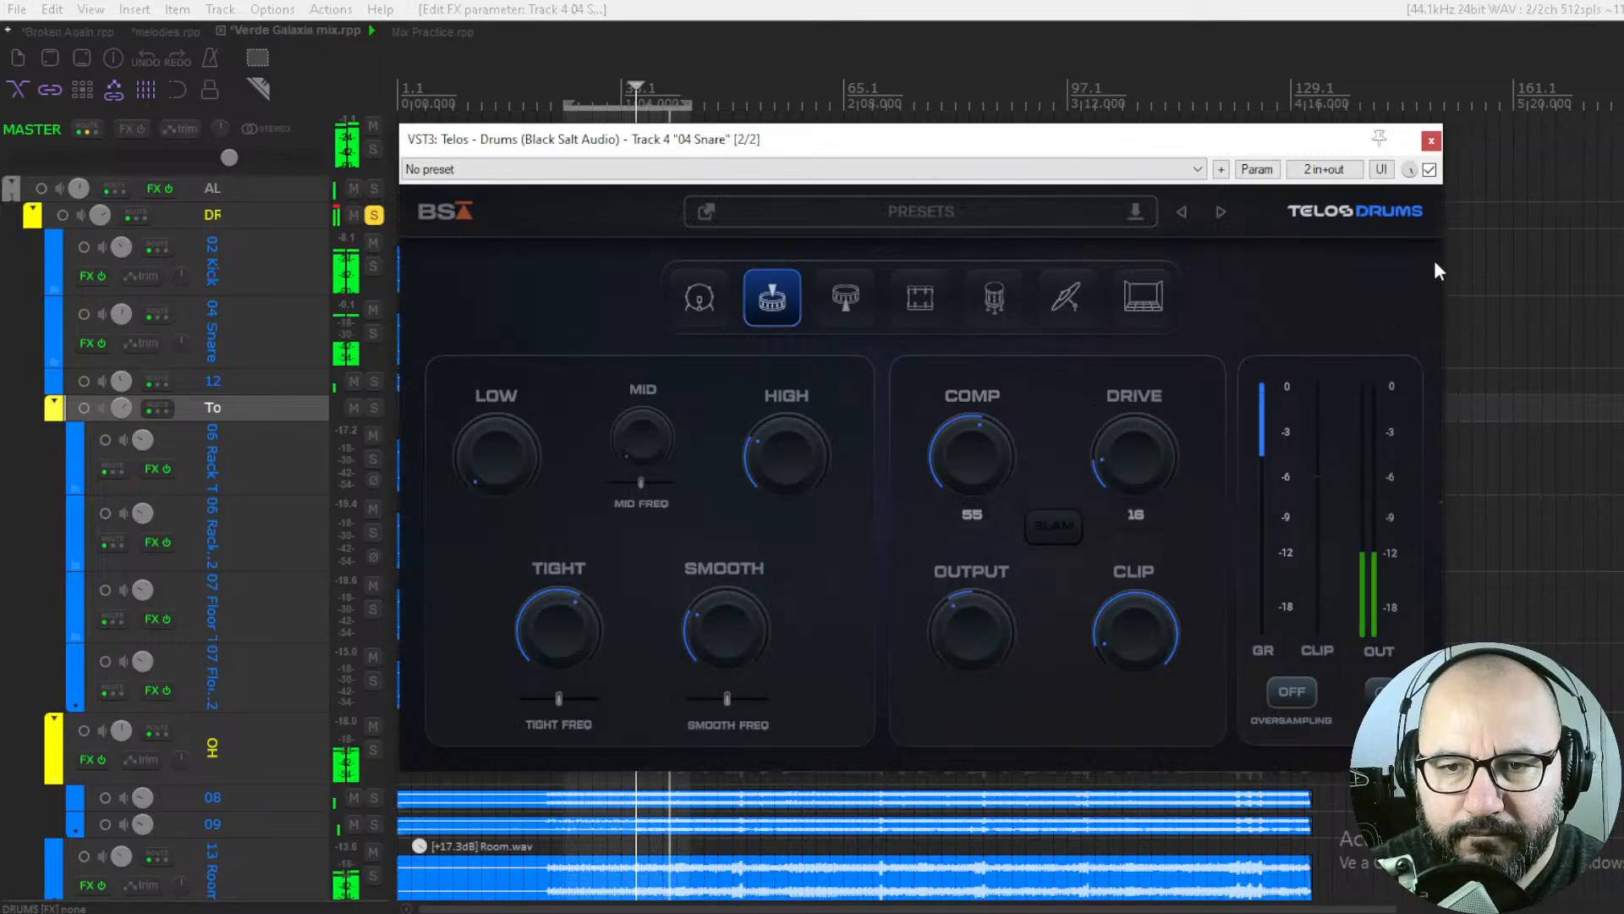
{"action": "left_click", "coordinate": [1431, 141]}
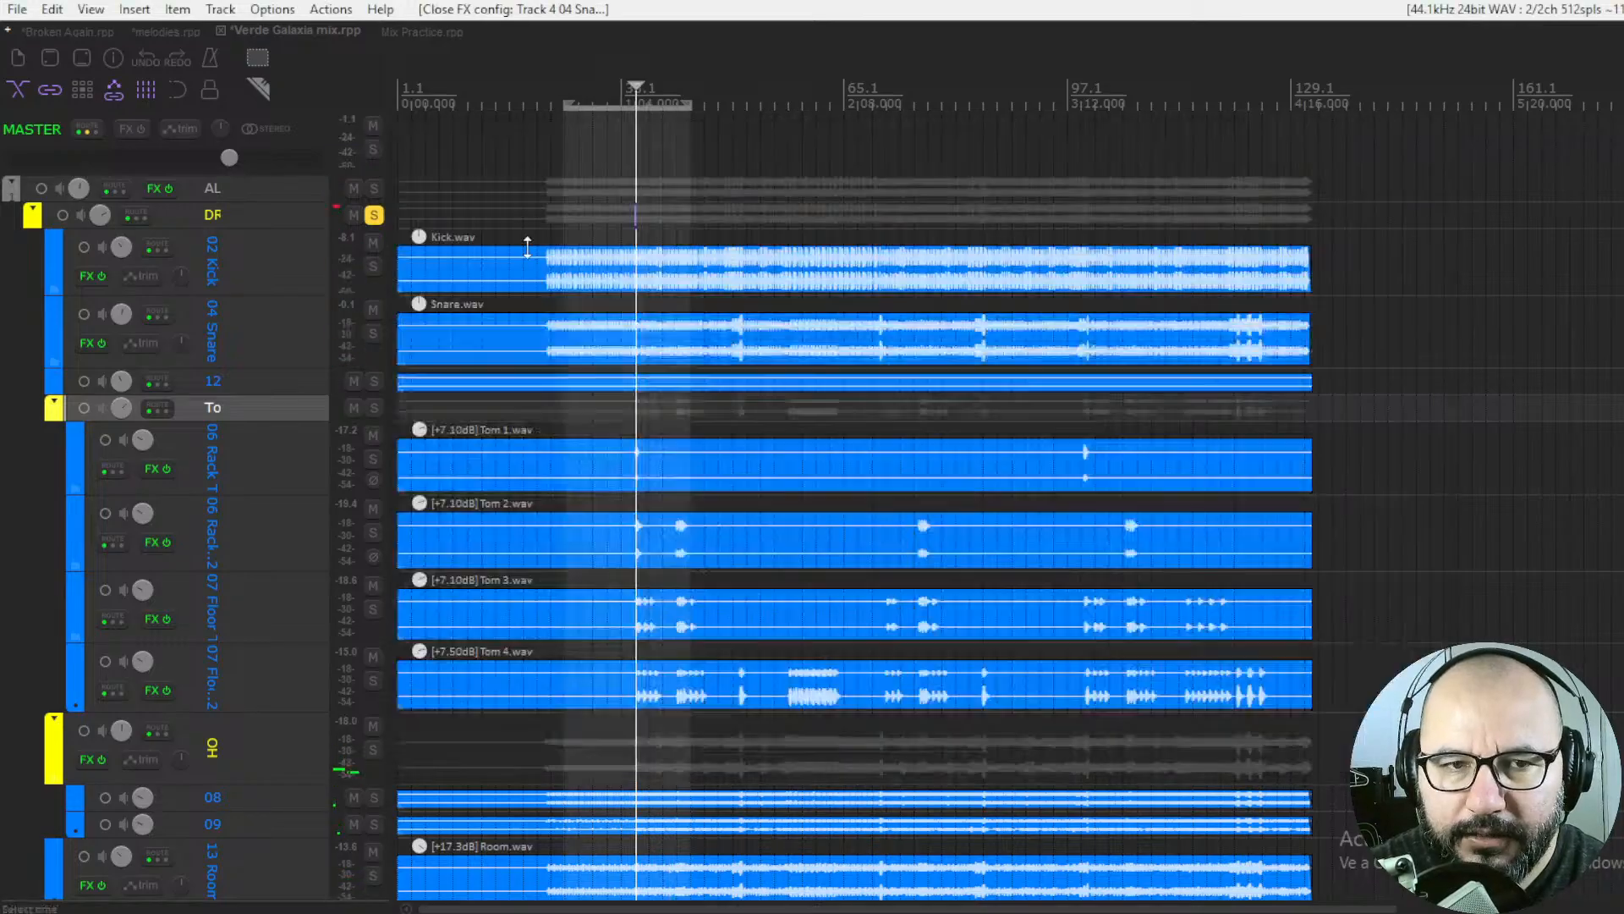
Unsolo the drums folder, solo the Tom 1 rack tom track, and play its hit with the timeline zoomed in on it
{"action": "left_click", "coordinate": [374, 216]}
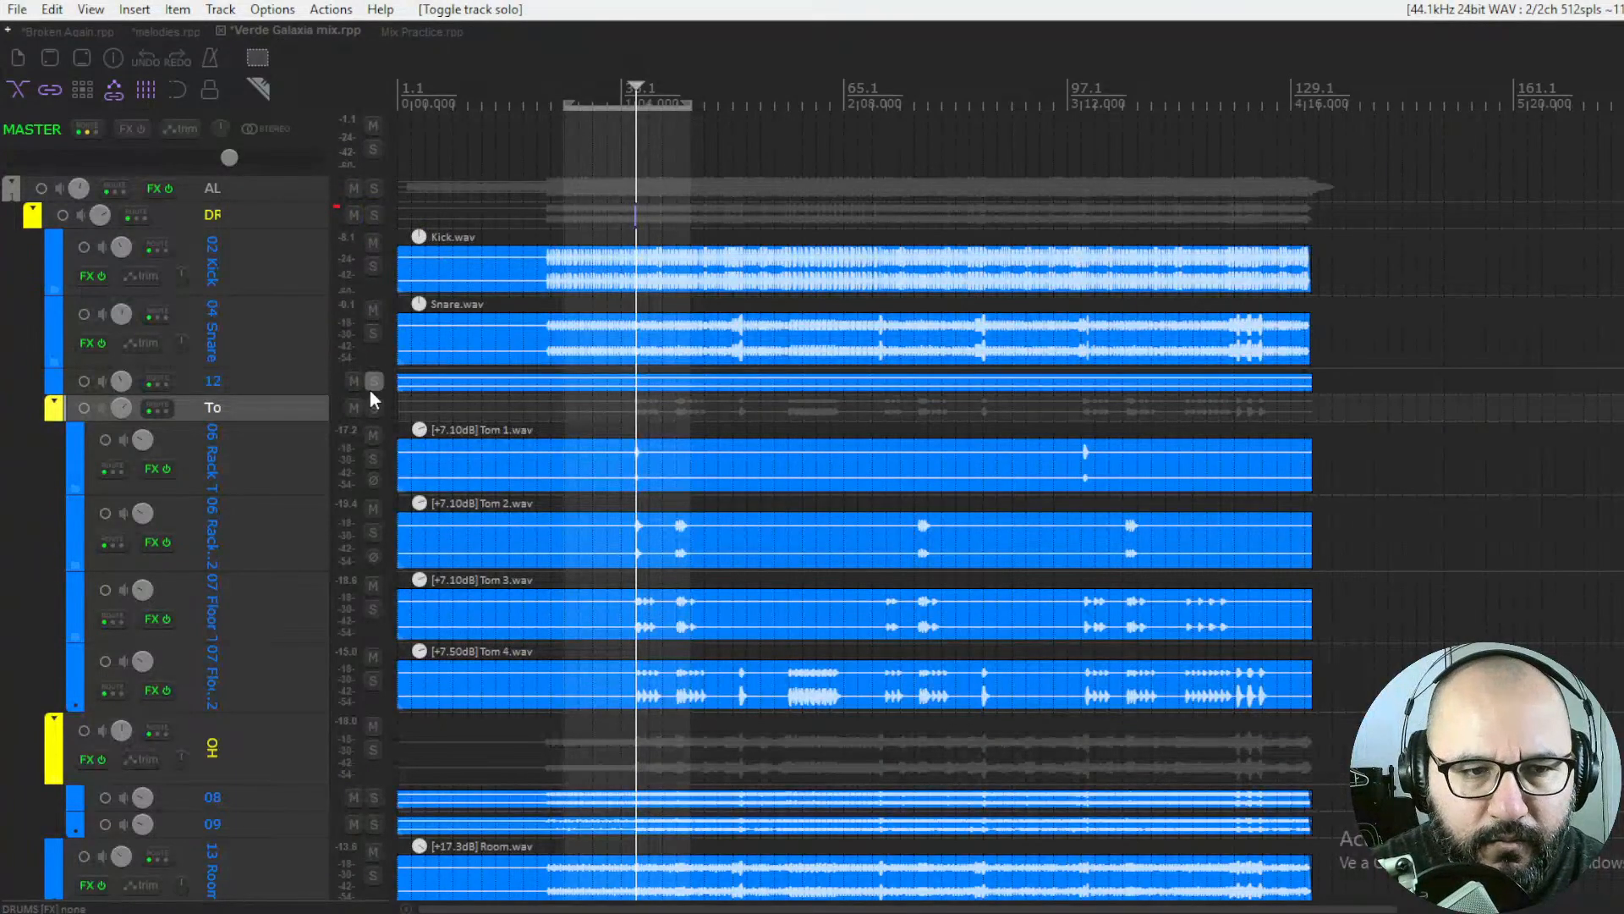
{"action": "left_click", "coordinate": [373, 459]}
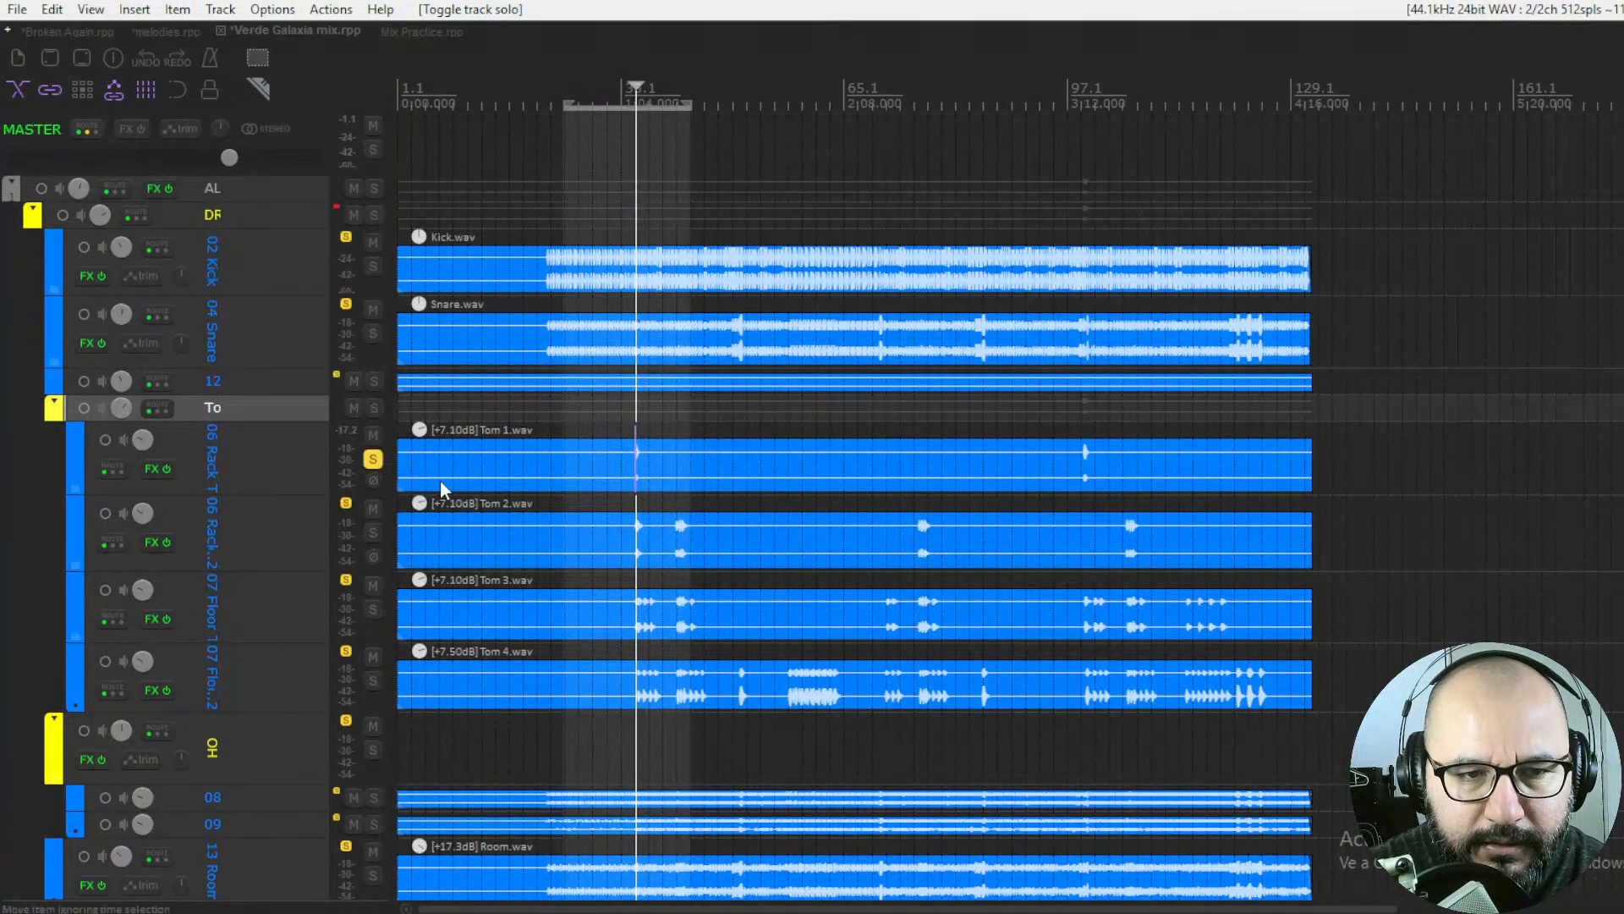
{"action": "key", "text": "space"}
{"action": "scroll", "coordinate": [493, 499], "scroll_direction": "up", "scroll_amount": 4}
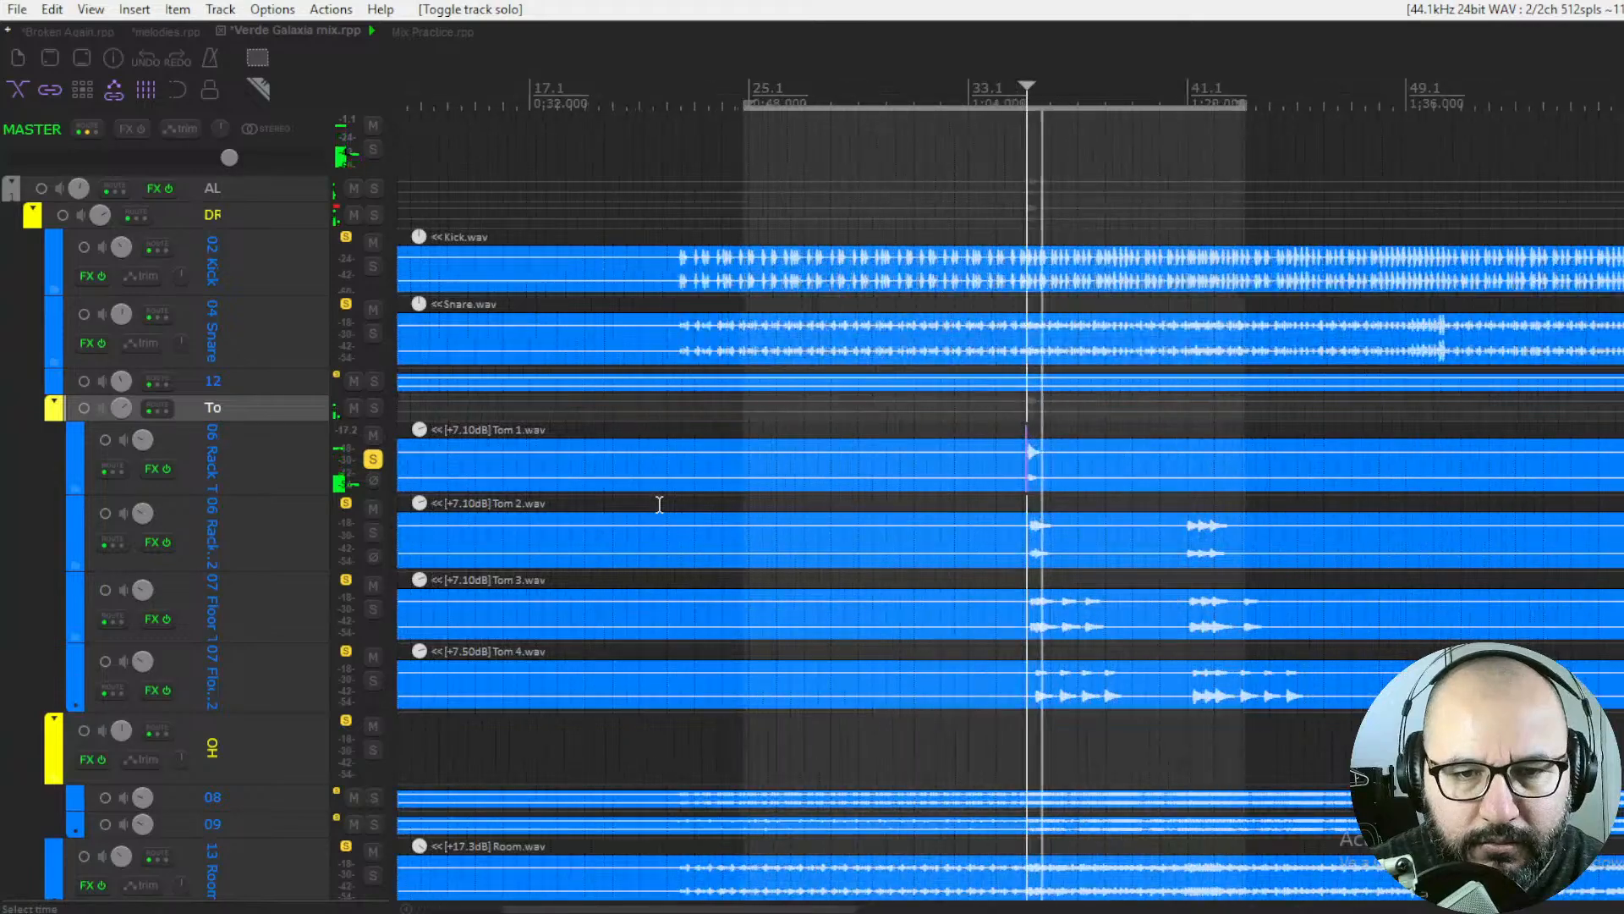
{"action": "scroll", "coordinate": [1144, 397], "scroll_direction": "up", "scroll_amount": 3}
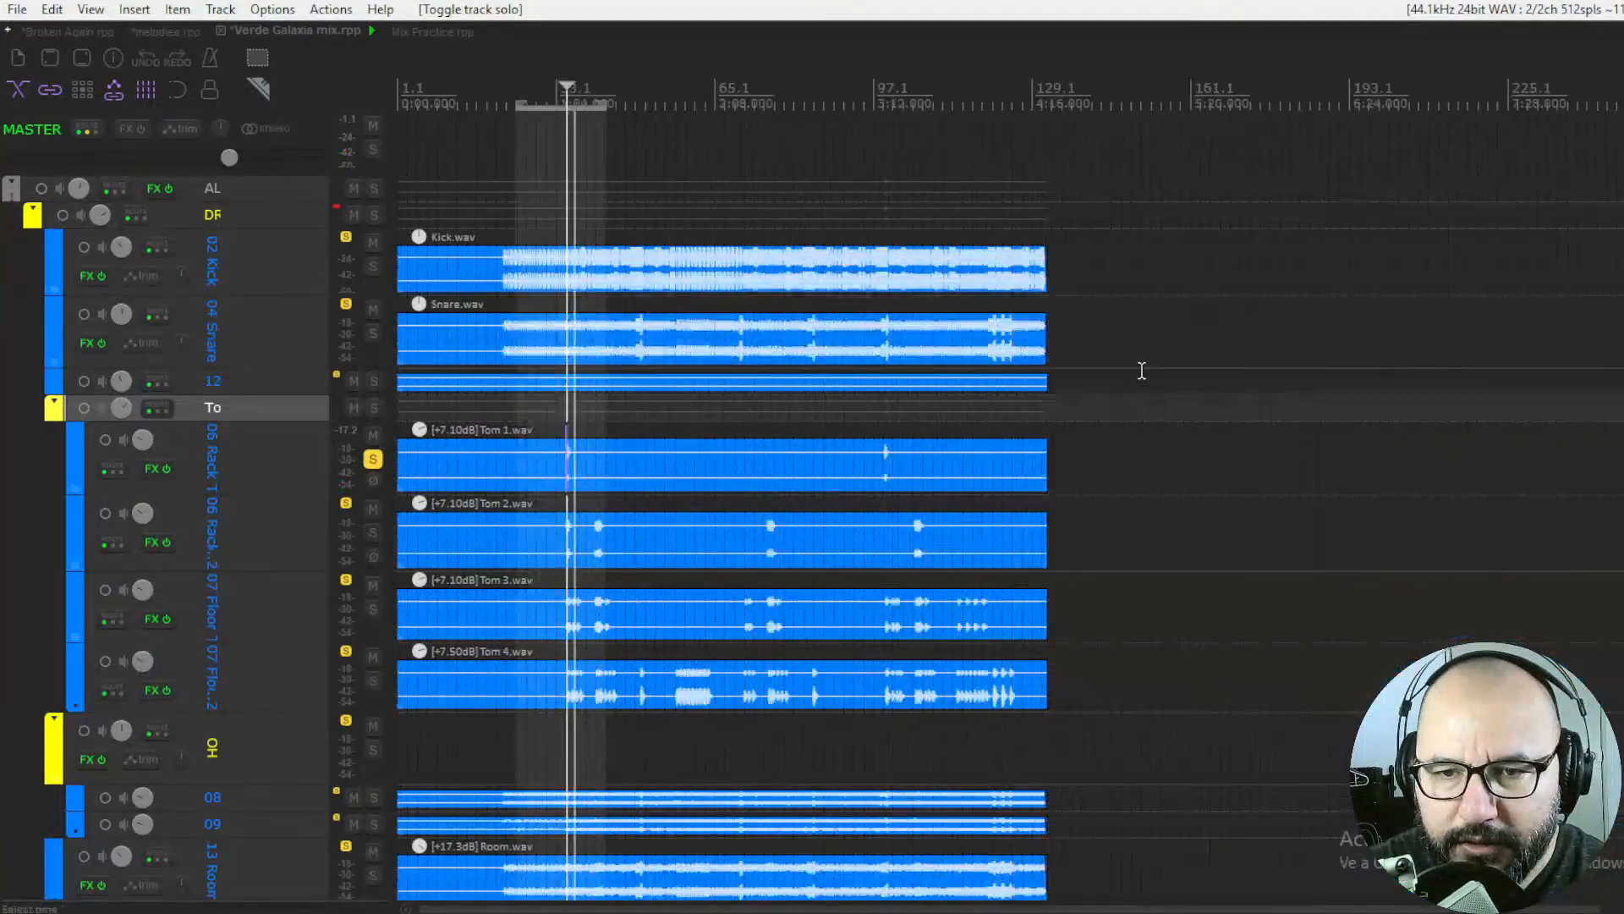
{"action": "key", "text": "space"}
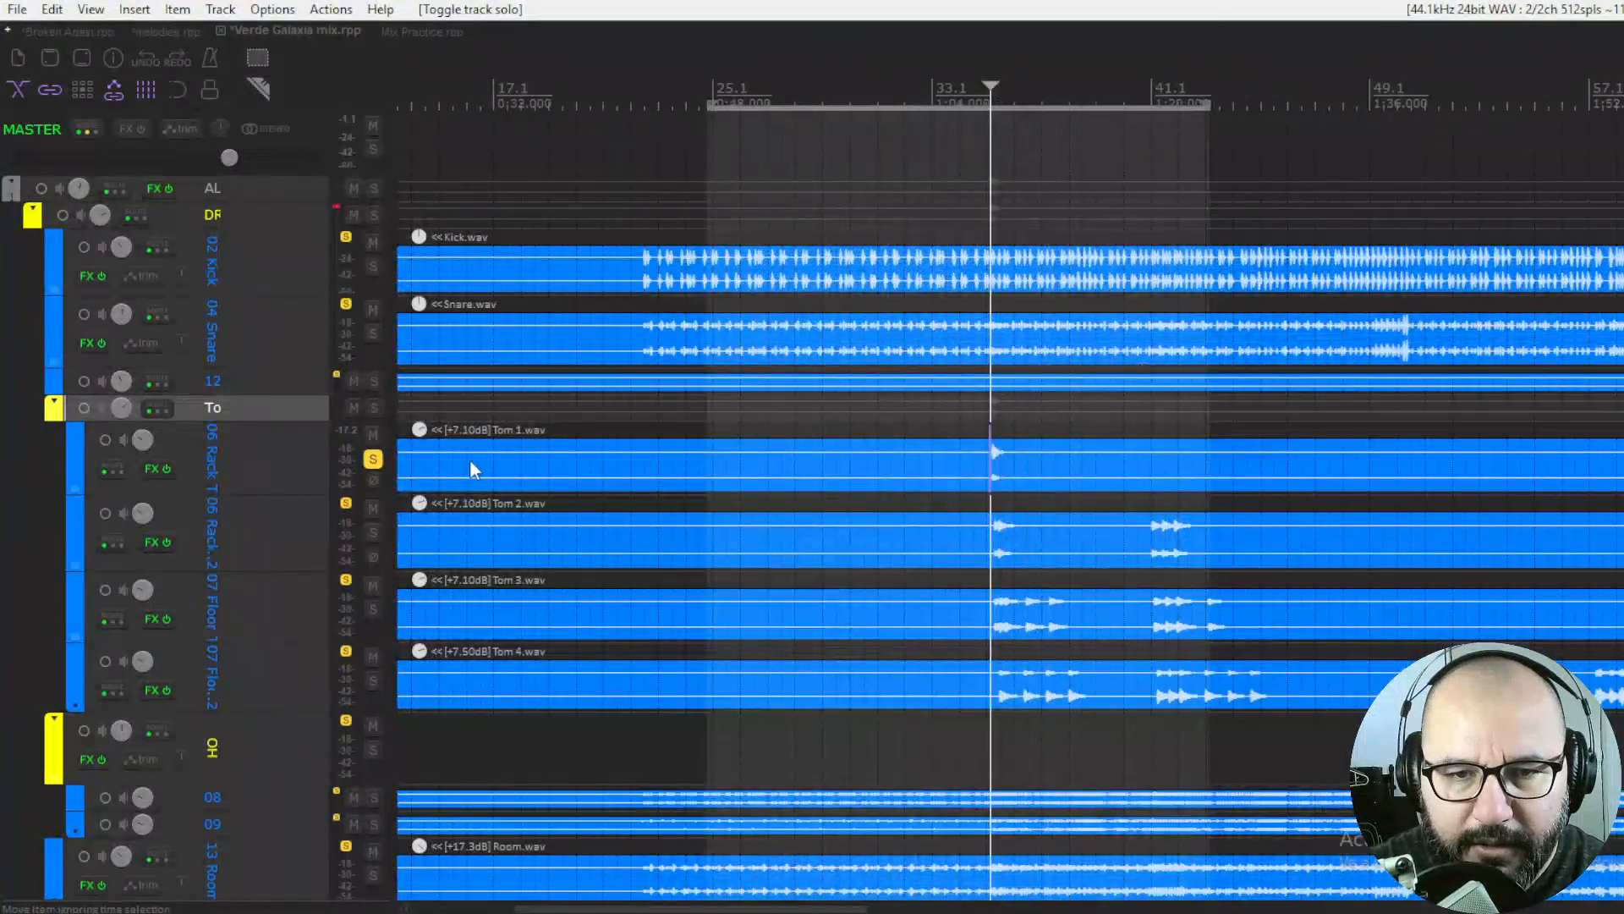
{"action": "scroll", "coordinate": [871, 481], "scroll_direction": "up", "scroll_amount": 1}
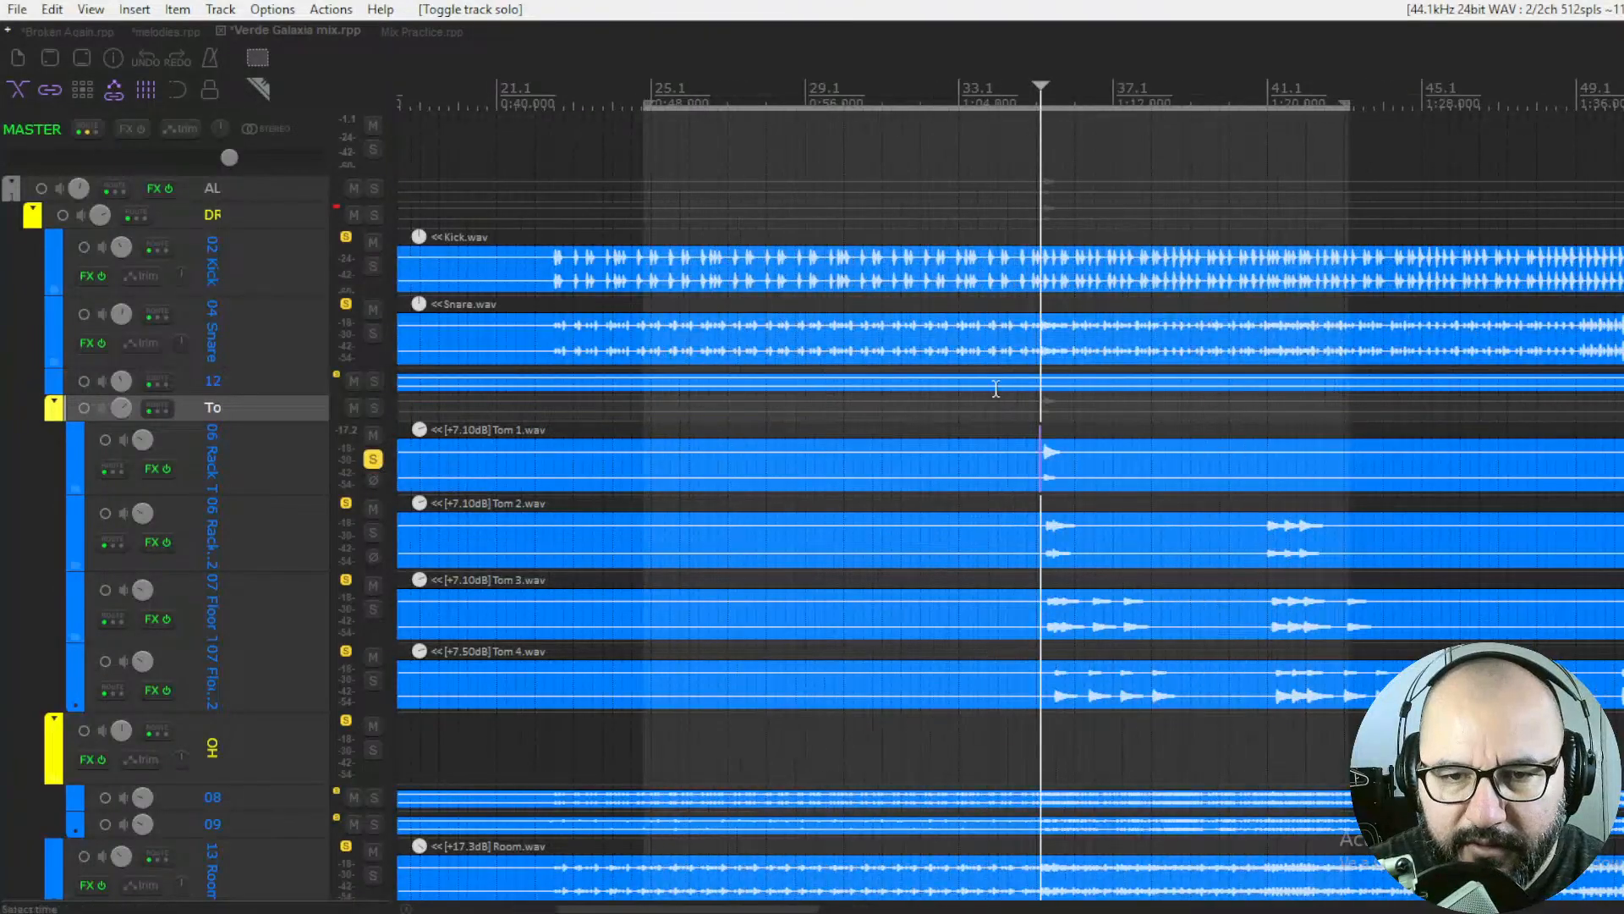
Open Telos Drums on the soloed 06 Rack Tom, raise High slightly past halfway, and activate the plugin
{"action": "right_click", "coordinate": [150, 468]}
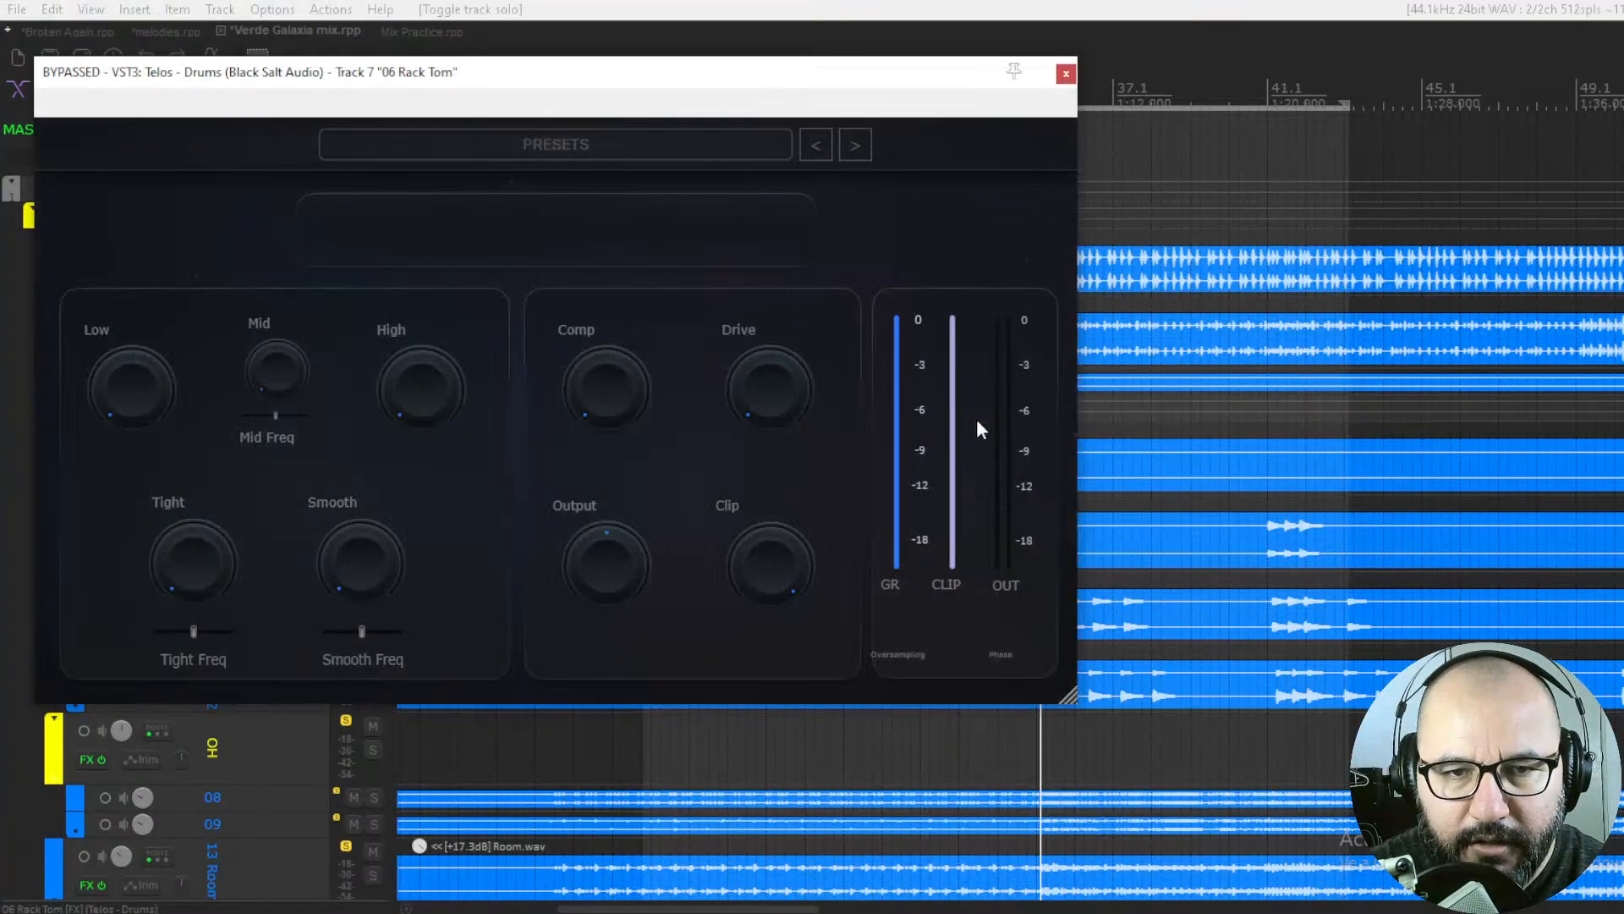
{"action": "left_click_drag", "start_coordinate": [649, 79], "coordinate": [1022, 92]}
{"action": "key", "text": "space"}
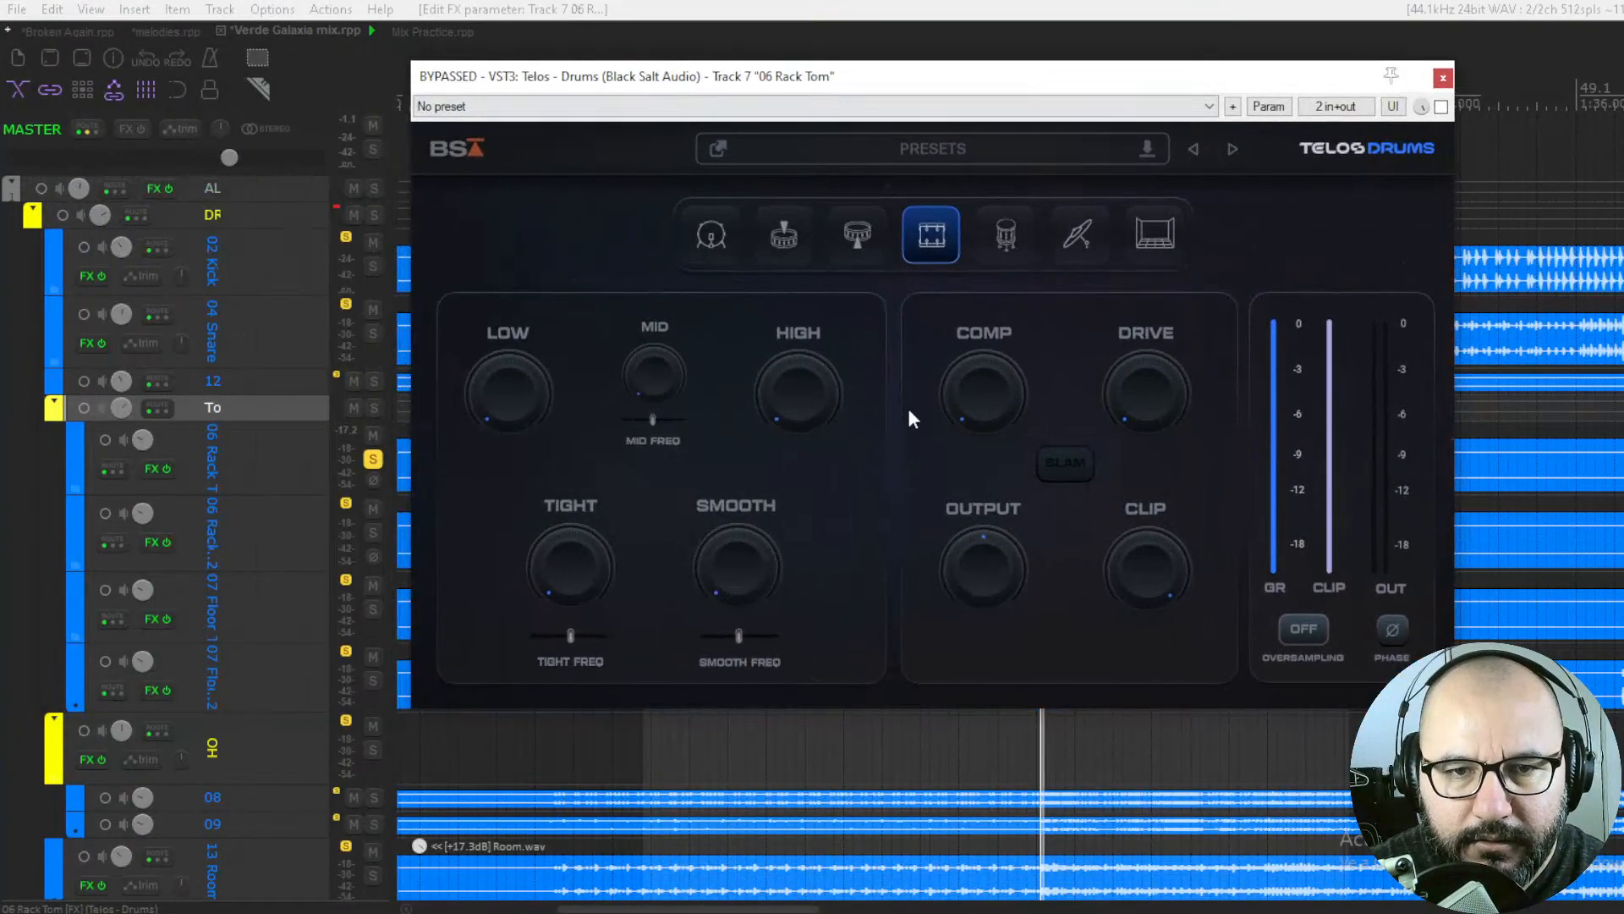
{"action": "key", "text": "space"}
{"action": "left_click_drag", "start_coordinate": [804, 372], "coordinate": [809, 256]}
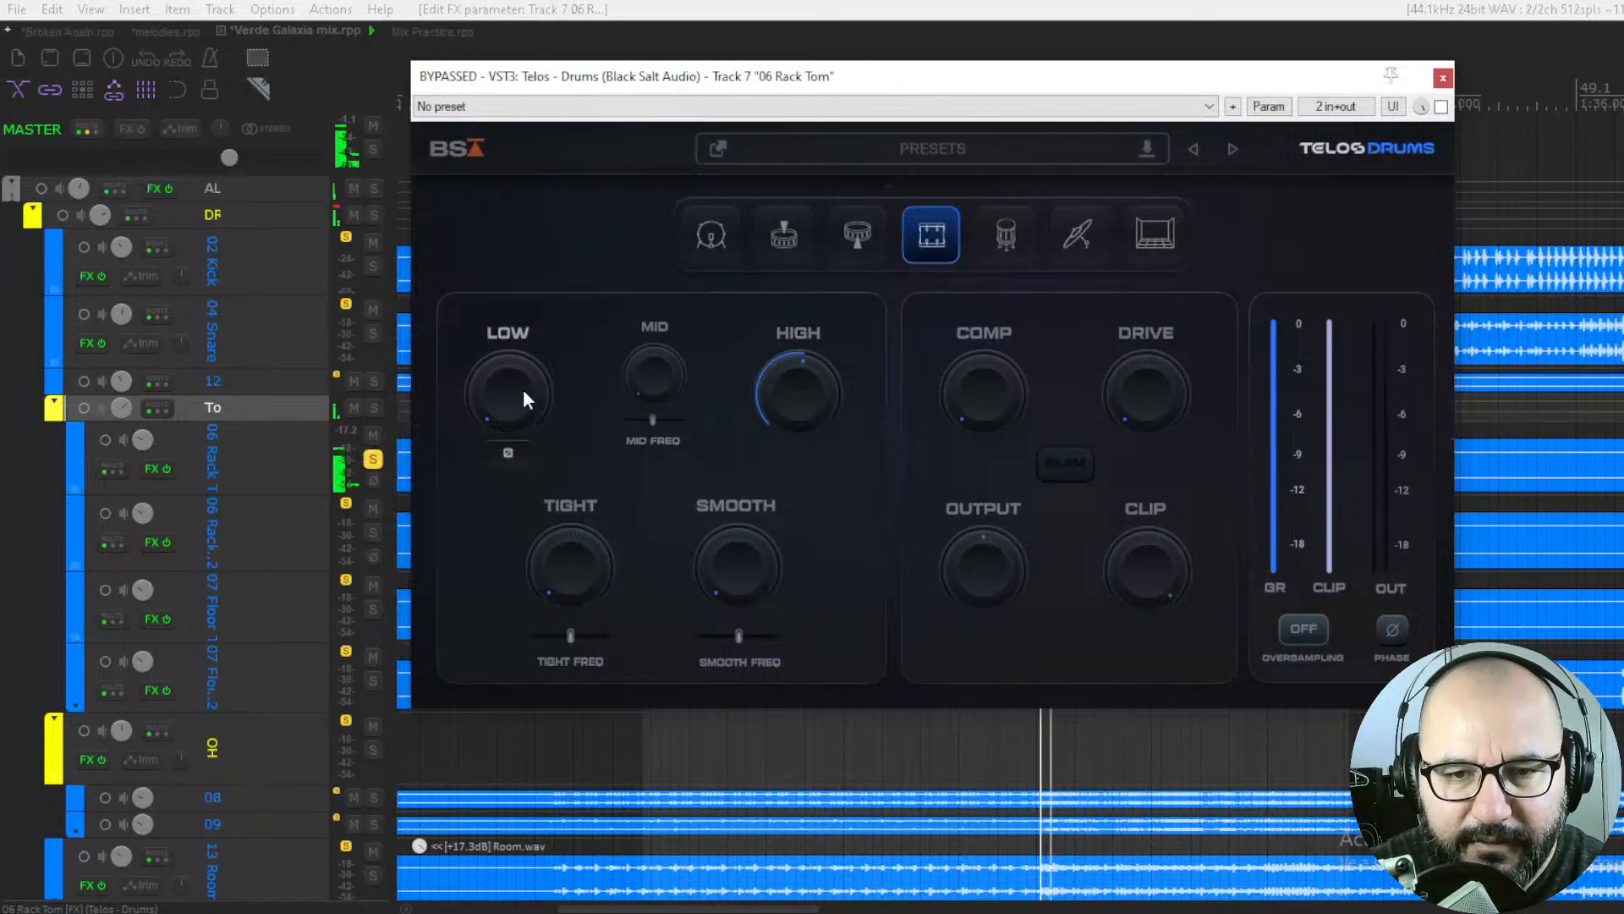
{"action": "left_click", "coordinate": [1441, 105]}
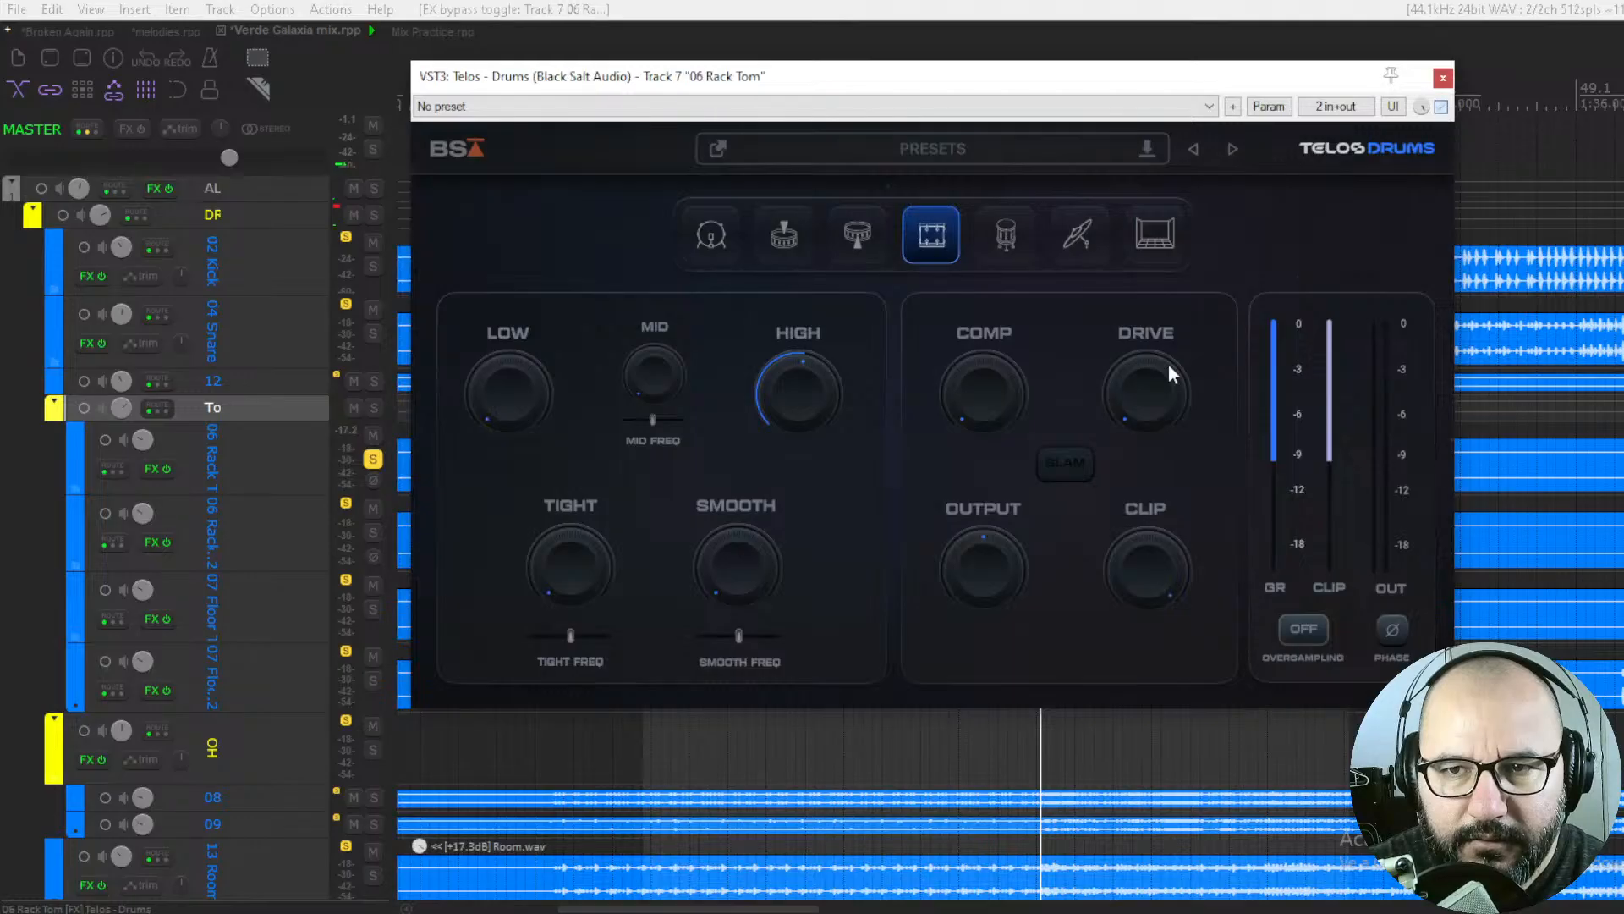
Raise the rack tom's Comp slightly past halfway, set Drive to about 46, and lower Output slightly during playback
{"action": "left_click_drag", "start_coordinate": [988, 388], "coordinate": [988, 242]}
{"action": "left_click_drag", "start_coordinate": [1130, 384], "coordinate": [1146, 268]}
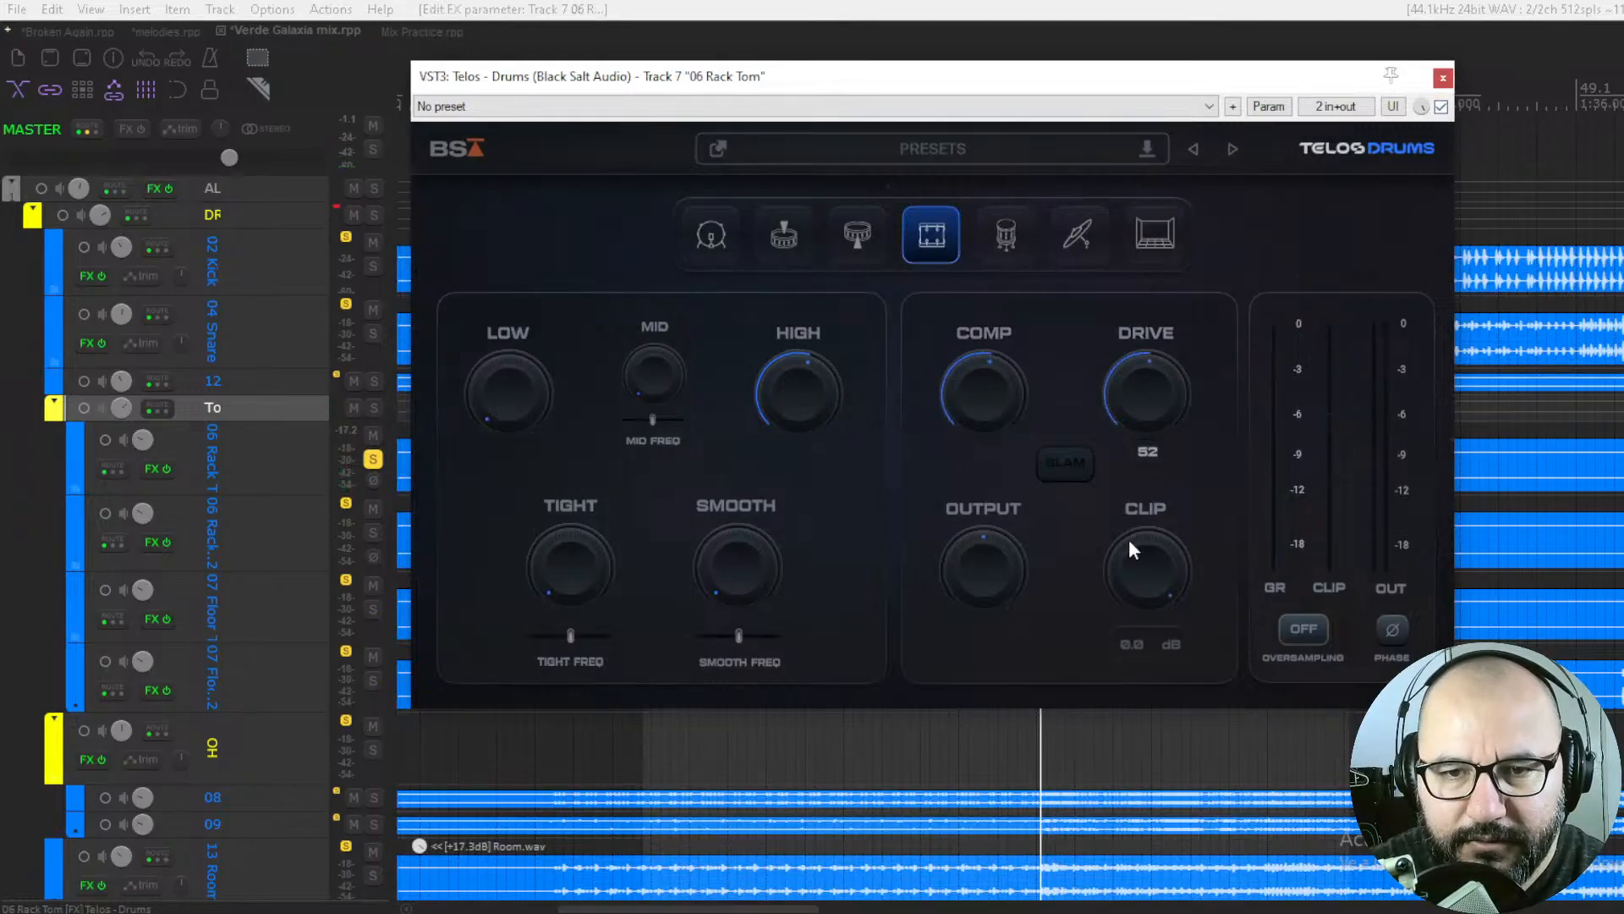
{"action": "scroll", "coordinate": [987, 593], "scroll_direction": "down", "scroll_amount": 5}
{"action": "key", "text": "space"}
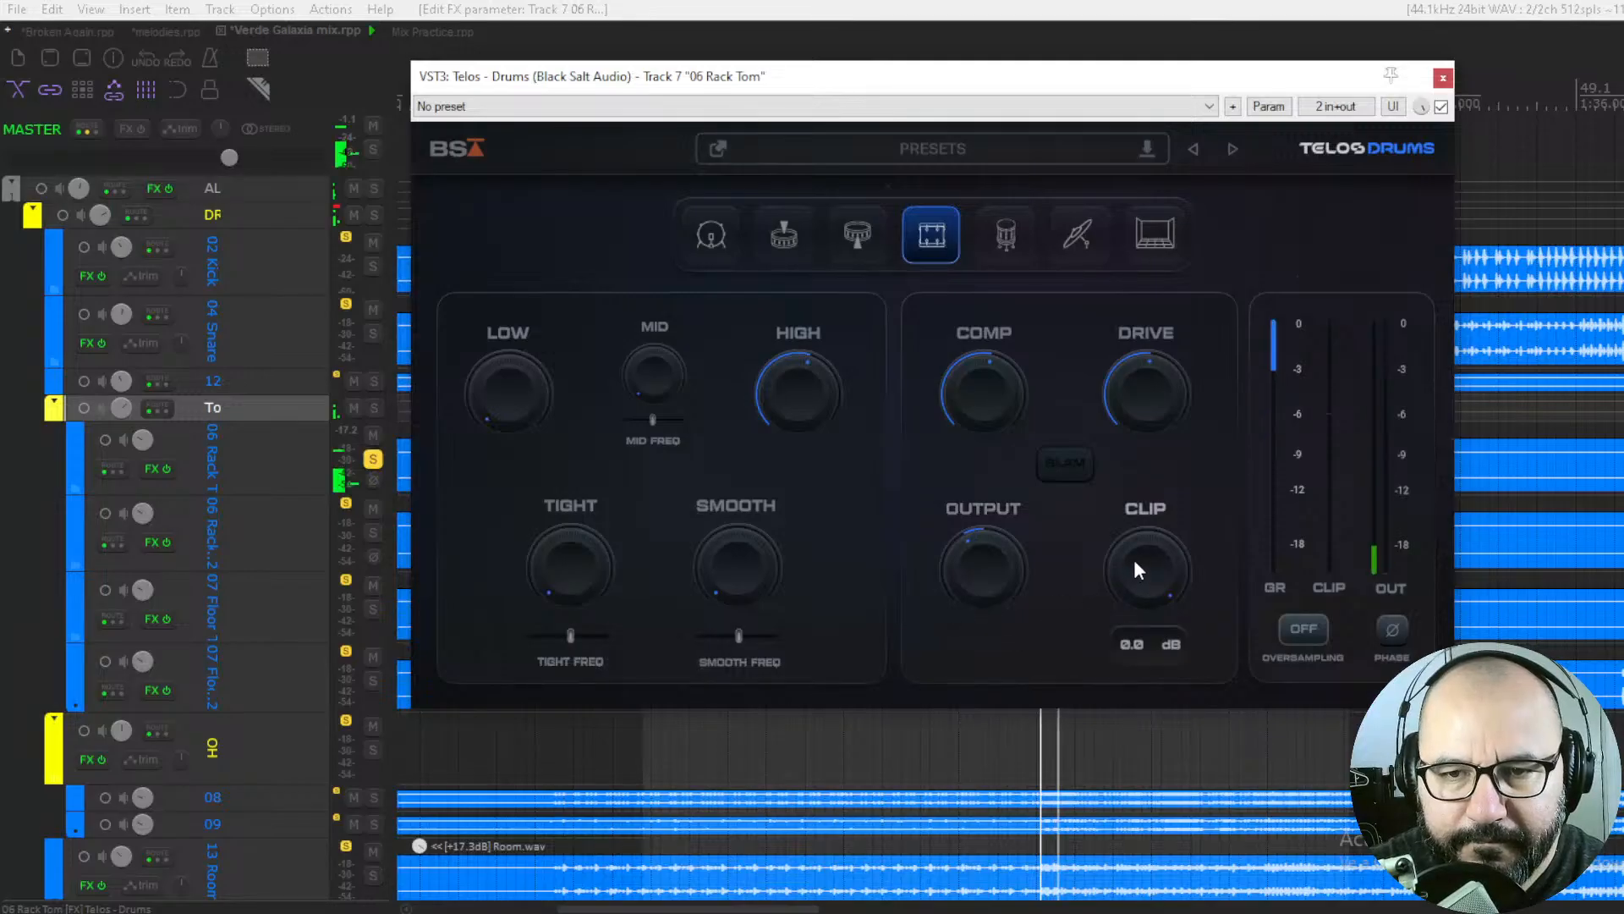
{"action": "left_click_drag", "start_coordinate": [1115, 398], "coordinate": [1117, 412]}
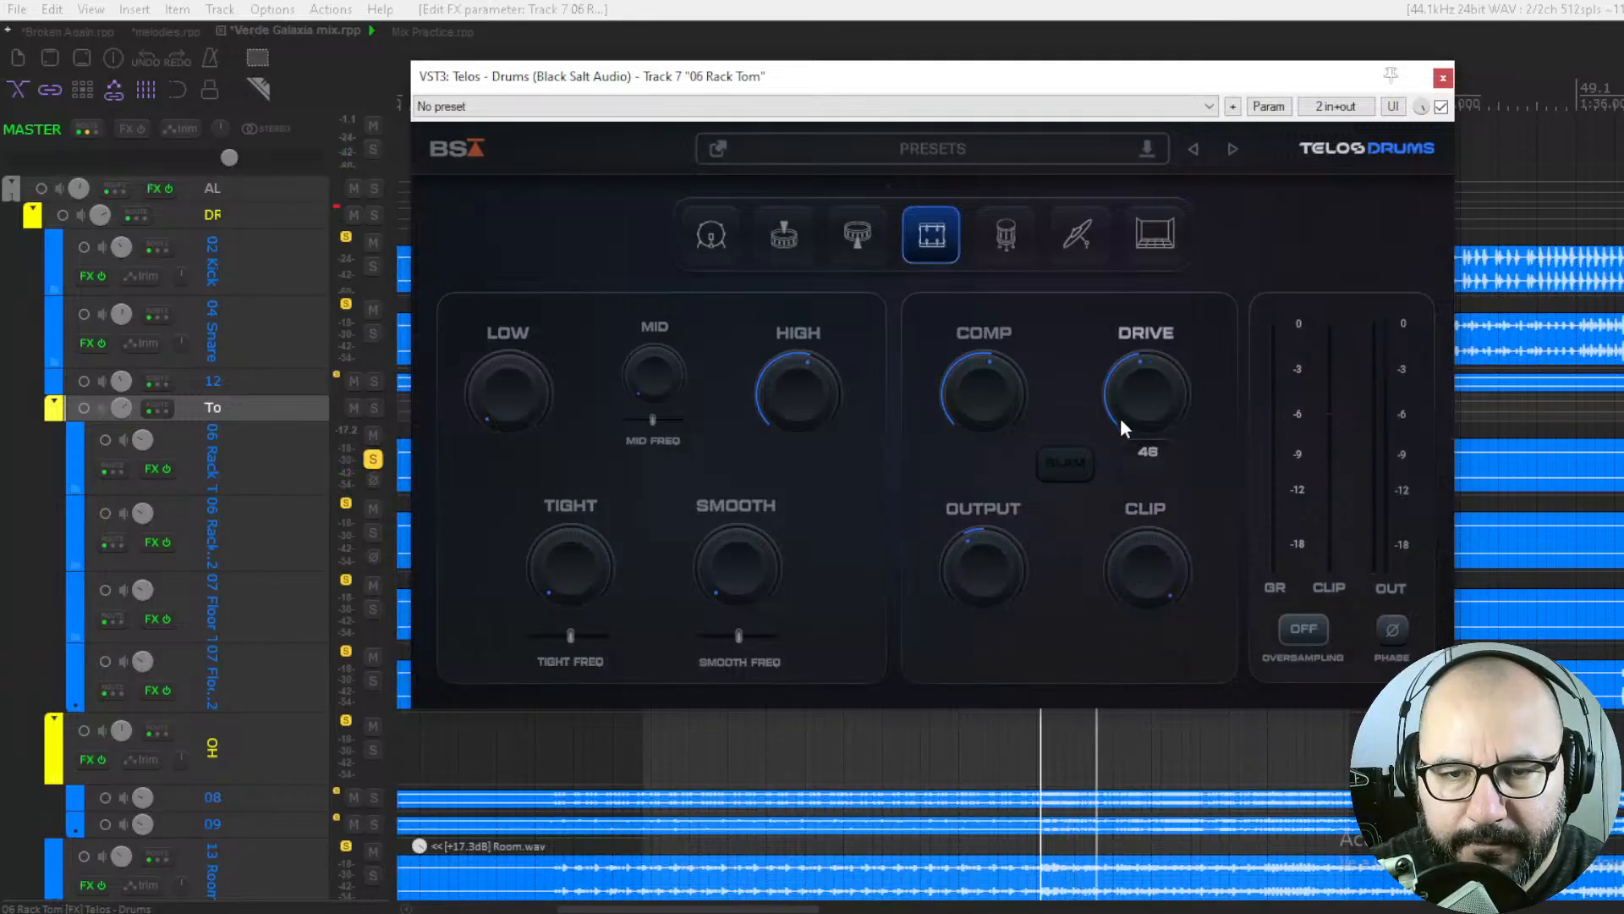
Lower the rack tom's Clip threshold to -7.5 dB and compare Telos Drums active and bypassed during playback
{"action": "left_click_drag", "start_coordinate": [1162, 558], "coordinate": [1136, 696]}
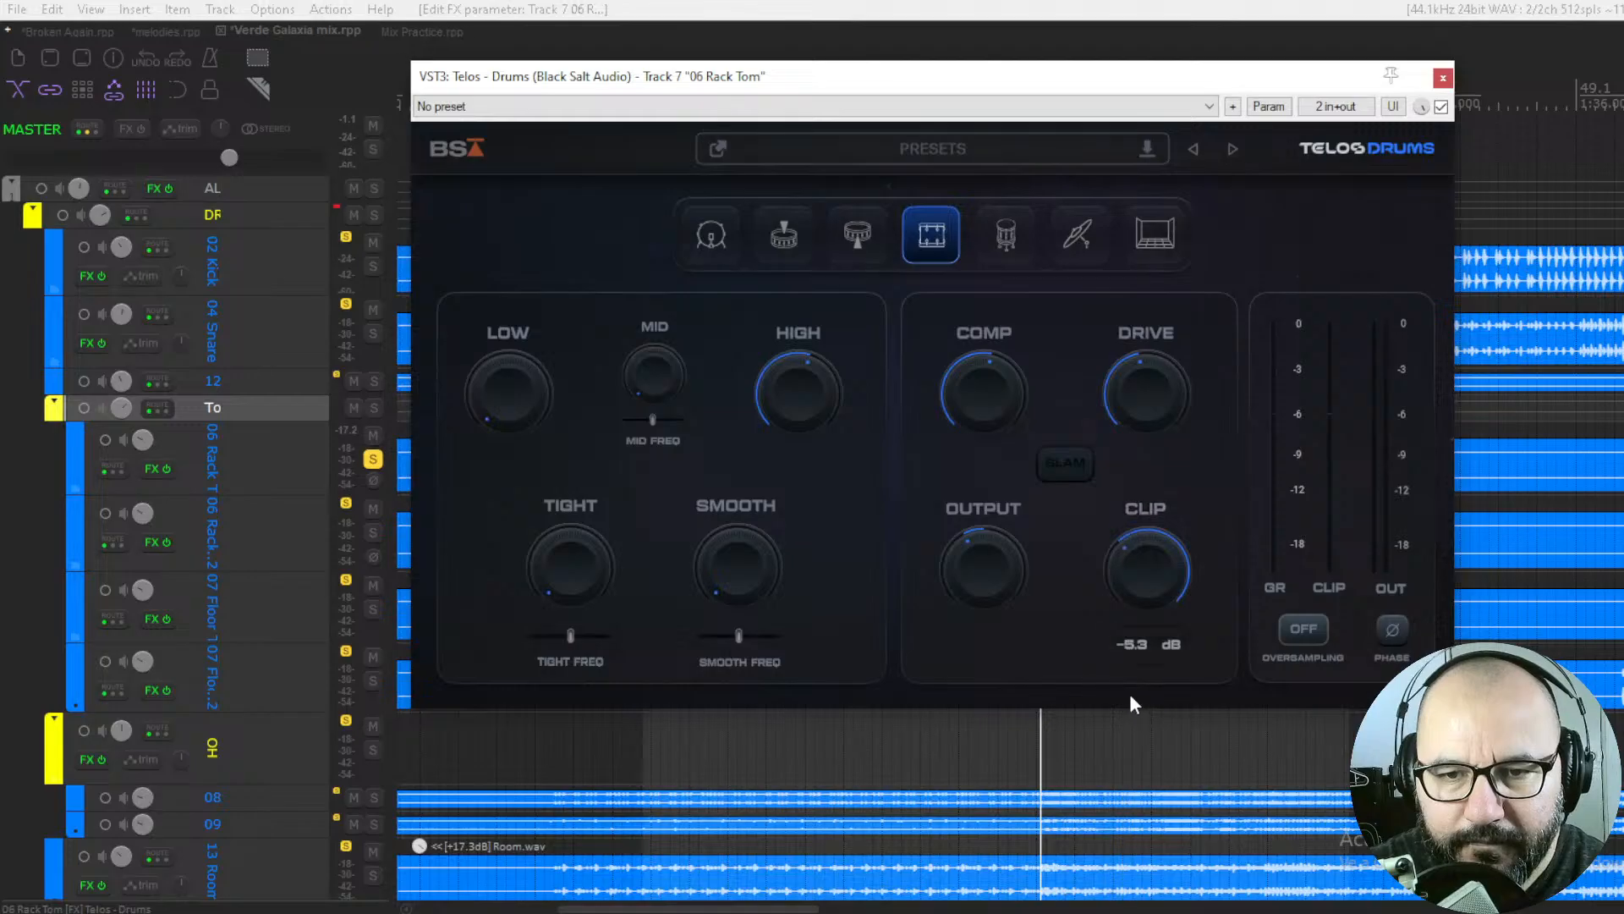
{"action": "scroll", "coordinate": [1126, 590], "scroll_direction": "down", "scroll_amount": 4}
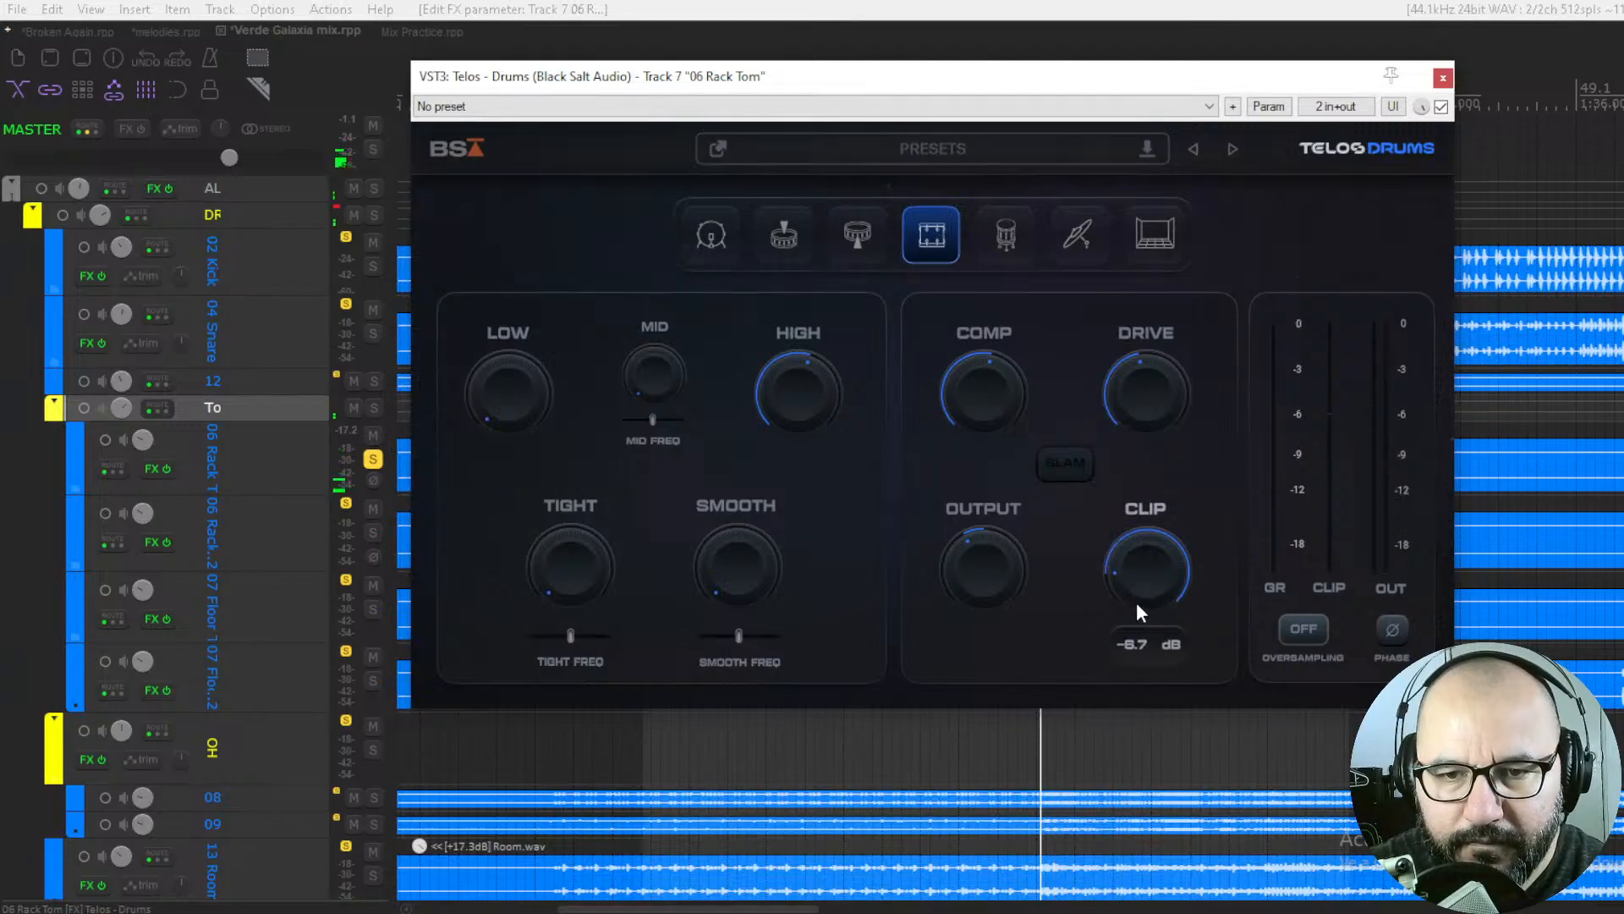
{"action": "left_click_drag", "start_coordinate": [1141, 566], "coordinate": [1136, 587]}
{"action": "key", "text": "space"}
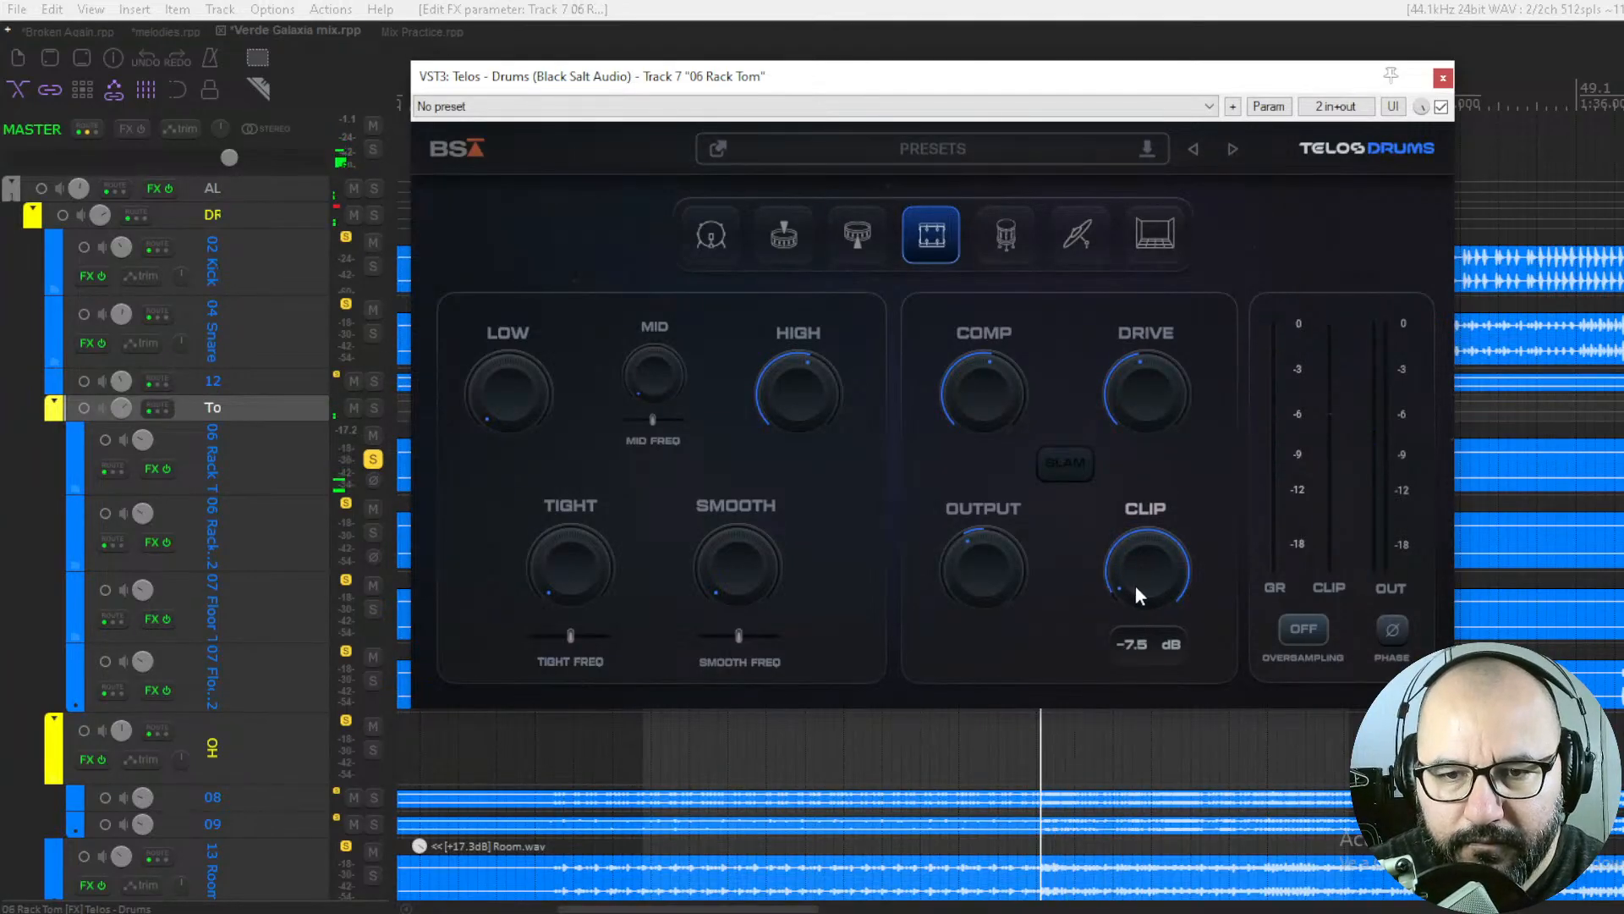
{"action": "key", "text": "space"}
{"action": "key", "text": "space"}
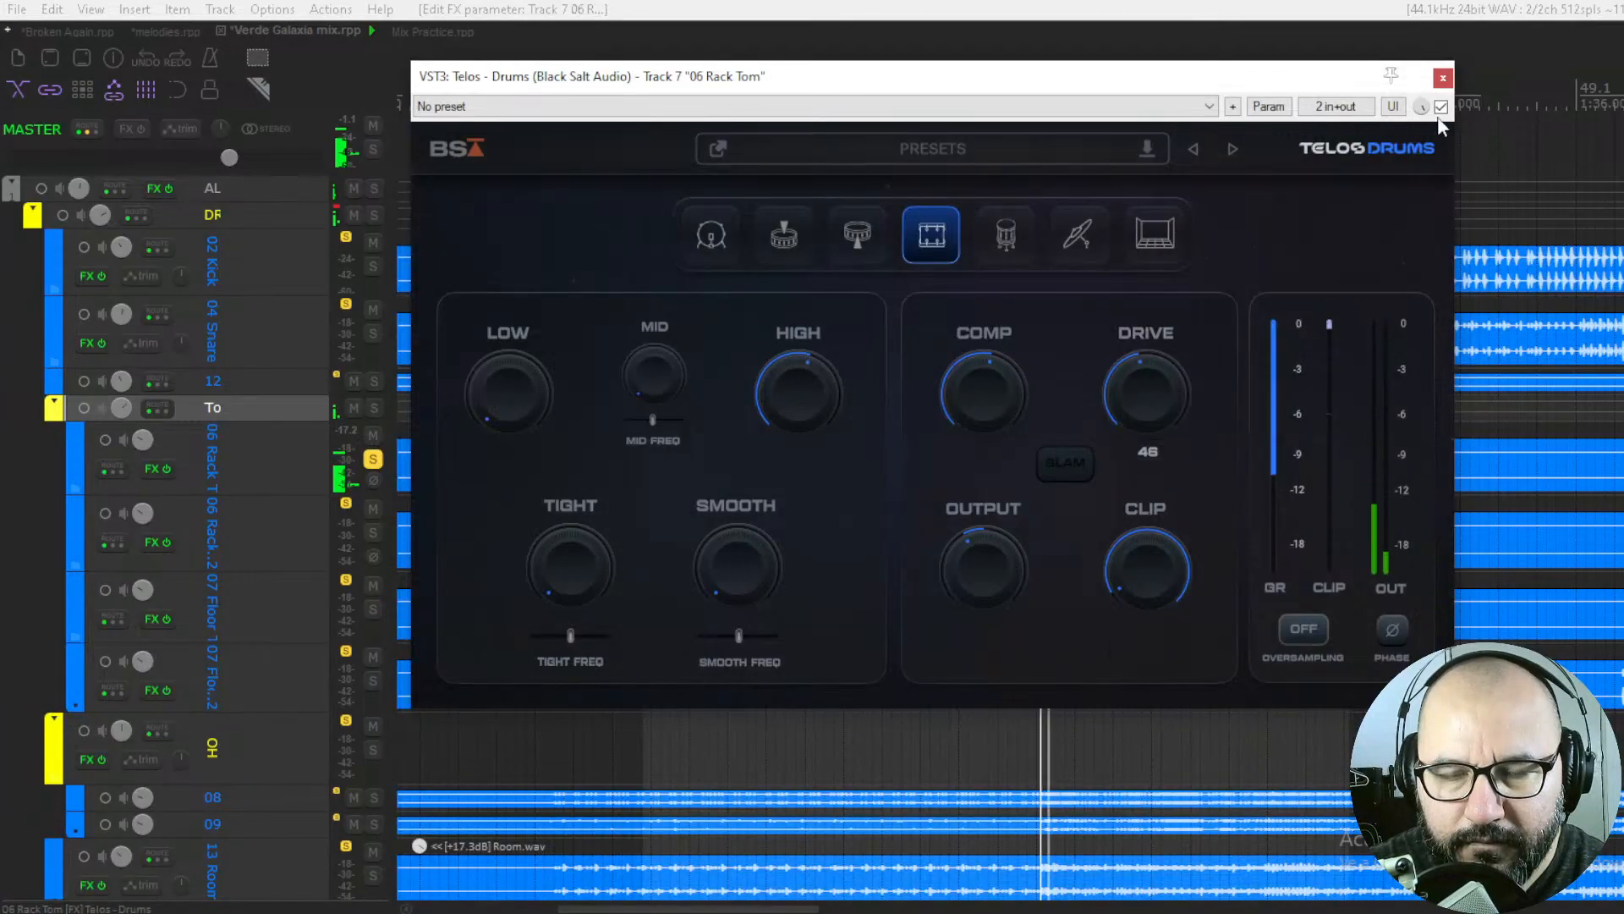
{"action": "left_click", "coordinate": [1441, 107]}
{"action": "left_click", "coordinate": [1441, 107]}
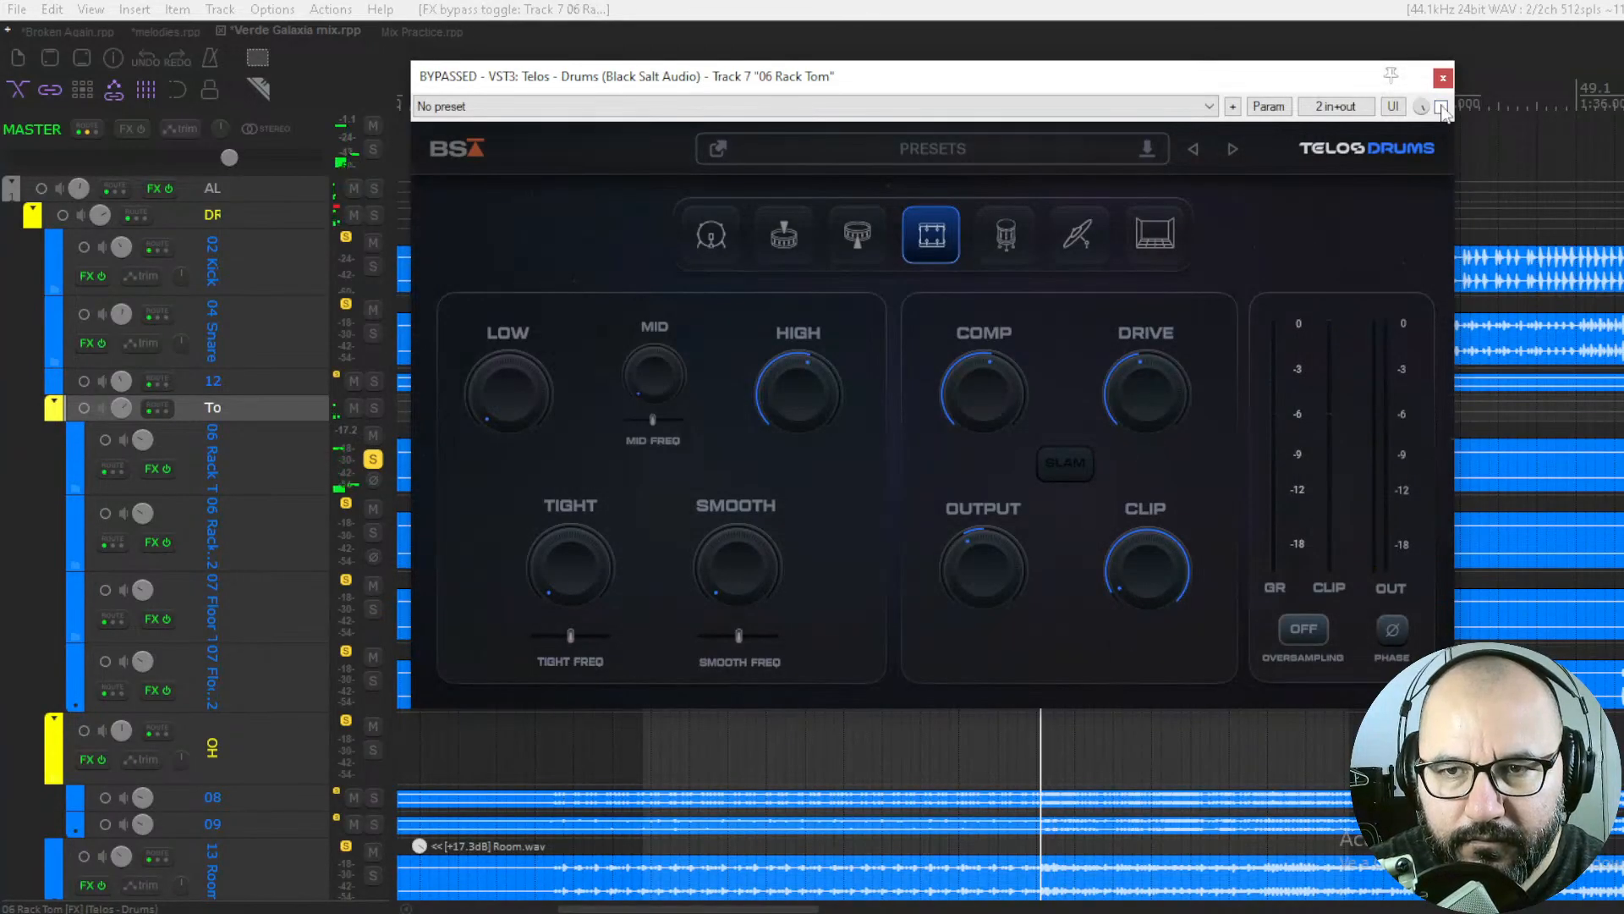
Raise the rack tom's Tight to slightly below halfway, compare Telos Drums active and bypassed during playback, and close the plugin window
{"action": "left_click_drag", "start_coordinate": [570, 560], "coordinate": [589, 438]}
{"action": "left_click", "coordinate": [1441, 106]}
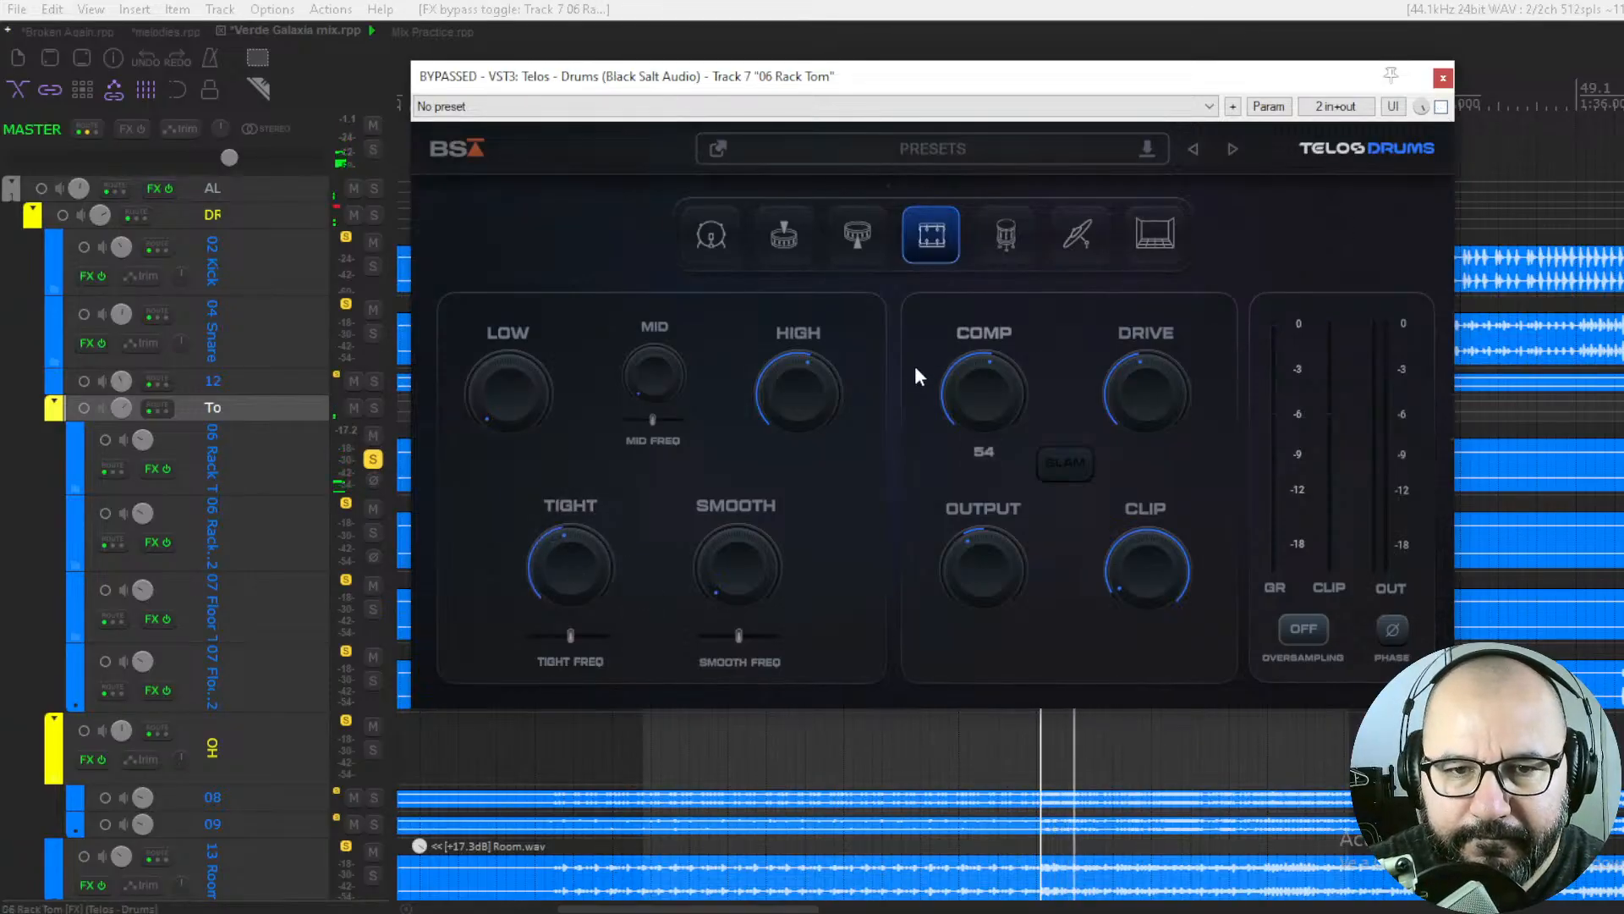
{"action": "key", "text": "space"}
{"action": "key", "text": "space"}
{"action": "left_click", "coordinate": [1442, 107]}
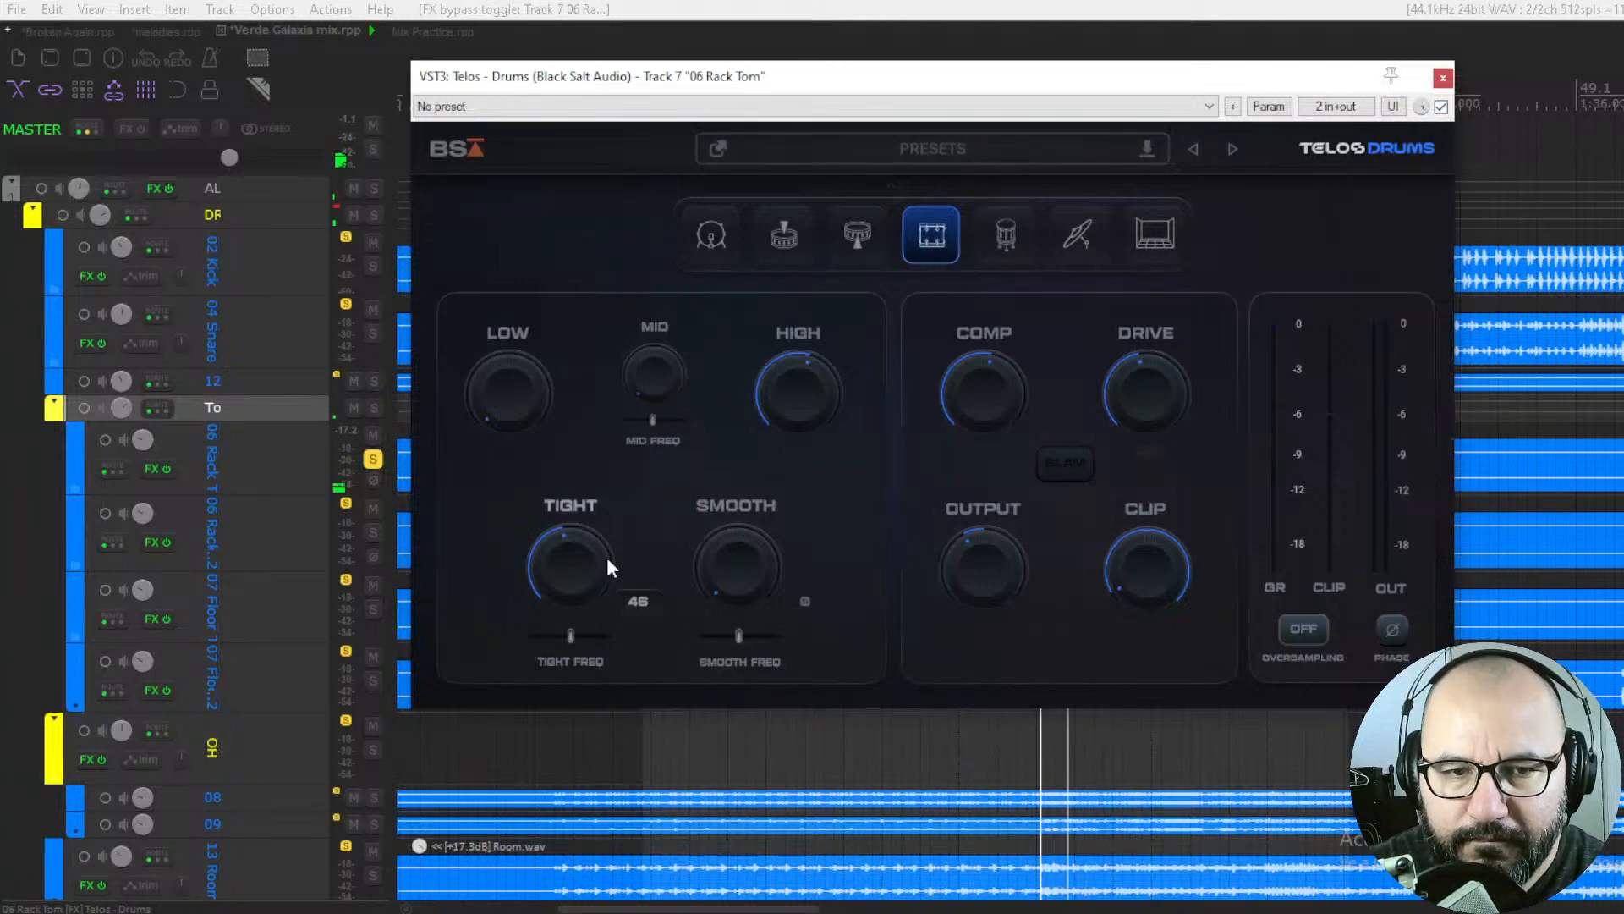
{"action": "key", "text": "space"}
{"action": "left_click_drag", "start_coordinate": [607, 557], "coordinate": [597, 572]}
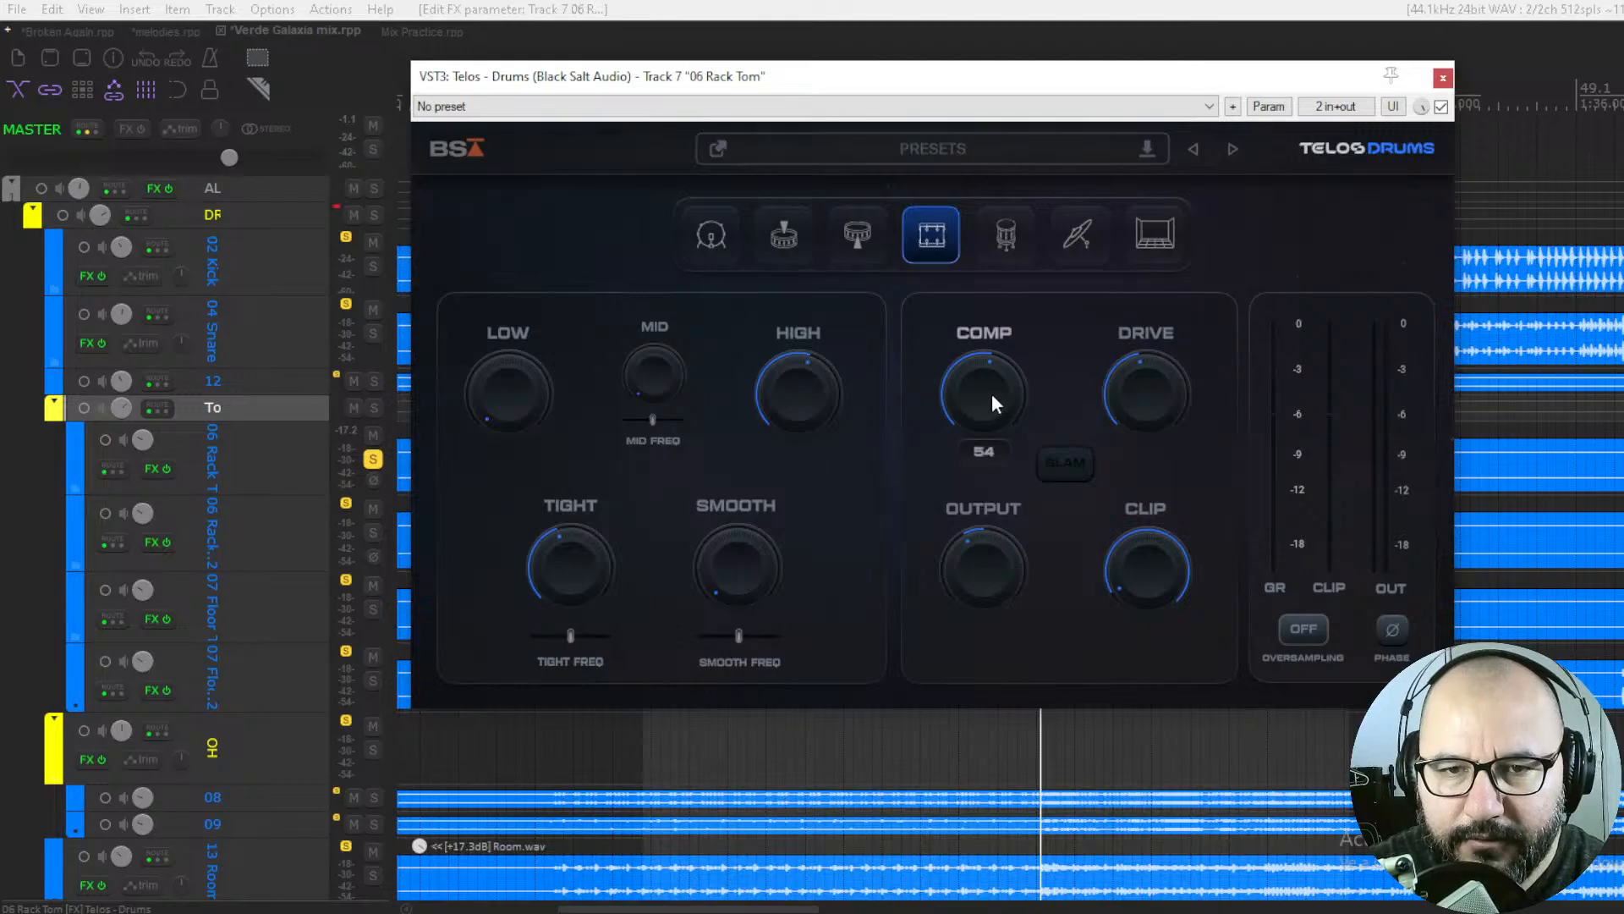
{"action": "left_click", "coordinate": [1443, 80]}
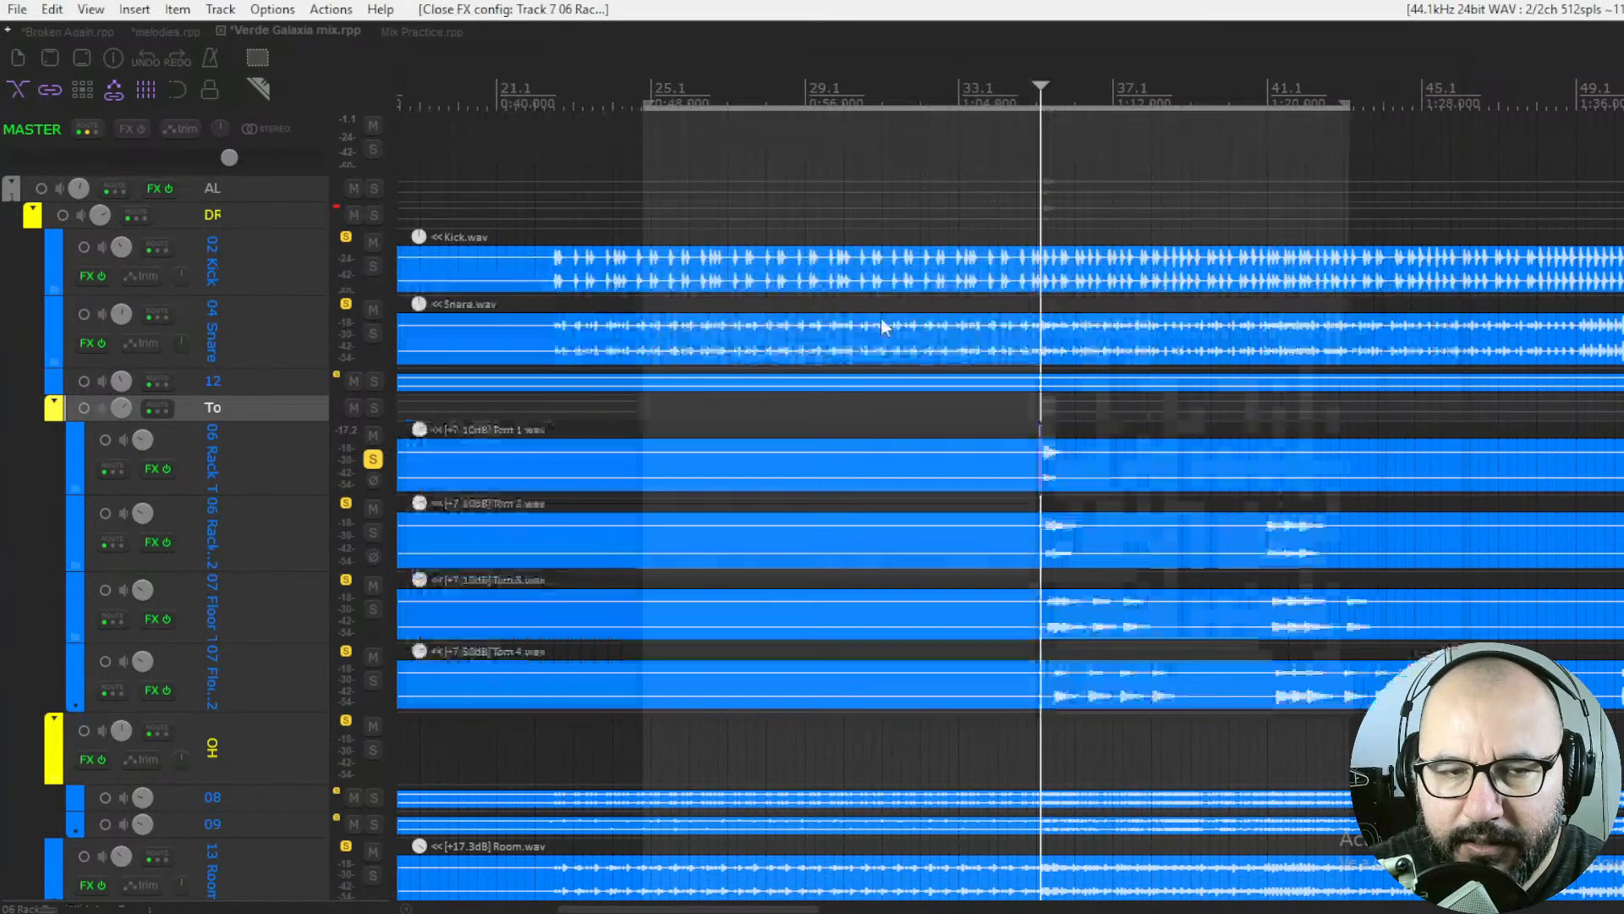
Switch the solo from Tom 1 to the 06 Rack Tom 2 track, open its Telos Drums, and play the hit
{"action": "left_click", "coordinate": [368, 463]}
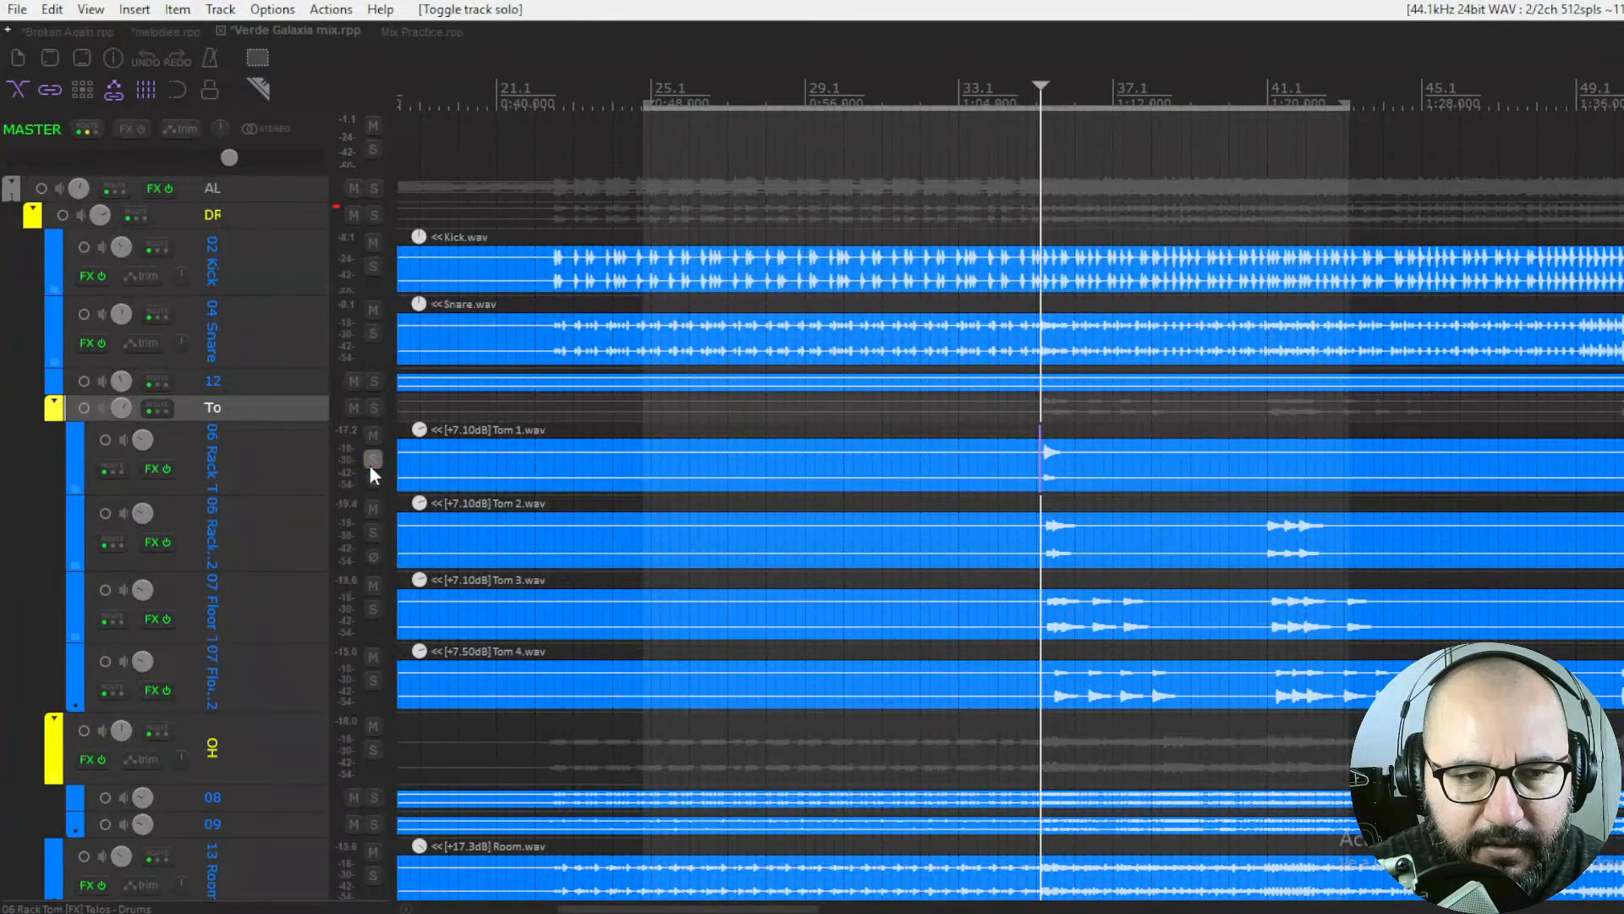
{"action": "left_click", "coordinate": [372, 533]}
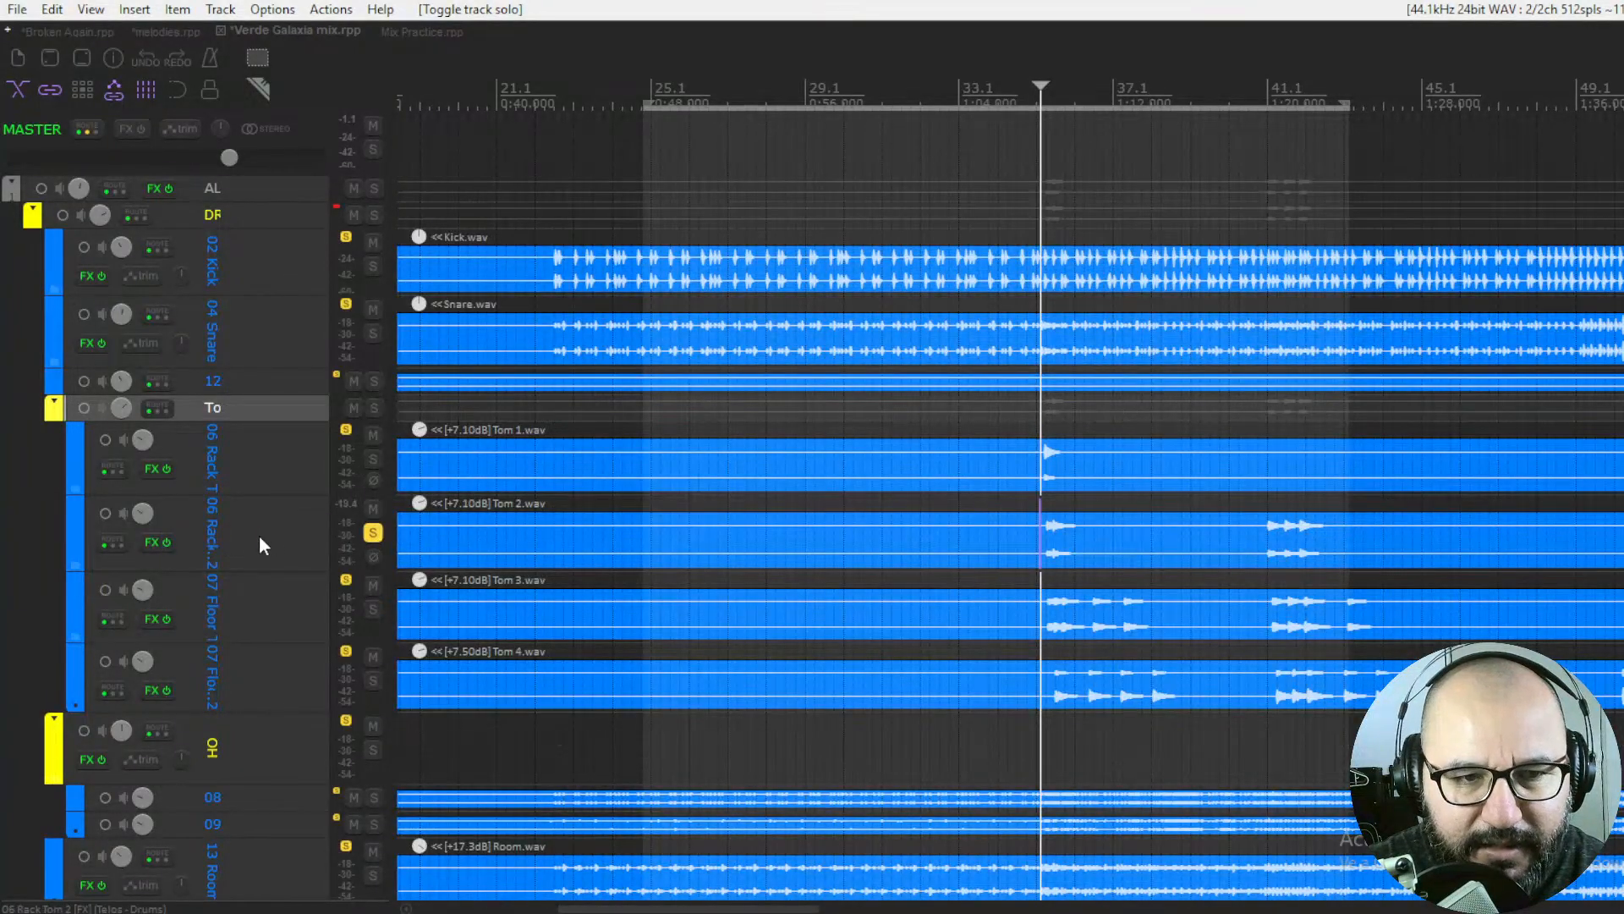
{"action": "right_click", "coordinate": [152, 550]}
{"action": "left_click", "coordinate": [219, 567]}
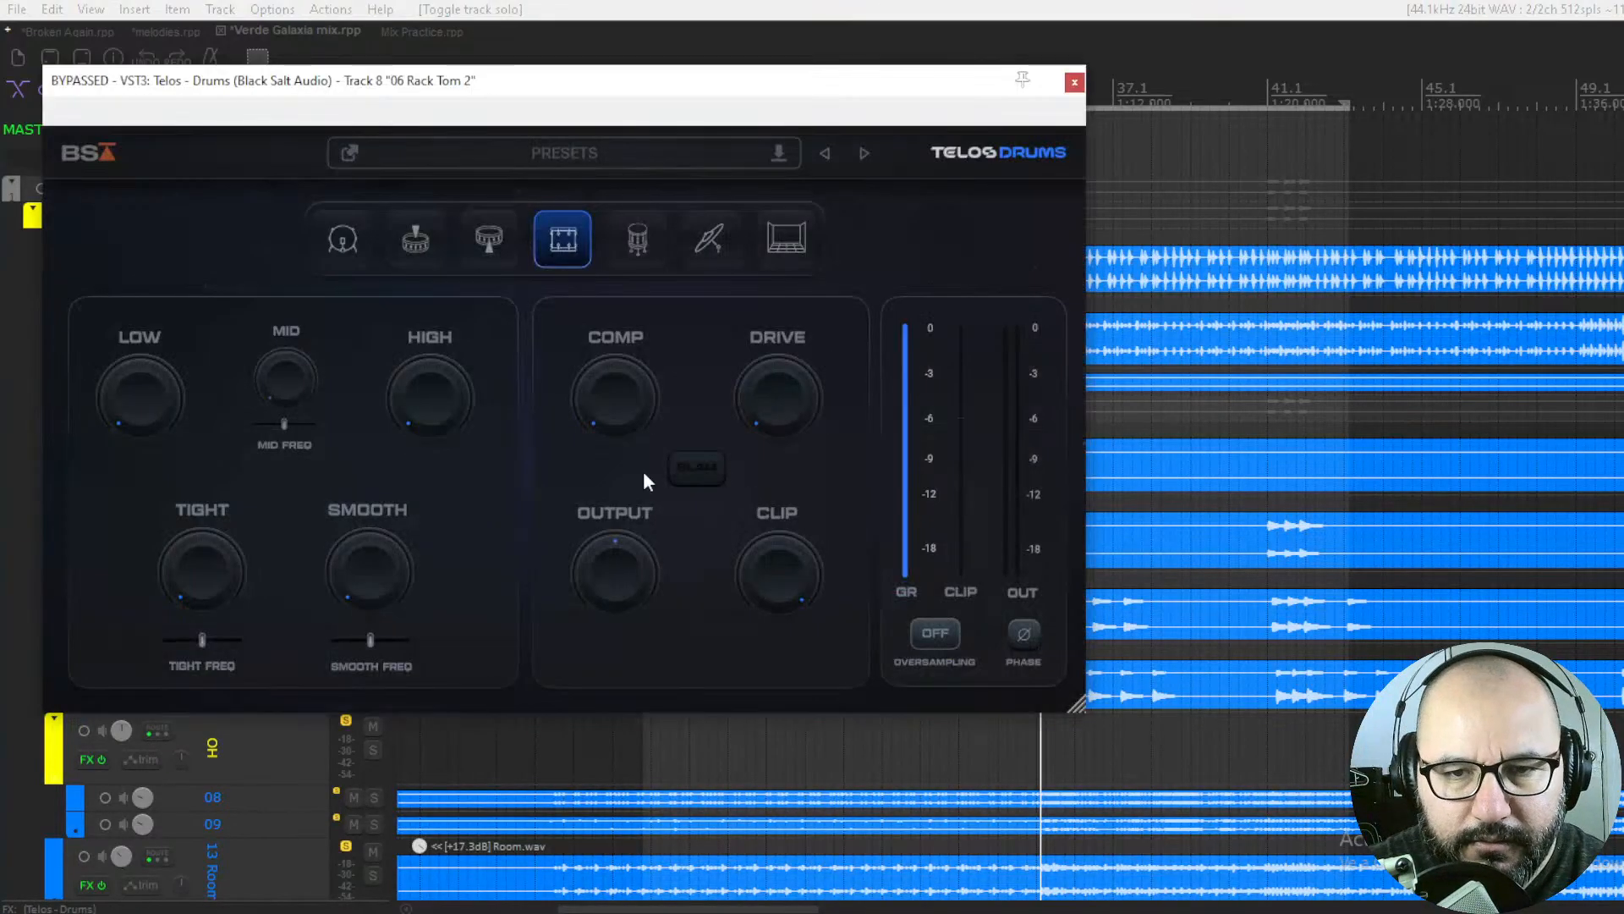
{"action": "left_click_drag", "start_coordinate": [667, 85], "coordinate": [929, 157]}
{"action": "key", "text": "space"}
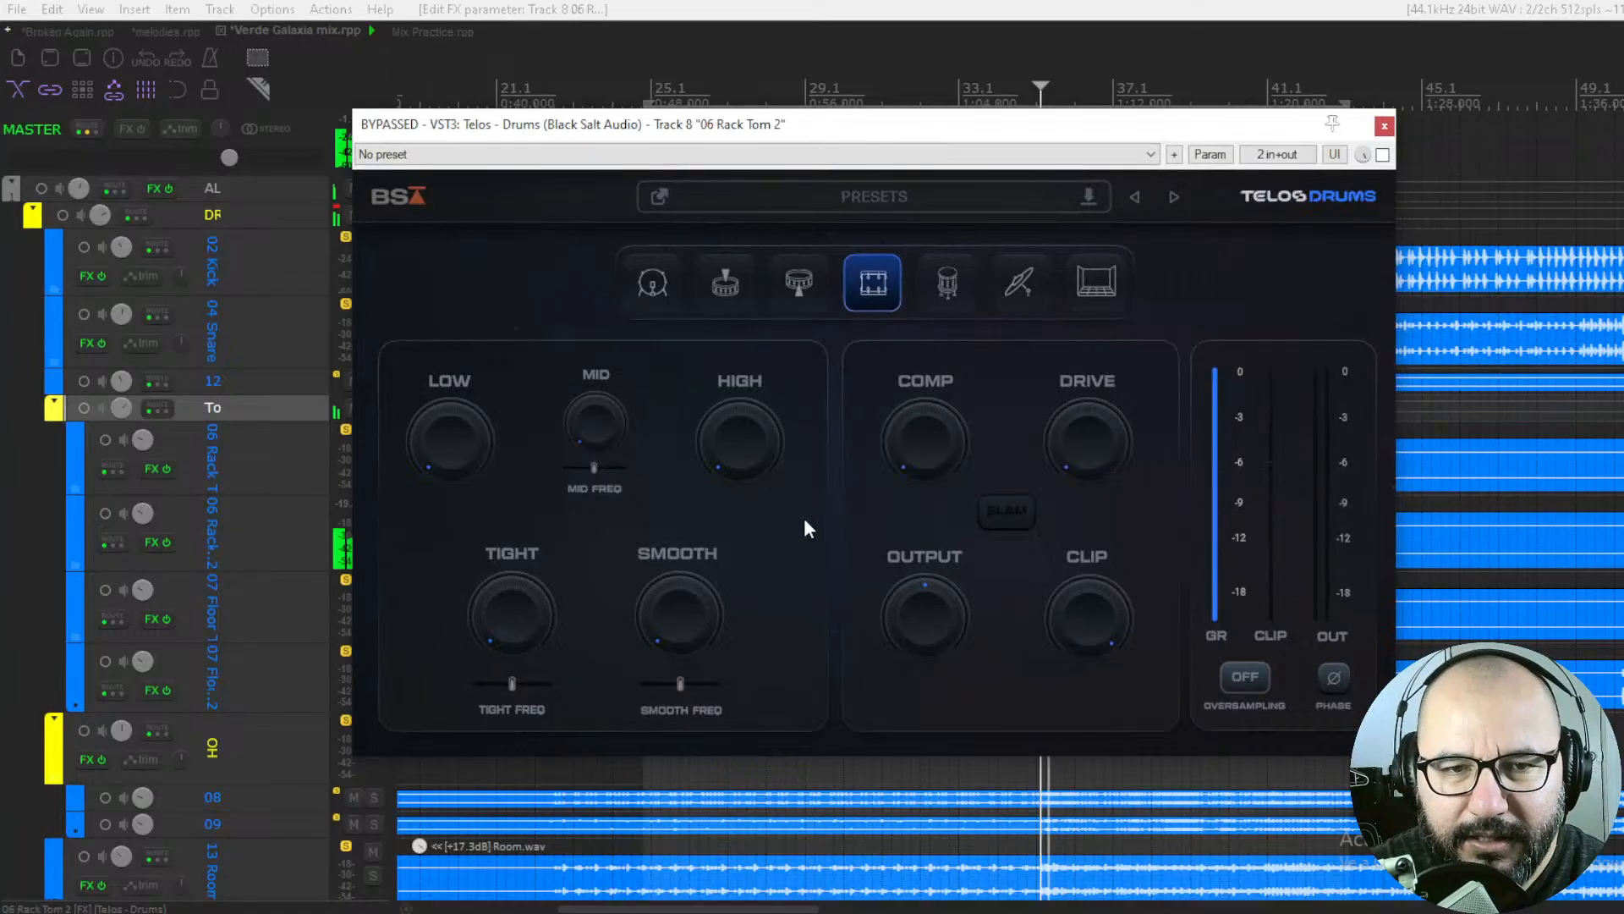
Activate Telos Drums on the second rack tom, set Tight to 51, and raise High slightly past halfway
{"action": "left_click", "coordinate": [1382, 155]}
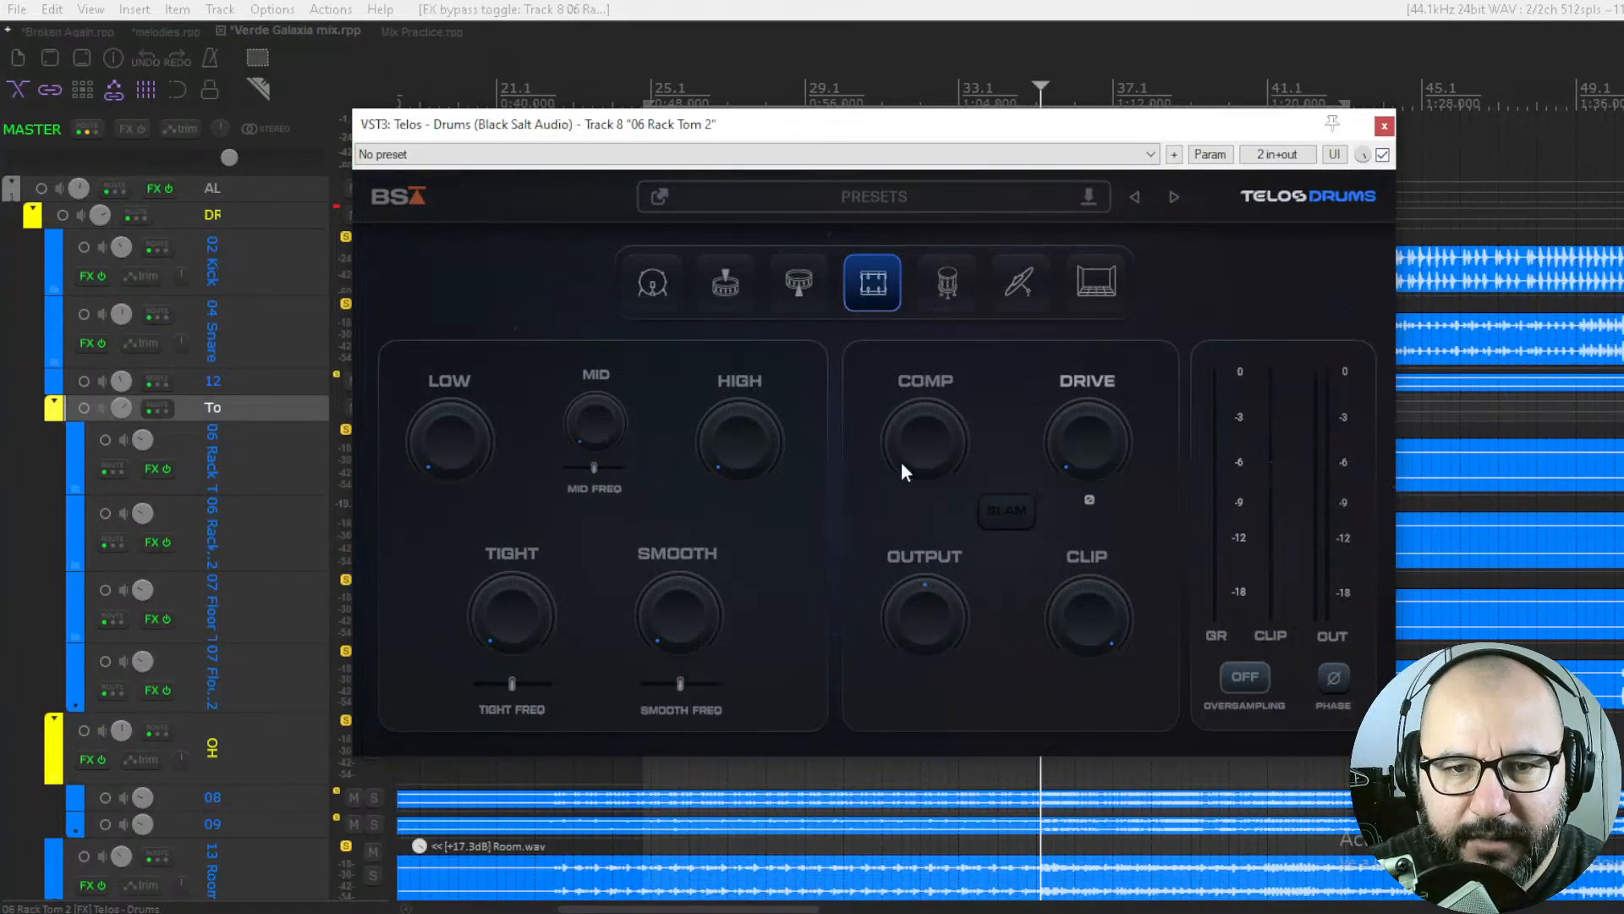
{"action": "left_click_drag", "start_coordinate": [511, 603], "coordinate": [545, 544]}
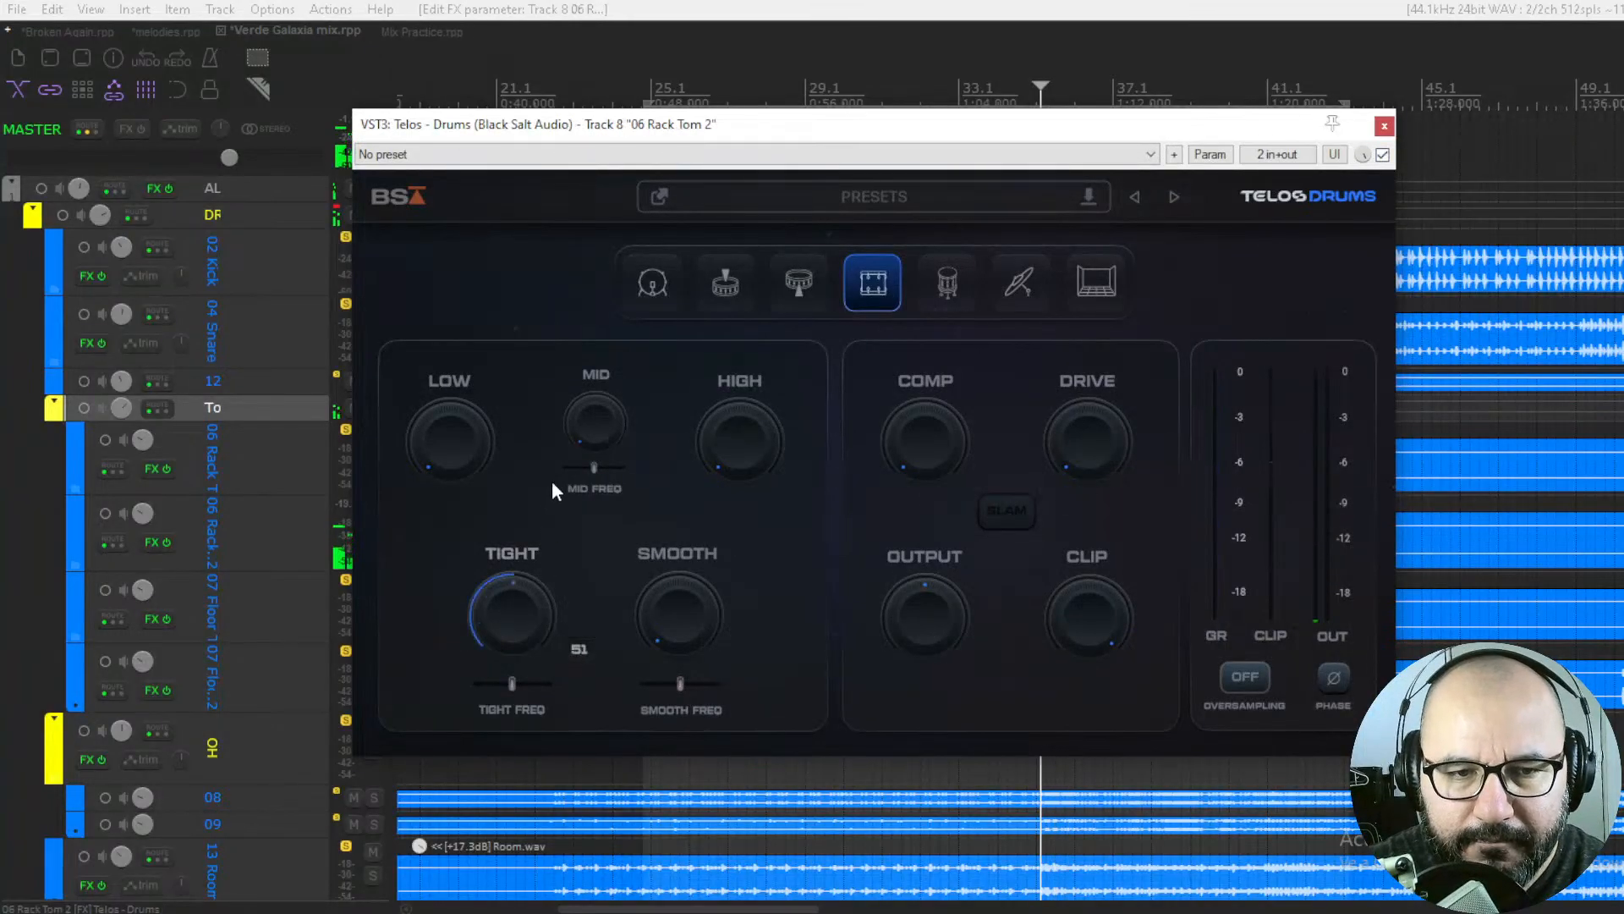
{"action": "left_click_drag", "start_coordinate": [749, 441], "coordinate": [752, 296]}
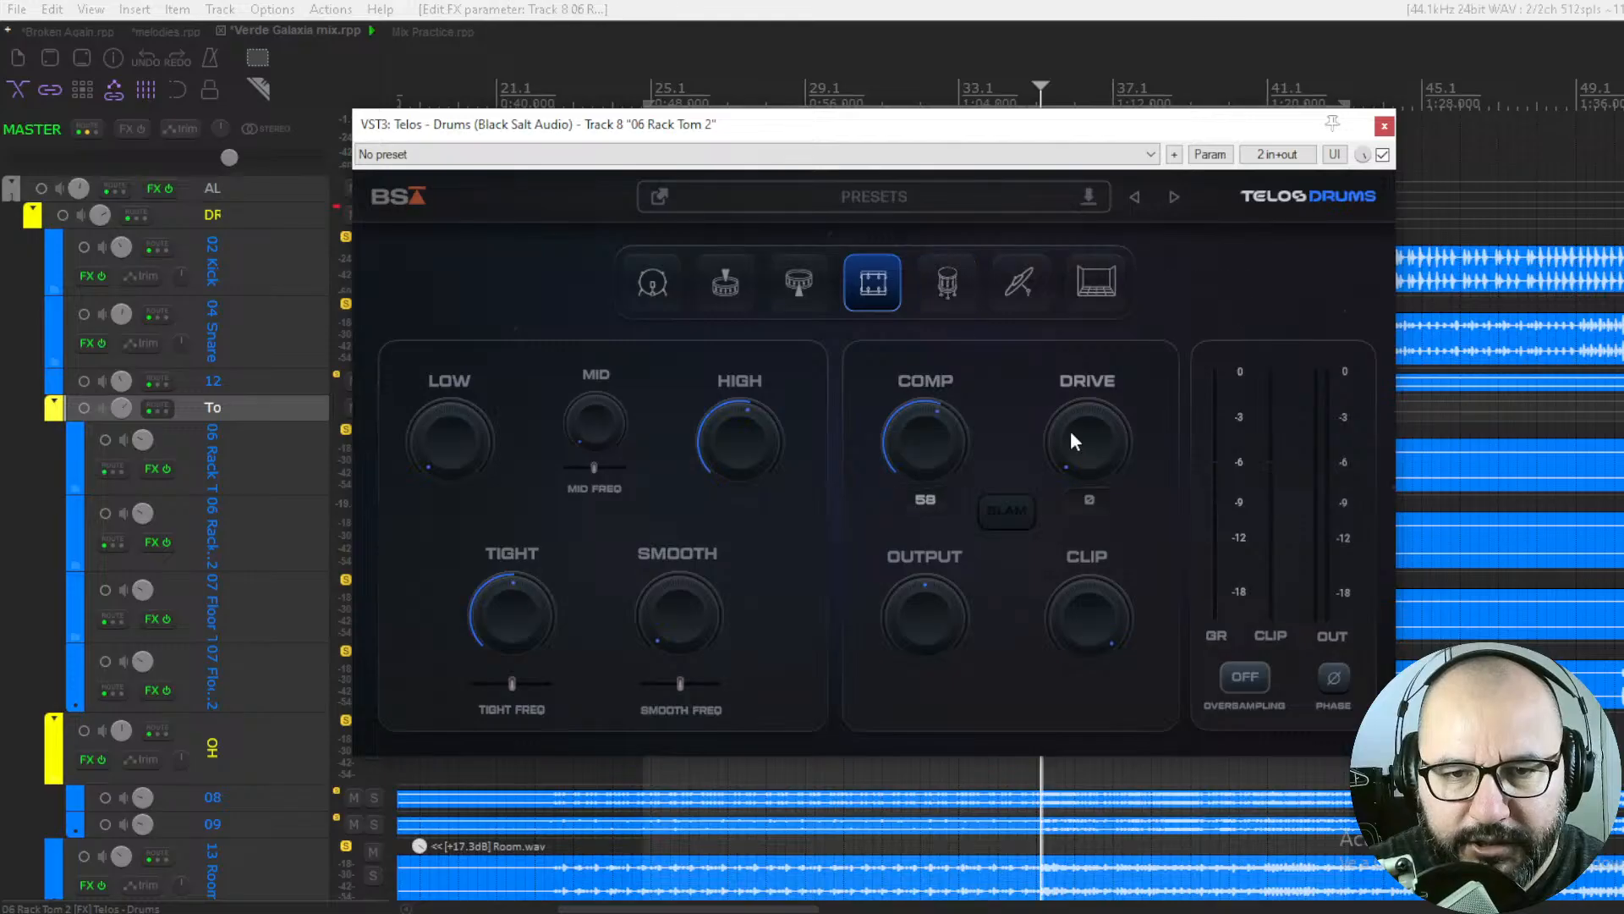
Set the second rack tom's Comp to 51 and Drive to 35, and lower the Clip threshold during playback
{"action": "key", "text": "space"}
{"action": "left_click_drag", "start_coordinate": [1077, 425], "coordinate": [1088, 348]}
{"action": "left_click_drag", "start_coordinate": [944, 433], "coordinate": [927, 459]}
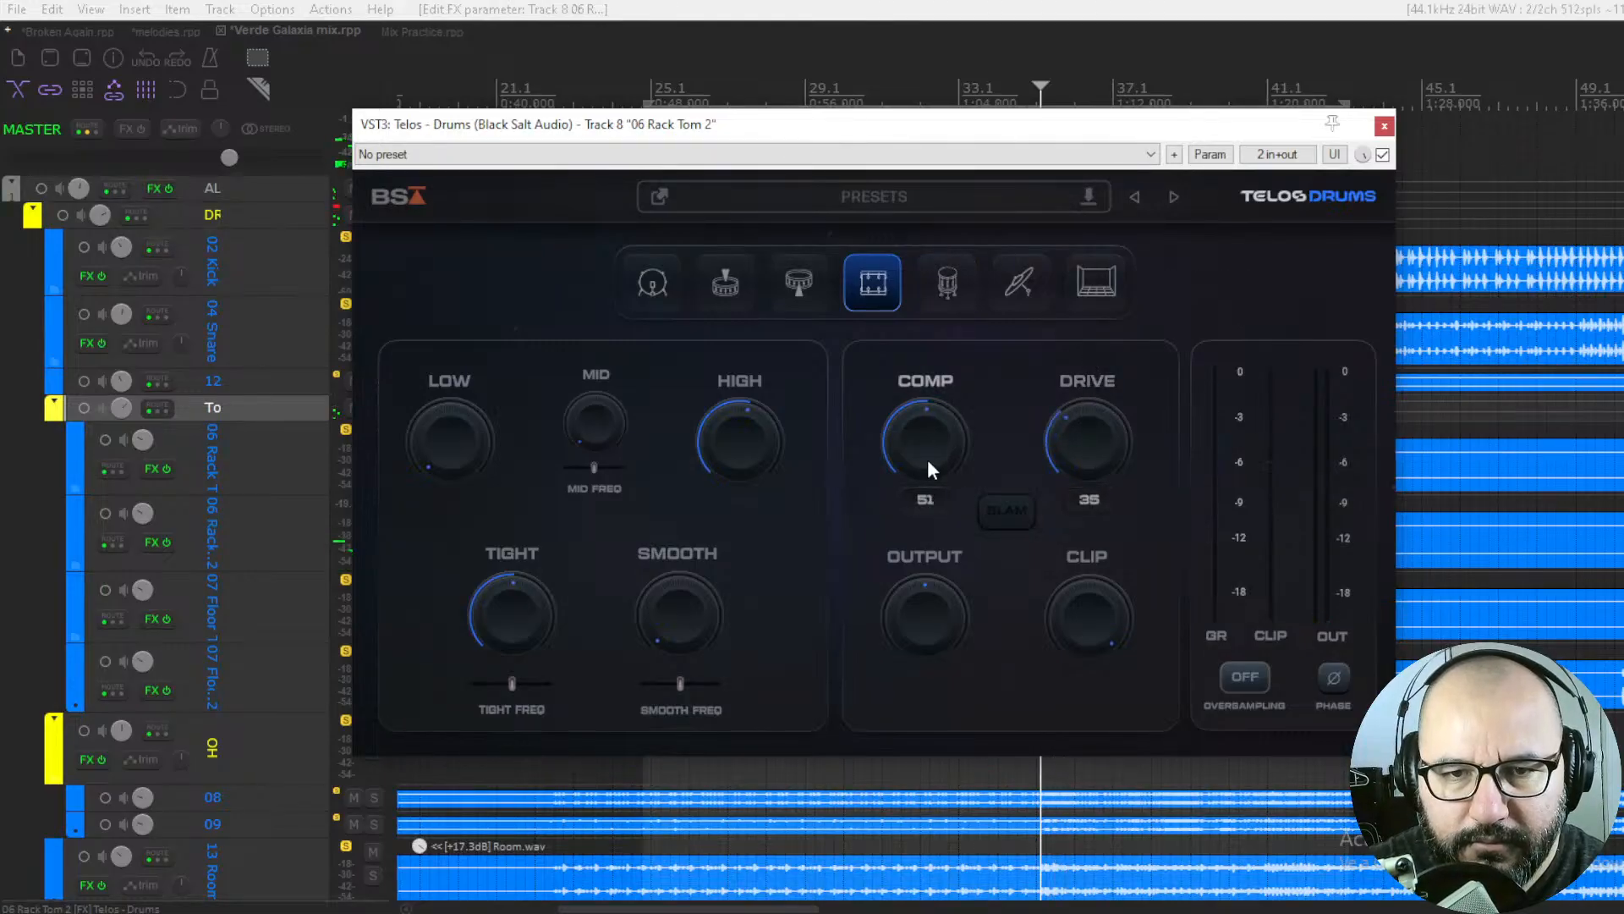
{"action": "left_click_drag", "start_coordinate": [1082, 625], "coordinate": [1074, 651]}
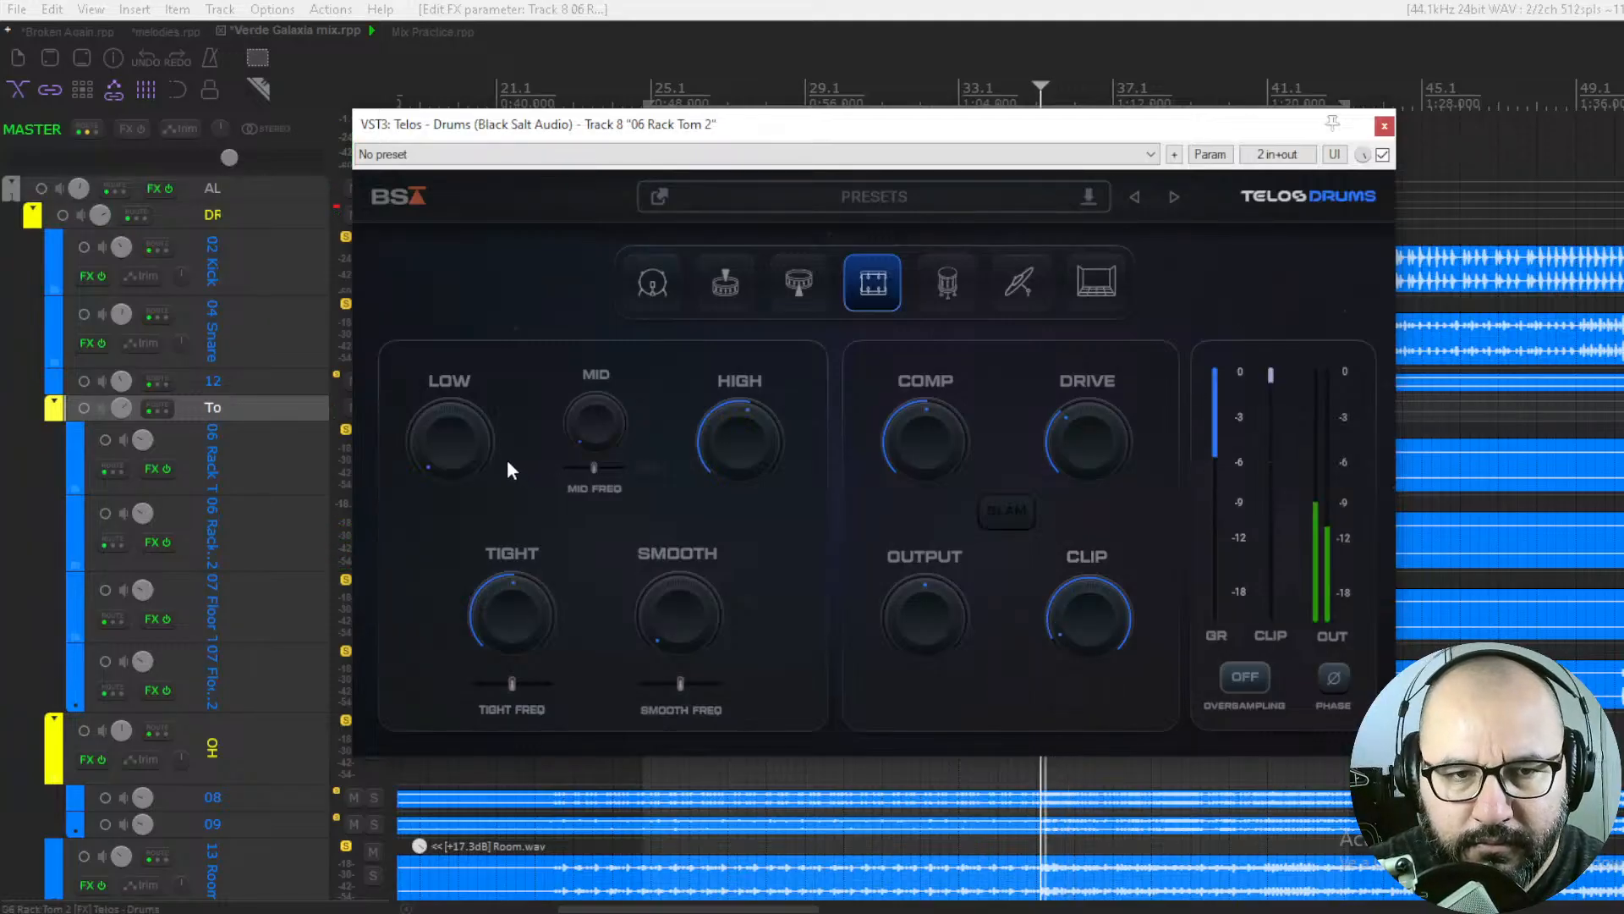
Try Mid at 64 and Smooth at 79 on the second rack tom, reducing Mid to near minimum and Smooth to 12
{"action": "left_click_drag", "start_coordinate": [595, 424], "coordinate": [592, 302]}
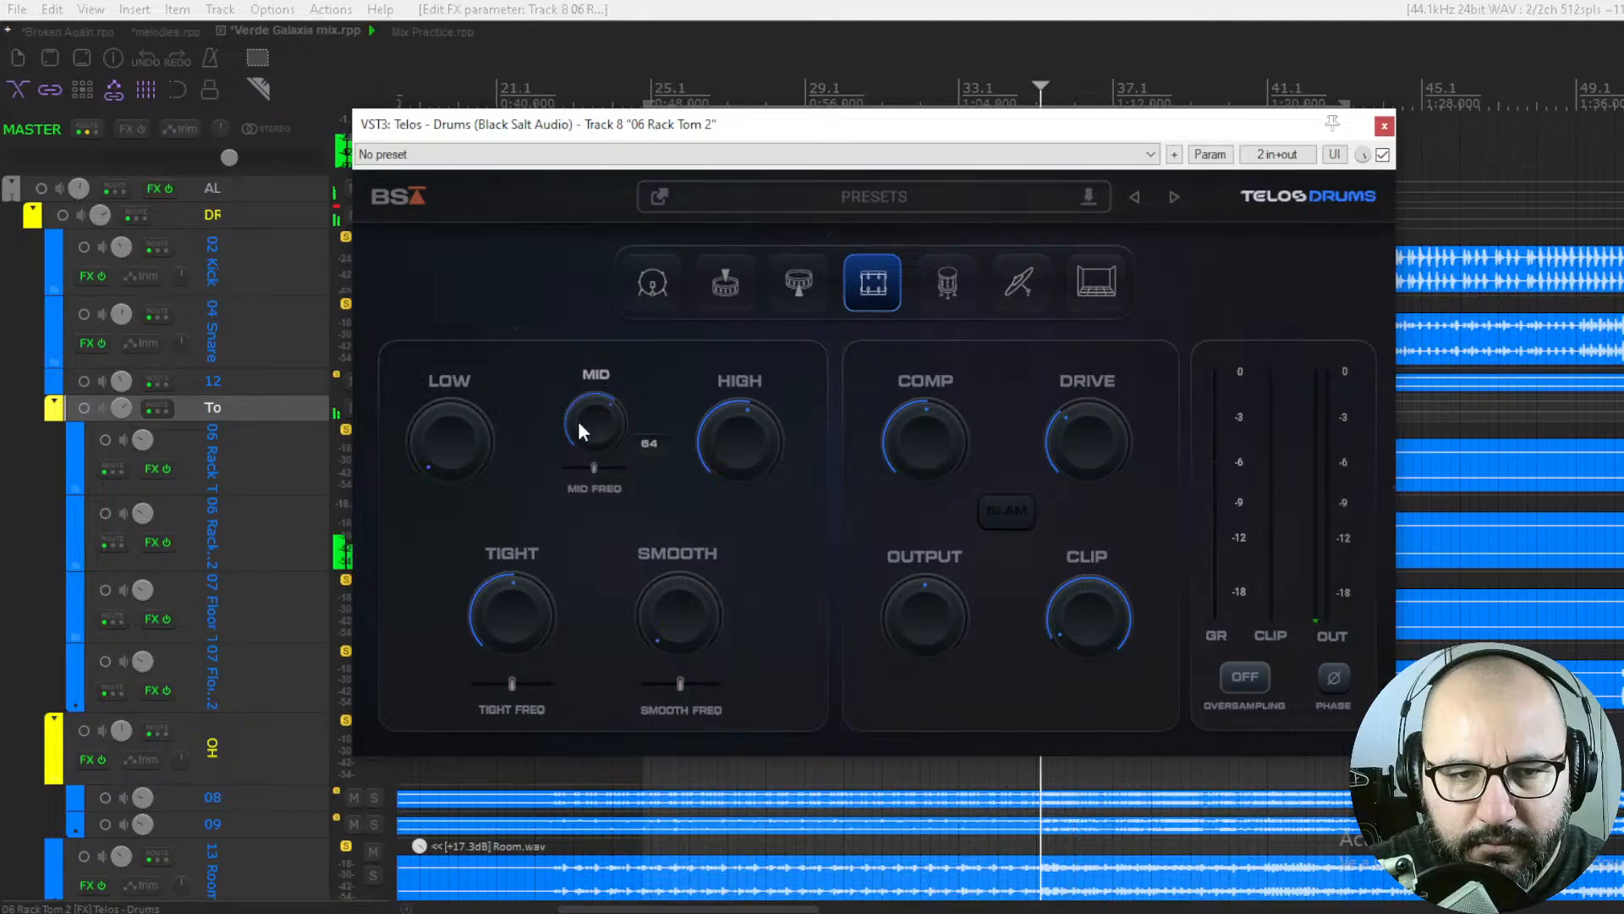
{"action": "left_click_drag", "start_coordinate": [588, 419], "coordinate": [565, 541]}
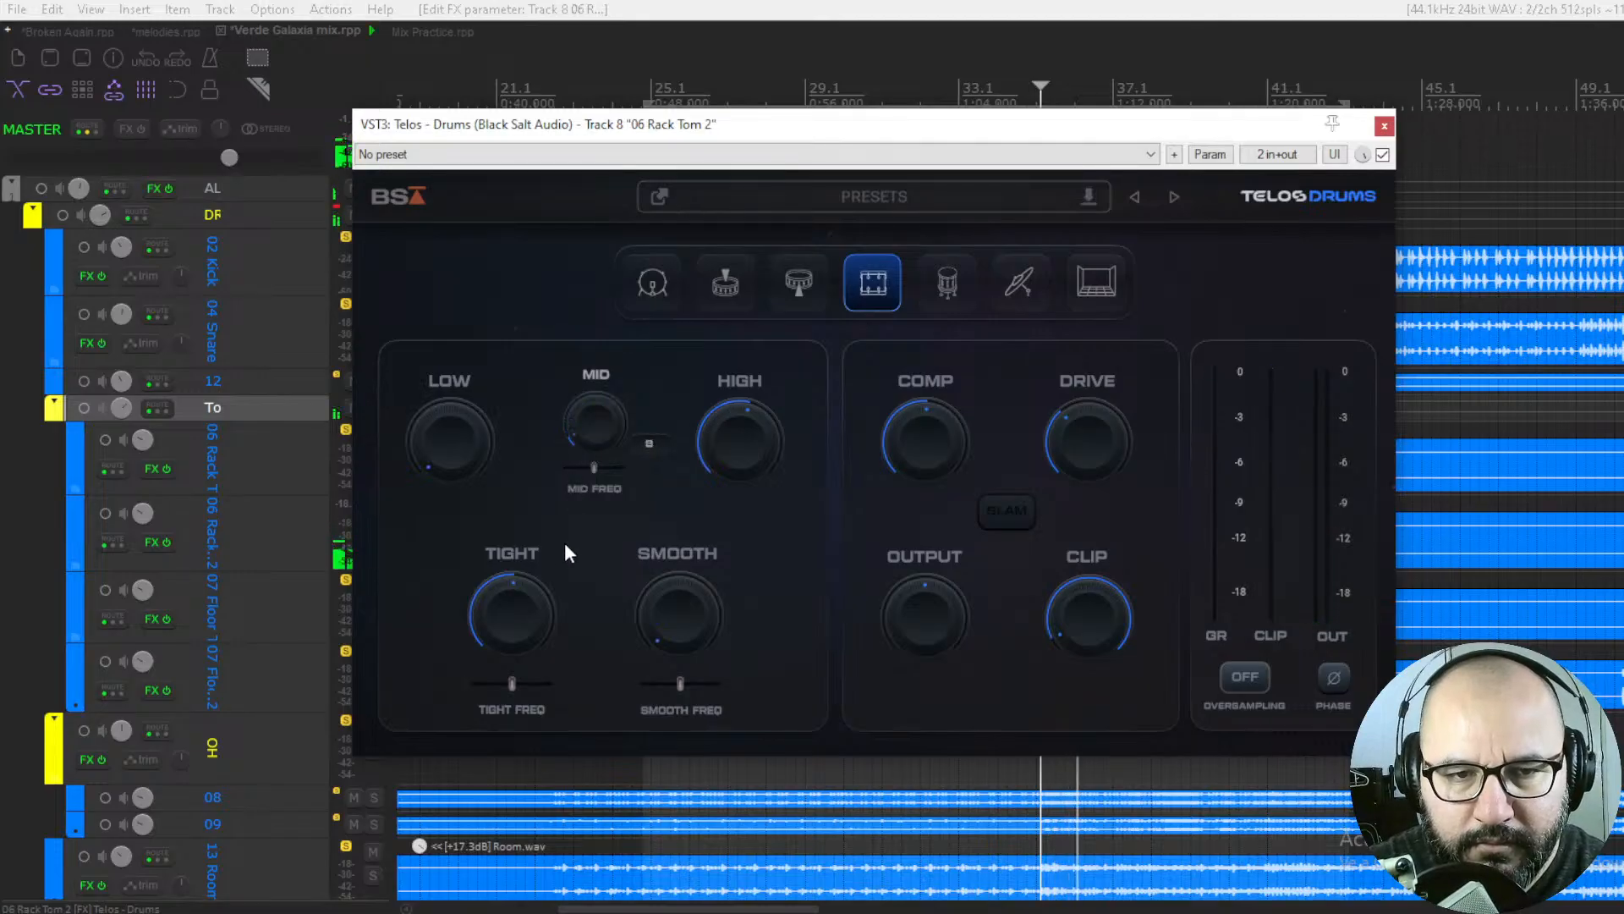
{"action": "left_click_drag", "start_coordinate": [678, 618], "coordinate": [663, 388]}
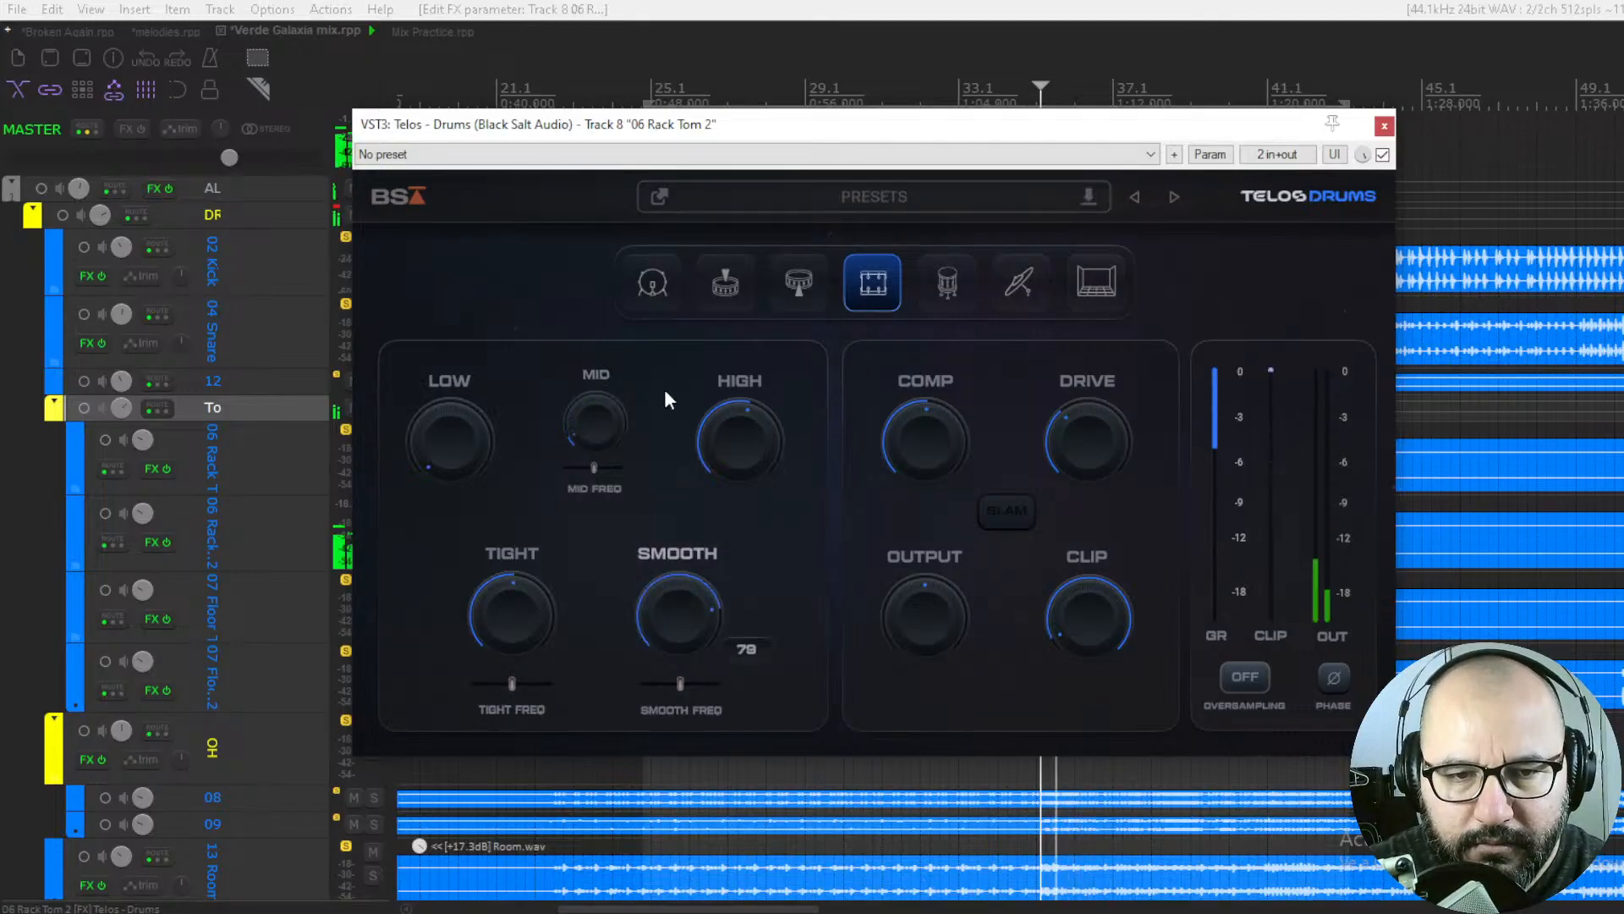
{"action": "left_click_drag", "start_coordinate": [671, 582], "coordinate": [672, 795]}
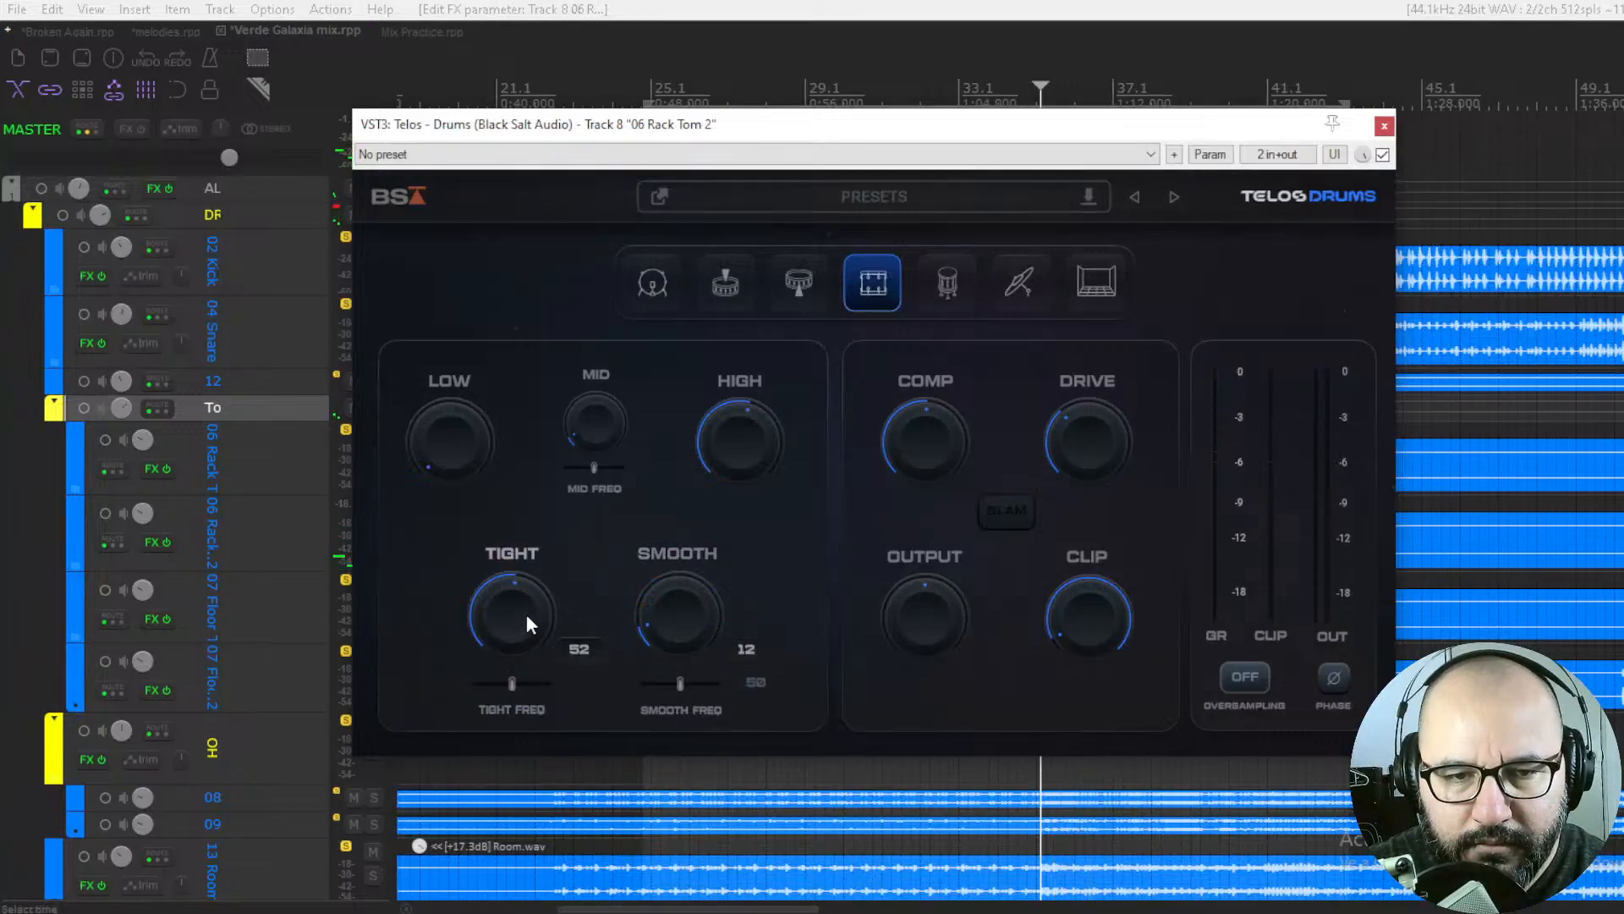
Play the second rack tom with Telos Drums active, bypass it for comparison, and close the plugin window
{"action": "key", "text": "space"}
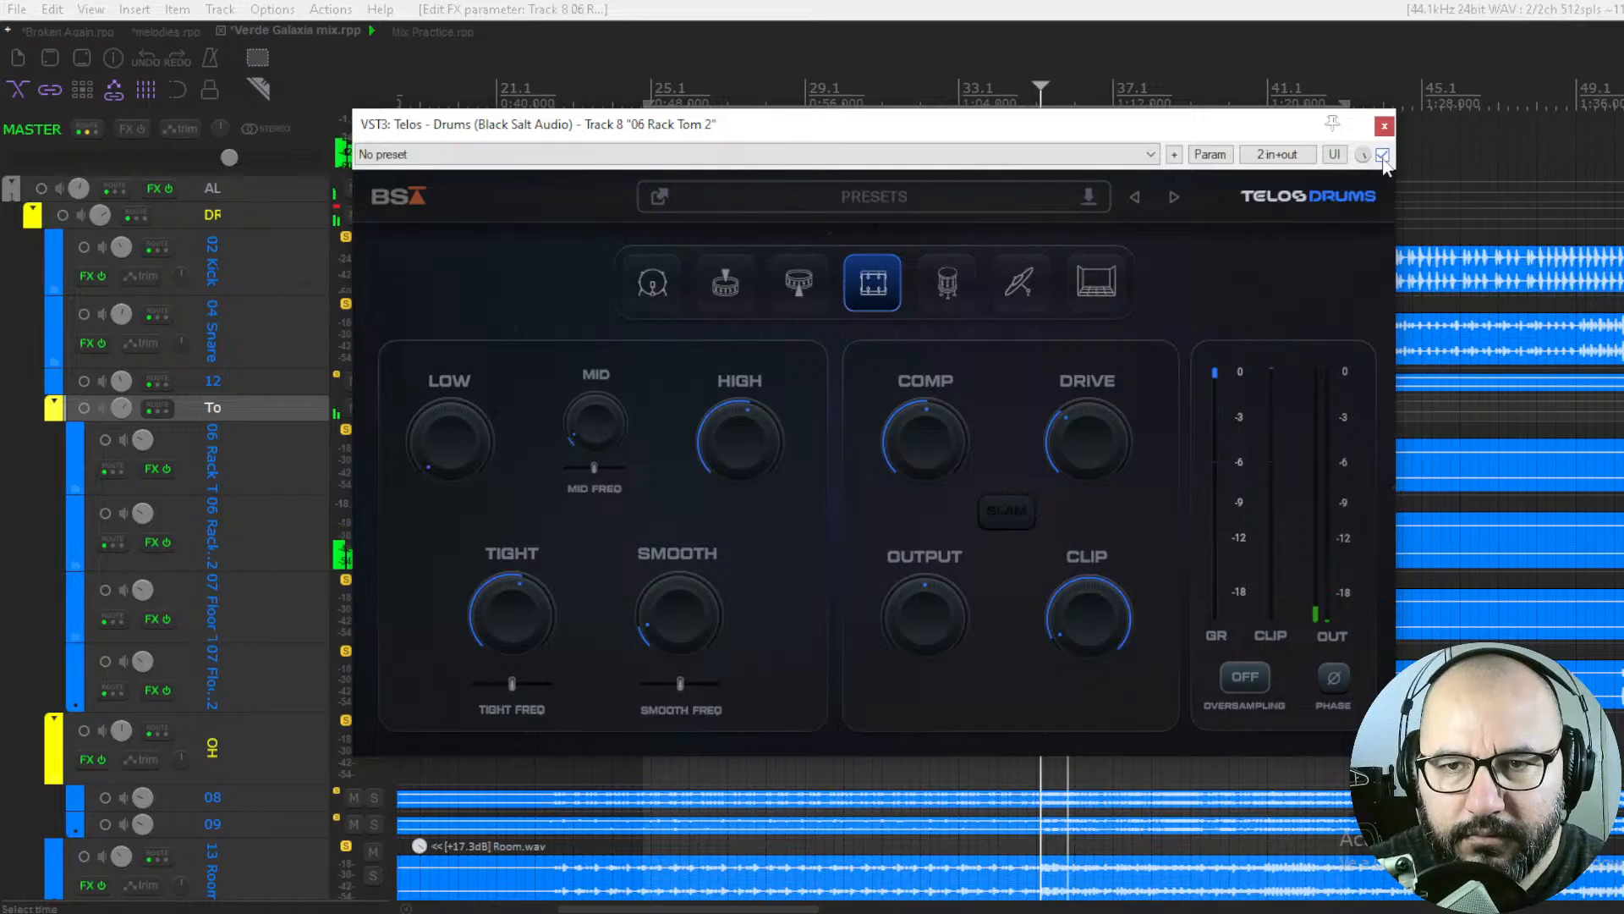
{"action": "key", "text": "space"}
{"action": "left_click", "coordinate": [1383, 156]}
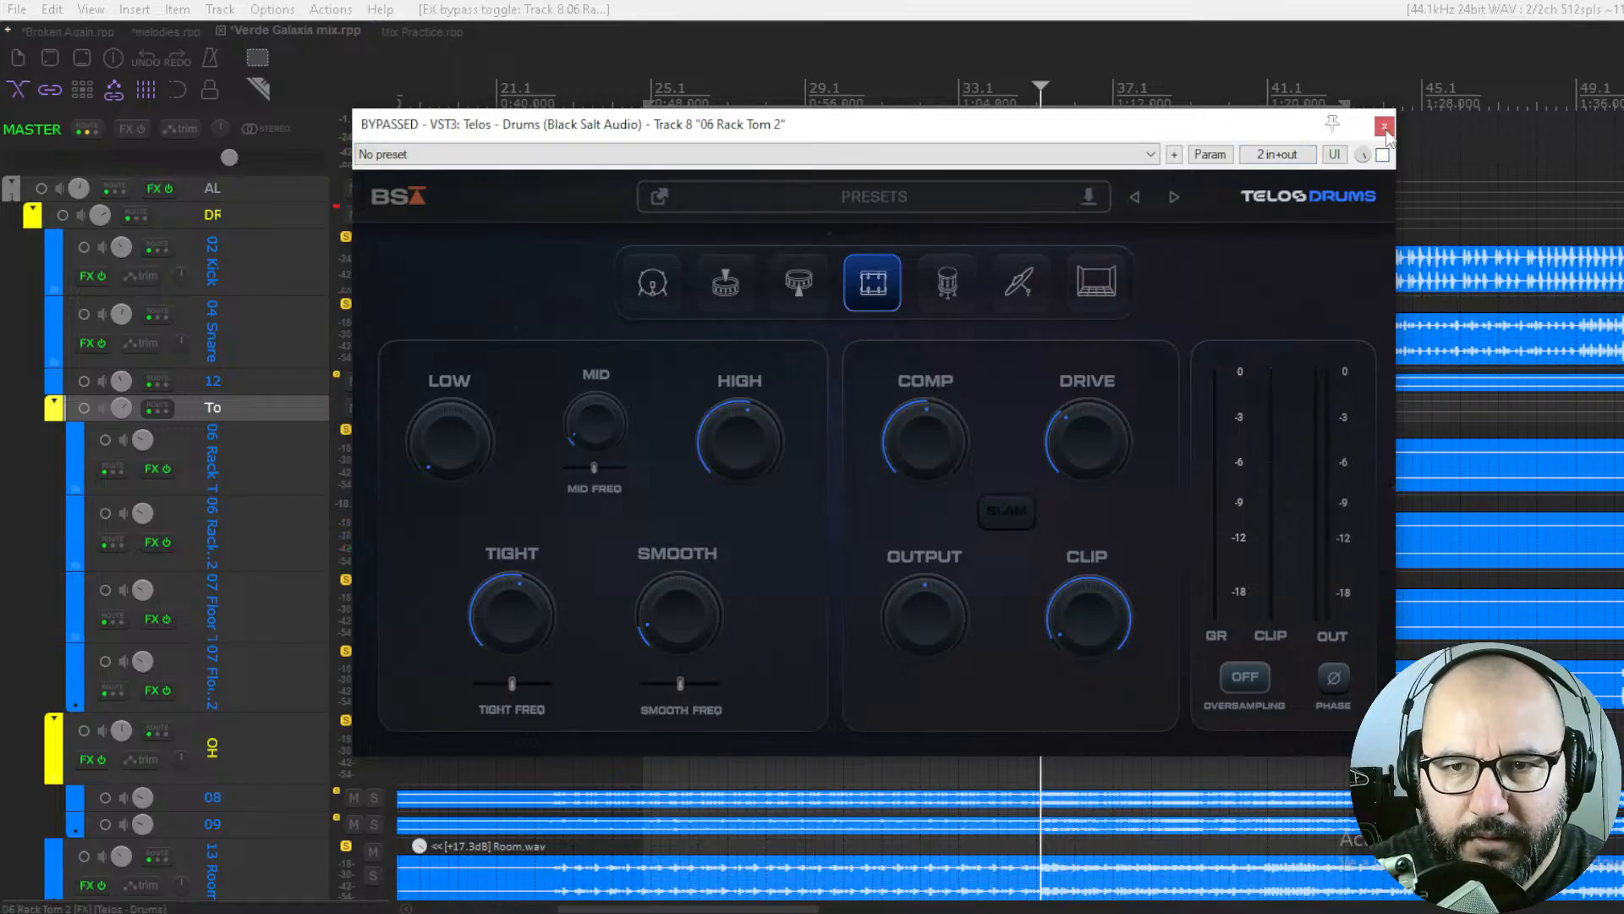
{"action": "left_click", "coordinate": [1384, 127]}
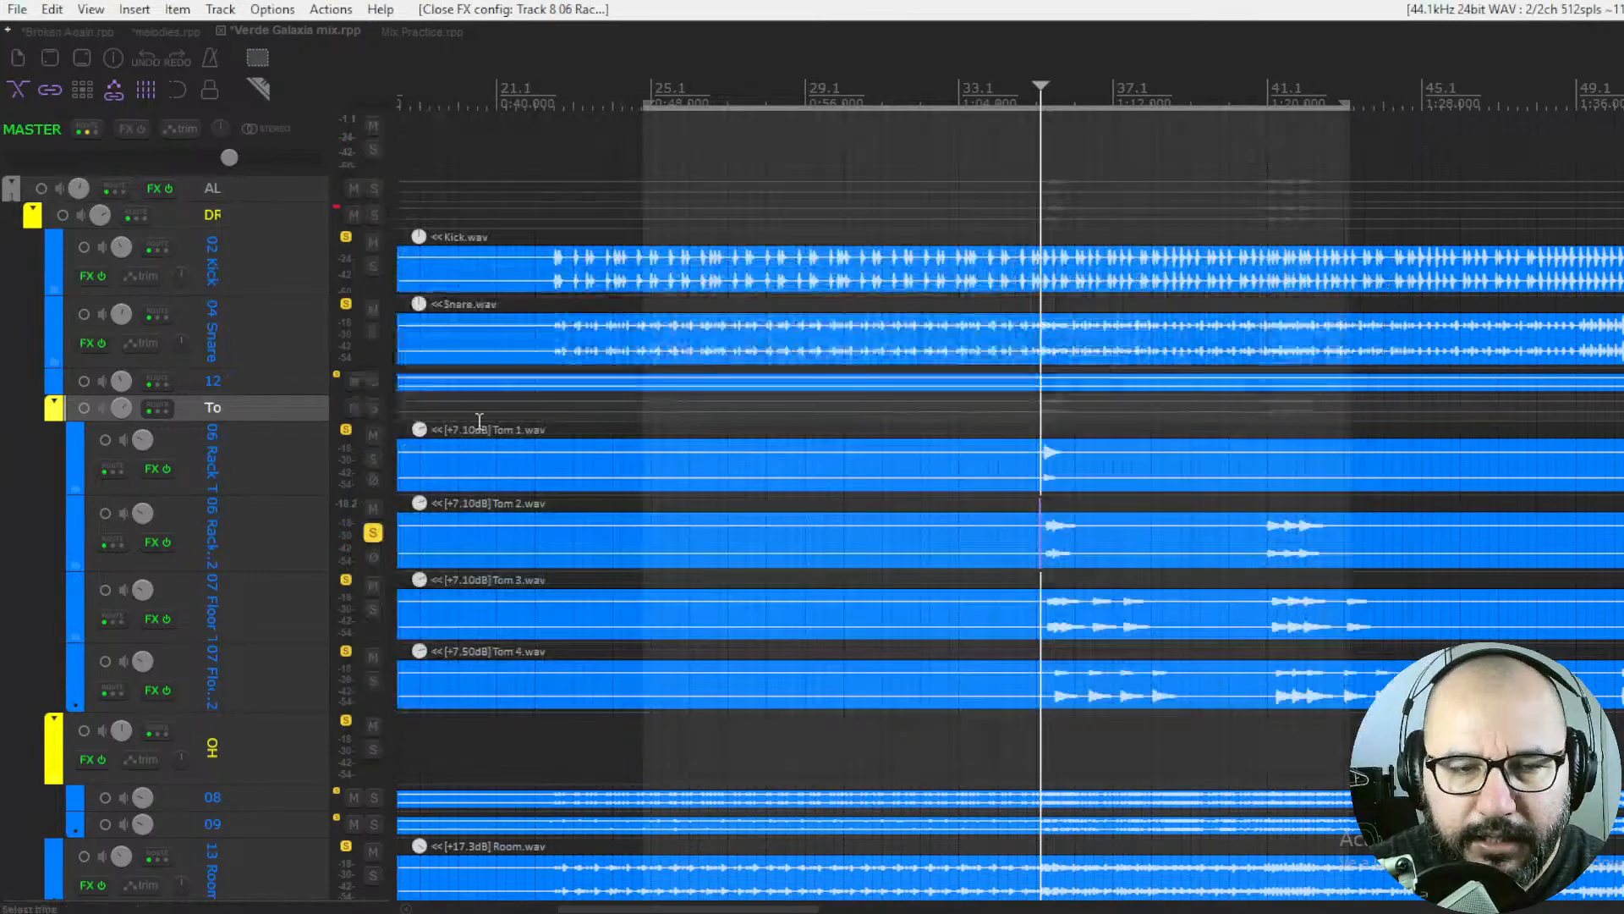
Unsolo the second rack tom, solo the 07 Floor Tom track, and play its hits
{"action": "left_click", "coordinate": [376, 407]}
{"action": "left_click", "coordinate": [373, 410]}
{"action": "left_click", "coordinate": [373, 608]}
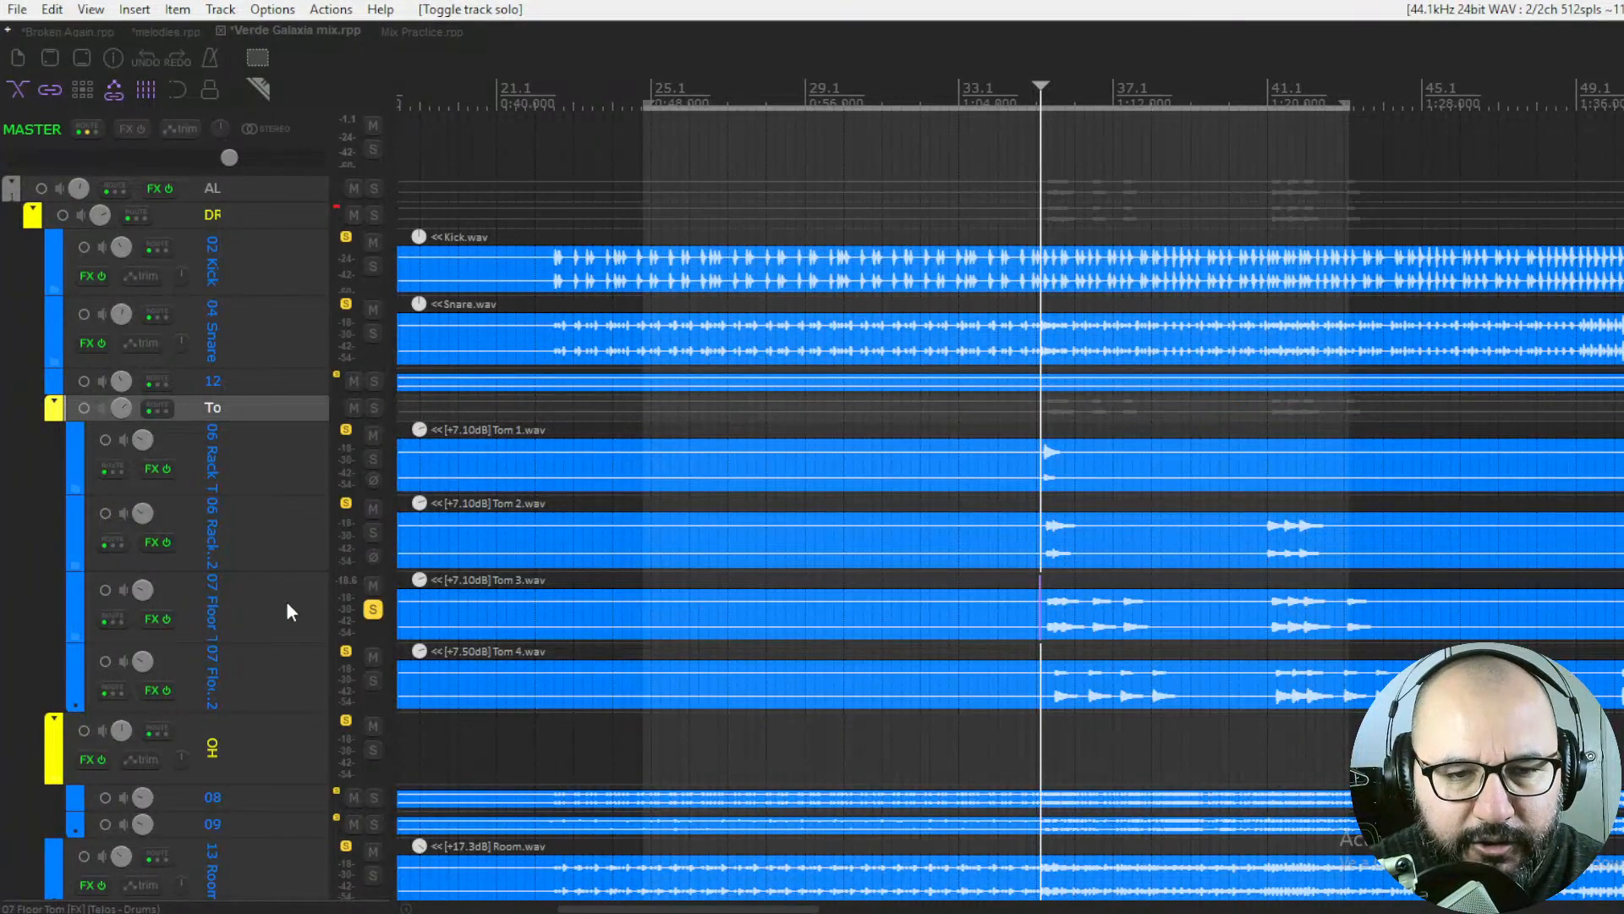
{"action": "key", "text": "space"}
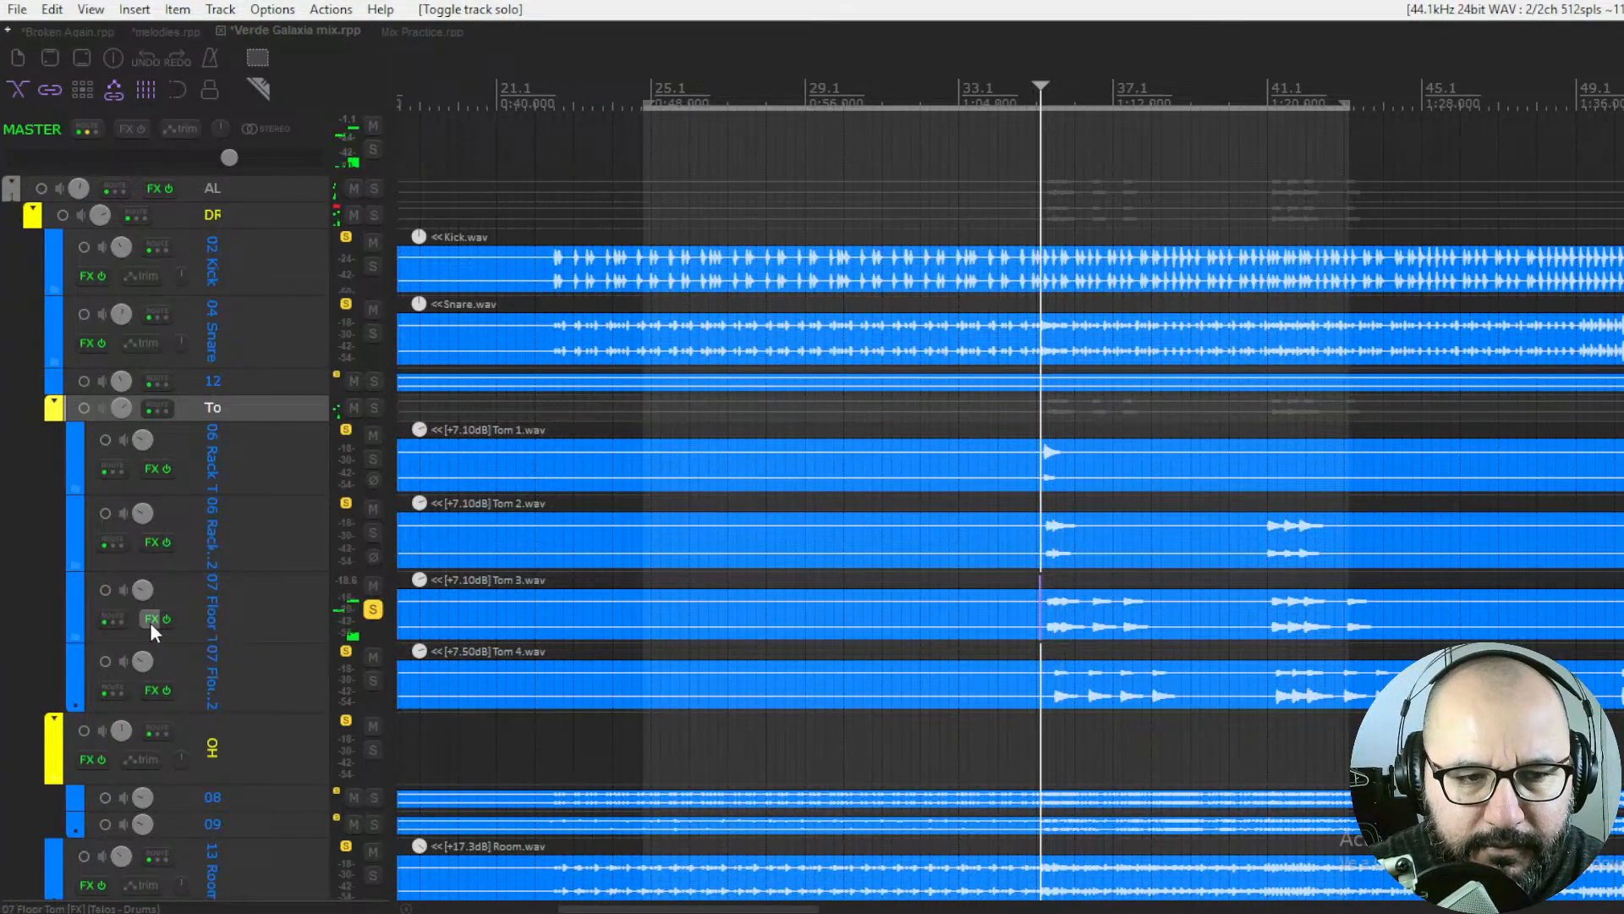
{"action": "key", "text": "space"}
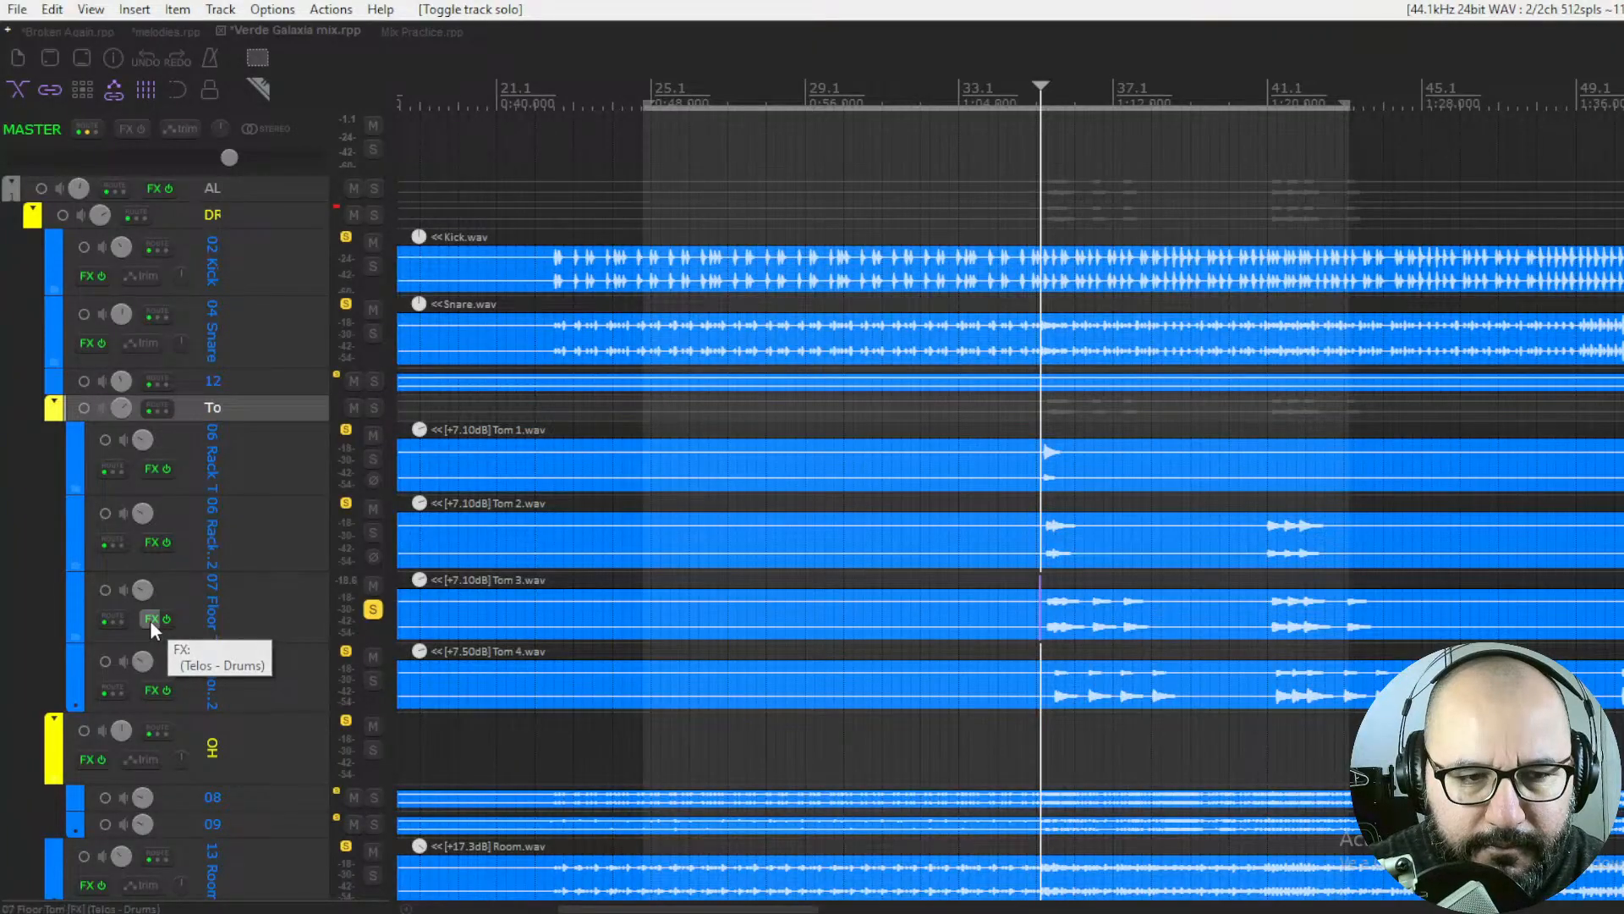
Open Telos Drums on the soloed 07 Floor Tom, set High to 42, and activate the plugin
{"action": "right_click", "coordinate": [150, 621]}
{"action": "left_click", "coordinate": [404, 522]}
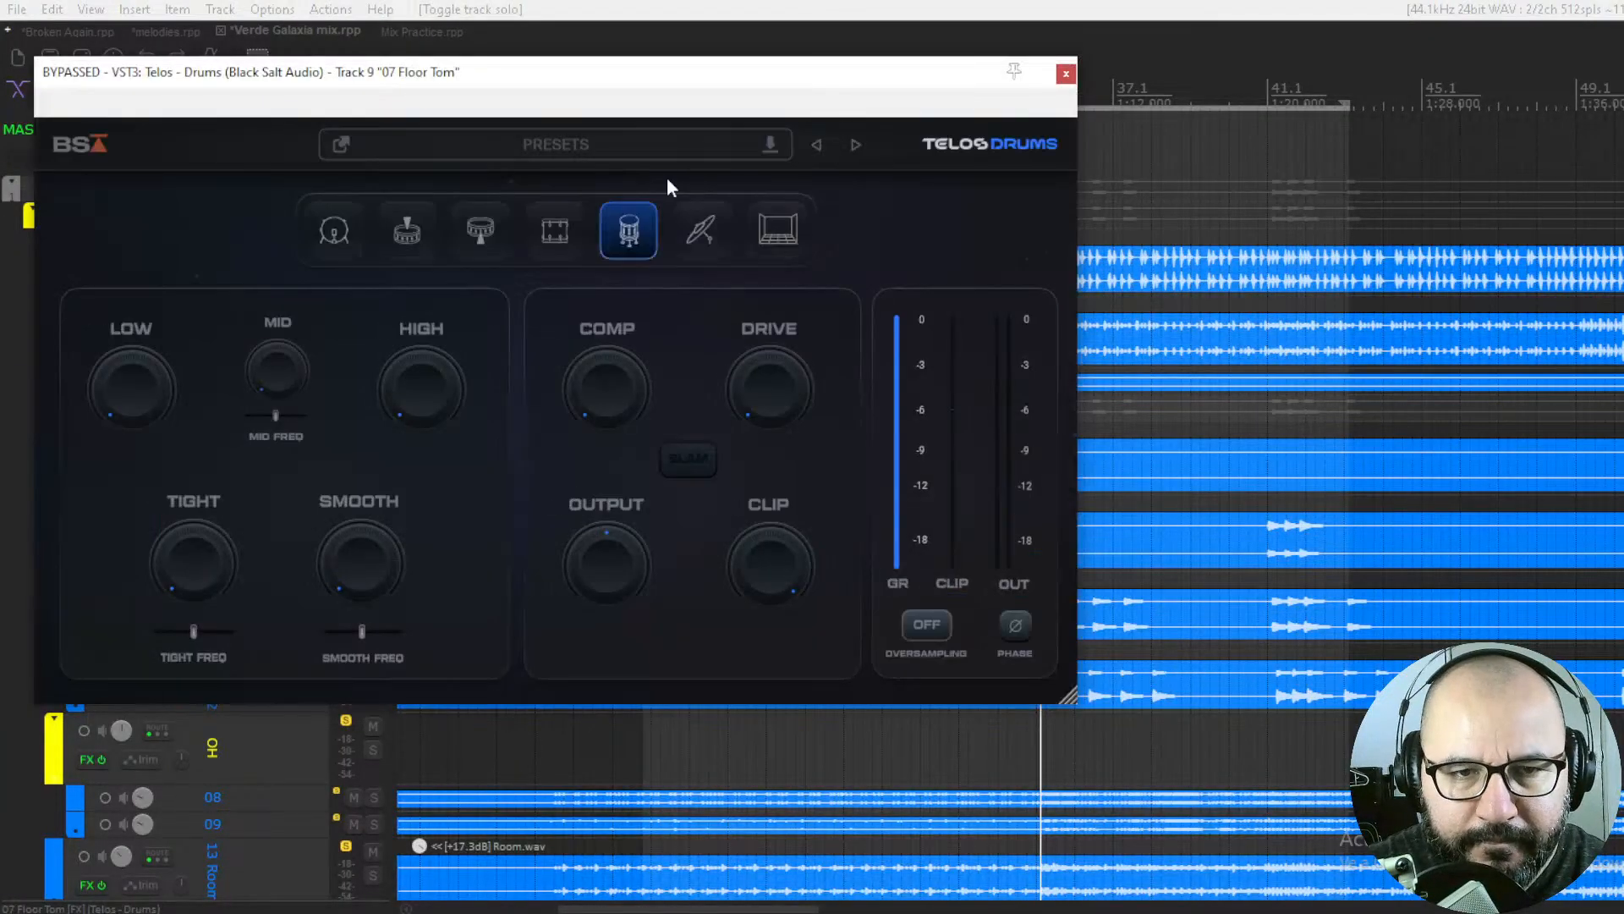
{"action": "left_click_drag", "start_coordinate": [648, 79], "coordinate": [859, 92]}
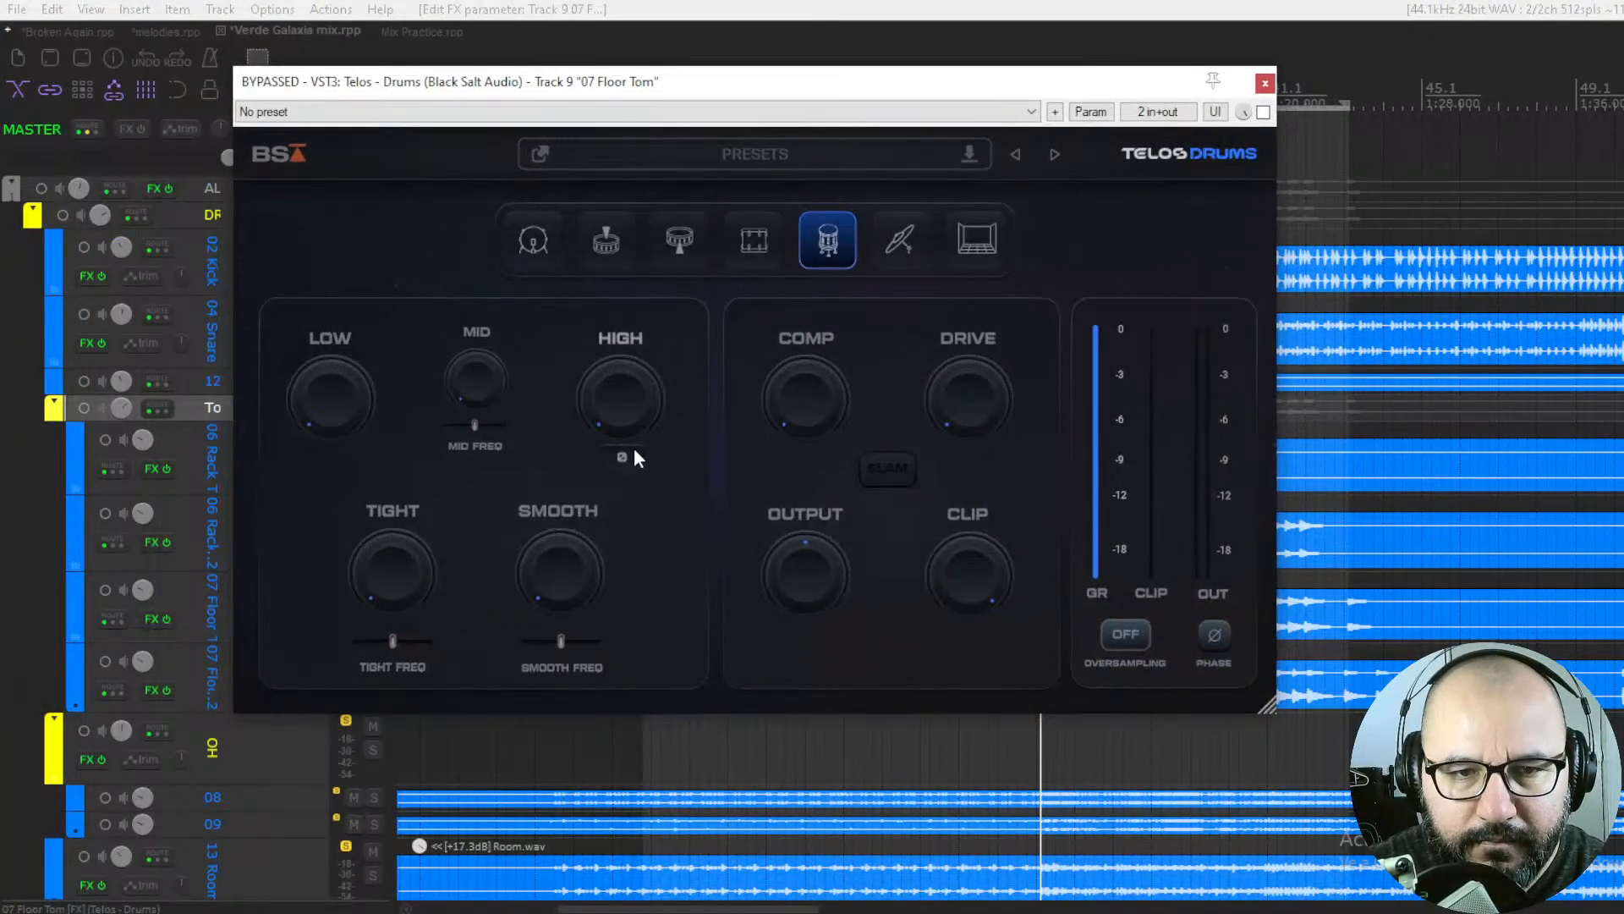
{"action": "left_click_drag", "start_coordinate": [632, 448], "coordinate": [626, 269]}
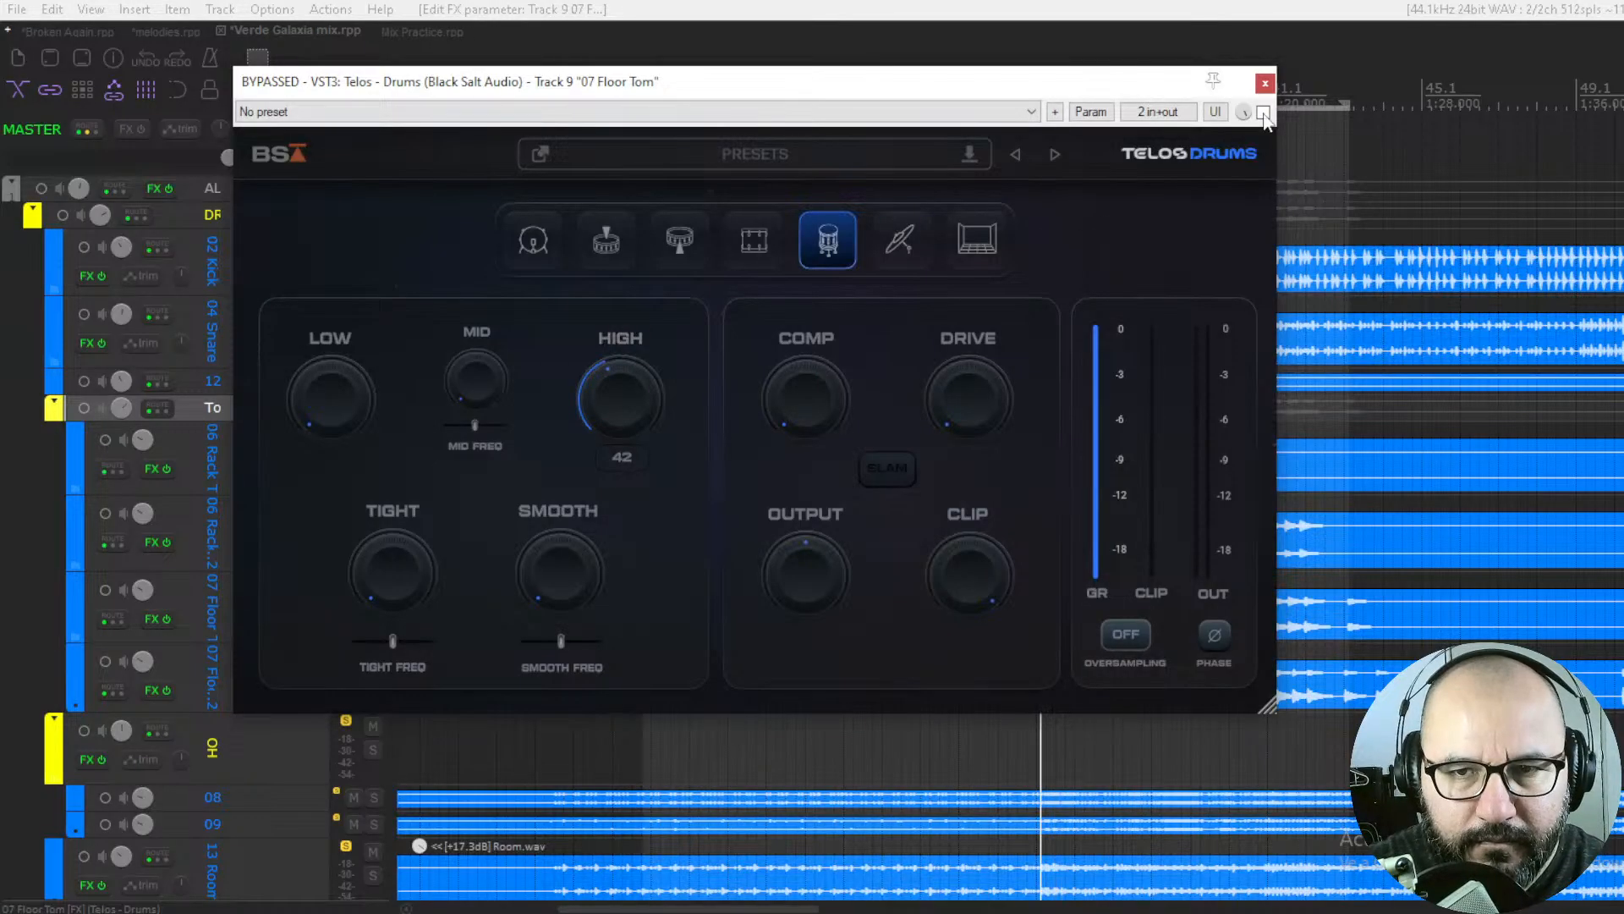
{"action": "left_click", "coordinate": [1263, 111]}
Raise the floor tom's High to about 61 during playback, trying Low at 16 and returning it to minimum
{"action": "left_click_drag", "start_coordinate": [624, 394], "coordinate": [614, 340]}
{"action": "left_click_drag", "start_coordinate": [342, 388], "coordinate": [332, 338]}
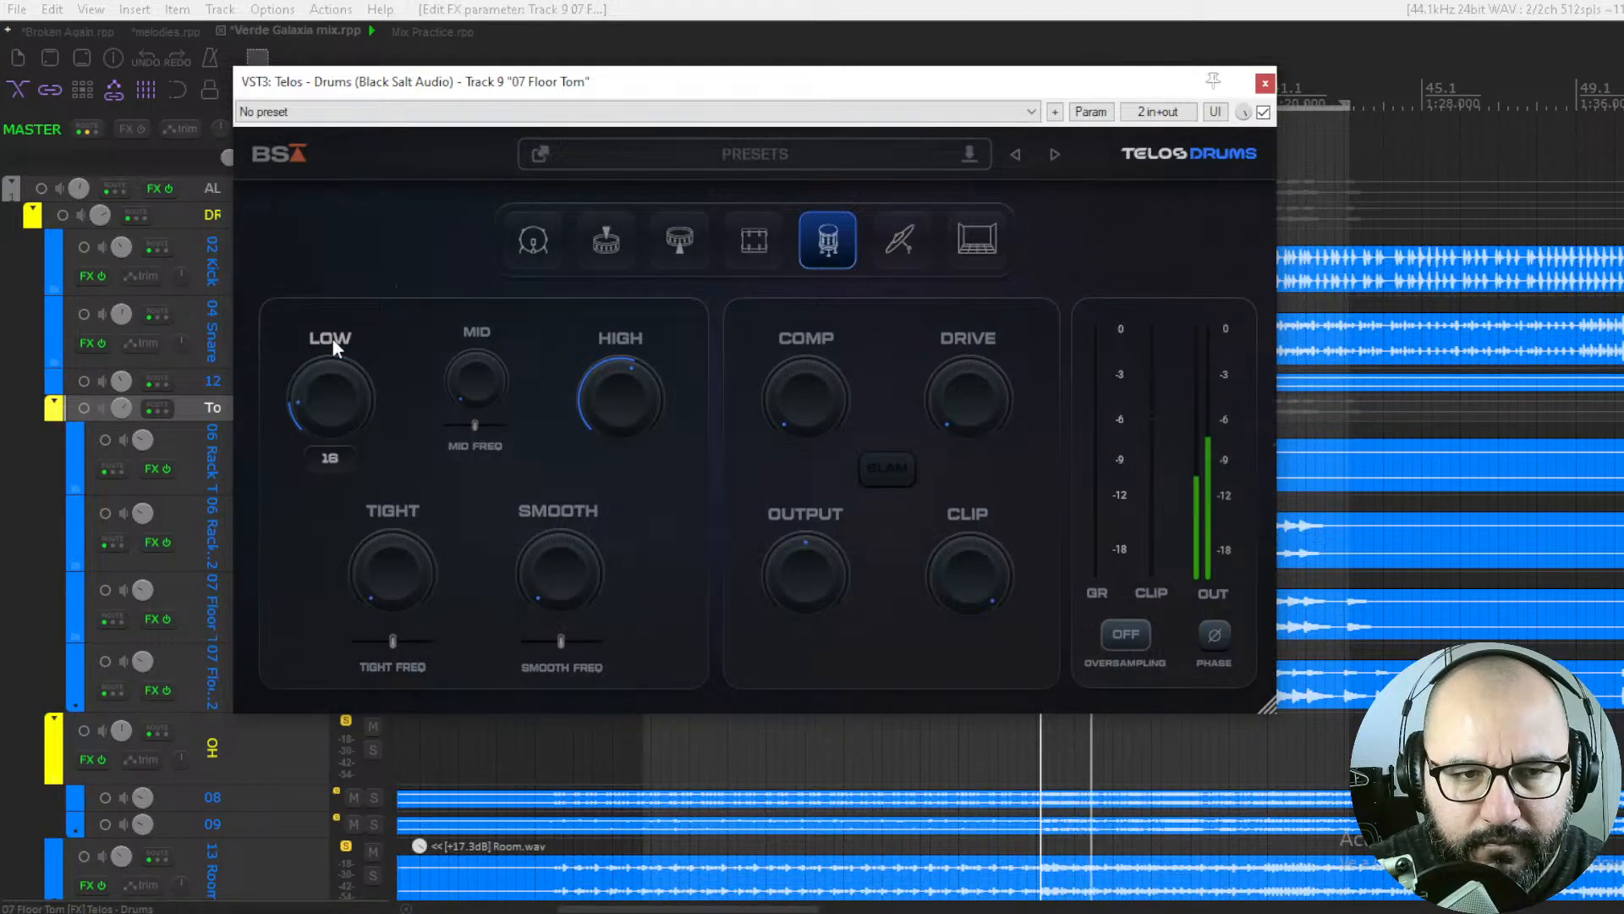
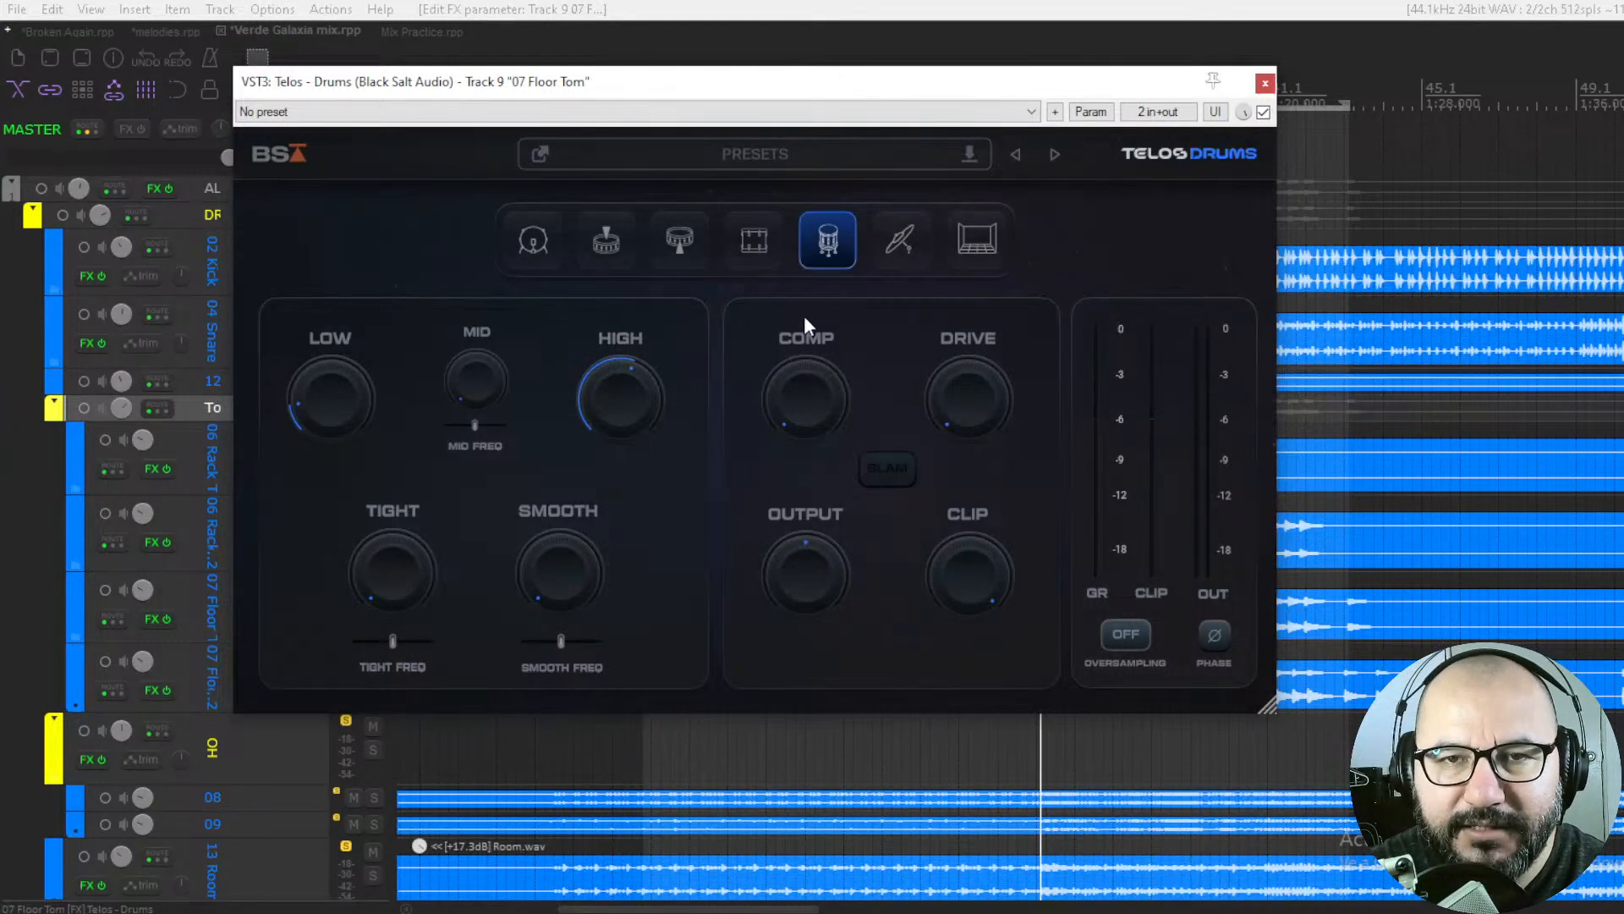
{"action": "left_click_drag", "start_coordinate": [632, 395], "coordinate": [631, 389]}
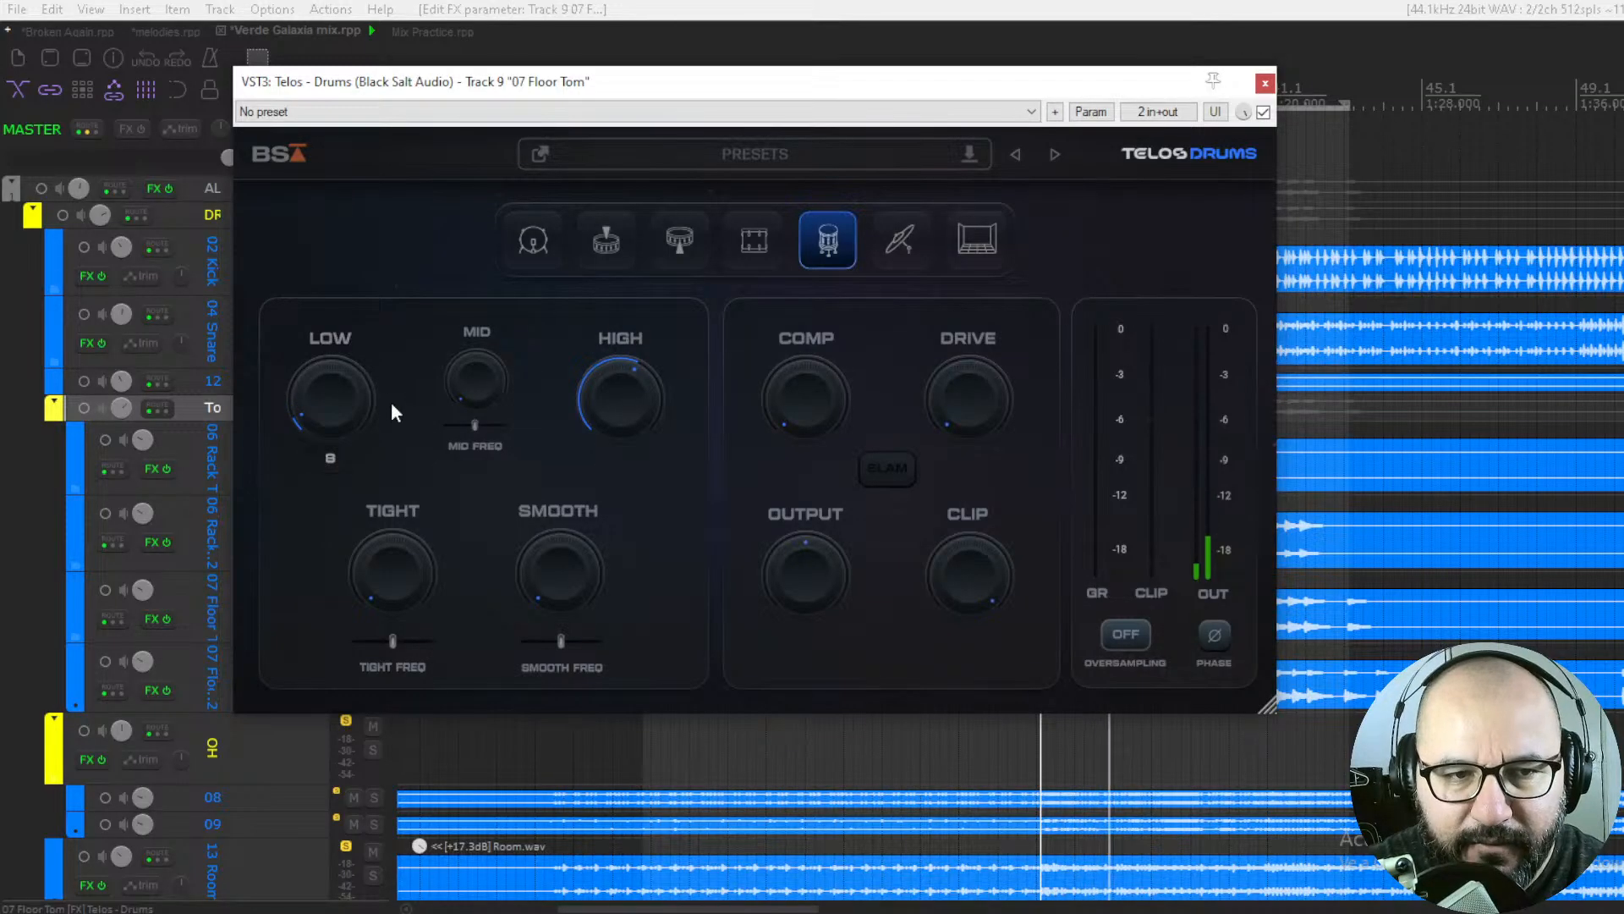
{"action": "left_click_drag", "start_coordinate": [347, 400], "coordinate": [347, 414]}
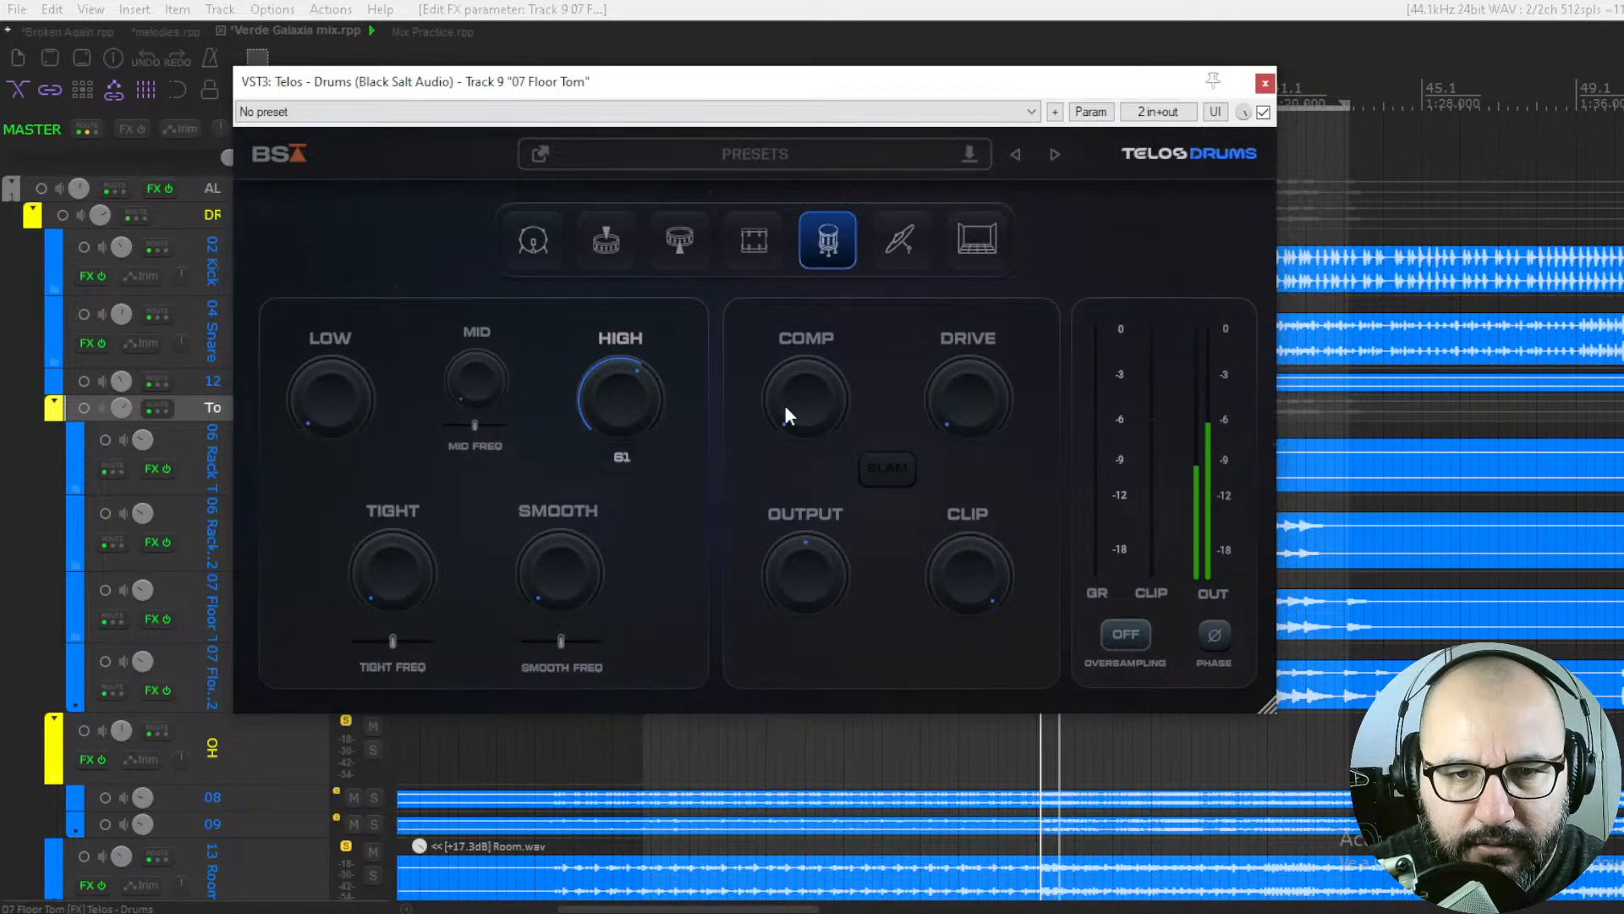
Raise the floor tom's Comp and Drive to slightly below halfway and lower the Clip threshold to -7.1 dB during playback
{"action": "mouse_move", "coordinate": [784, 404]}
{"action": "left_mouse_down"}
{"action": "mouse_move", "coordinate": [810, 321]}
{"action": "mouse_move", "coordinate": [792, 399]}
{"action": "left_mouse_up"}
{"action": "left_click_drag", "start_coordinate": [987, 392], "coordinate": [972, 307]}
{"action": "mouse_move", "coordinate": [962, 547]}
{"action": "left_mouse_down"}
{"action": "mouse_move", "coordinate": [973, 692]}
{"action": "mouse_move", "coordinate": [943, 592]}
{"action": "mouse_move", "coordinate": [951, 557]}
{"action": "left_mouse_up"}
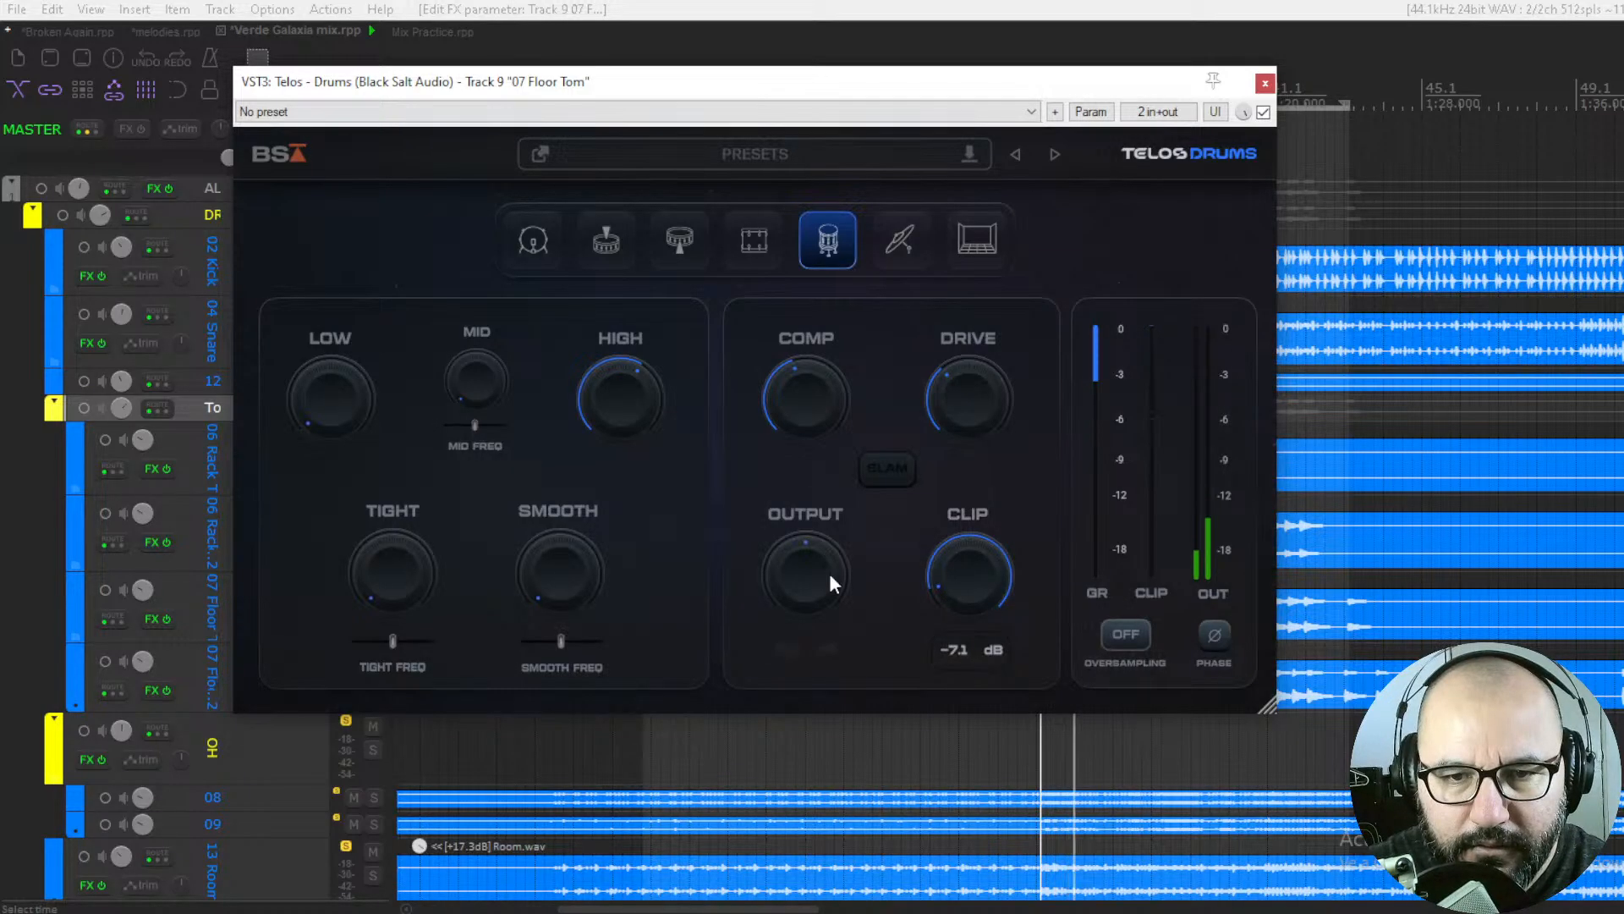
{"action": "key", "text": "space"}
{"action": "key", "text": "space"}
Set the floor tom's Tight to 45 with a lower Tight Freq and Low to 7, comparing Telos Drums active and bypassed
{"action": "left_click_drag", "start_coordinate": [383, 563], "coordinate": [378, 435]}
{"action": "left_click_drag", "start_coordinate": [390, 641], "coordinate": [378, 641]}
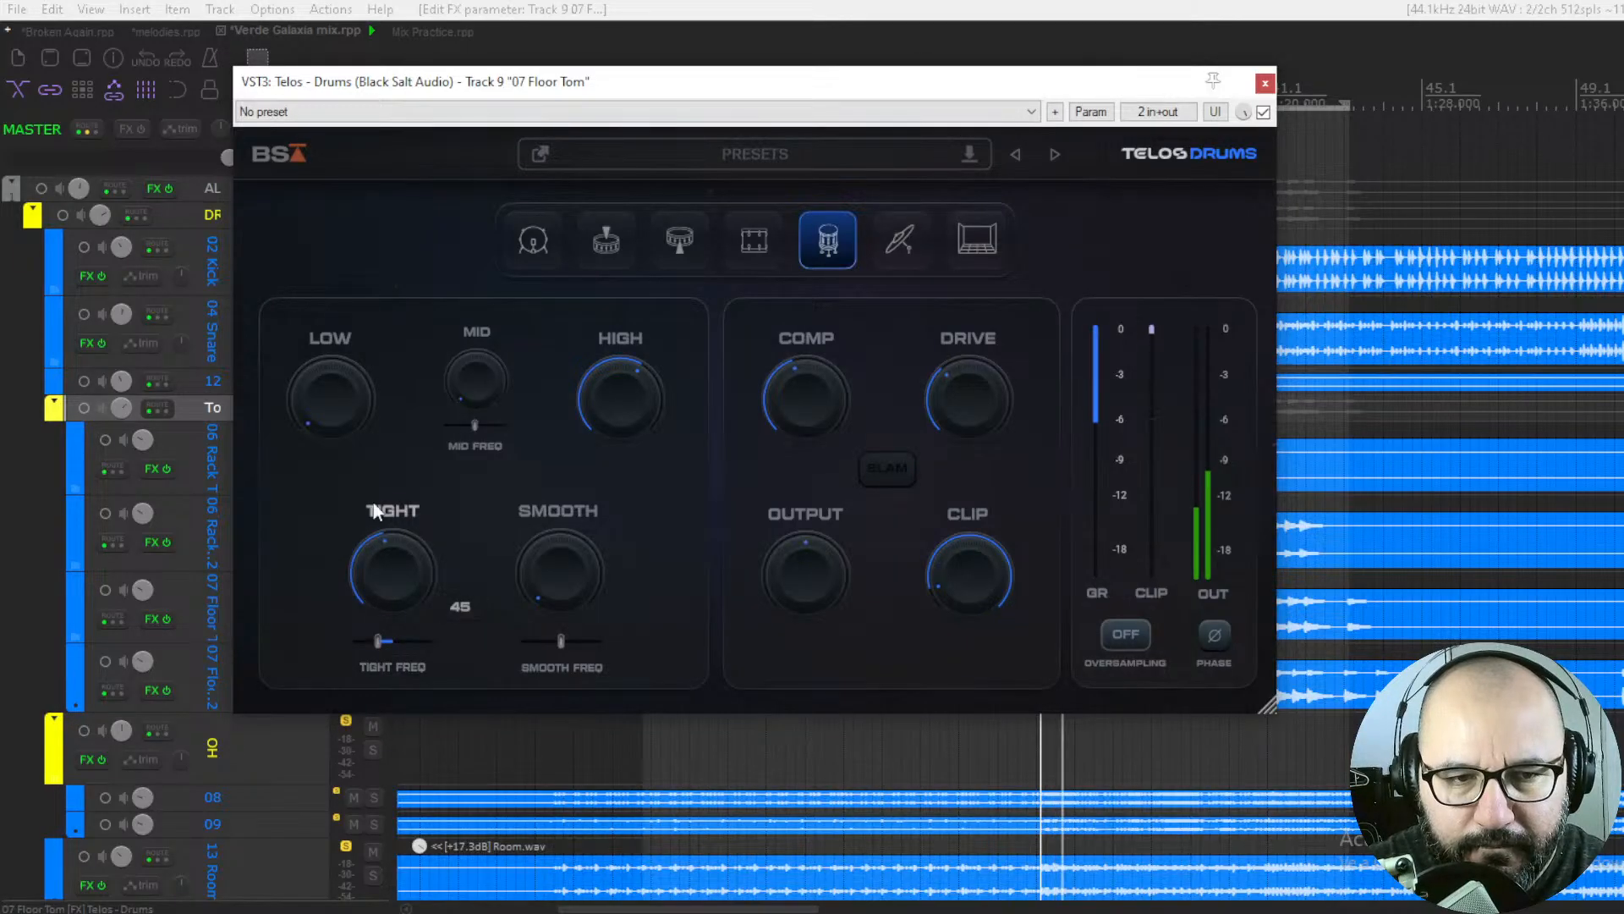
{"action": "left_click_drag", "start_coordinate": [348, 405], "coordinate": [345, 357]}
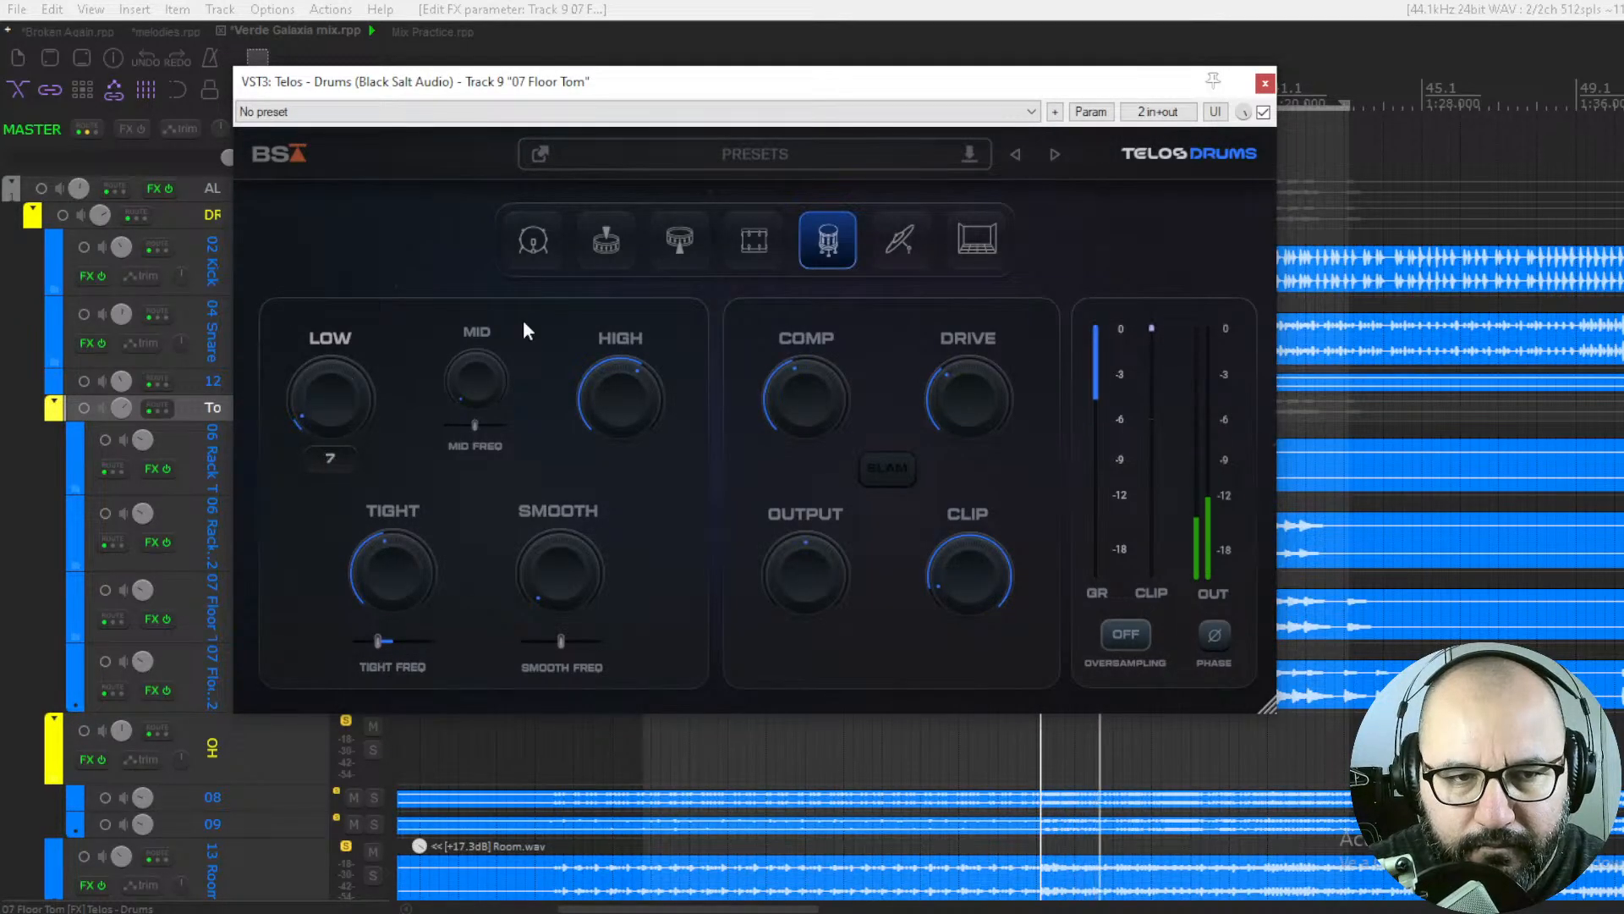
{"action": "left_click", "coordinate": [1263, 113]}
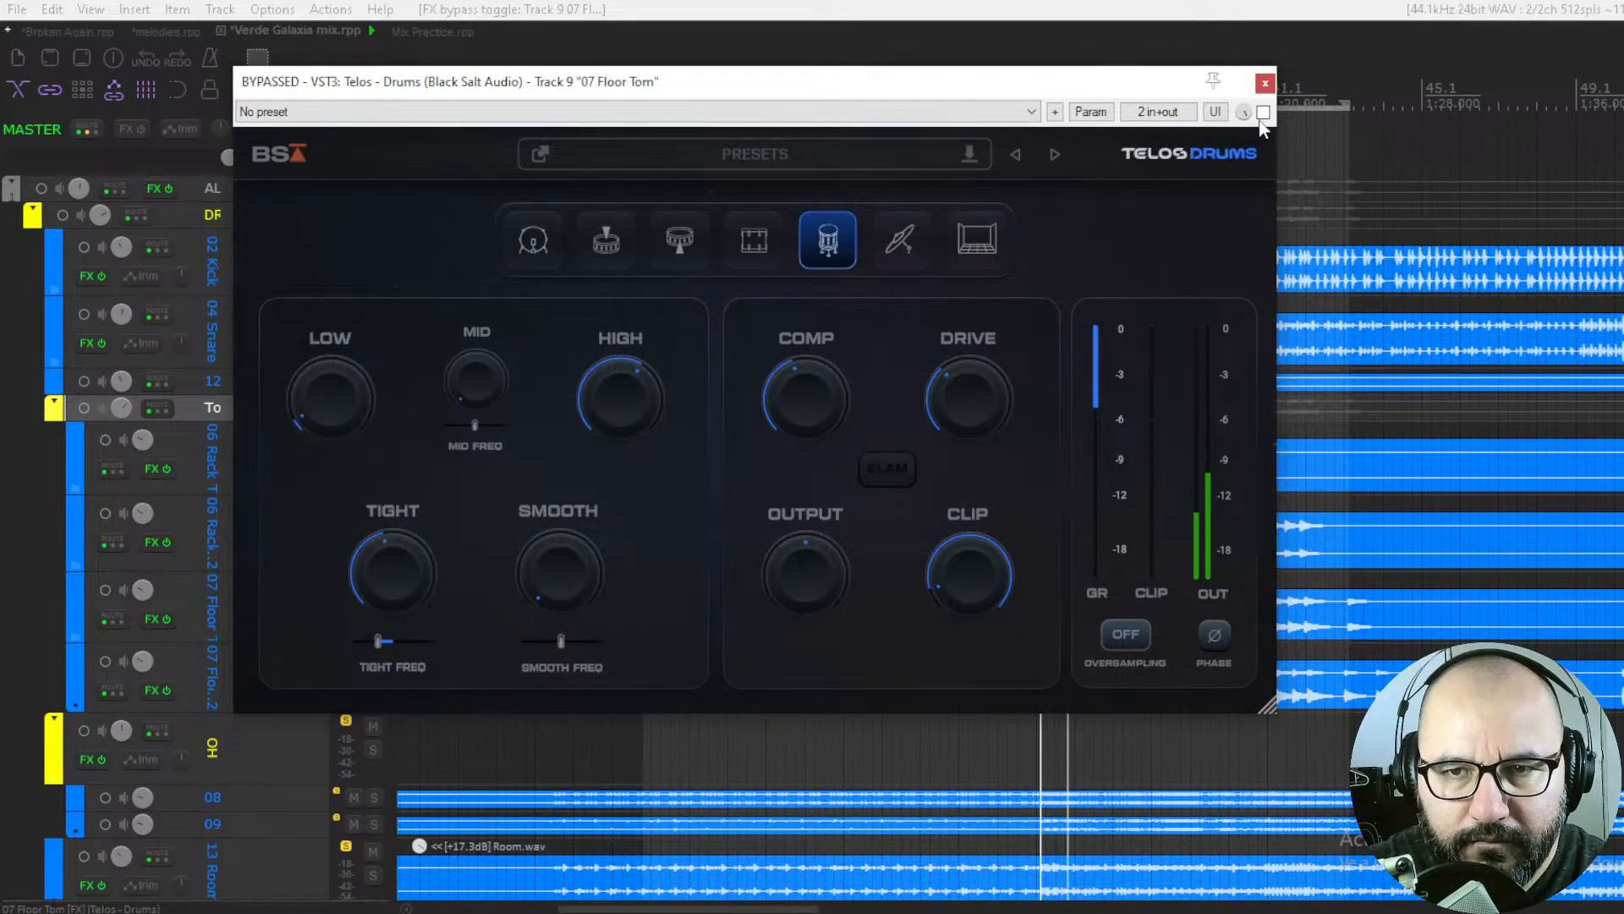
{"action": "left_click", "coordinate": [1263, 113]}
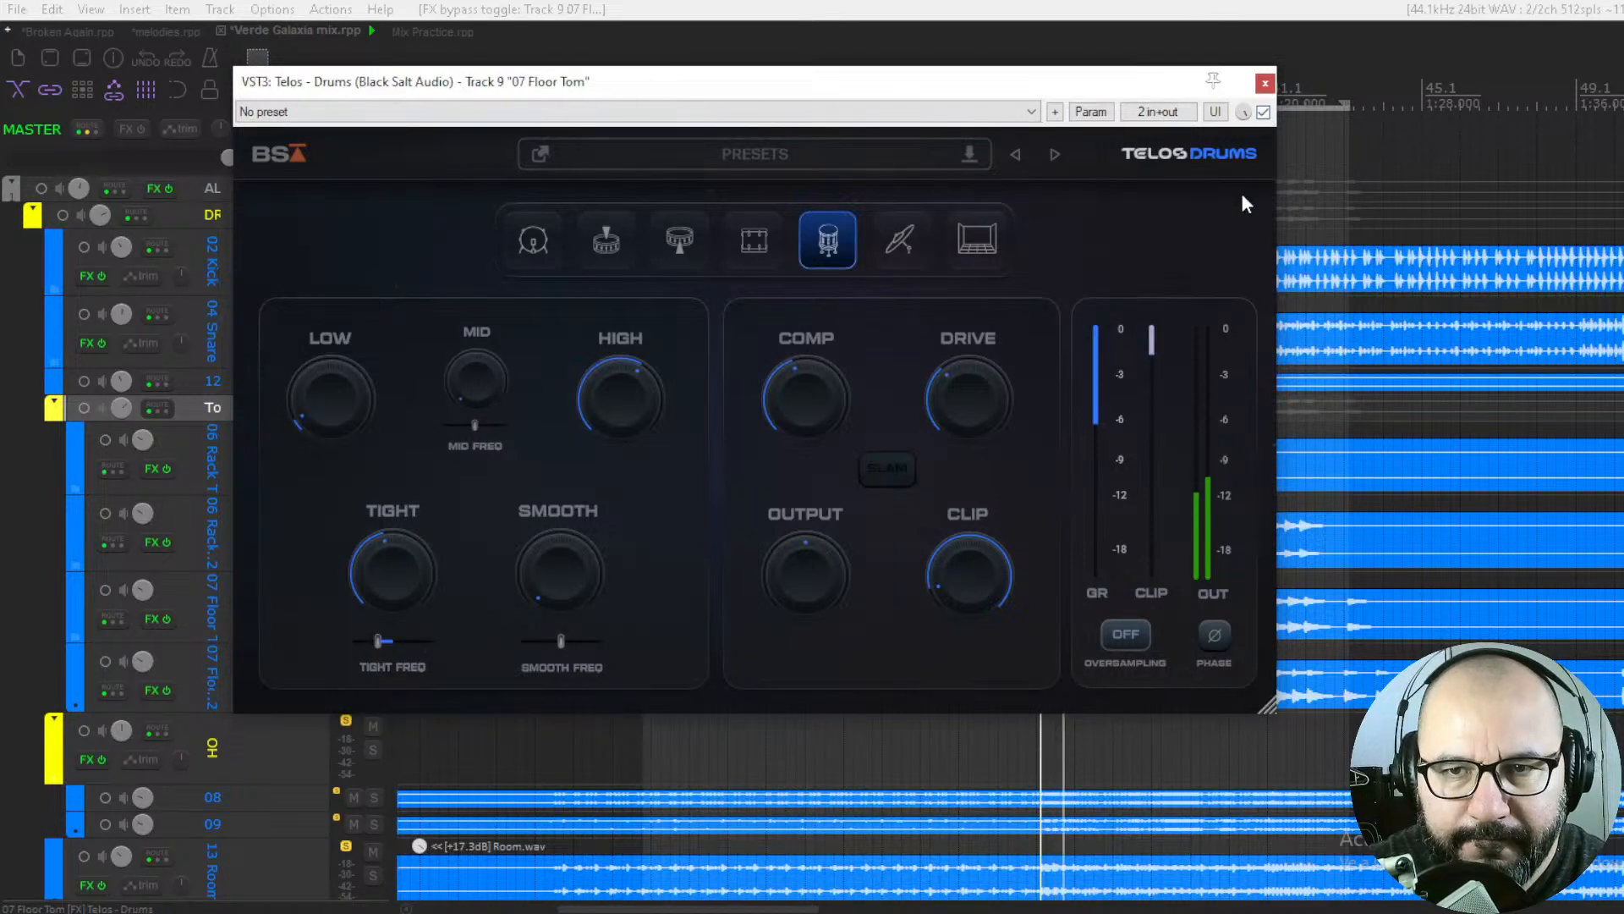
Raise the floor tom's Drive to 43, compare Telos Drums bypassed and active during playback, and close the plugin
{"action": "mouse_move", "coordinate": [953, 559]}
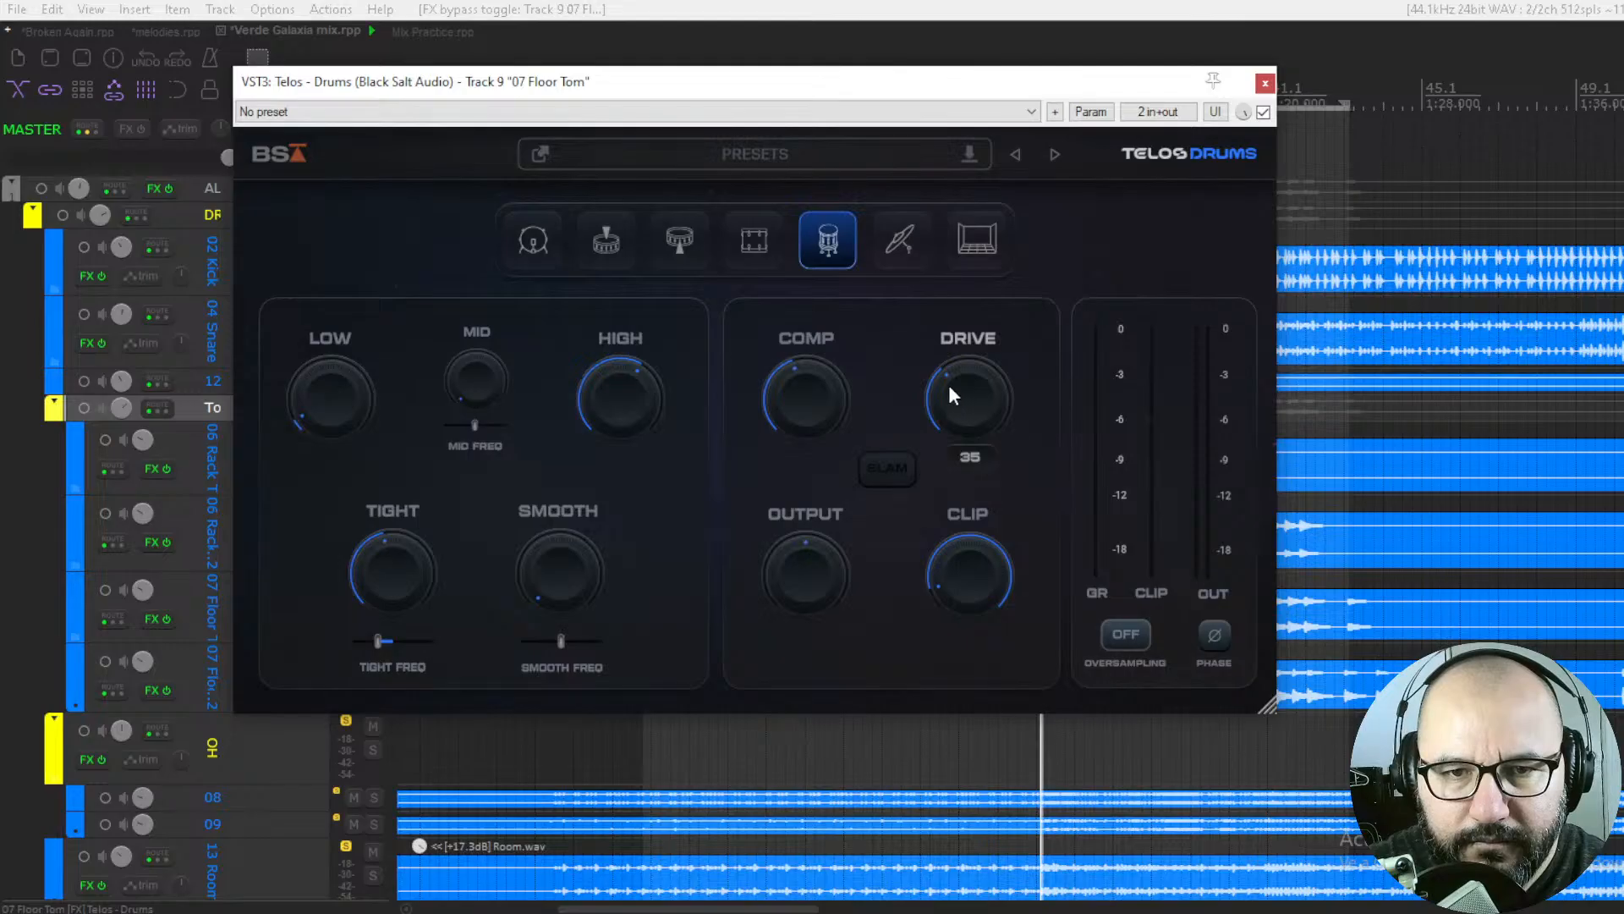
{"action": "left_click_drag", "start_coordinate": [948, 384], "coordinate": [951, 374]}
{"action": "mouse_move", "coordinate": [827, 567]}
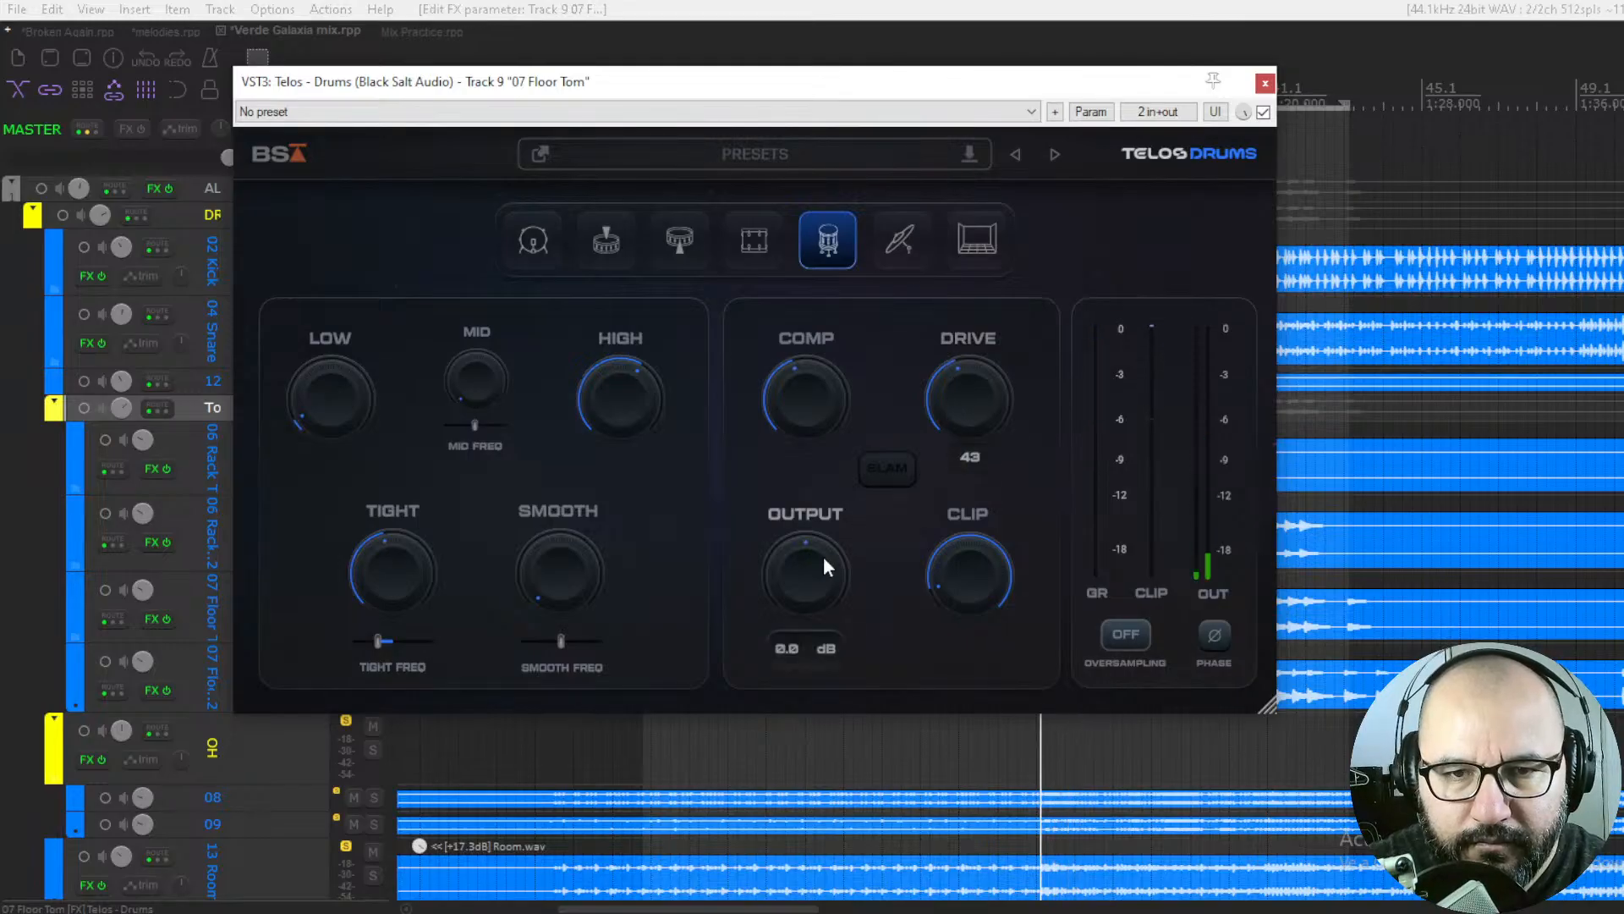
{"action": "left_click", "coordinate": [1263, 111]}
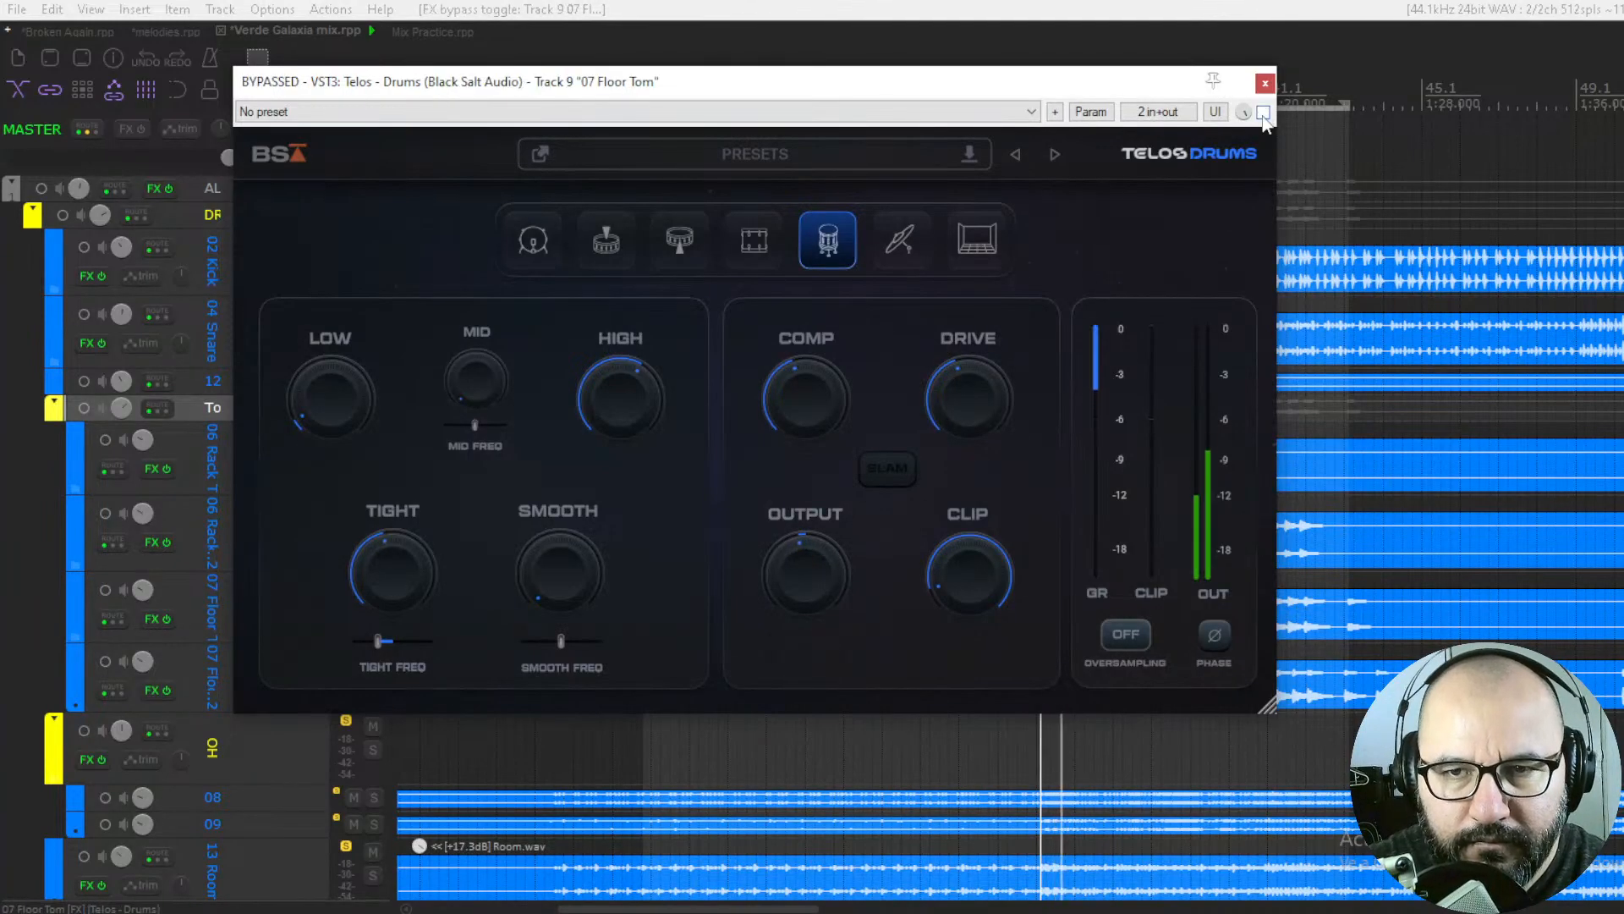
{"action": "left_click", "coordinate": [1264, 111]}
{"action": "key", "text": "space"}
{"action": "left_click", "coordinate": [1262, 87]}
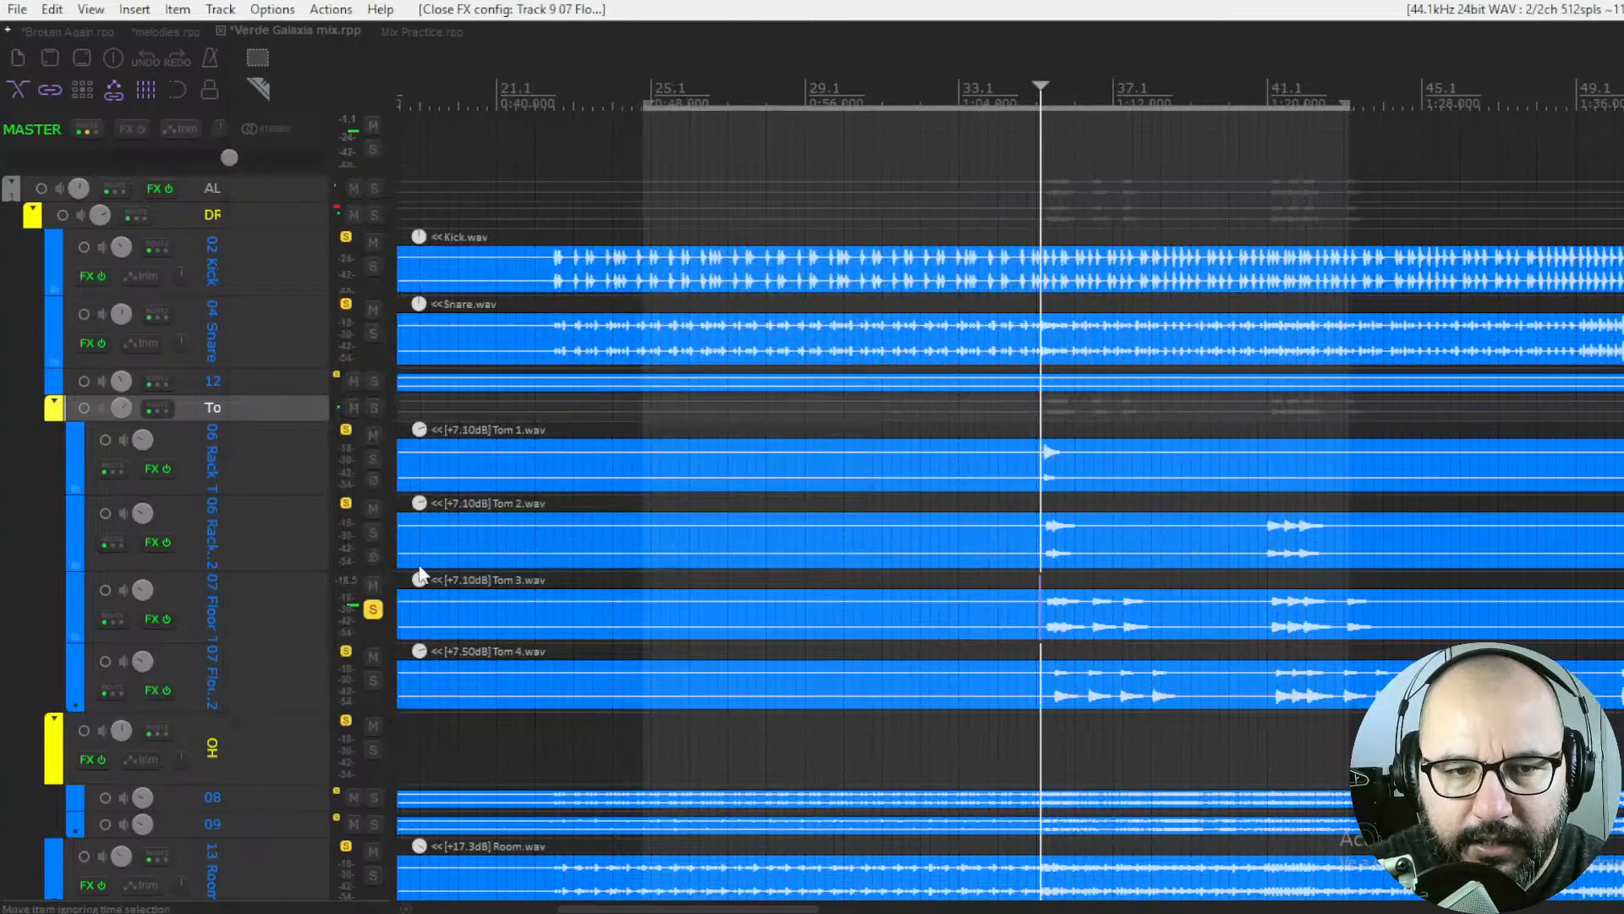
Solo 07 Floor Tom 2 instead of 07 Floor Tom and open its Telos Drums plugin clear of the track controls
{"action": "left_click", "coordinate": [374, 611]}
{"action": "left_click", "coordinate": [387, 678]}
{"action": "left_click", "coordinate": [373, 681]}
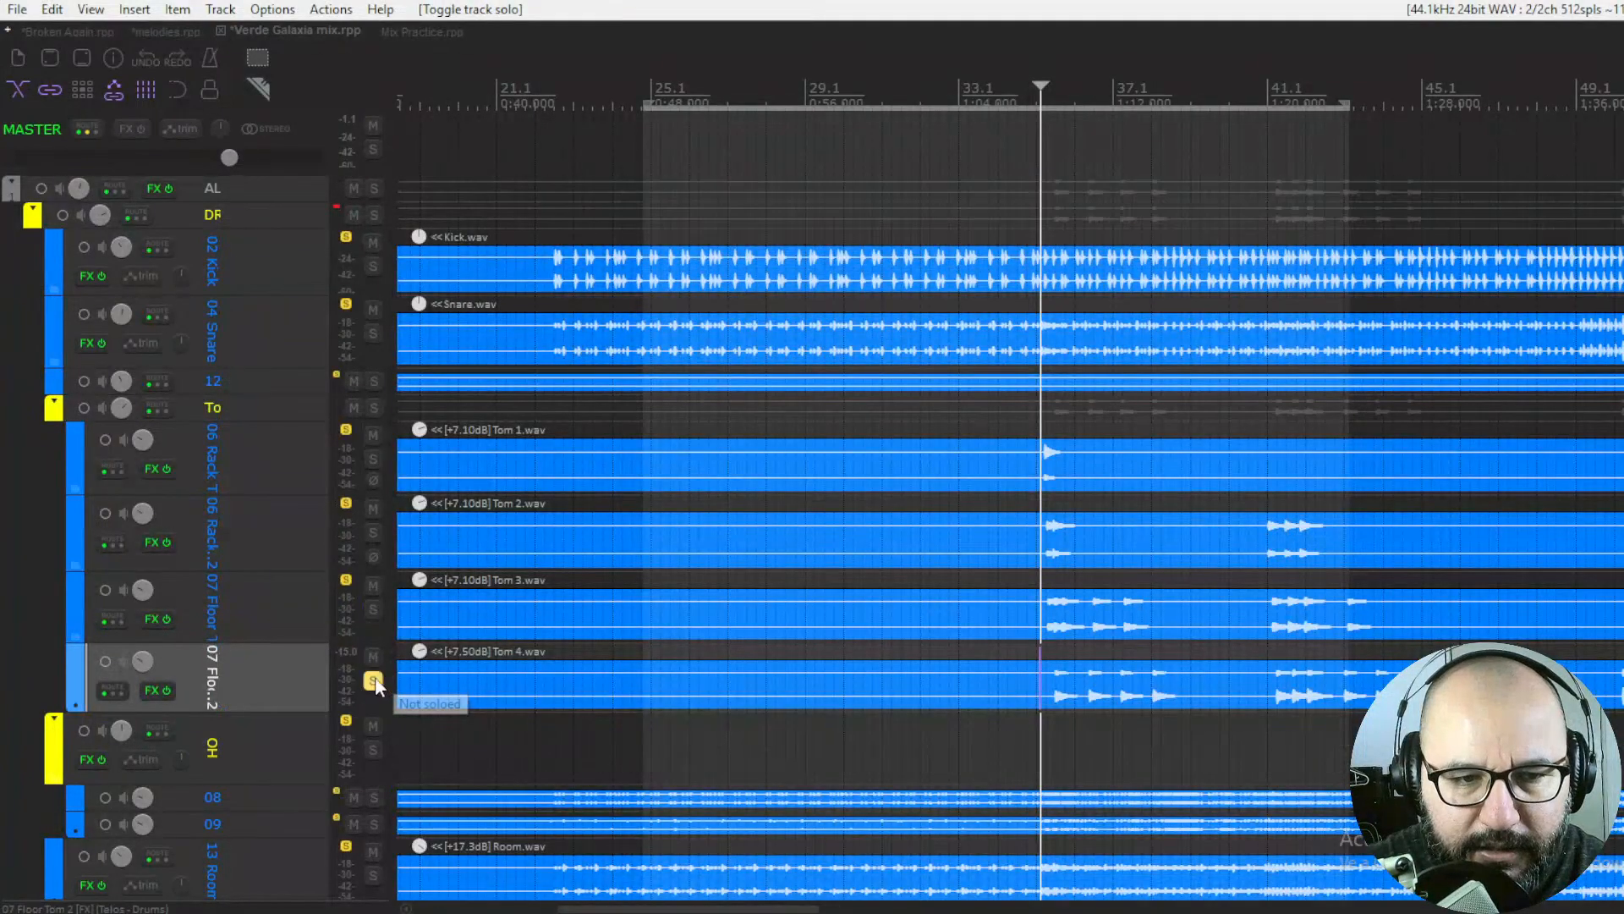
{"action": "right_click", "coordinate": [150, 692]}
{"action": "left_click", "coordinate": [160, 715]}
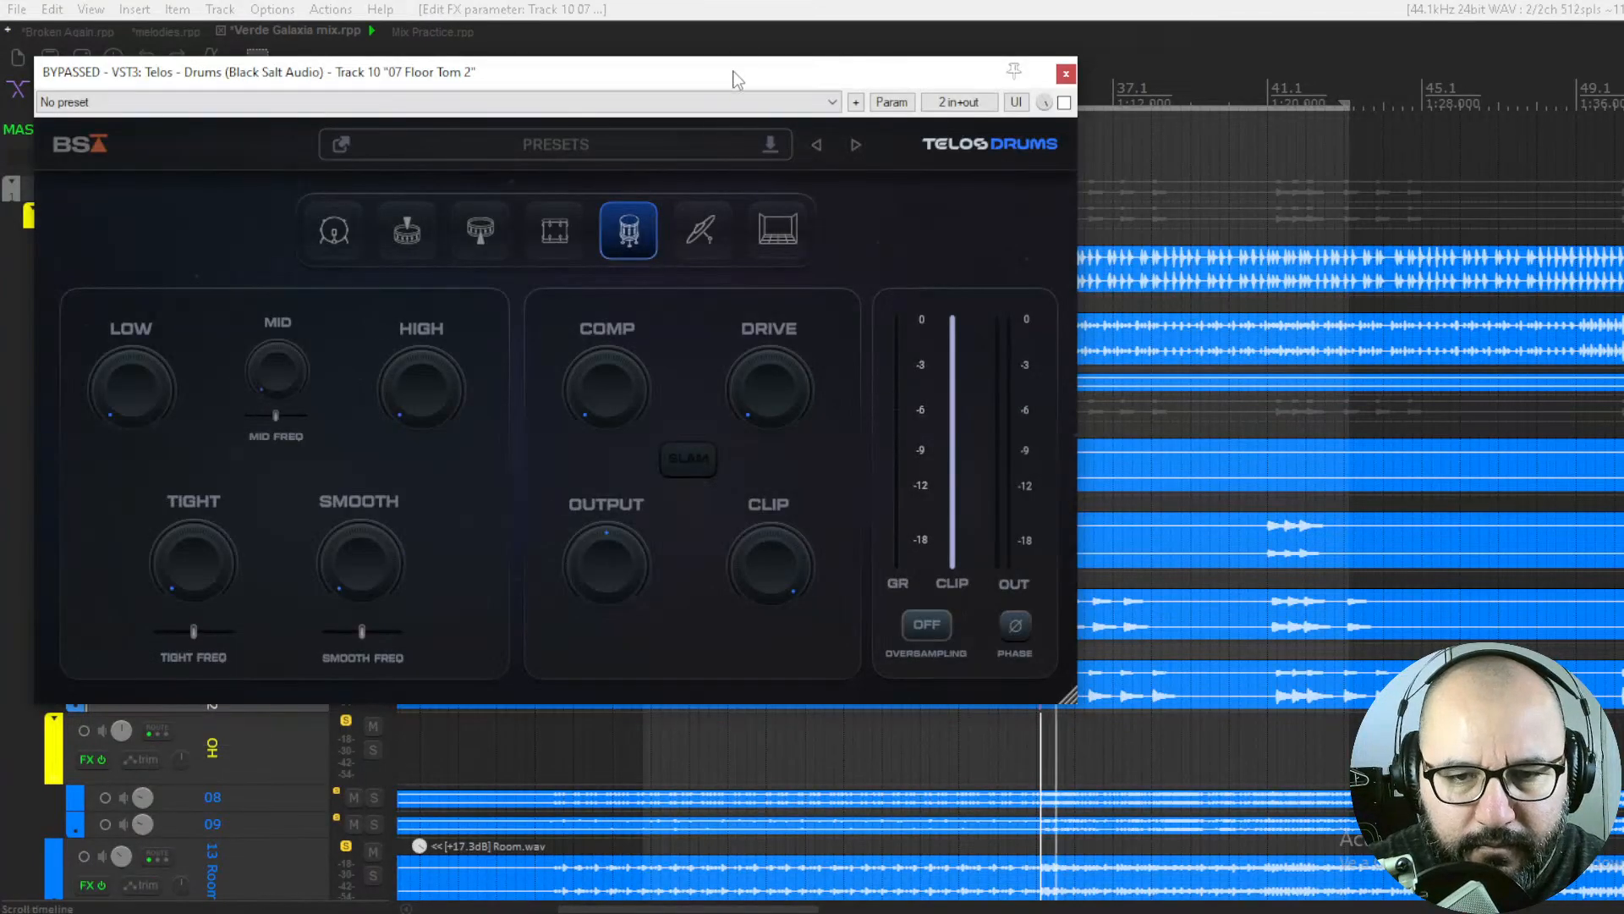
{"action": "mouse_move", "coordinate": [733, 73]}
{"action": "left_mouse_down"}
{"action": "mouse_move", "coordinate": [946, 57]}
{"action": "mouse_move", "coordinate": [931, 62]}
{"action": "left_mouse_up"}
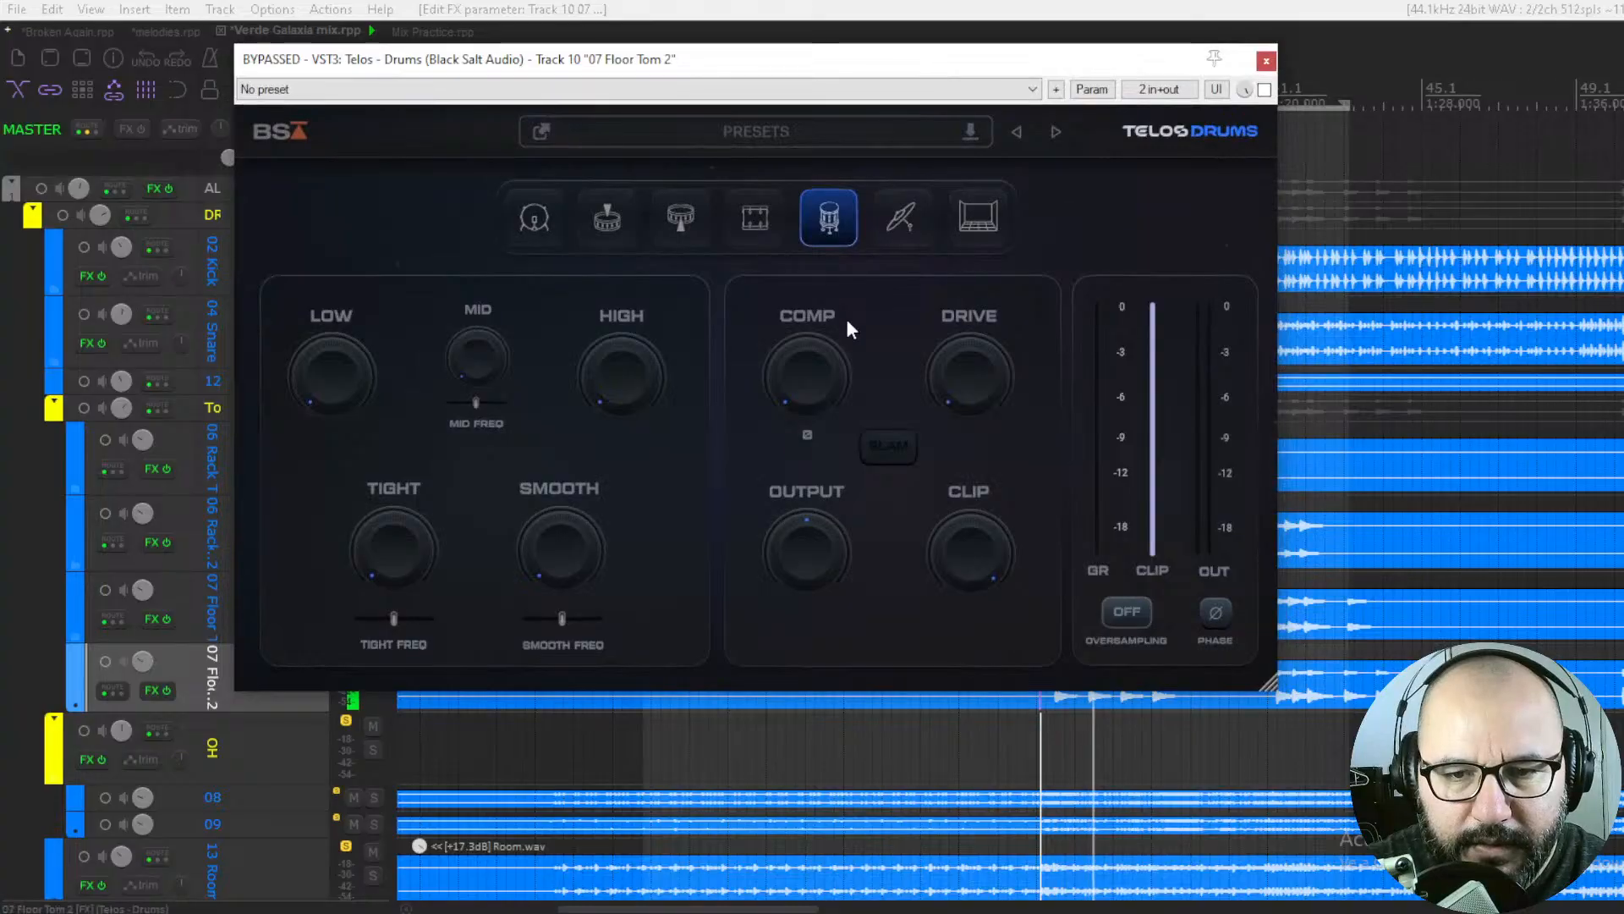
Activate Telos Drums on Floor Tom 2 and raise High to about 70 while auditioning it
{"action": "left_click_drag", "start_coordinate": [611, 385], "coordinate": [614, 227]}
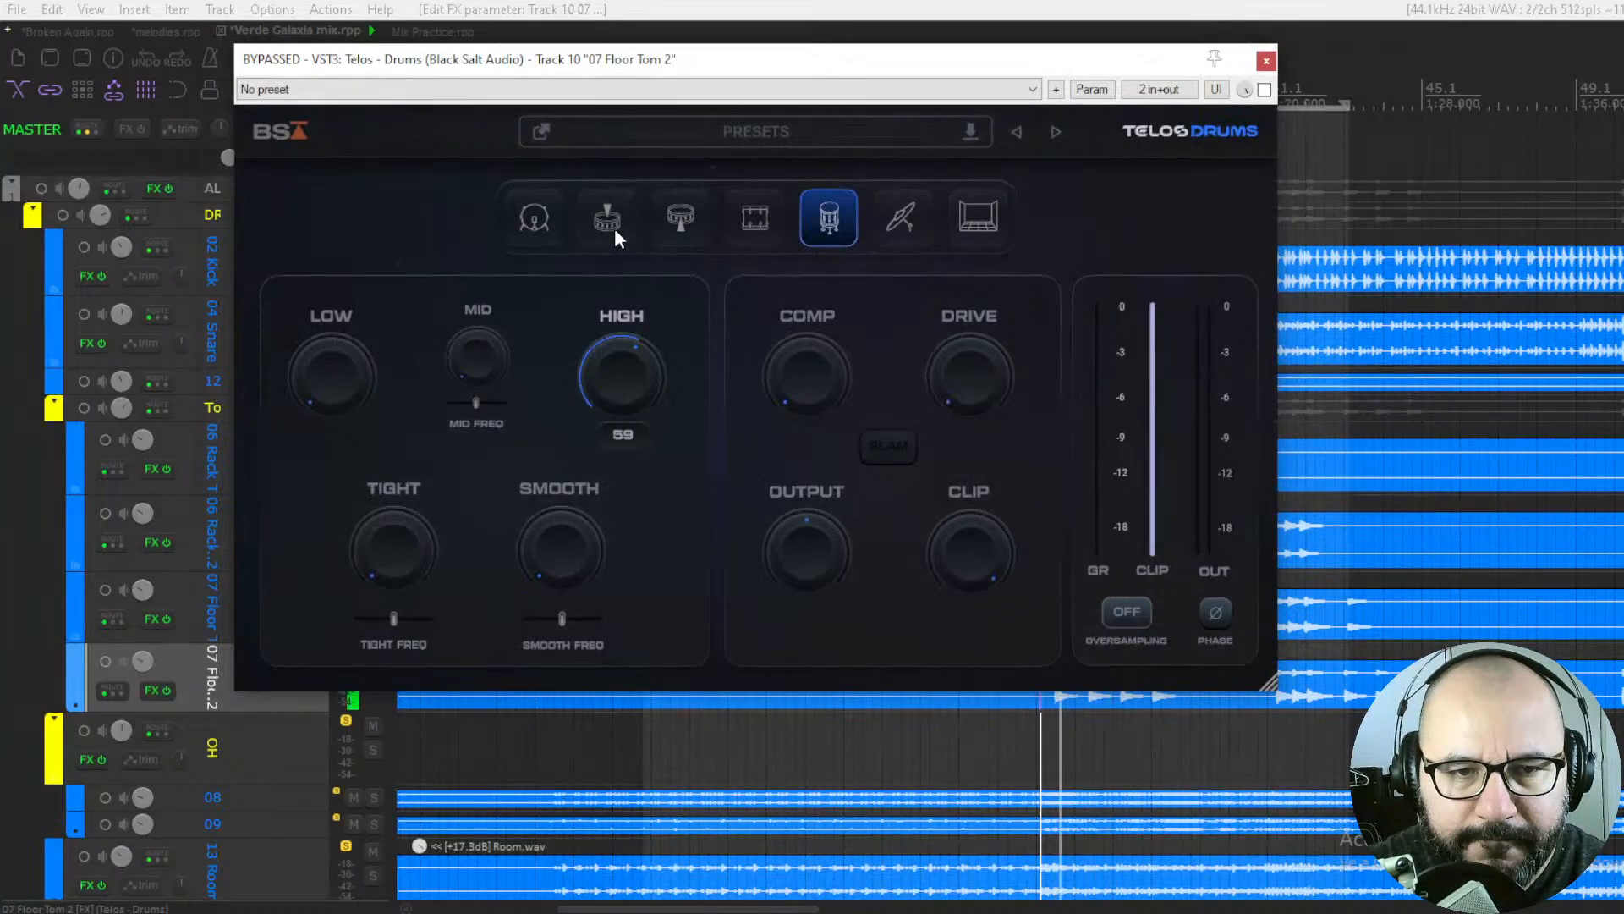
{"action": "left_click", "coordinate": [1264, 90]}
{"action": "left_click_drag", "start_coordinate": [647, 353], "coordinate": [648, 308]}
{"action": "key", "text": "space"}
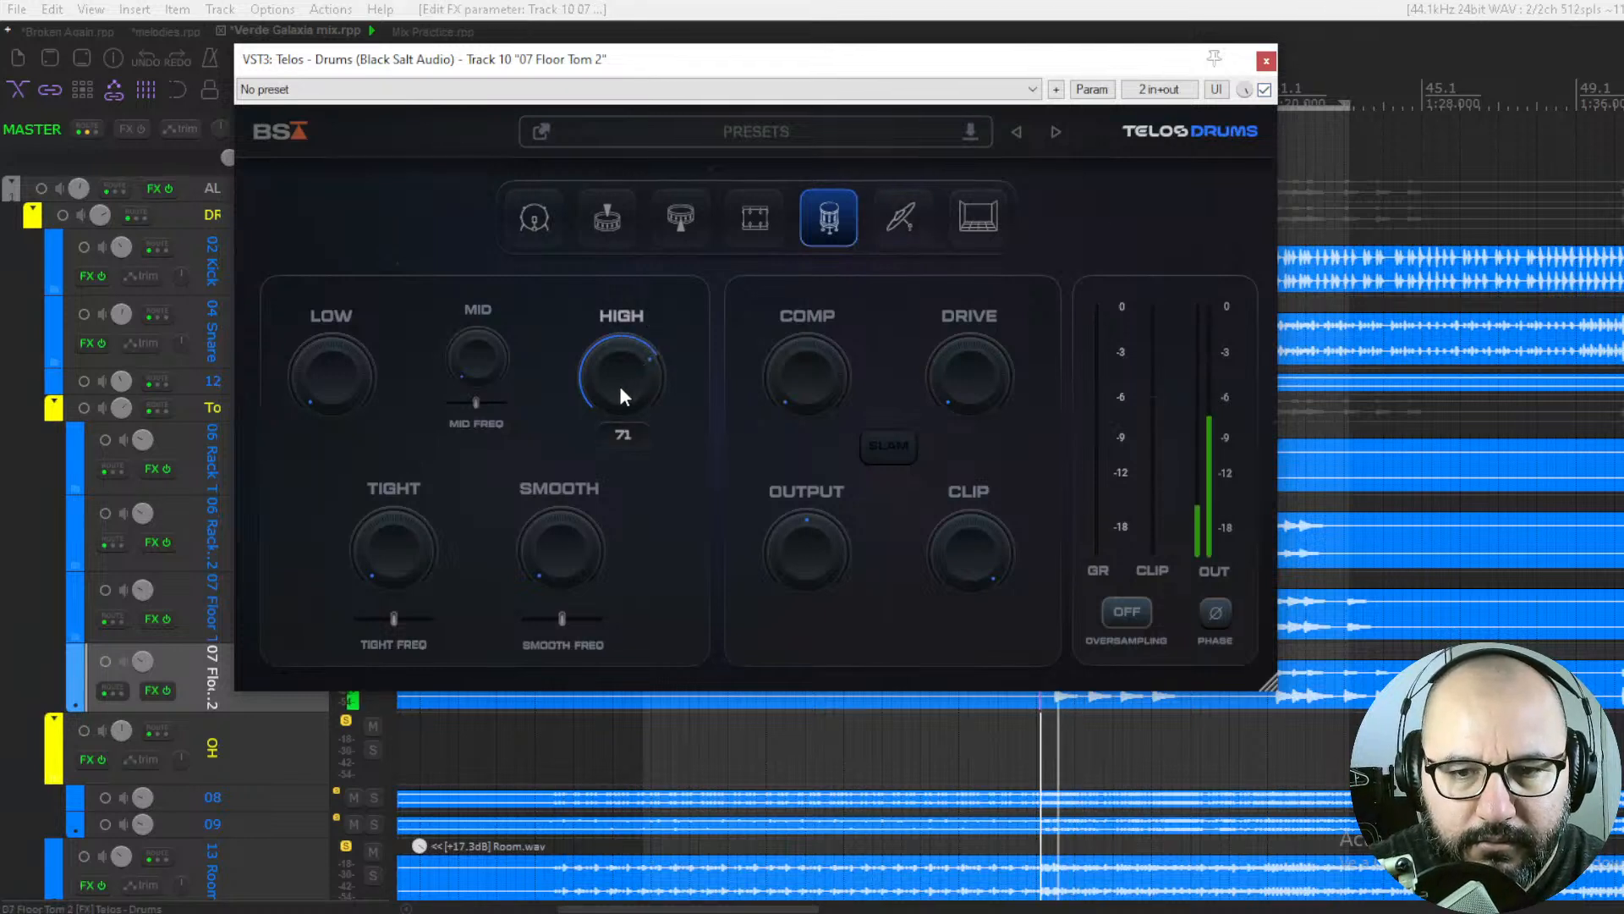
{"action": "left_click_drag", "start_coordinate": [620, 385], "coordinate": [617, 395]}
{"action": "key", "text": "space"}
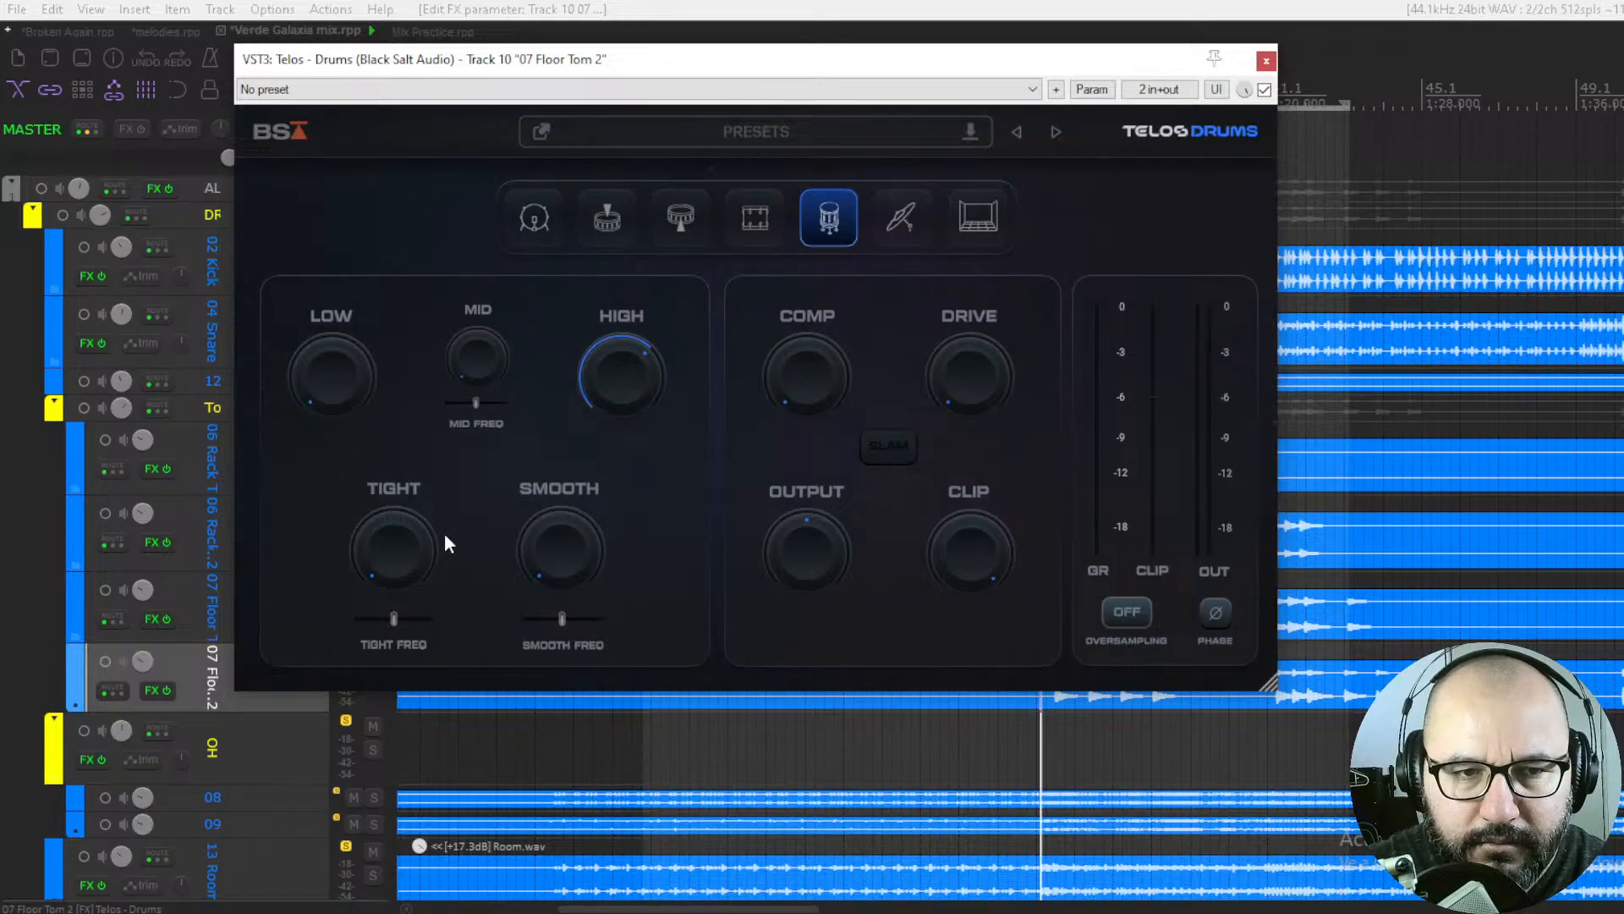
Set Floor Tom 2's Tight to 48 and Smooth to 27 during playback
{"action": "left_click_drag", "start_coordinate": [447, 542], "coordinate": [409, 490]}
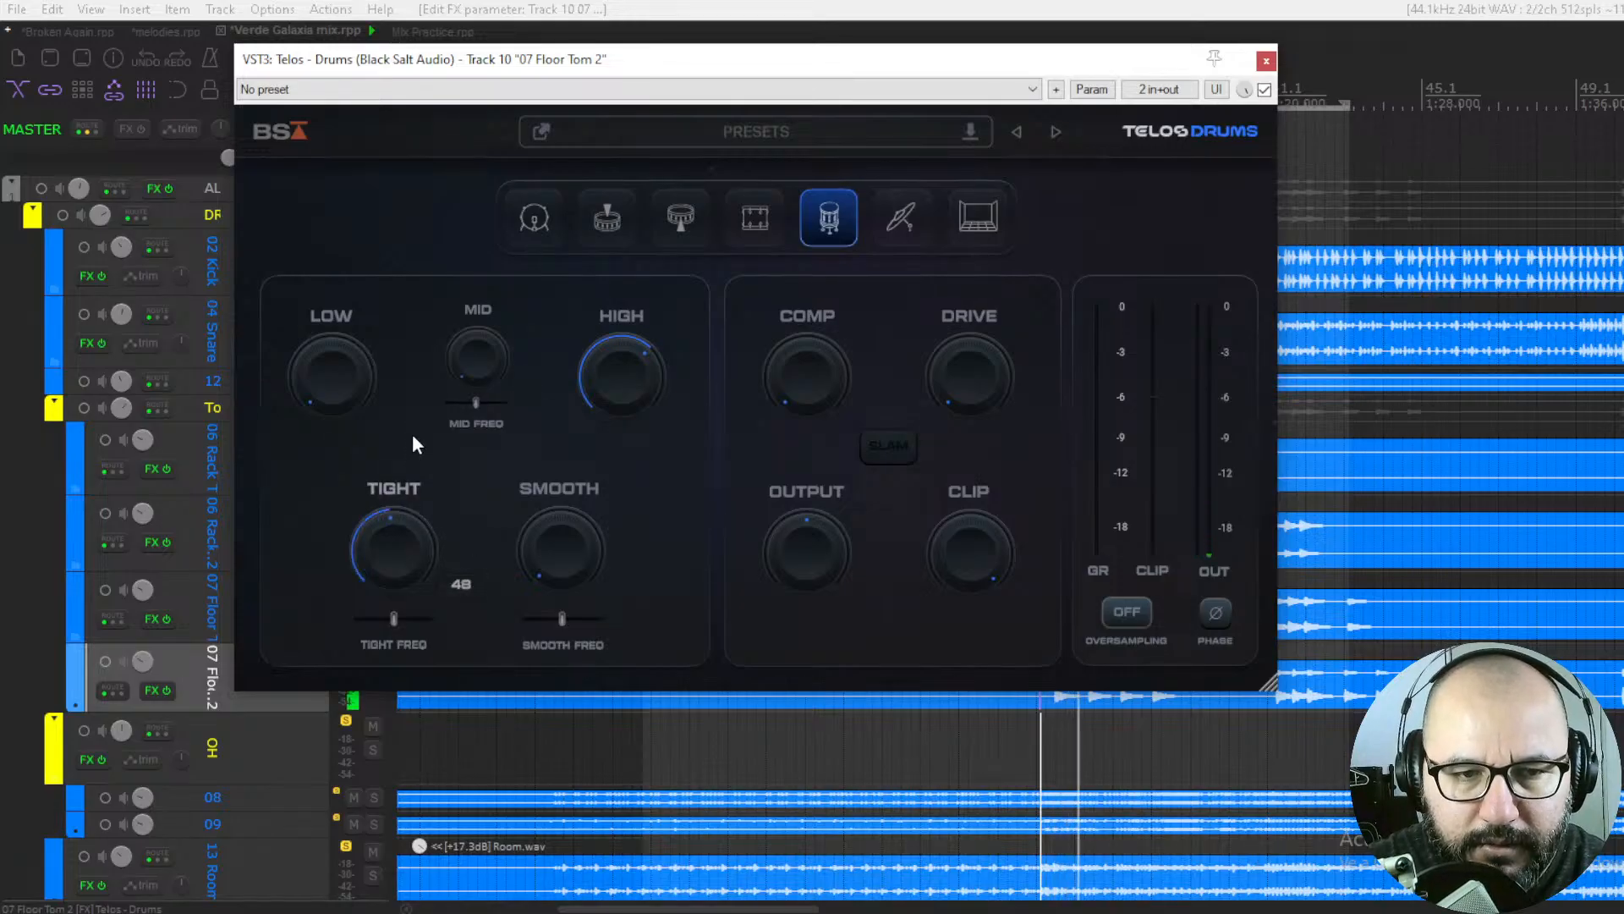
{"action": "key", "text": "space"}
{"action": "key", "text": "space"}
{"action": "left_click_drag", "start_coordinate": [546, 545], "coordinate": [519, 509]}
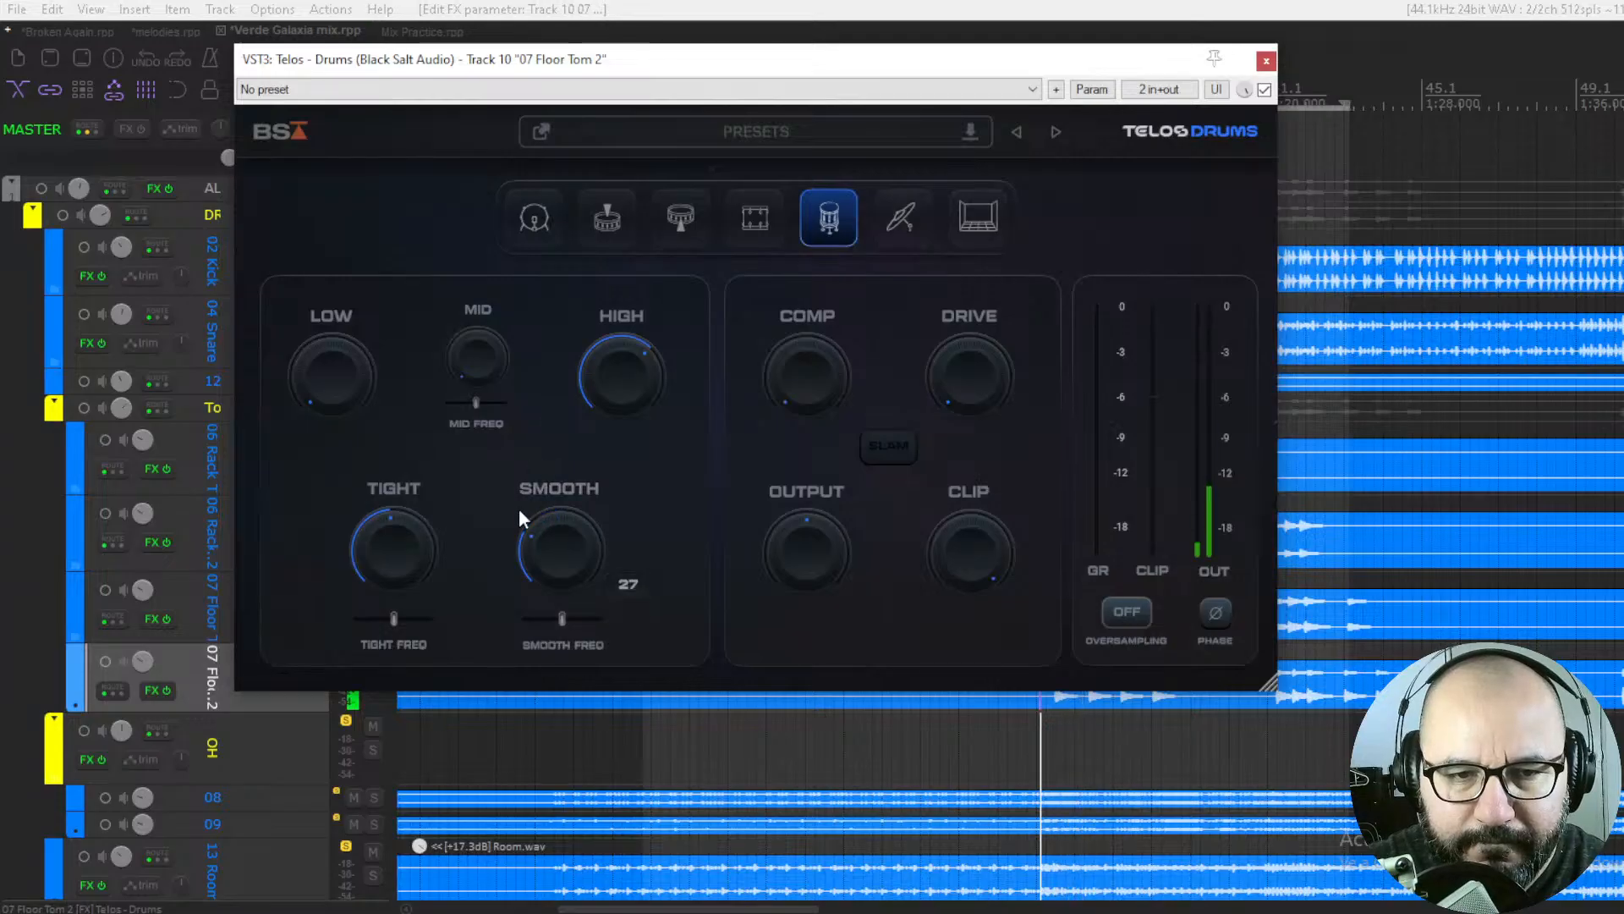
Set Floor Tom 2's Comp to 60, Drive to 42, and the Clip threshold to about -7.0 dB during playback
{"action": "left_click_drag", "start_coordinate": [802, 373], "coordinate": [817, 272]}
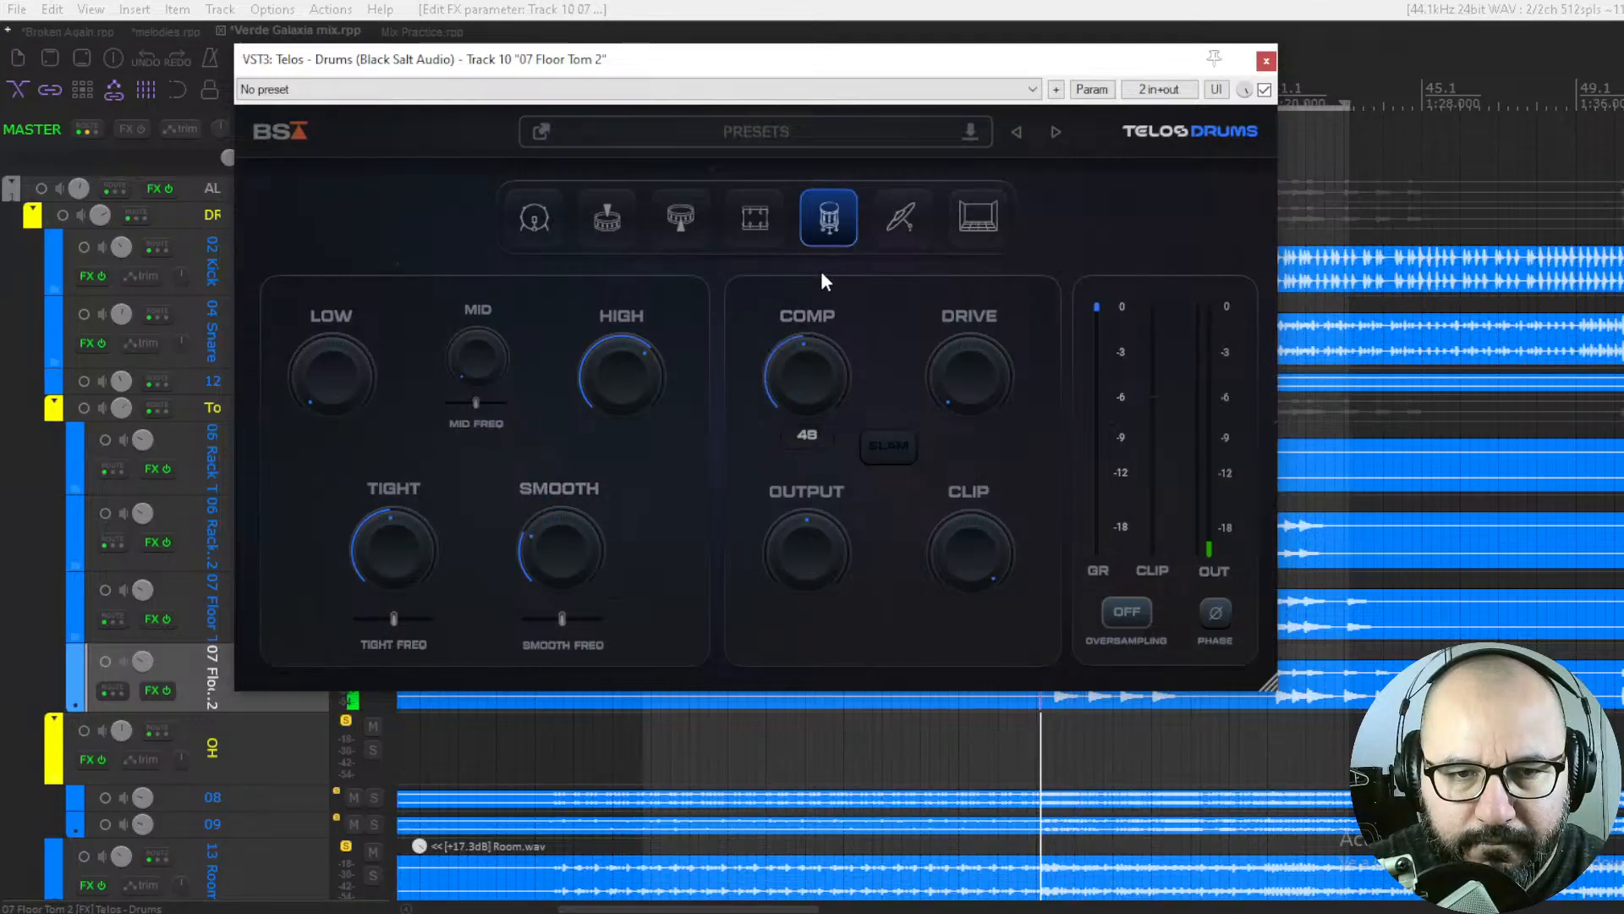
{"action": "scroll", "coordinate": [816, 368], "scroll_direction": "down", "scroll_amount": 4}
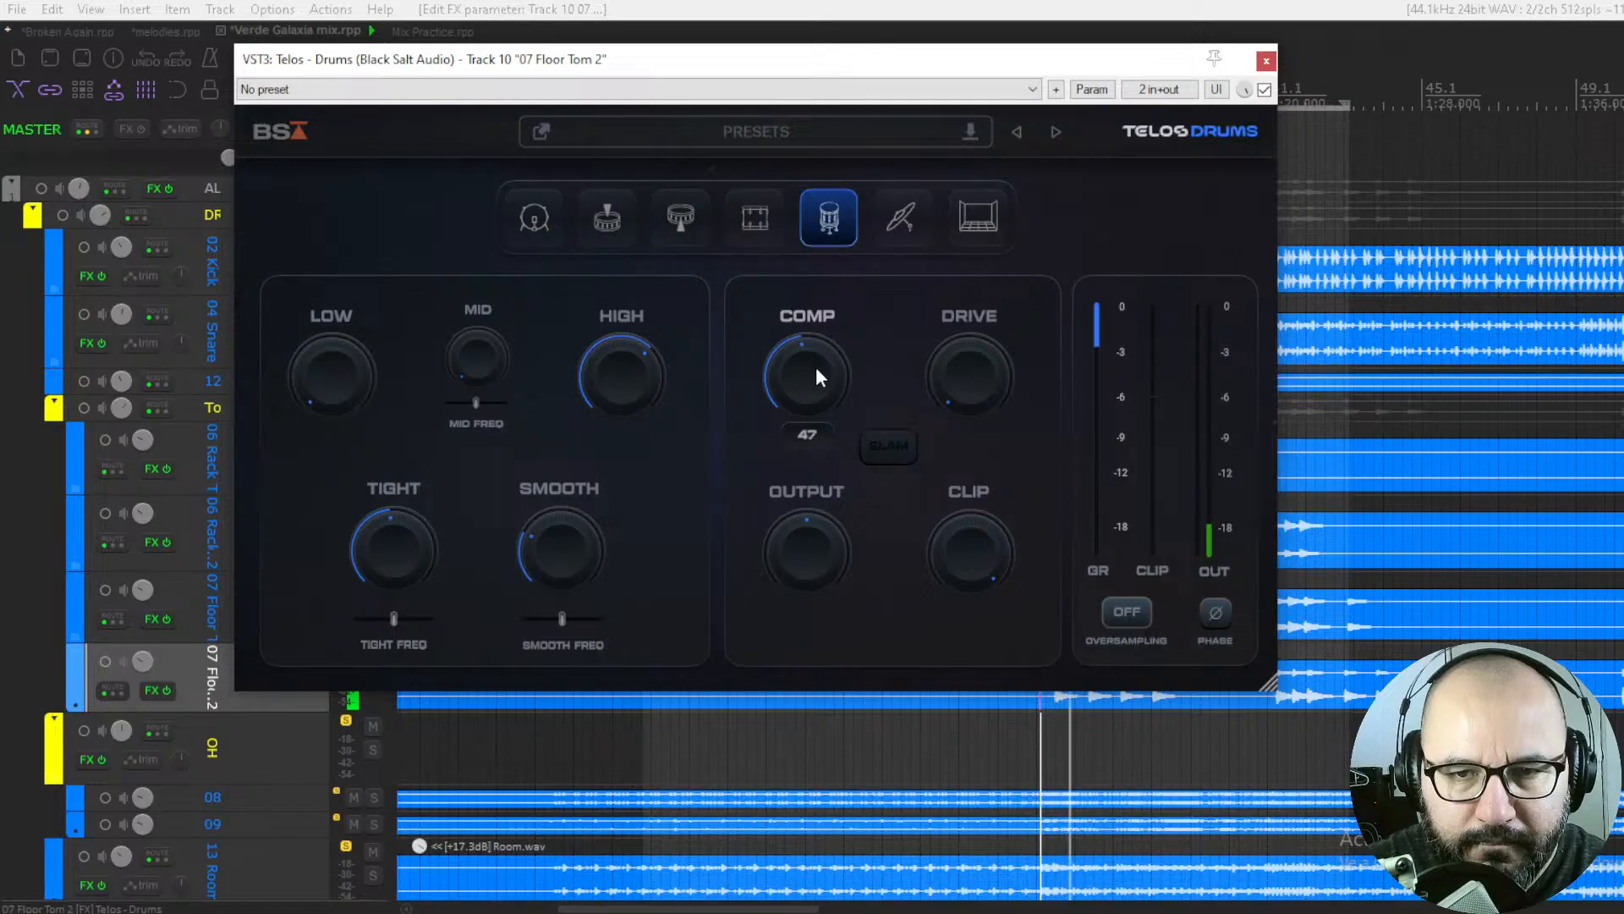
{"action": "mouse_move", "coordinate": [956, 375]}
{"action": "left_mouse_down"}
{"action": "mouse_move", "coordinate": [971, 283]}
{"action": "mouse_move", "coordinate": [941, 364]}
{"action": "left_mouse_up"}
{"action": "left_click_drag", "start_coordinate": [823, 398], "coordinate": [822, 361]}
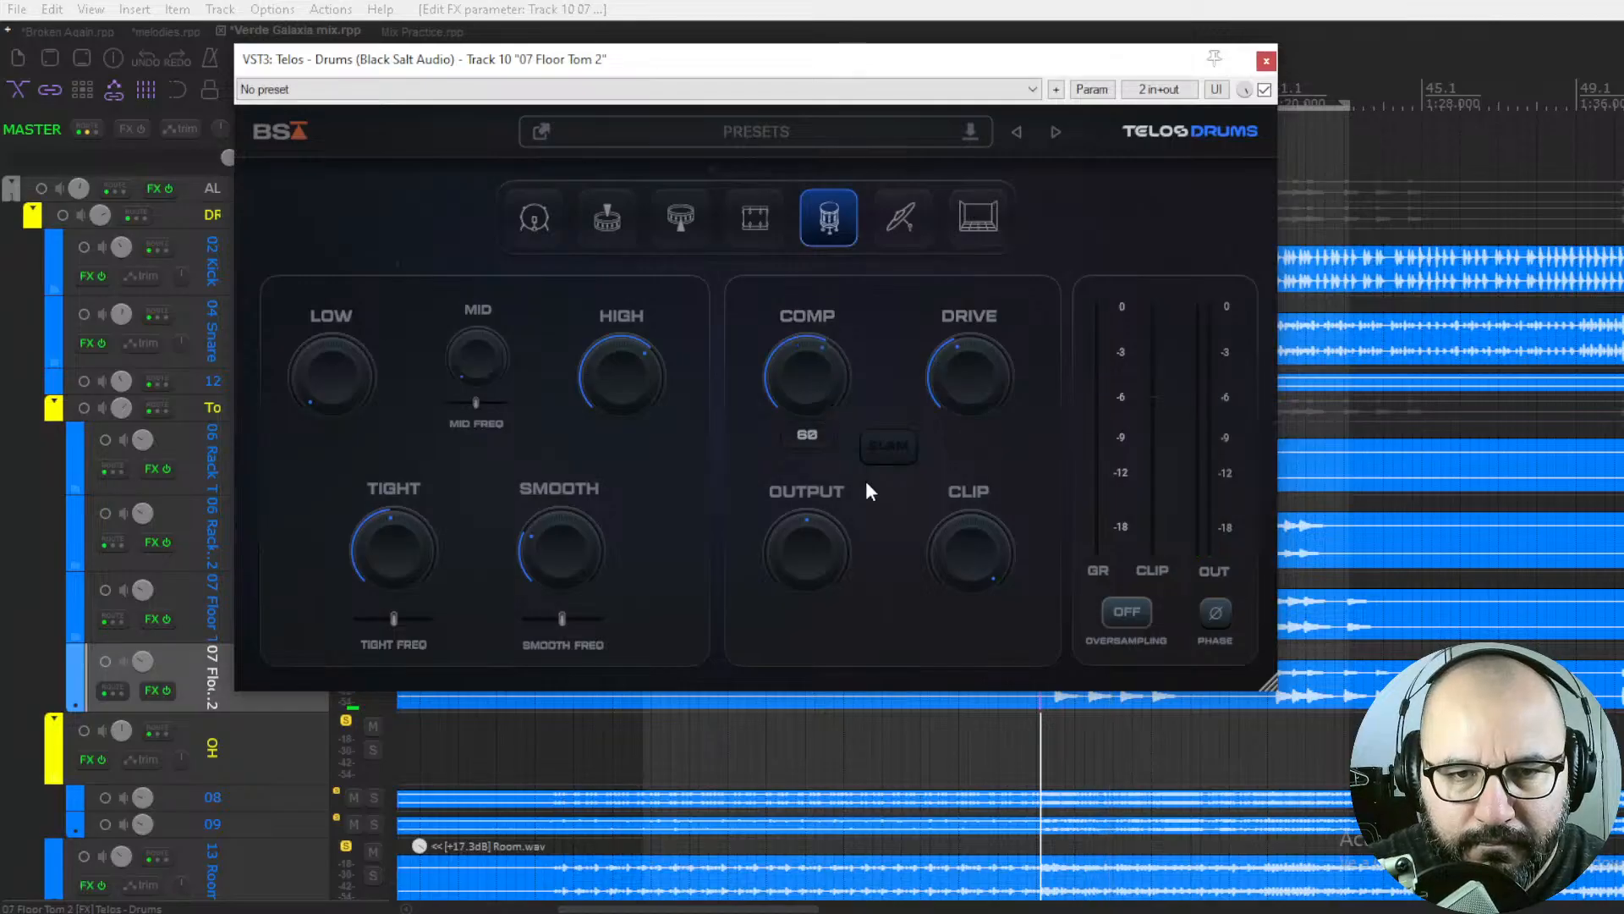
{"action": "left_click_drag", "start_coordinate": [977, 543], "coordinate": [963, 760]}
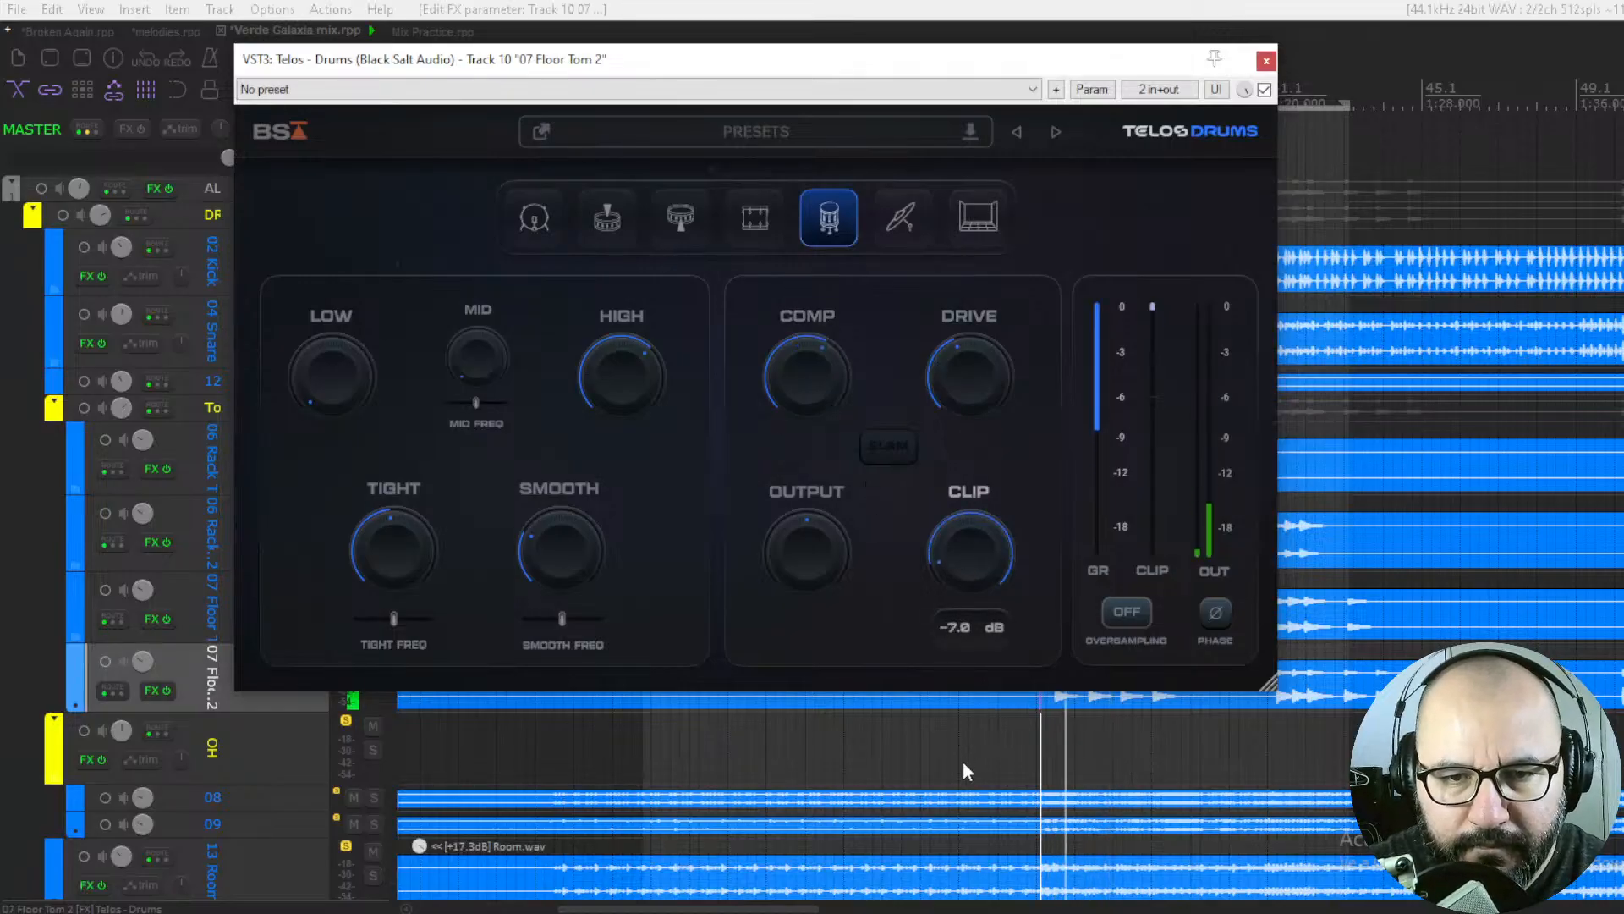
Compare Floor Tom 2 with Telos Drums bypassed and active during playback
{"action": "left_click", "coordinate": [1264, 90]}
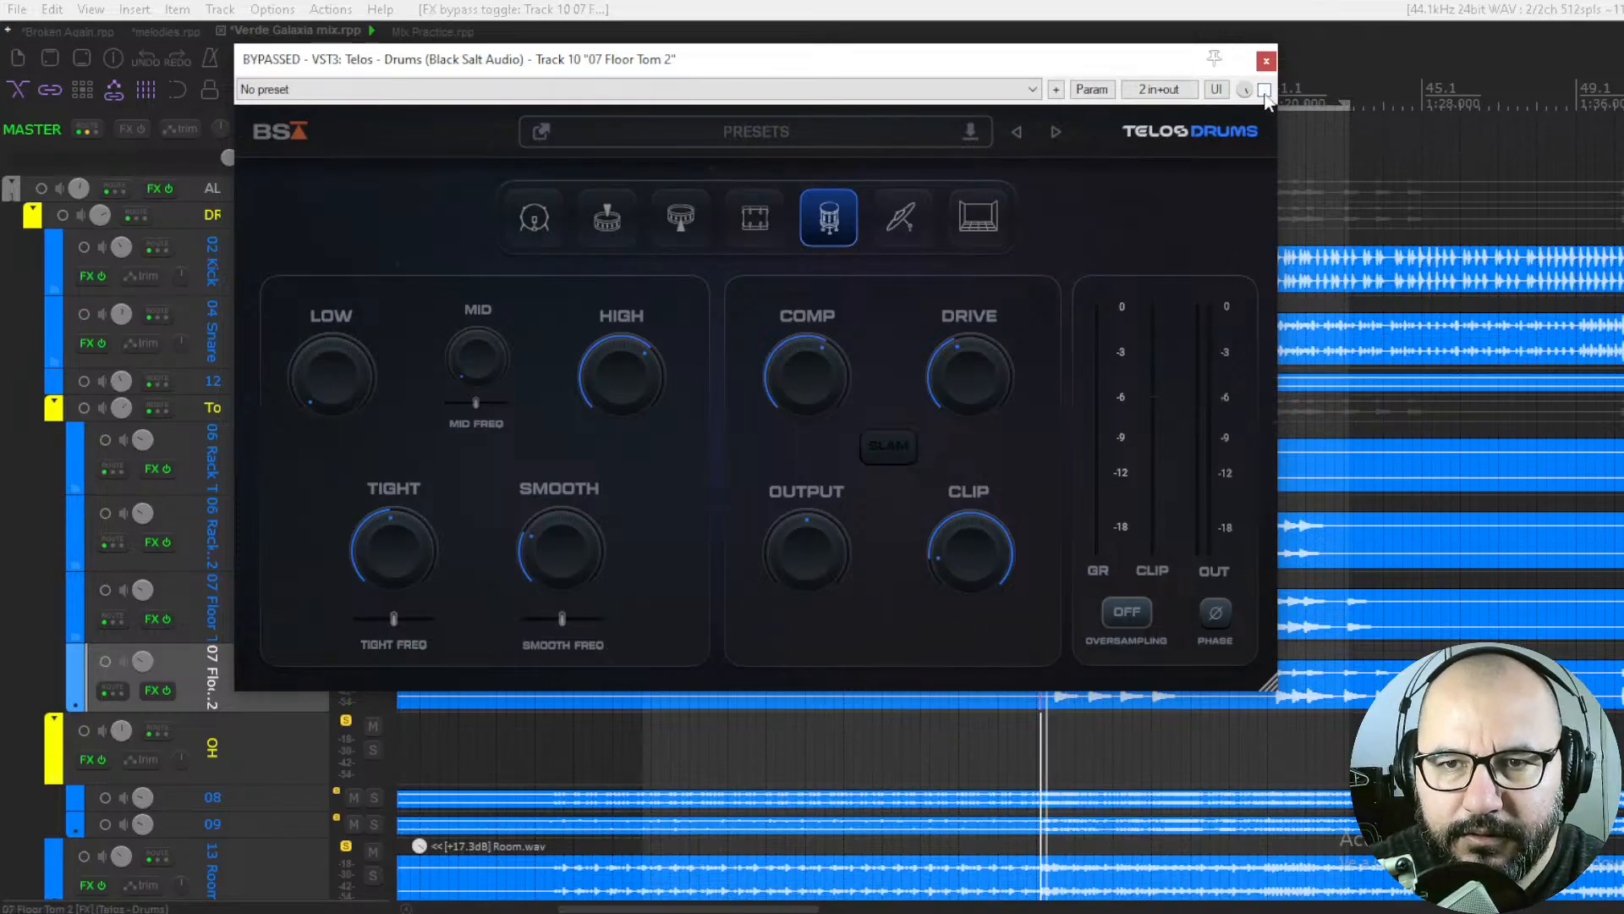
{"action": "left_click", "coordinate": [1263, 90]}
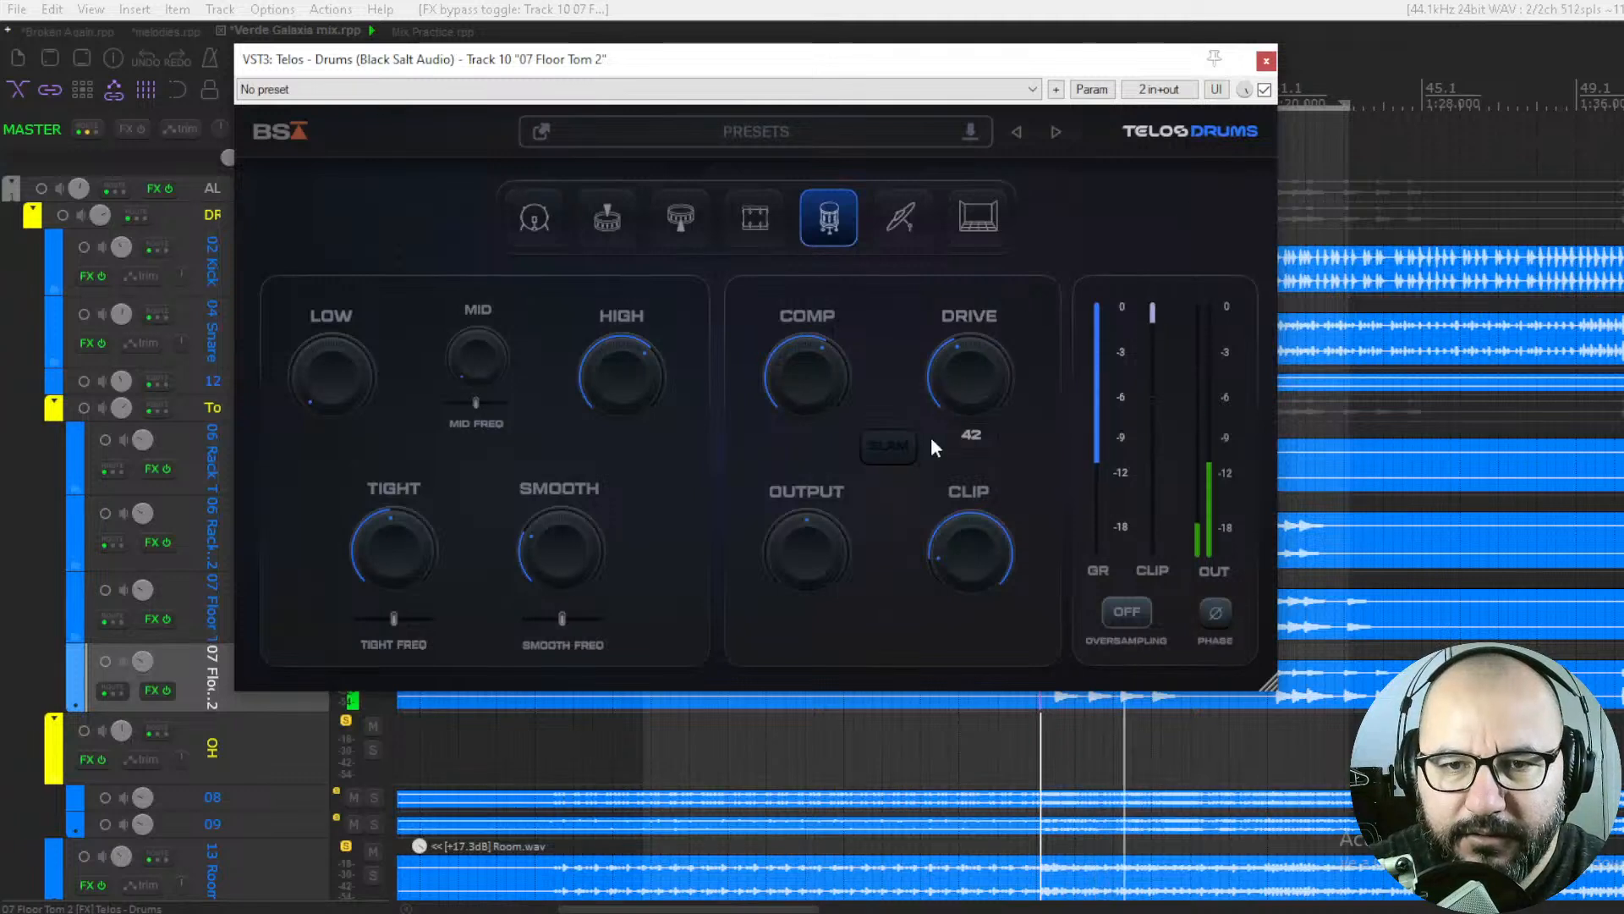
{"action": "mouse_move", "coordinate": [961, 520]}
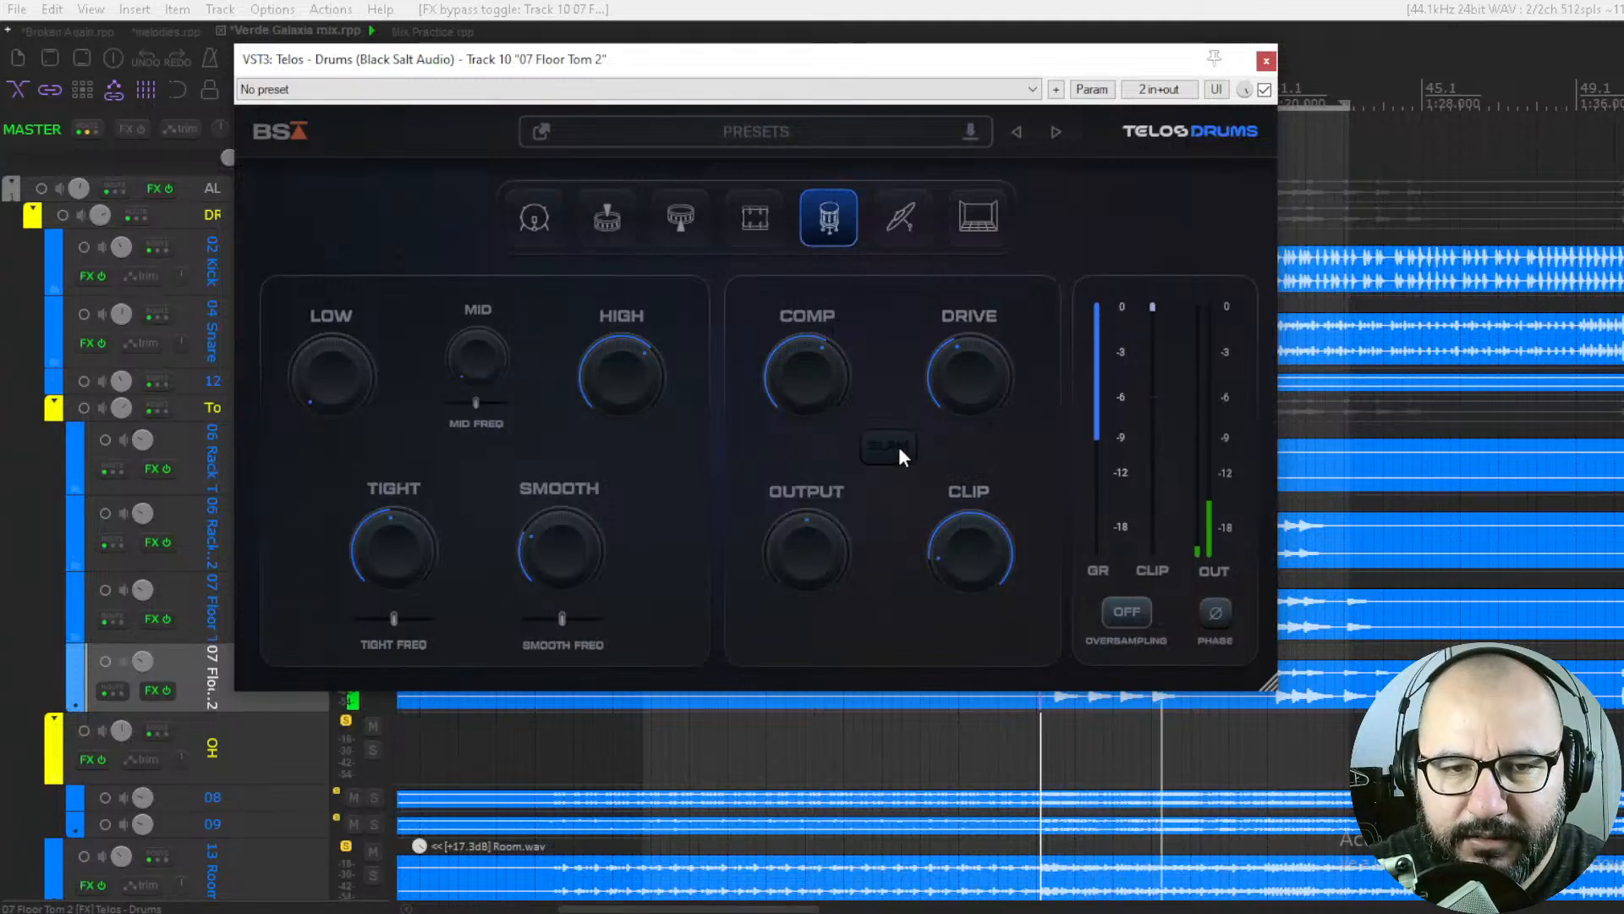
{"action": "mouse_move", "coordinate": [954, 415]}
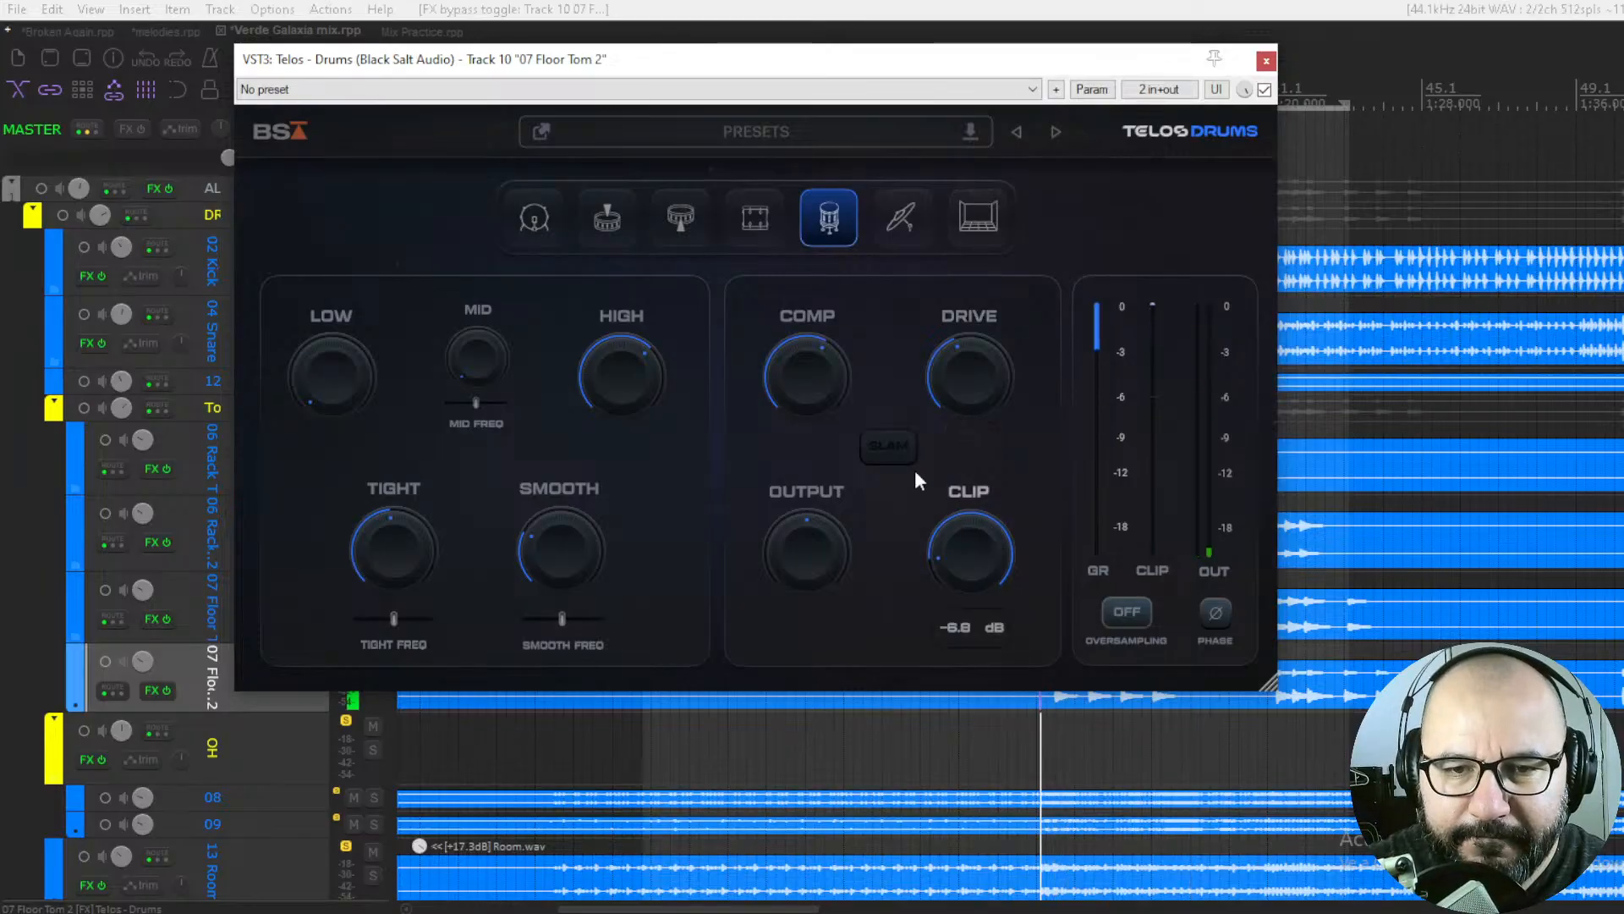
Lower Floor Tom 2's Comp slightly, audition the result, and close Telos Drums
{"action": "key", "text": "space"}
{"action": "mouse_move", "coordinate": [825, 398]}
{"action": "key", "text": "space"}
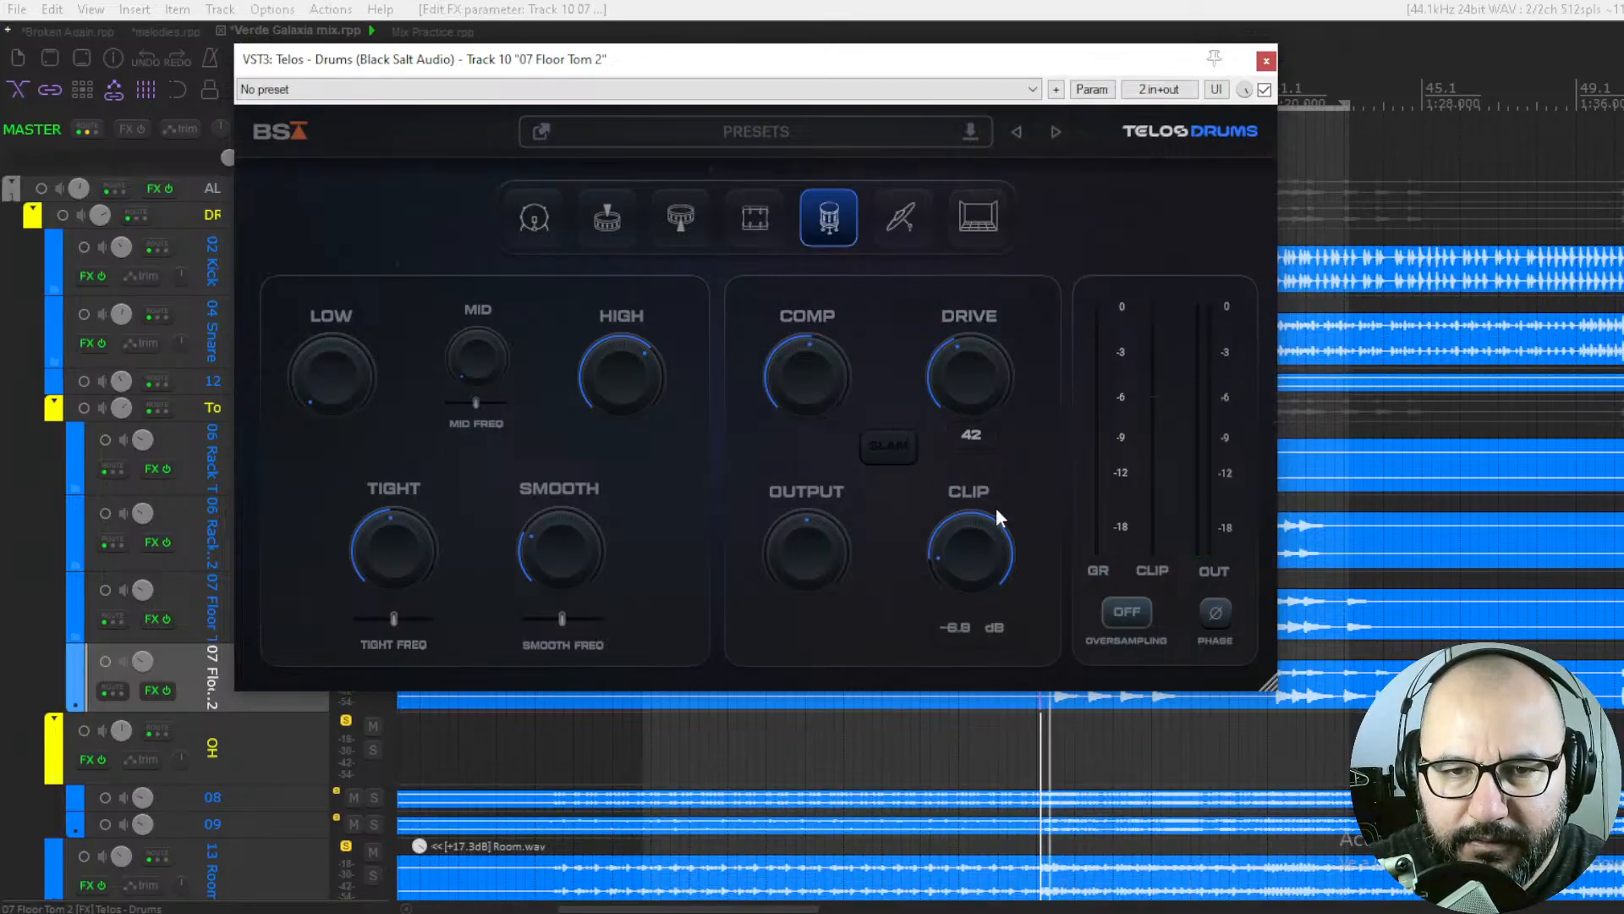
{"action": "left_click_drag", "start_coordinate": [1033, 63], "coordinate": [1012, 137]}
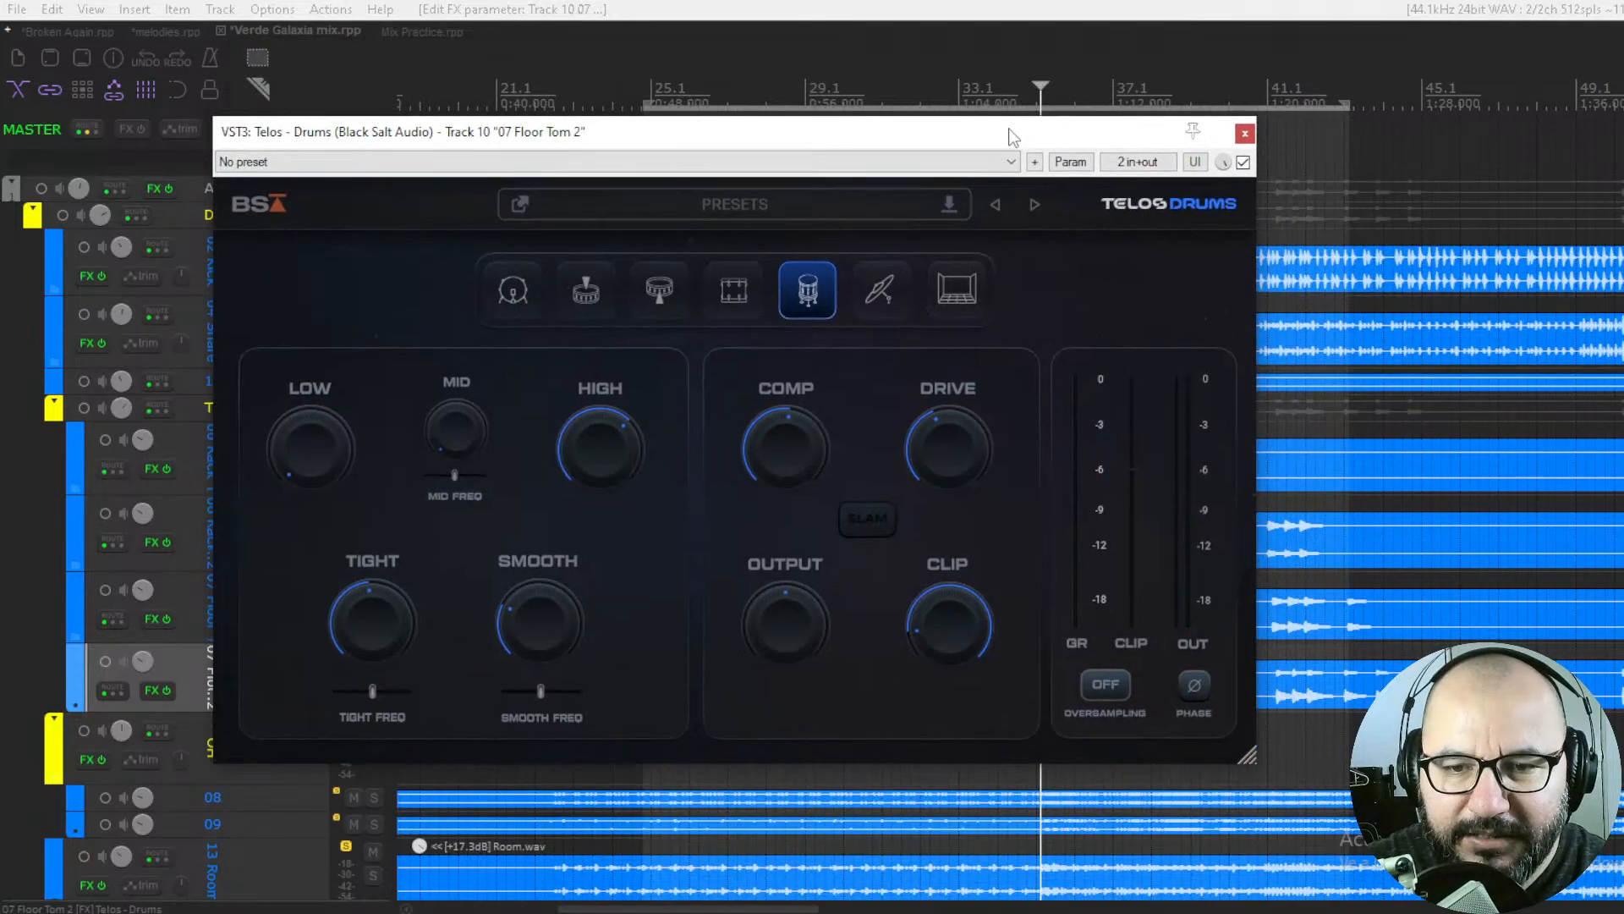
{"action": "left_click", "coordinate": [1244, 133]}
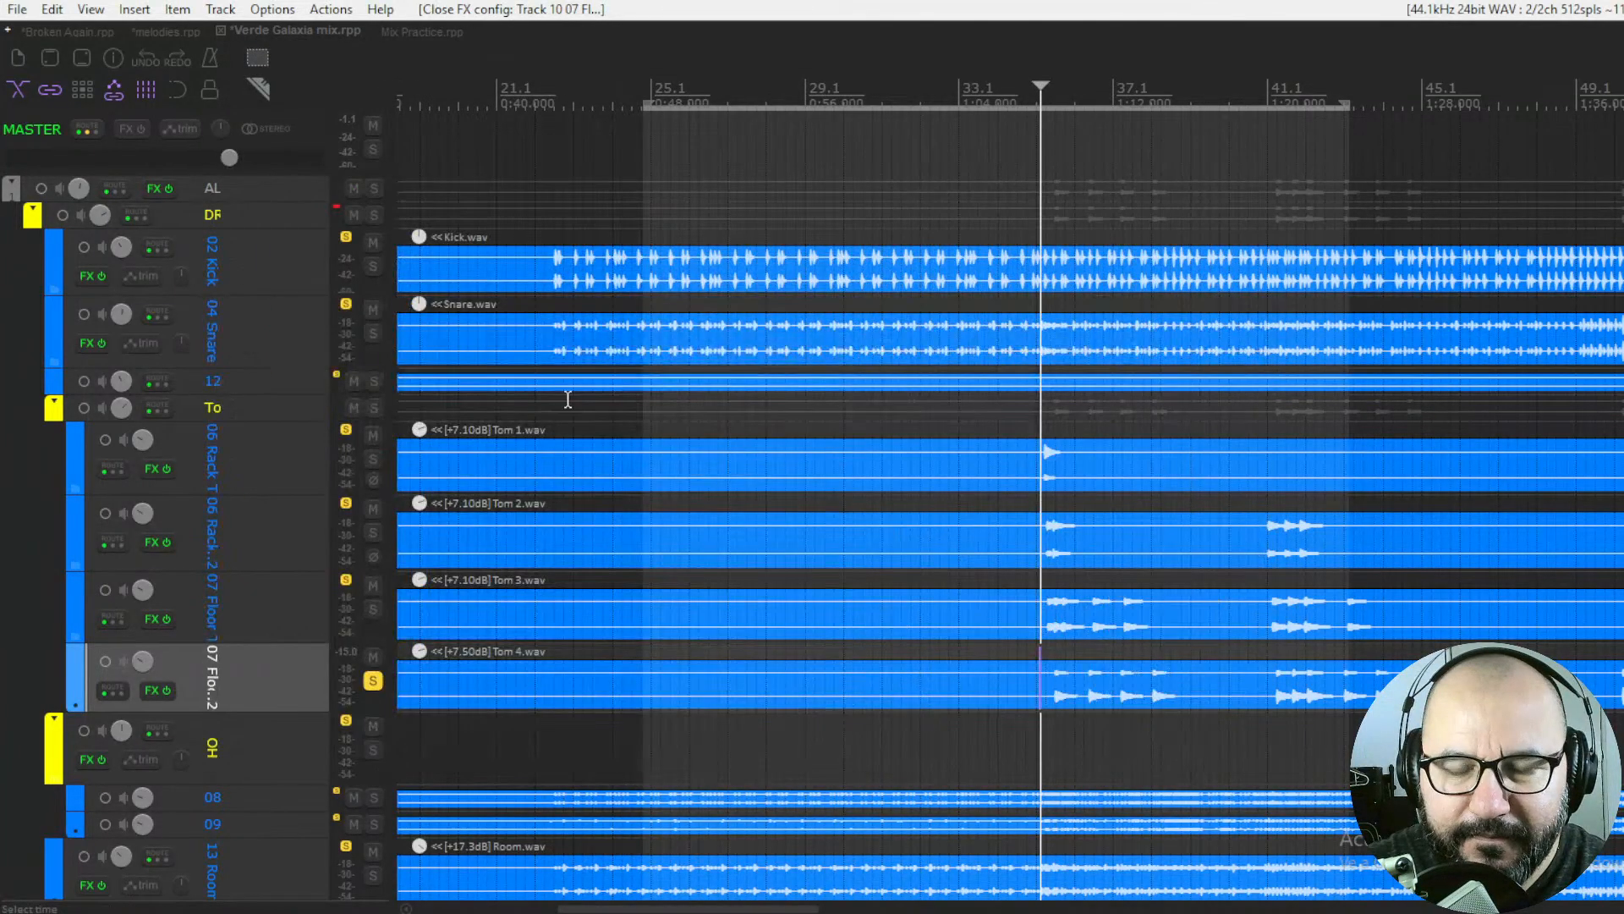
Solo the Toms bus instead of Floor Tom 2 and compare playback with all track FX enabled and disabled
{"action": "left_click", "coordinate": [374, 681]}
{"action": "left_click", "coordinate": [374, 409]}
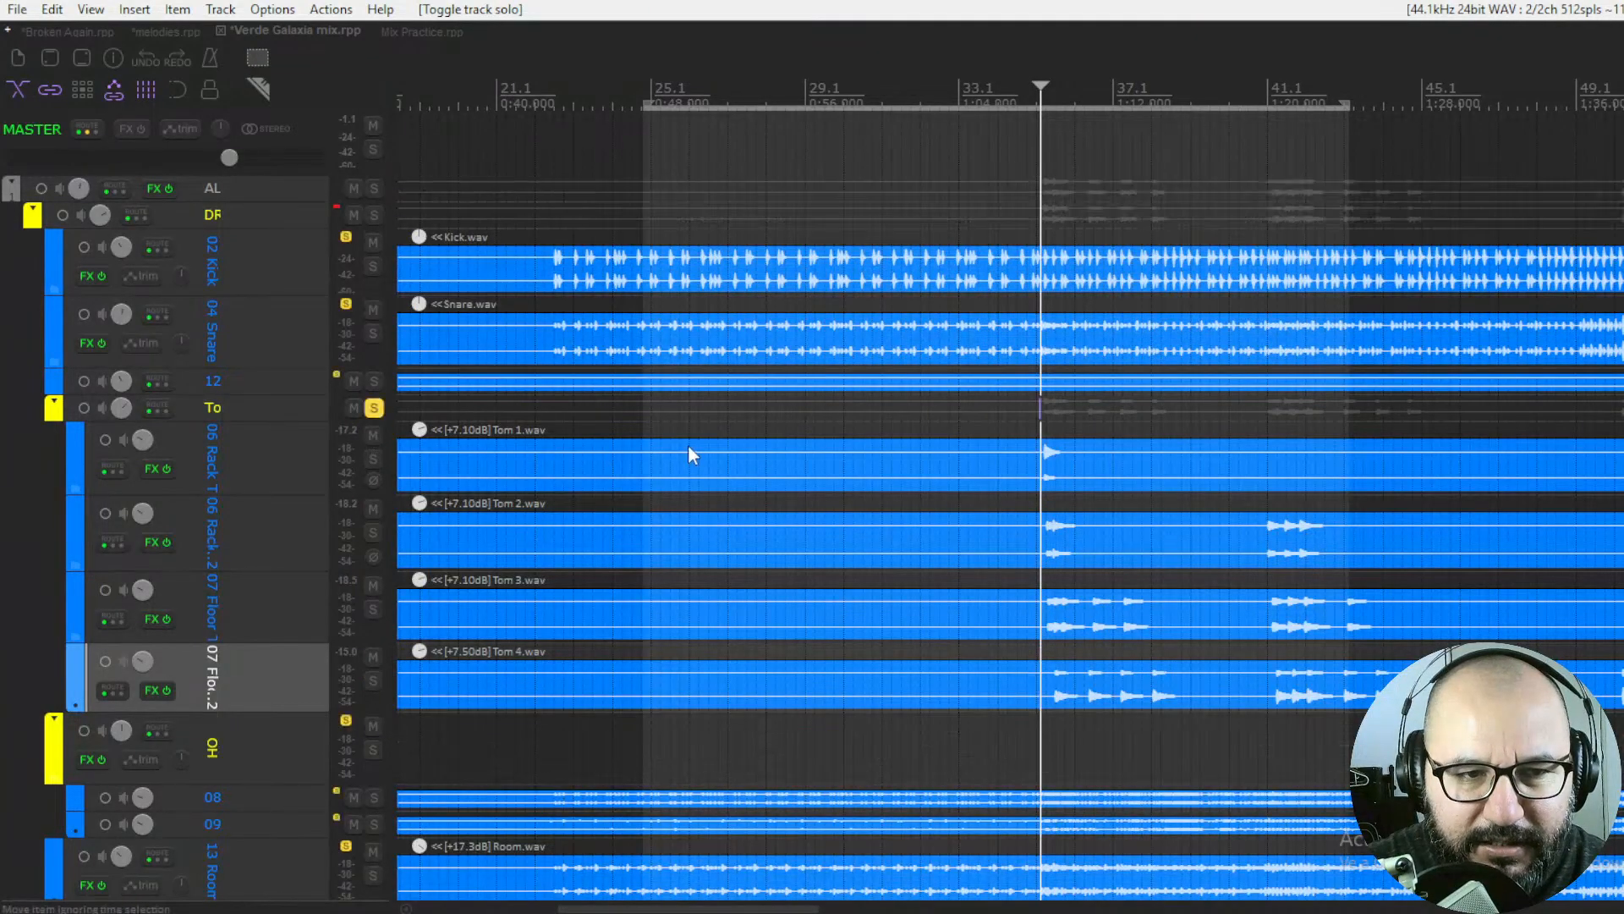
{"action": "key", "text": "space"}
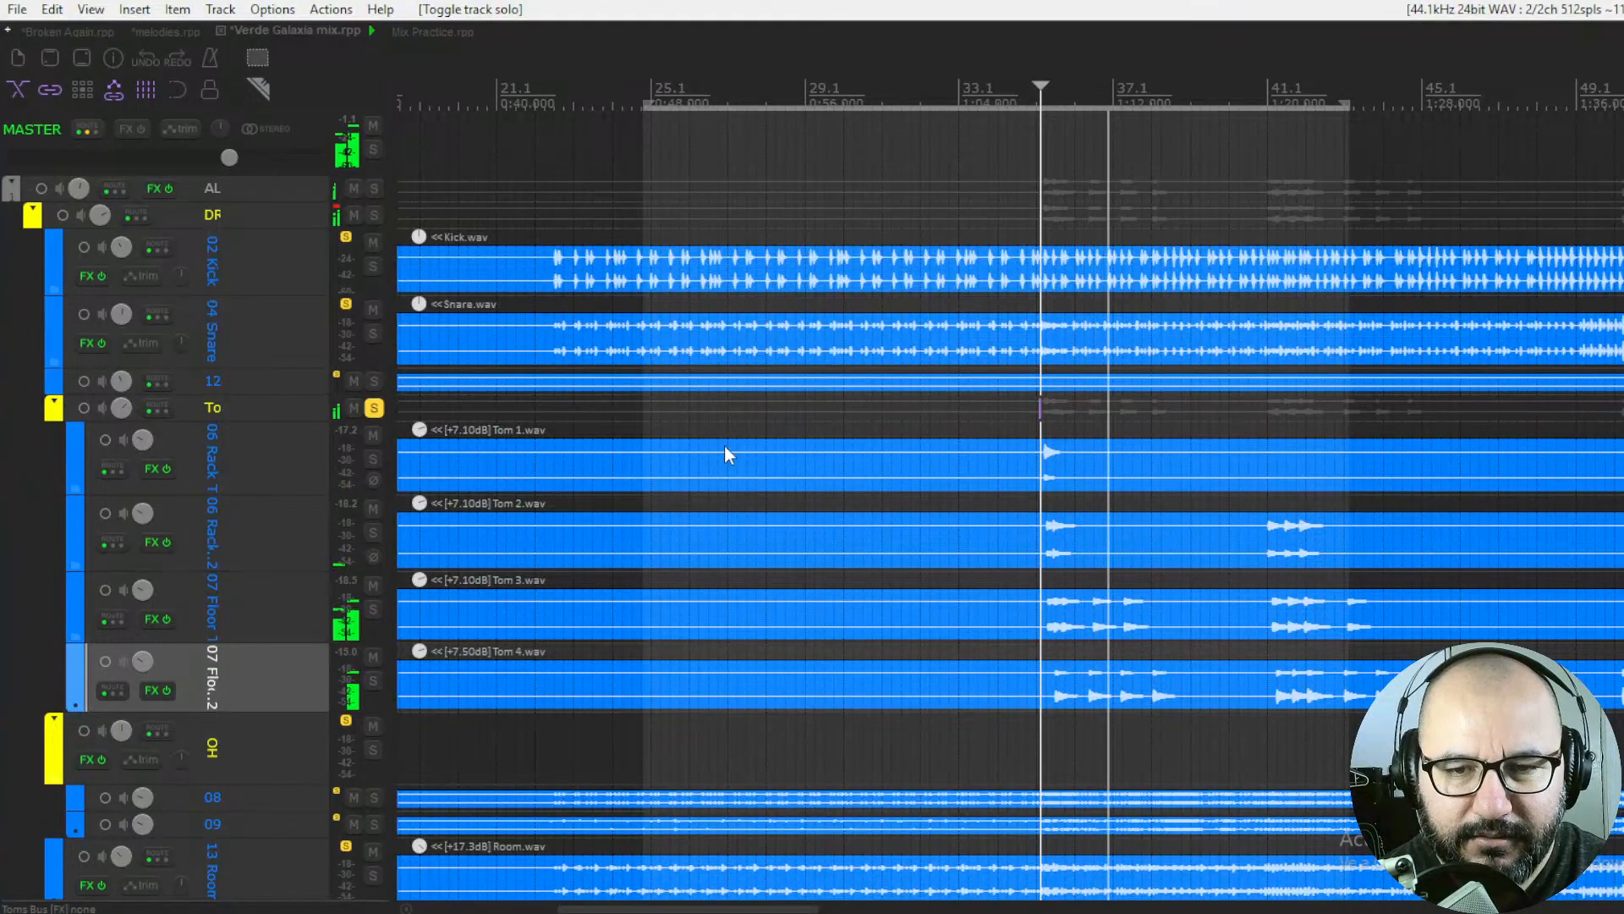
{"action": "key", "text": "space"}
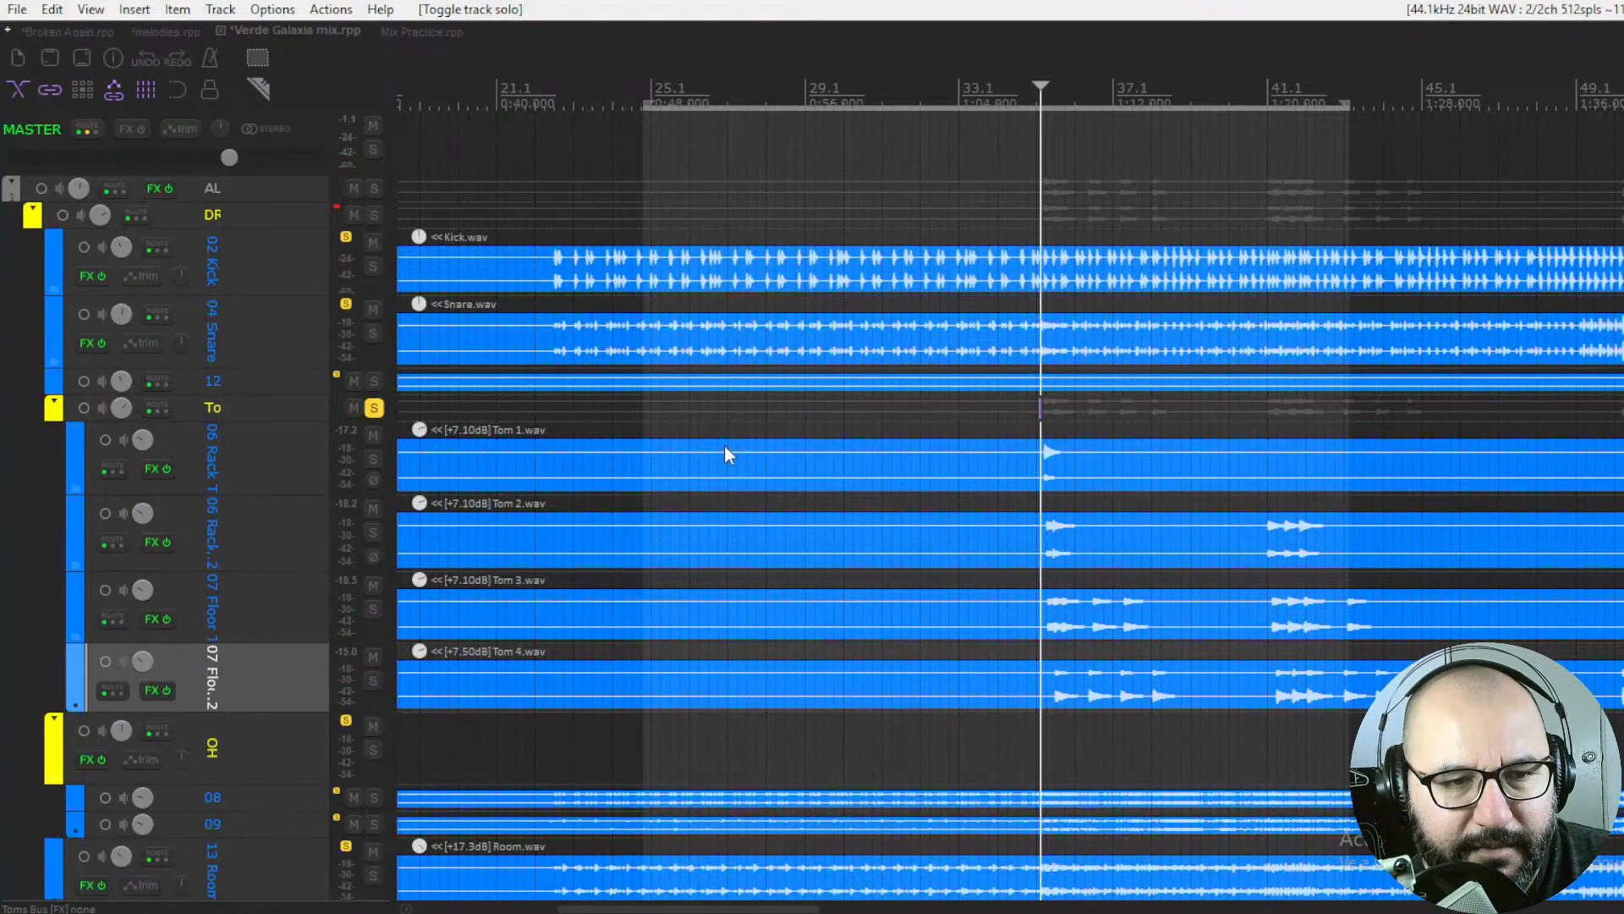
{"action": "key", "text": "b"}
{"action": "key", "text": "space"}
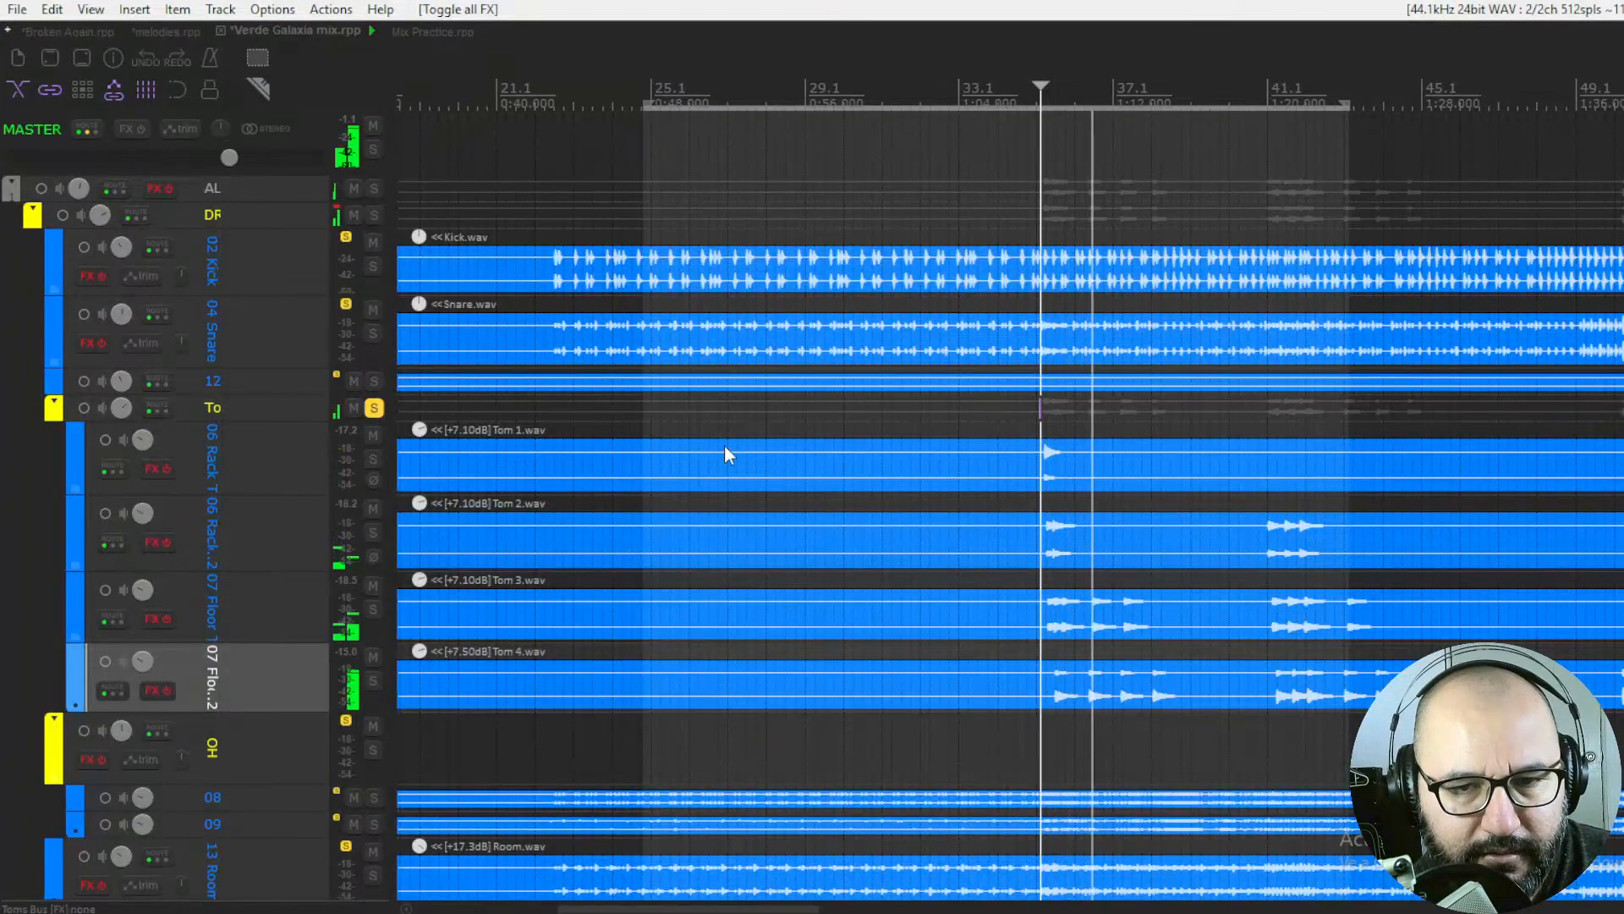
{"action": "key", "text": "b"}
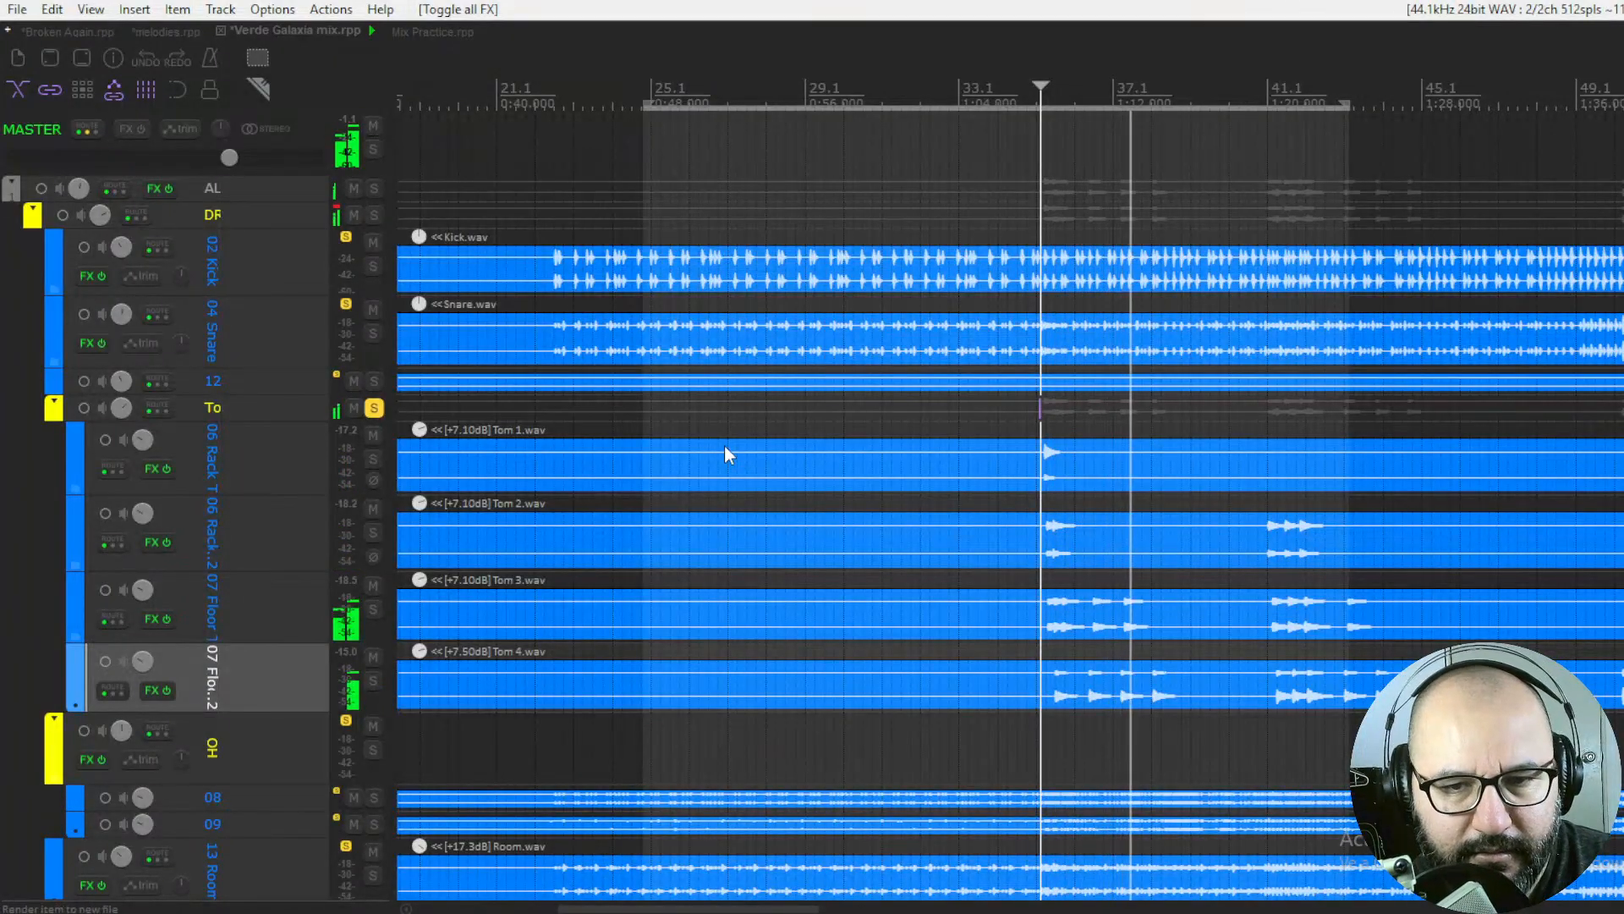
{"action": "key", "text": "space"}
Solo the DRUMS bus instead of the Toms bus and compare the full kit with all track FX enabled, disabled, and re-enabled
{"action": "left_click", "coordinate": [373, 407]}
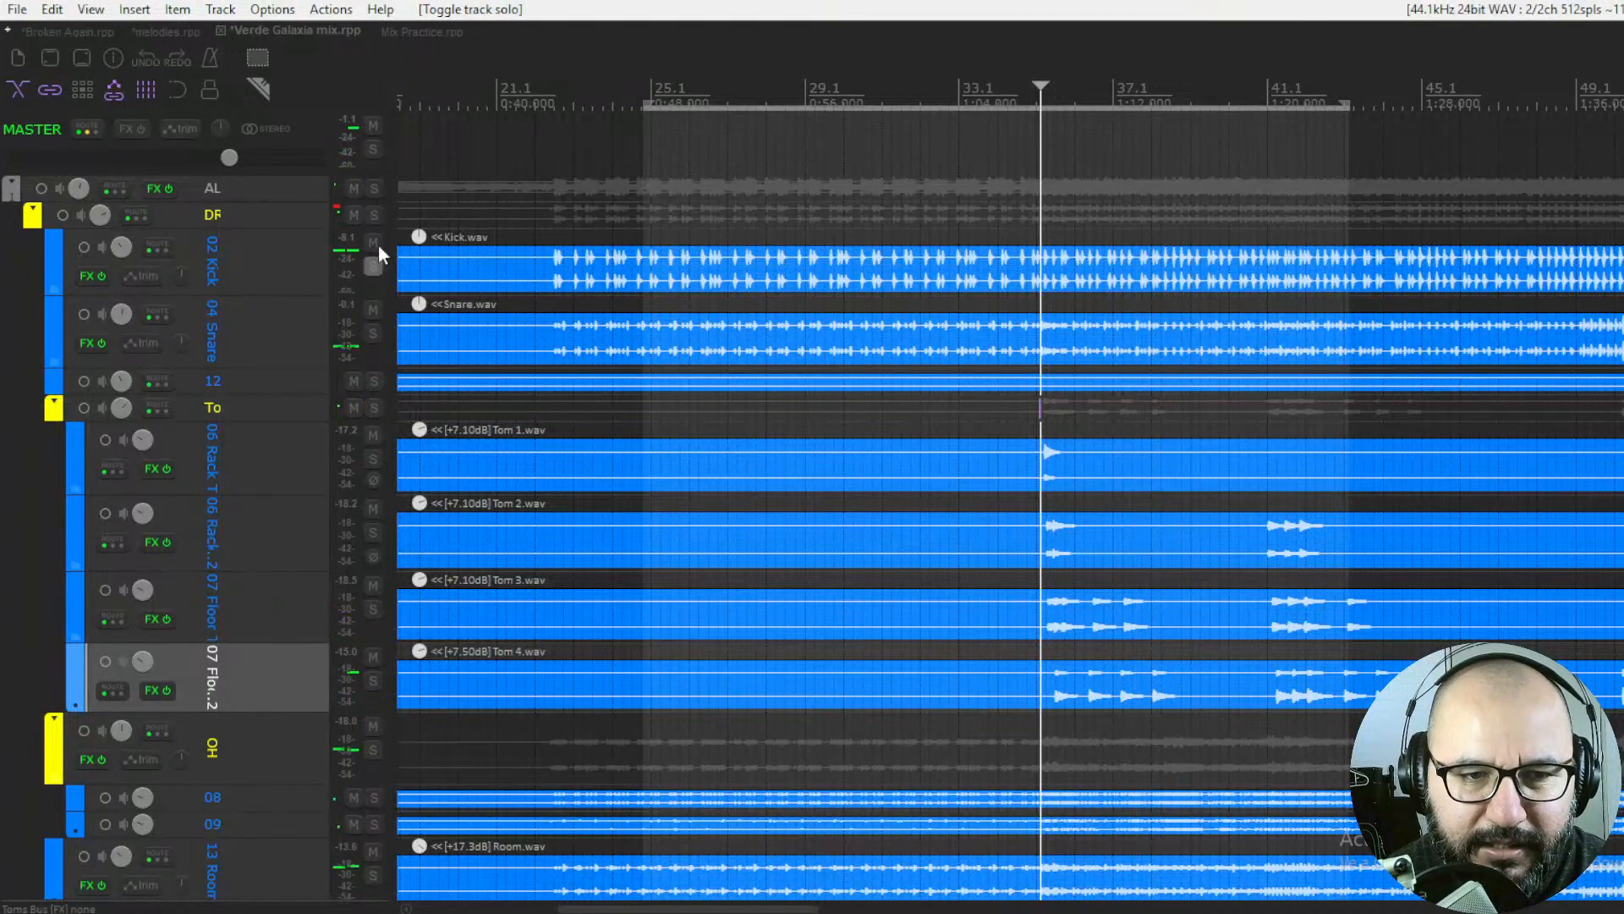
{"action": "left_click", "coordinate": [374, 215]}
{"action": "key", "text": "space"}
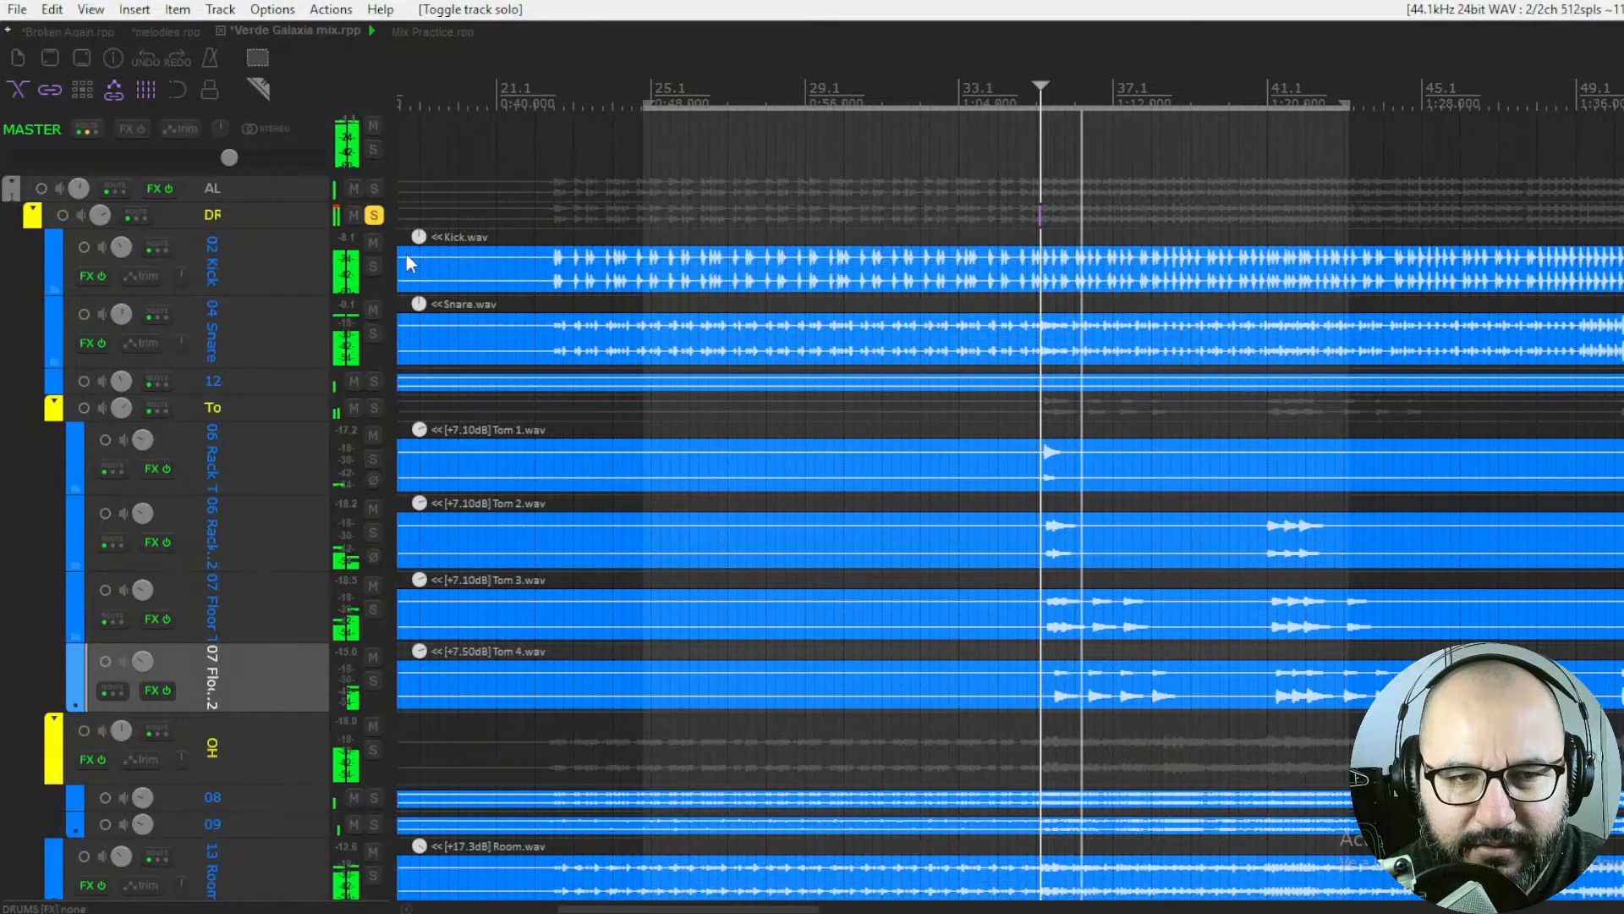
{"action": "key", "text": "space"}
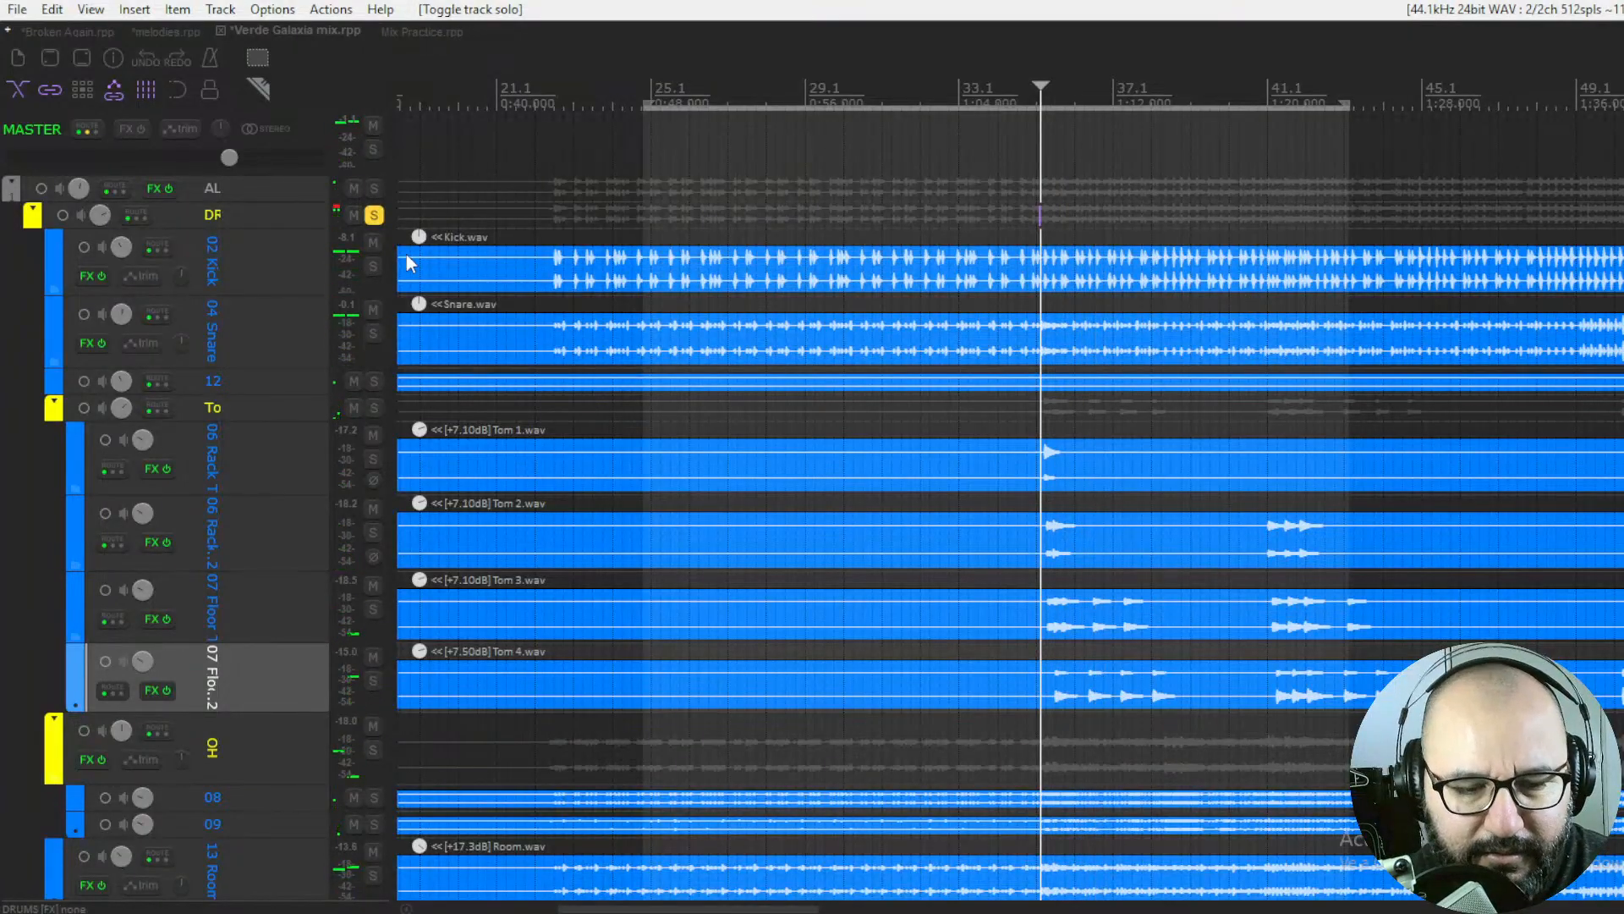
{"action": "key", "text": "shift+b"}
{"action": "key", "text": "space"}
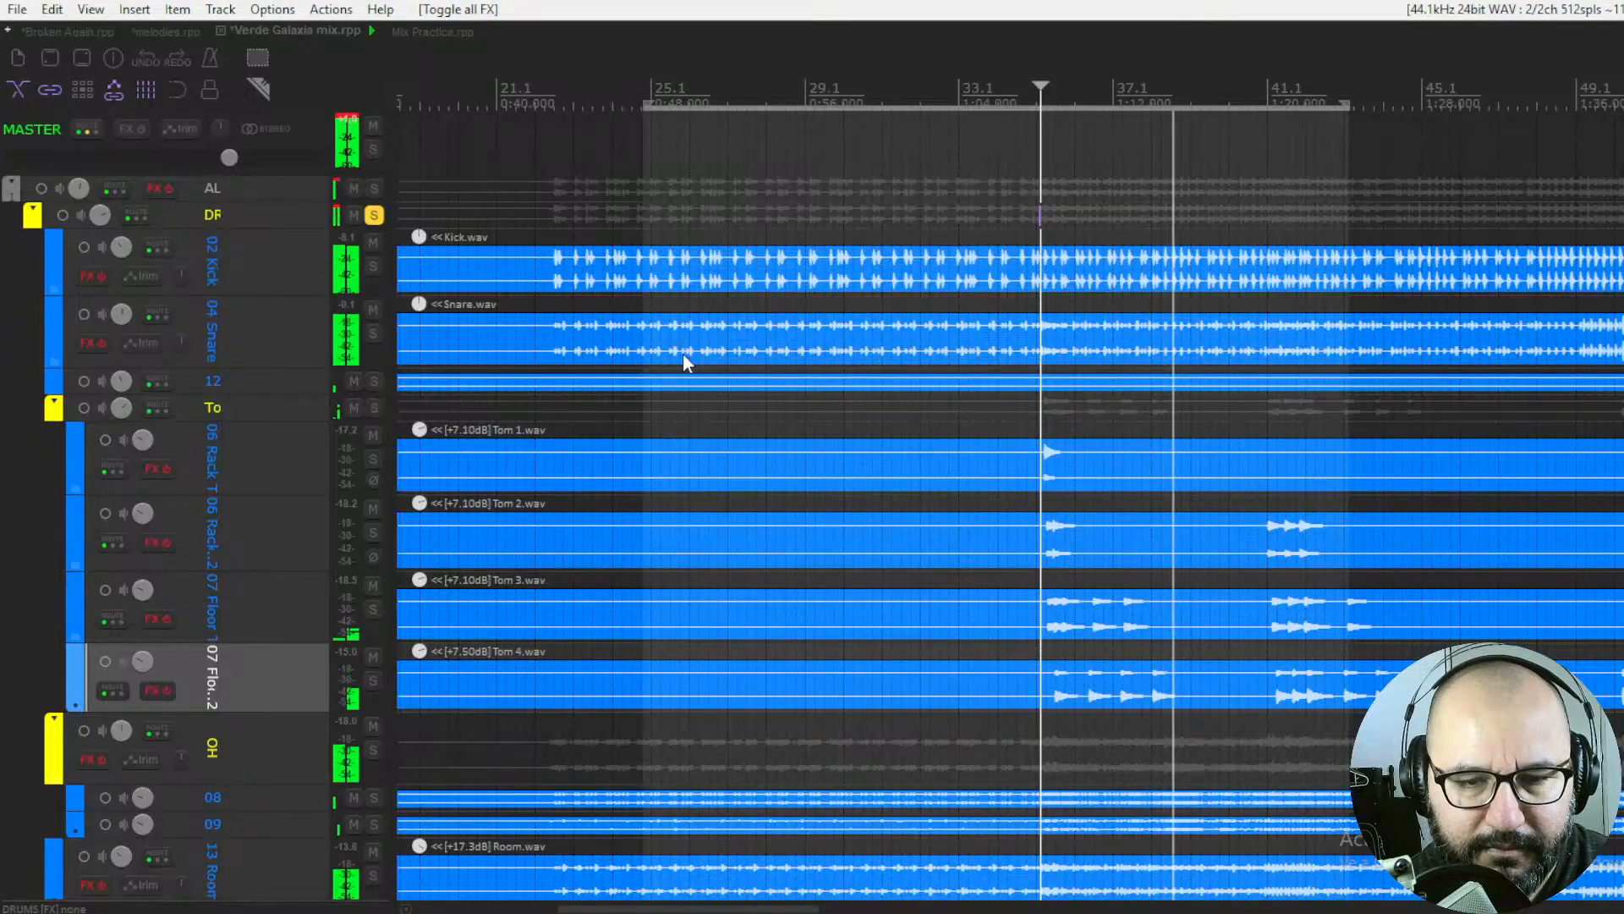
{"action": "key", "text": "space"}
{"action": "key", "text": "alt+b"}
{"action": "key", "text": "alt+space"}
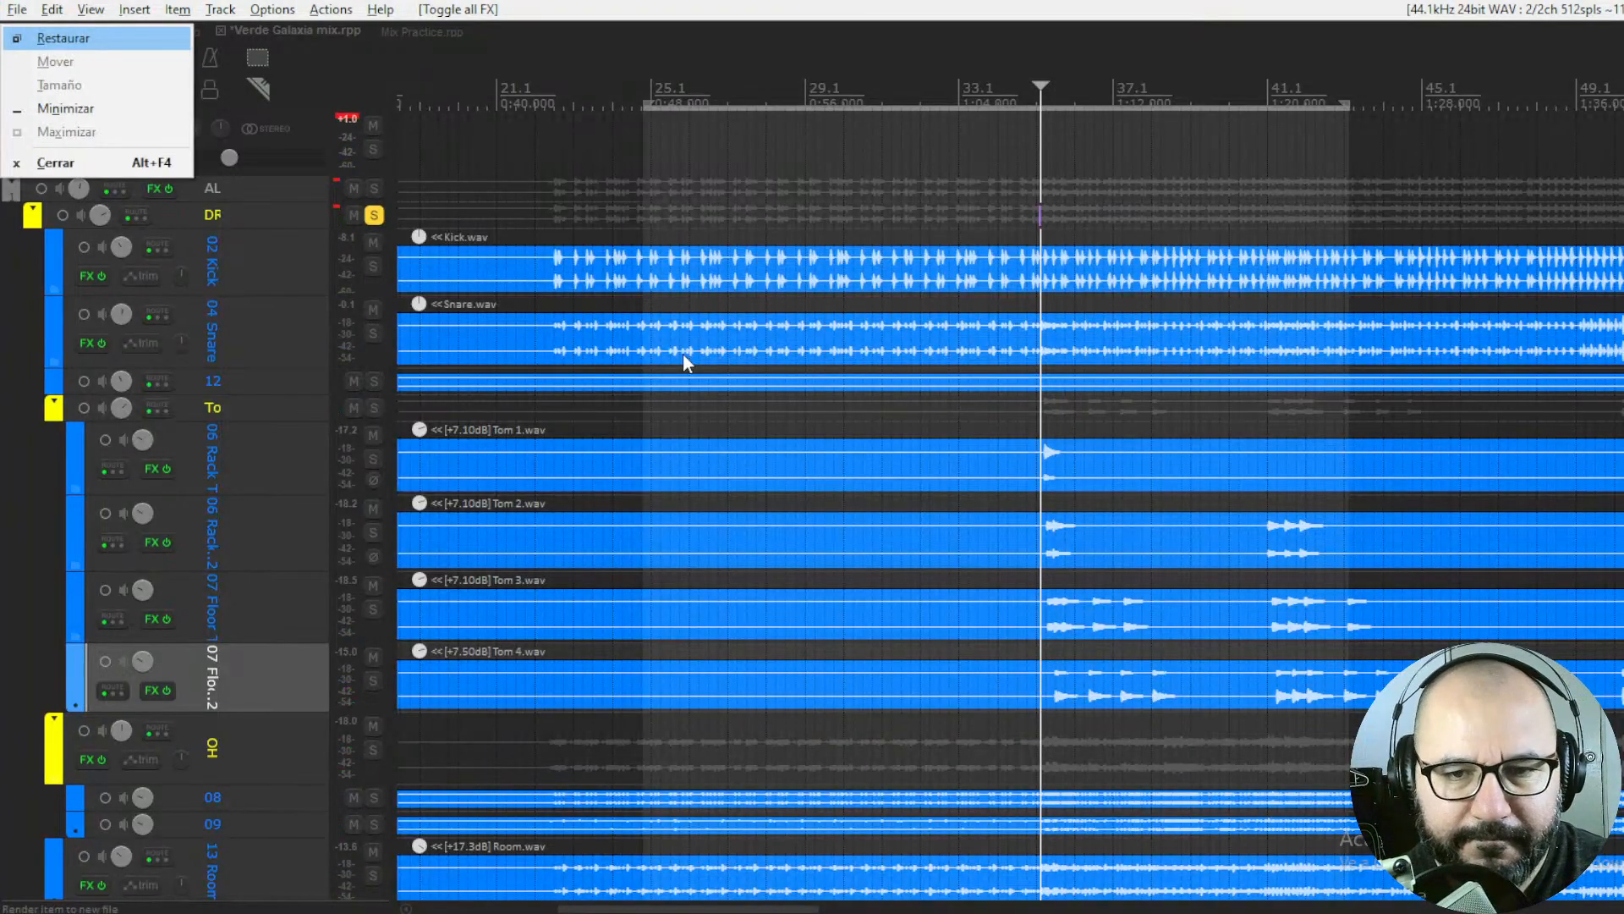
{"action": "key", "text": "Escape"}
{"action": "key", "text": "space"}
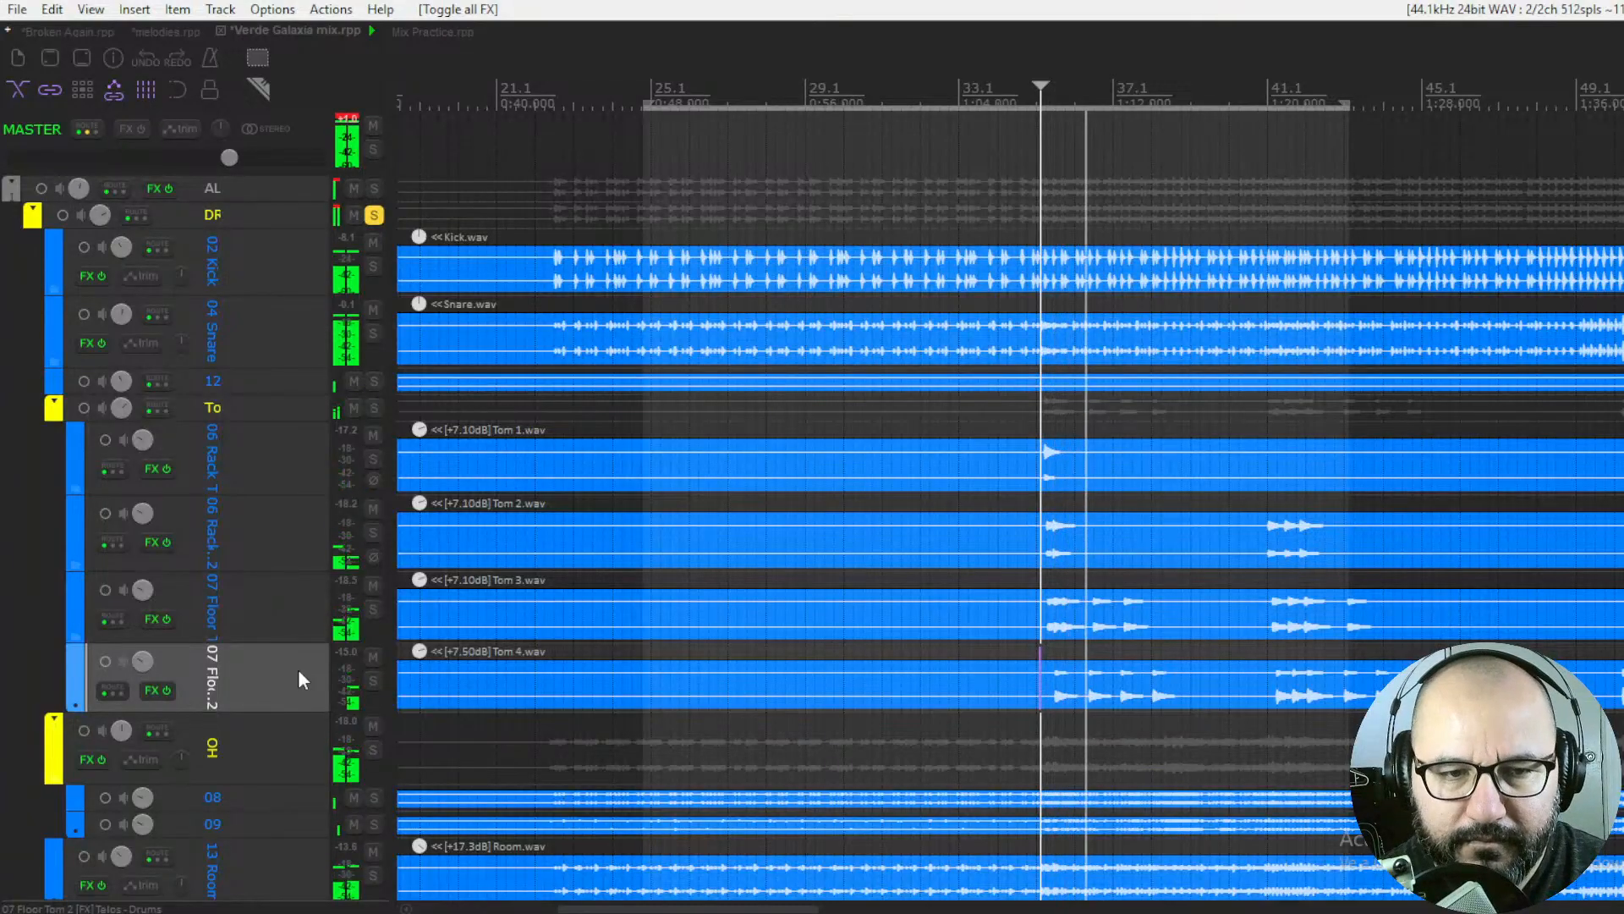
{"action": "key", "text": "space"}
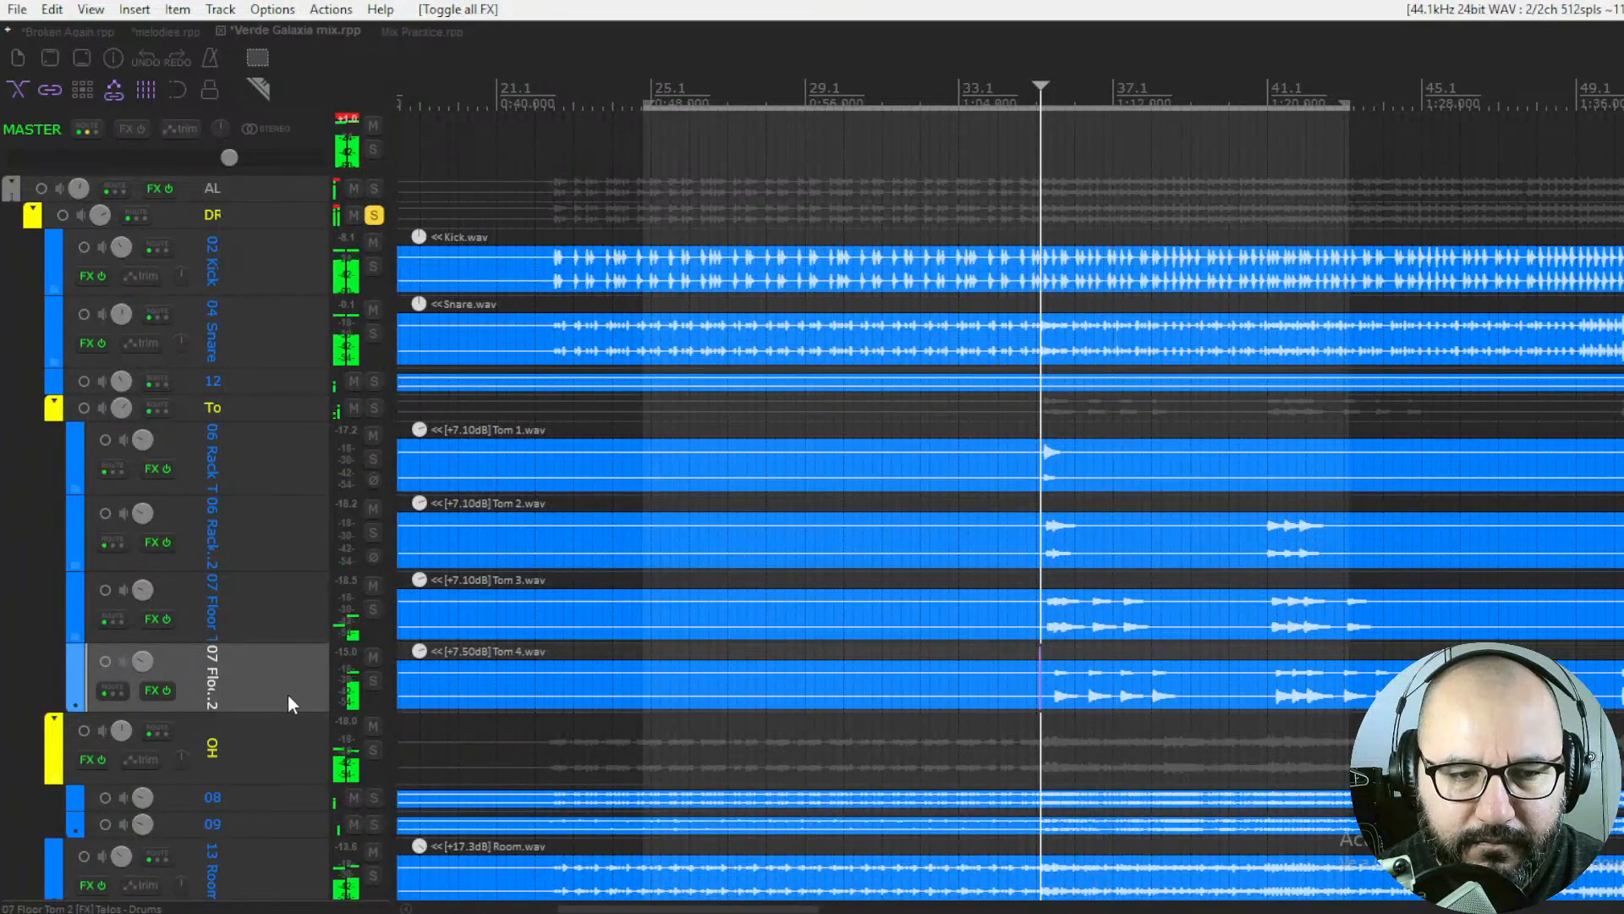
Solo the OH bus within the drum group and start playback
{"action": "scroll", "coordinate": [288, 693], "scroll_direction": "down", "scroll_amount": 1}
{"action": "scroll", "coordinate": [288, 705], "scroll_direction": "down", "scroll_amount": 1}
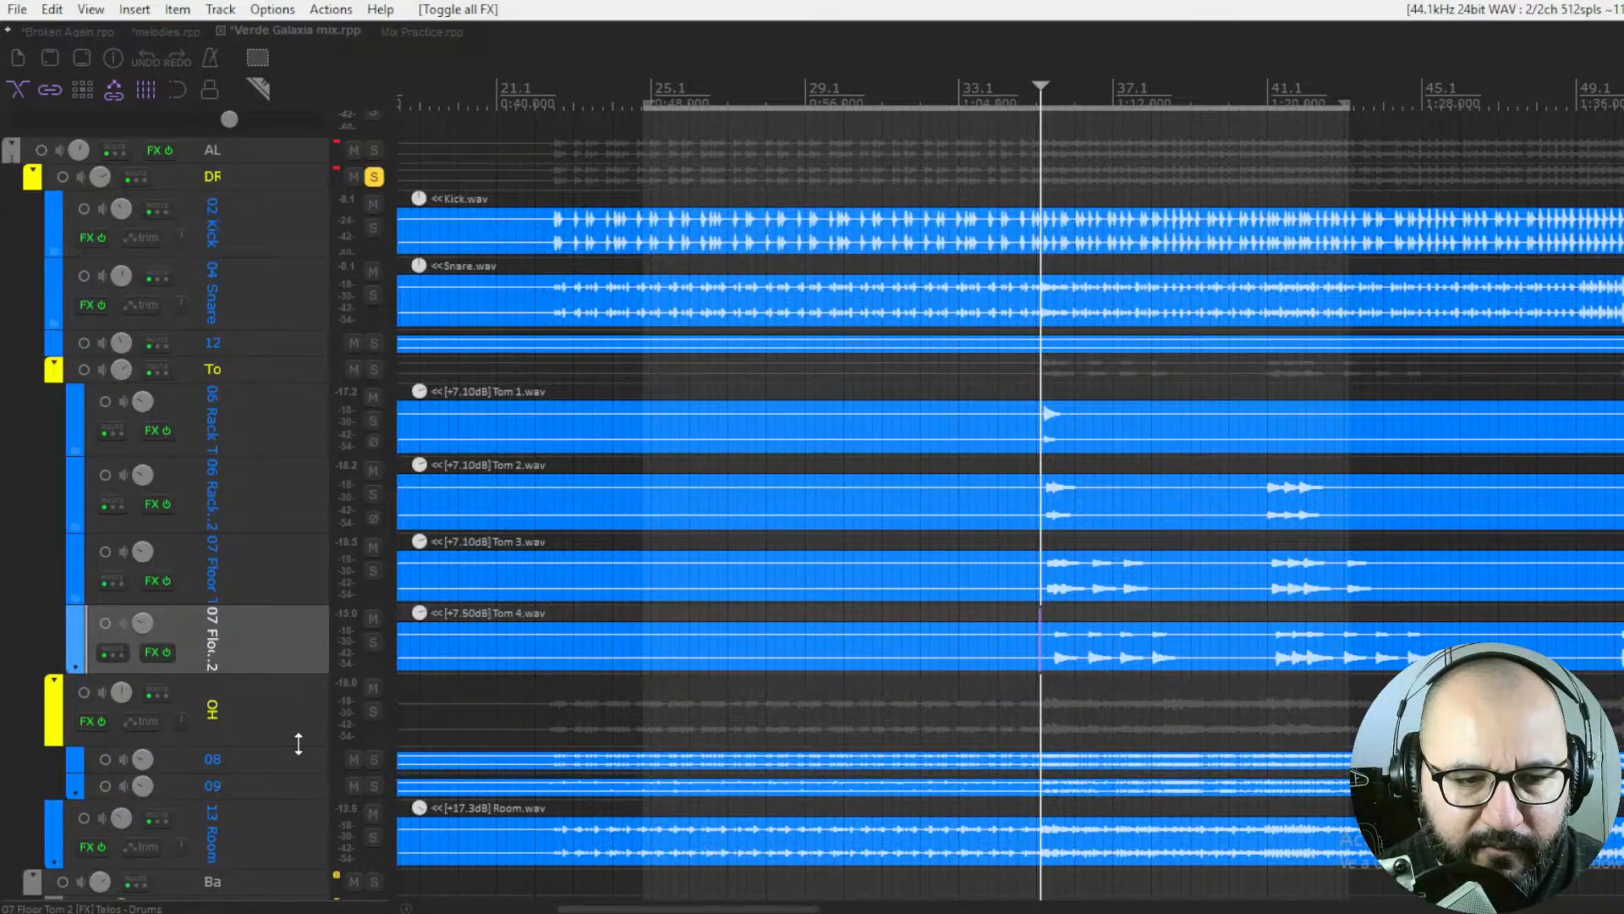
{"action": "left_click", "coordinate": [372, 712]}
{"action": "left_click", "coordinate": [301, 718]}
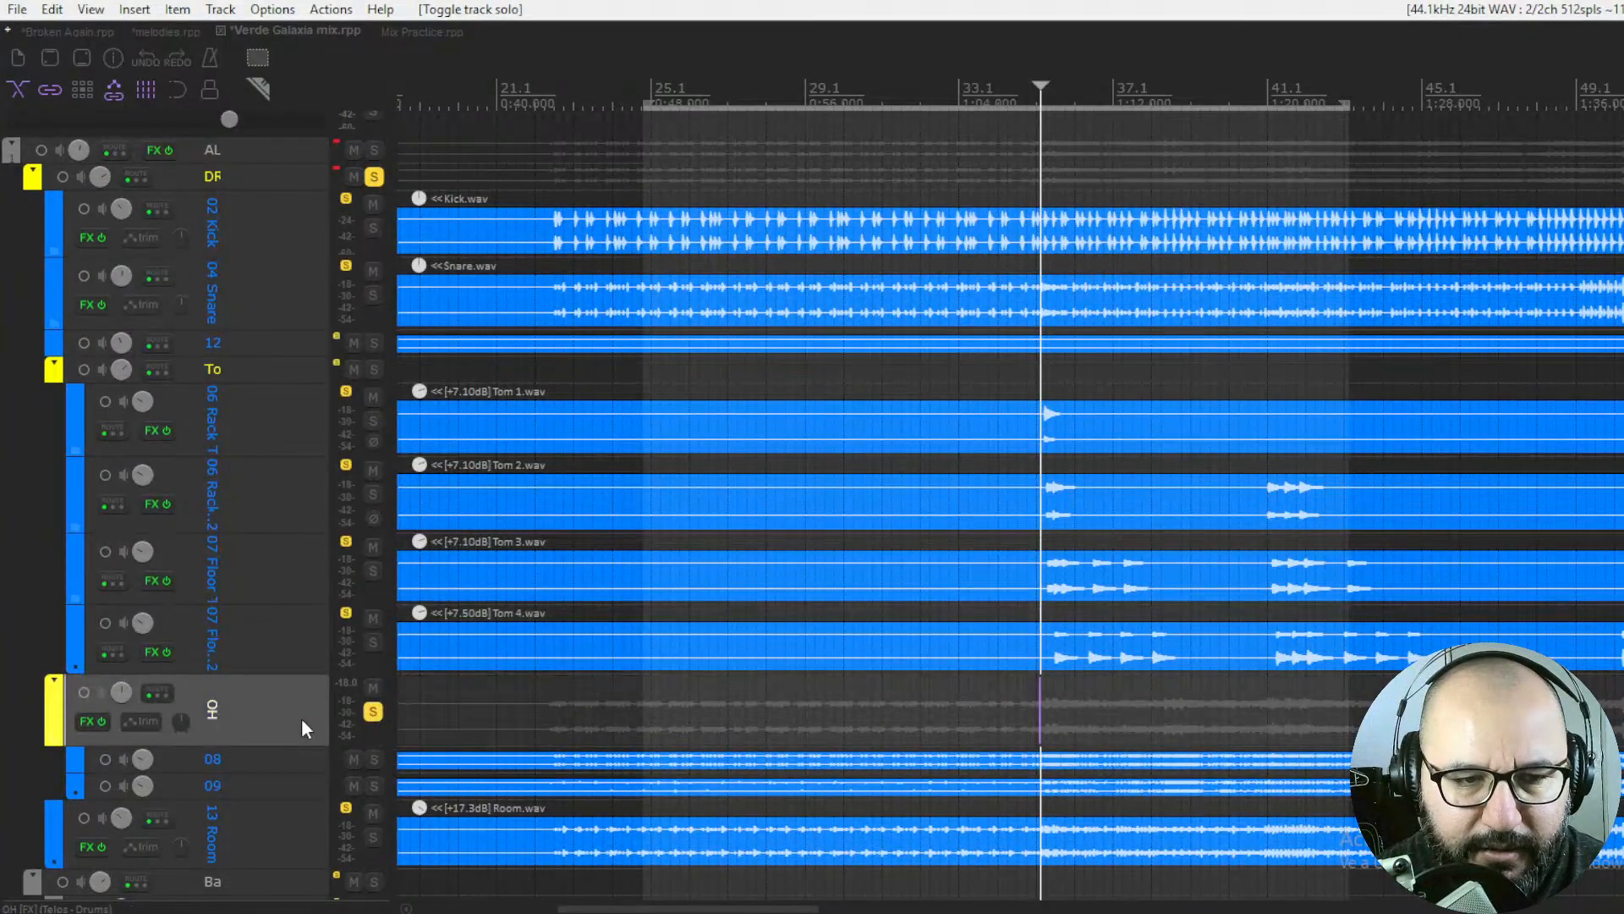
{"action": "key", "text": "space"}
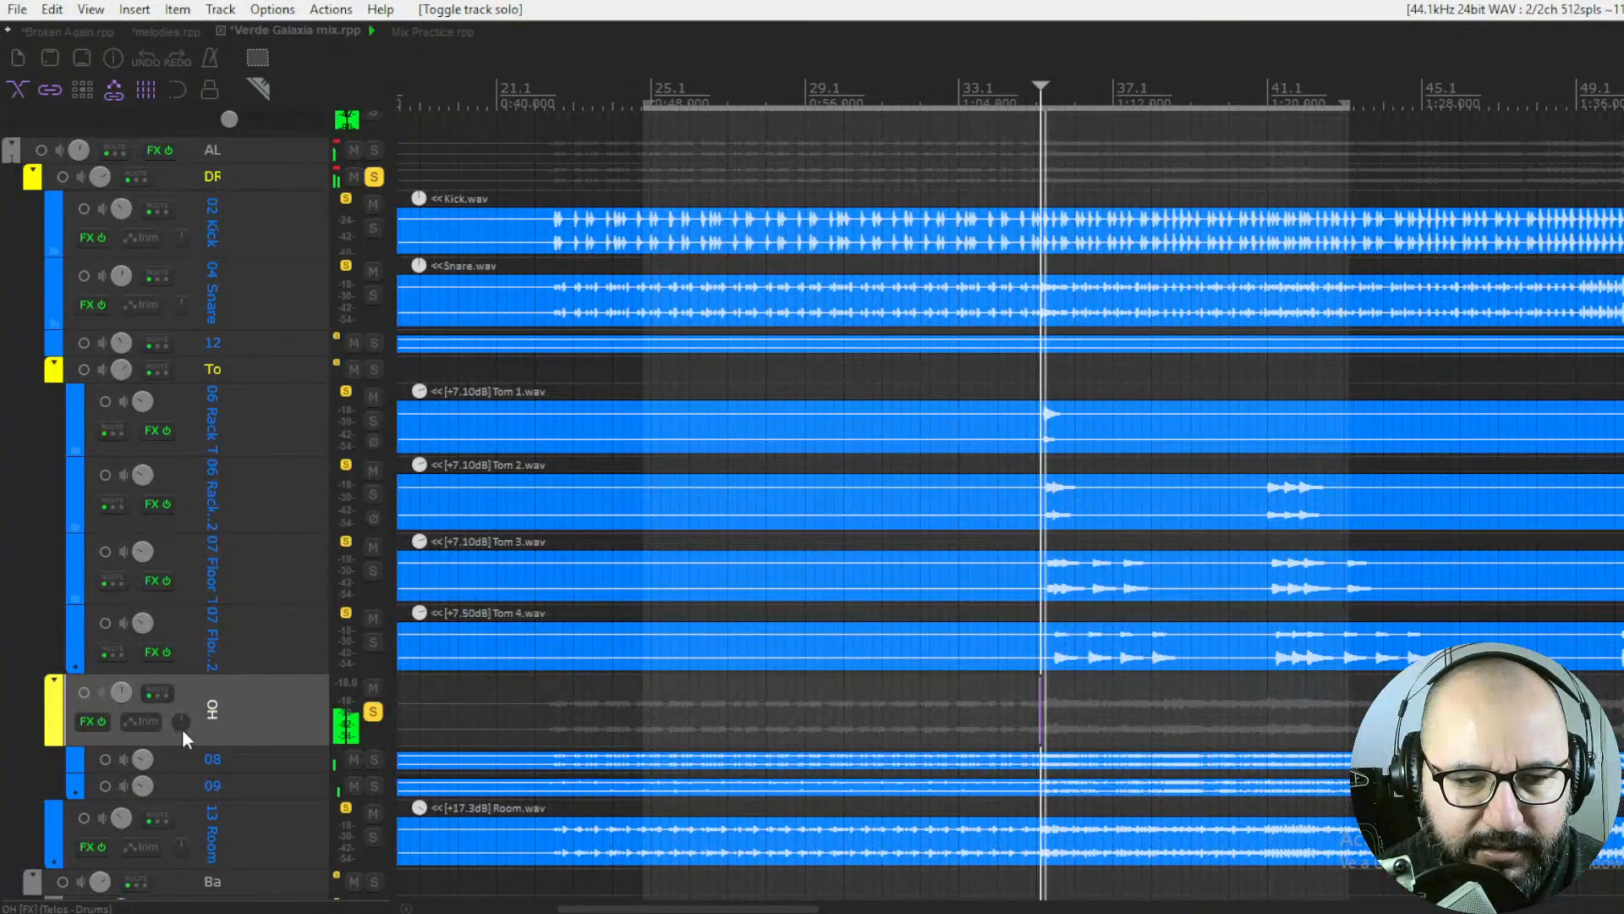
Open the OH bus's FX chain, enable Telos Drums, and restart playback
{"action": "left_click", "coordinate": [88, 719]}
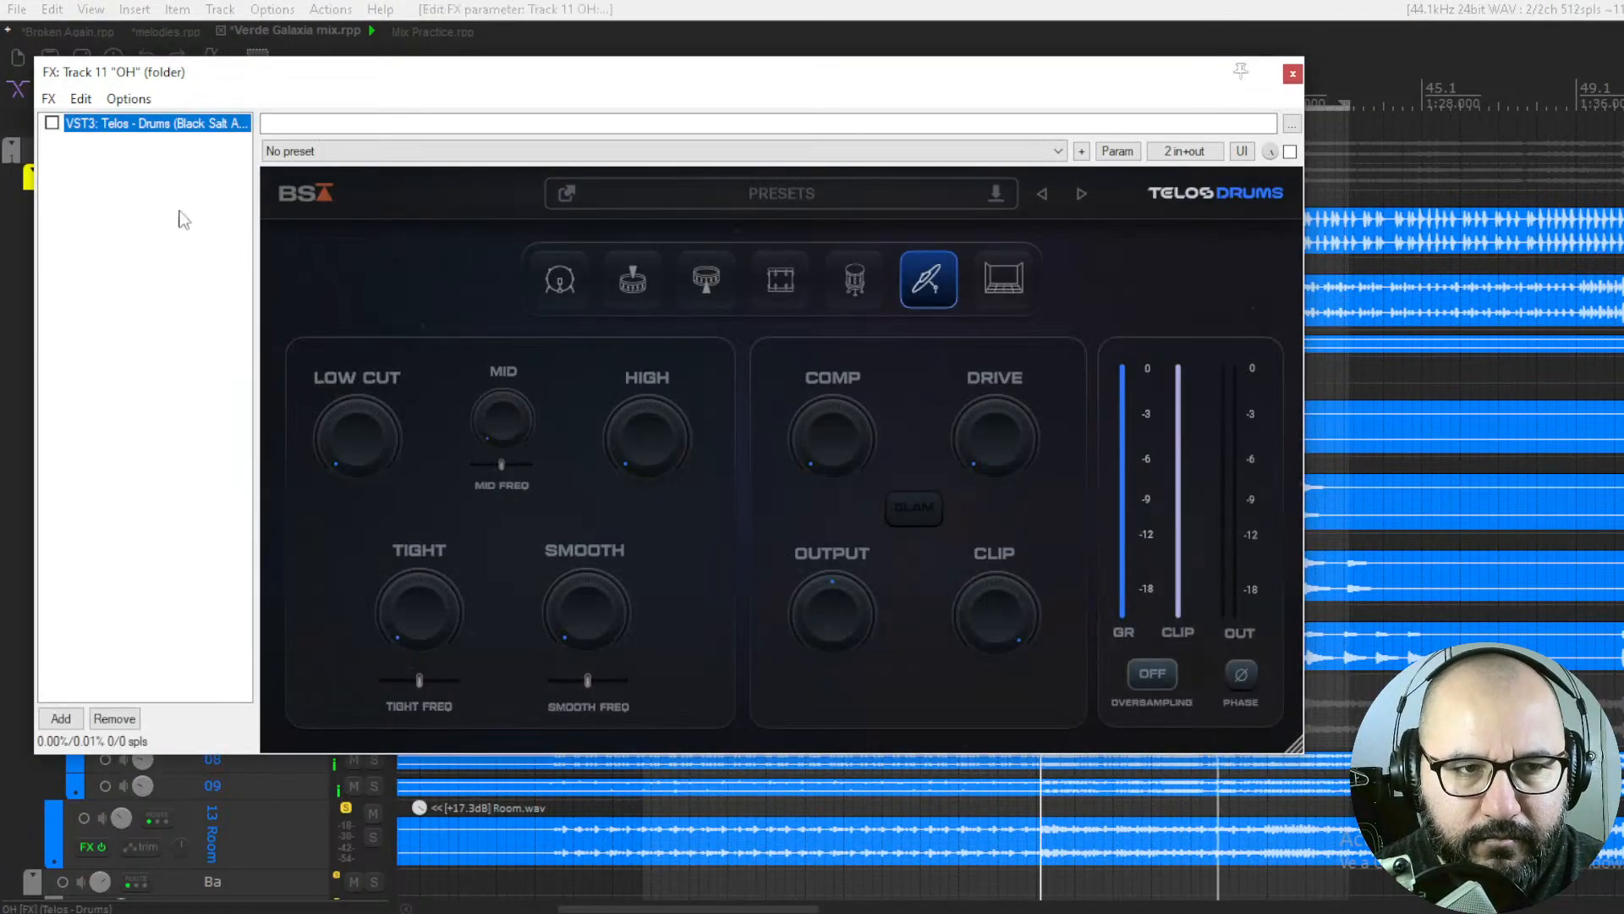
{"action": "left_click", "coordinate": [1291, 152]}
{"action": "left_click", "coordinate": [1291, 154]}
{"action": "key", "text": "space"}
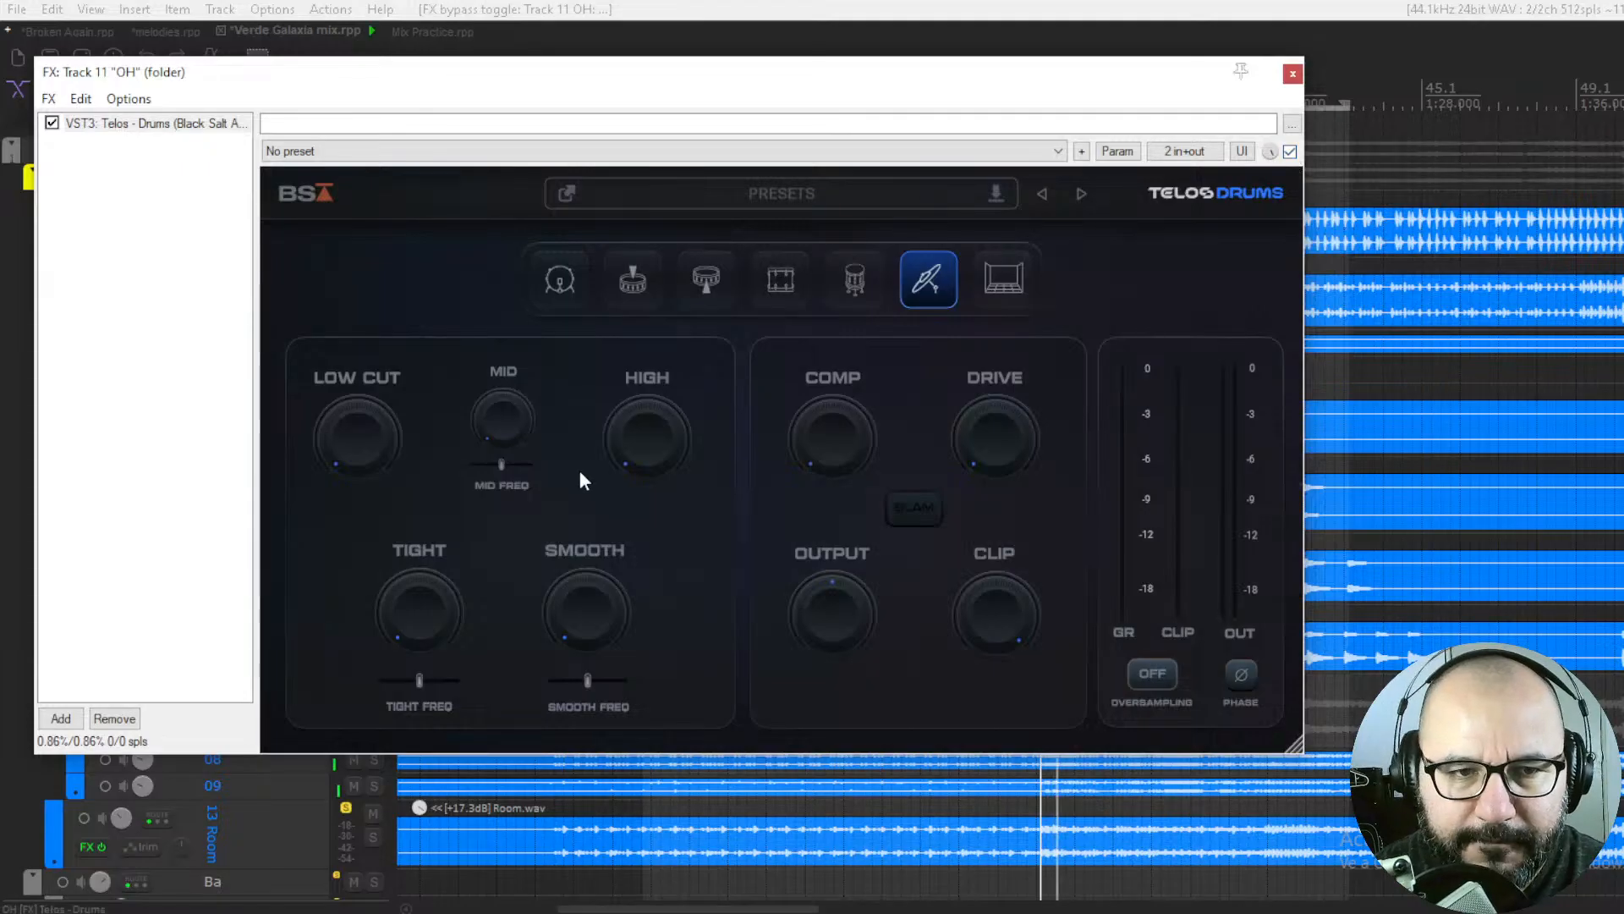
Set the overheads' Low Cut to 61, High to 33, Tight to 37 and Comp to 61 in Telos Drums
{"action": "left_click_drag", "start_coordinate": [359, 428], "coordinate": [376, 302]}
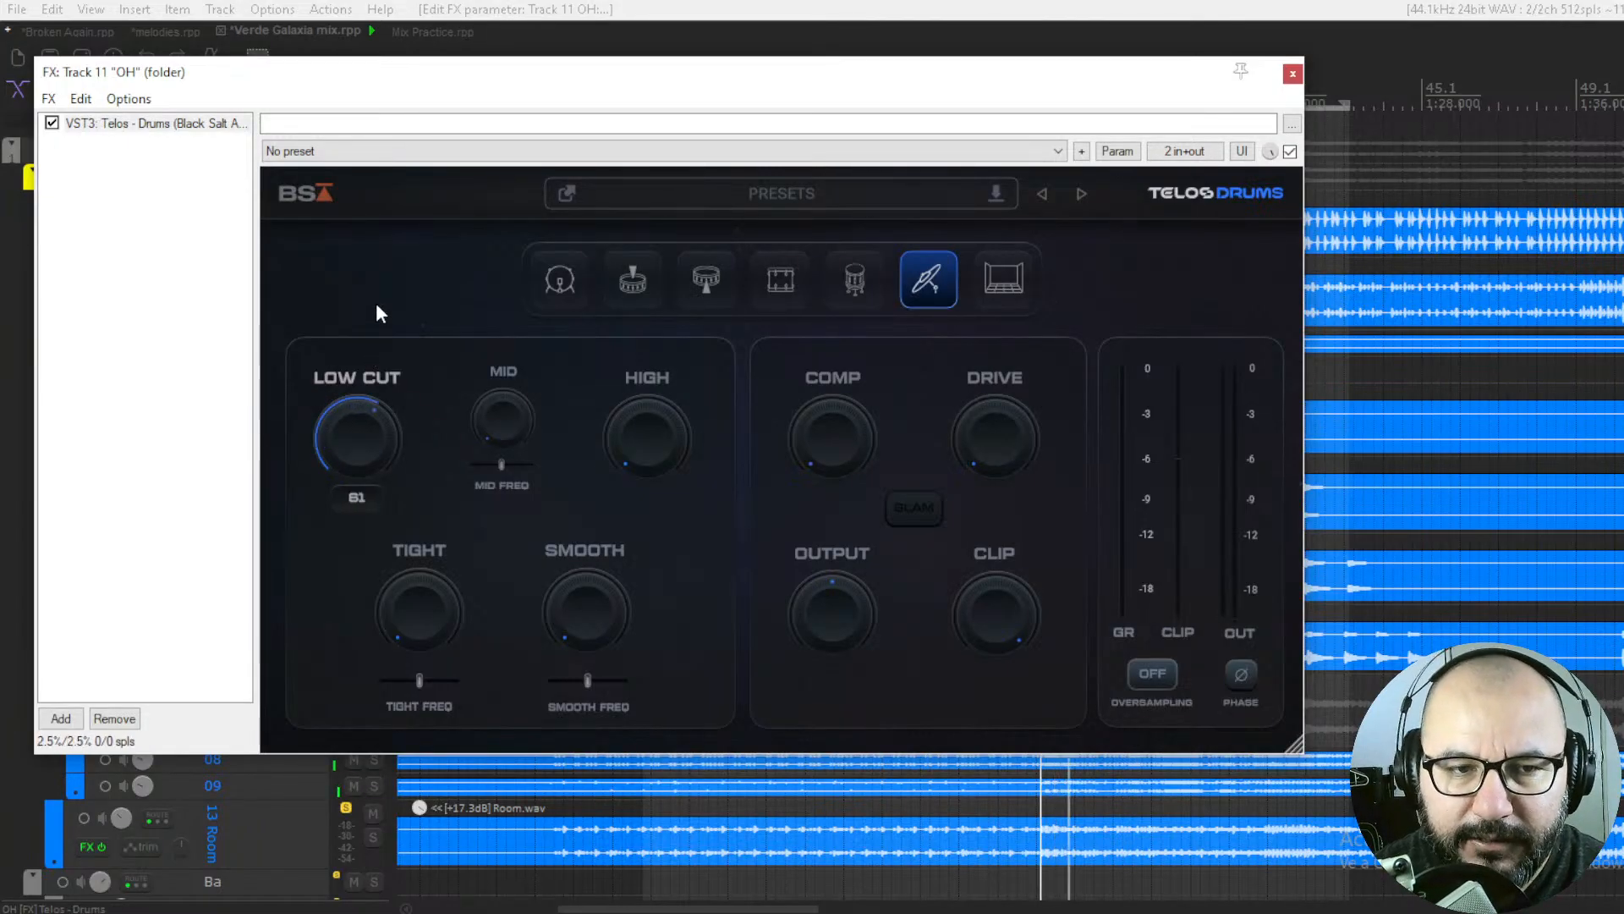
{"action": "left_click_drag", "start_coordinate": [614, 444], "coordinate": [630, 352]}
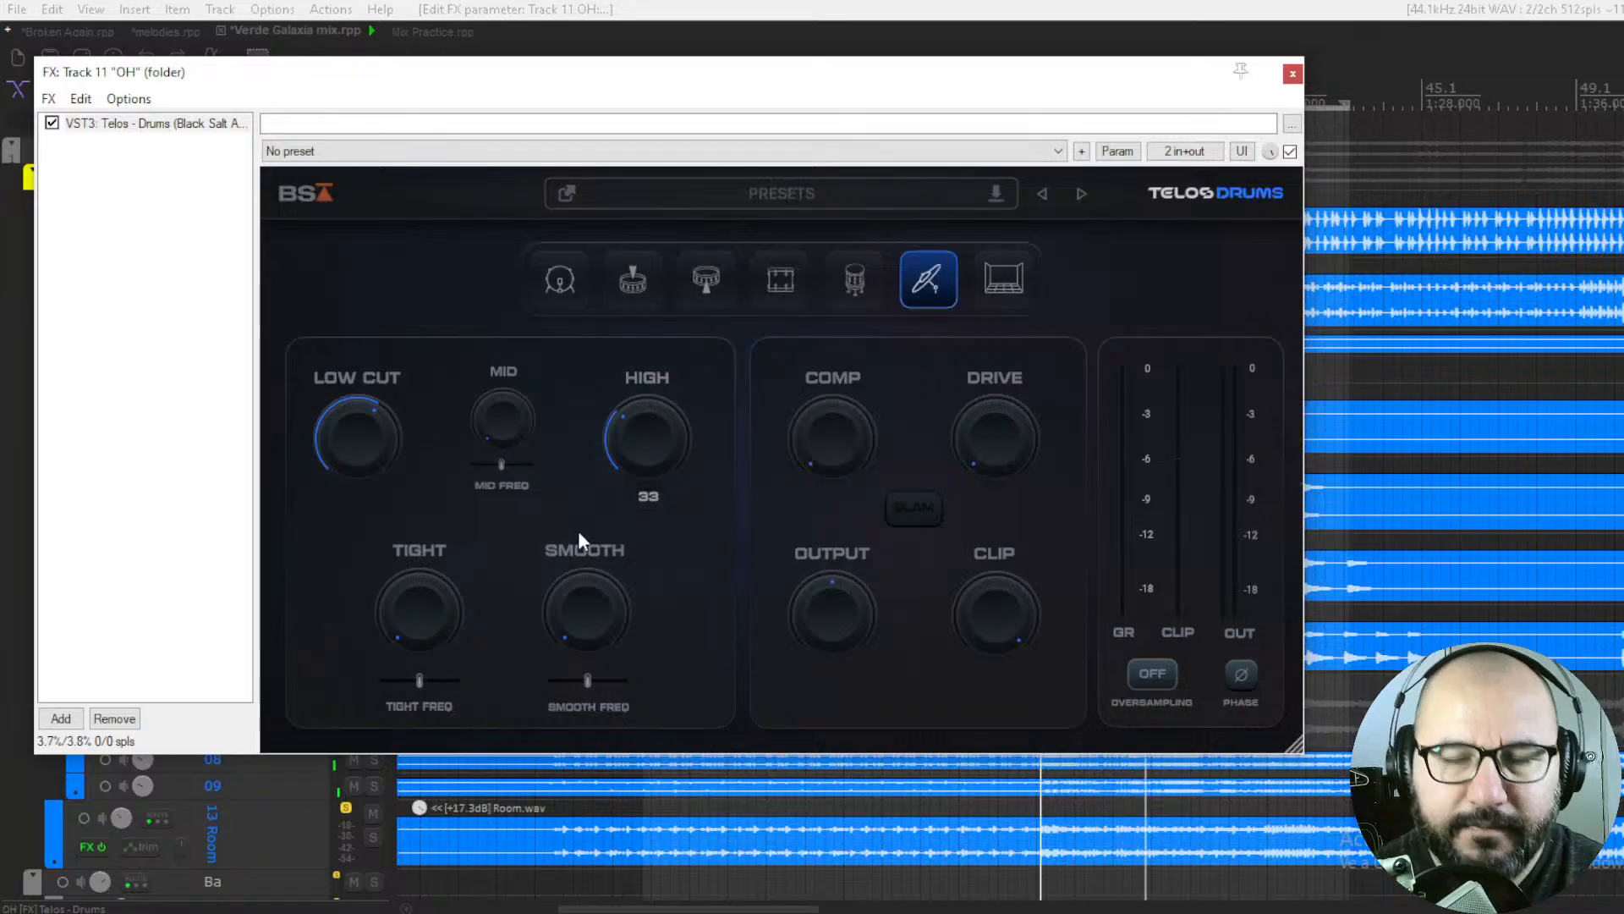
{"action": "left_click_drag", "start_coordinate": [457, 604], "coordinate": [420, 510]}
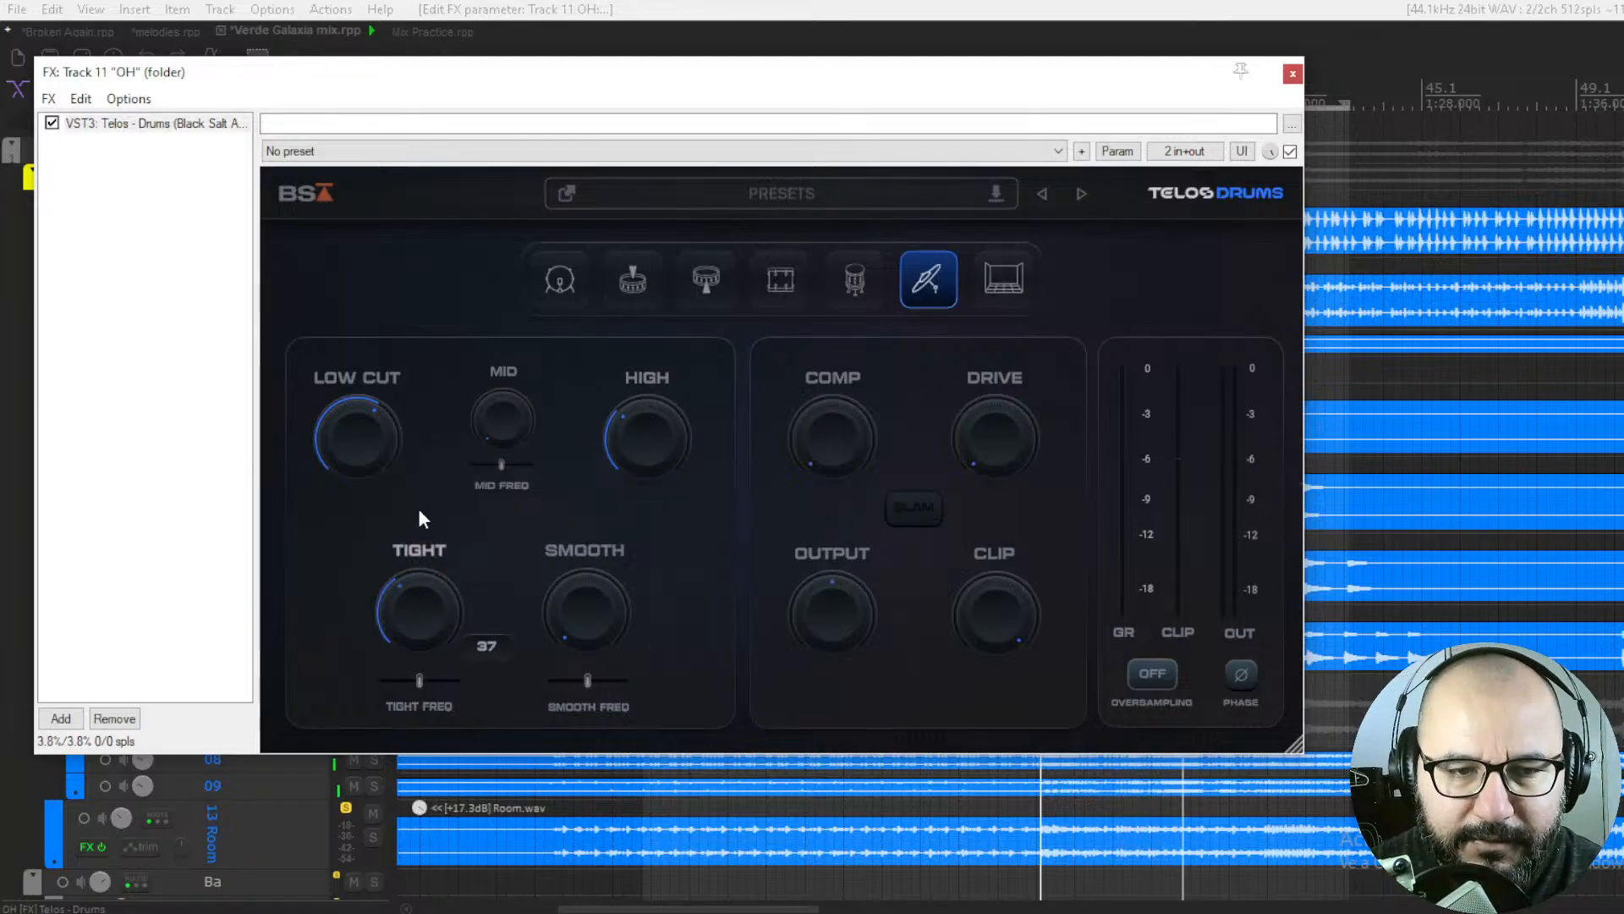
{"action": "left_click_drag", "start_coordinate": [823, 448], "coordinate": [824, 354]}
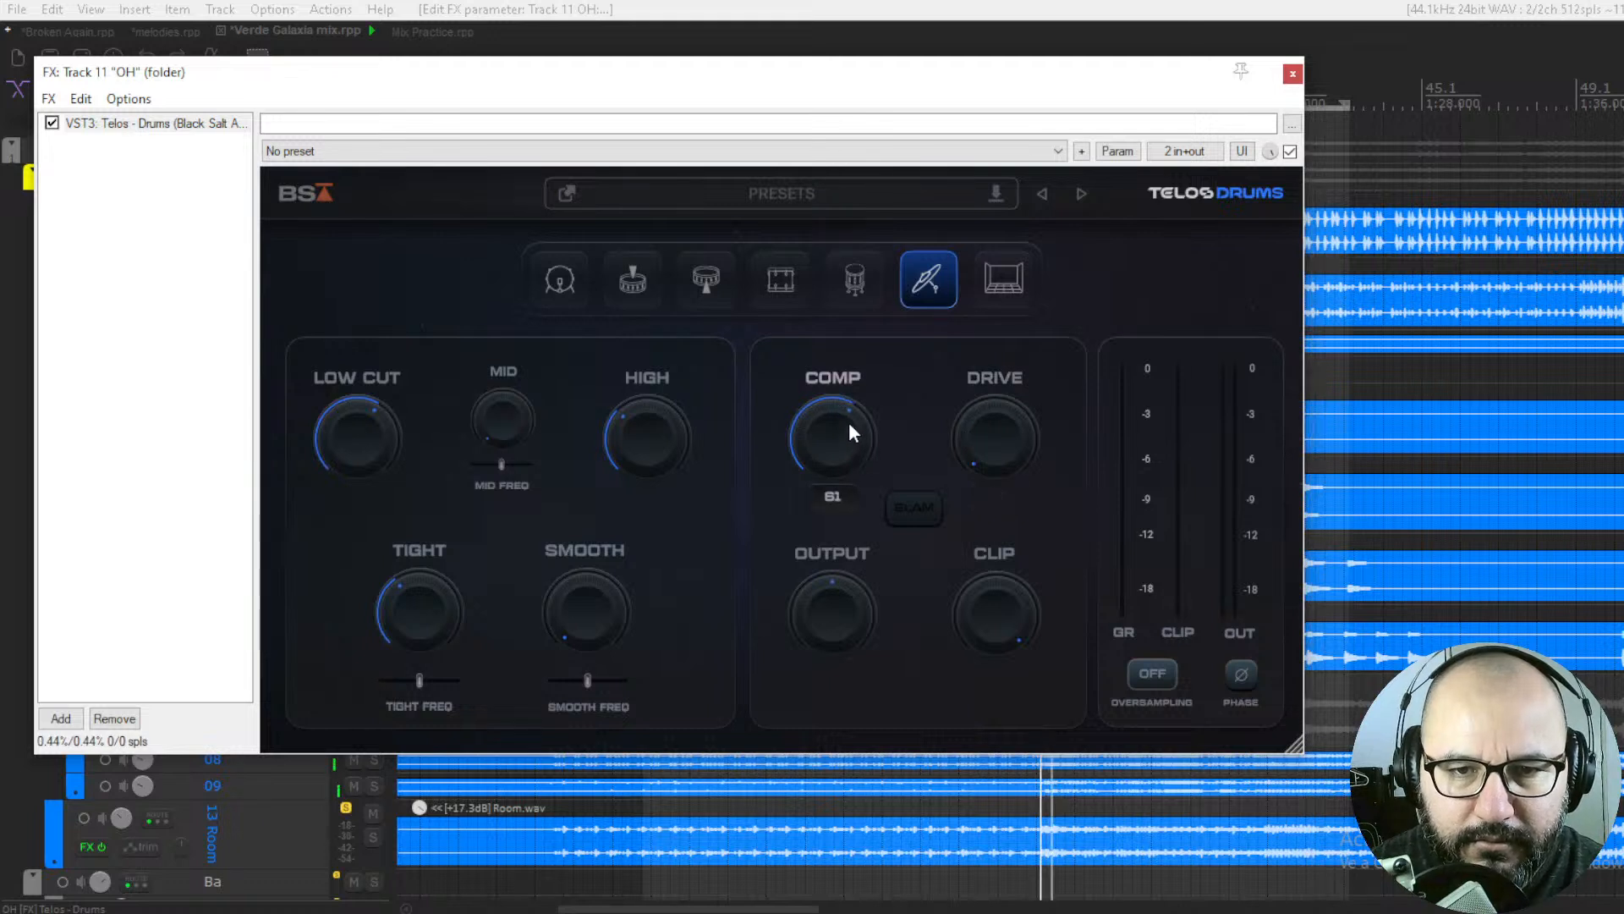
{"action": "mouse_move", "coordinate": [849, 421]}
{"action": "left_mouse_down"}
{"action": "mouse_move", "coordinate": [853, 381]}
{"action": "mouse_move", "coordinate": [836, 394]}
{"action": "left_mouse_up"}
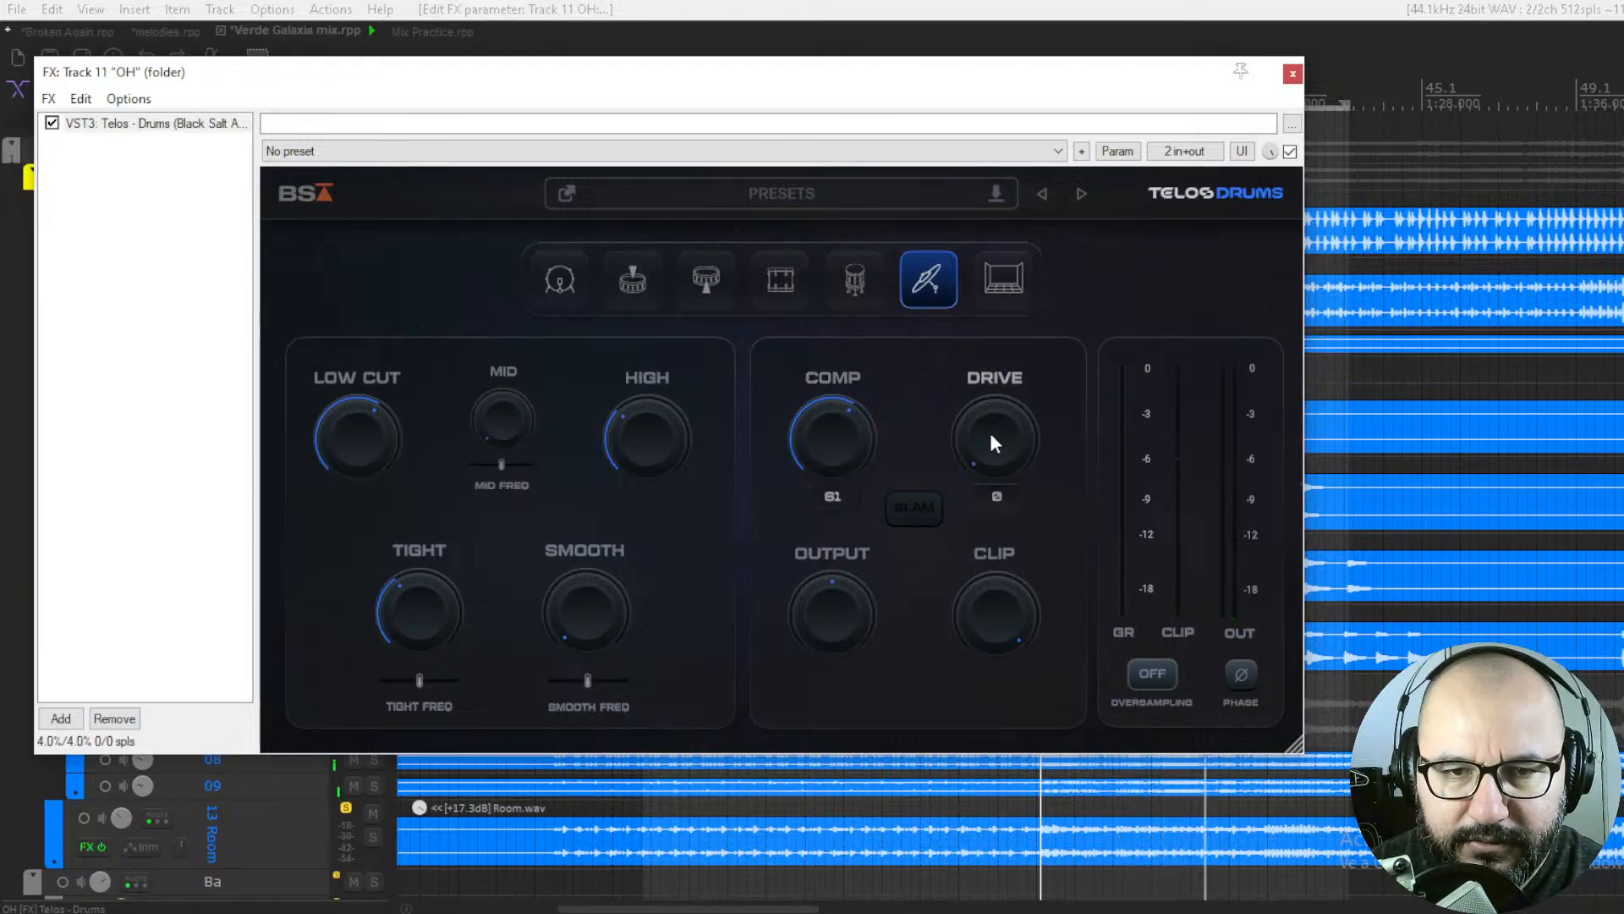
Try Drive and a Clip setting of -8.0 dB on the overheads
{"action": "mouse_move", "coordinate": [989, 433]}
{"action": "left_mouse_down"}
{"action": "mouse_move", "coordinate": [1005, 300]}
{"action": "mouse_move", "coordinate": [964, 449]}
{"action": "mouse_move", "coordinate": [979, 459]}
{"action": "left_mouse_up"}
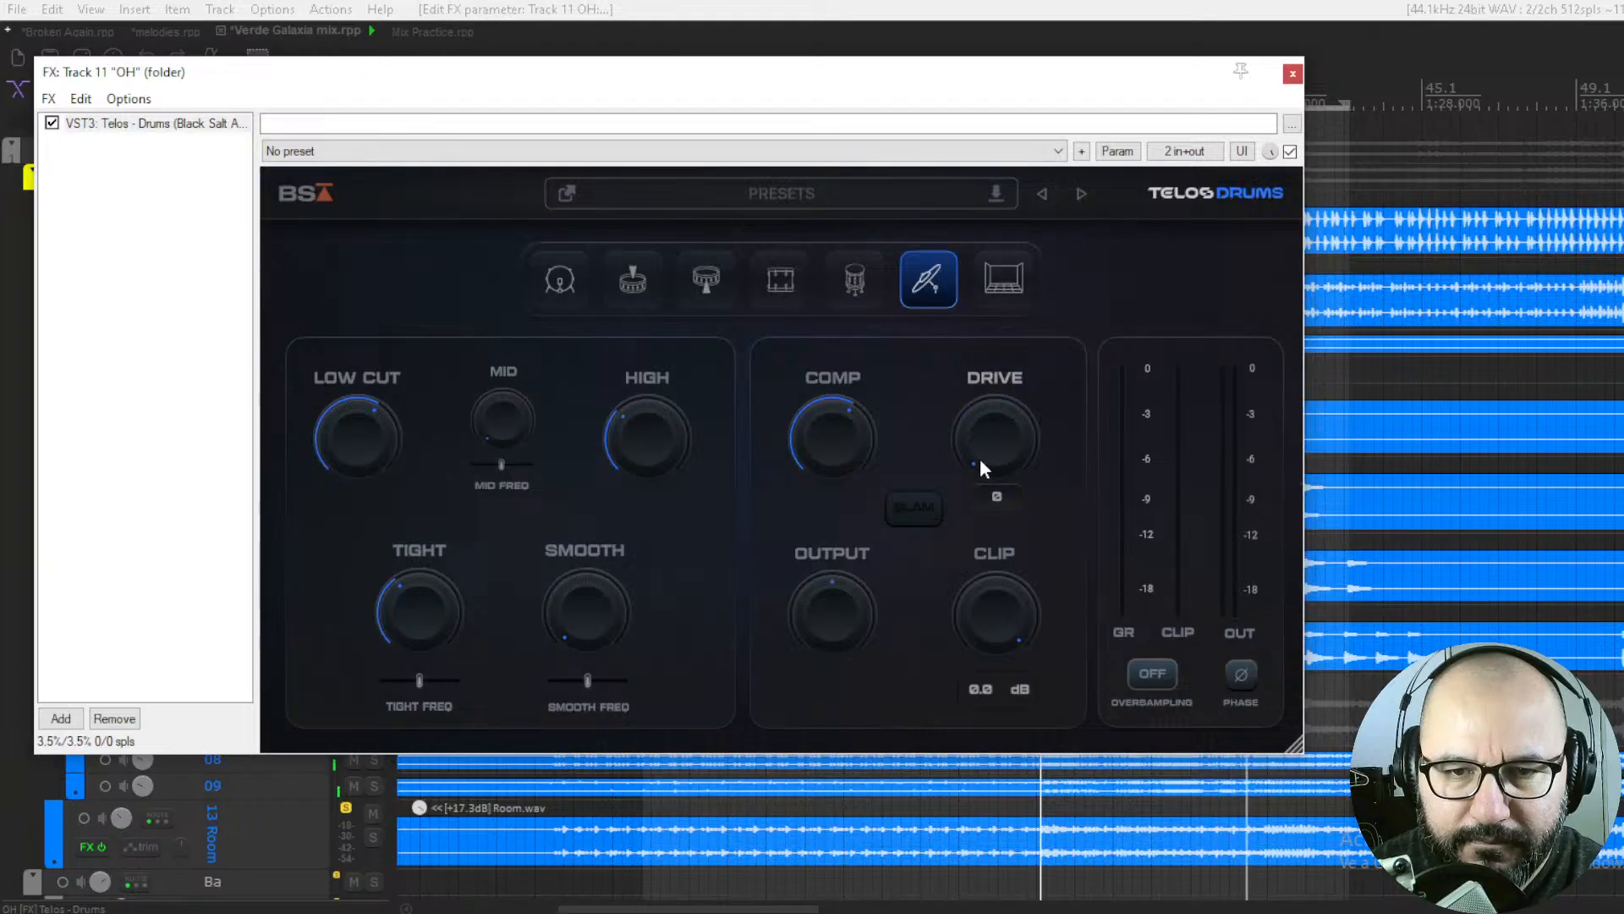
{"action": "left_click_drag", "start_coordinate": [983, 614], "coordinate": [981, 905]}
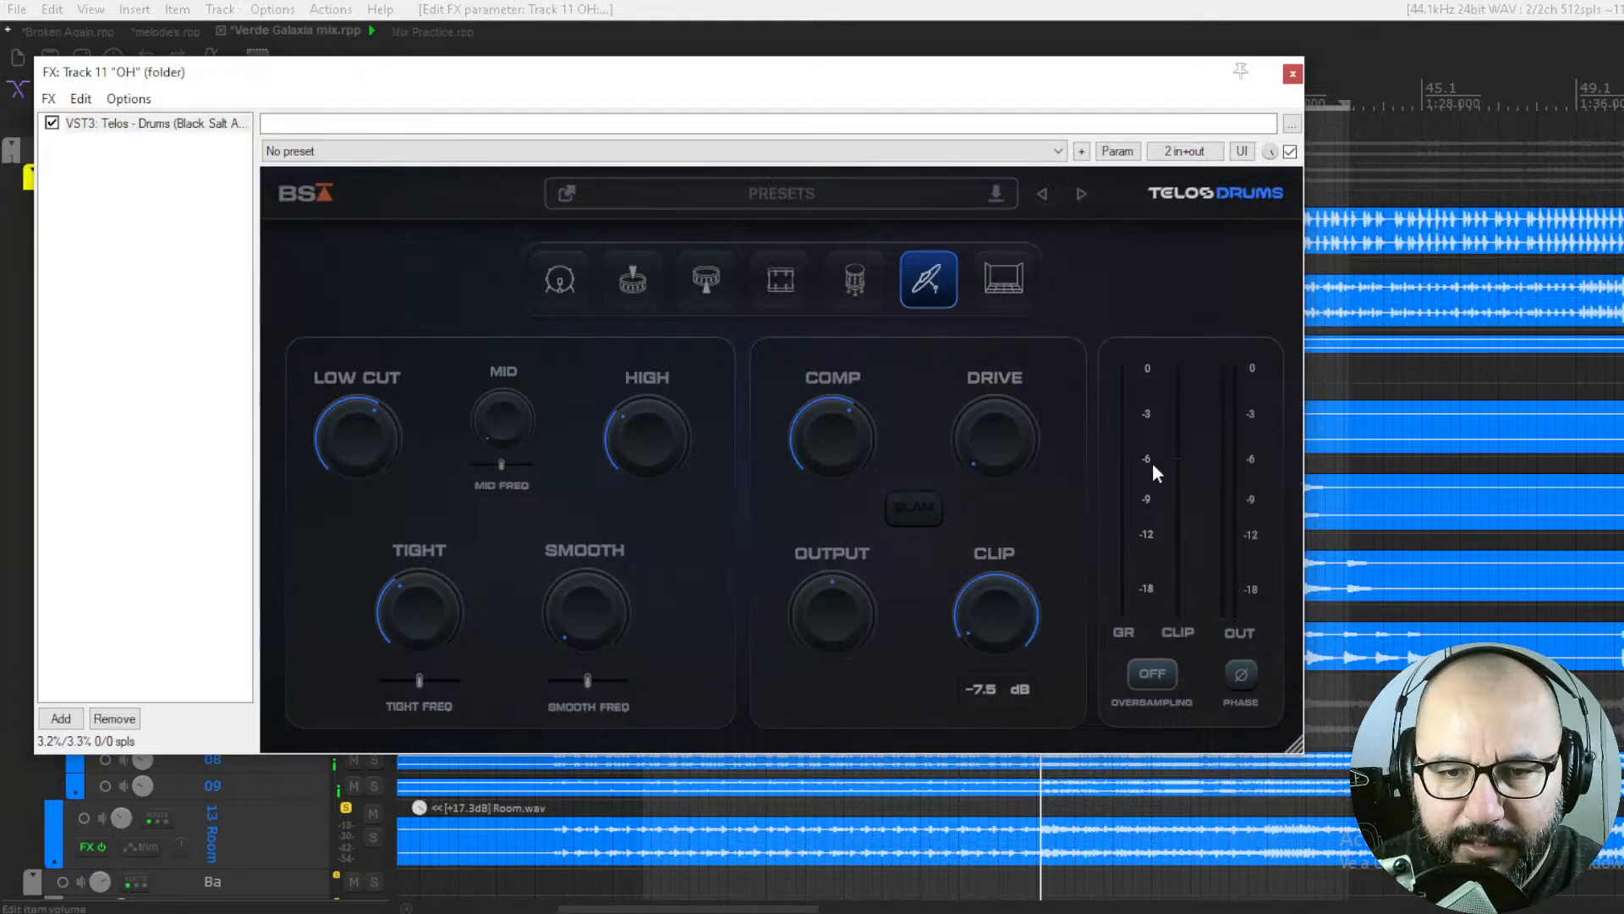
{"action": "mouse_move", "coordinate": [996, 630]}
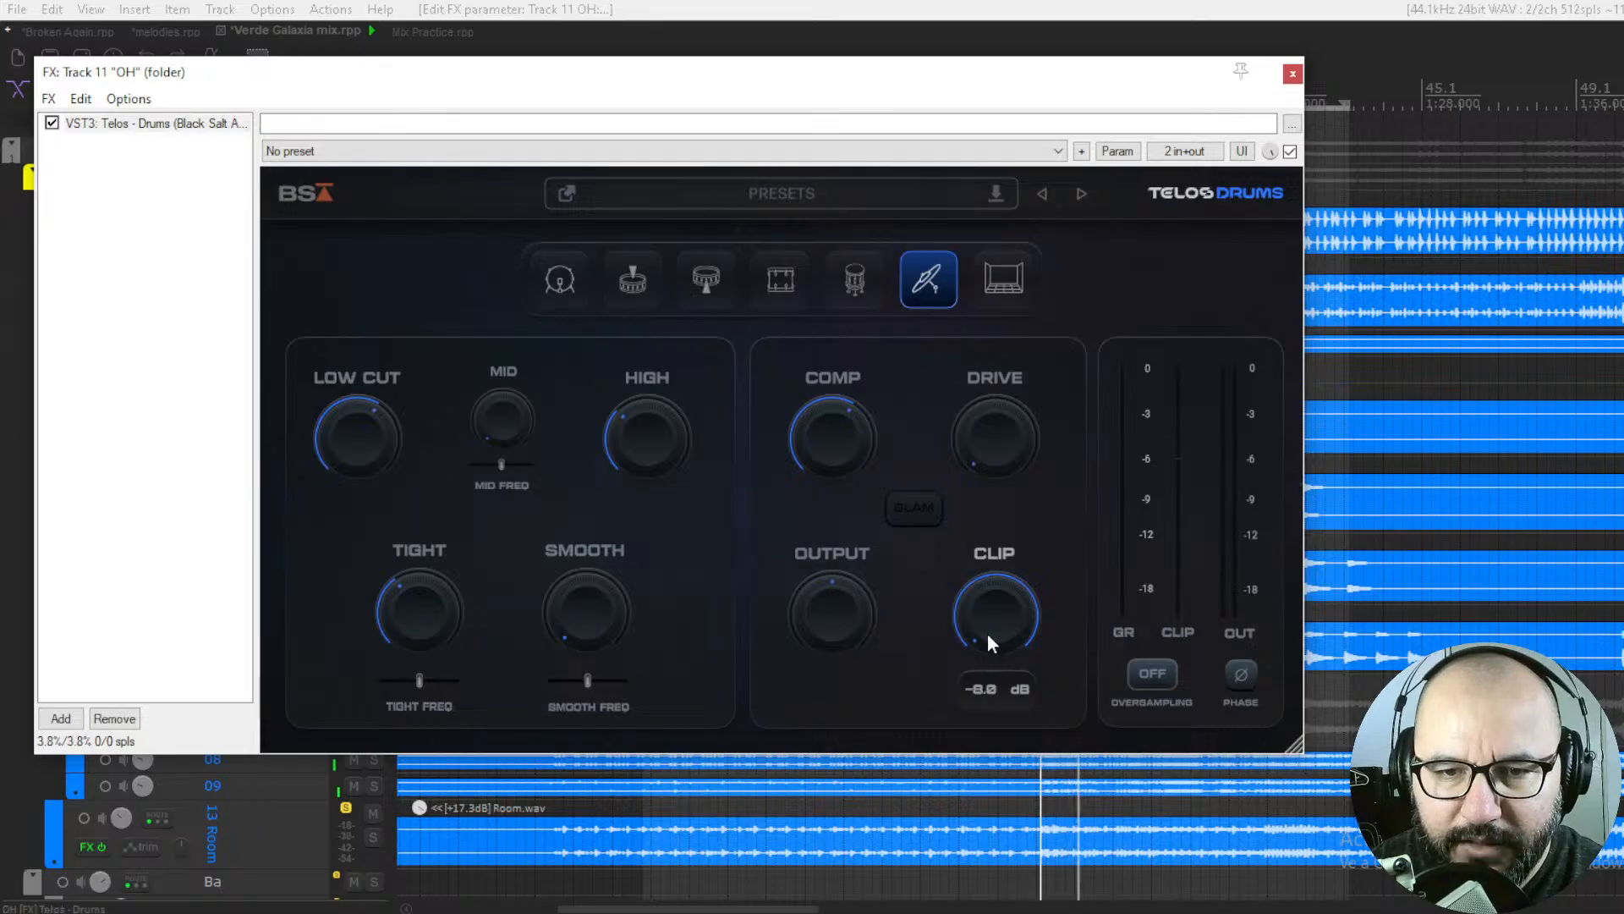
{"action": "left_click_drag", "start_coordinate": [990, 610], "coordinate": [990, 352]}
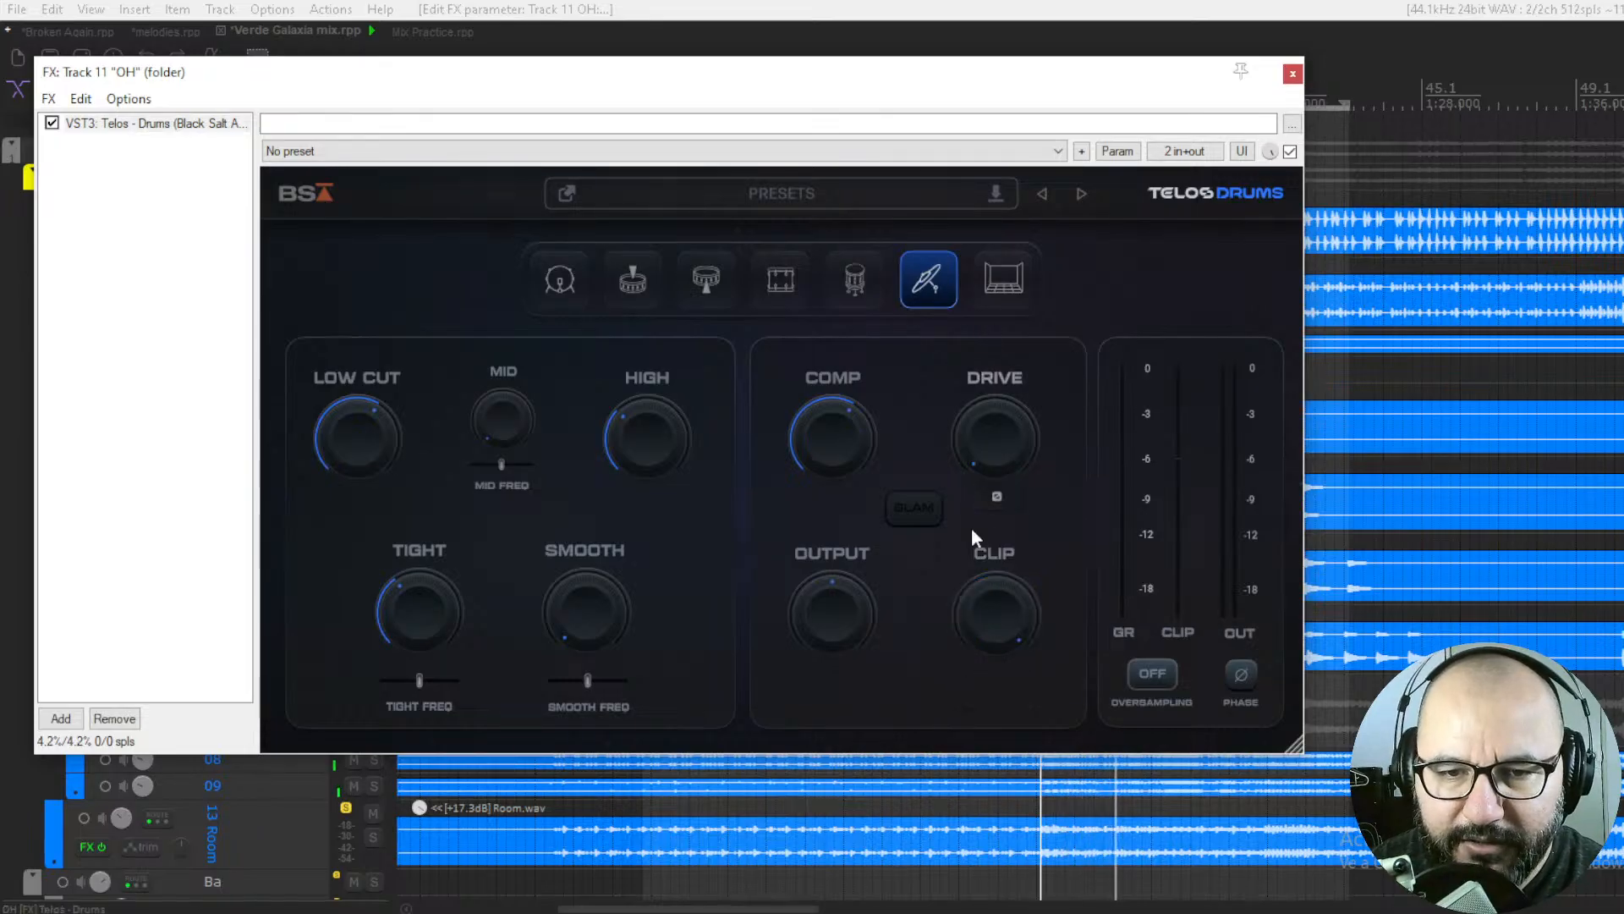
Set the overheads' Output to -2.6 dB and compare Telos Drums bypassed and active
{"action": "left_click", "coordinate": [1290, 152]}
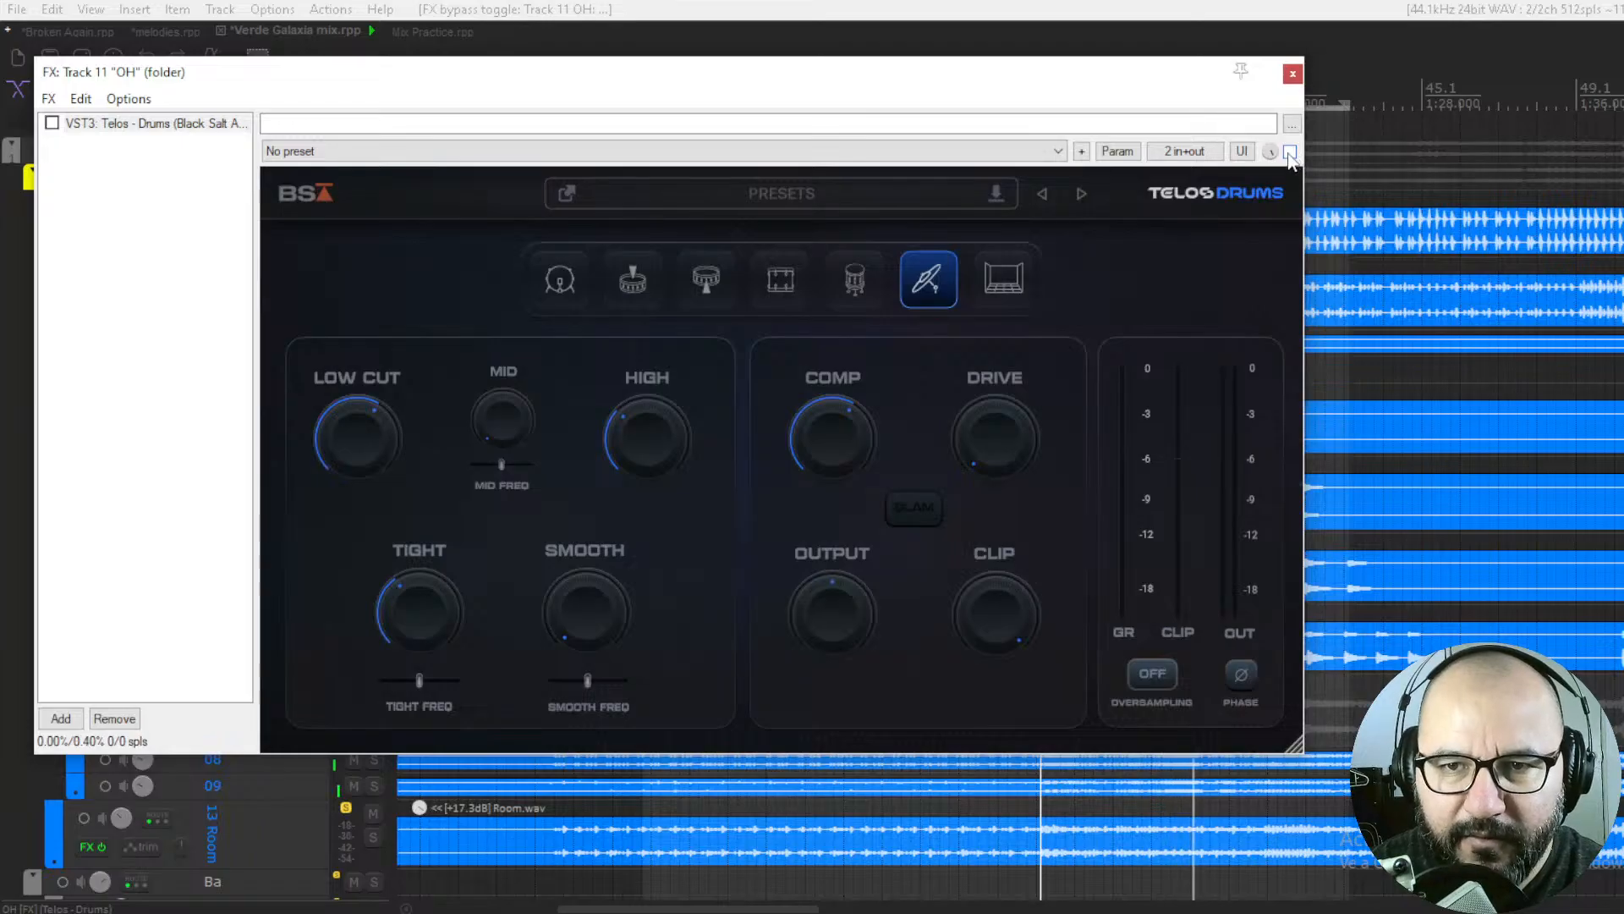
{"action": "left_click", "coordinate": [1291, 152]}
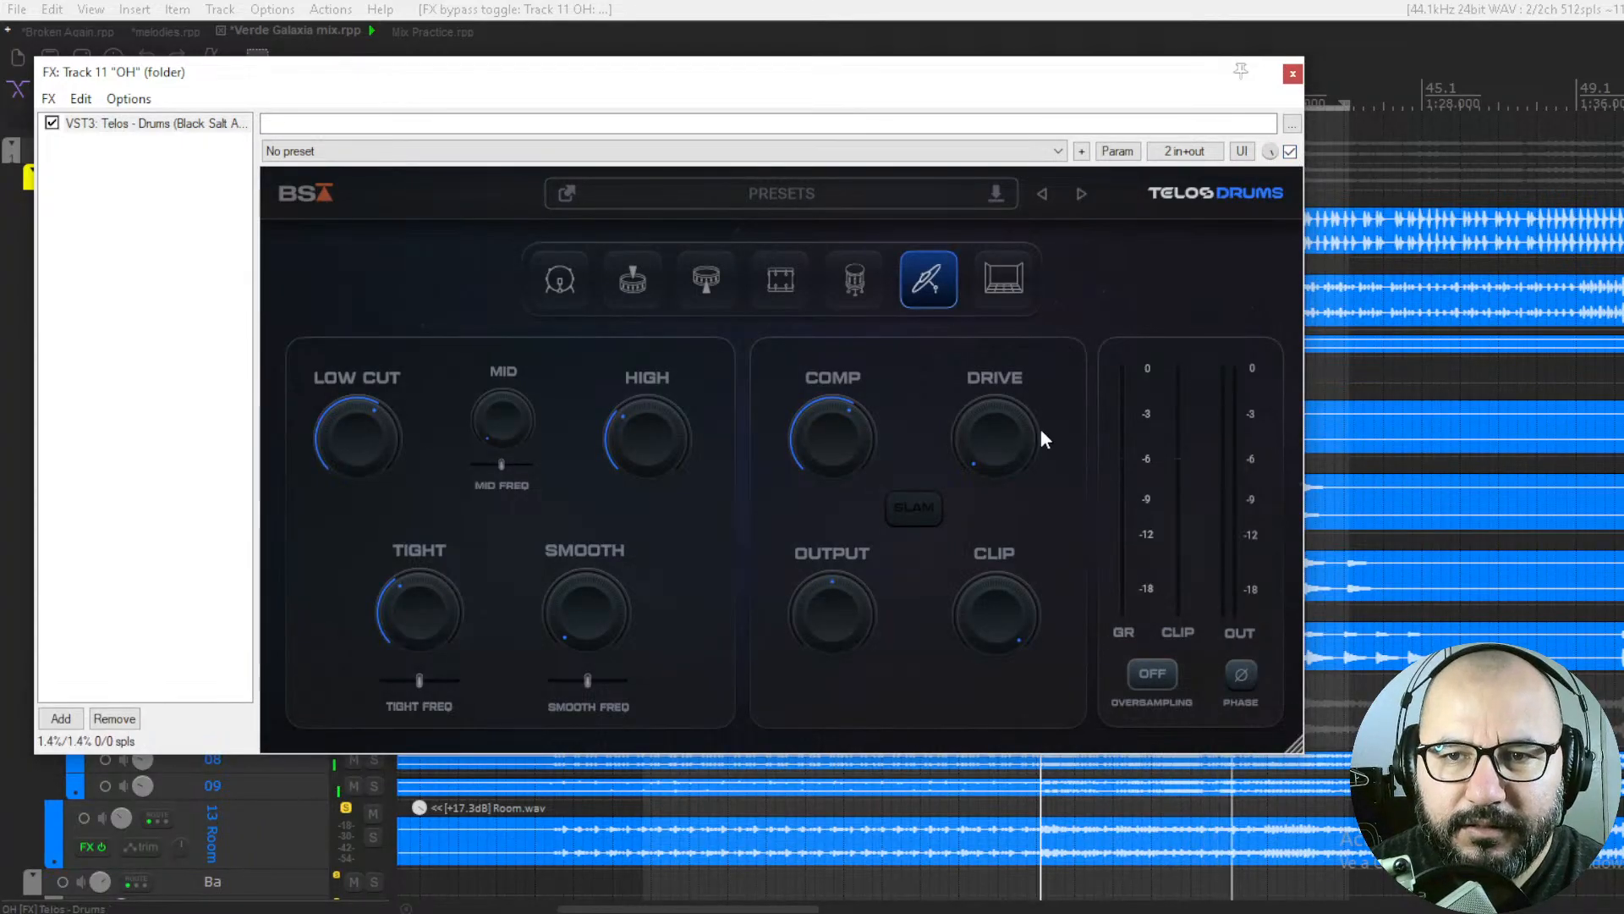
{"action": "left_click_drag", "start_coordinate": [846, 596], "coordinate": [845, 616]}
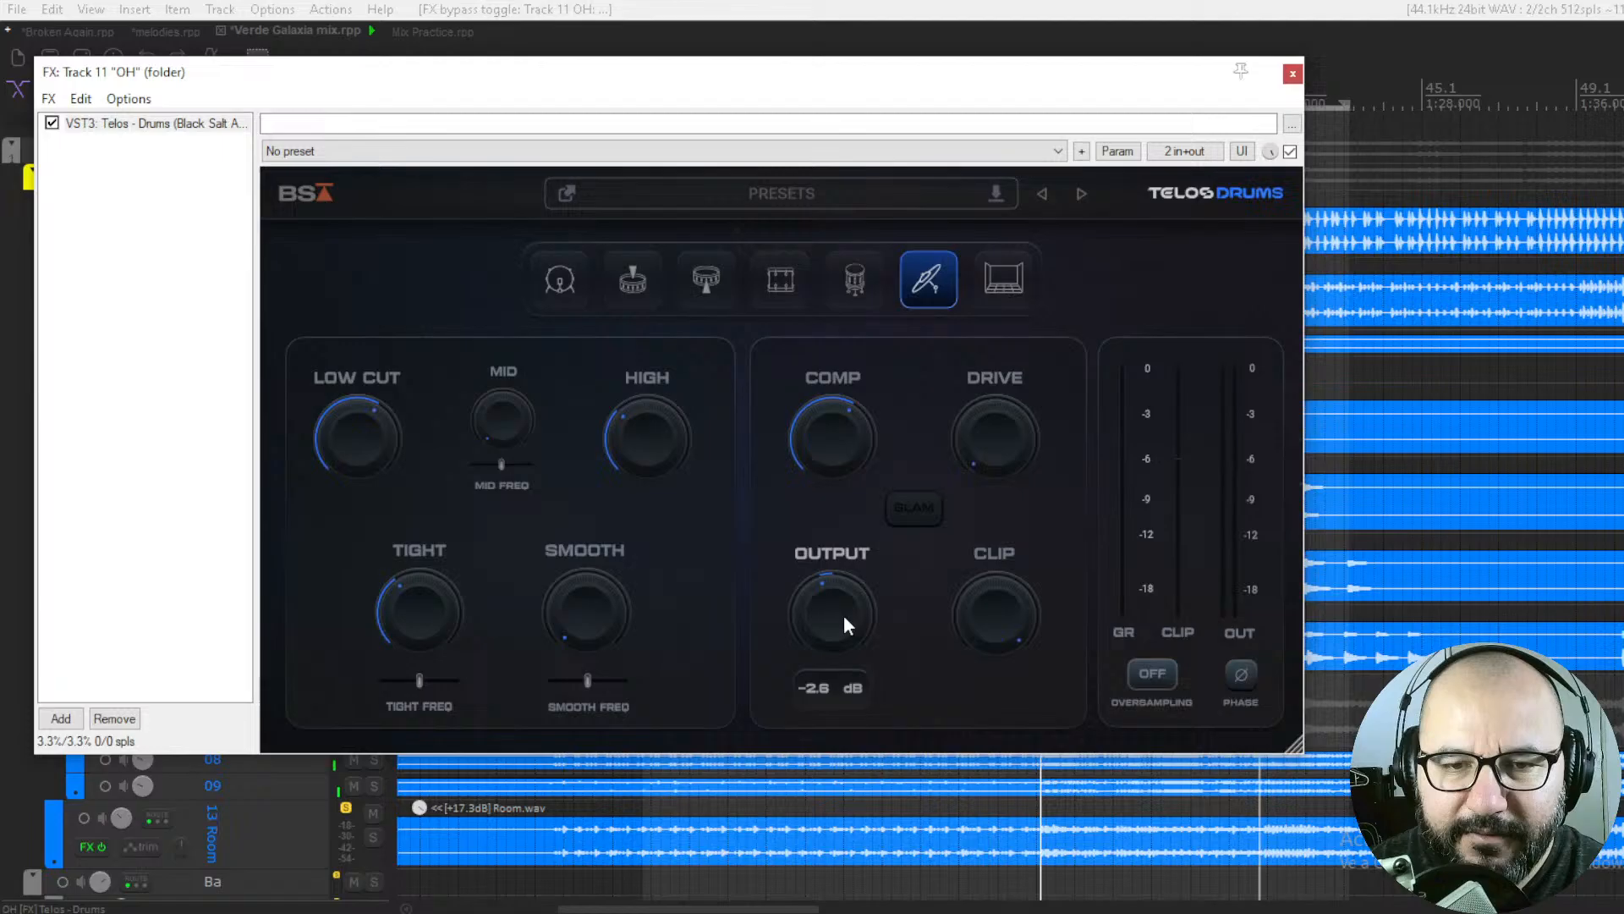
{"action": "left_click", "coordinate": [1291, 153]}
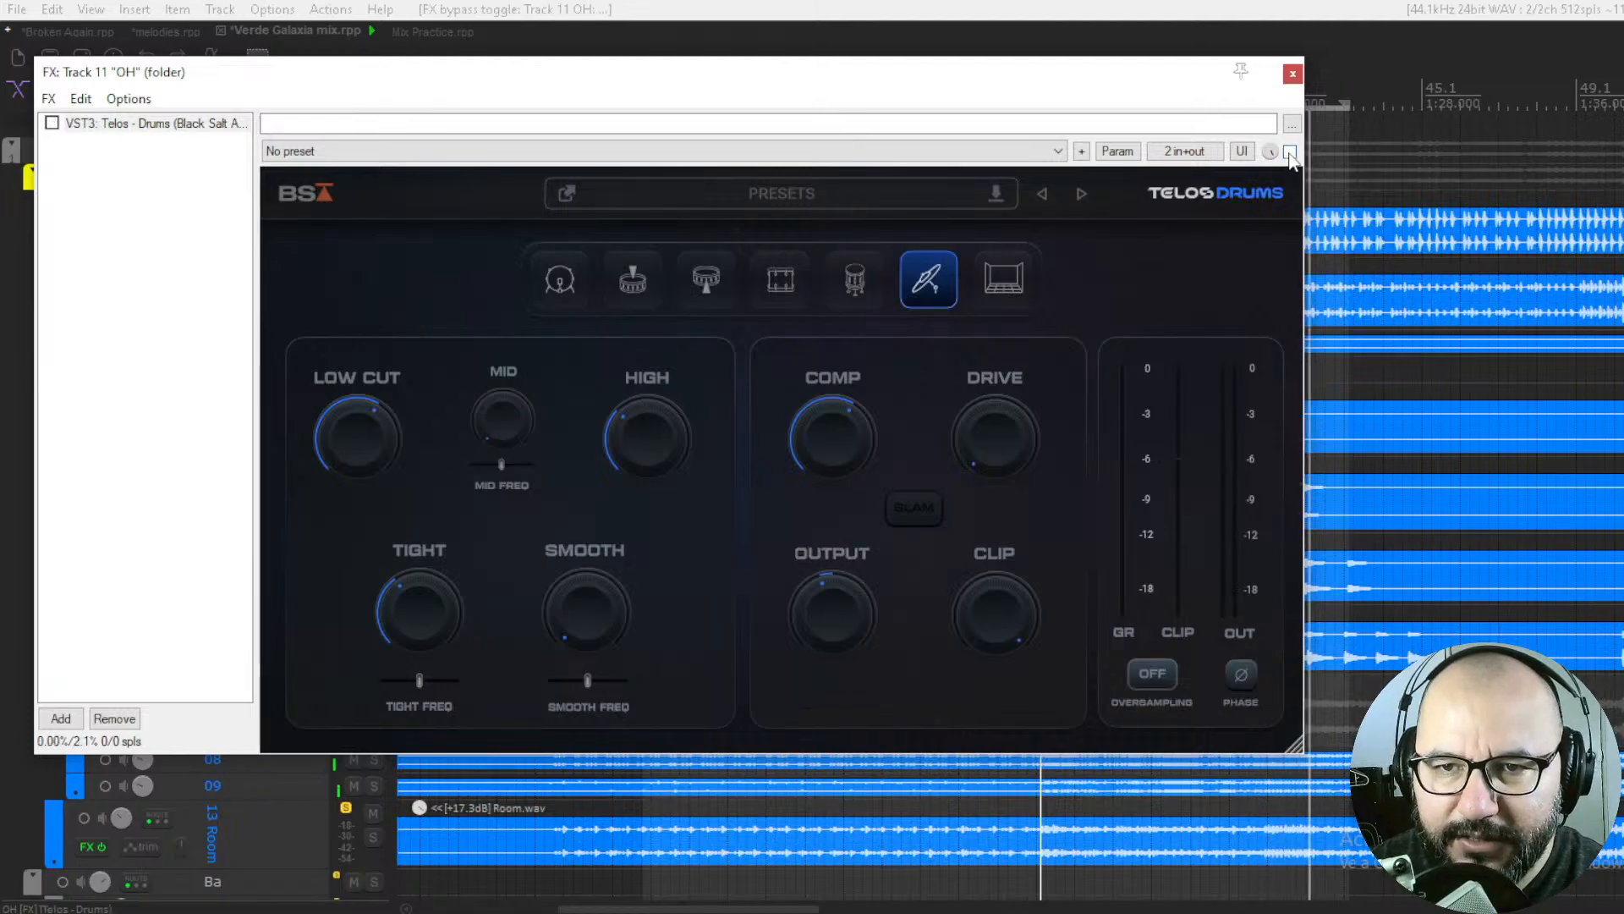
{"action": "left_click", "coordinate": [1290, 153]}
Raise the overheads' Mid and Smooth in Telos Drums and nudge Low Cut slightly higher
{"action": "mouse_move", "coordinate": [661, 440]}
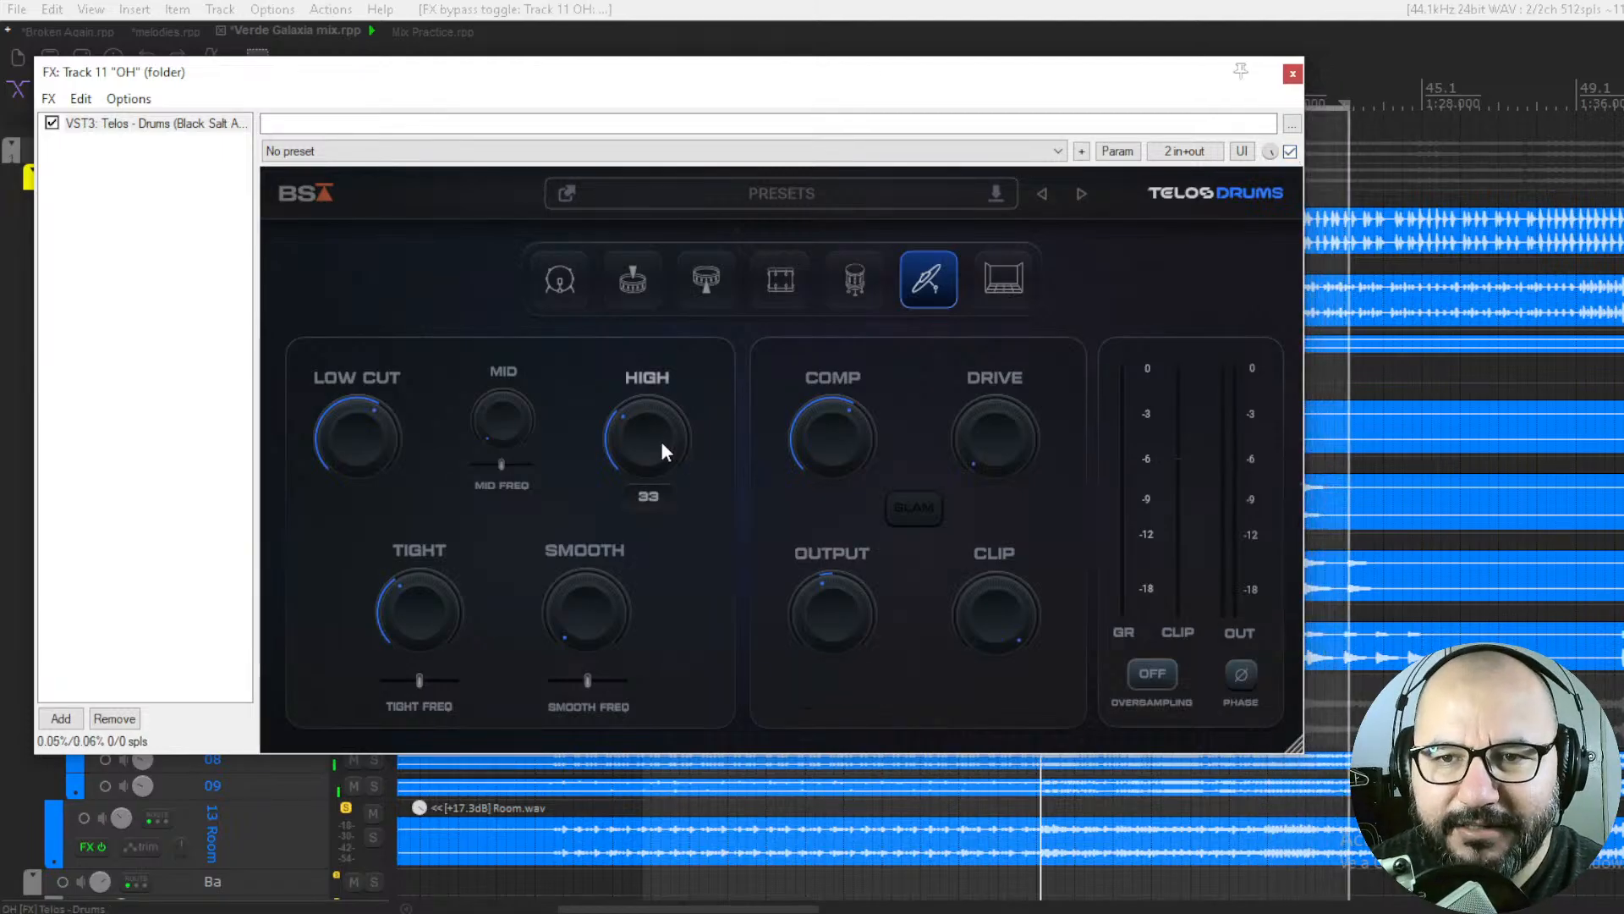
{"action": "left_click_drag", "start_coordinate": [511, 406], "coordinate": [514, 365]}
{"action": "left_click_drag", "start_coordinate": [393, 426], "coordinate": [389, 425]}
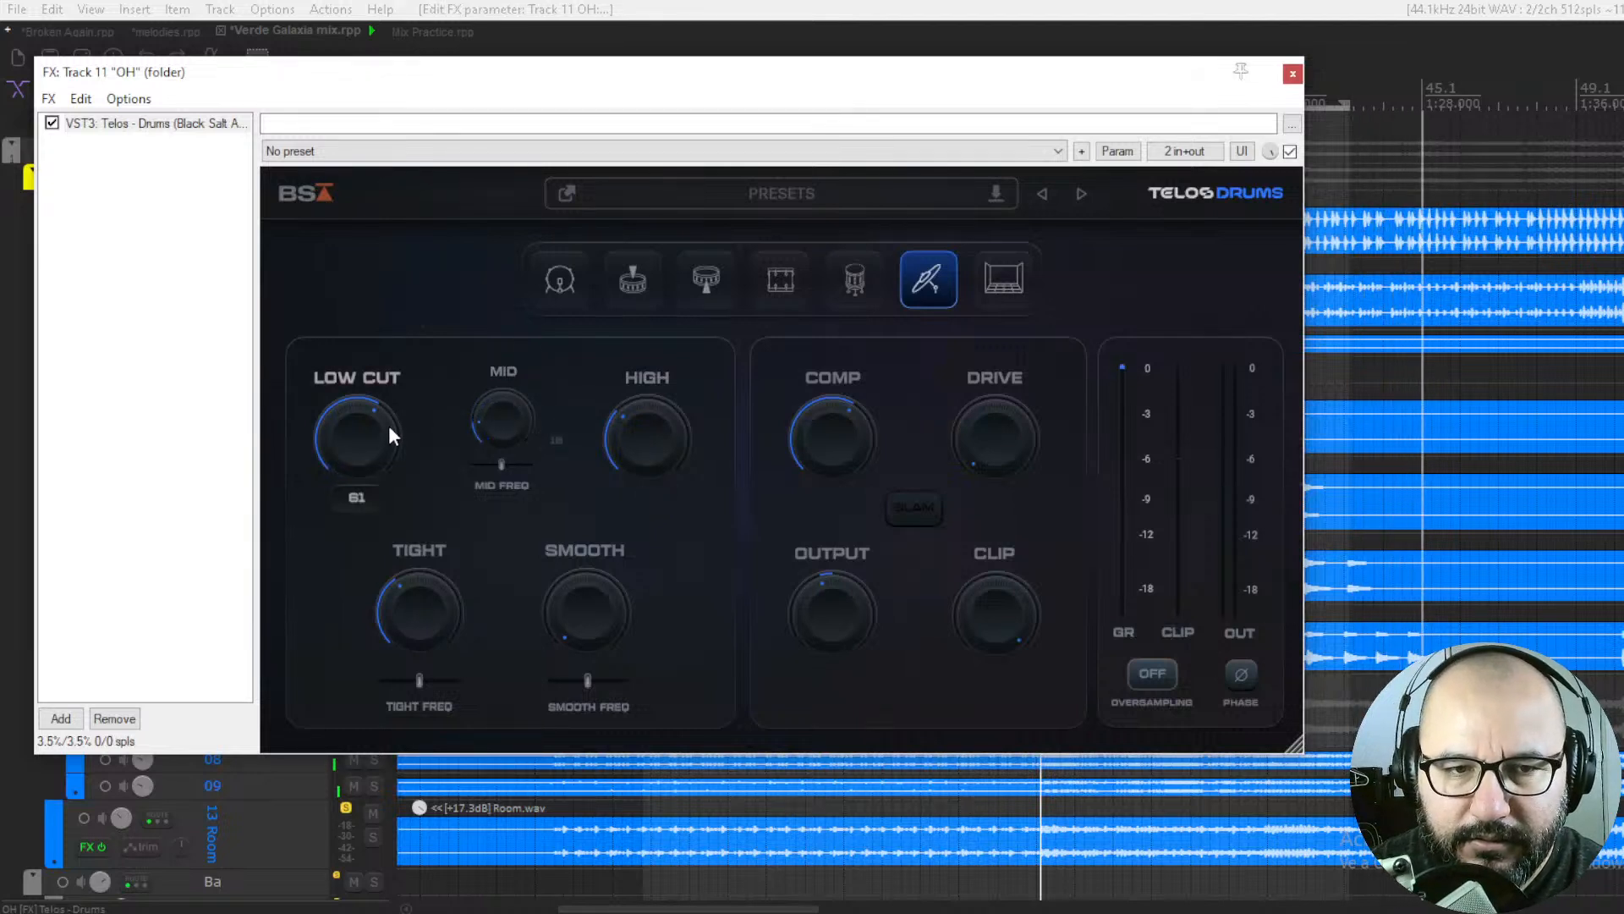
{"action": "left_click_drag", "start_coordinate": [585, 609], "coordinate": [566, 517]}
Compare the overheads with Telos Drums bypassed and active, and close the FX chain
{"action": "left_click", "coordinate": [1290, 152]}
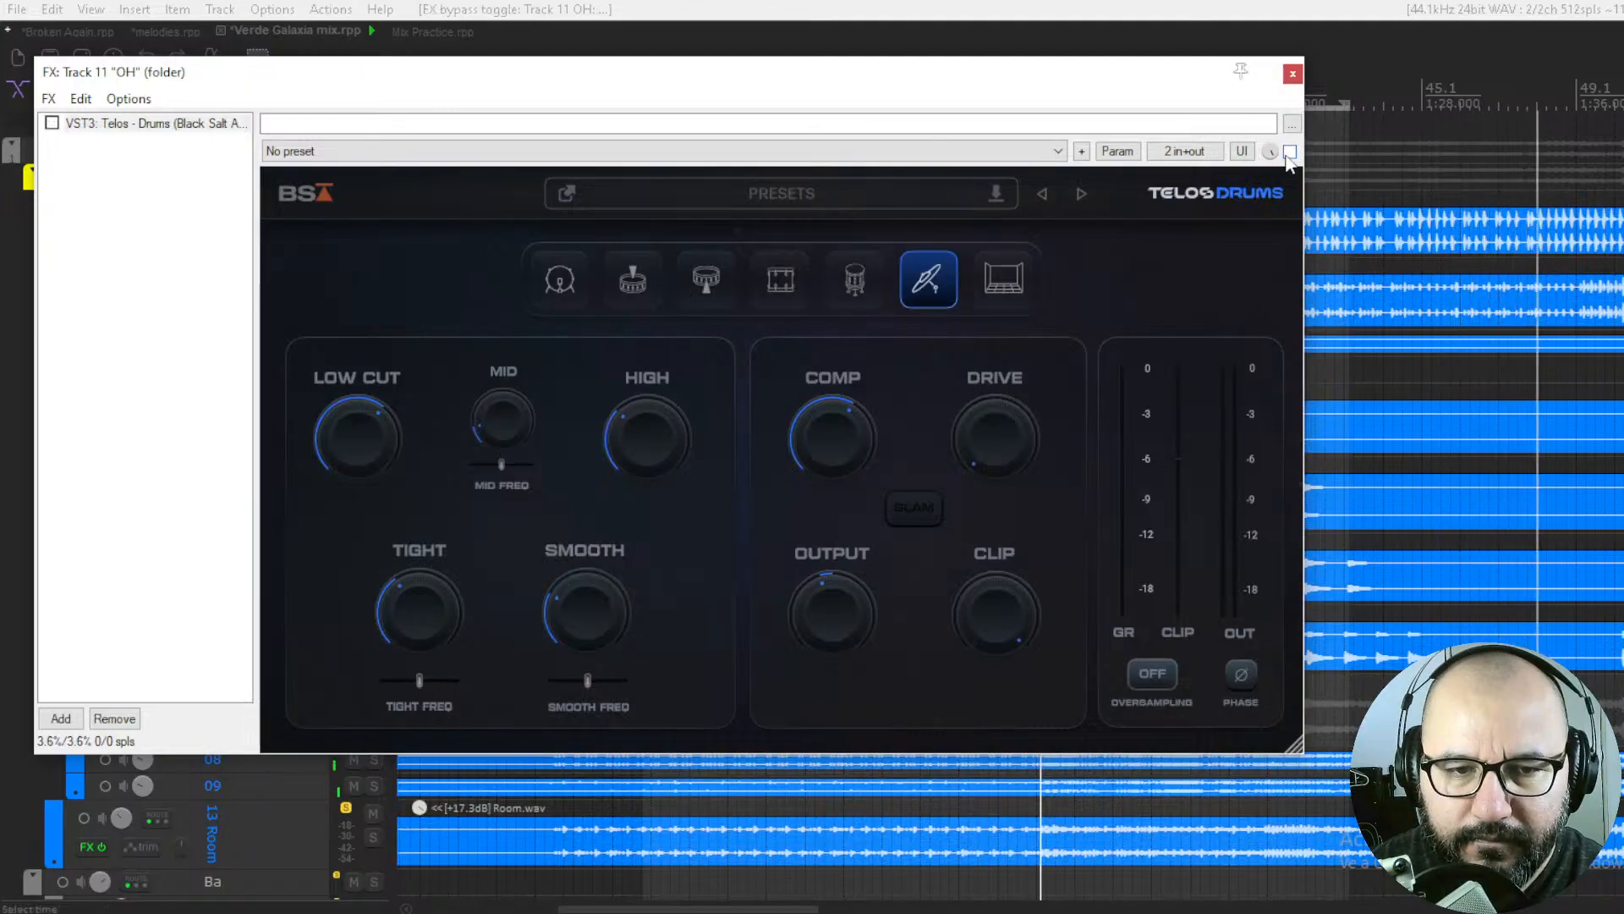
{"action": "left_click", "coordinate": [1291, 153]}
{"action": "left_click", "coordinate": [1293, 74]}
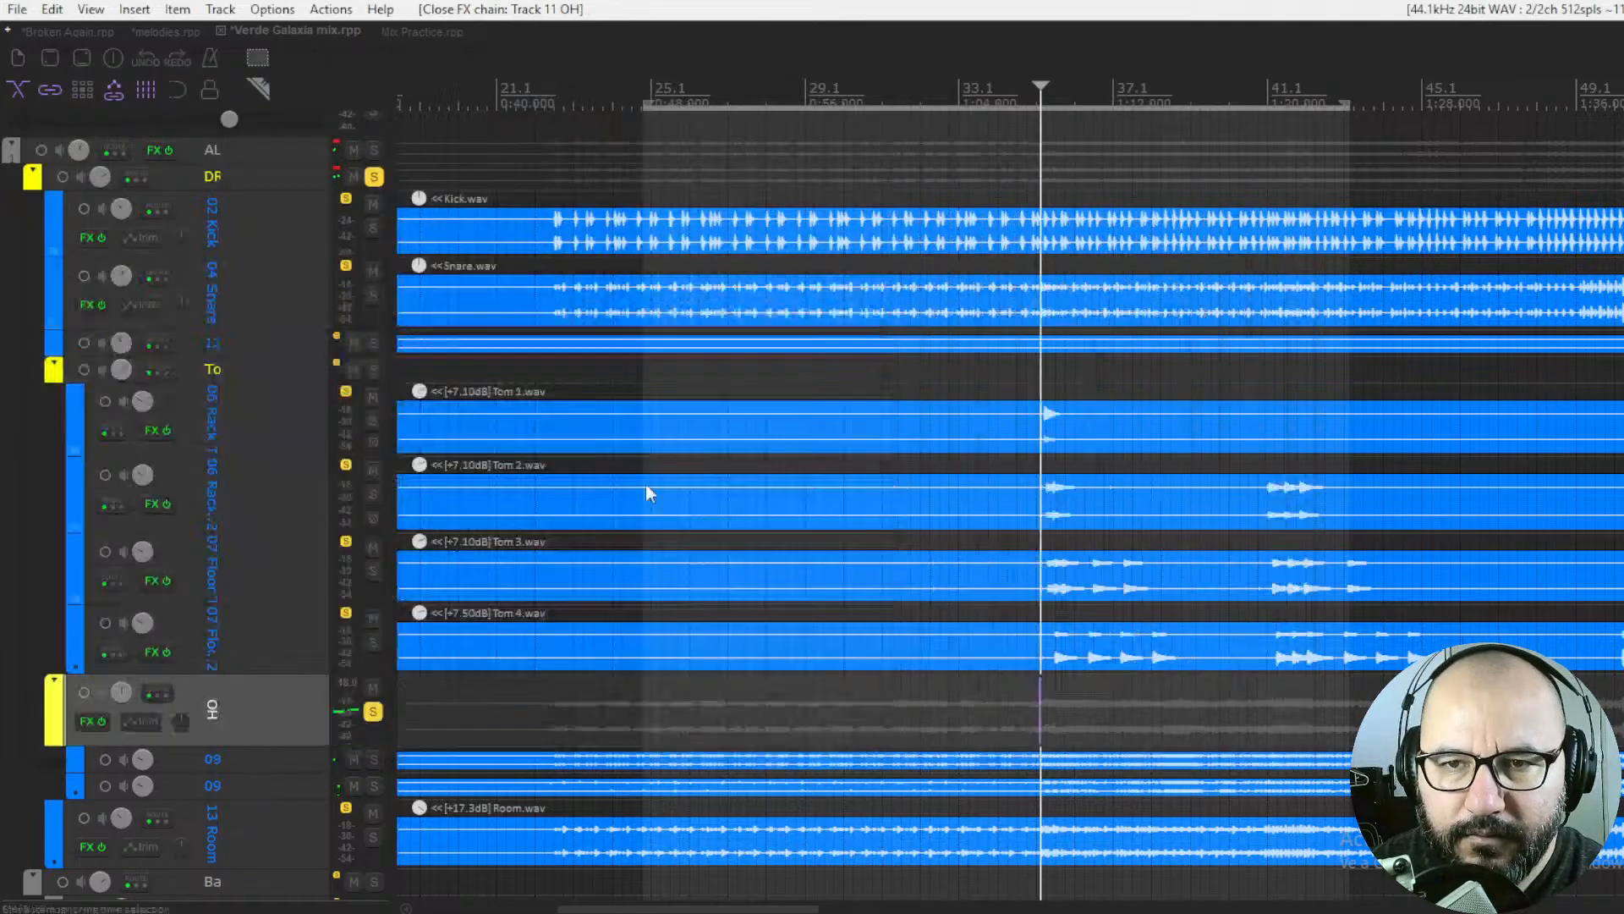
Solo the 13 Room track instead of the OH bus and start playback
{"action": "left_click", "coordinate": [372, 718]}
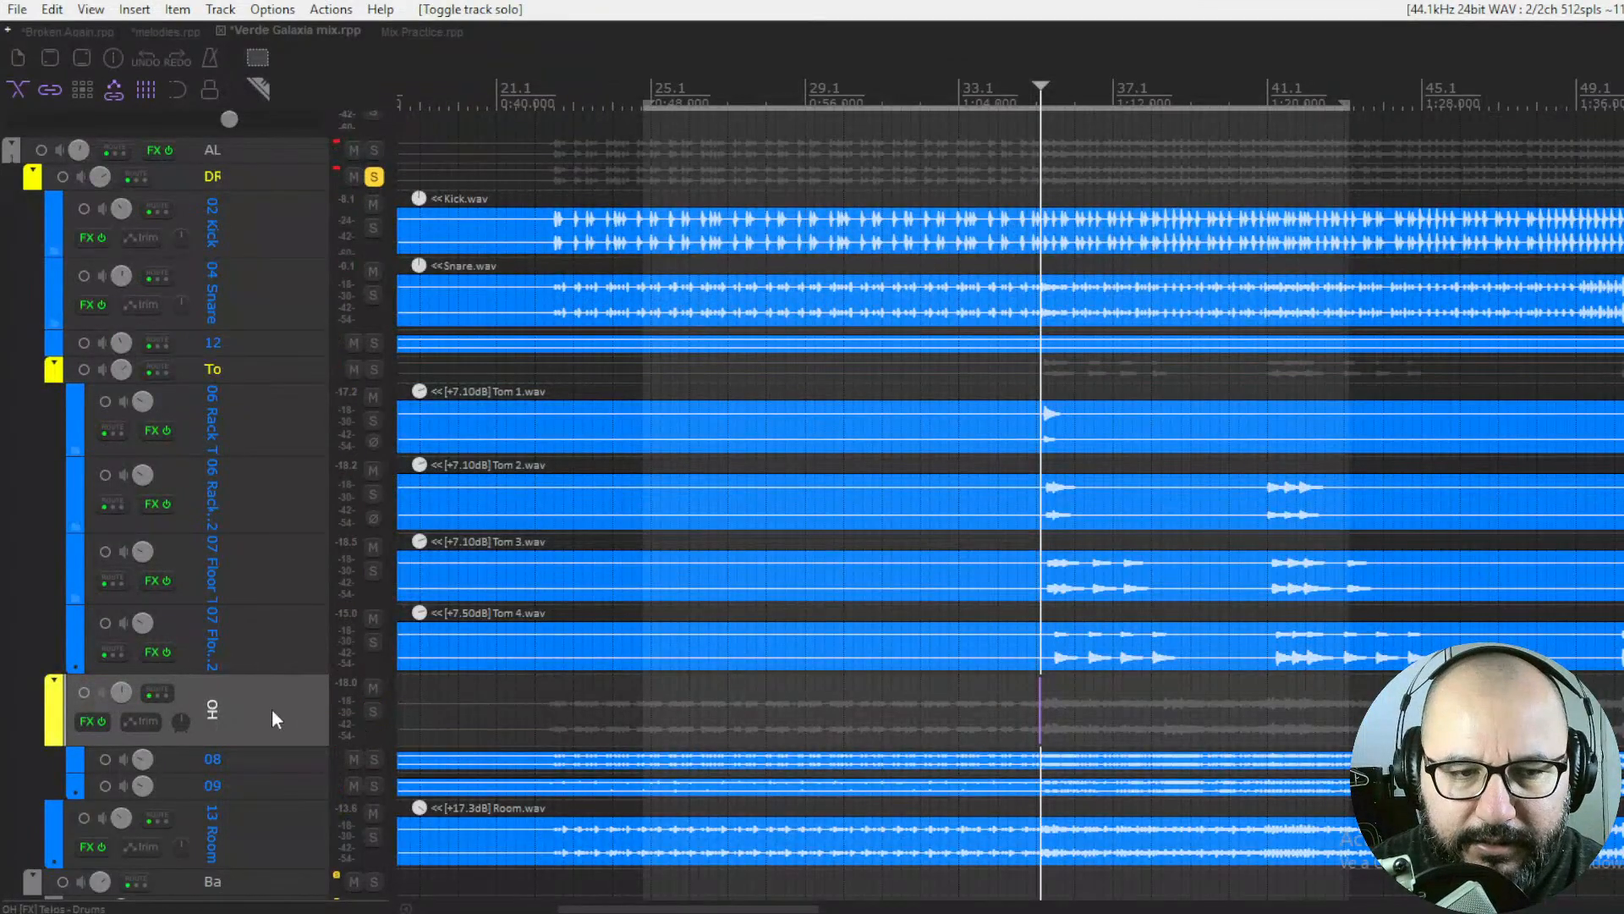
{"action": "scroll", "coordinate": [294, 817], "scroll_direction": "down", "scroll_amount": 1}
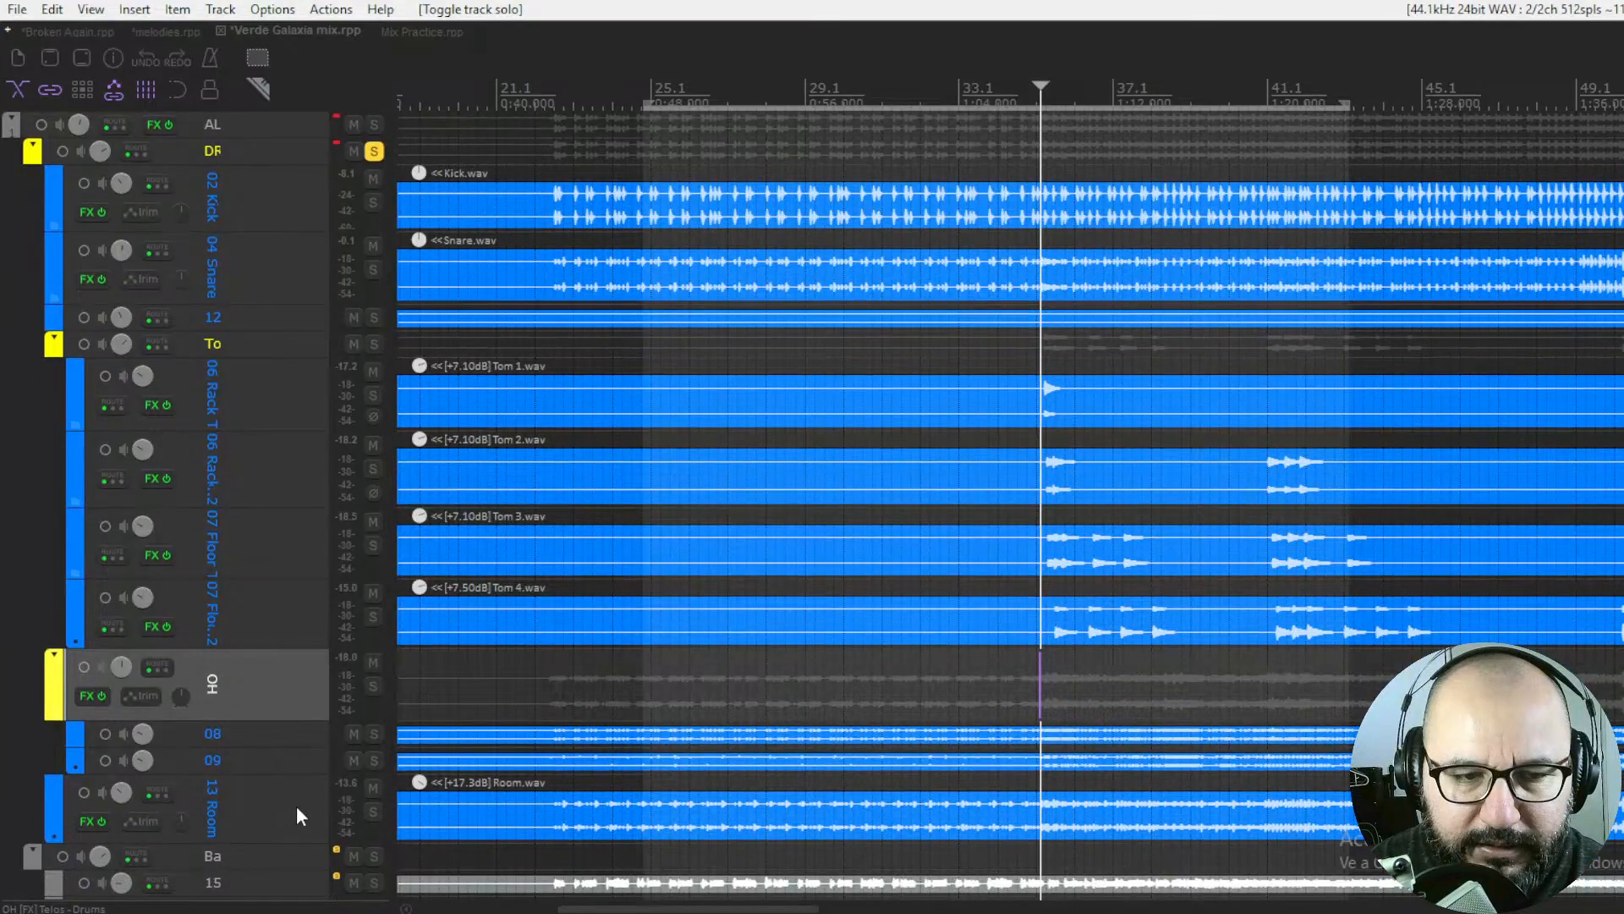
{"action": "left_click", "coordinate": [296, 808]}
{"action": "left_click", "coordinate": [372, 813]}
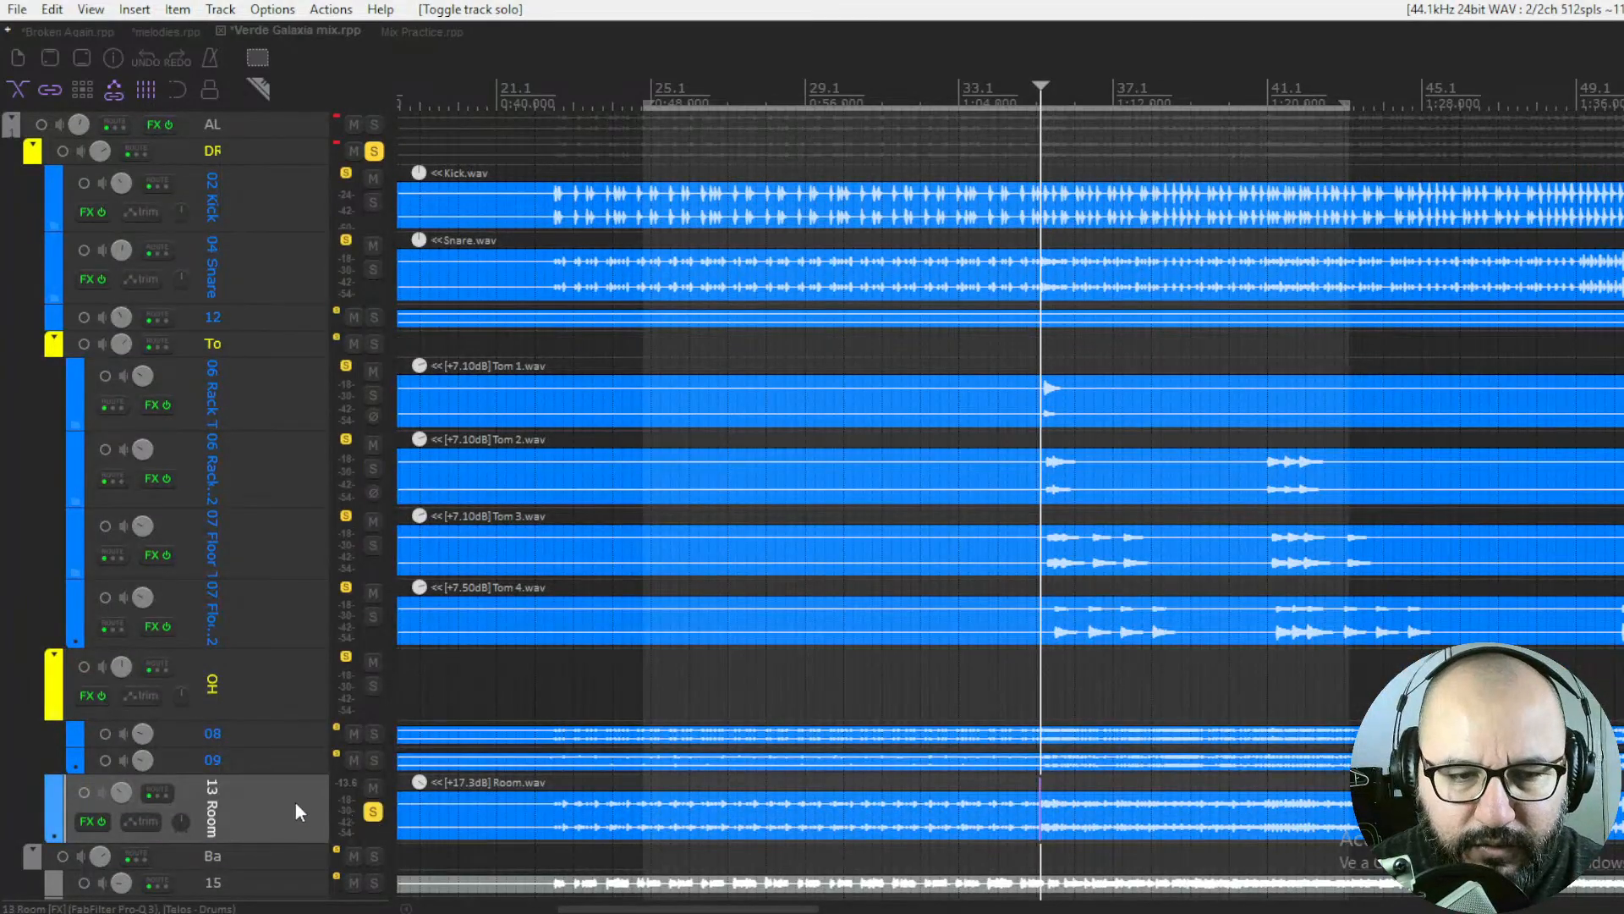
{"action": "key", "text": "space"}
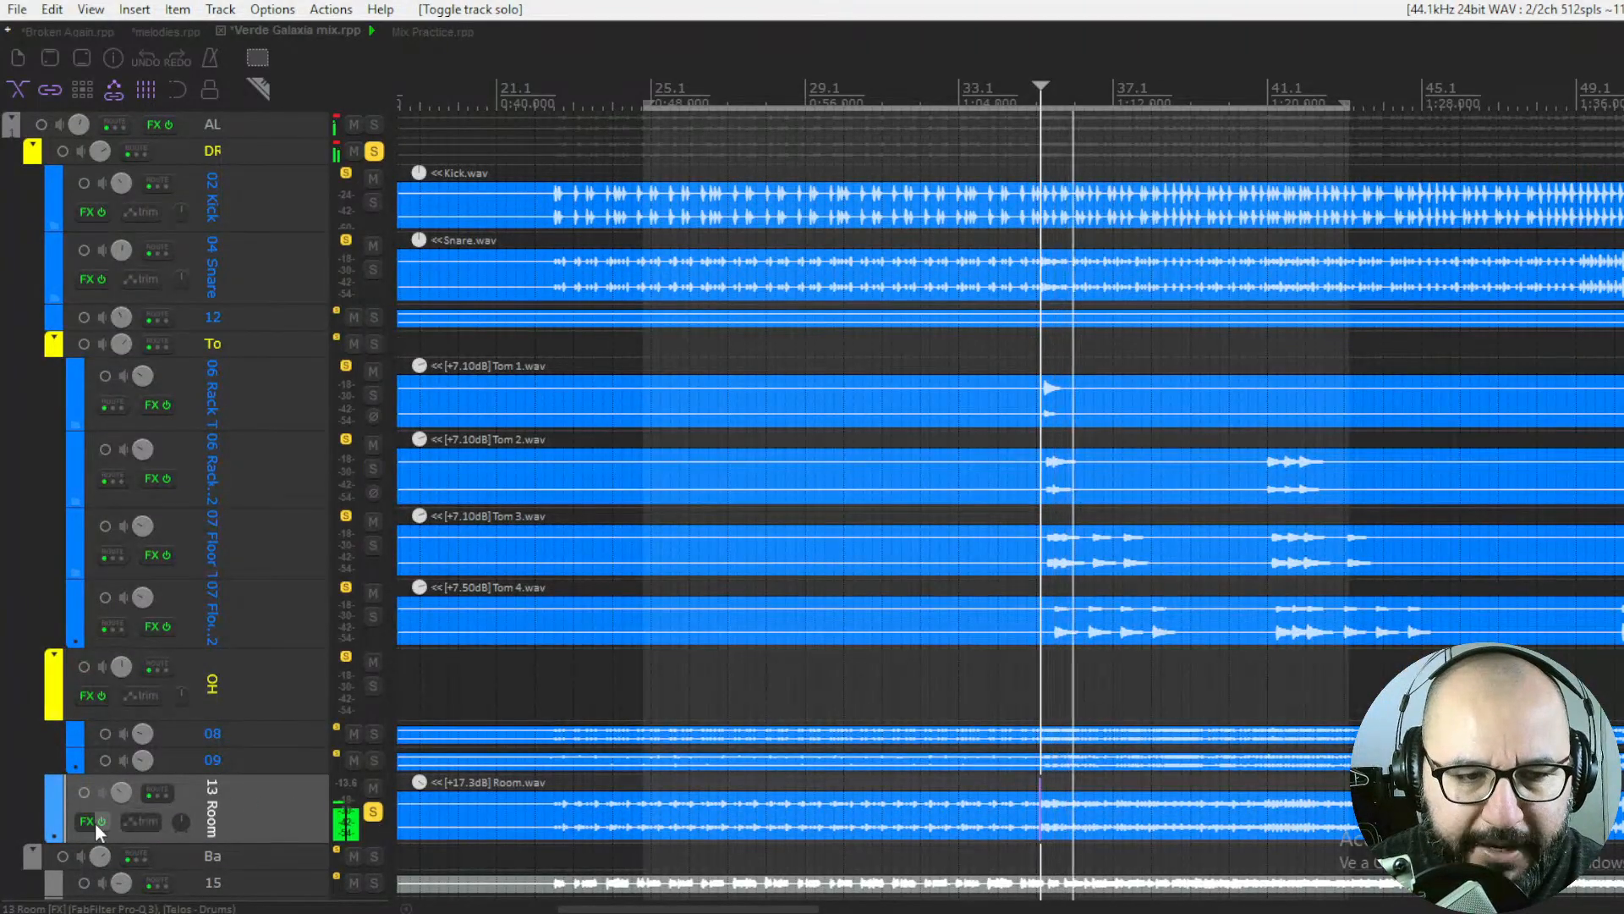
Open Telos Drums on the 13 Room track, reposition its window, and enable the plugin
{"action": "right_click", "coordinate": [88, 829]}
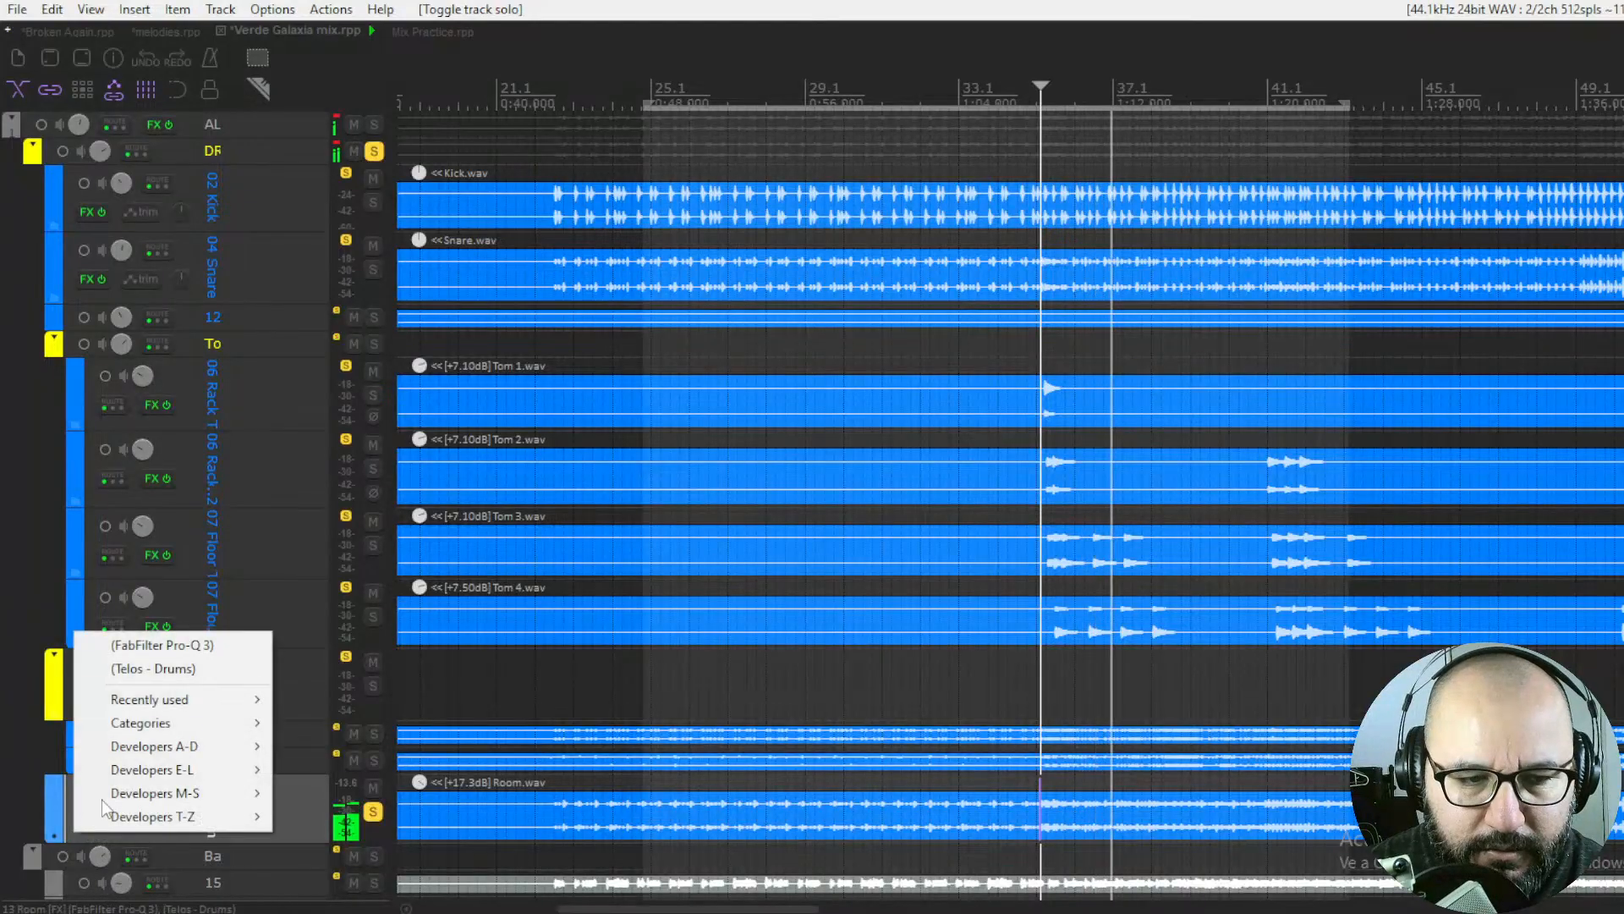
{"action": "left_click", "coordinate": [212, 670]}
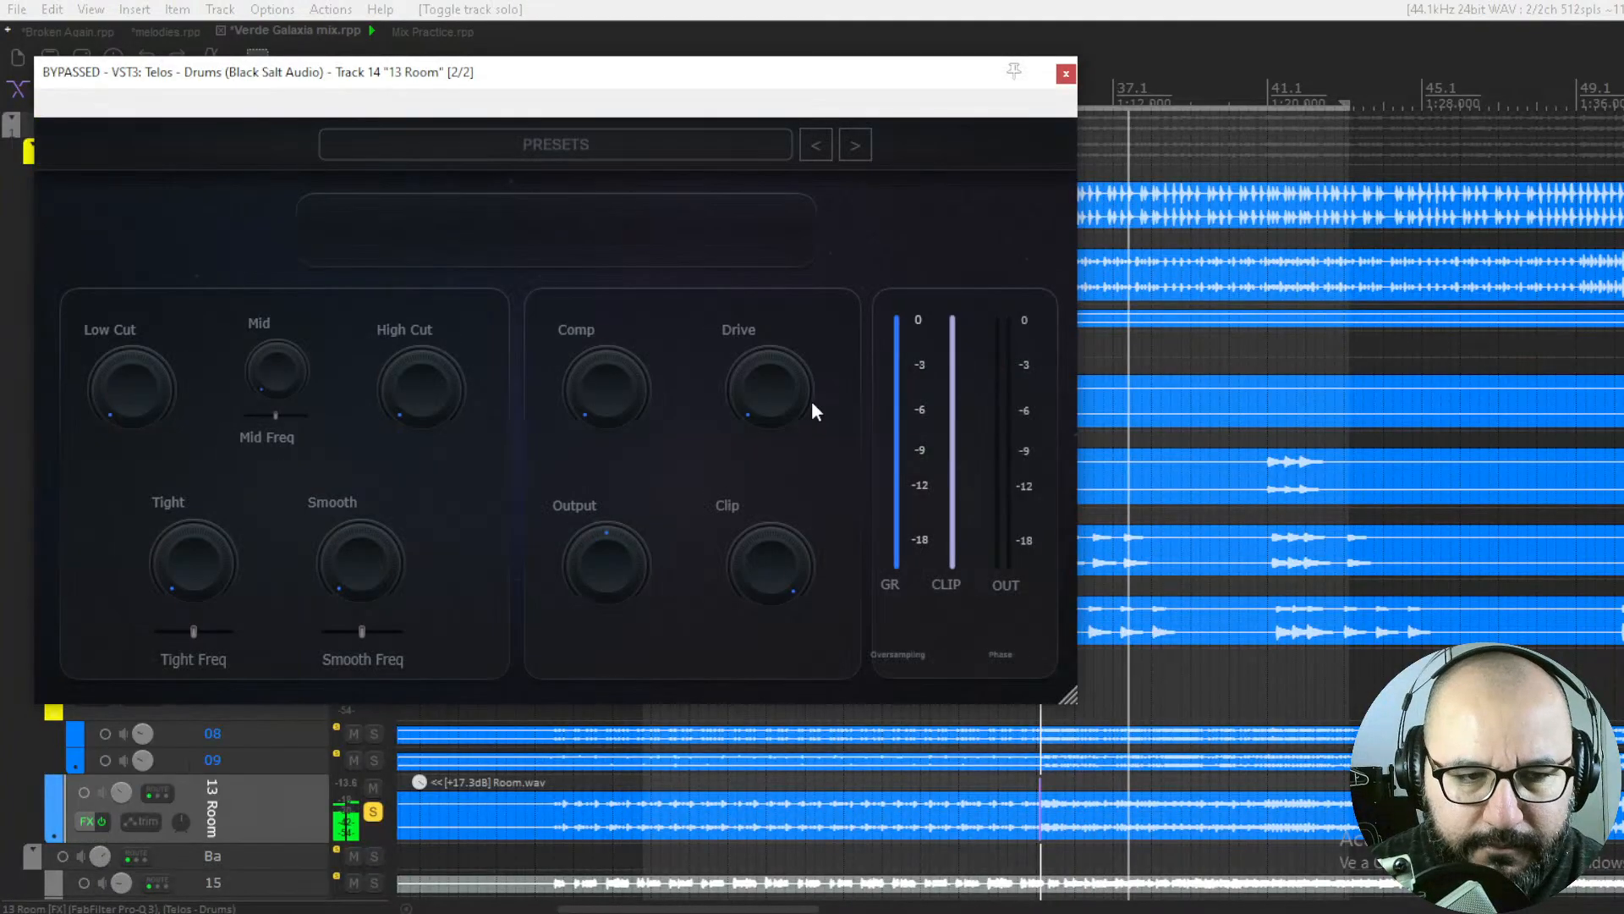
{"action": "left_click_drag", "start_coordinate": [662, 84], "coordinate": [856, 100]}
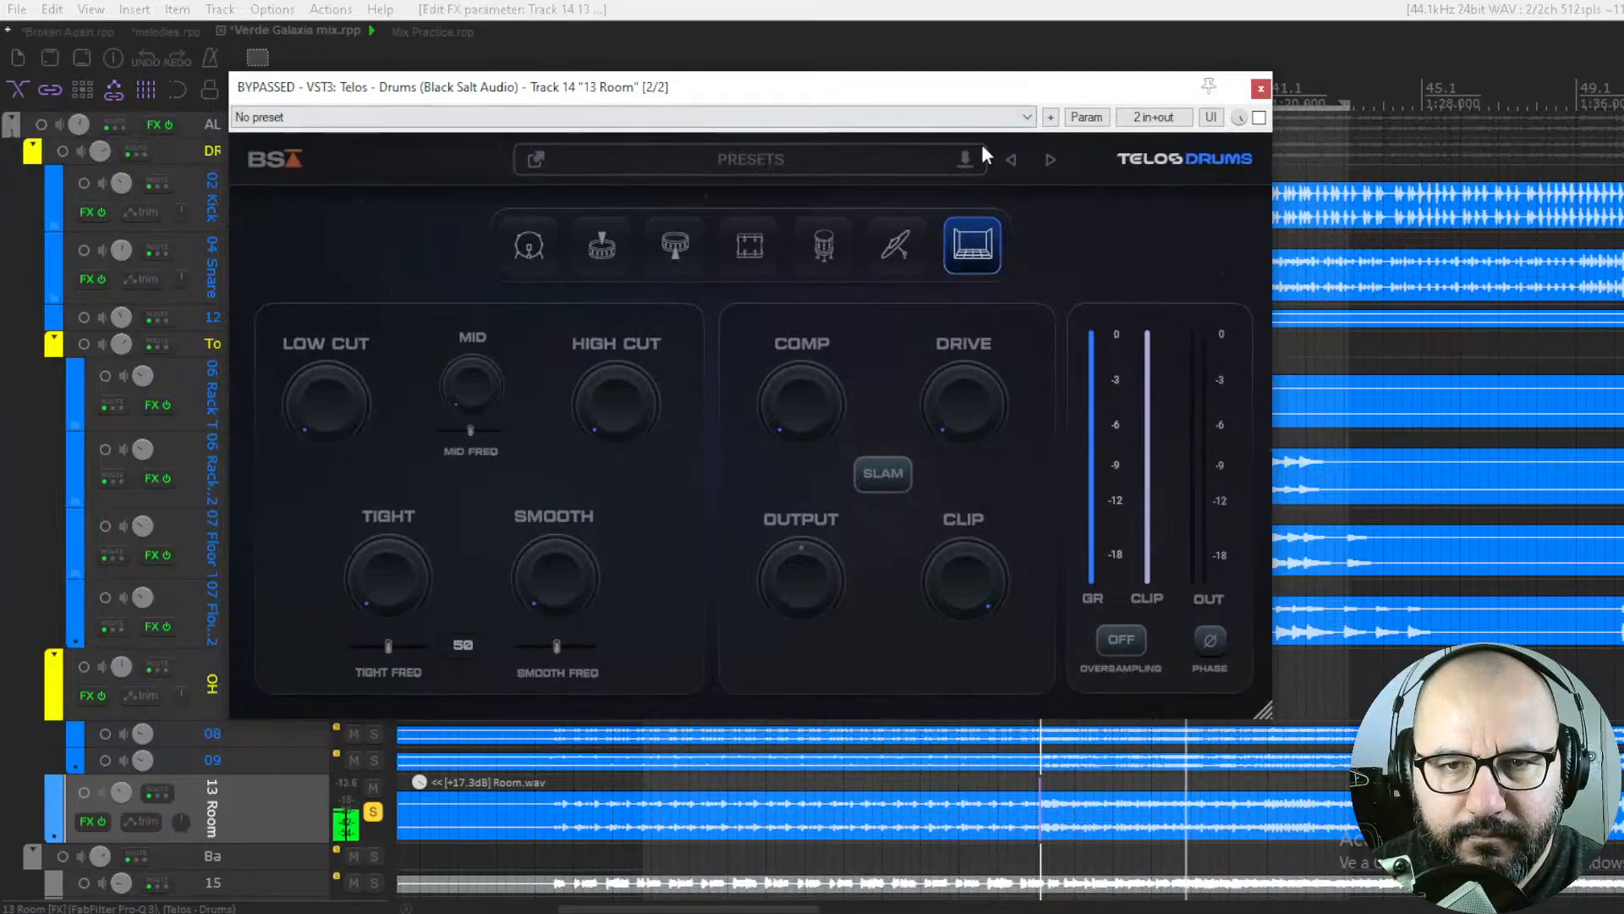
{"action": "left_click", "coordinate": [1259, 118]}
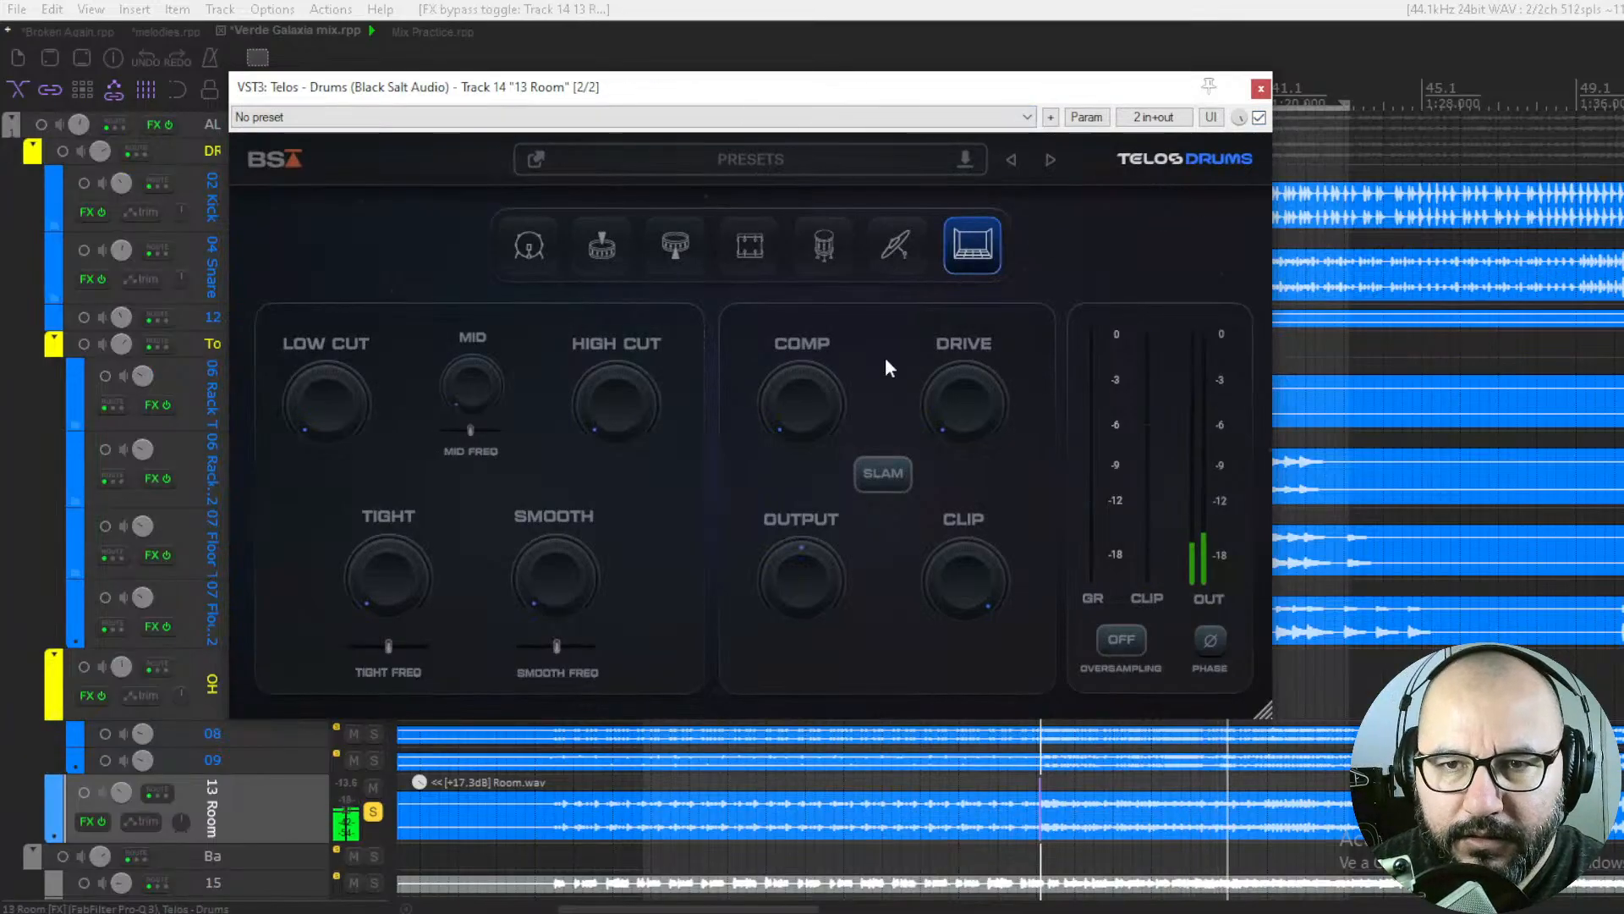
Set the room's Low Cut to 56 and compare Telos Drums bypassed and active
{"action": "left_click_drag", "start_coordinate": [318, 387], "coordinate": [301, 247]}
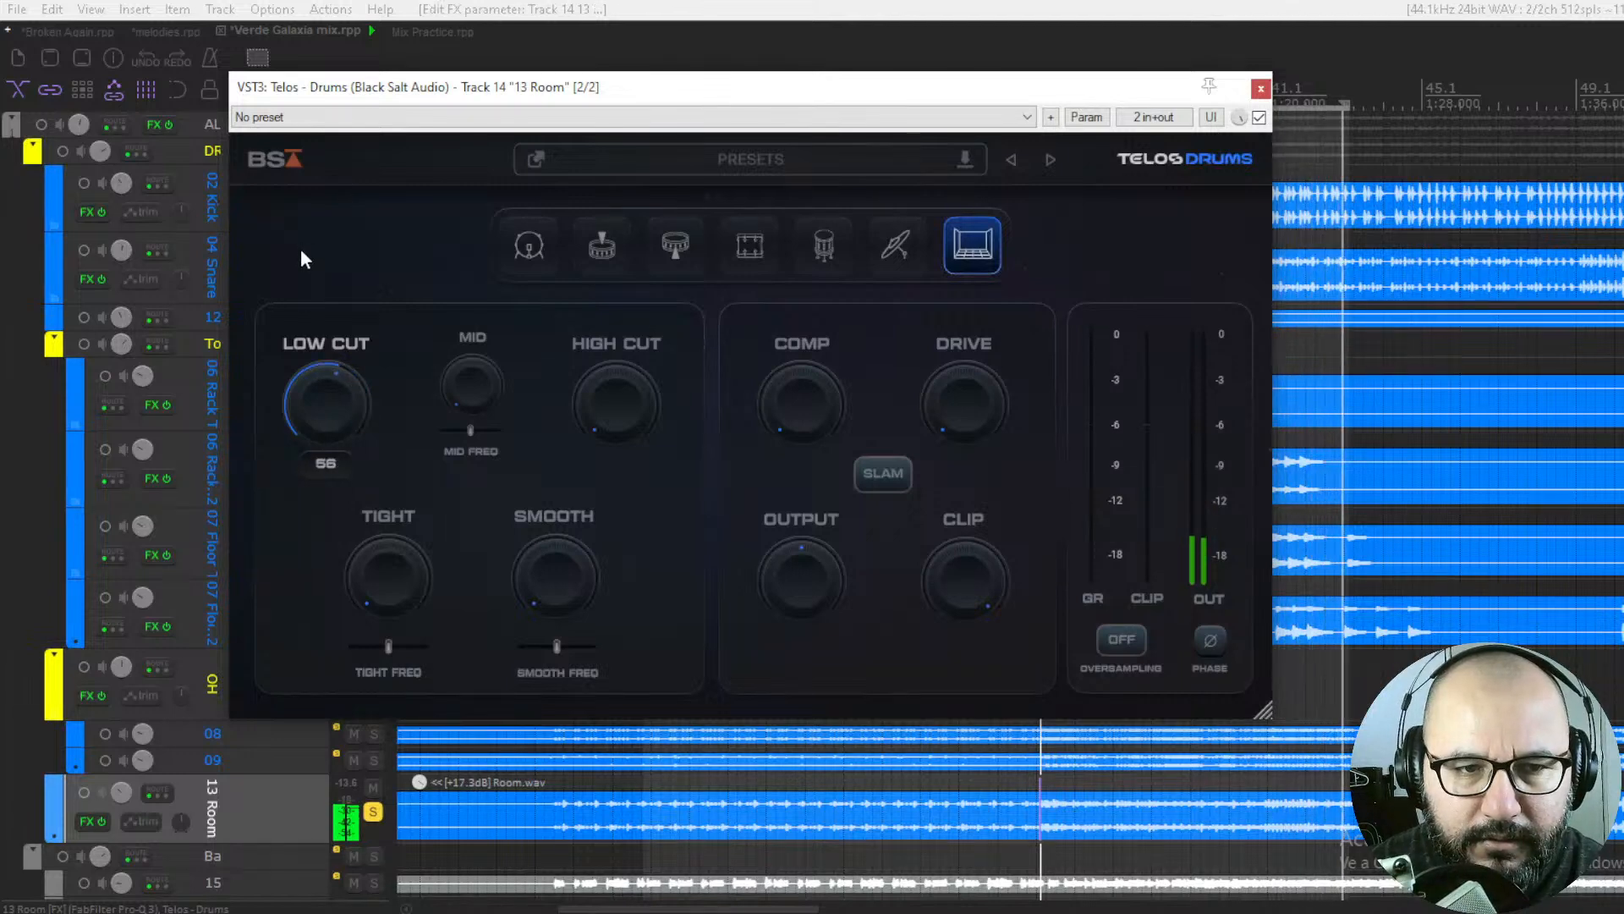
{"action": "left_click", "coordinate": [1259, 117]}
{"action": "left_click", "coordinate": [1259, 117]}
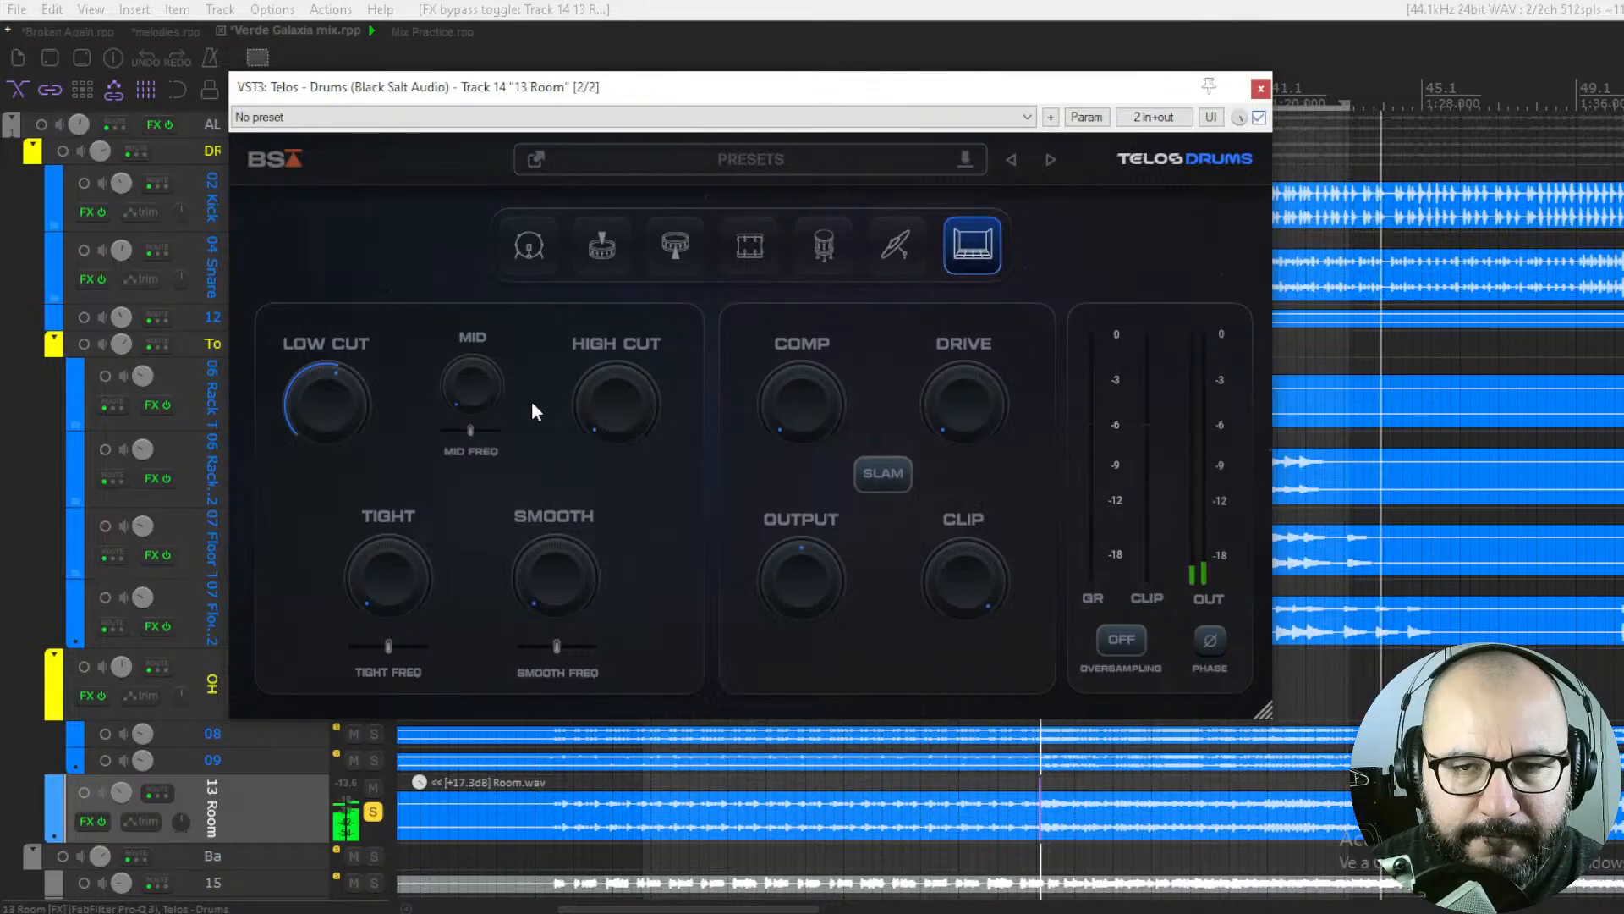
Audition the room's High Cut, raise Tight, and set Low Cut to 58
{"action": "mouse_move", "coordinate": [311, 430]}
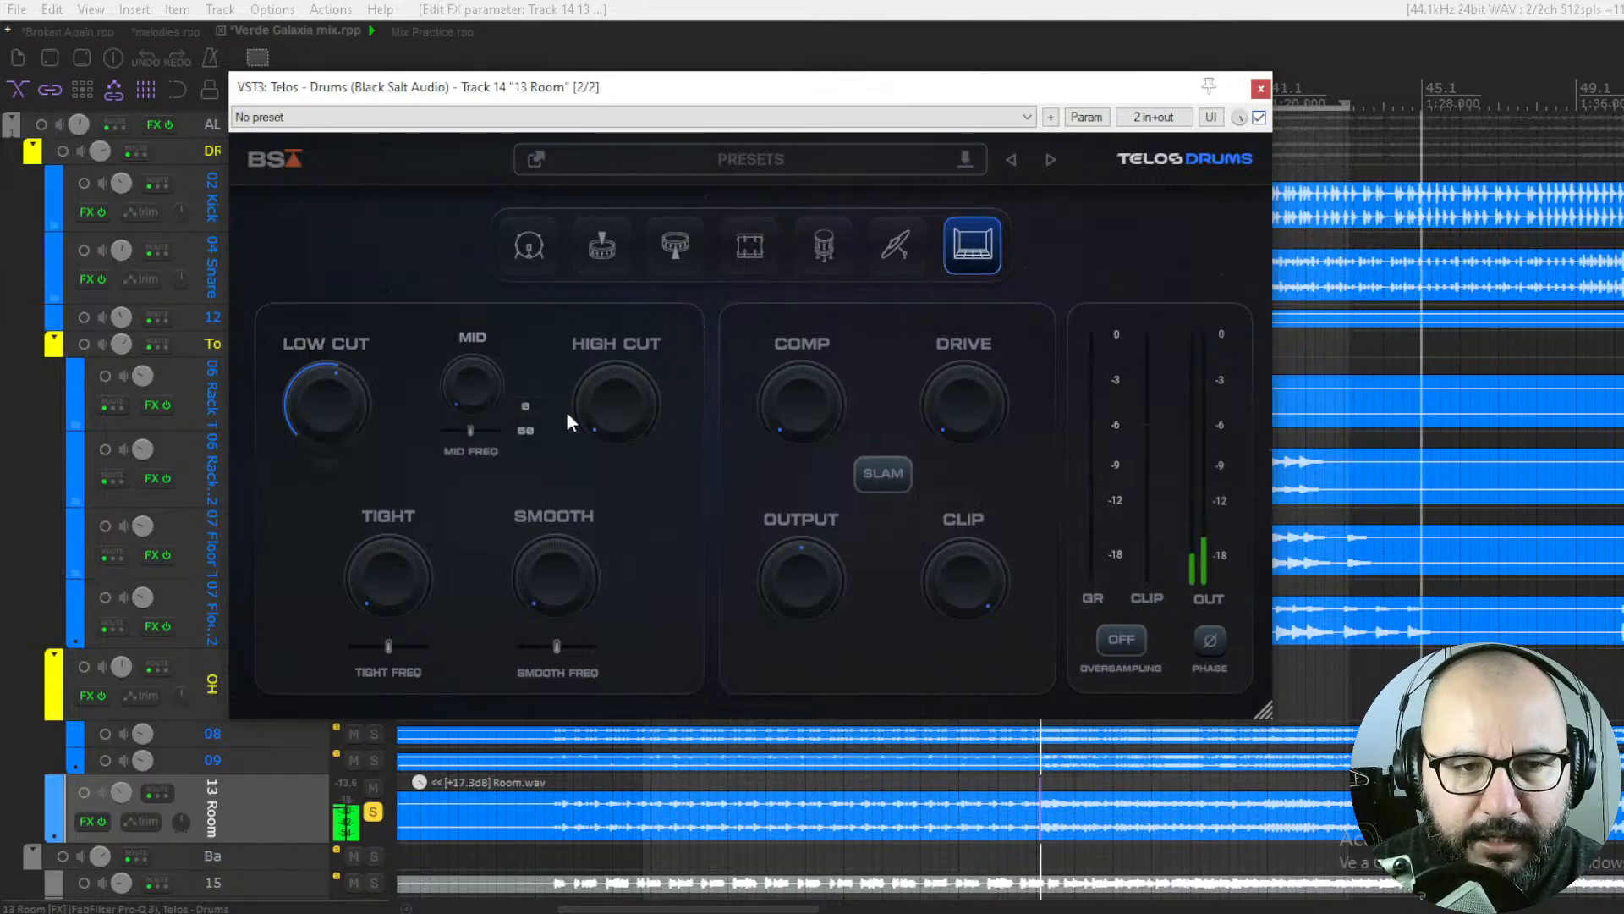
{"action": "left_click_drag", "start_coordinate": [596, 411], "coordinate": [565, 482]}
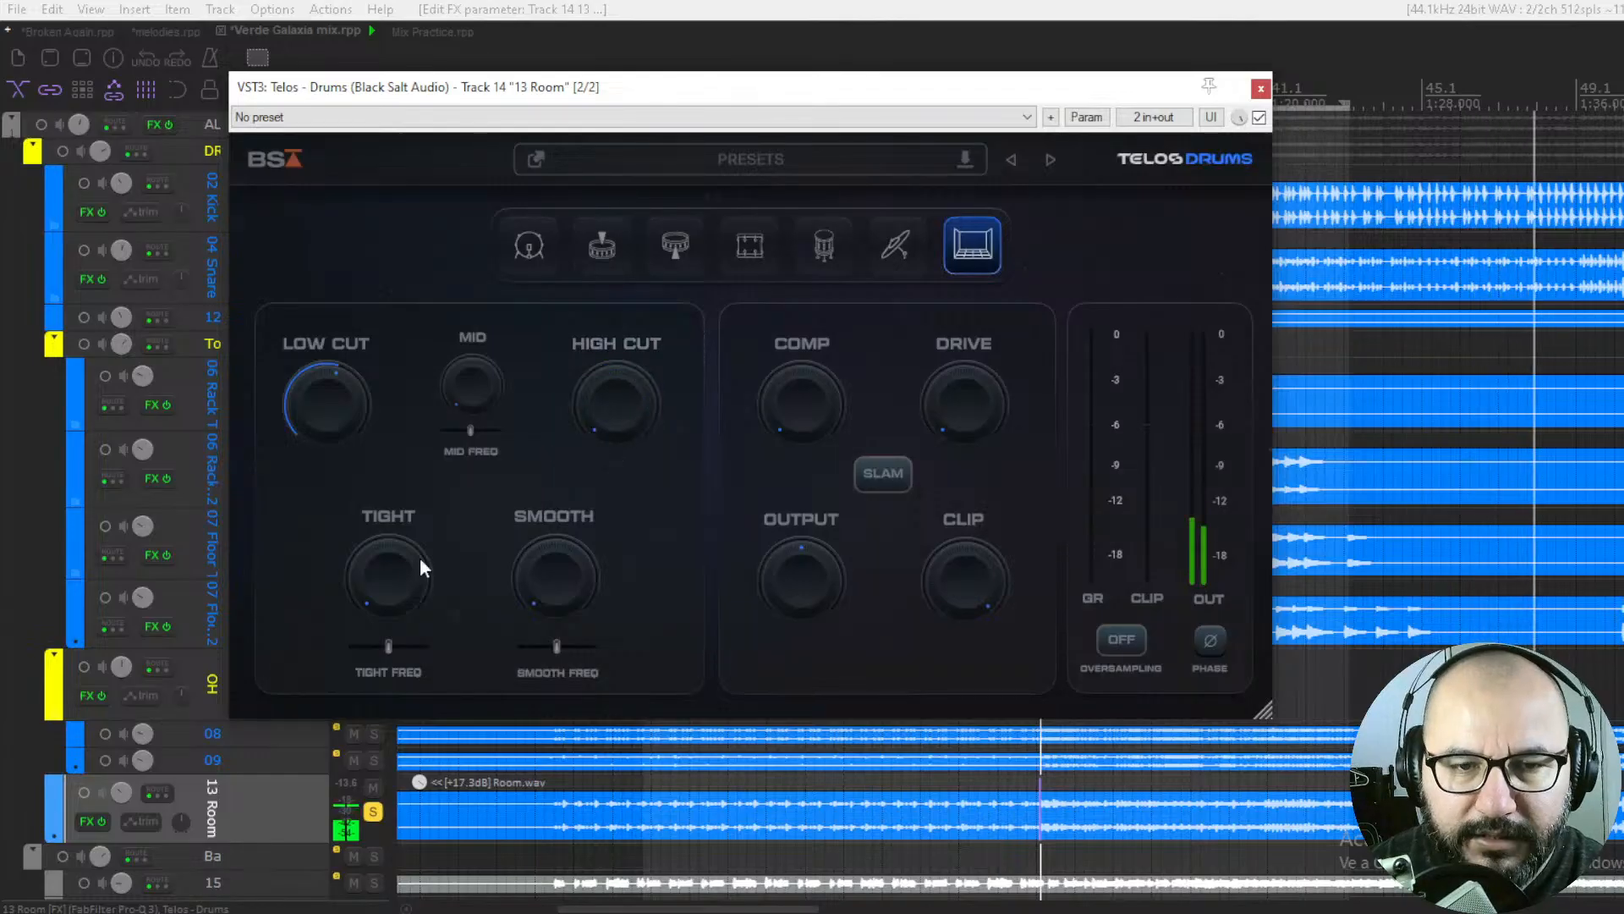
{"action": "left_click_drag", "start_coordinate": [420, 556], "coordinate": [333, 403]}
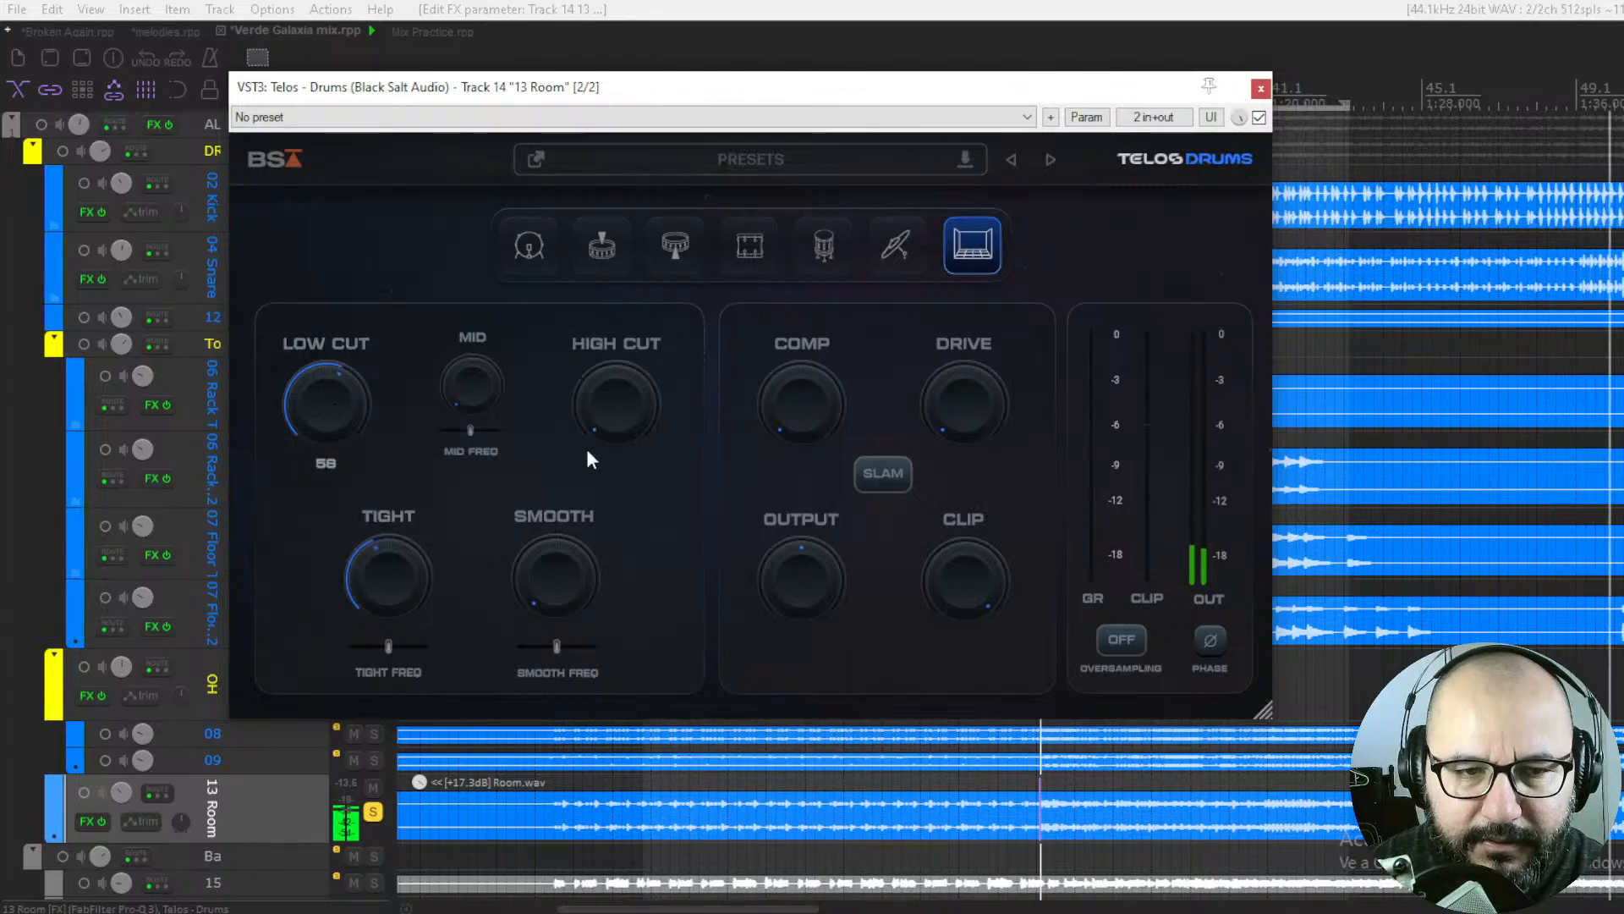
Raise the room's Comp and Drive in Telos Drums, enable Slam, and set Clip to -7.0 dB
{"action": "left_click_drag", "start_coordinate": [777, 405], "coordinate": [790, 254]}
{"action": "left_click", "coordinate": [885, 470]}
{"action": "mouse_move", "coordinate": [972, 403]}
{"action": "left_mouse_down"}
{"action": "mouse_move", "coordinate": [964, 270]}
{"action": "mouse_move", "coordinate": [947, 411]}
{"action": "left_mouse_up"}
{"action": "left_click_drag", "start_coordinate": [818, 396], "coordinate": [818, 413]}
{"action": "mouse_move", "coordinate": [964, 584]}
{"action": "left_mouse_down"}
{"action": "mouse_move", "coordinate": [975, 855]}
{"action": "mouse_move", "coordinate": [966, 575]}
{"action": "left_mouse_up"}
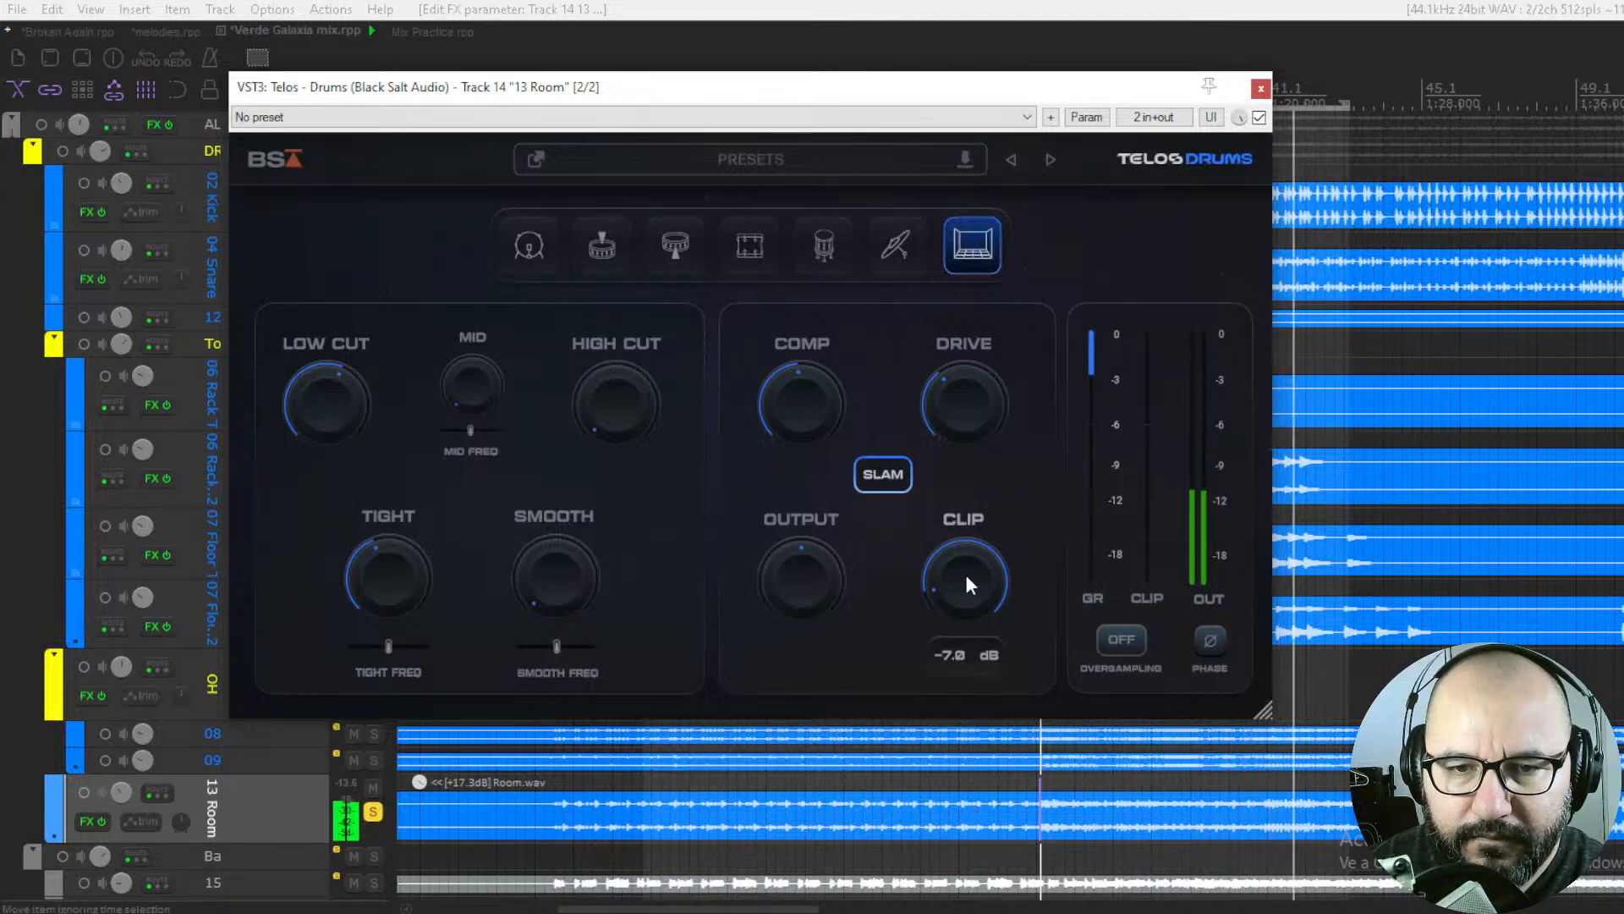
Lower the room's Output to -2.8 dB, matching its level by comparing Telos Drums bypassed and active
{"action": "left_click", "coordinate": [1259, 117]}
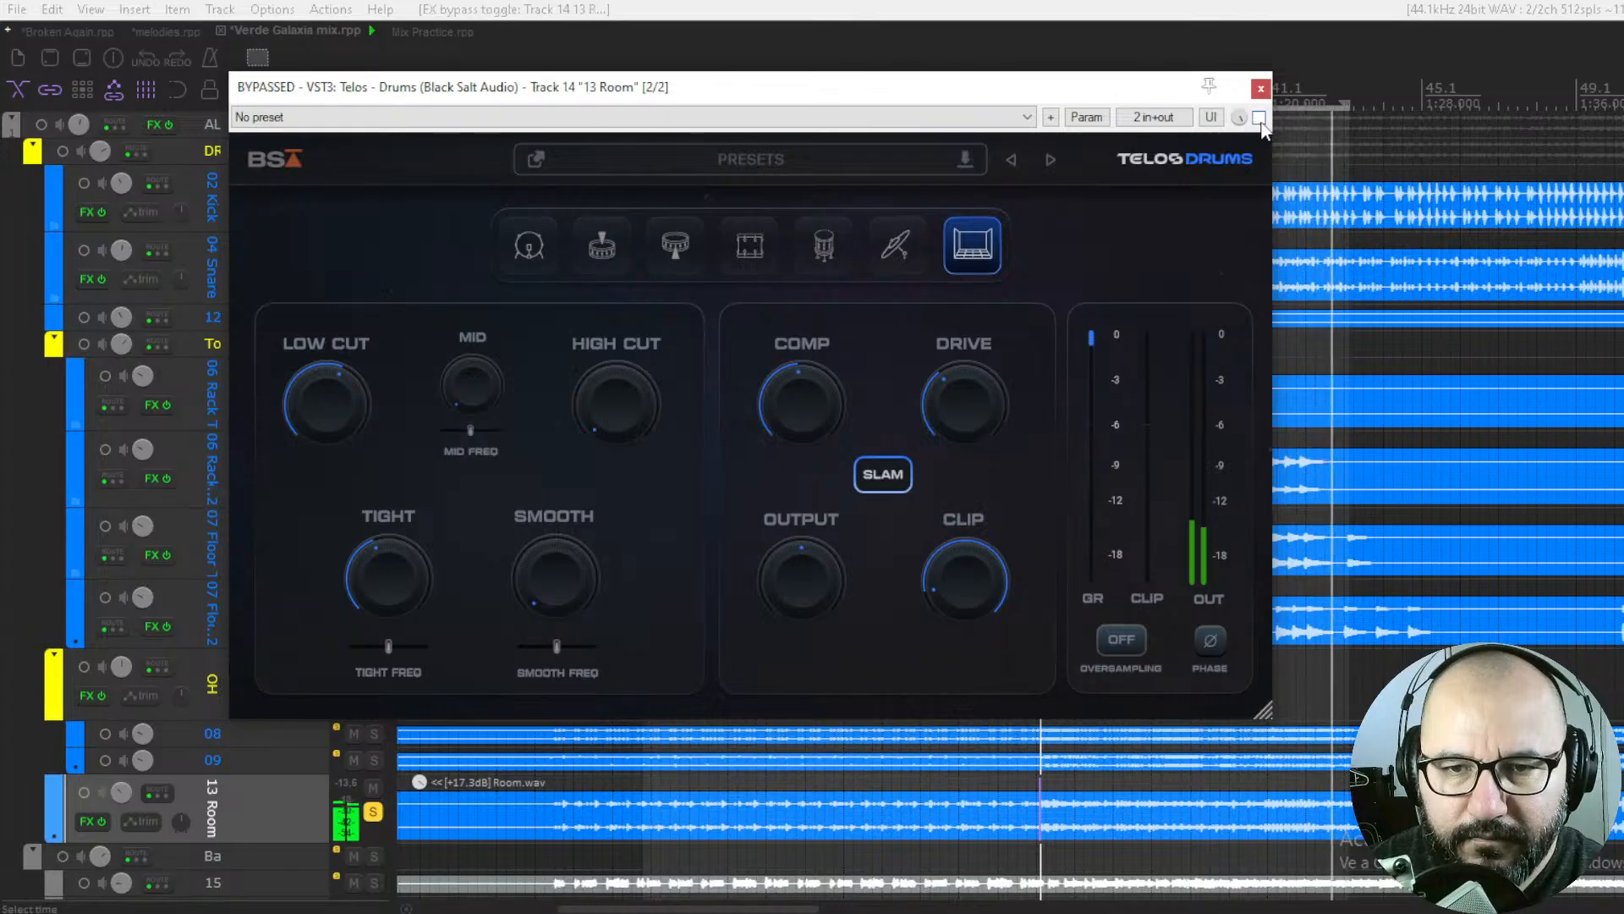
{"action": "left_click", "coordinate": [1259, 118]}
{"action": "mouse_move", "coordinate": [782, 579]}
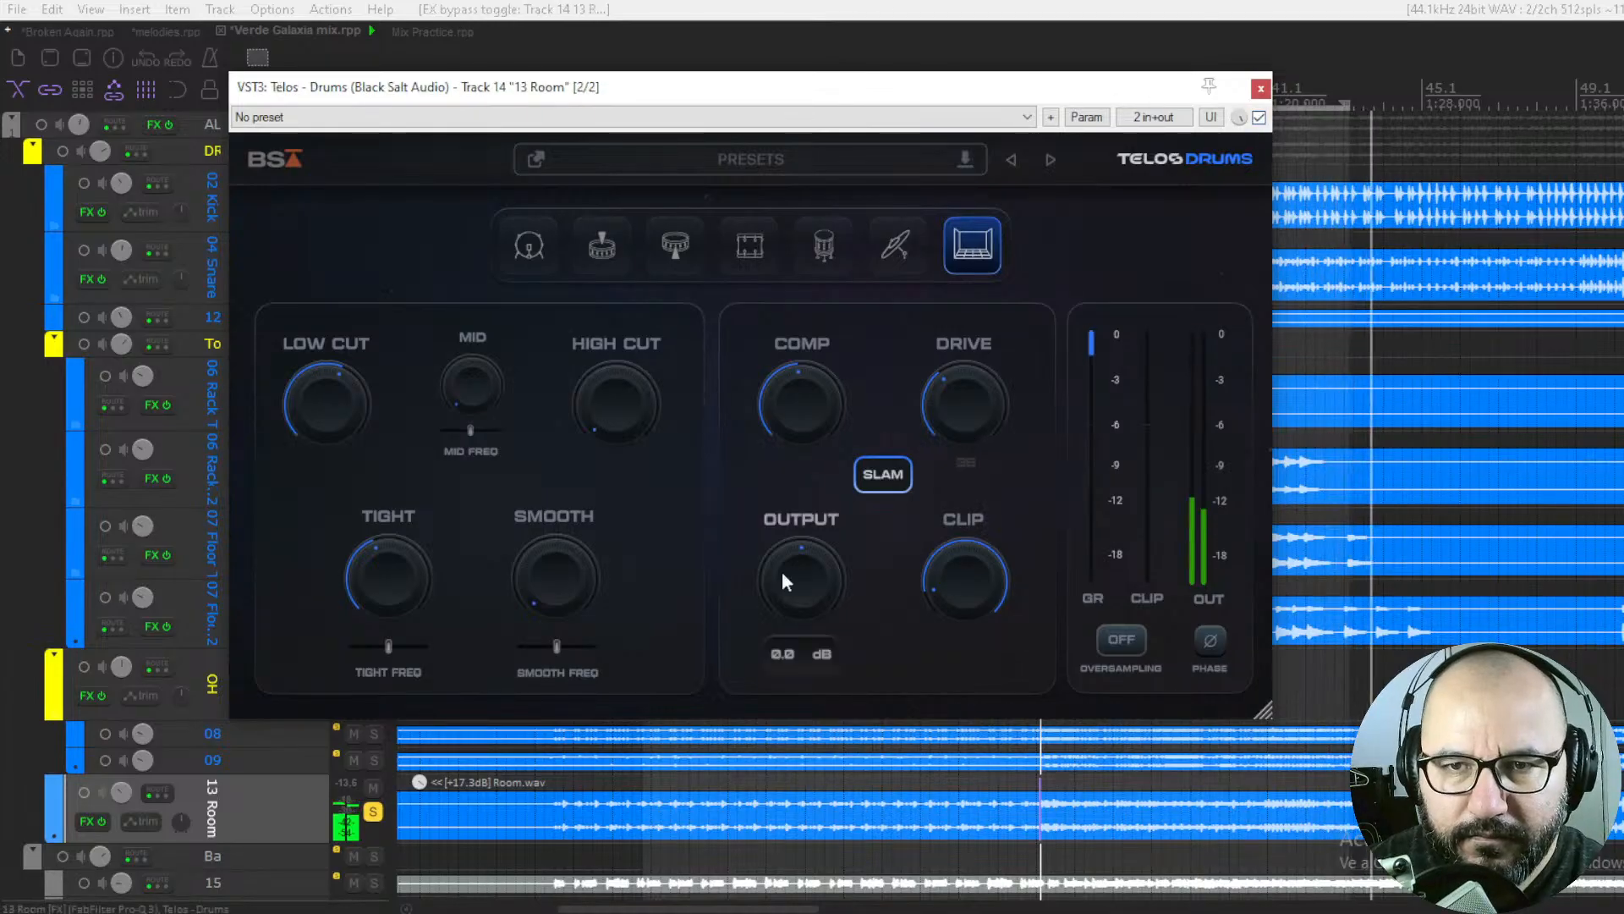
{"action": "left_click_drag", "start_coordinate": [782, 580], "coordinate": [780, 596]}
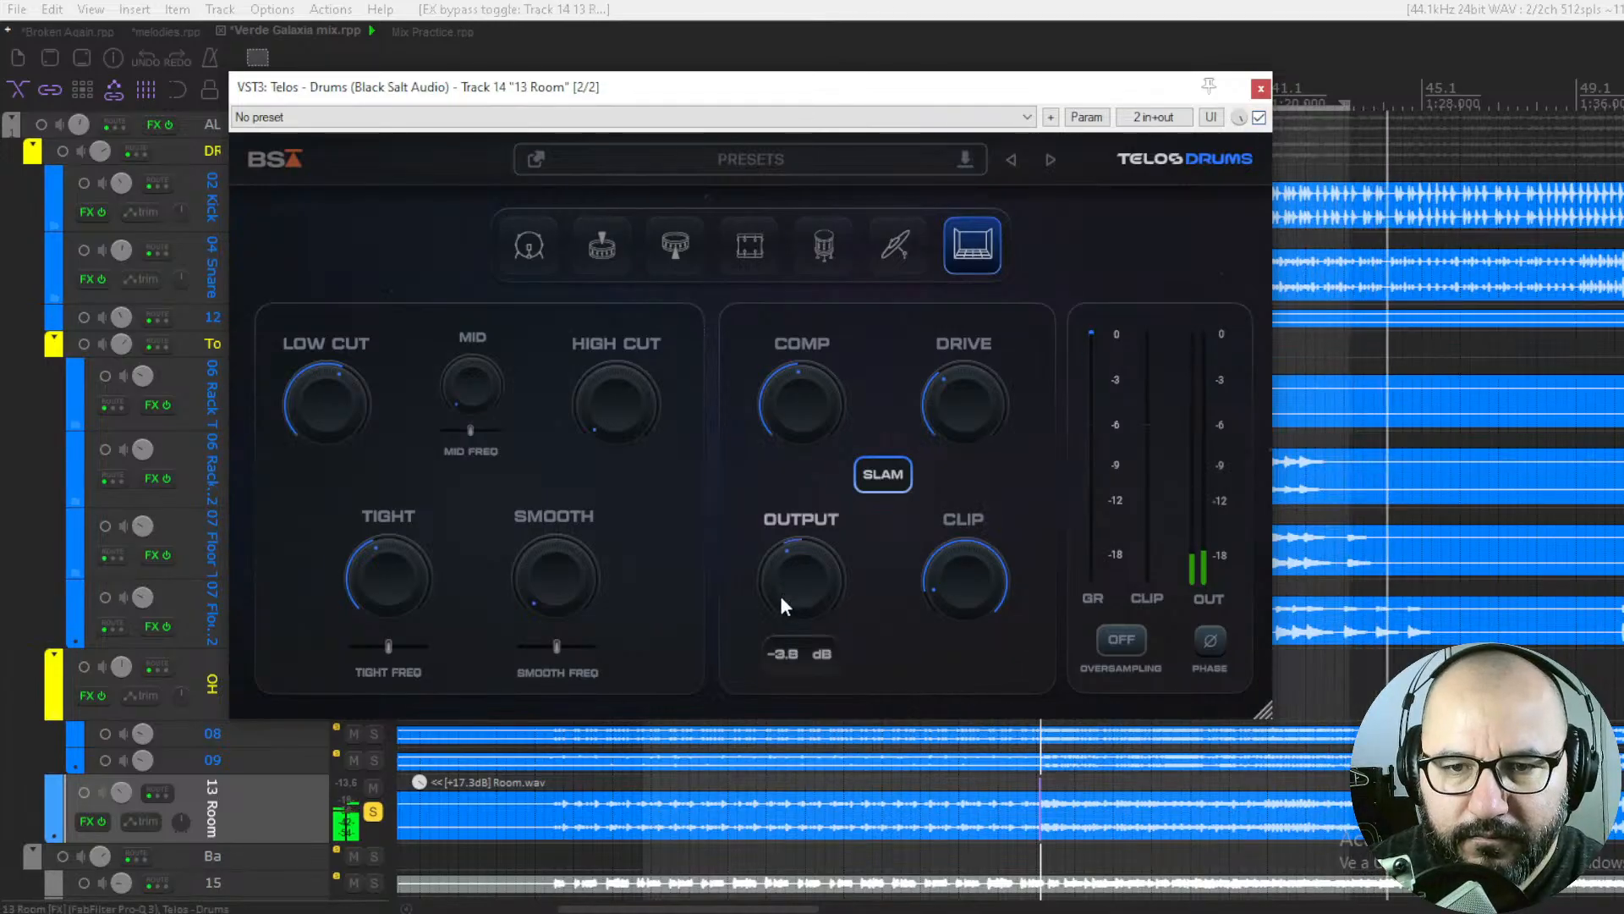
{"action": "left_click", "coordinate": [1260, 119]}
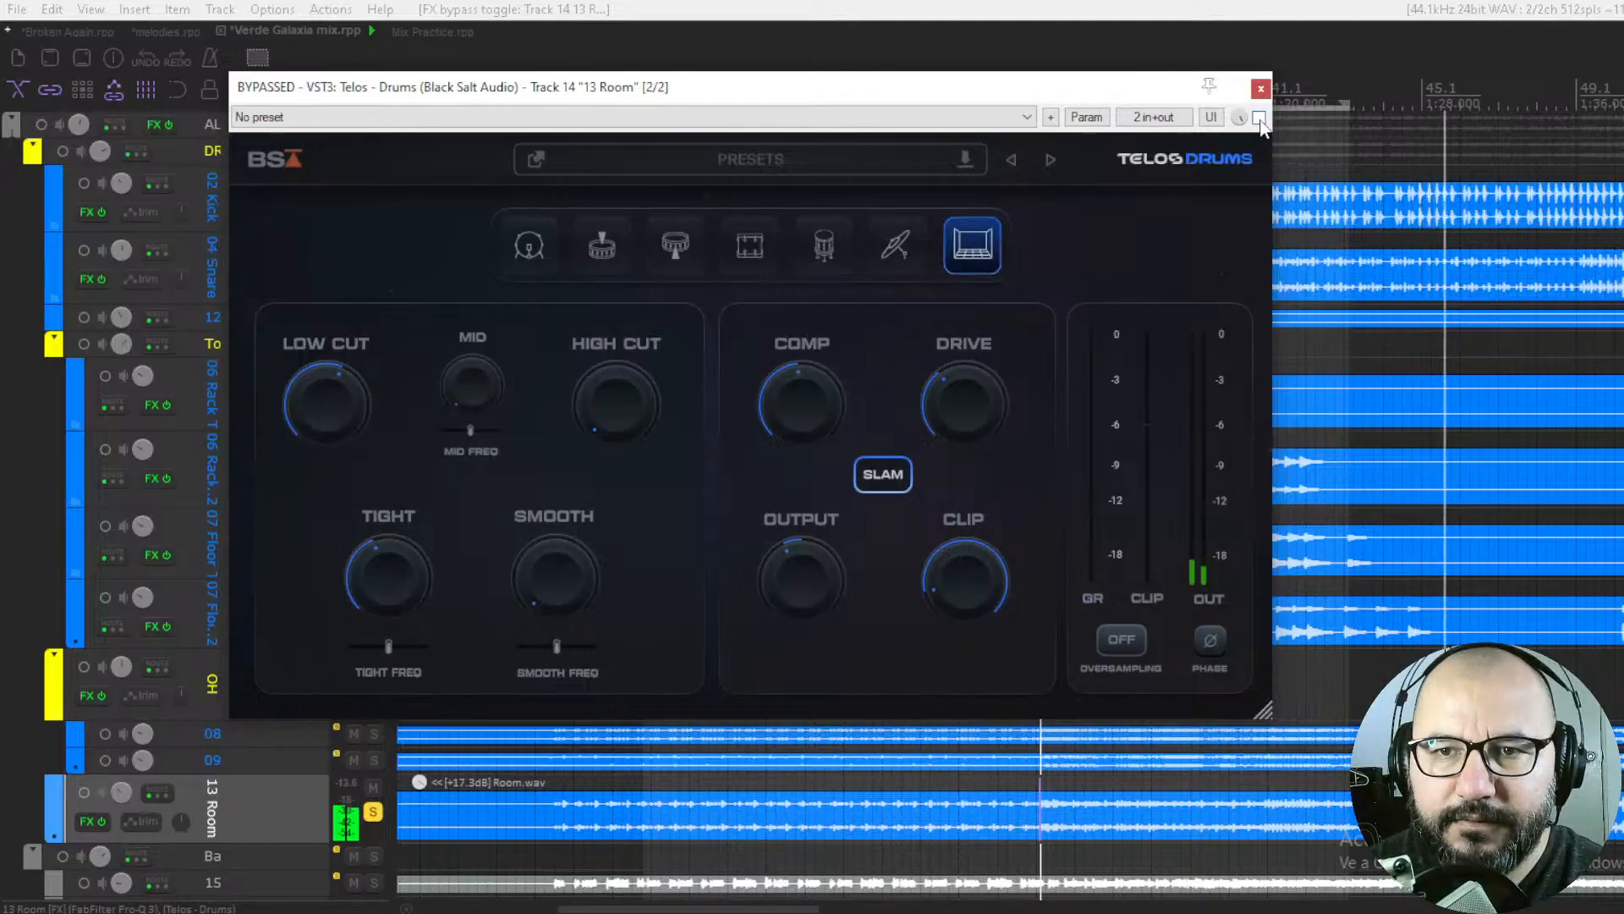
{"action": "left_click", "coordinate": [1258, 118]}
{"action": "mouse_move", "coordinate": [820, 576]}
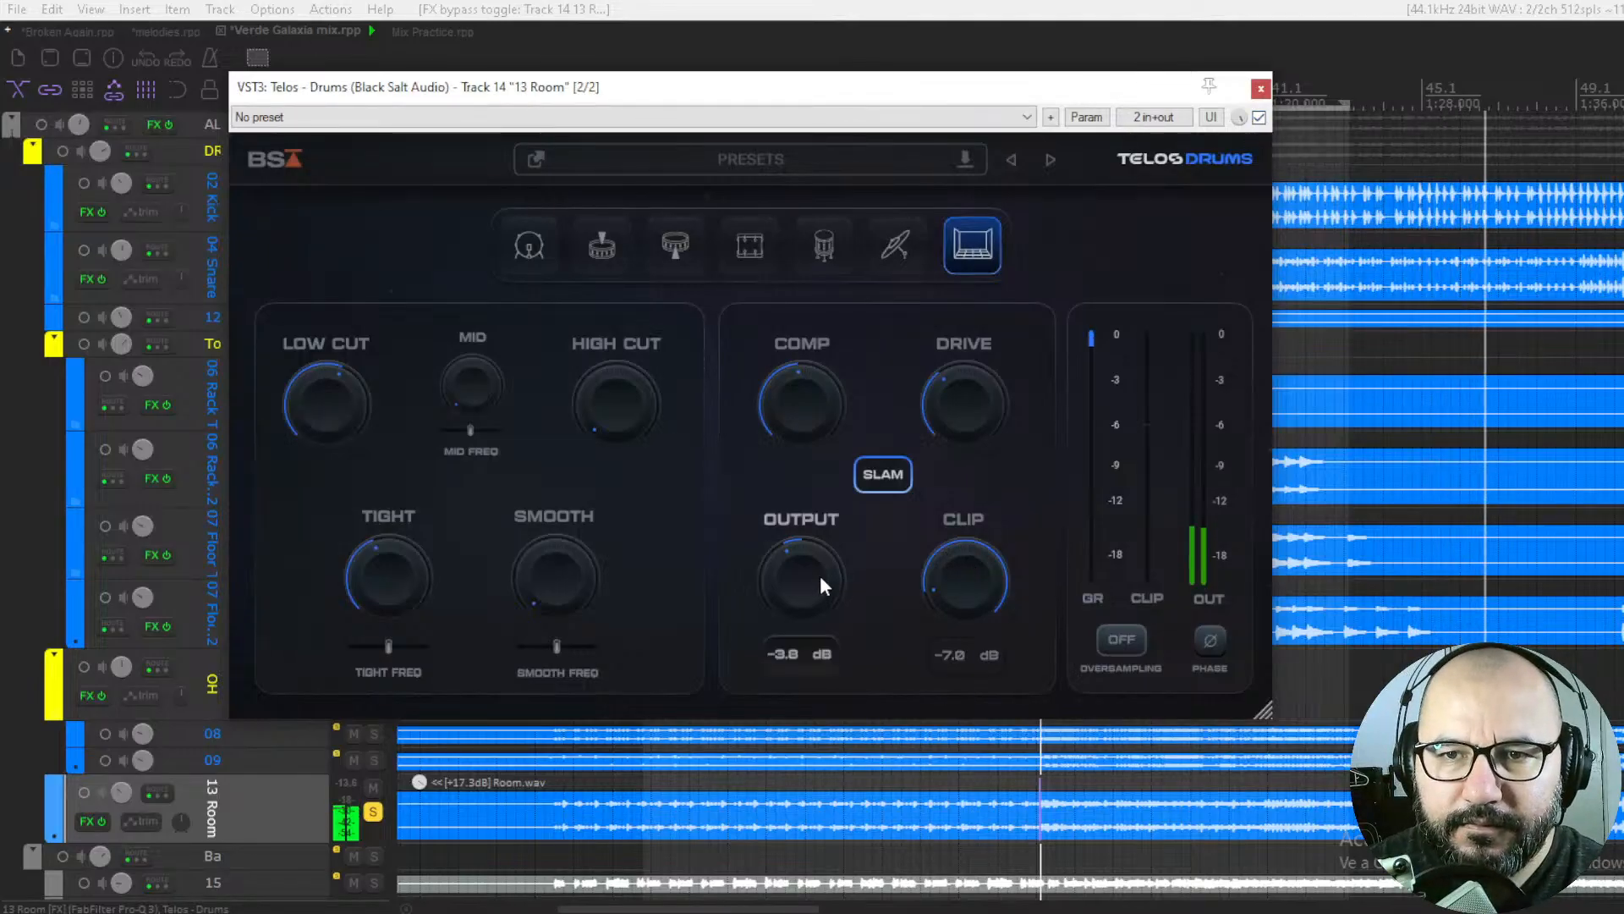
{"action": "left_click_drag", "start_coordinate": [820, 575], "coordinate": [821, 568]}
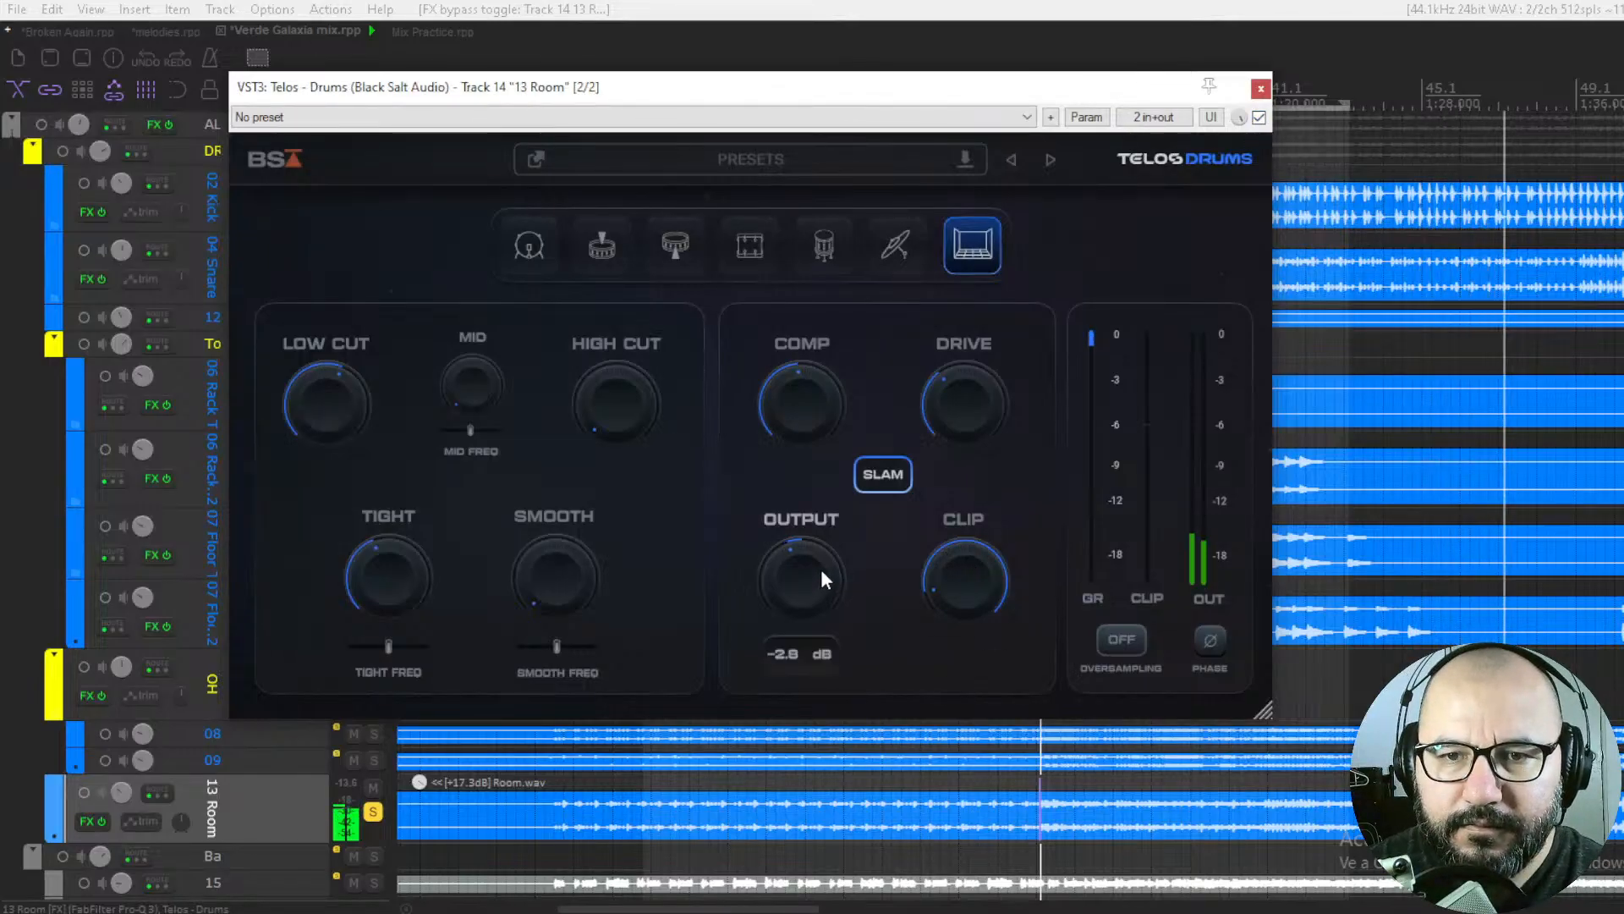
{"action": "left_click", "coordinate": [1260, 119]}
{"action": "left_click", "coordinate": [1260, 119]}
Compare the room's Telos Drums processing bypassed and active once more, leave it enabled, and close the plugin window
{"action": "mouse_move", "coordinate": [954, 343]}
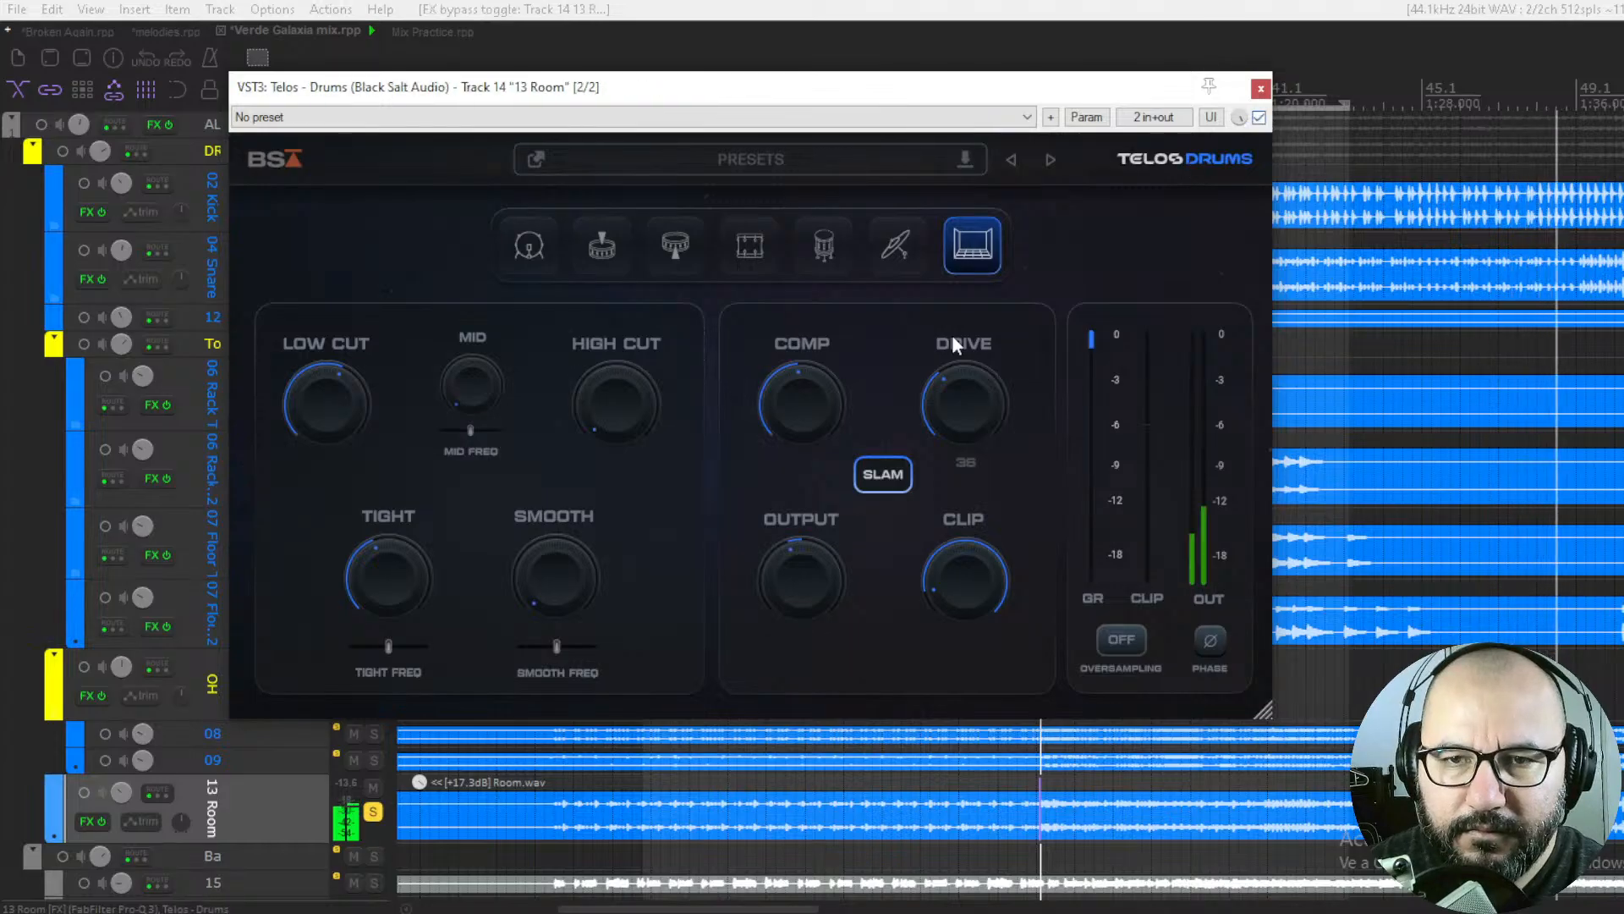
{"action": "left_click", "coordinate": [331, 393]}
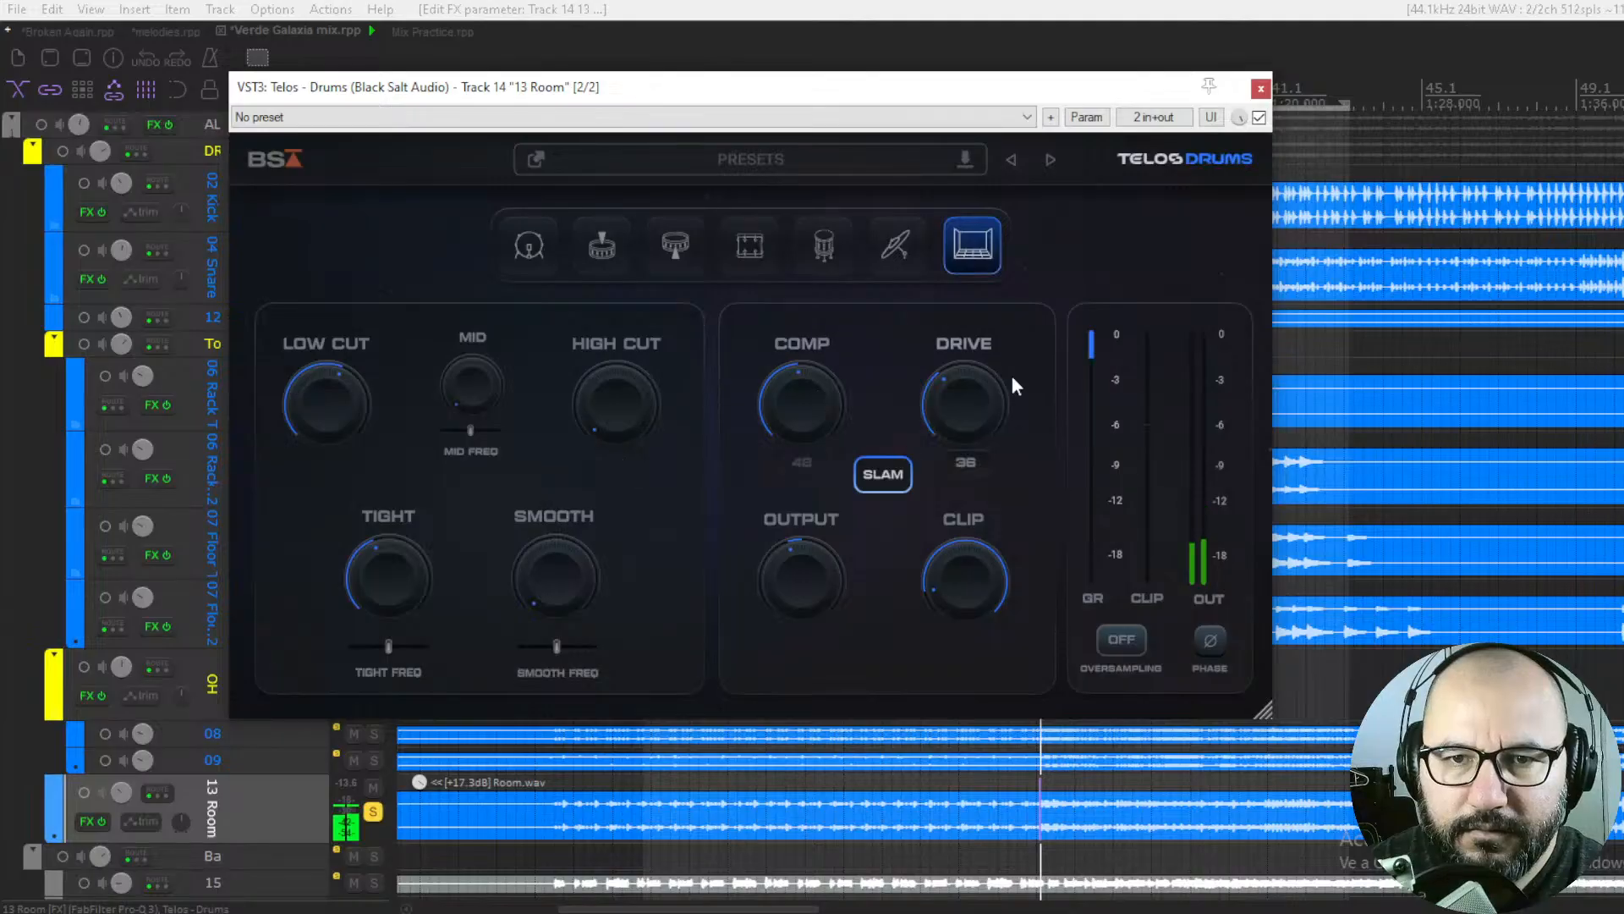
{"action": "left_click", "coordinate": [1259, 118]}
{"action": "left_click", "coordinate": [1260, 119]}
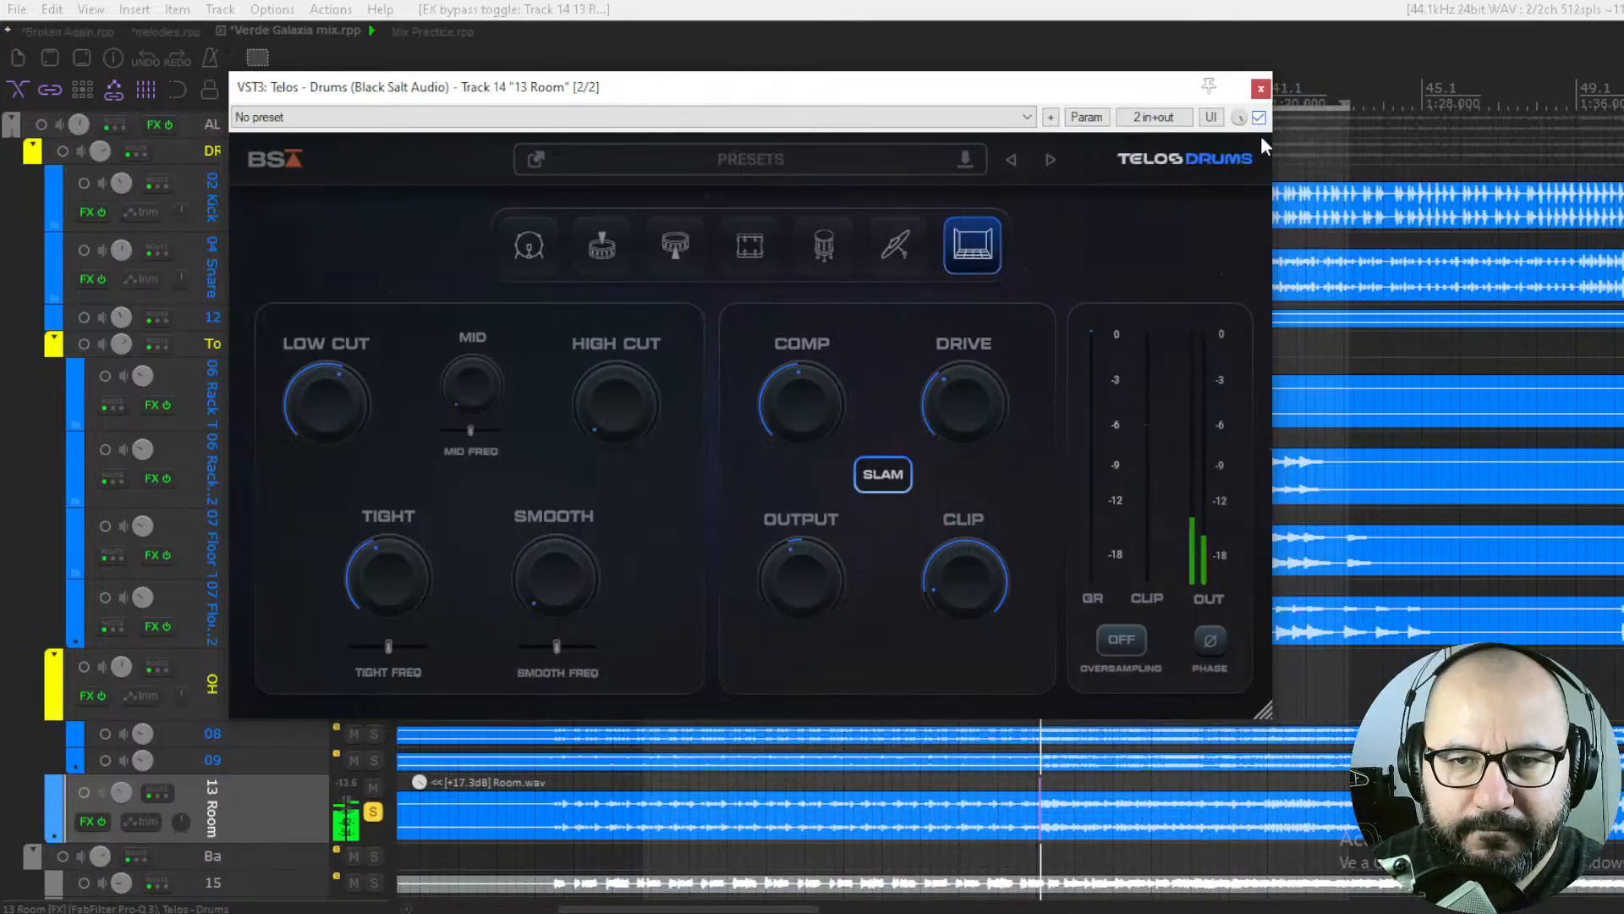
{"action": "left_click", "coordinate": [1261, 88]}
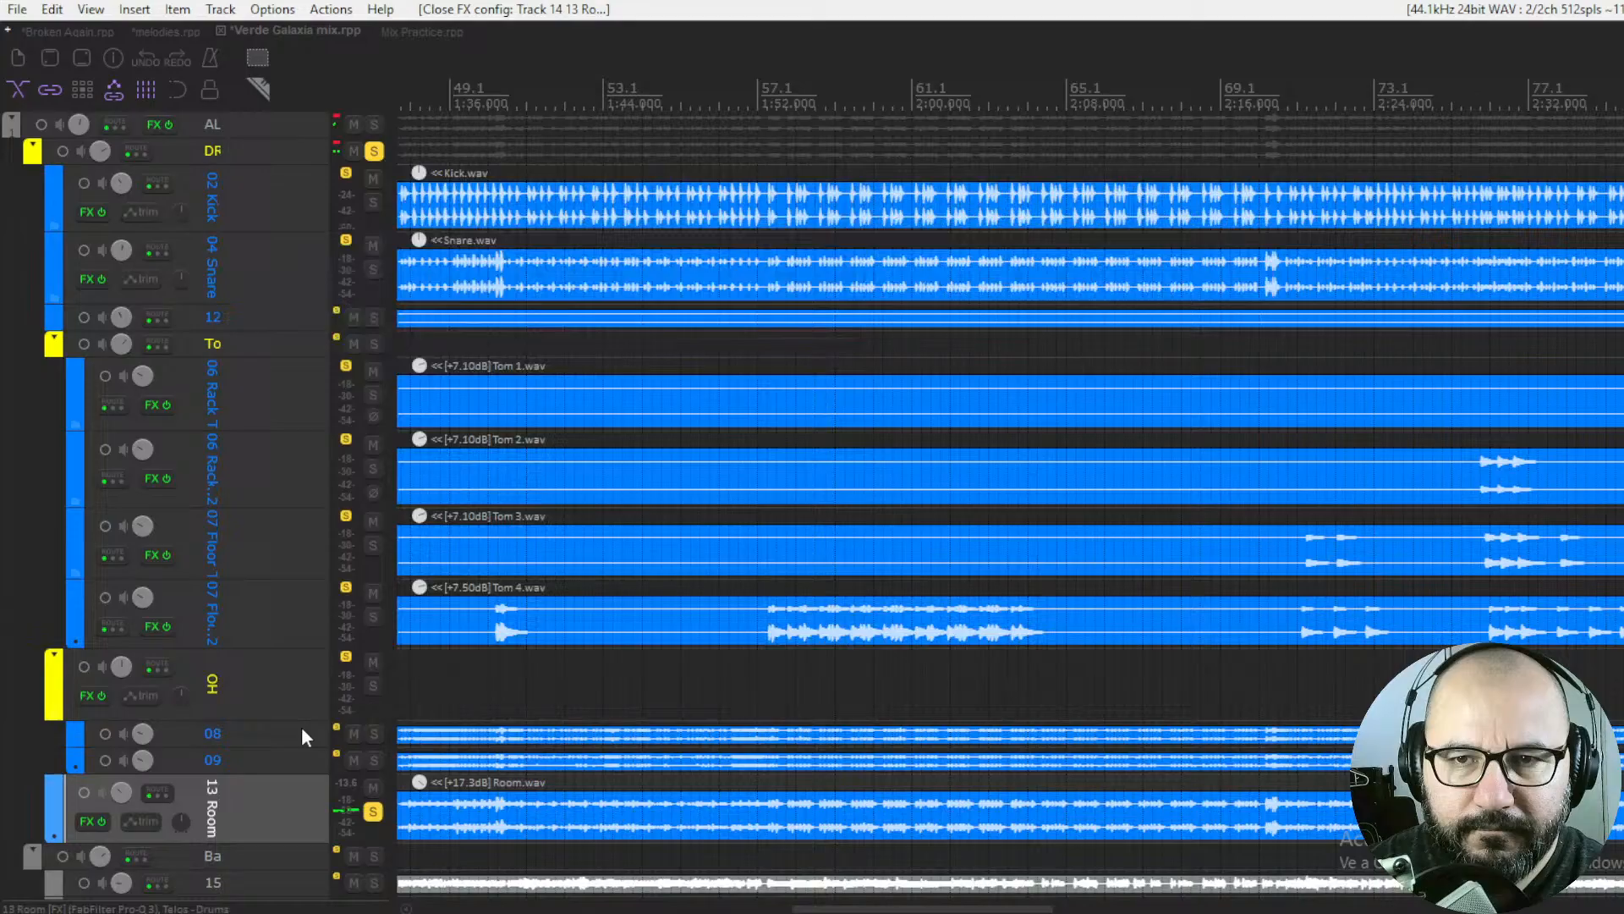
Unsolo the 13 Room track and play all the drums, comparing them with every track's FX bypassed and active
{"action": "left_click", "coordinate": [373, 814]}
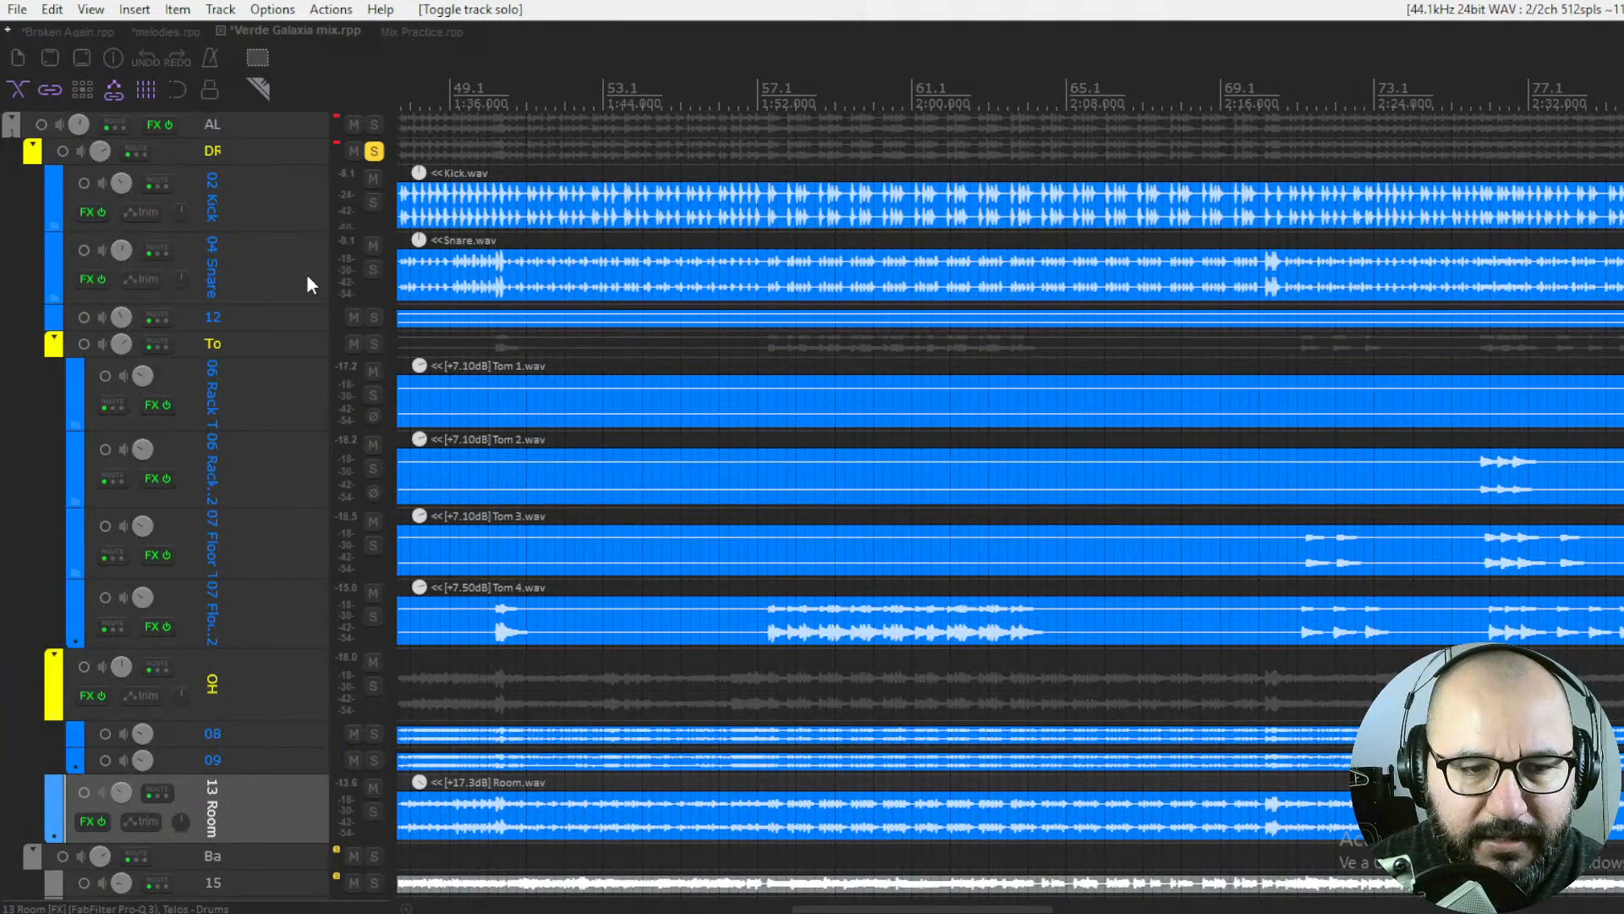
{"action": "key", "text": "space"}
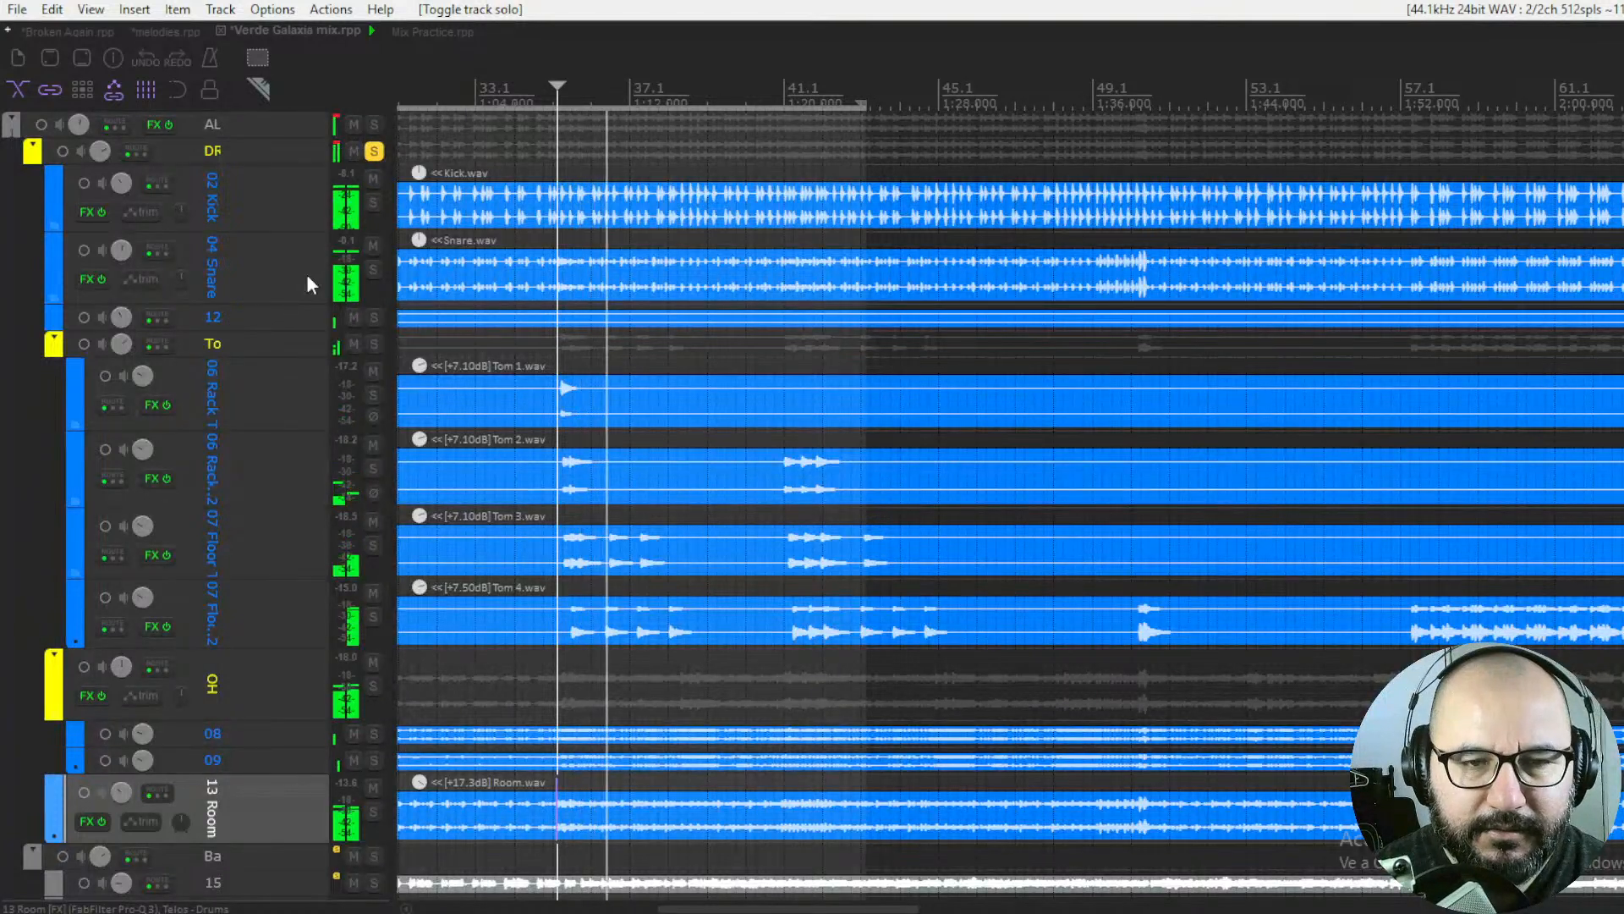
{"action": "key", "text": "b"}
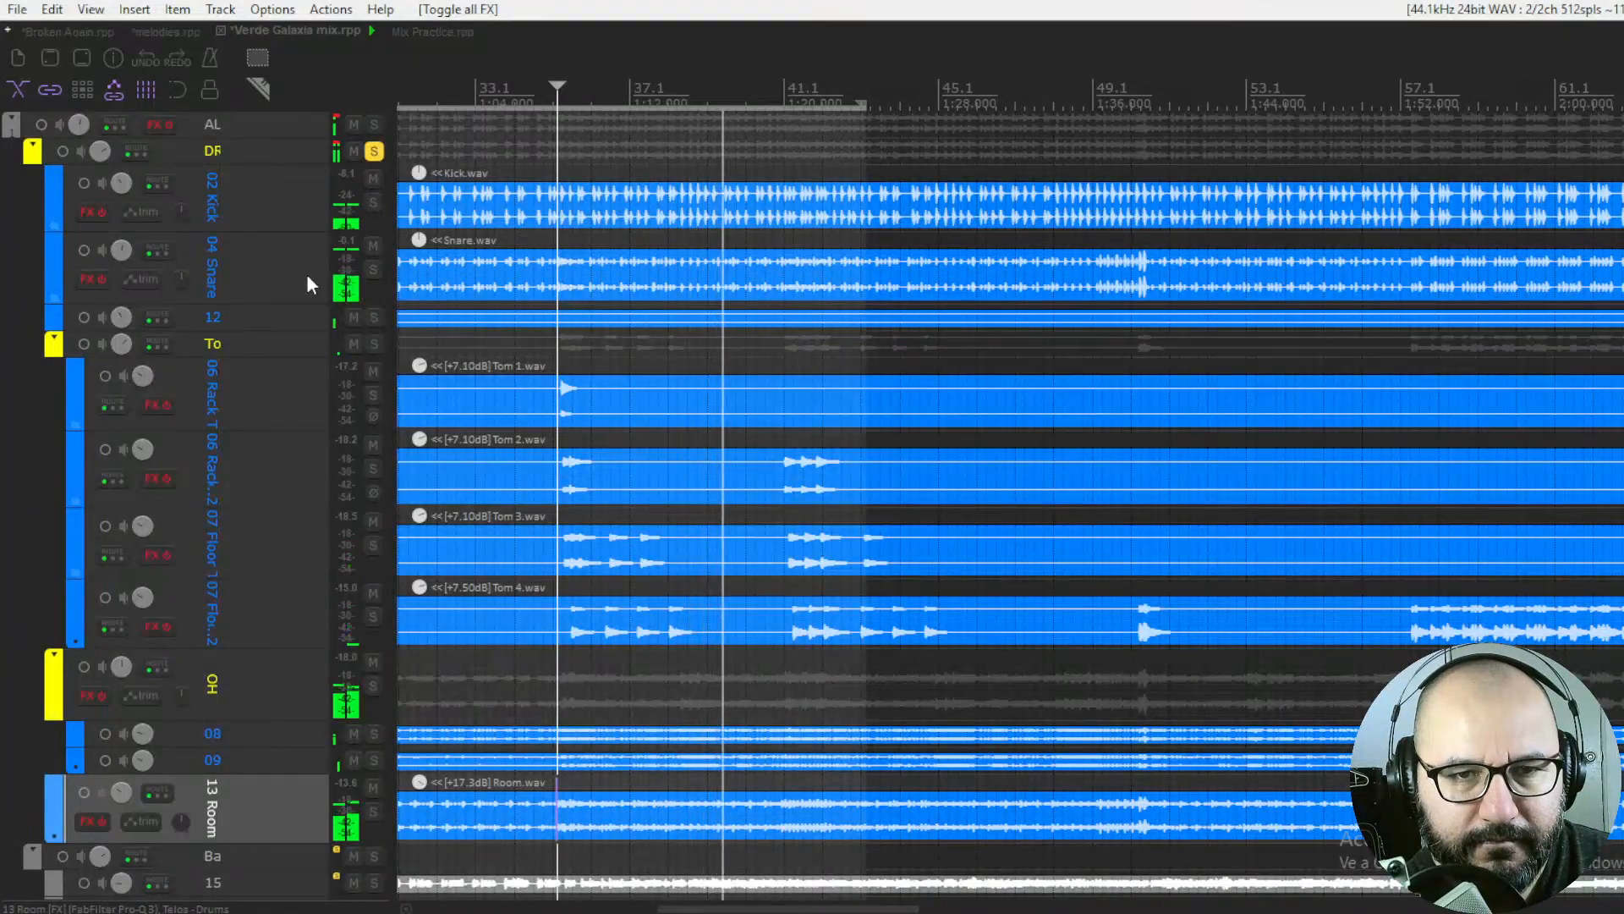
{"action": "key", "text": "b"}
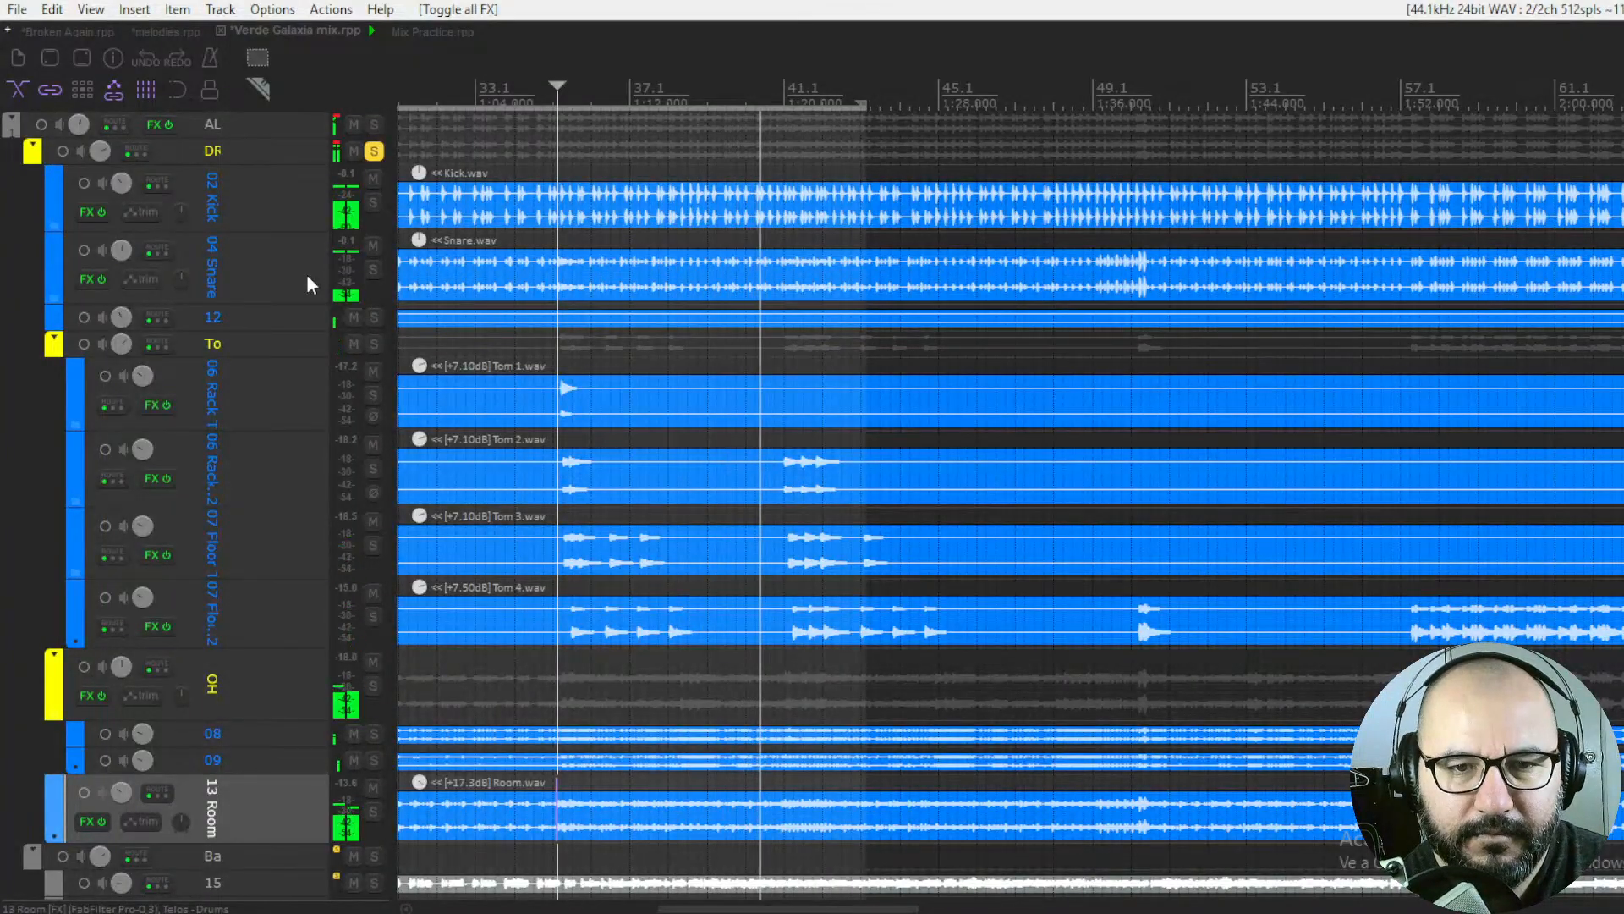
{"action": "key", "text": "b"}
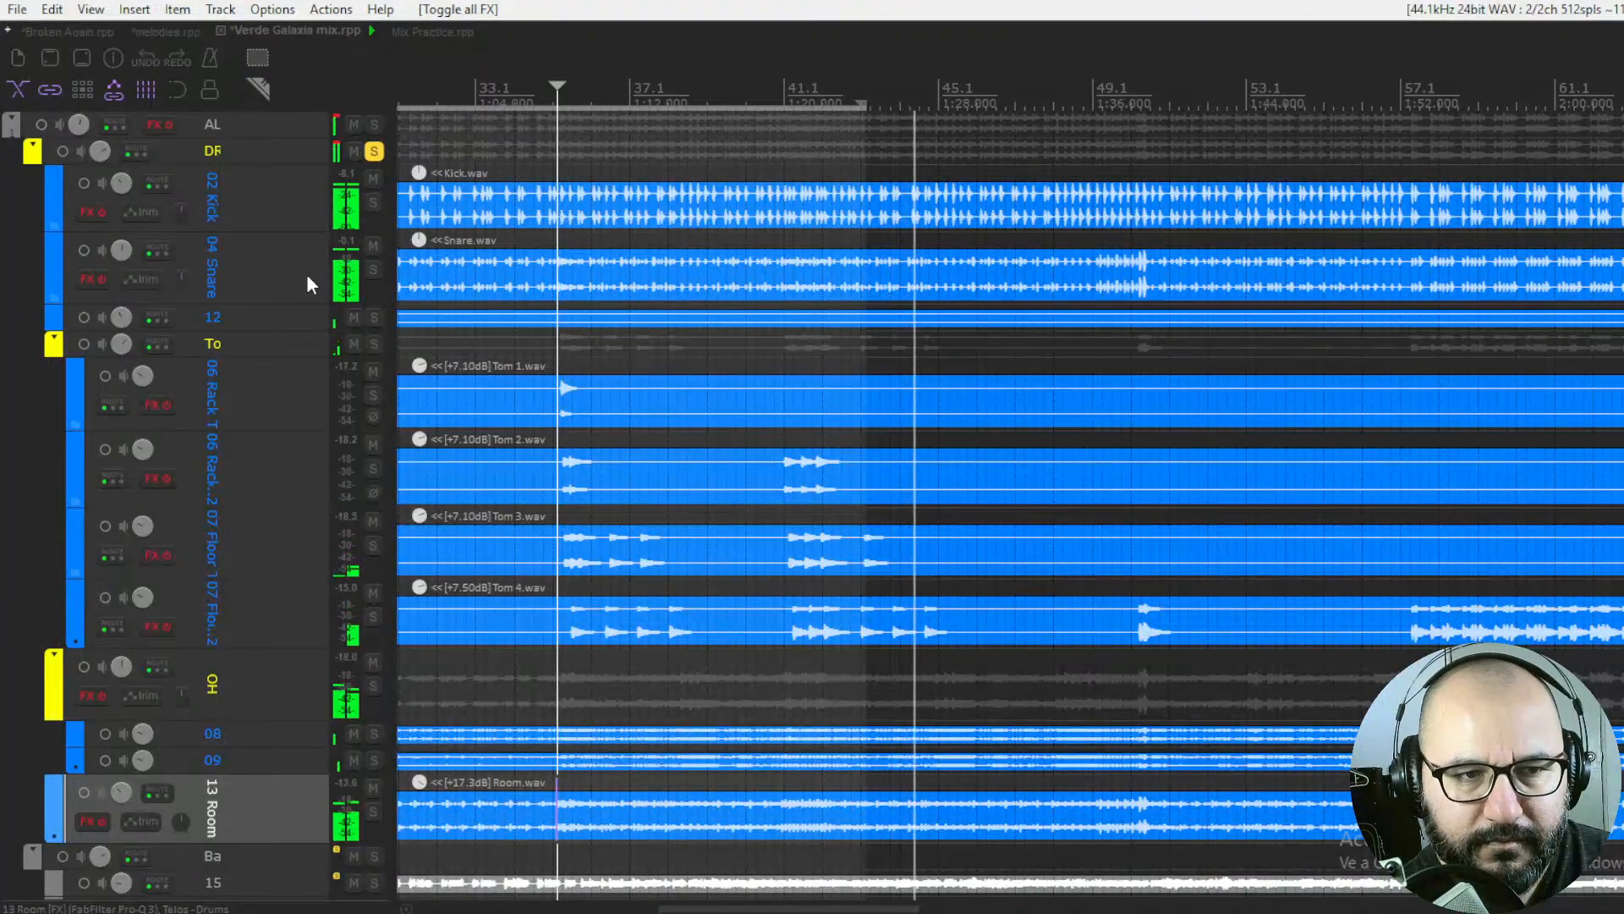
{"action": "key", "text": "b"}
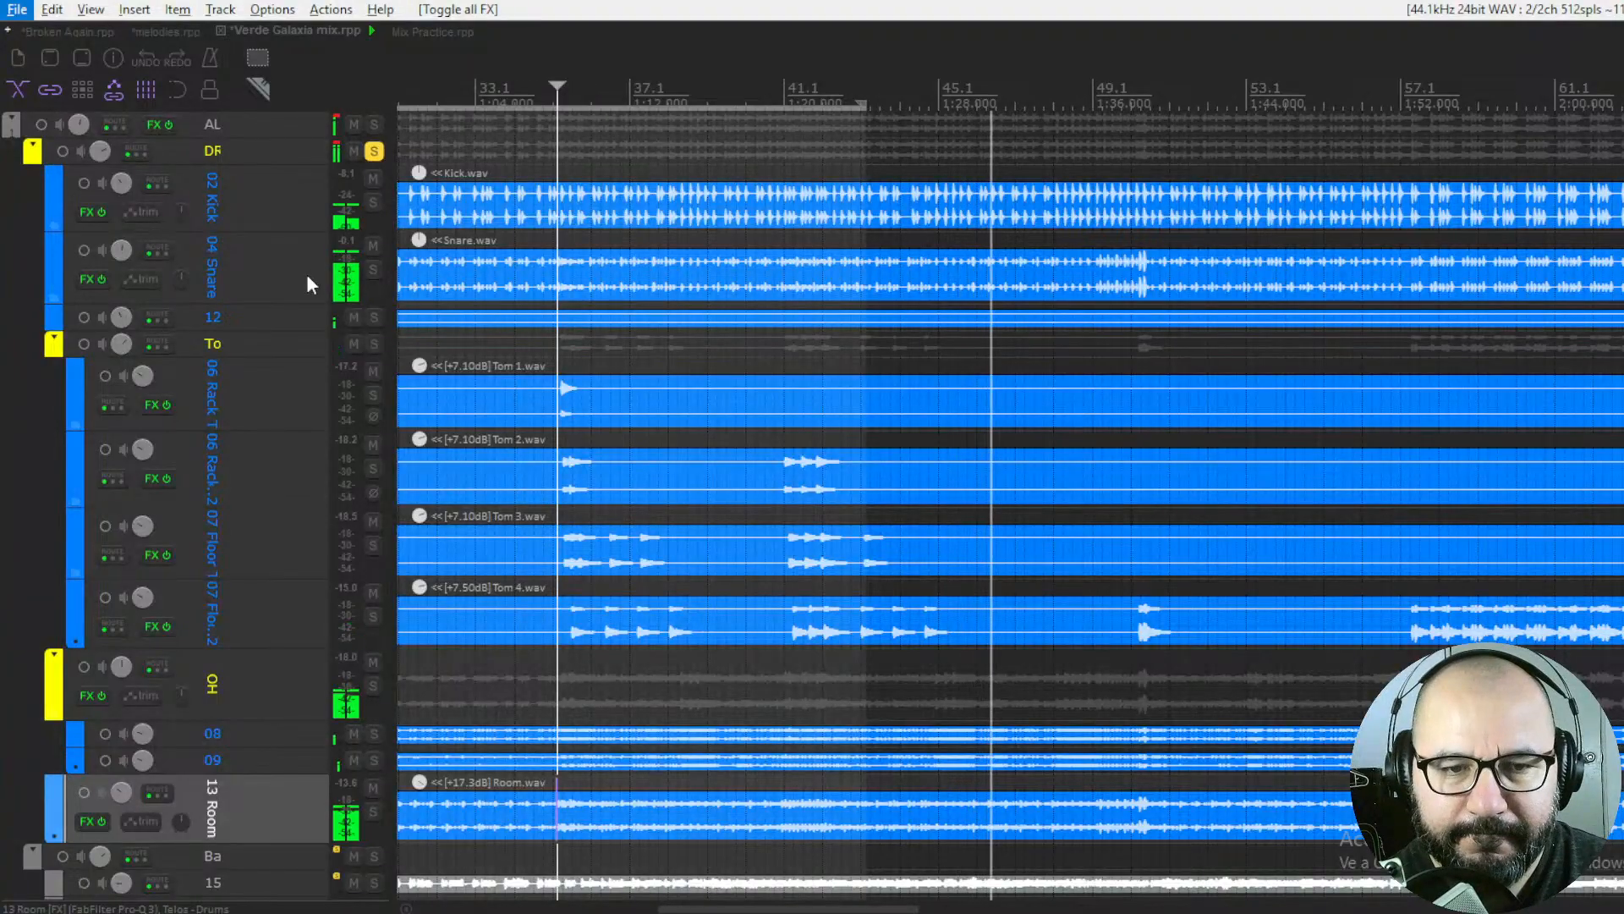
{"action": "key", "text": "alt"}
{"action": "key", "text": "b"}
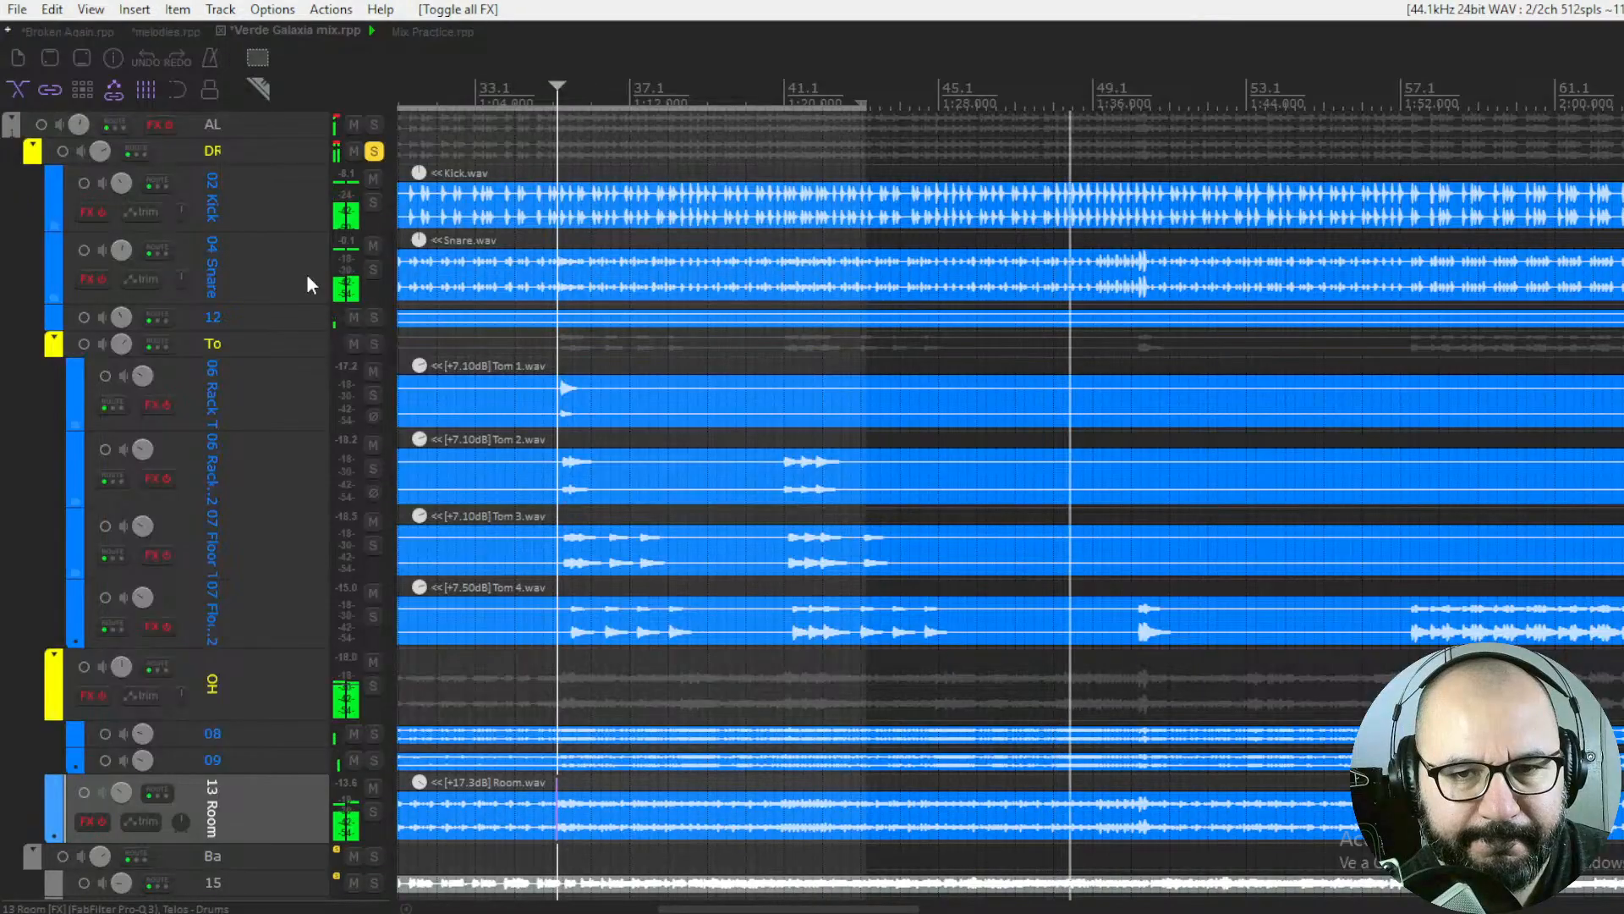
{"action": "key", "text": "b"}
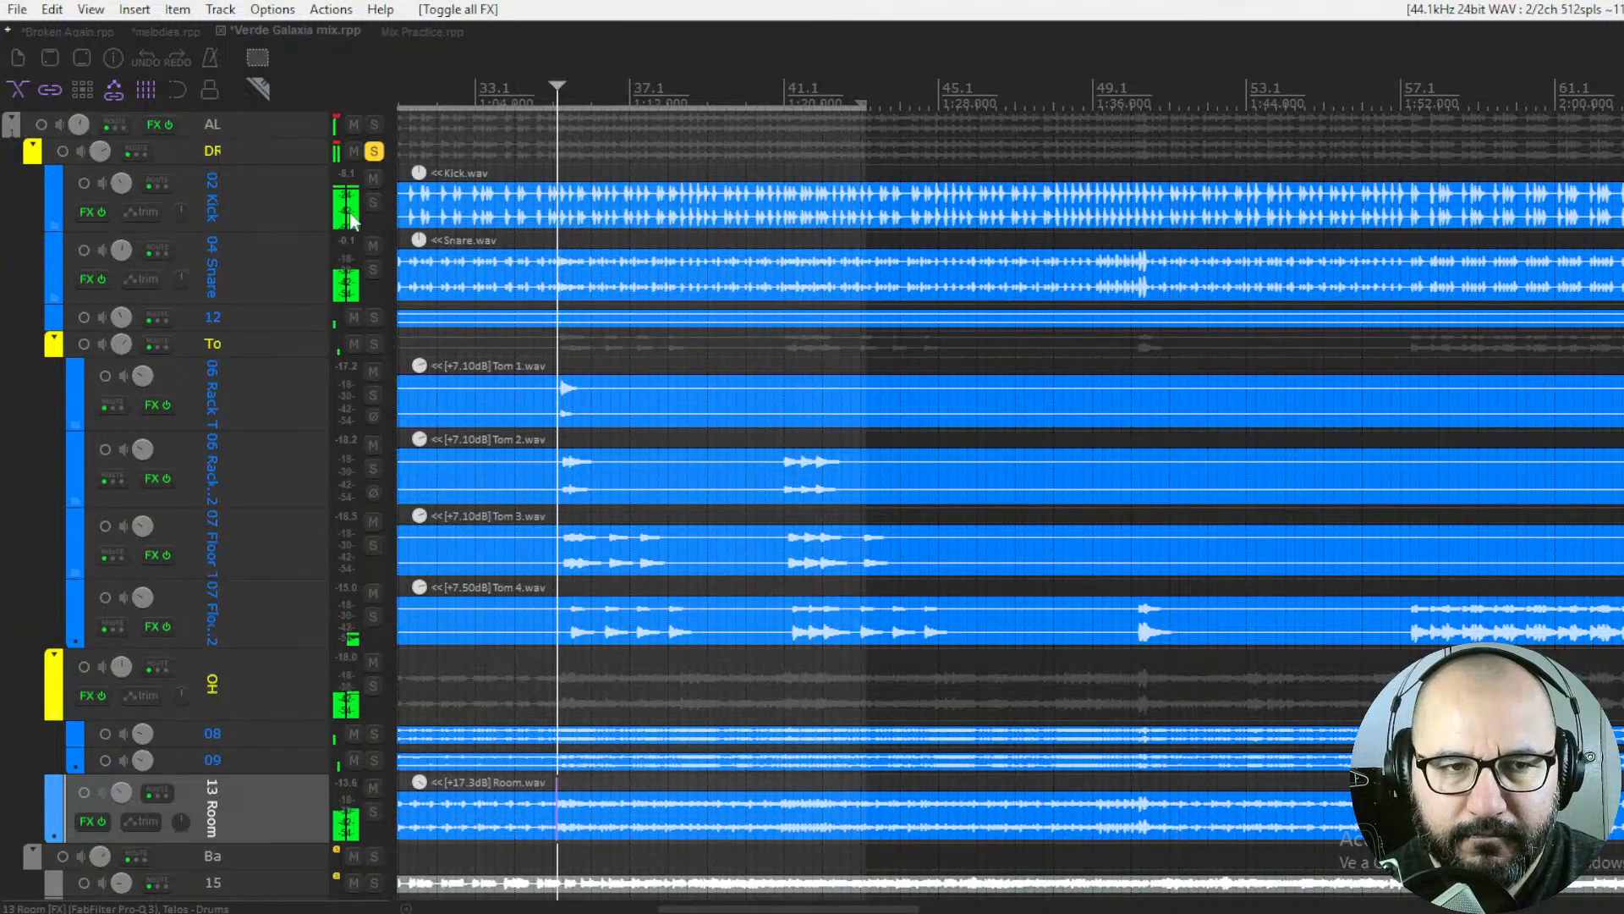
{"action": "key", "text": "space"}
Unsolo the drum bus and adjust its volume while playing the full mix
{"action": "left_click", "coordinate": [372, 151]}
{"action": "key", "text": "space"}
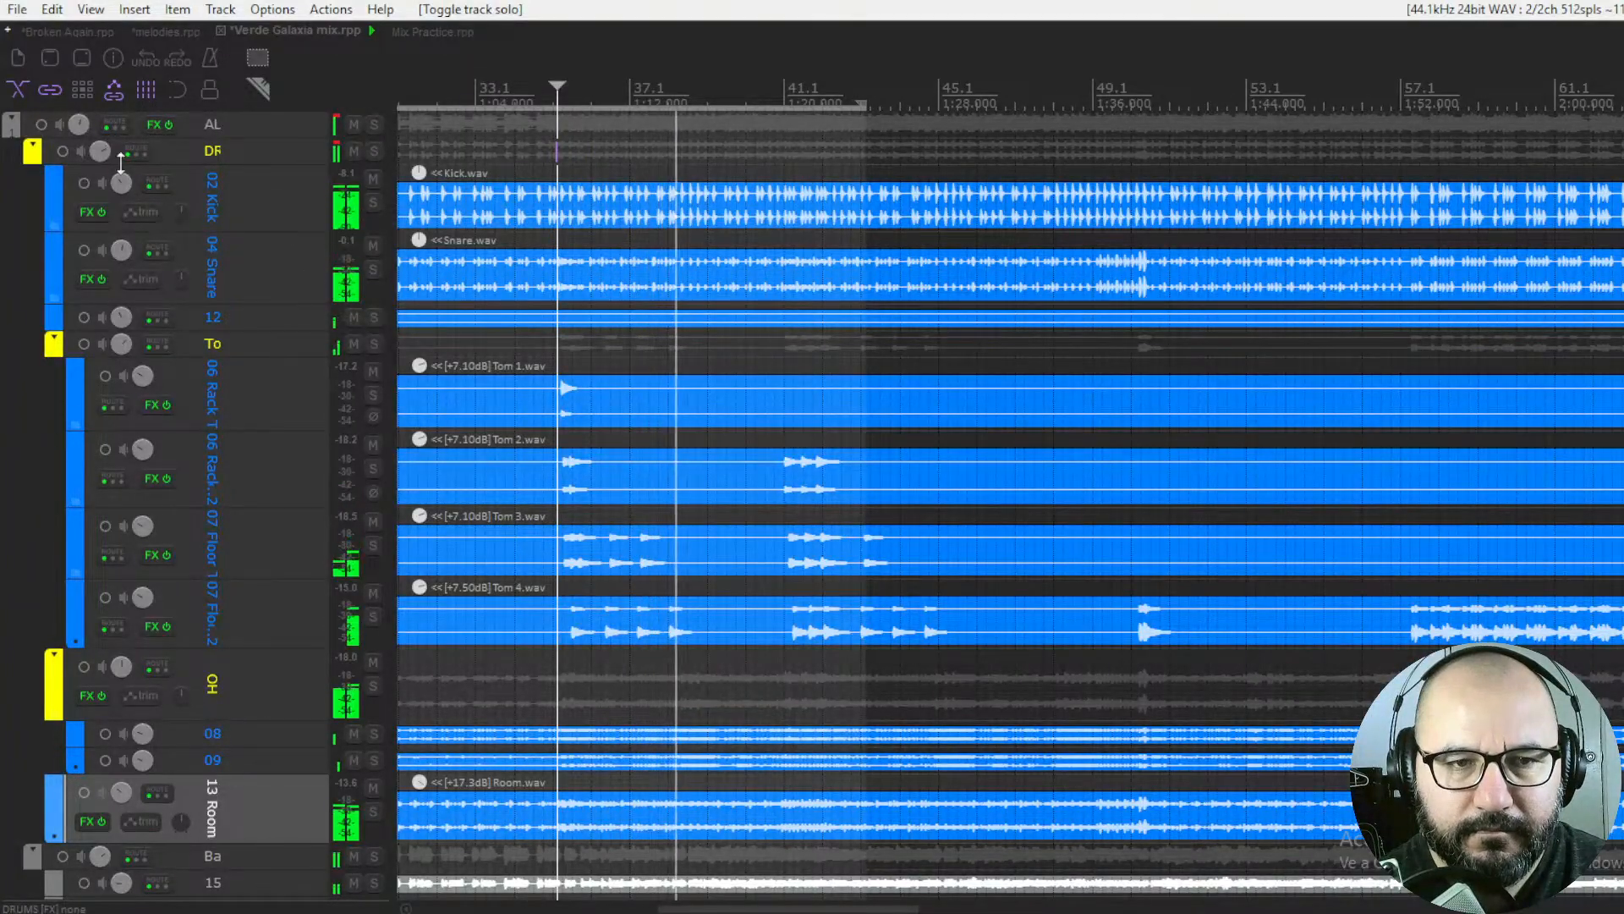
{"action": "left_click_drag", "start_coordinate": [100, 150], "coordinate": [117, 164]}
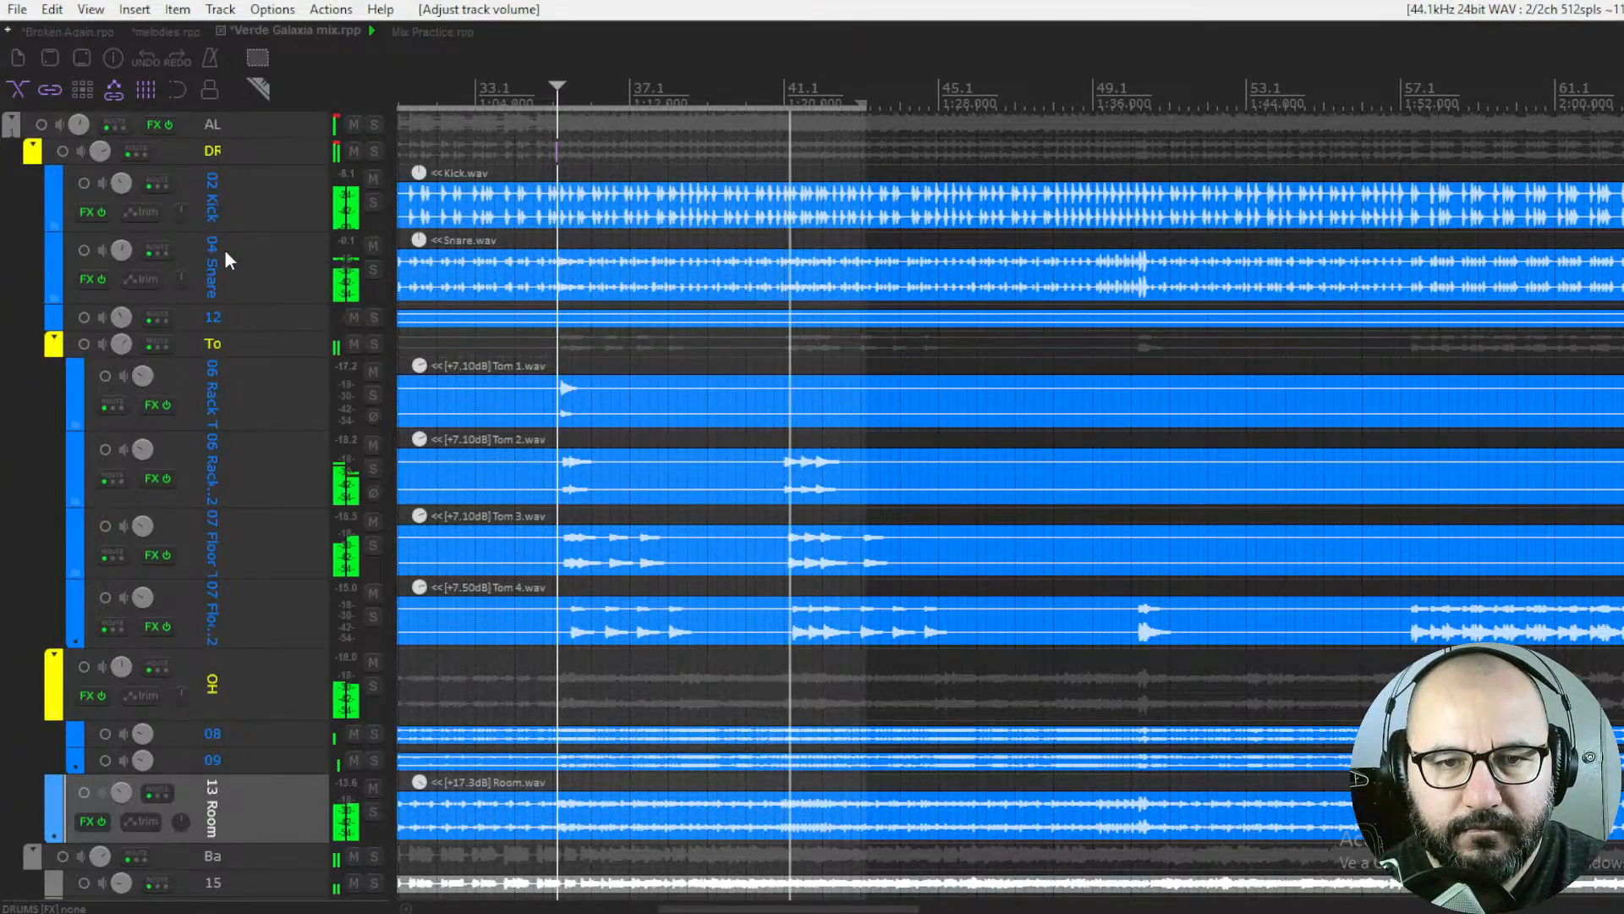
{"action": "key", "text": "space"}
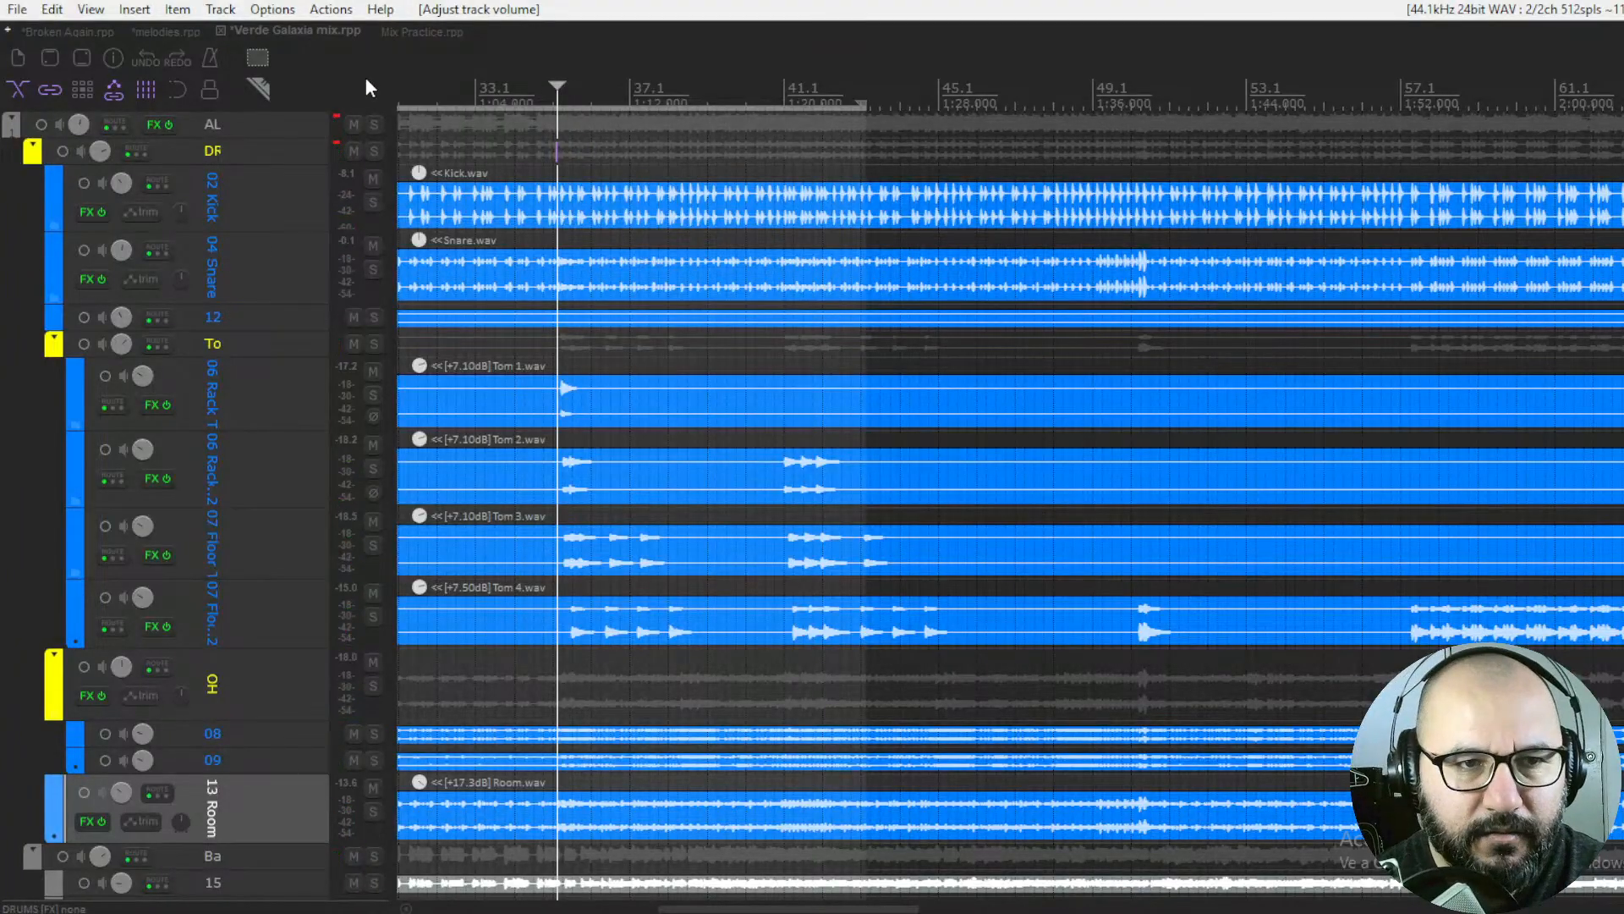
Switch to the Mix Practice.rpp project and play it through the master's LIMITER plugin with the master track muted
{"action": "left_click", "coordinate": [409, 37]}
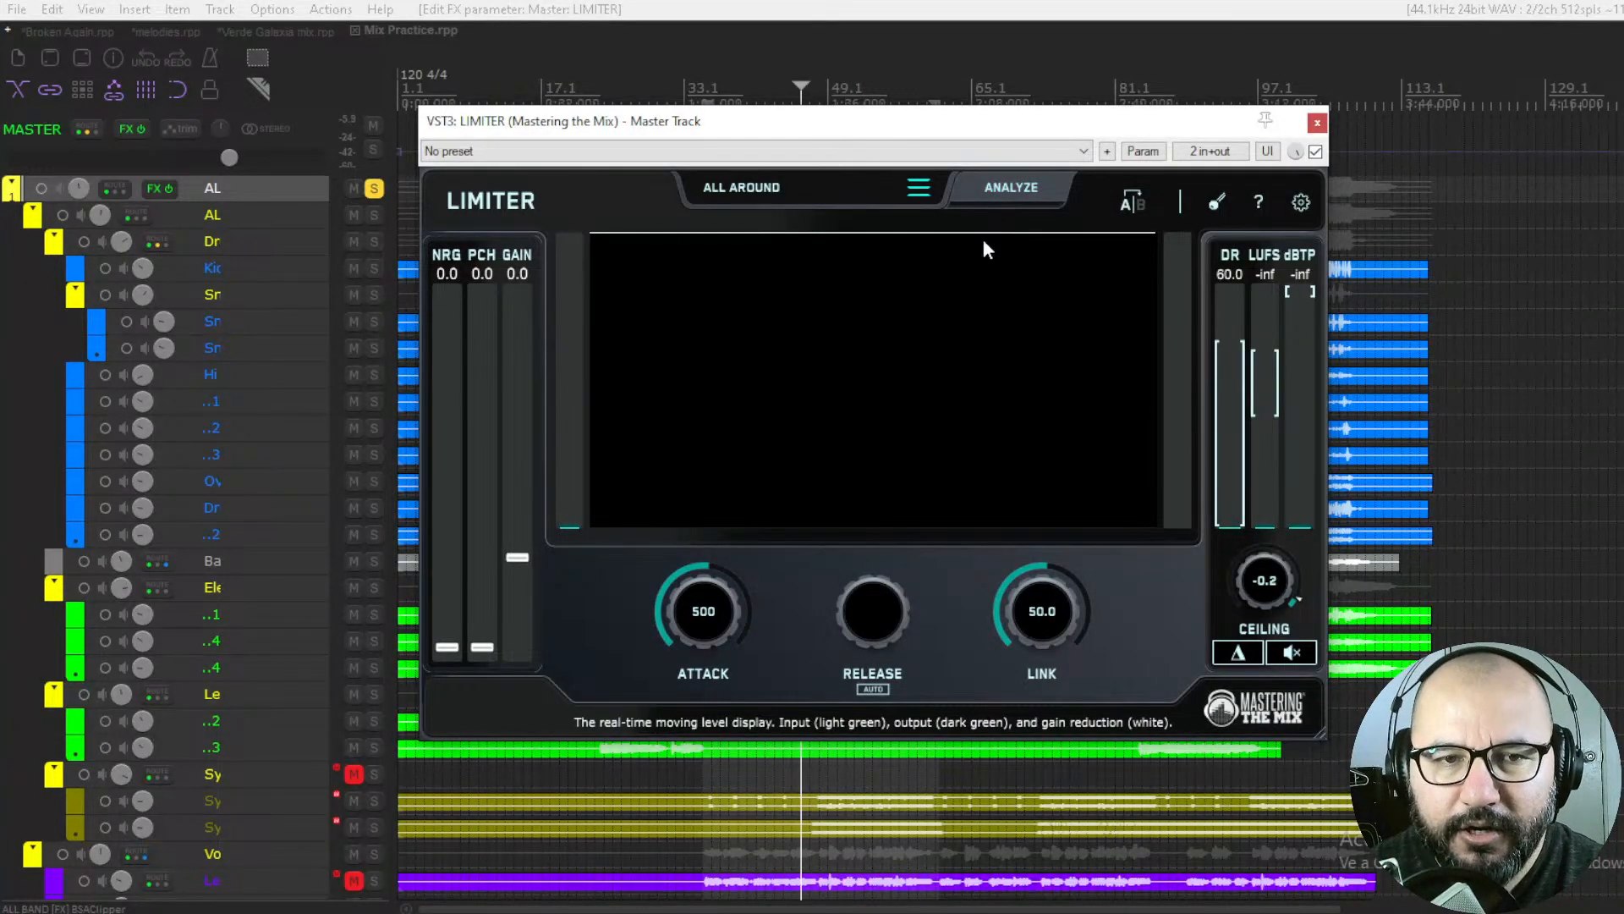
{"action": "left_click", "coordinate": [374, 125]}
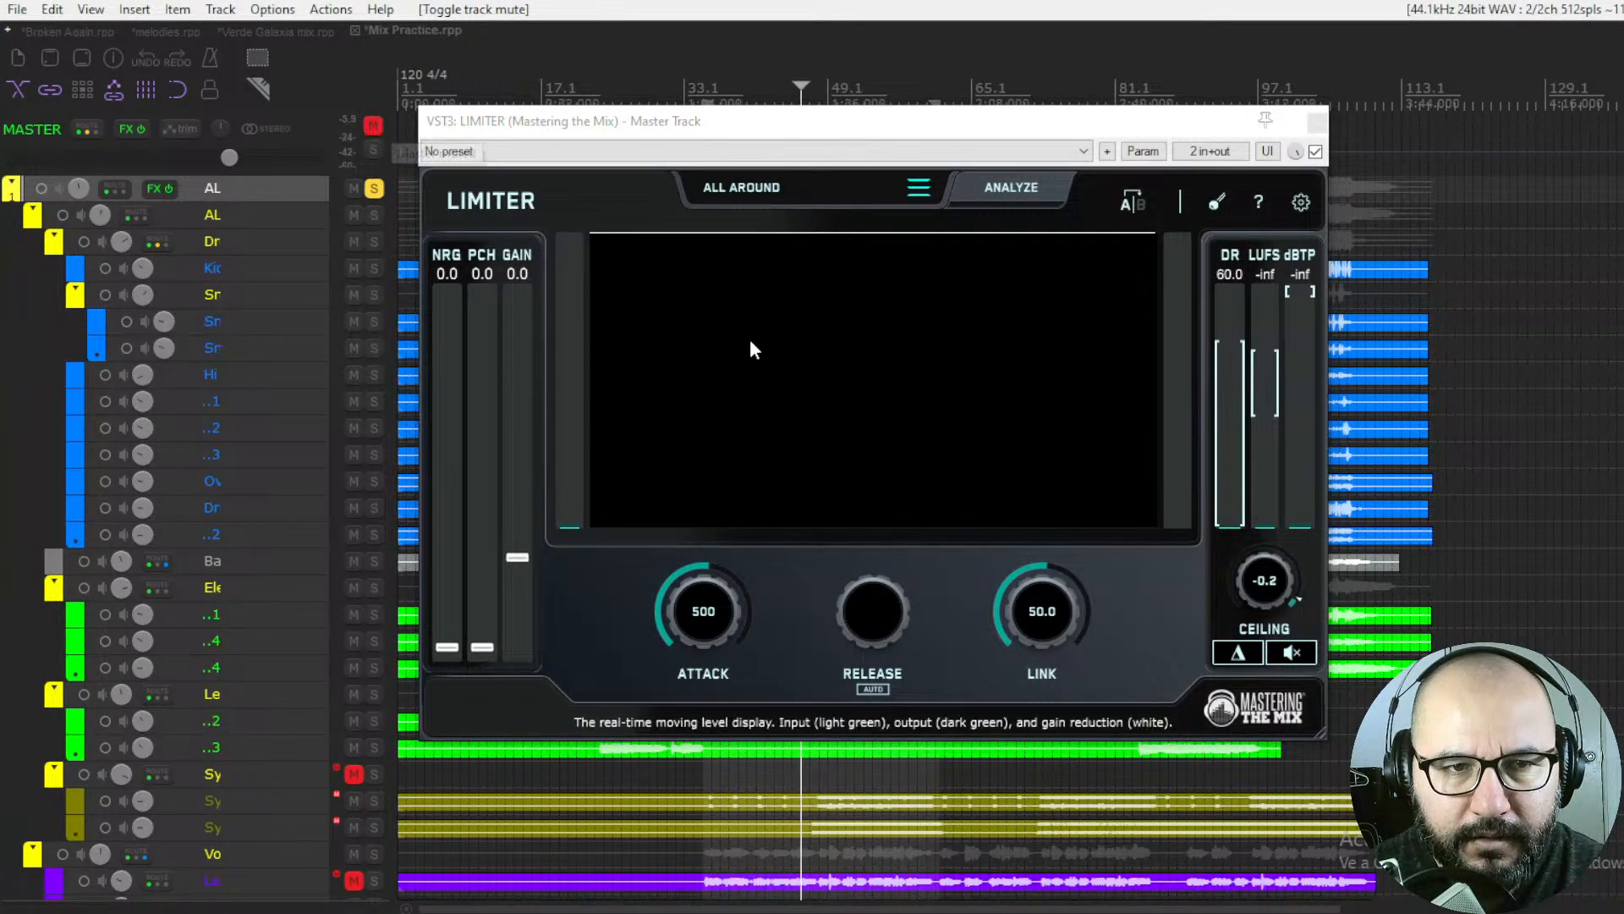
{"action": "key", "text": "space"}
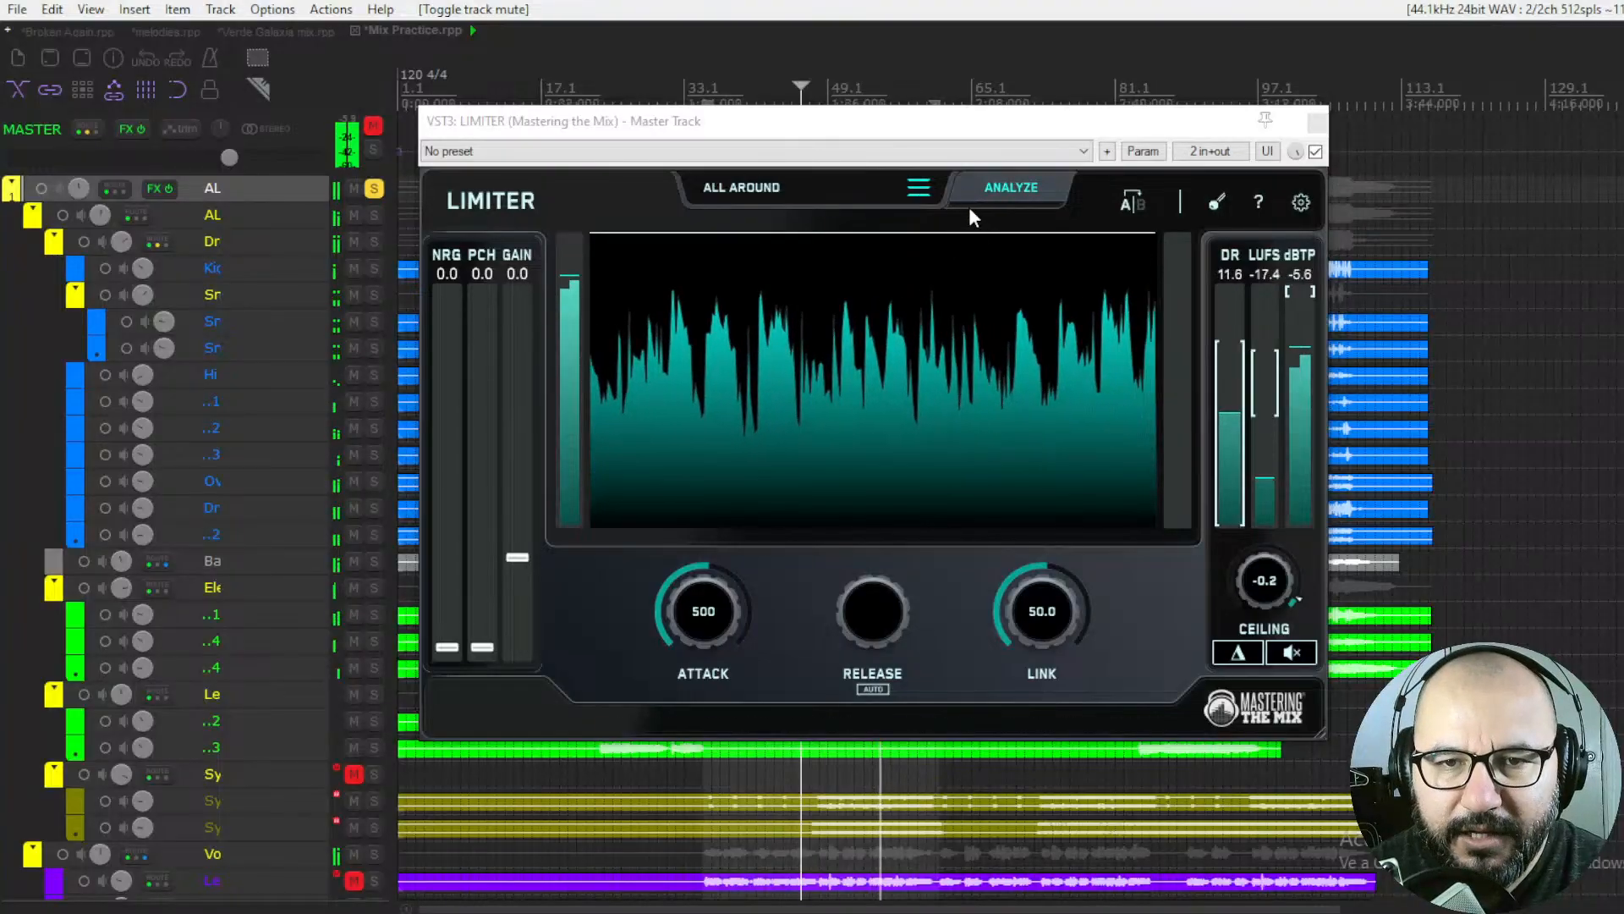
{"action": "key", "text": "space"}
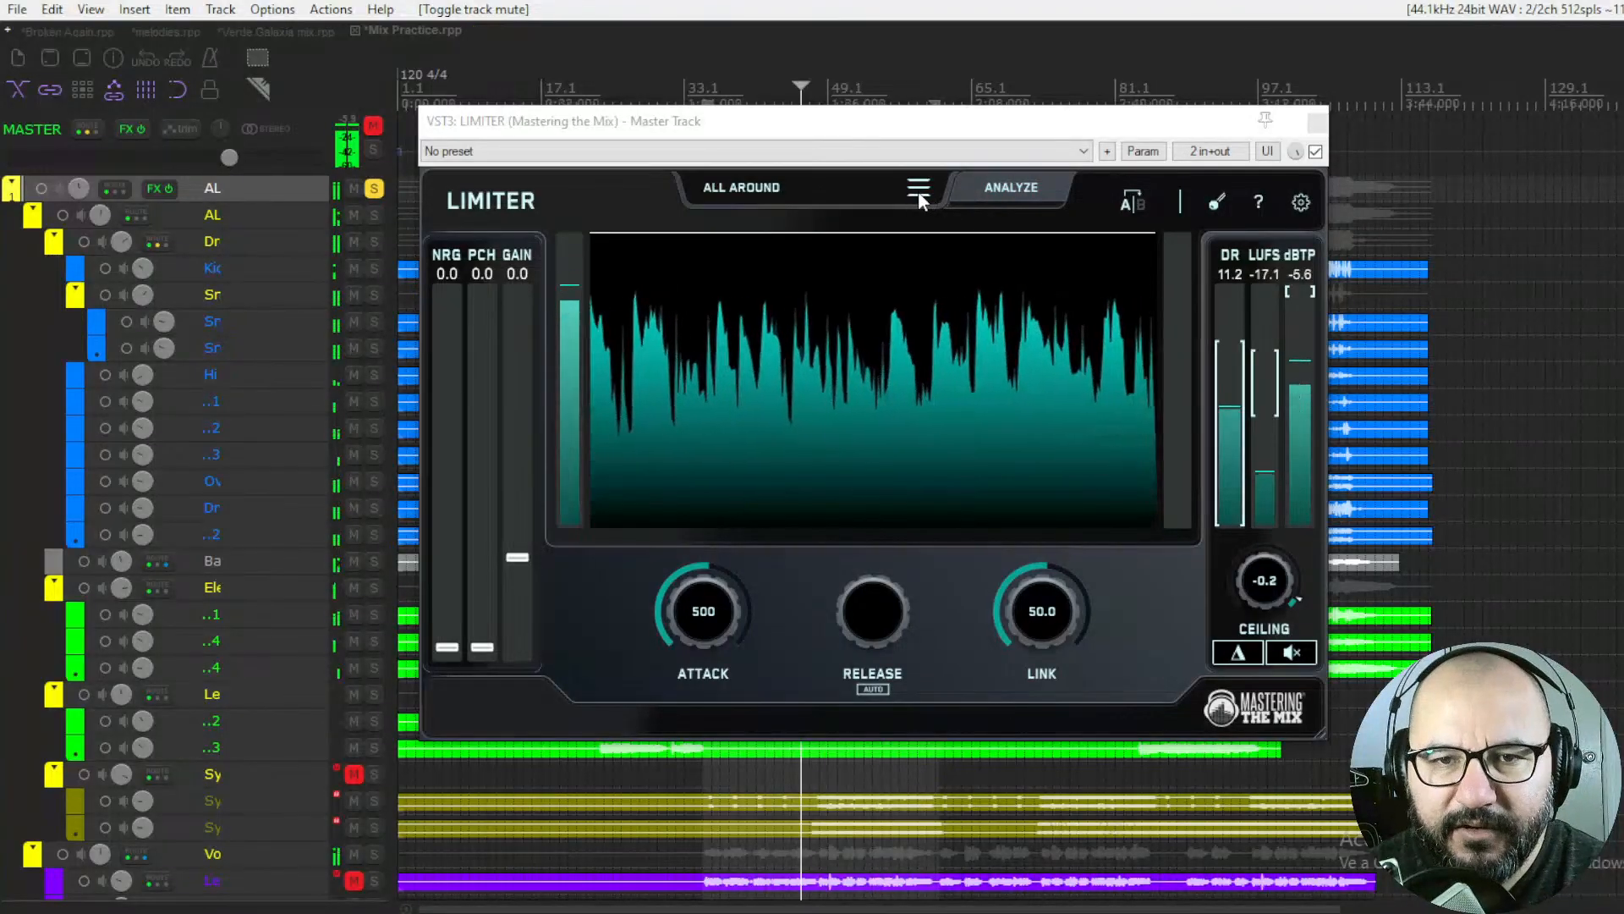
Load the Mastering: Spotify preset in LIMITER, shift its window slightly, and play the mix to monitor the levels
{"action": "left_click", "coordinate": [918, 191]}
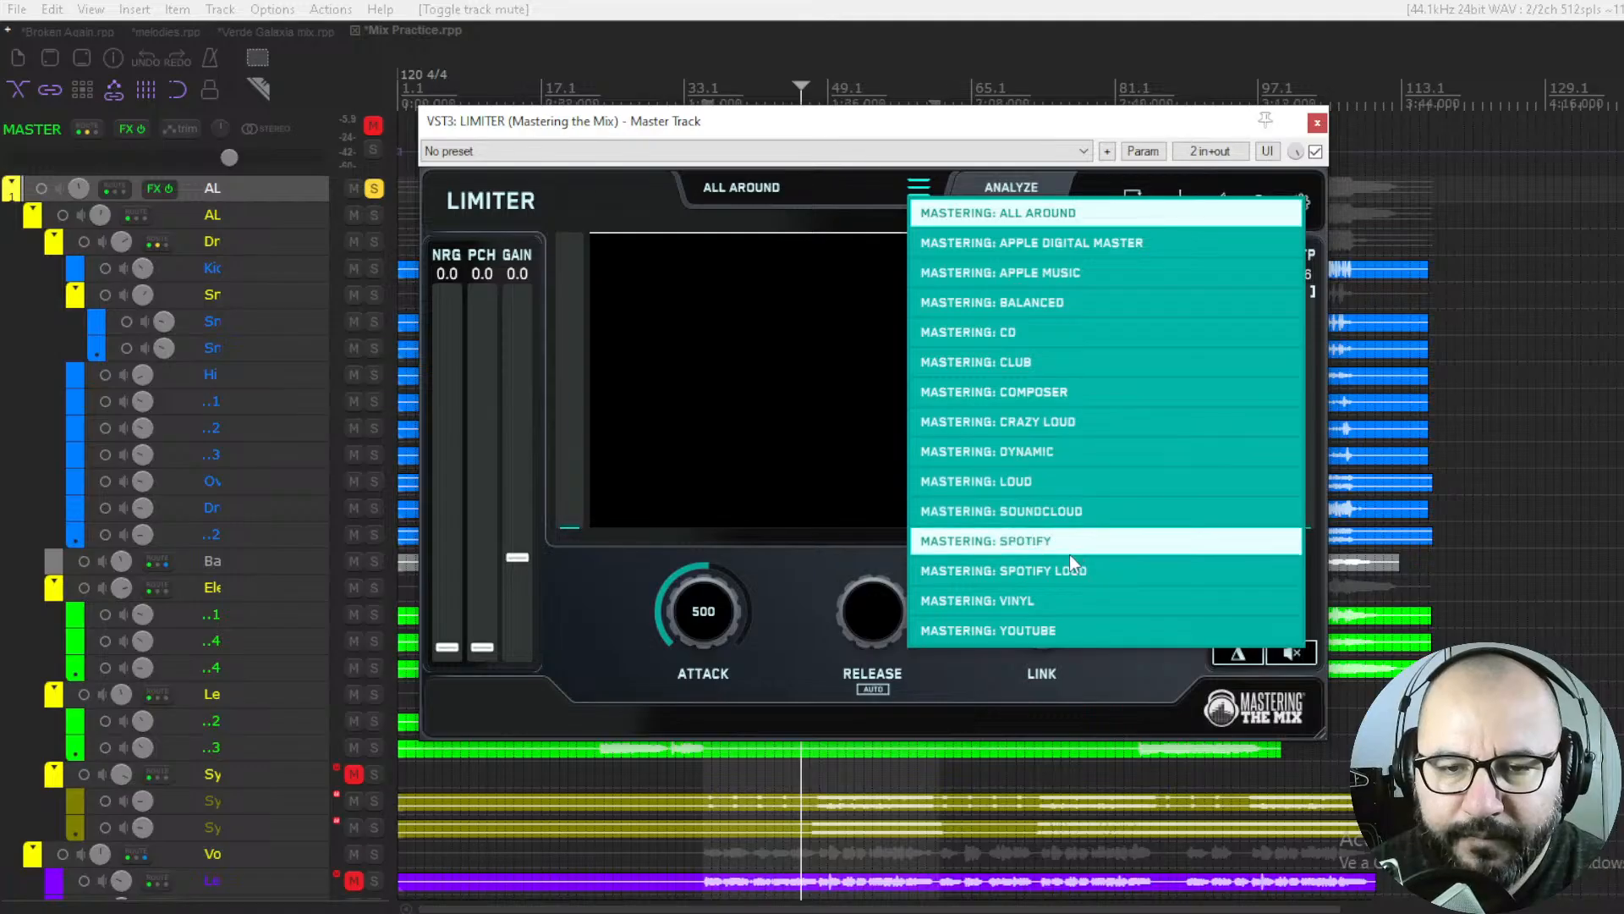
{"action": "left_click", "coordinate": [1049, 542]}
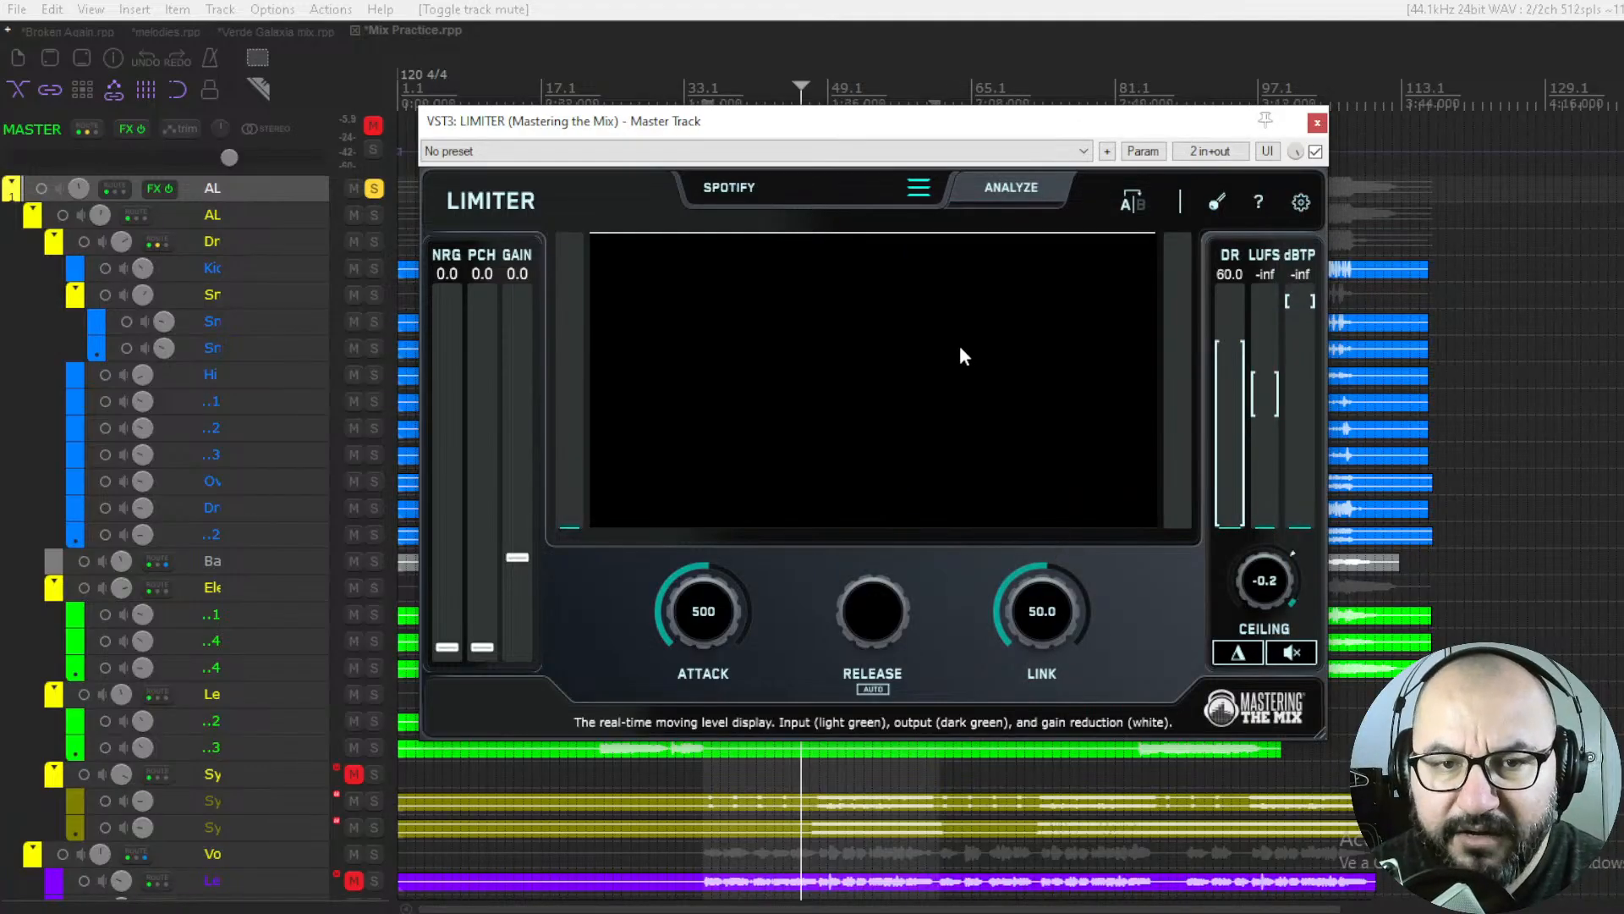
{"action": "mouse_move", "coordinate": [870, 127]}
{"action": "left_mouse_down"}
{"action": "mouse_move", "coordinate": [863, 105]}
{"action": "mouse_move", "coordinate": [876, 118]}
{"action": "mouse_move", "coordinate": [848, 120]}
{"action": "left_mouse_up"}
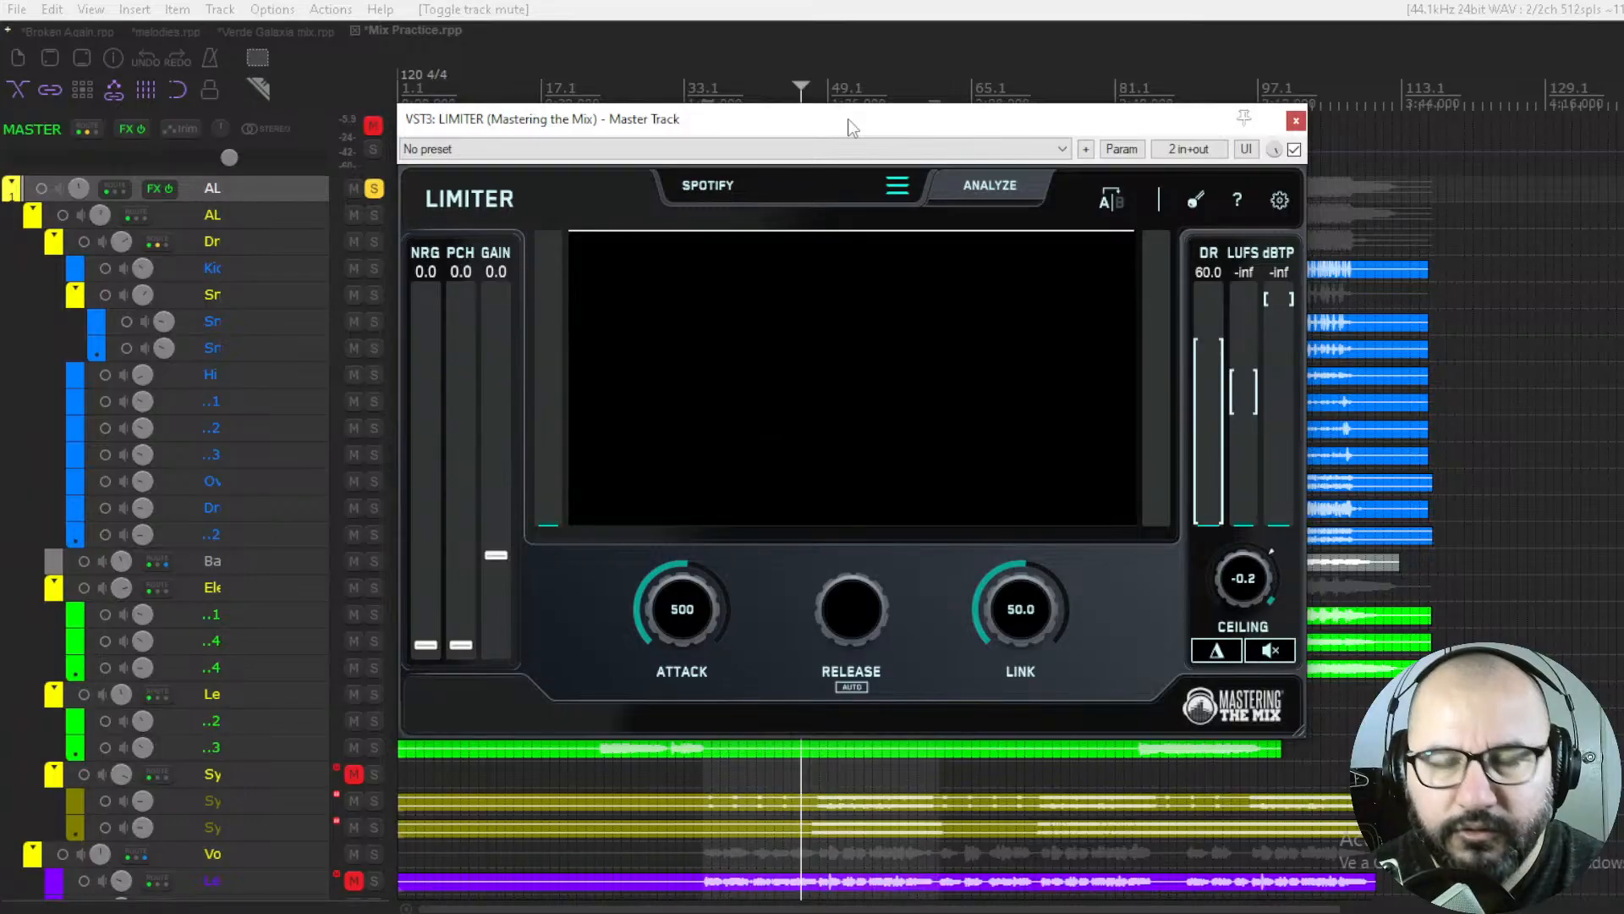
{"action": "key", "text": "space"}
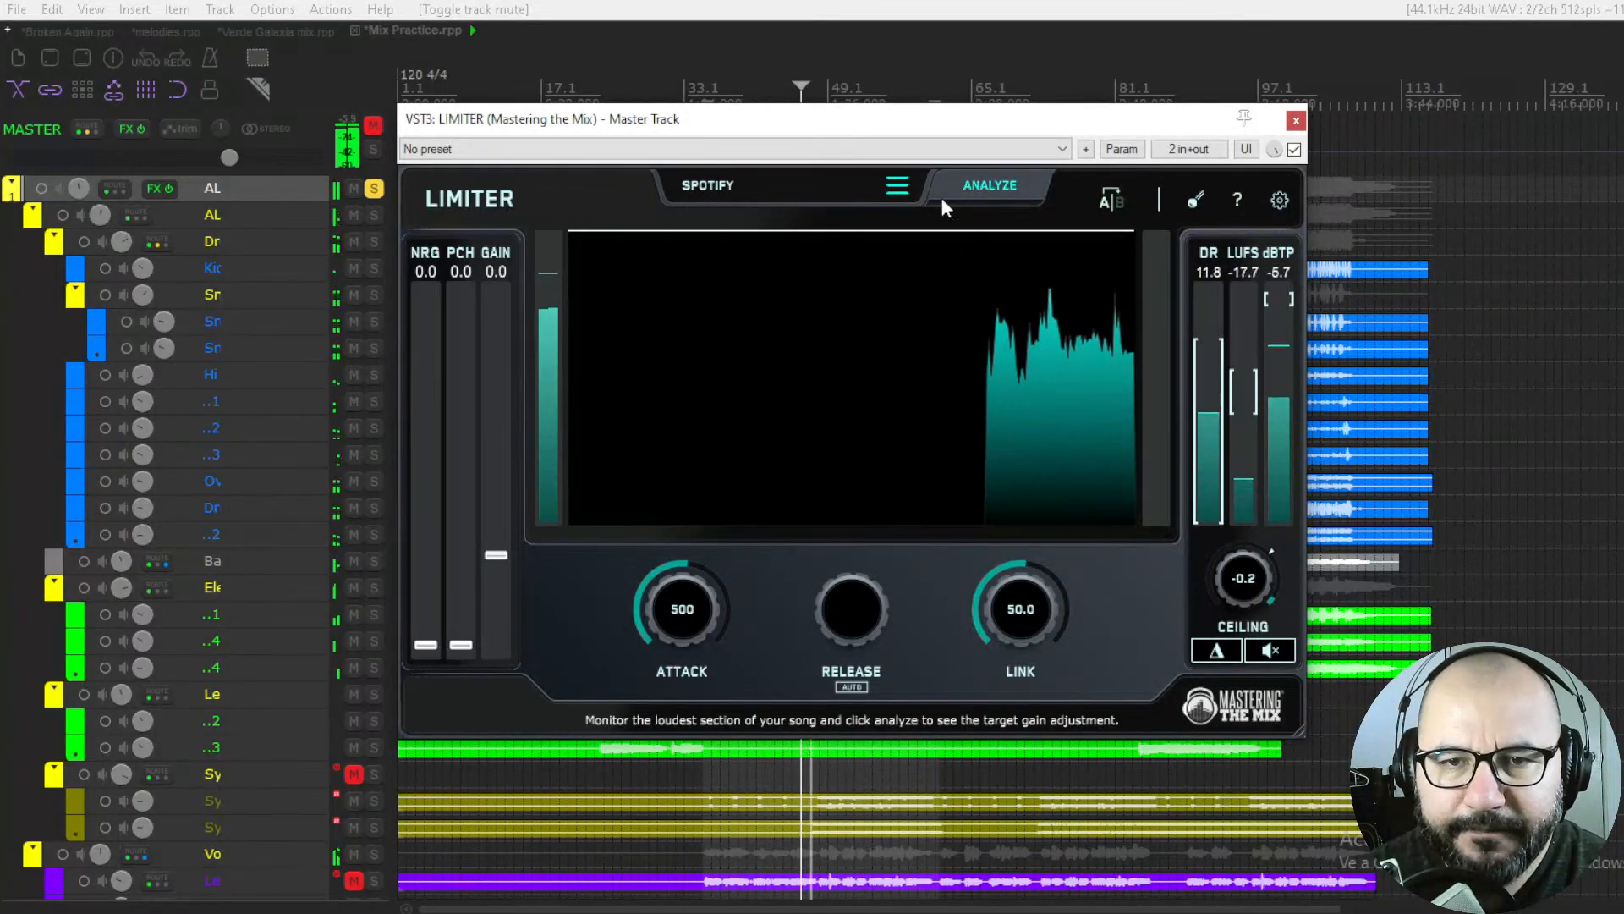
{"action": "key", "text": "space"}
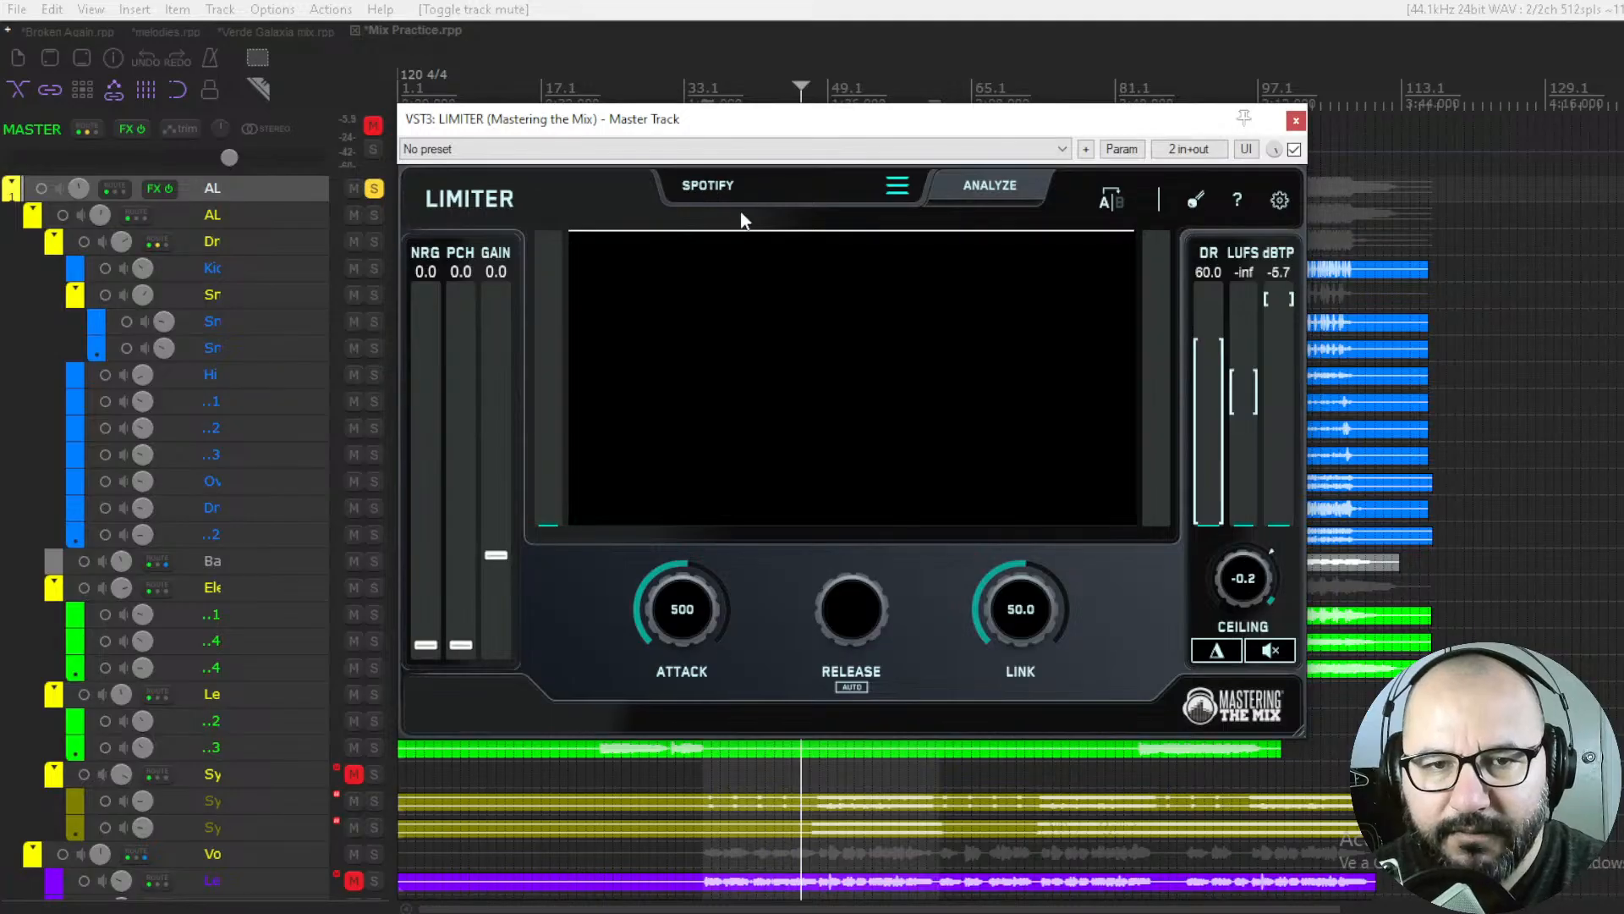
Review LIMITER's mastering preset list, then play the mix unmuted to examine the DR, LUFS and dBTP meters
{"action": "left_click", "coordinate": [895, 190]}
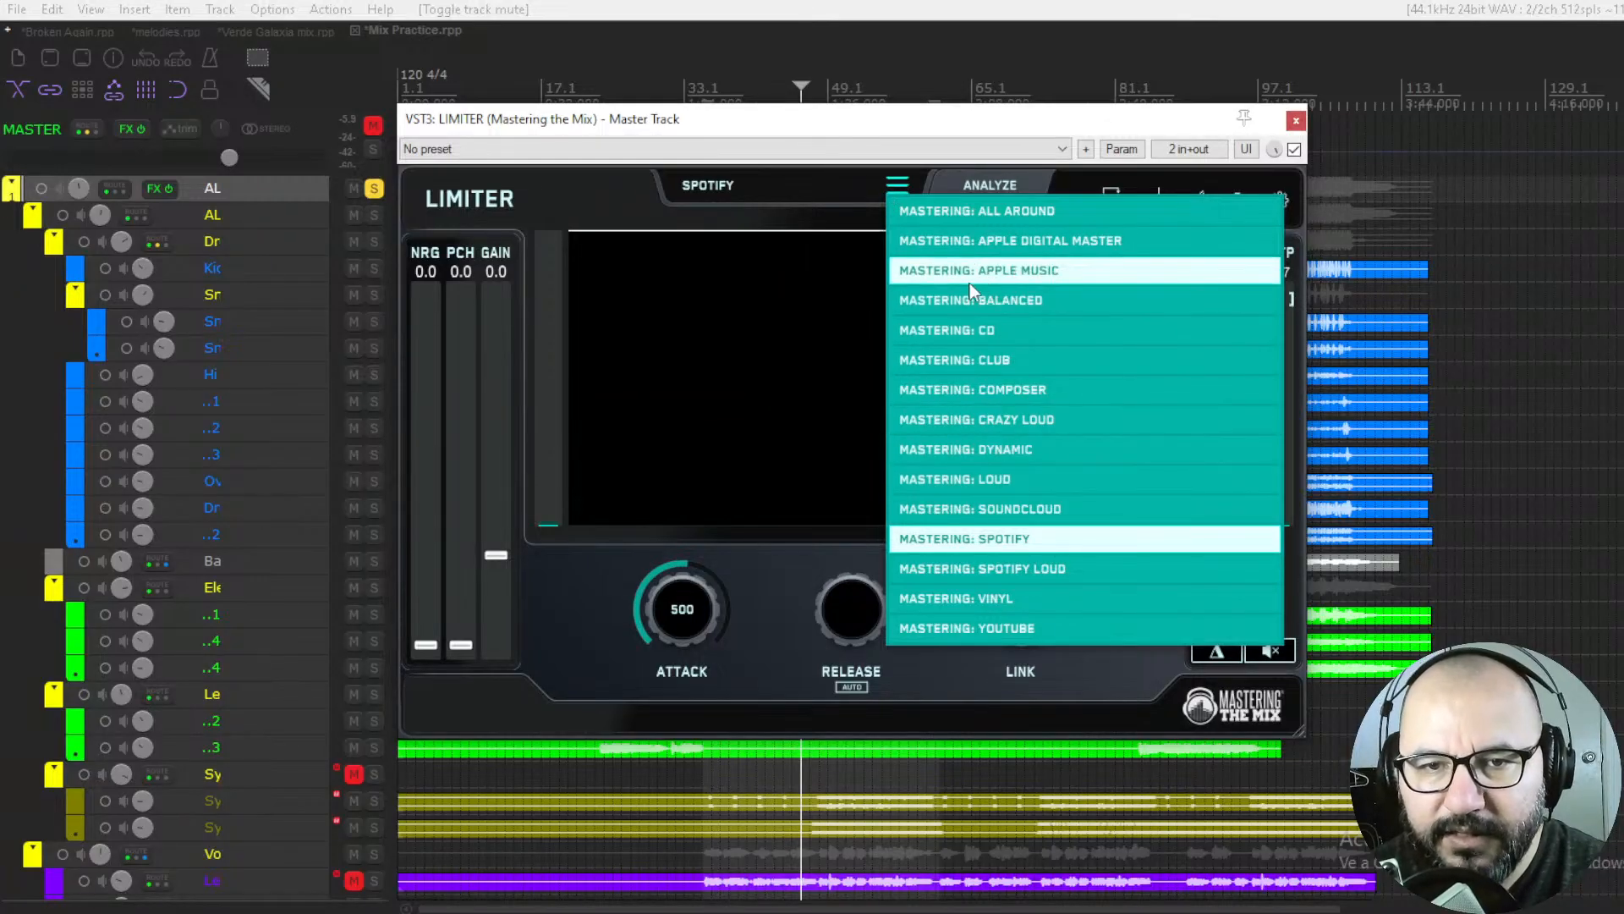
{"action": "left_click", "coordinate": [634, 191]}
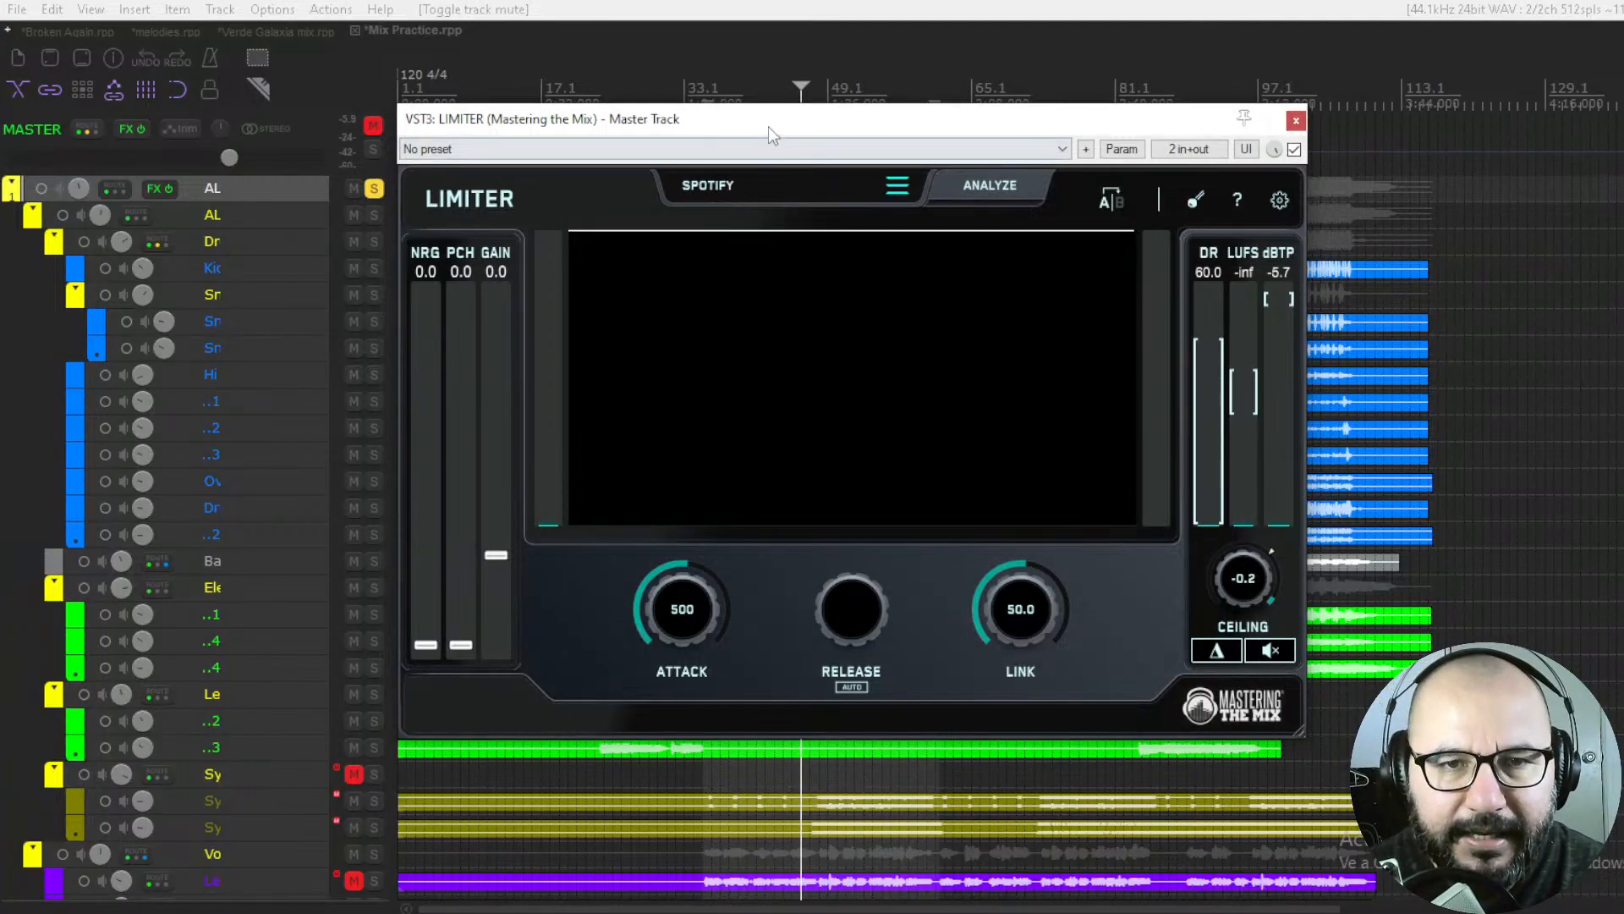
{"action": "left_click_drag", "start_coordinate": [768, 125], "coordinate": [766, 123]}
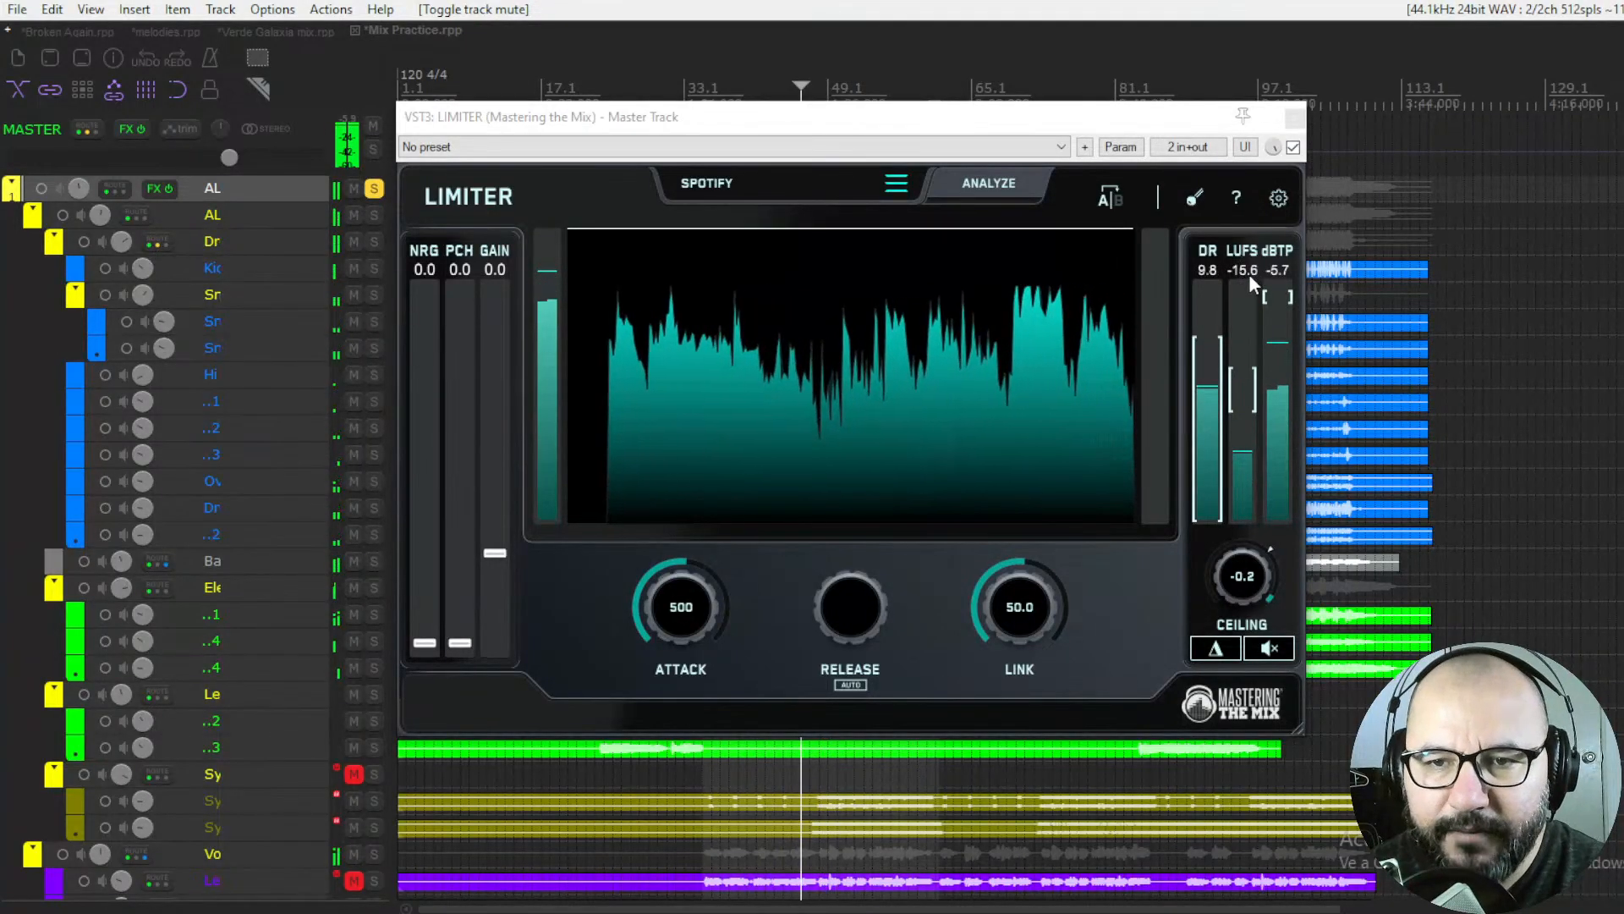
{"action": "key", "text": "space"}
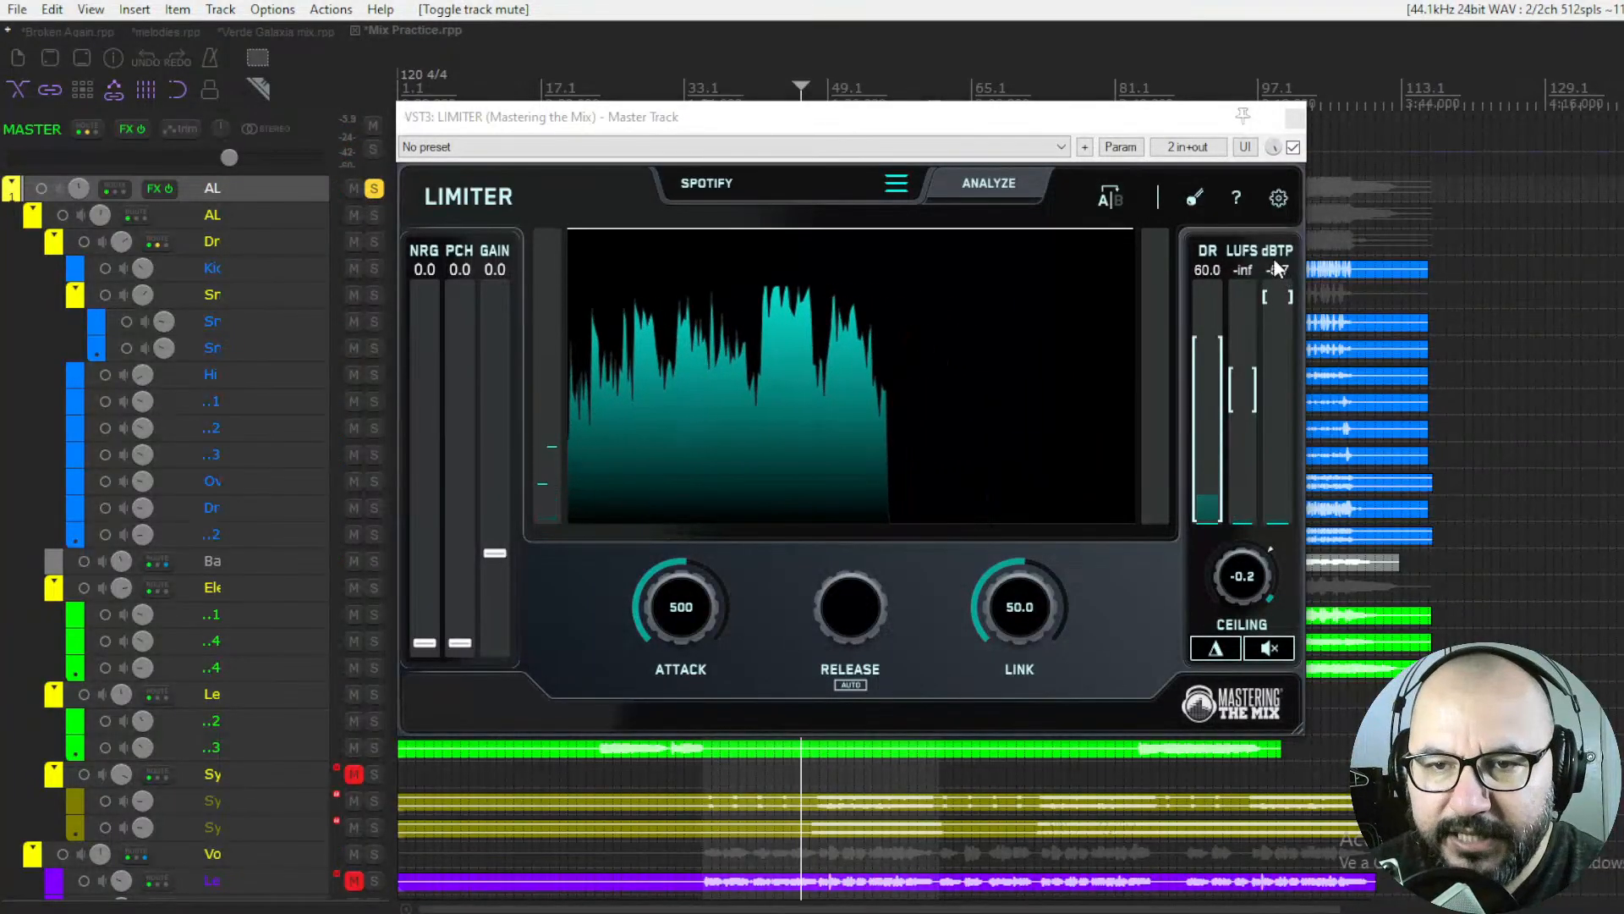
Play the mix to monitor the DR, LUFS and dBTP meters, and run LIMITER's analysis with the Spotify preset
{"action": "key", "text": "space"}
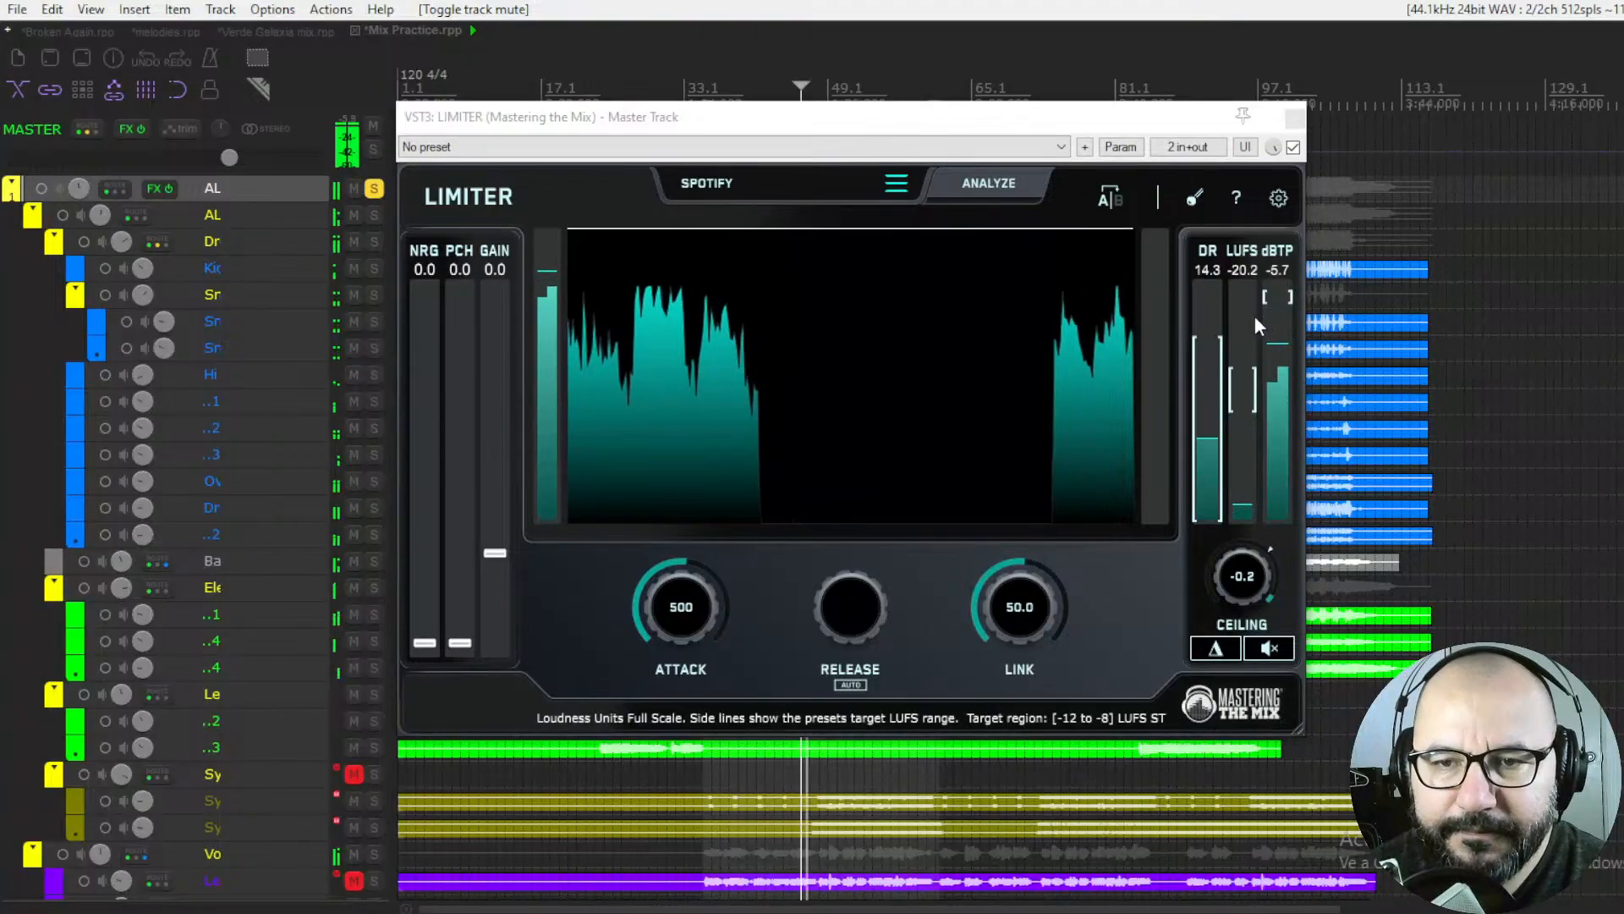
{"action": "key", "text": "space"}
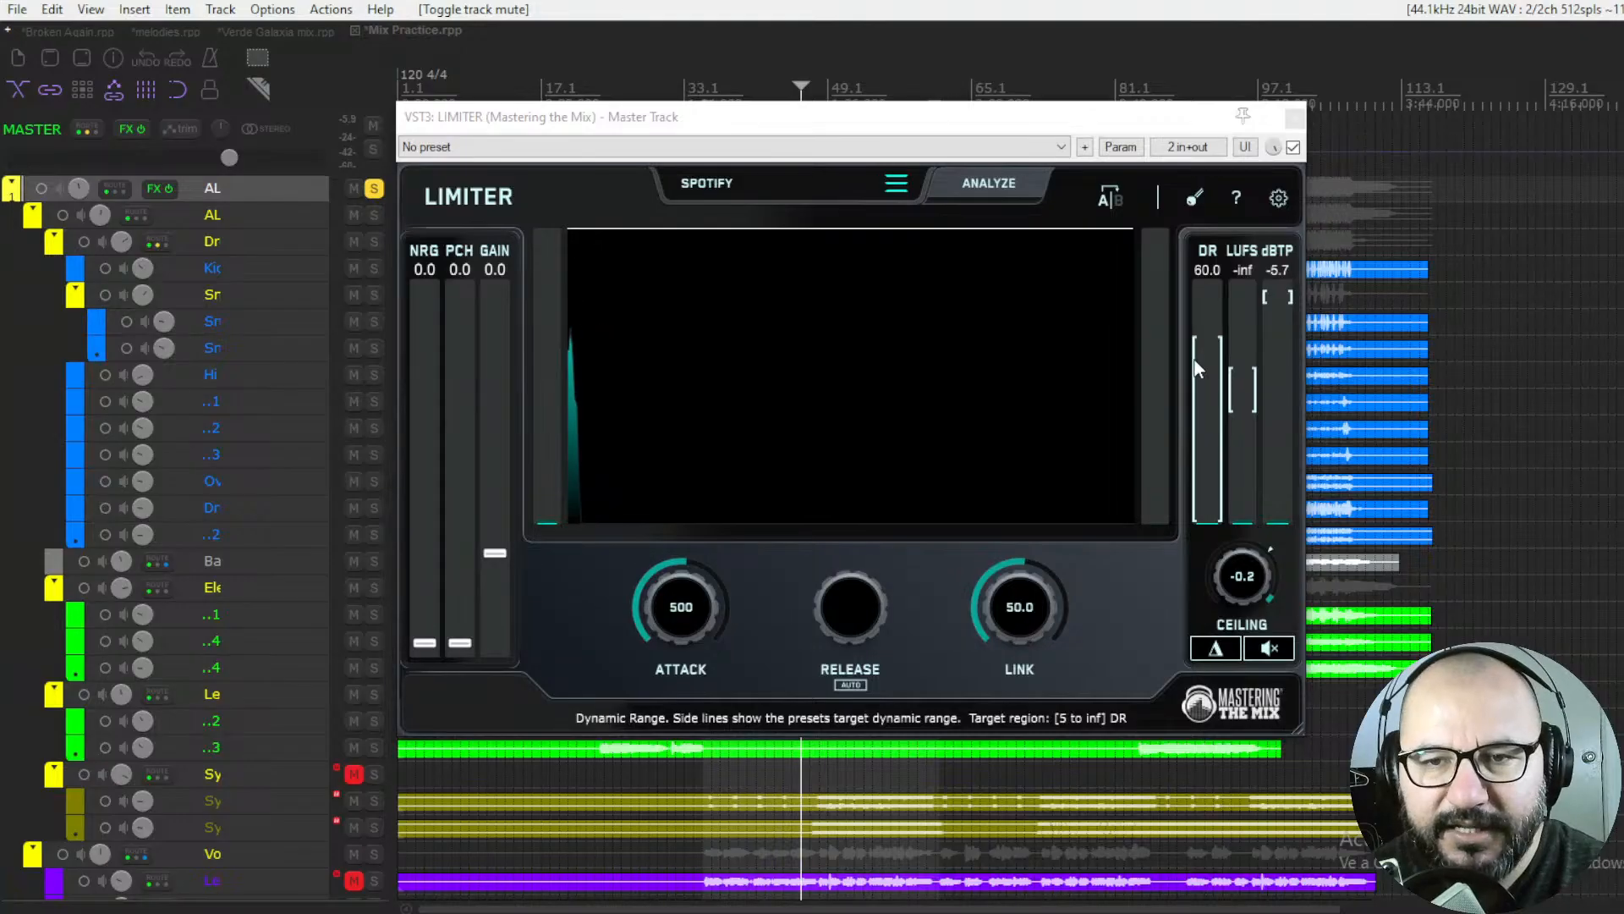
{"action": "key", "text": "space"}
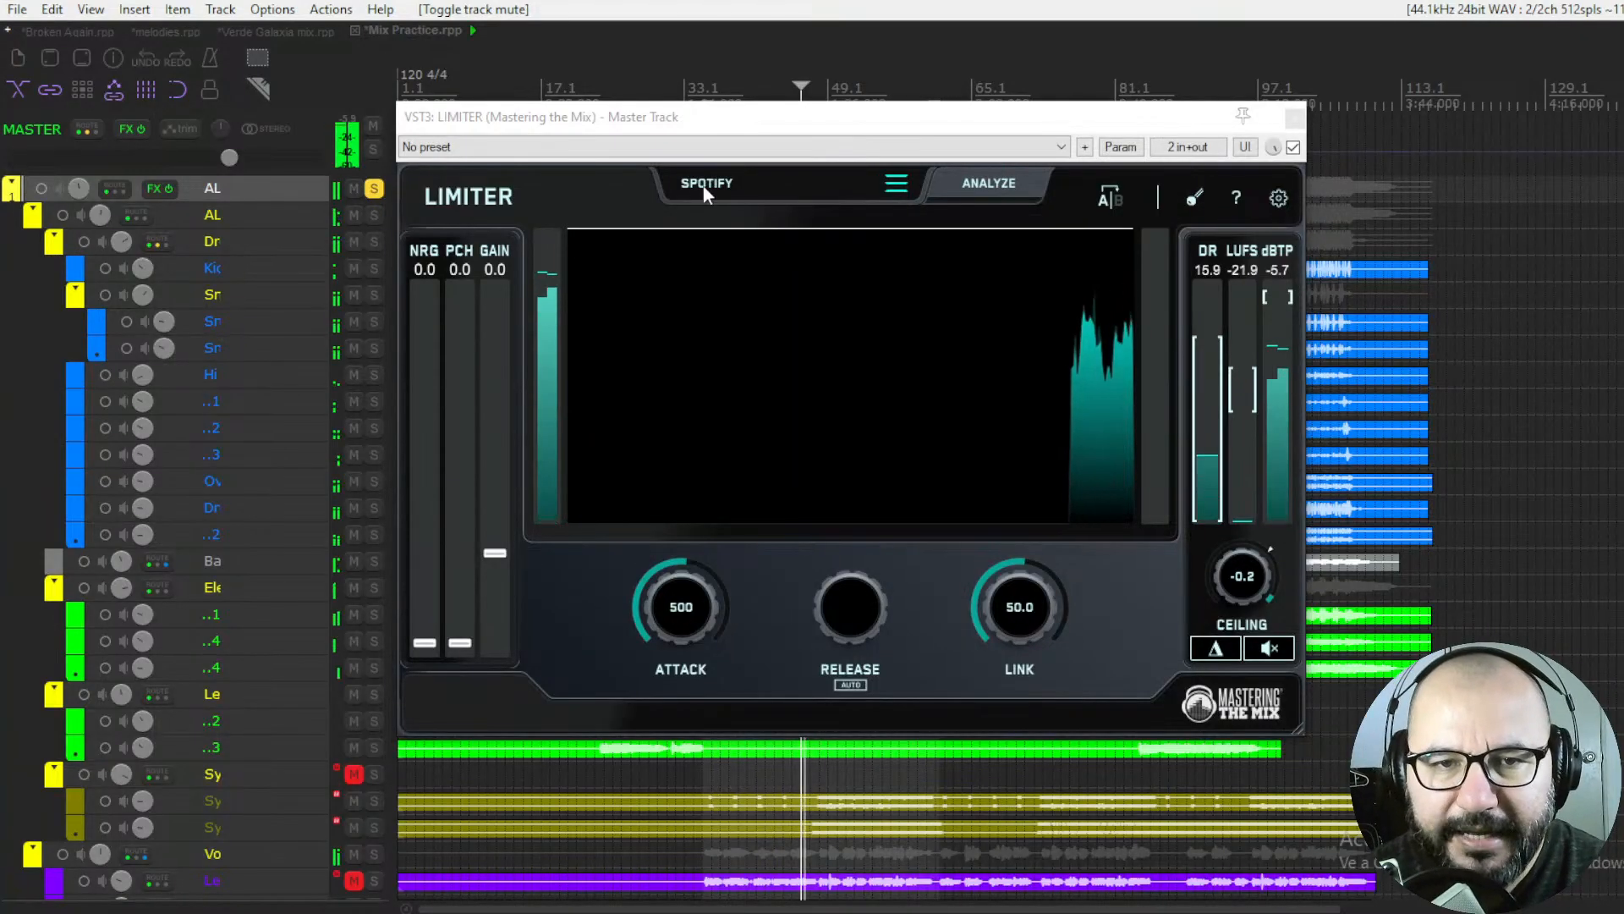
{"action": "left_click", "coordinate": [990, 188]}
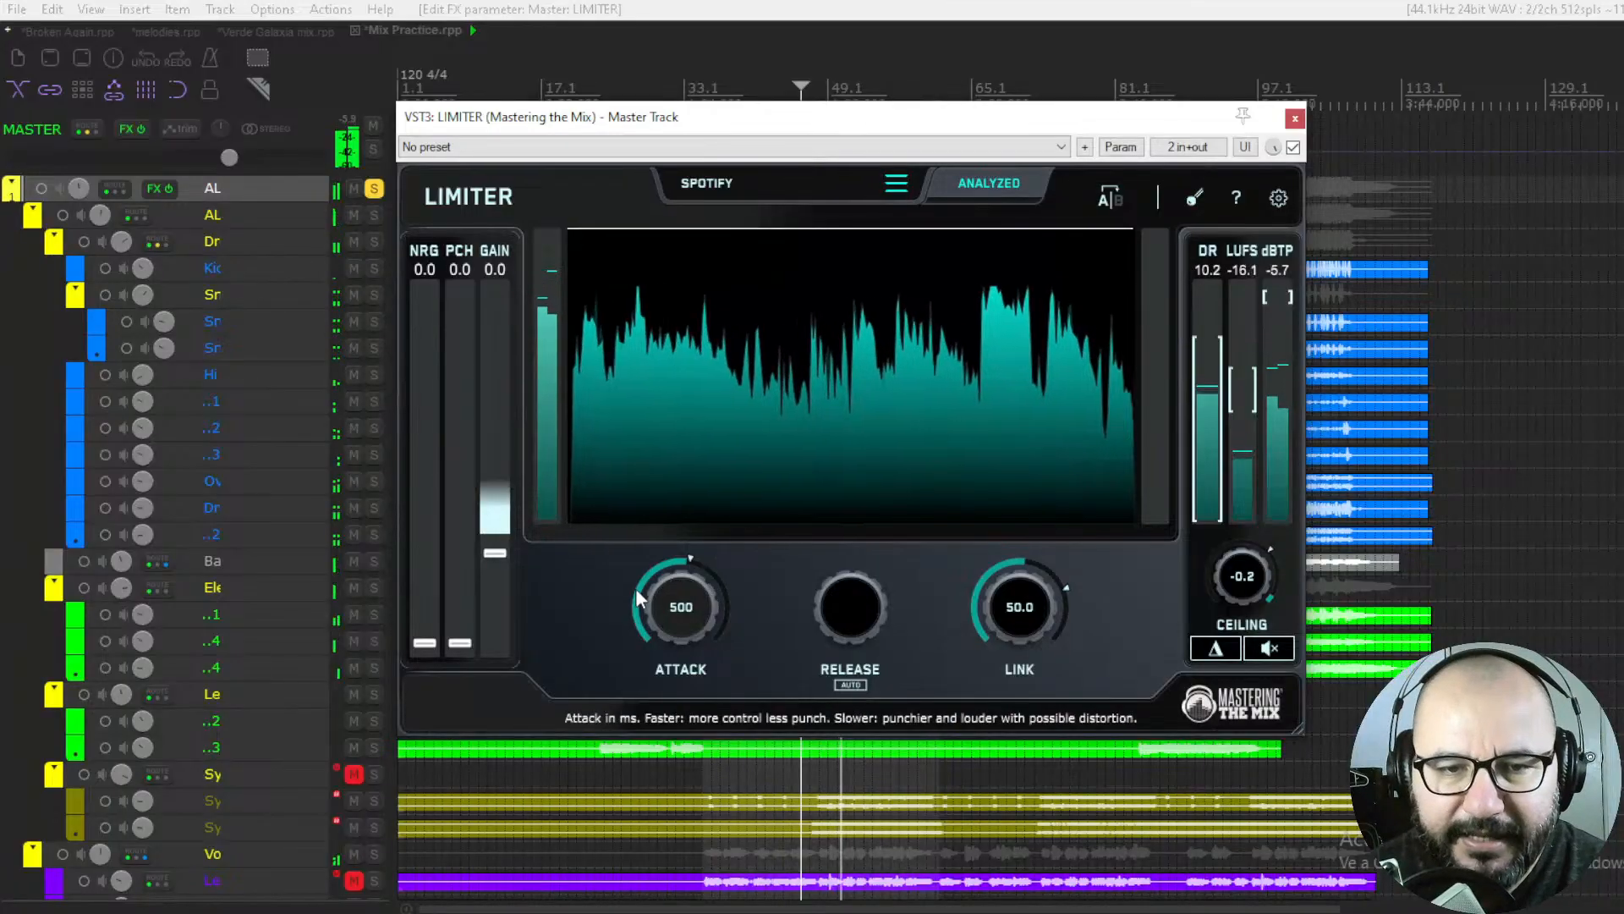
Set LIMITER's attack to 580, link to 72.6 and ceiling to -1.1, toggling the automatic release along the way
{"action": "left_click_drag", "start_coordinate": [676, 622], "coordinate": [680, 611]}
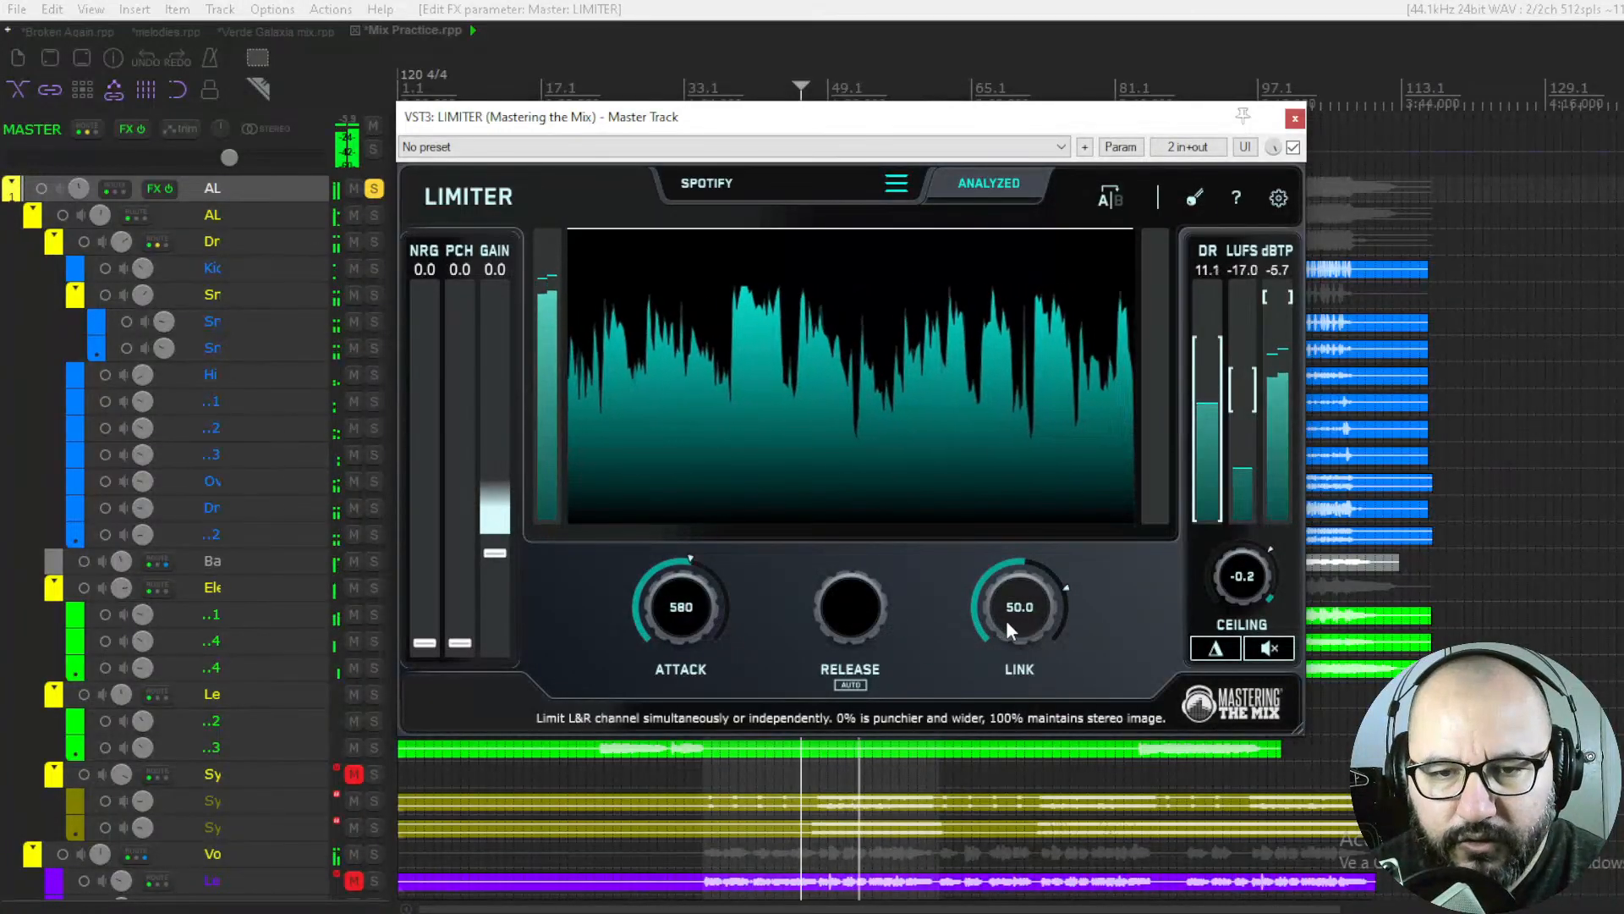
{"action": "left_click_drag", "start_coordinate": [1007, 621], "coordinate": [1017, 536]}
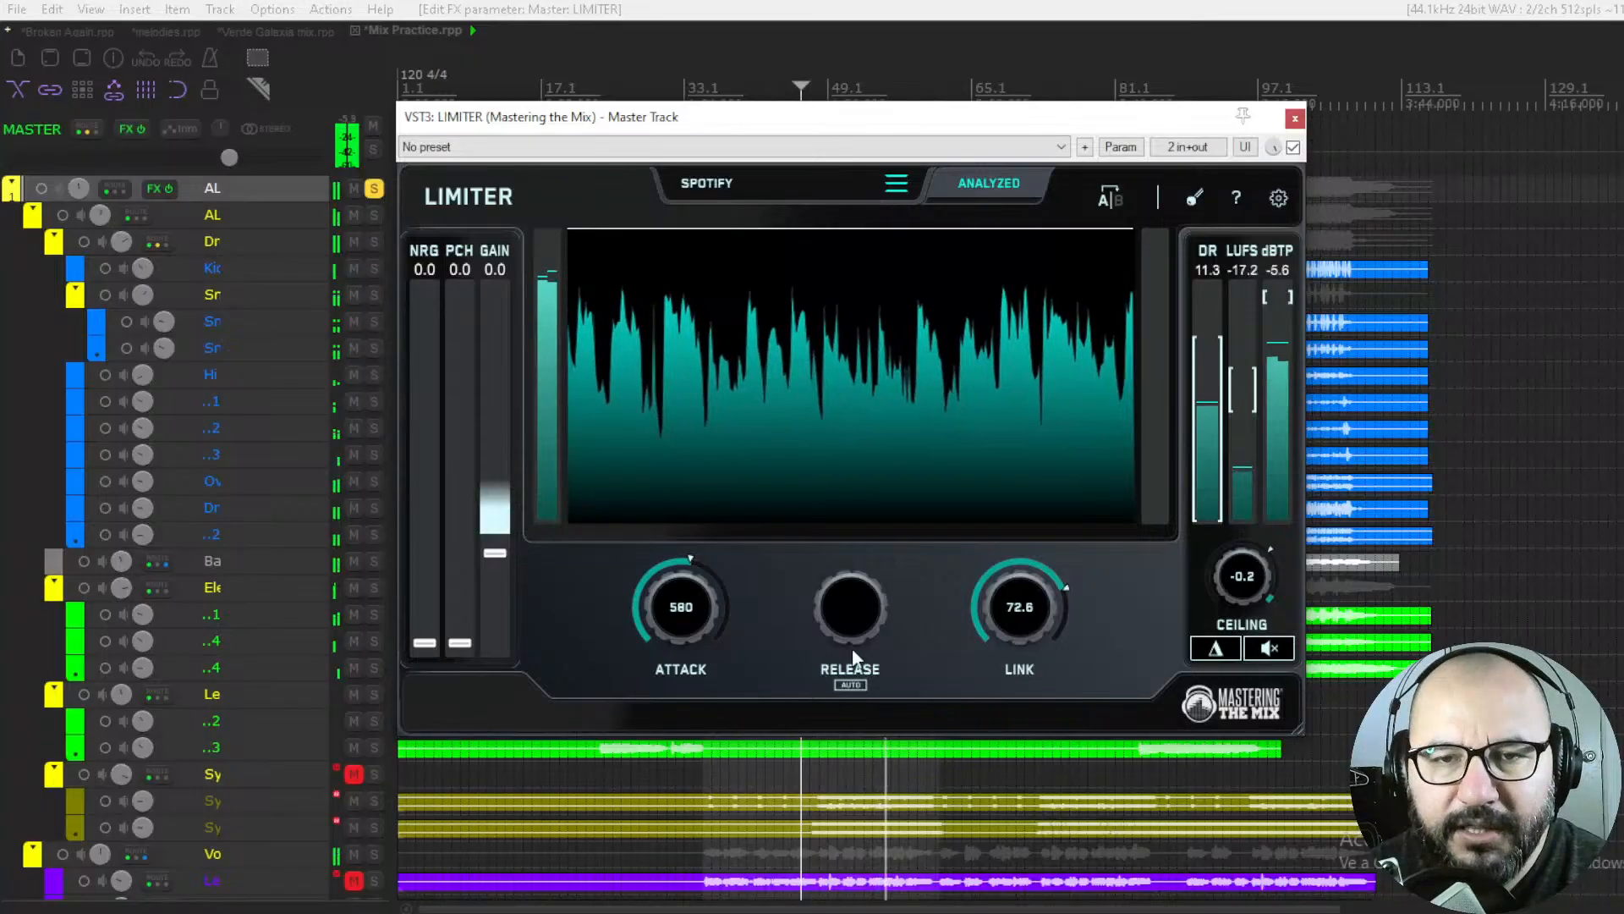
{"action": "left_click", "coordinate": [849, 683]}
{"action": "left_click", "coordinate": [857, 683]}
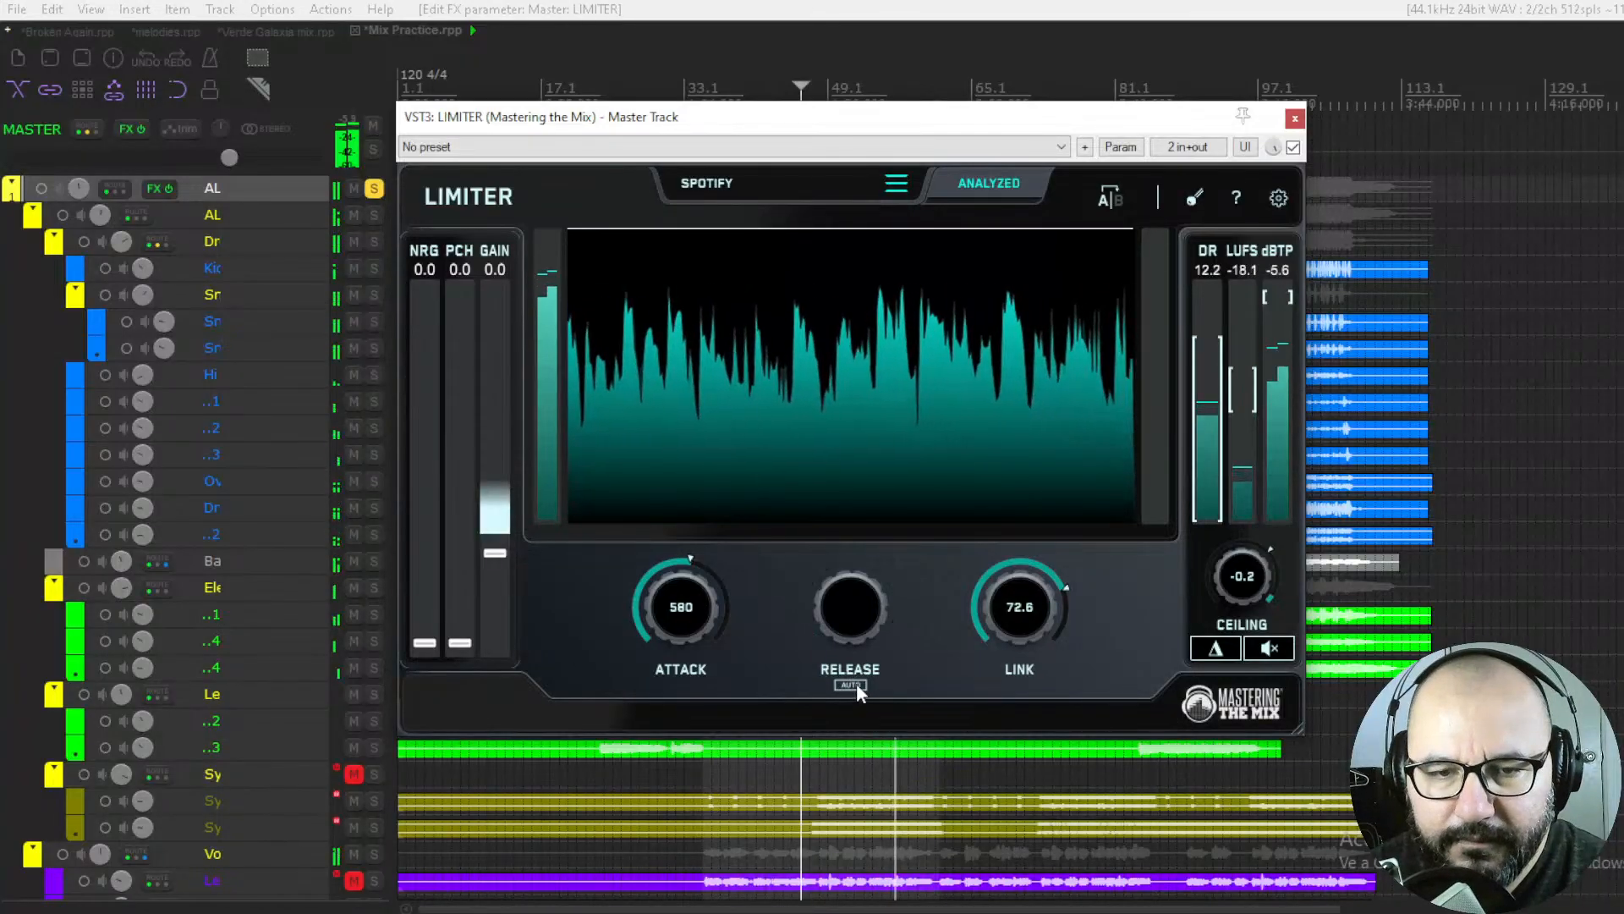
{"action": "left_click_drag", "start_coordinate": [1227, 577], "coordinate": [1230, 586]}
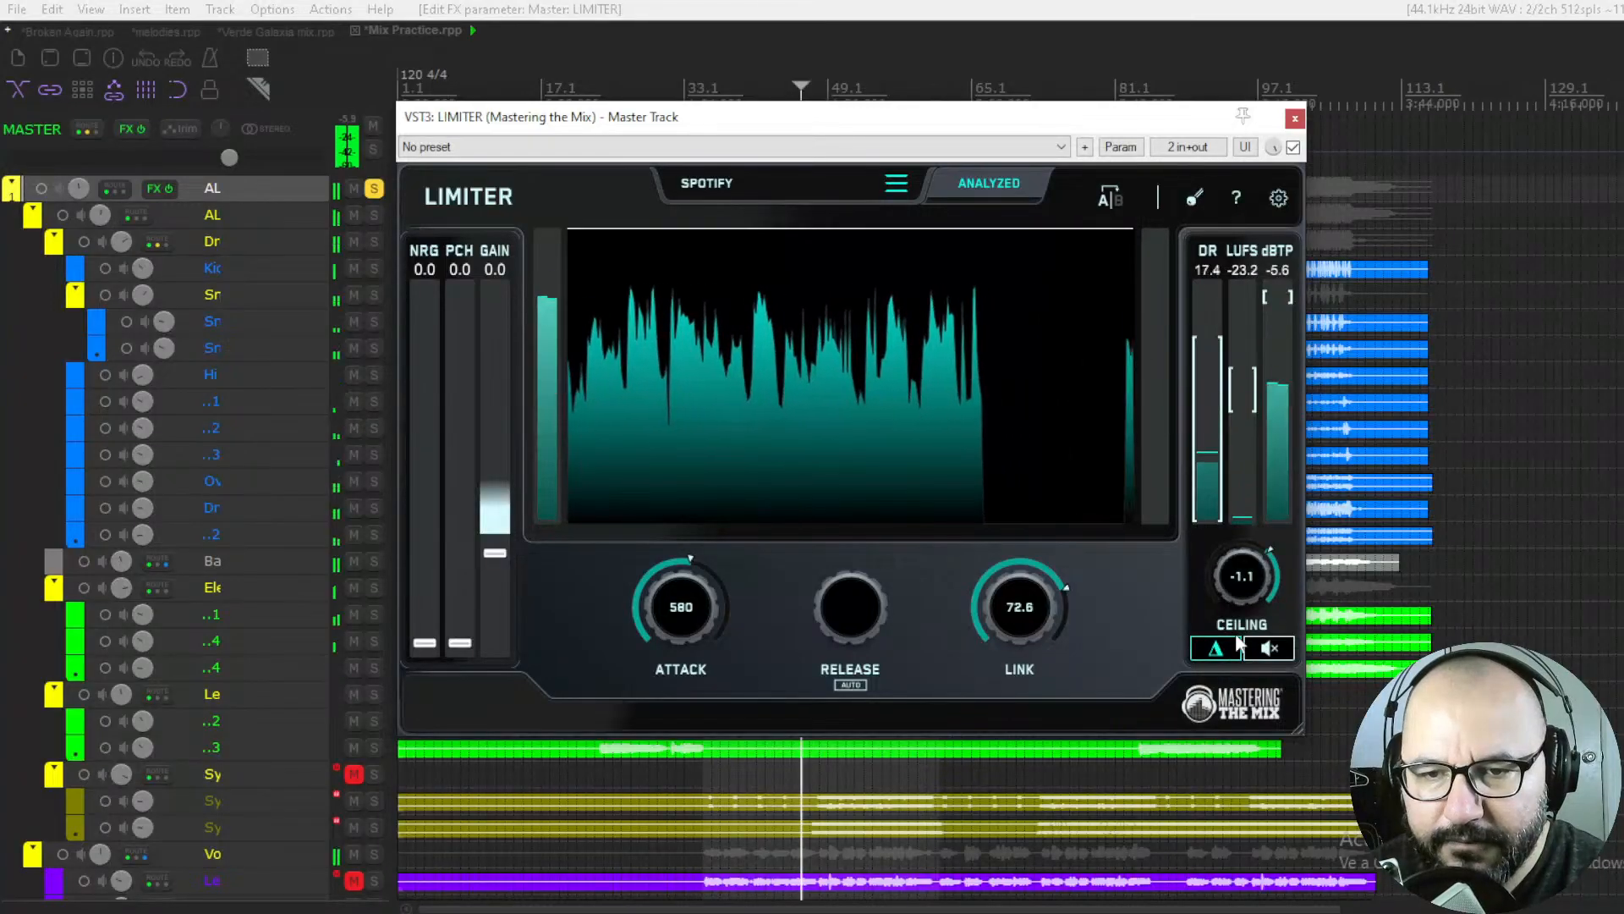
{"action": "left_click_drag", "start_coordinate": [1235, 587], "coordinate": [1232, 587]}
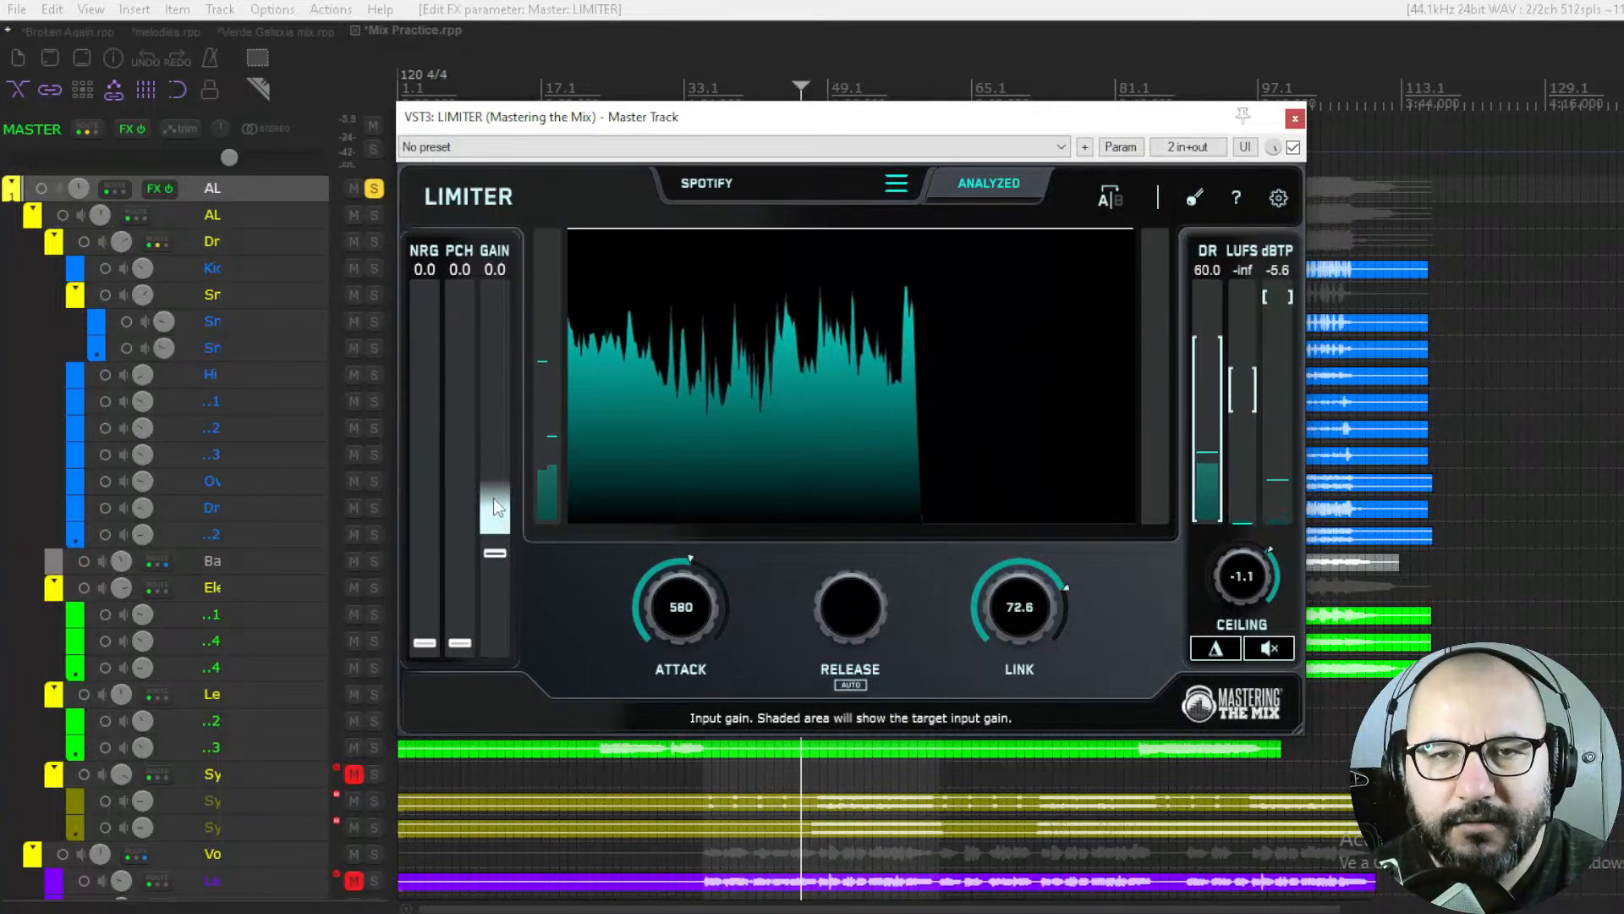
Raise LIMITER's input gain to 6.7 while playing the mix
{"action": "key", "text": "space"}
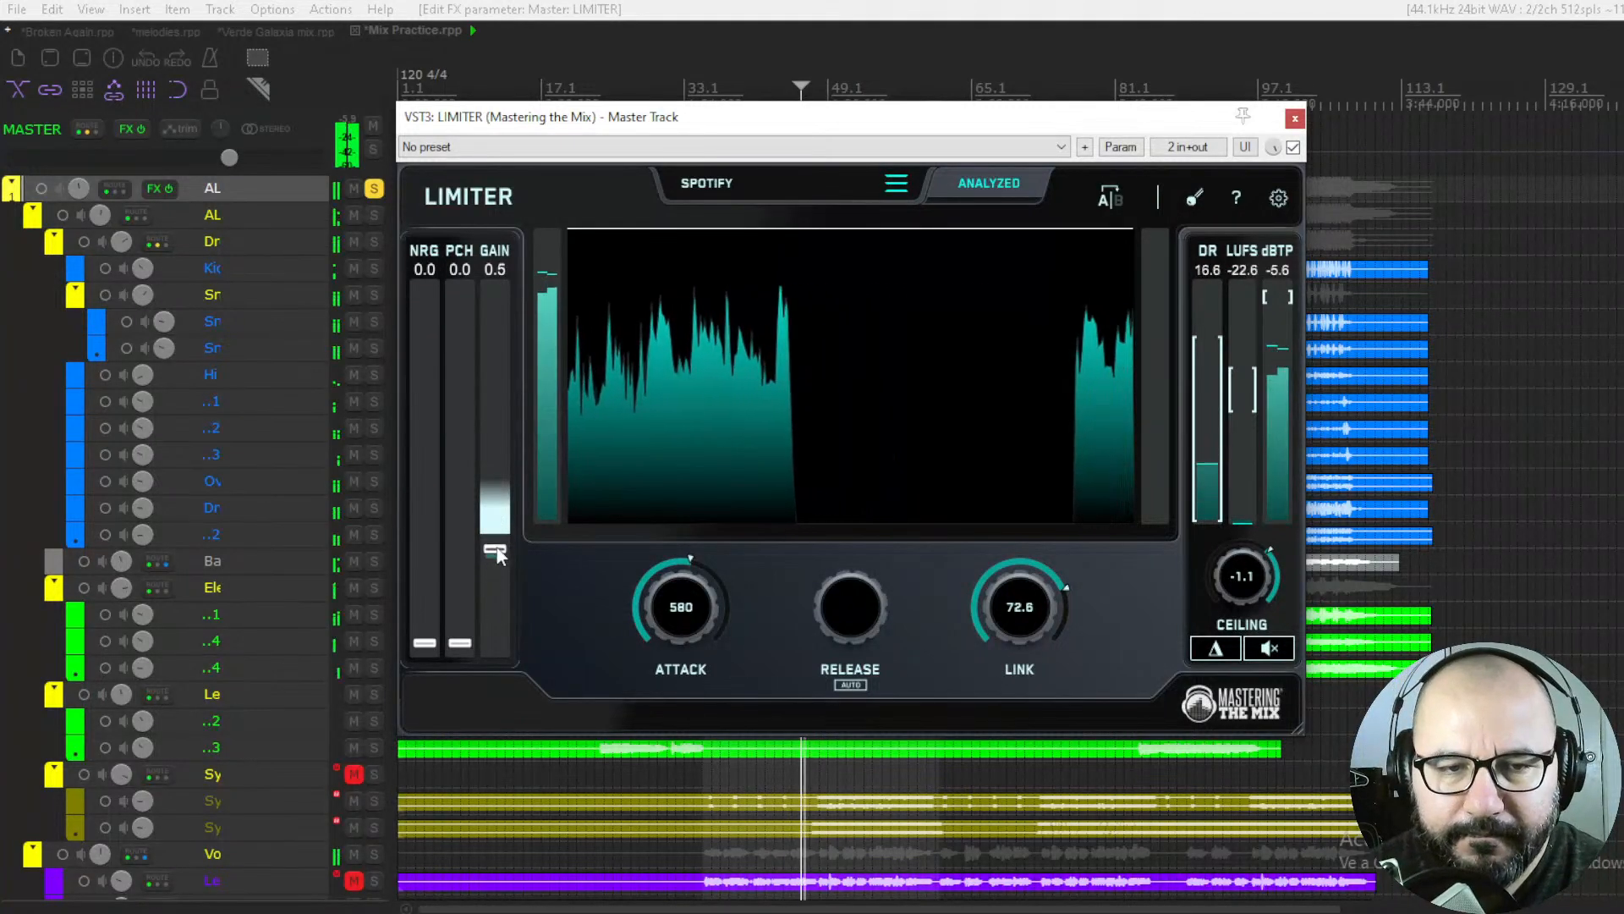
{"action": "key", "text": "space"}
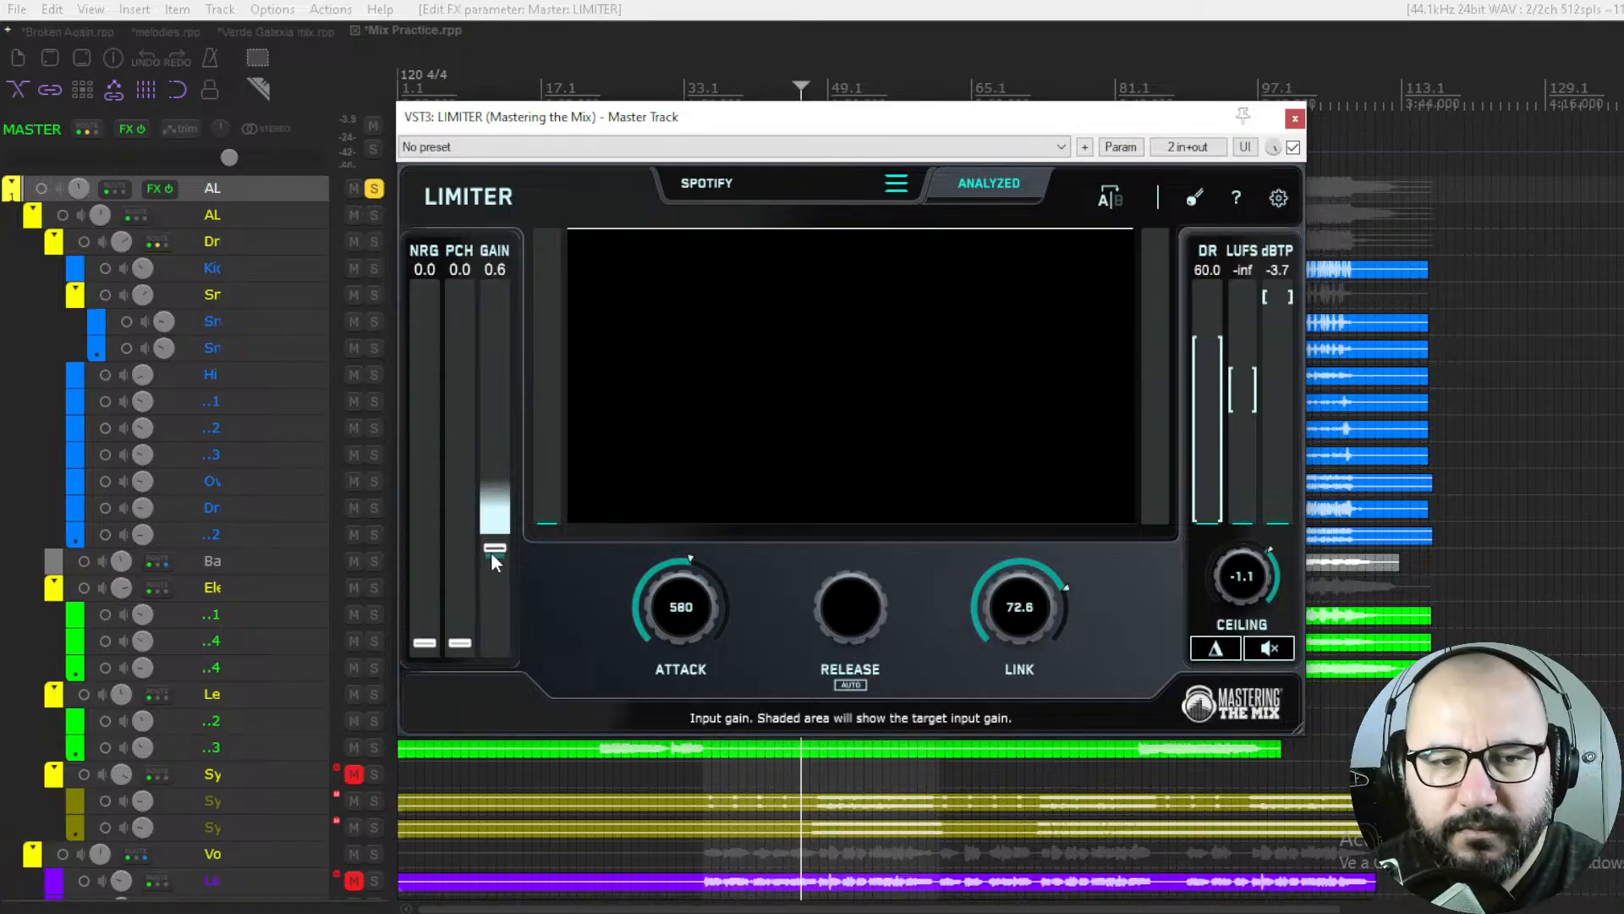
{"action": "key", "text": "space"}
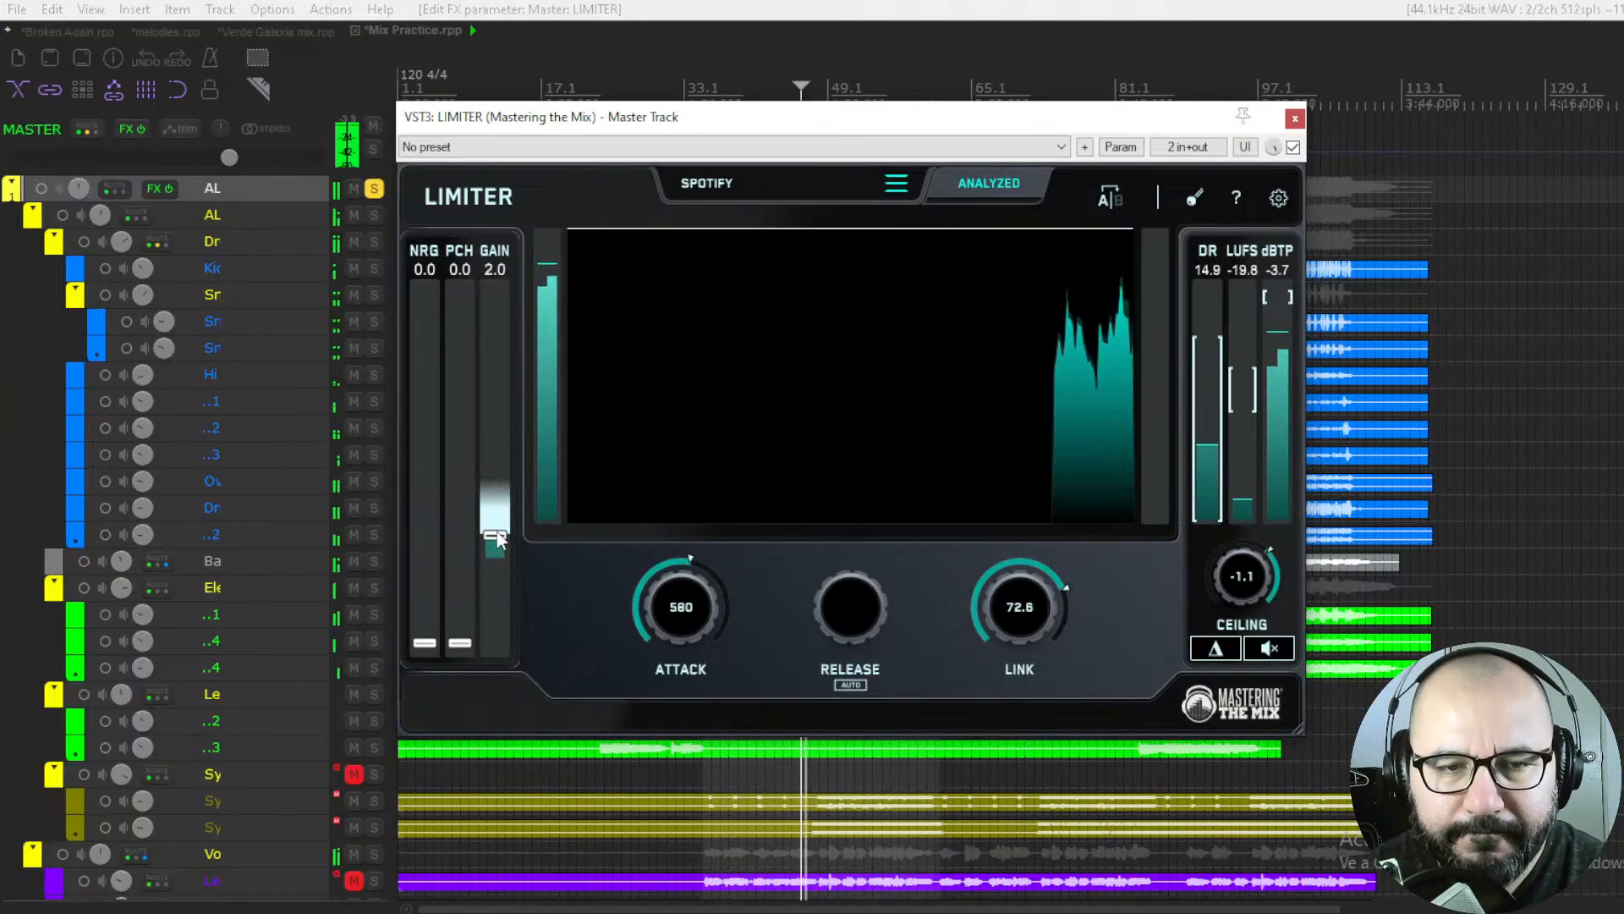
{"action": "left_click_drag", "start_coordinate": [496, 520], "coordinate": [503, 492]}
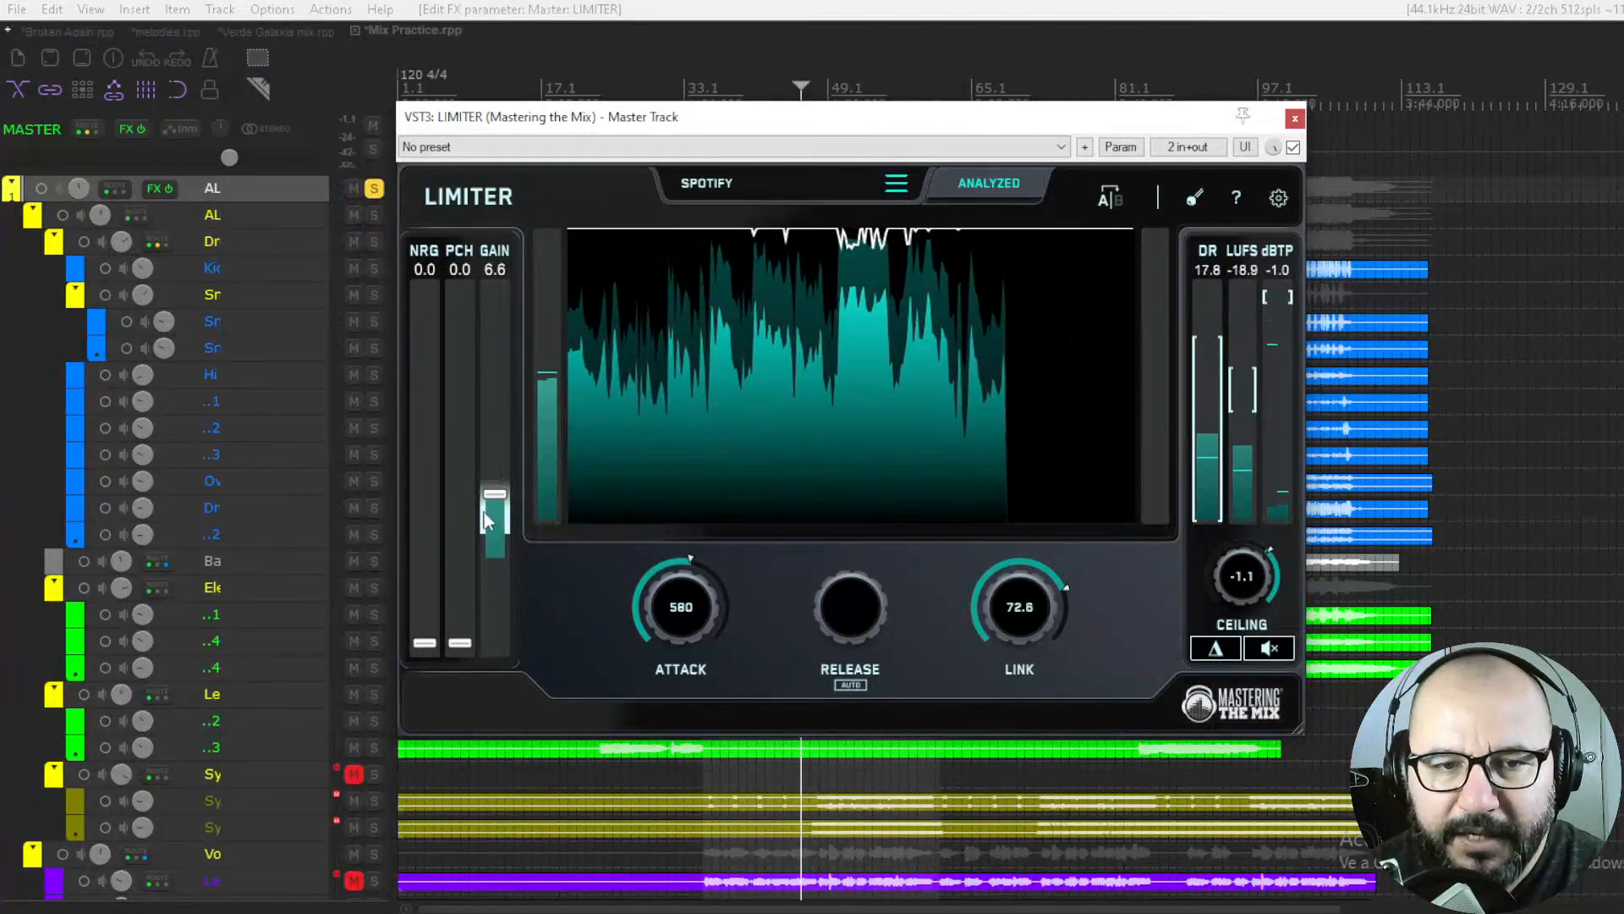
{"action": "key", "text": "space"}
{"action": "left_click_drag", "start_coordinate": [499, 493], "coordinate": [498, 492]}
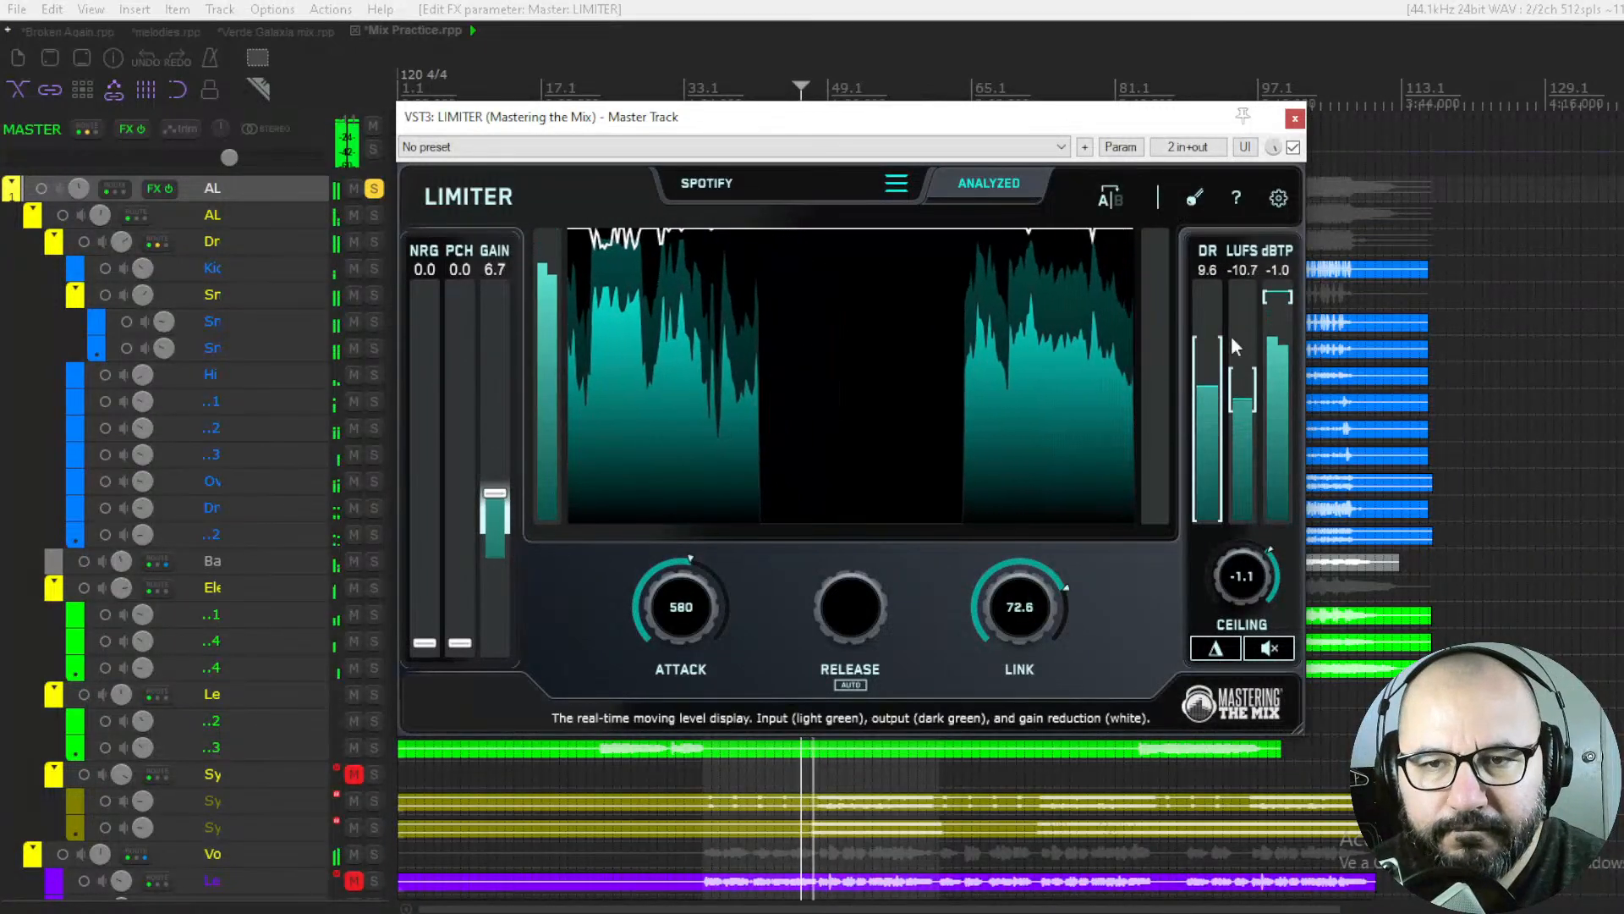
Compare the mix with LIMITER bypassed and active, and audition the difference between the limiter's input and output
{"action": "left_click", "coordinate": [1293, 148]}
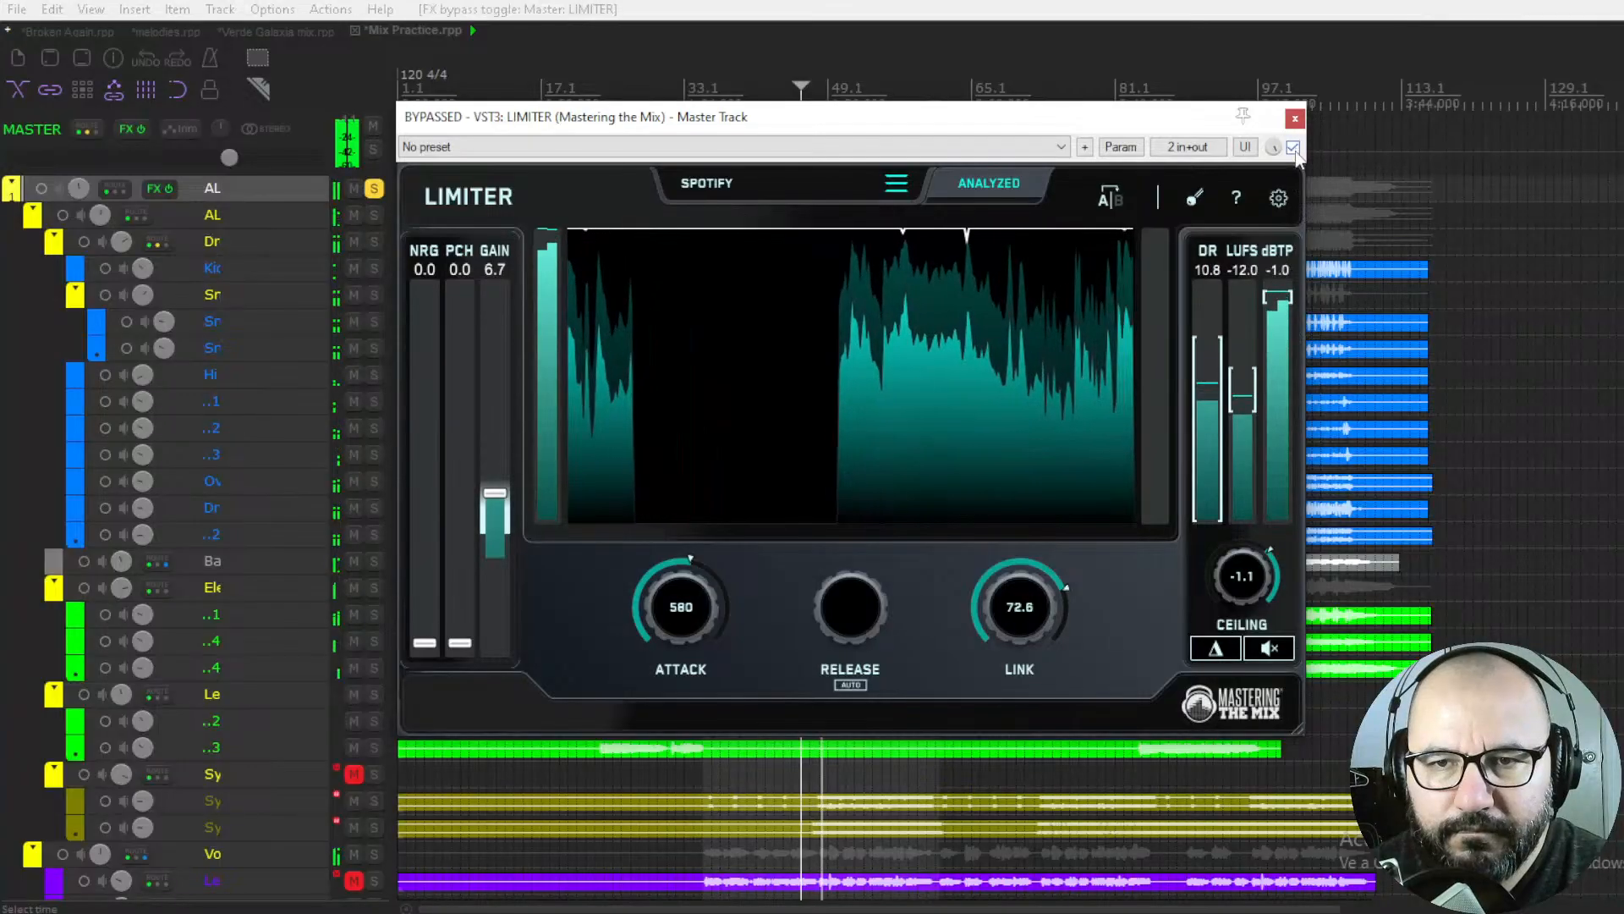
{"action": "left_click", "coordinate": [1294, 148]}
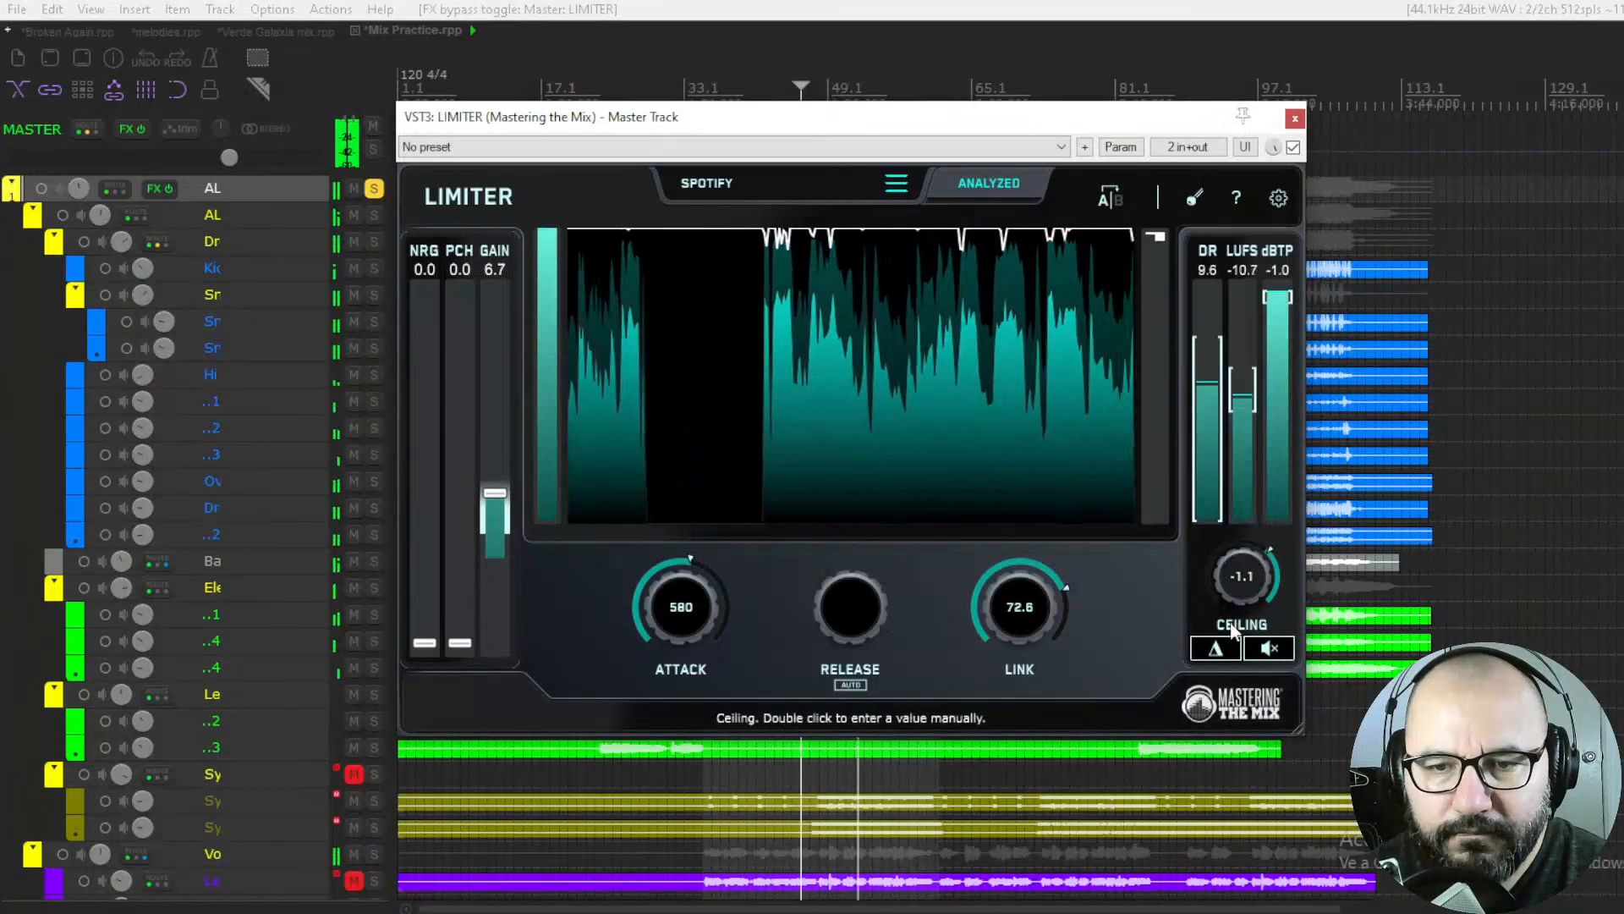
{"action": "left_click", "coordinate": [1227, 653]}
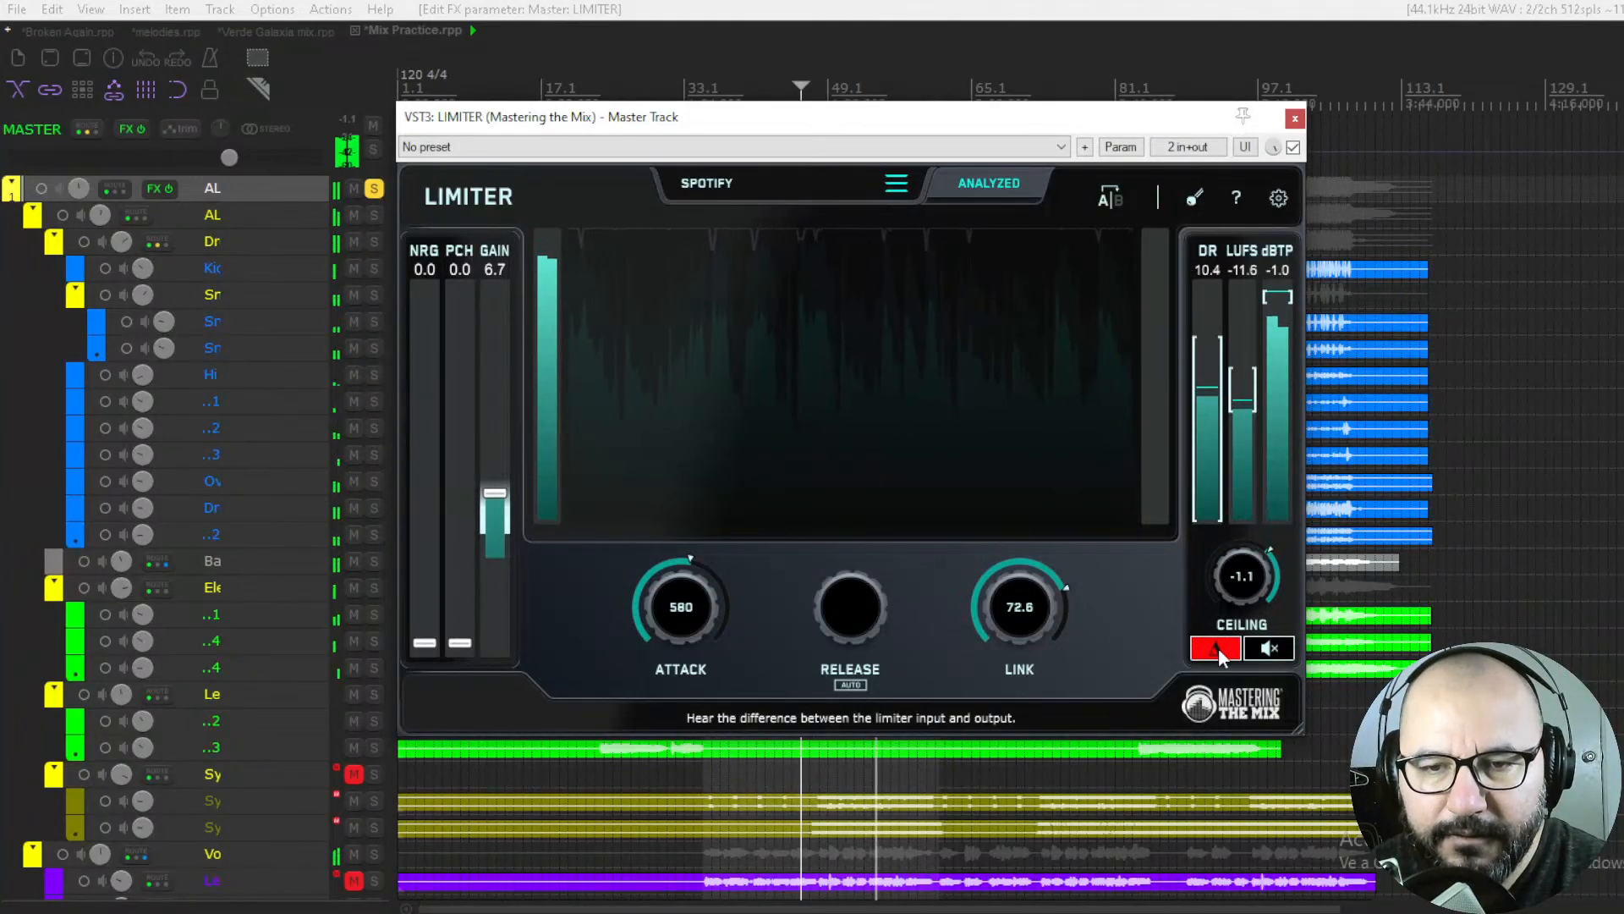
{"action": "left_click", "coordinate": [1218, 647]}
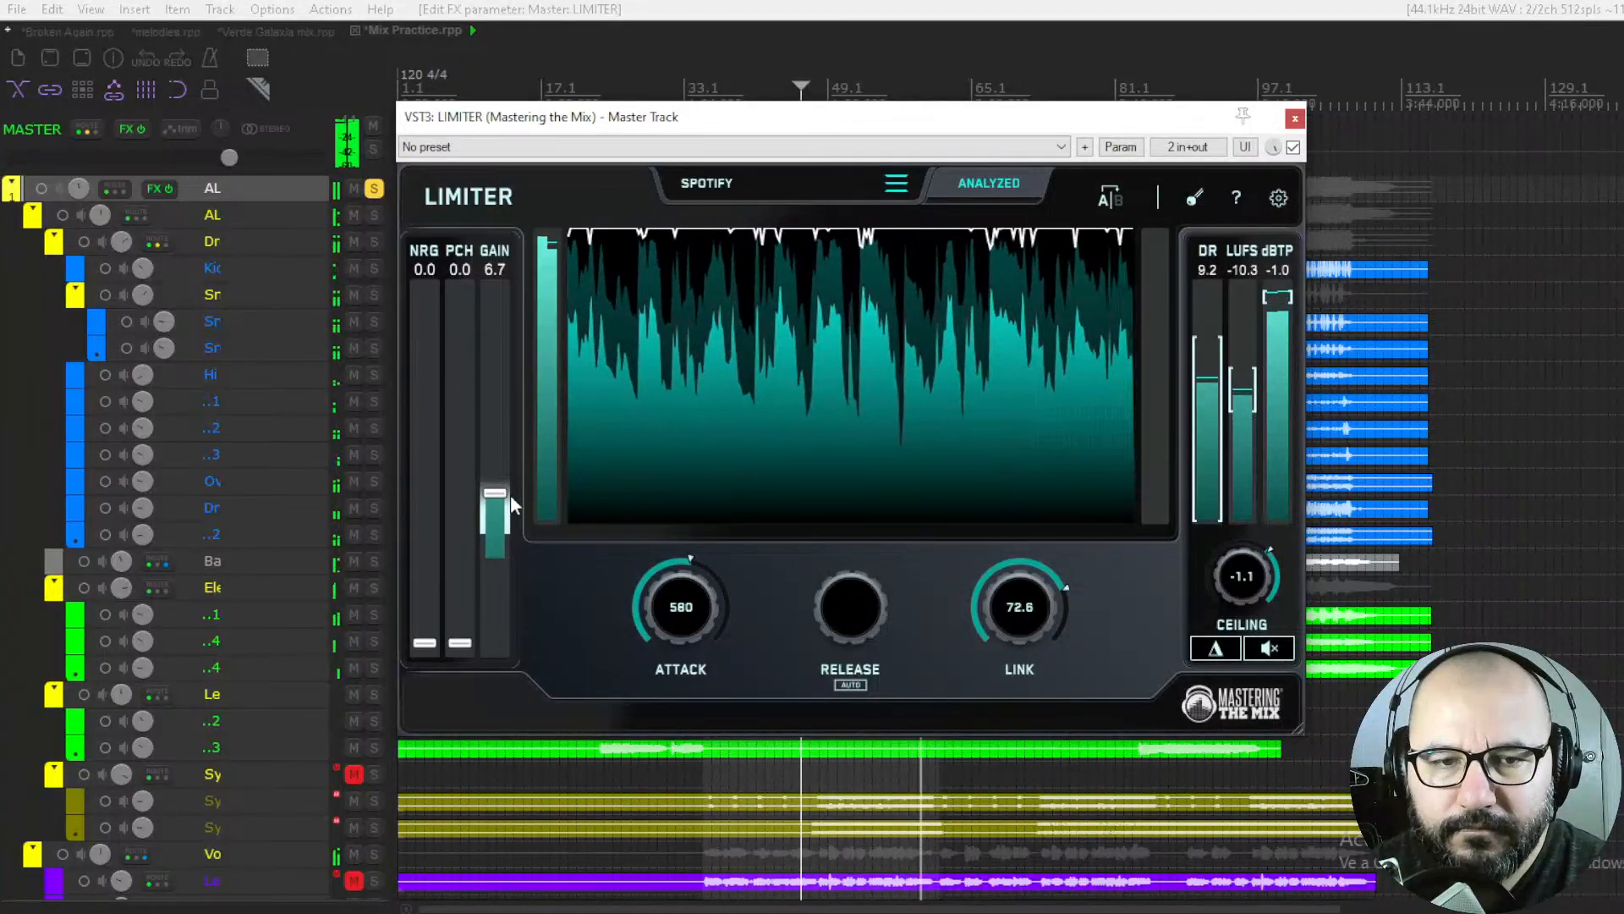
Raise LIMITER's input gain to 7.2 and compare the mix with the plugin bypassed and active
{"action": "left_click_drag", "start_coordinate": [510, 496], "coordinate": [510, 491]}
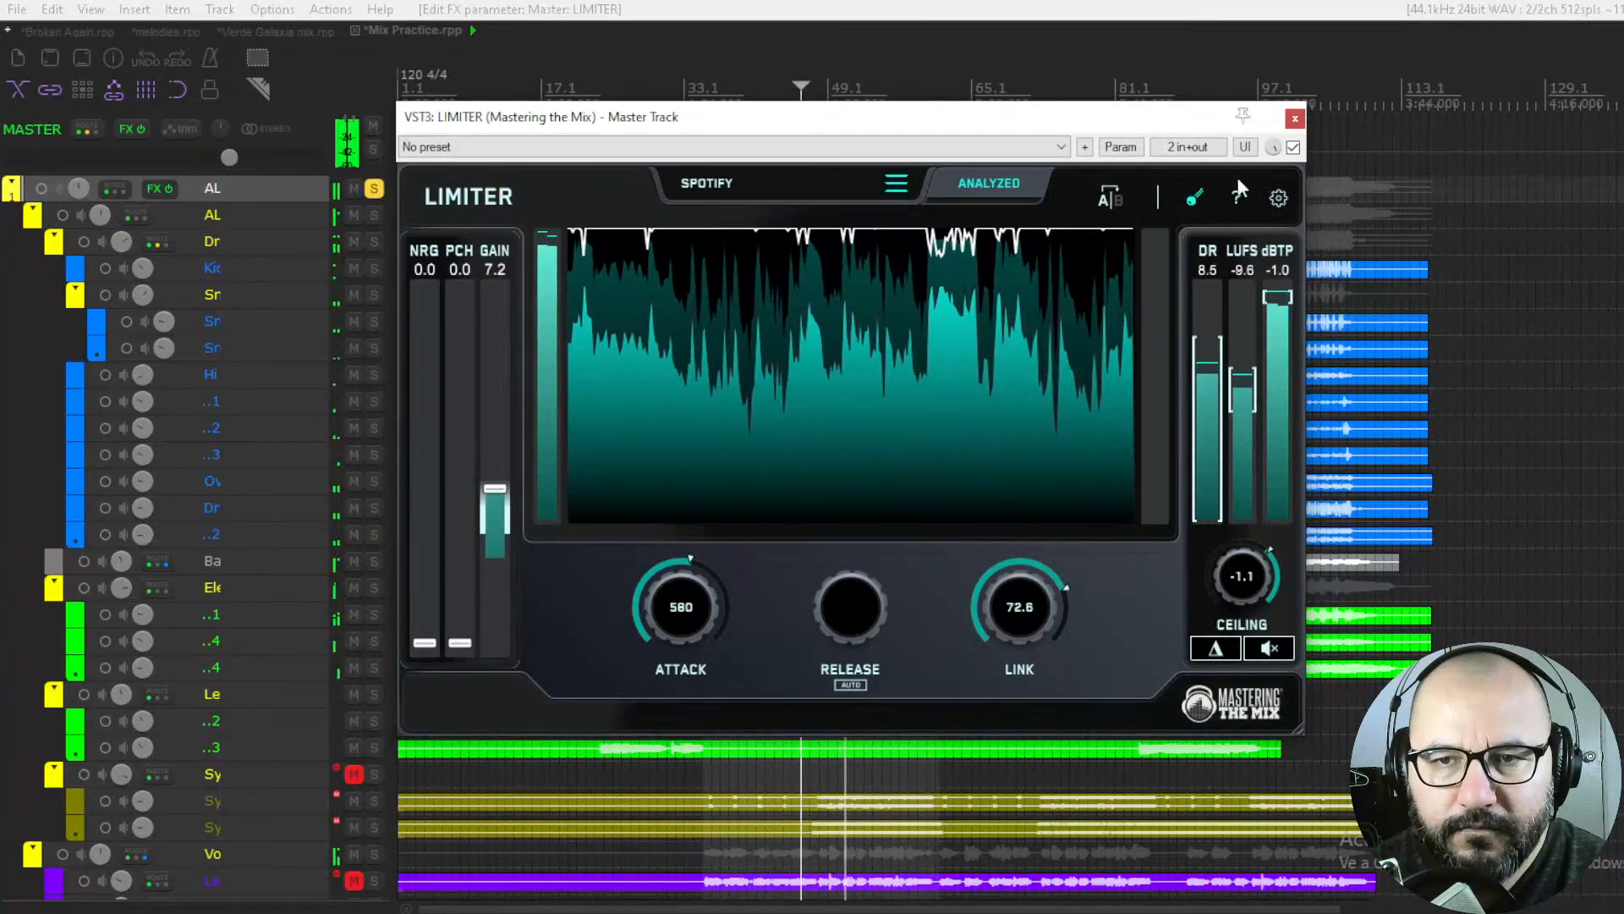
{"action": "left_click", "coordinate": [1293, 147]}
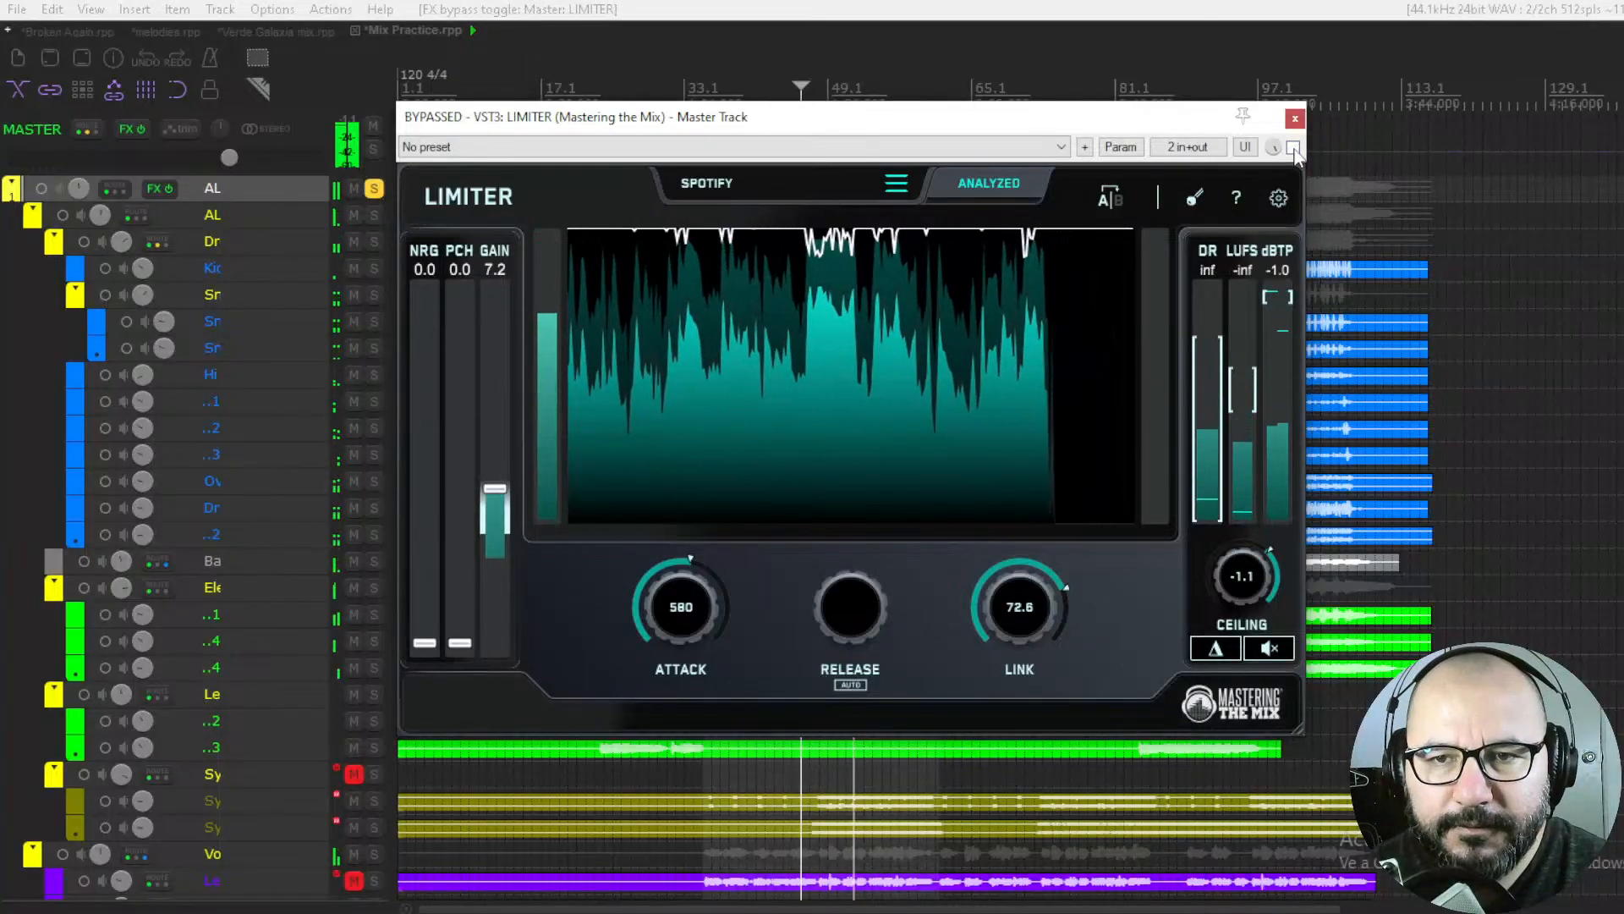
{"action": "left_click", "coordinate": [1293, 148]}
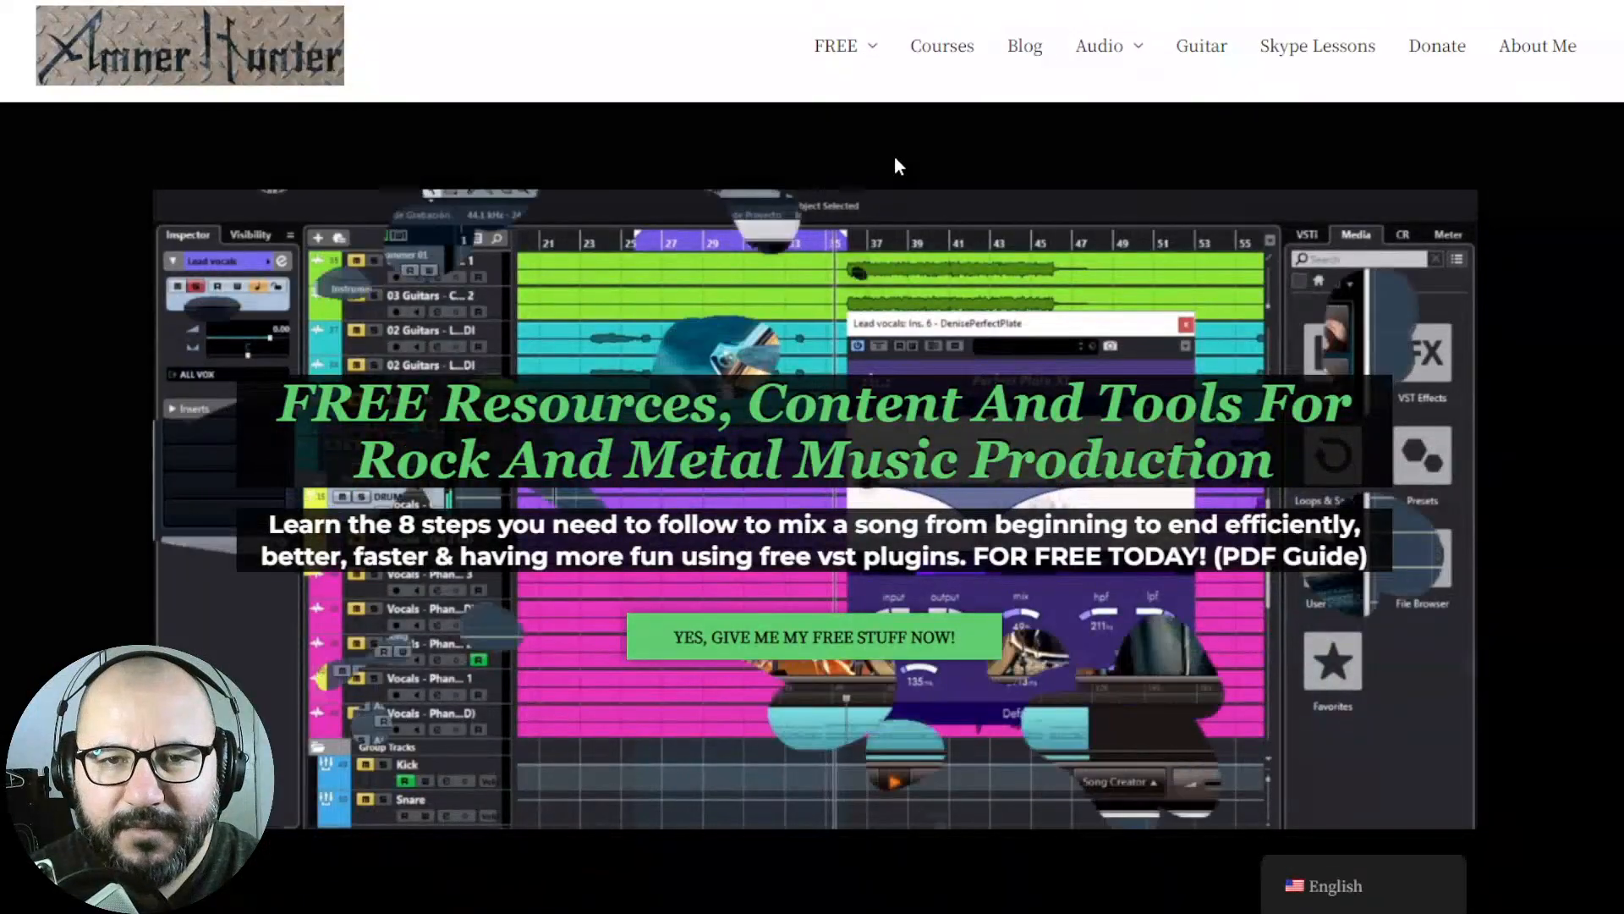
Switch to the music production website in the browser and show its FREE resource categories
{"action": "mouse_move", "coordinate": [846, 70]}
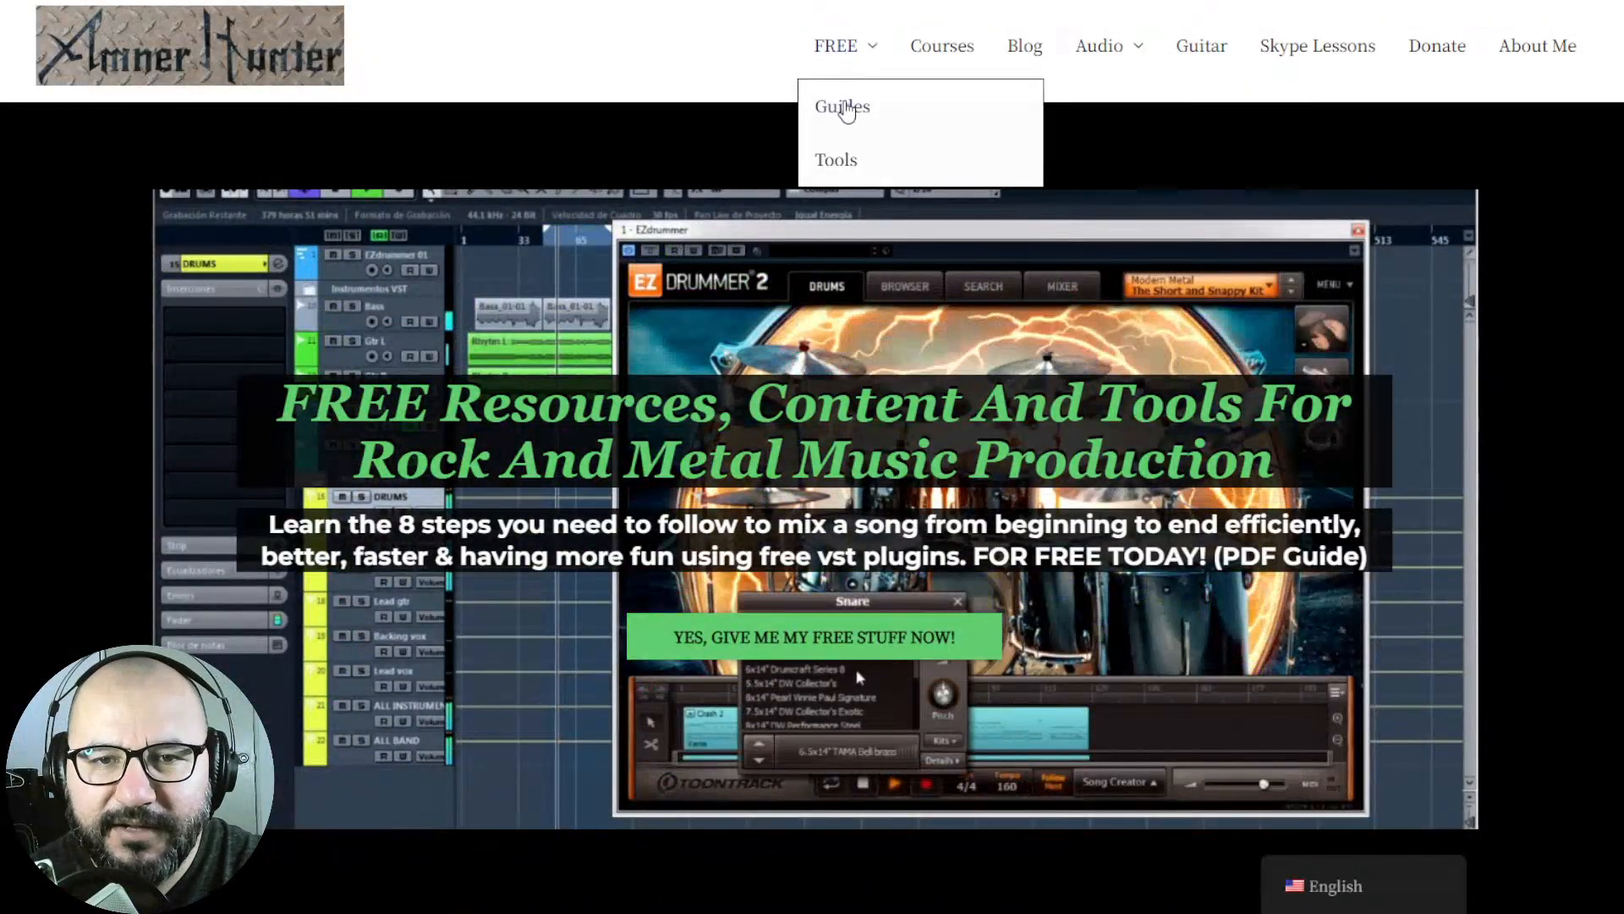